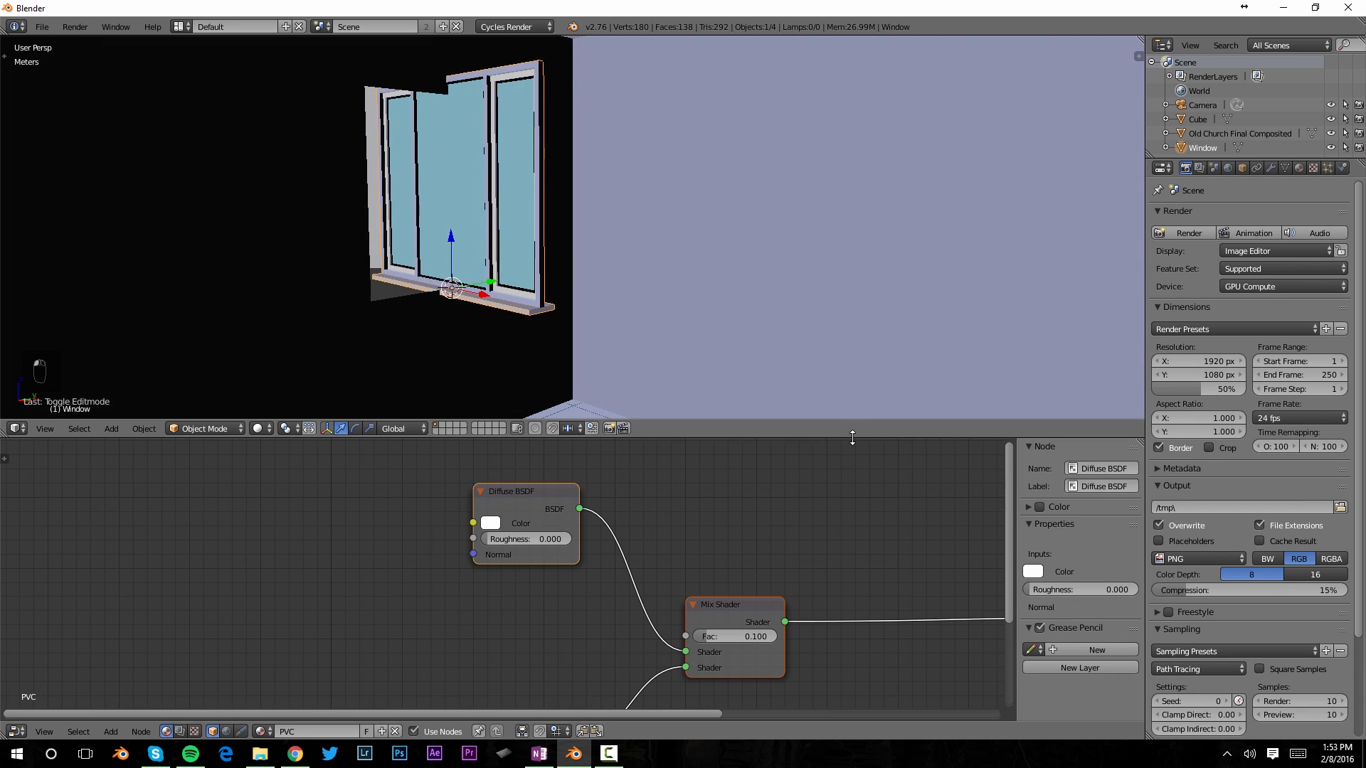
{"action": "left_click_drag", "start_coordinate": [852, 436], "coordinate": [852, 619]}
{"action": "key", "text": "r"}
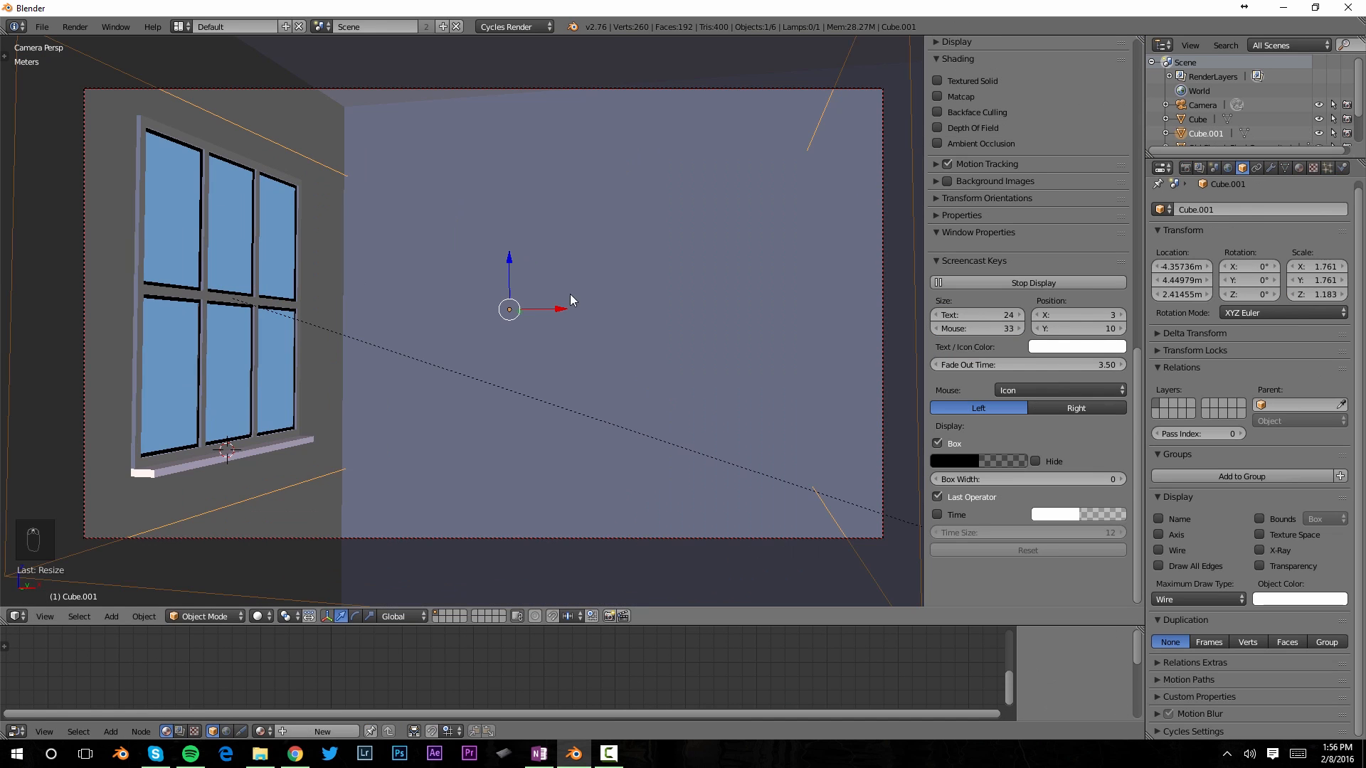
{"action": "mouse_move", "coordinate": [570, 293]}
{"action": "left_mouse_down"}
{"action": "mouse_move", "coordinate": [565, 306]}
{"action": "mouse_move", "coordinate": [592, 306]}
{"action": "left_mouse_up"}
{"action": "left_click_drag", "start_coordinate": [731, 624], "coordinate": [731, 414]}
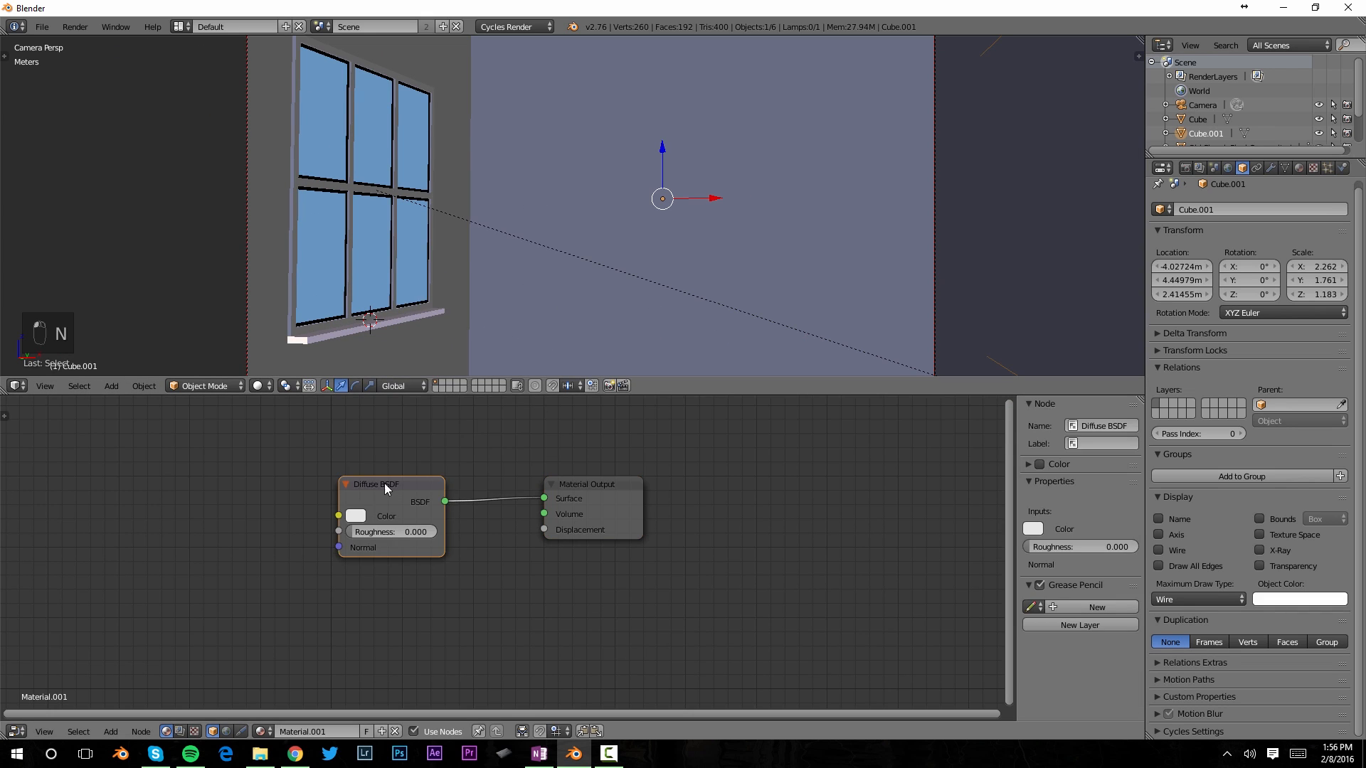
{"action": "left_click_drag", "start_coordinate": [383, 485], "coordinate": [348, 464]}
{"action": "left_click_drag", "start_coordinate": [717, 392], "coordinate": [717, 496]}
{"action": "key", "text": "shift+z"}
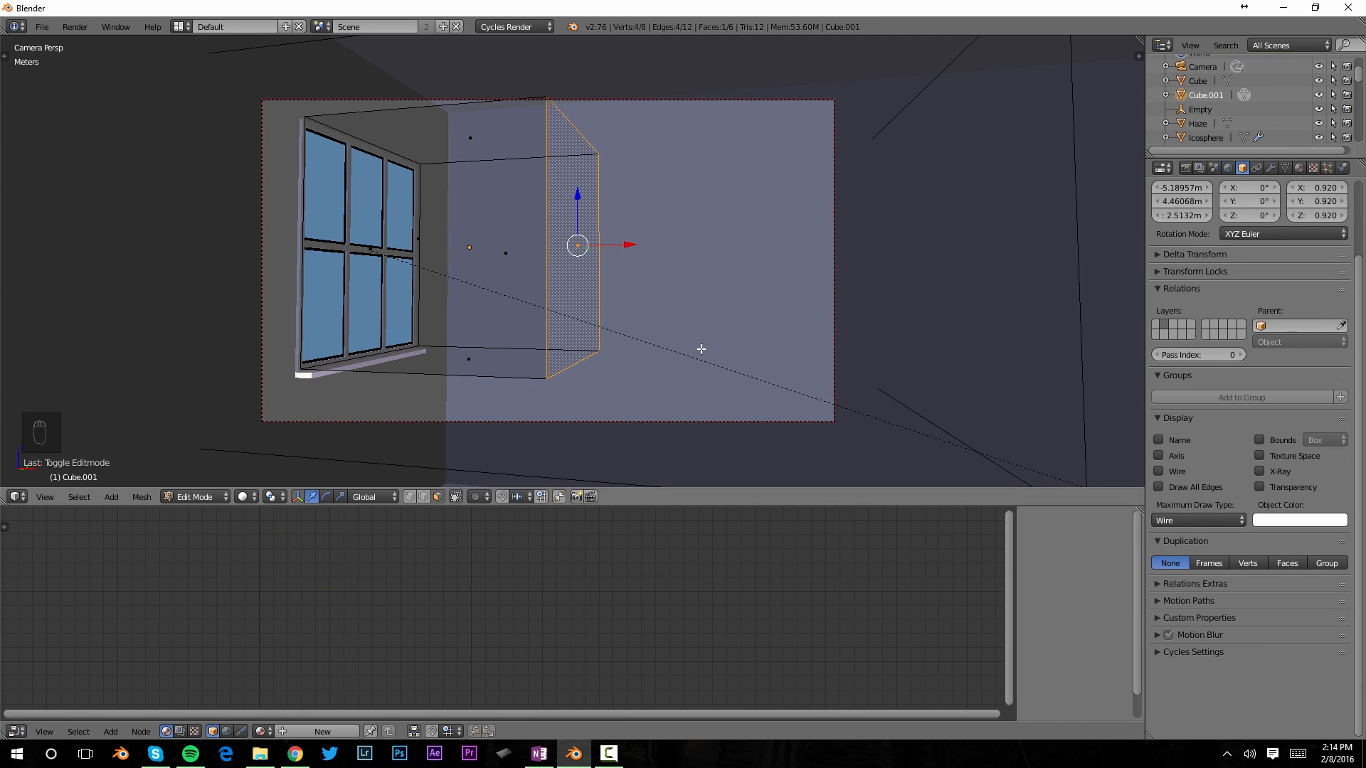
{"action": "key", "text": "g"}
{"action": "key", "text": "x"}
{"action": "left_click", "coordinate": [982, 57]}
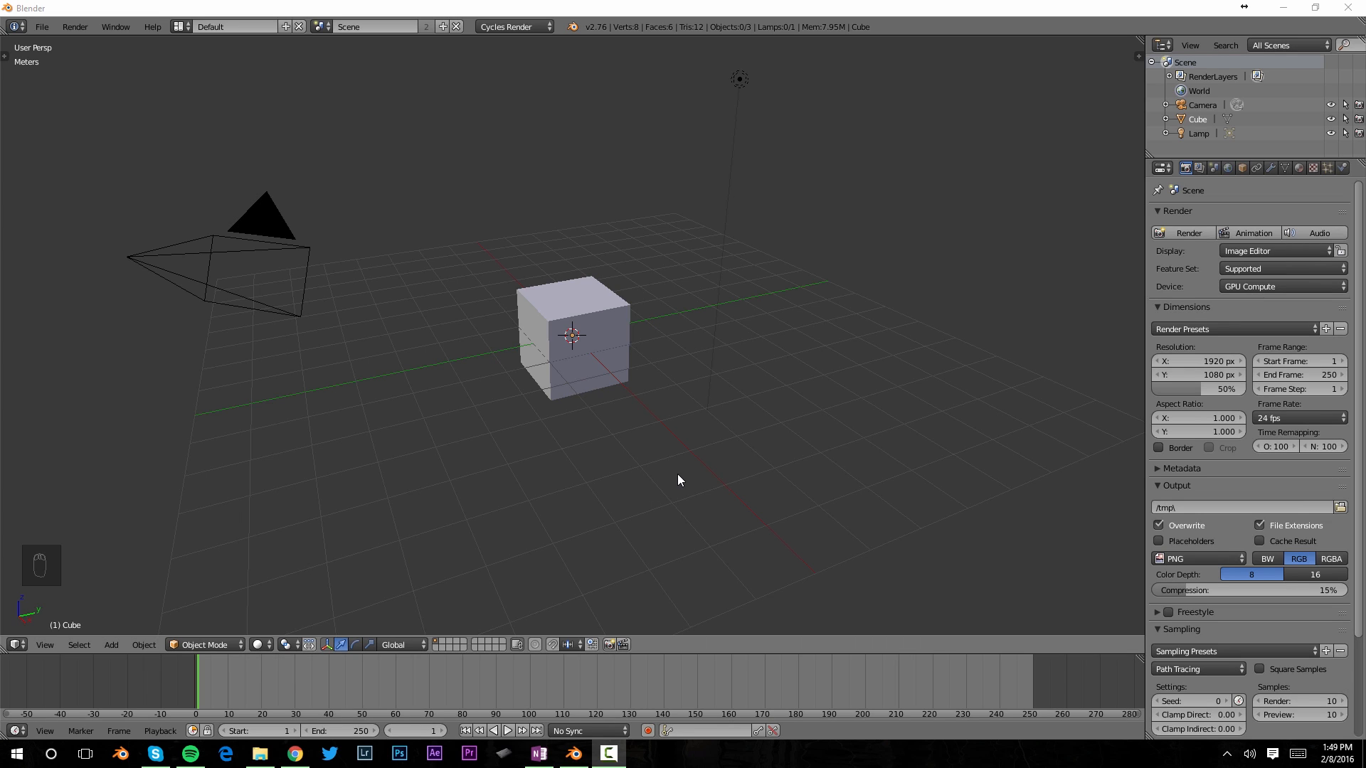
Move all of the default cube's geometry up along Z in Edit Mode so its base rests on the grid at the origin.
{"action": "right_click", "coordinate": [587, 308]}
{"action": "middle_click_drag", "start_coordinate": [588, 309], "coordinate": [611, 369]}
{"action": "key", "text": "KP_1"}
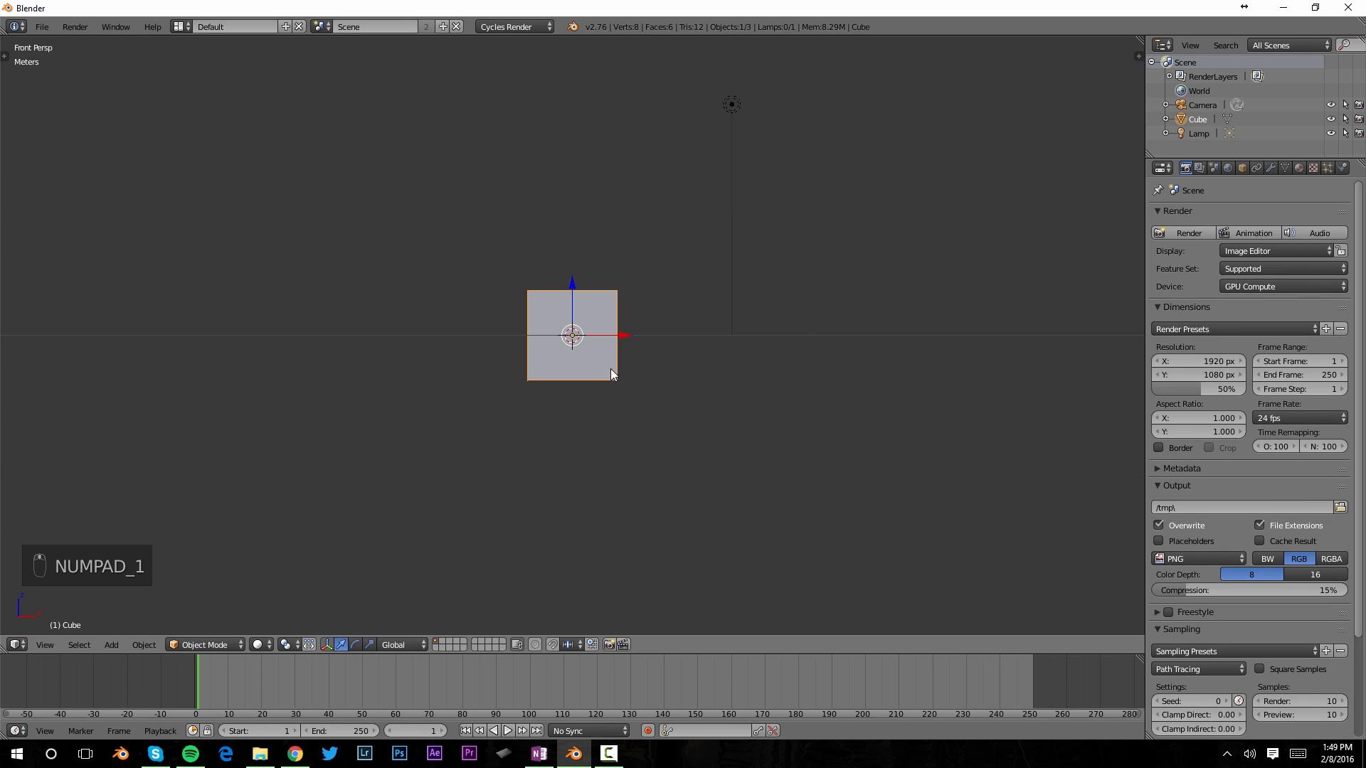
{"action": "middle_click_drag", "start_coordinate": [610, 297], "coordinate": [505, 337]}
{"action": "mouse_move", "coordinate": [593, 357]}
{"action": "middle_mouse_down"}
{"action": "mouse_move", "coordinate": [529, 328]}
{"action": "mouse_move", "coordinate": [543, 334]}
{"action": "mouse_move", "coordinate": [531, 313]}
{"action": "mouse_move", "coordinate": [564, 363]}
{"action": "mouse_move", "coordinate": [546, 395]}
{"action": "mouse_move", "coordinate": [655, 397]}
{"action": "mouse_move", "coordinate": [570, 400]}
{"action": "mouse_move", "coordinate": [586, 381]}
{"action": "middle_mouse_up"}
{"action": "key", "text": "KP_1"}
{"action": "scroll", "coordinate": [572, 370], "scroll_direction": "up", "scroll_amount": 3}
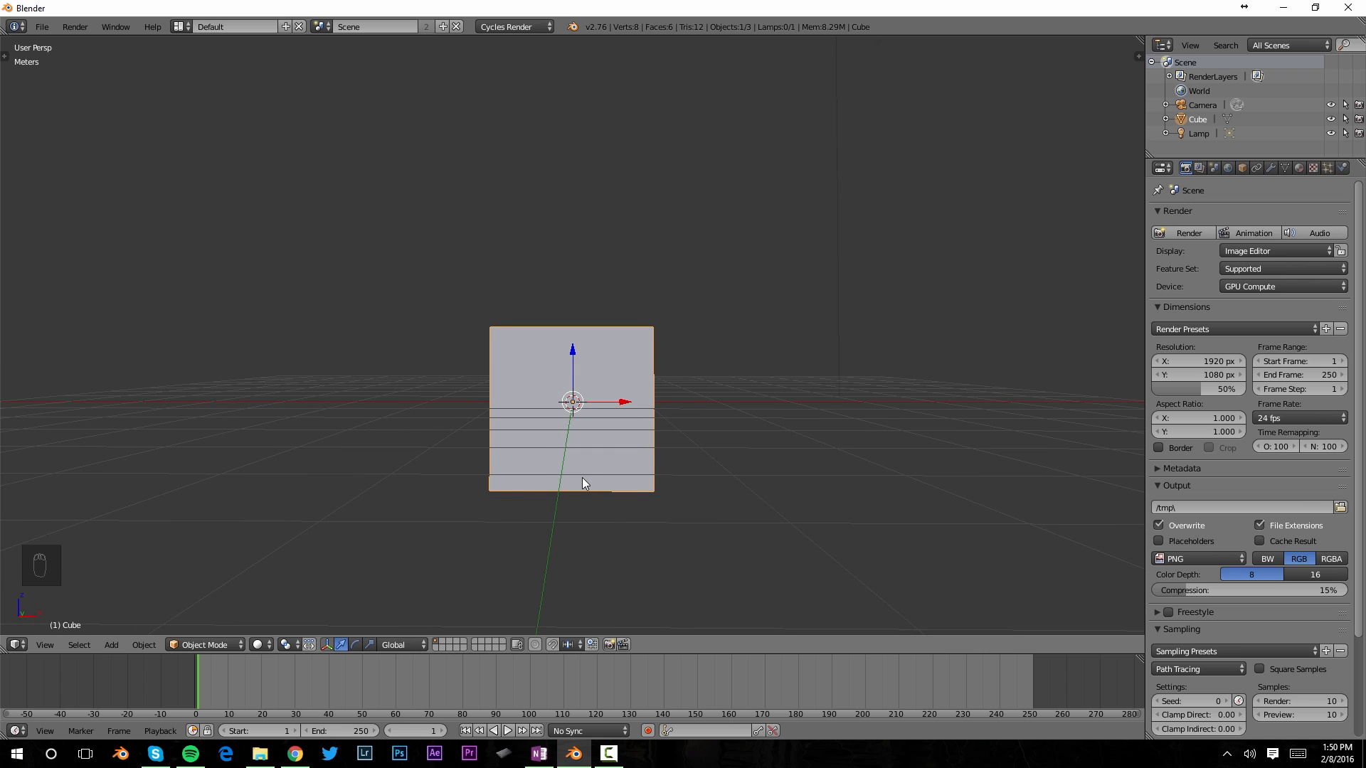
{"action": "key", "text": "Tab"}
{"action": "key", "text": "g"}
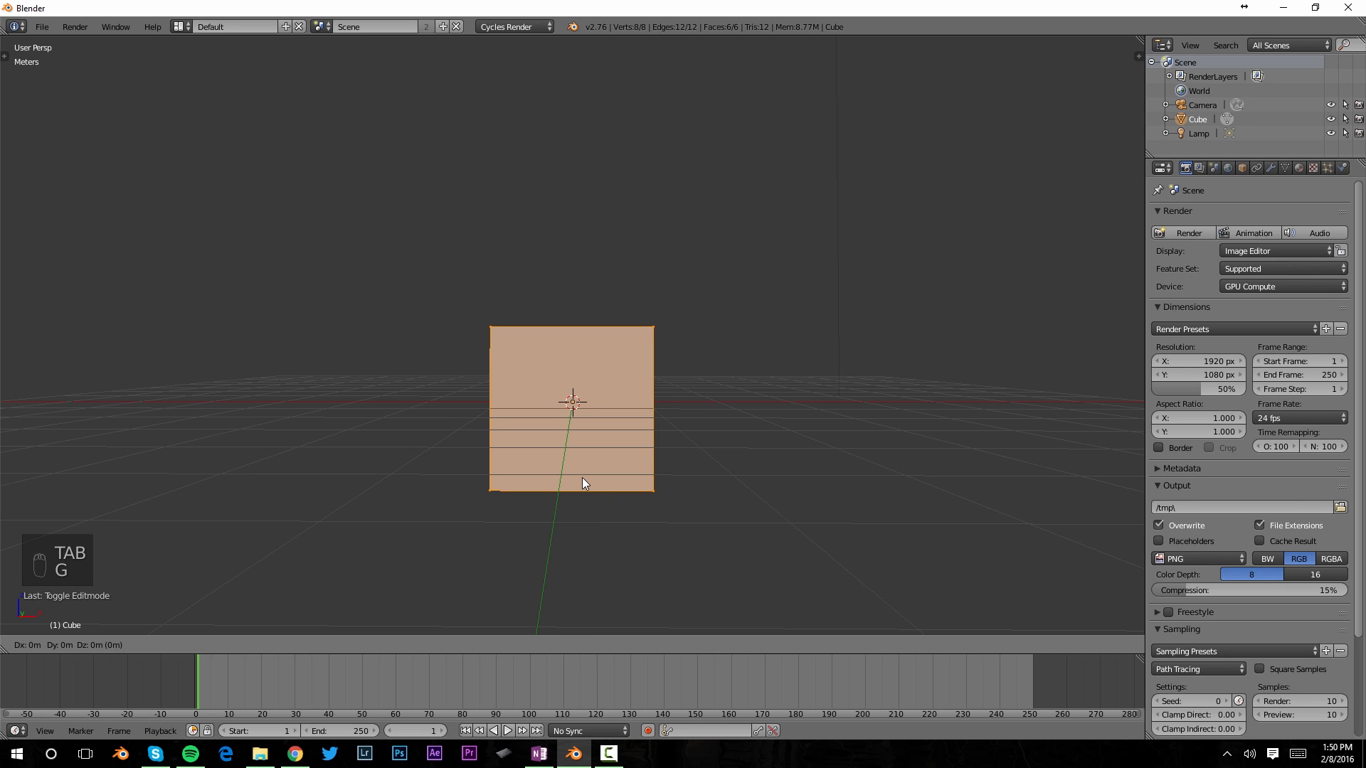
{"action": "key", "text": "z"}
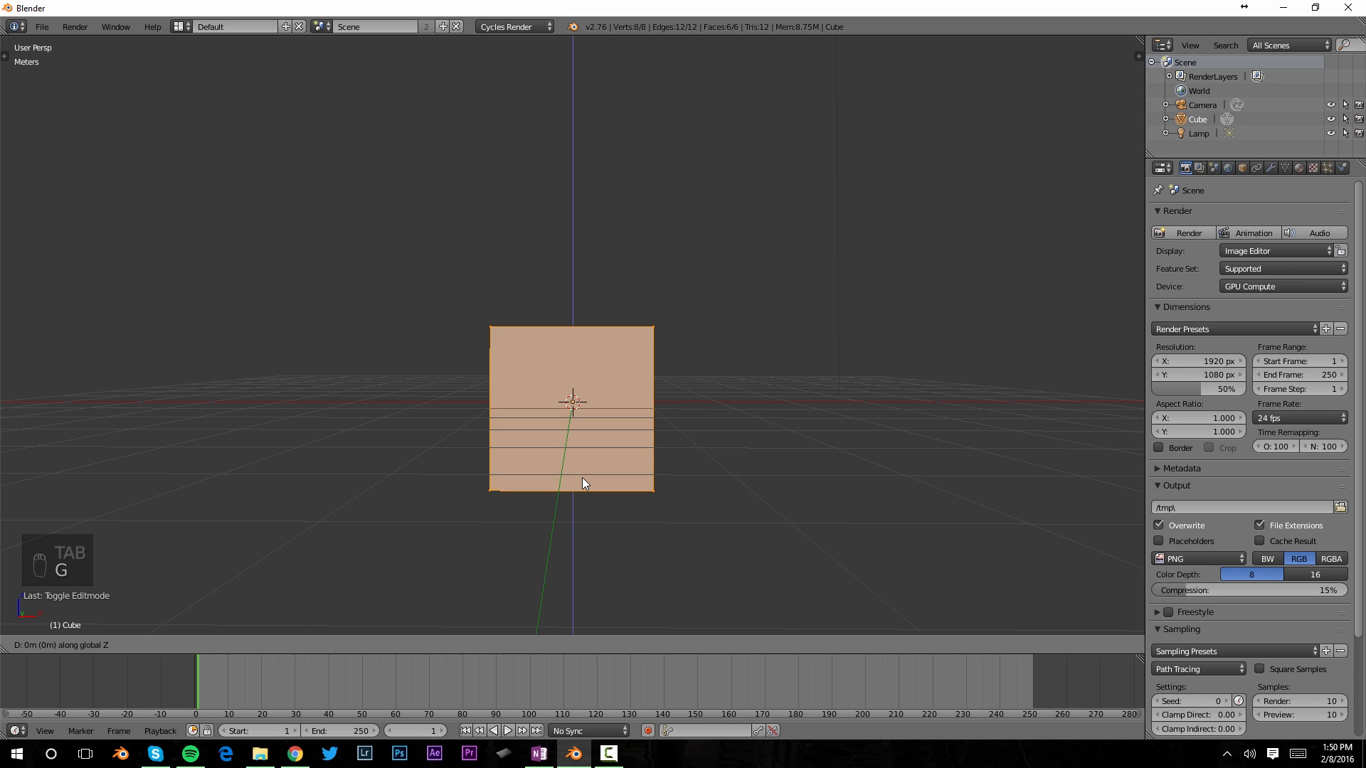
{"action": "right_click", "coordinate": [581, 483]}
{"action": "key", "text": "Tab"}
Delete the default lamp from the scene.
{"action": "middle_click_drag", "start_coordinate": [517, 351], "coordinate": [573, 390]}
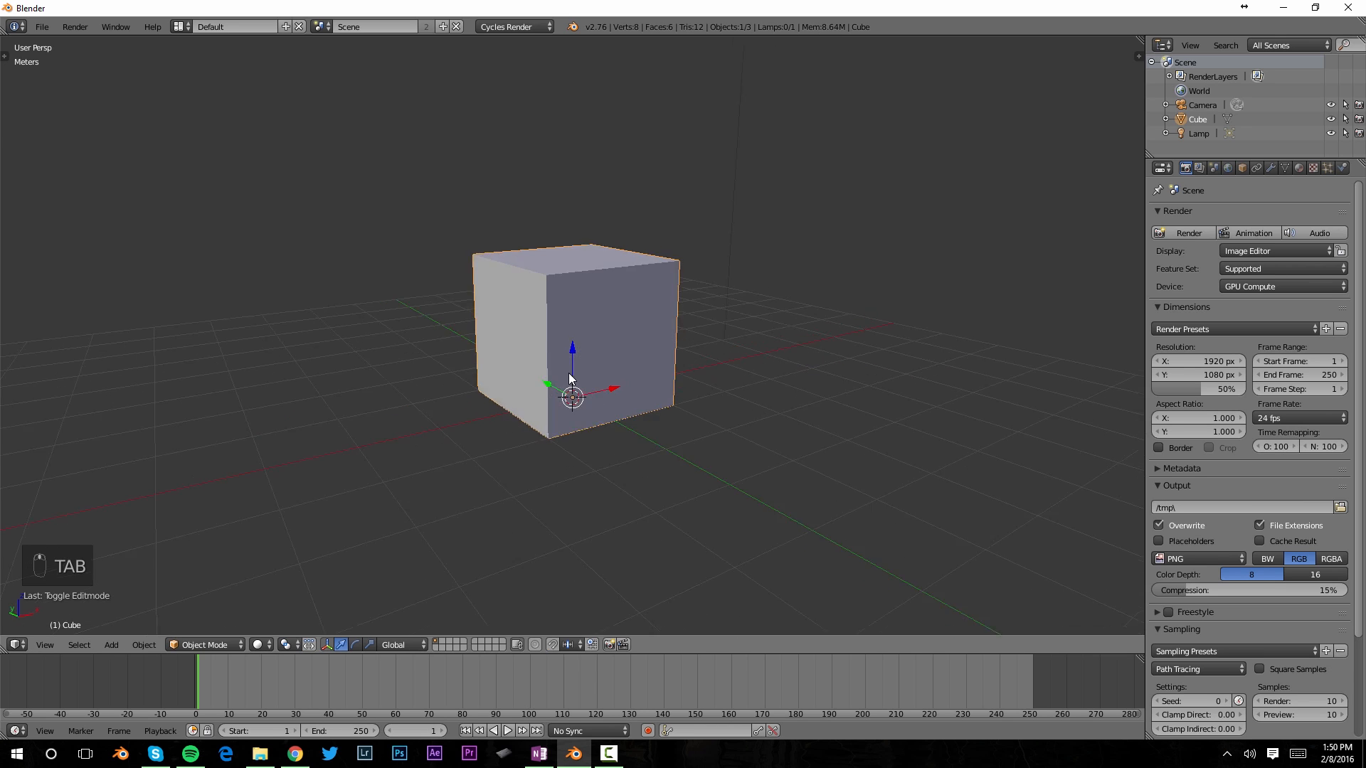
{"action": "middle_click_drag", "start_coordinate": [706, 253], "coordinate": [696, 326]}
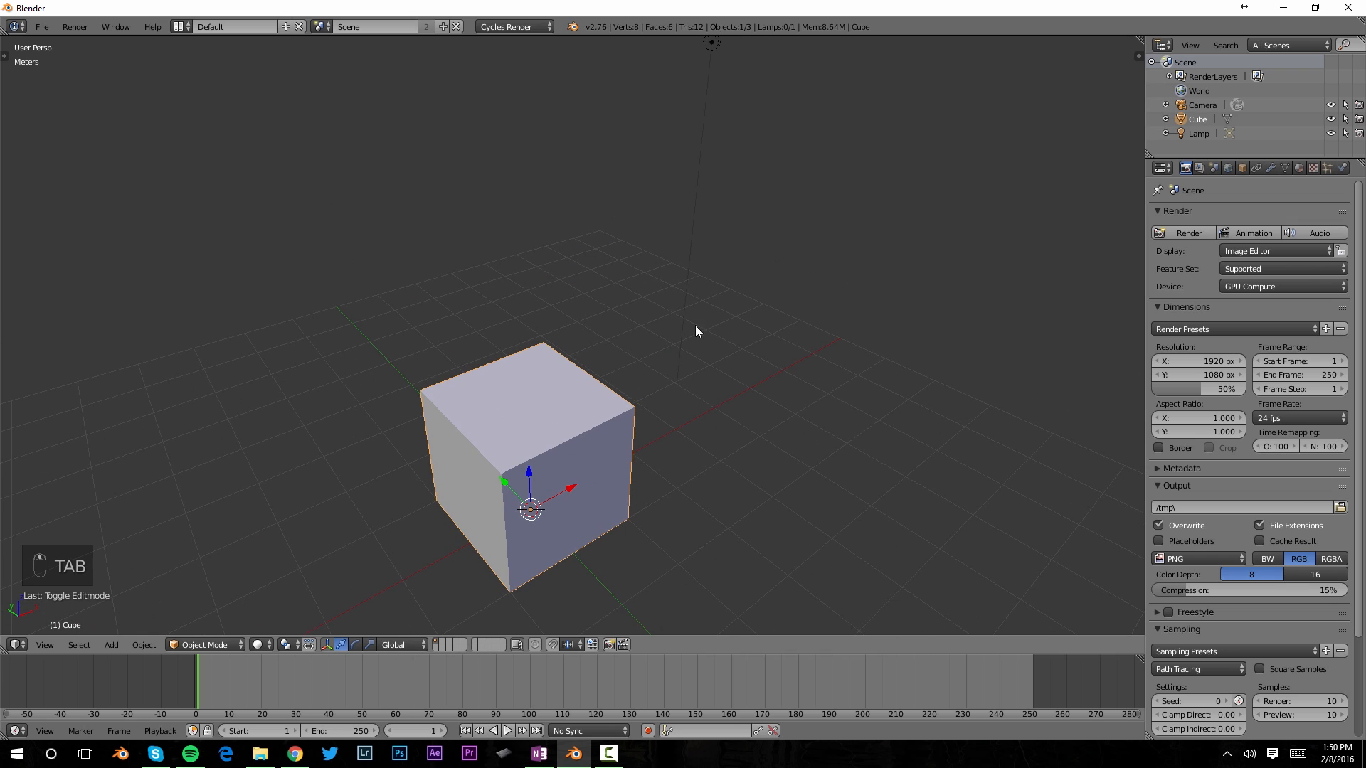
{"action": "right_click", "coordinate": [711, 49]}
{"action": "key", "text": "x"}
{"action": "left_click", "coordinate": [626, 147]}
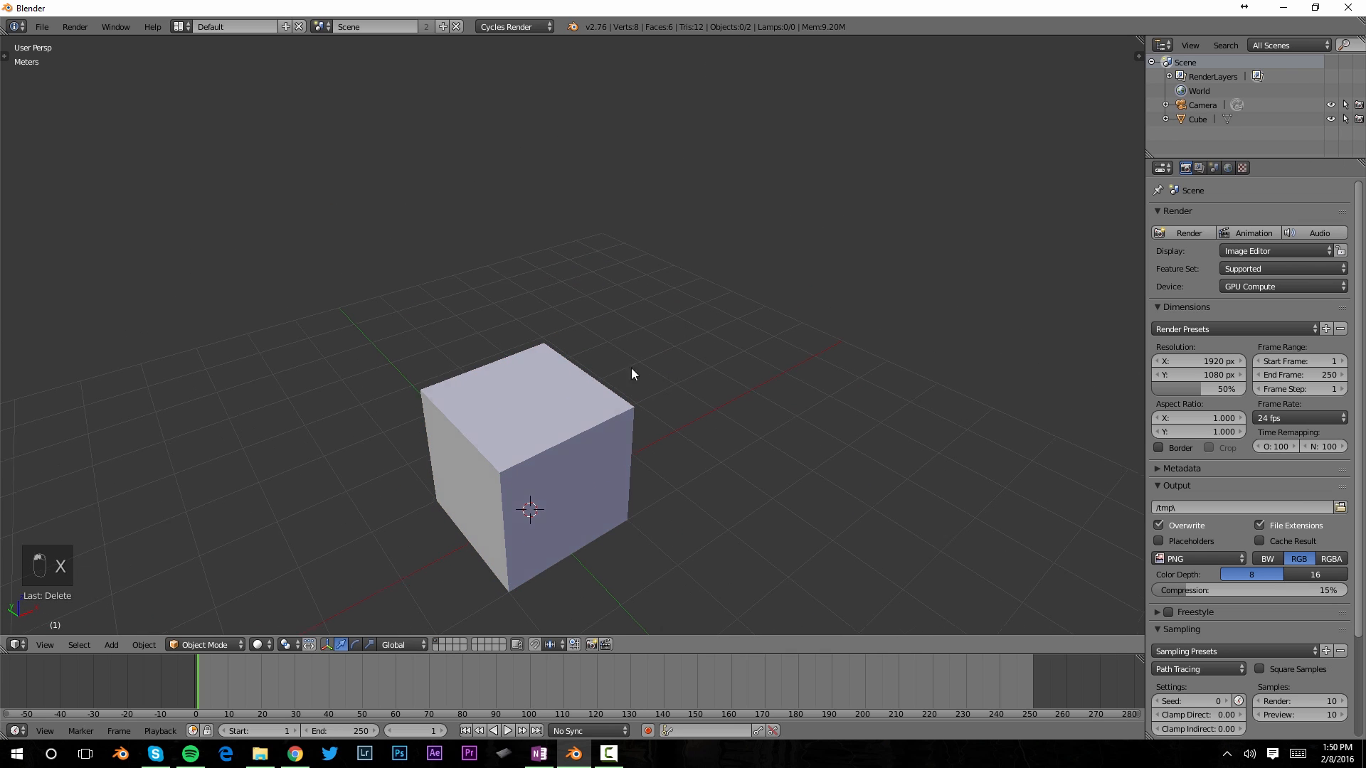
Scale the cube up uniformly to about 2.09 times its size.
{"action": "middle_click_drag", "start_coordinate": [647, 379], "coordinate": [610, 335]}
{"action": "right_click", "coordinate": [479, 426]}
{"action": "scroll", "coordinate": [607, 437], "scroll_direction": "down", "scroll_amount": 3}
{"action": "middle_click_drag", "start_coordinate": [604, 456], "coordinate": [614, 489]}
{"action": "key", "text": "s"}
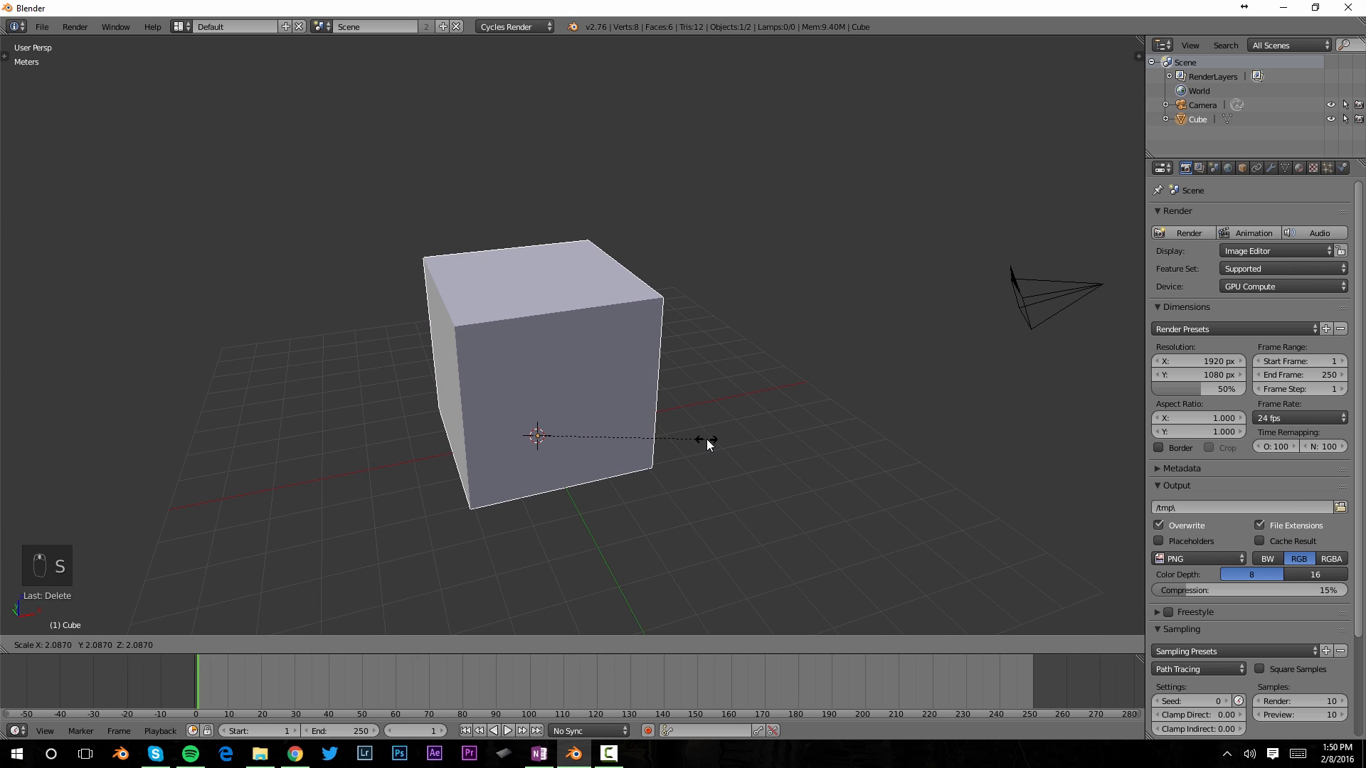
{"action": "left_click", "coordinate": [707, 438]}
Scale the cube outward in X and Y to more than twice its width, keeping Z locked.
{"action": "key", "text": "s"}
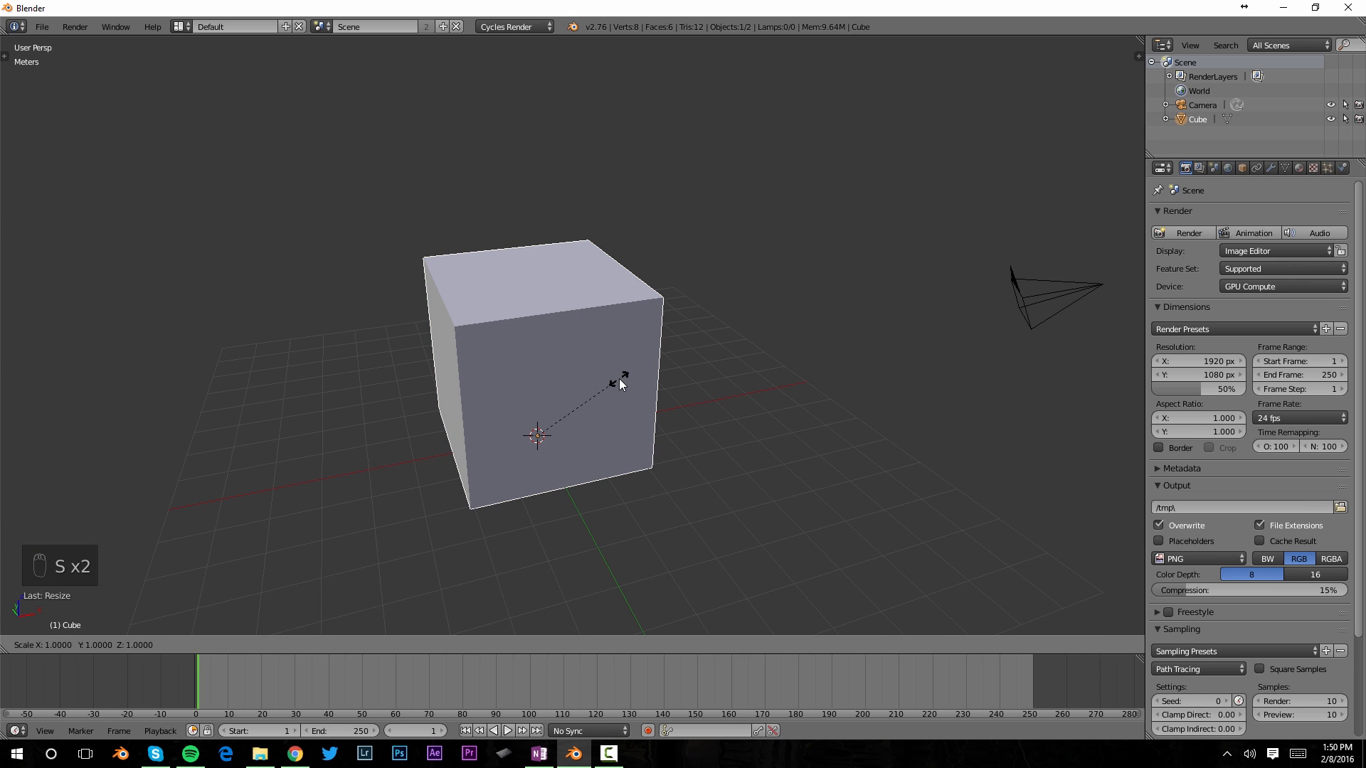
{"action": "key", "text": "shift+z"}
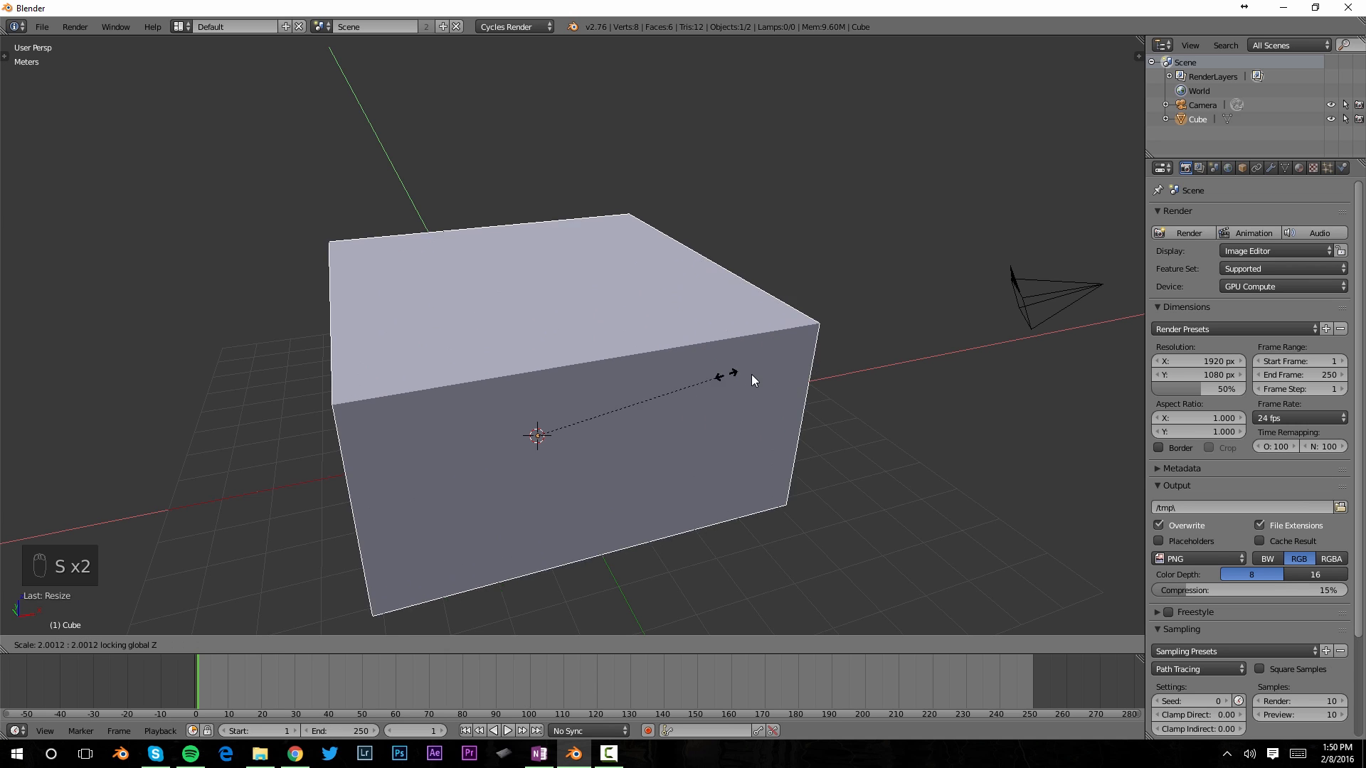
{"action": "left_click", "coordinate": [823, 381]}
Add two vertical loop cuts near one end of the room's long wall in Edit Mode to mark the sides of a window.
{"action": "middle_click_drag", "start_coordinate": [823, 381], "coordinate": [622, 401]}
{"action": "key", "text": "Tab"}
{"action": "scroll", "coordinate": [595, 415], "scroll_direction": "up", "scroll_amount": 3}
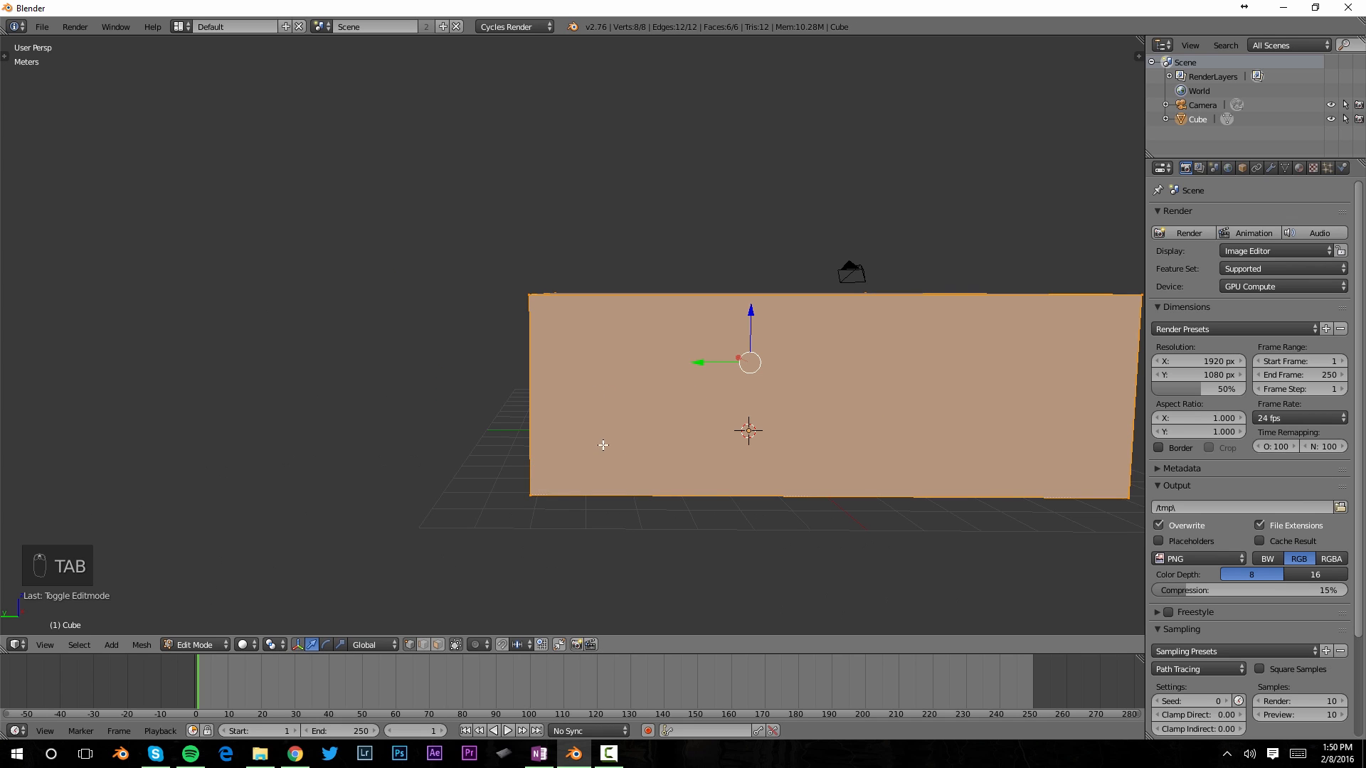
{"action": "key", "text": "ctrl+r"}
{"action": "left_click", "coordinate": [679, 478]}
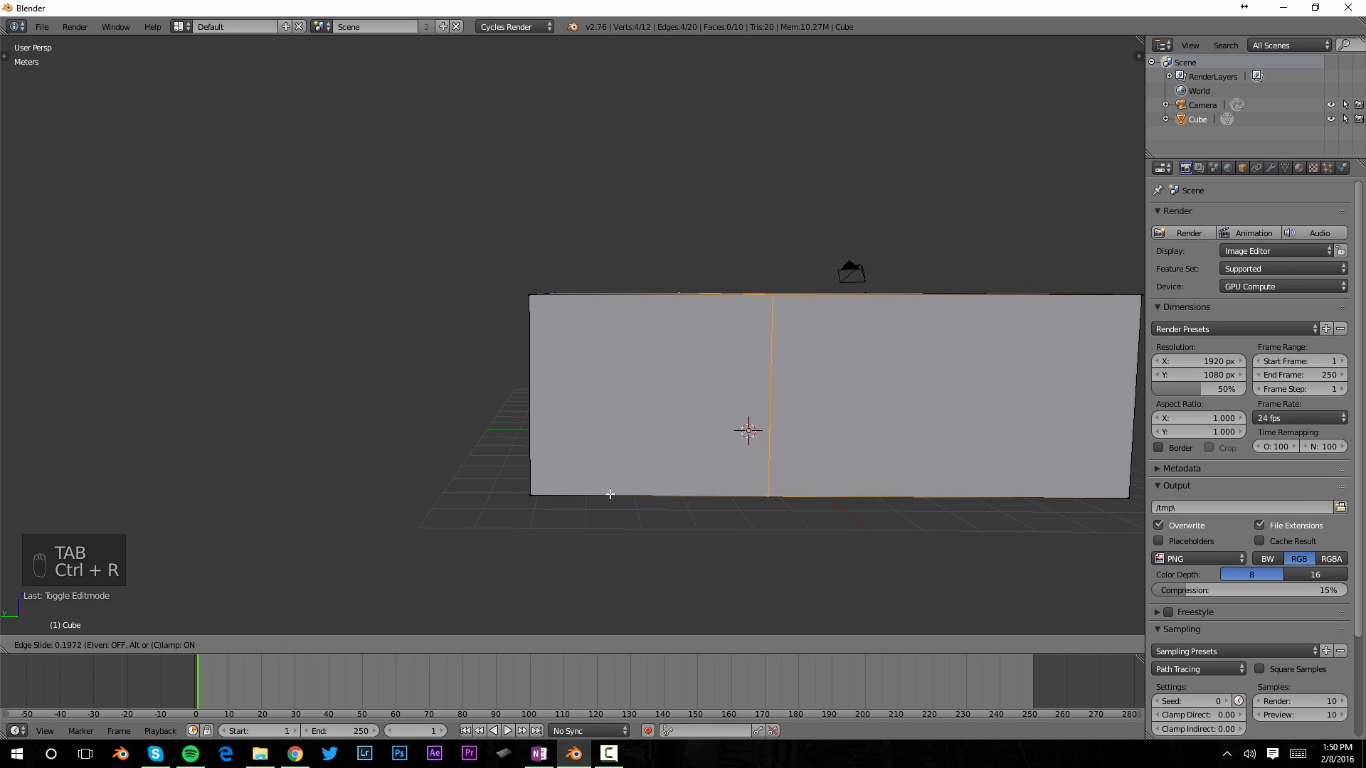
{"action": "left_click", "coordinate": [427, 507]}
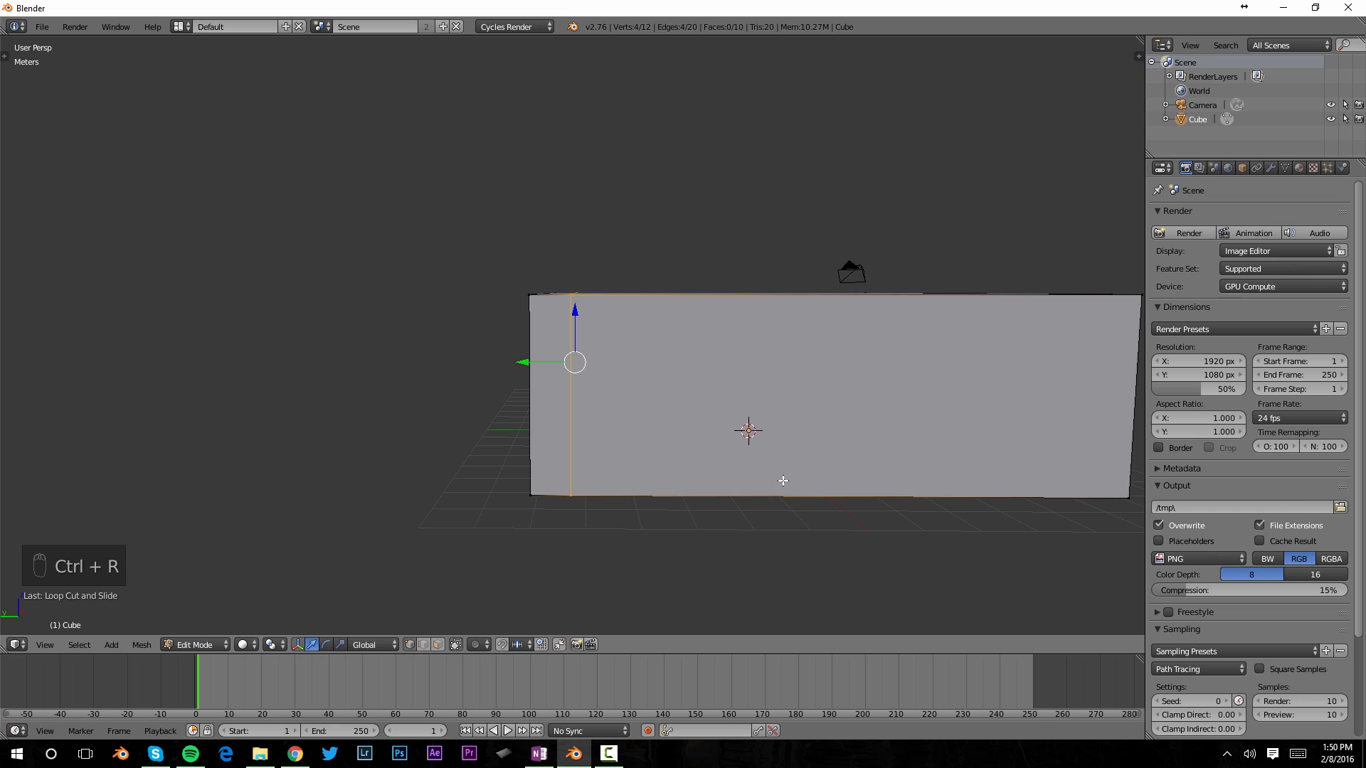
{"action": "key", "text": "ctrl+r"}
{"action": "left_click", "coordinate": [783, 479]}
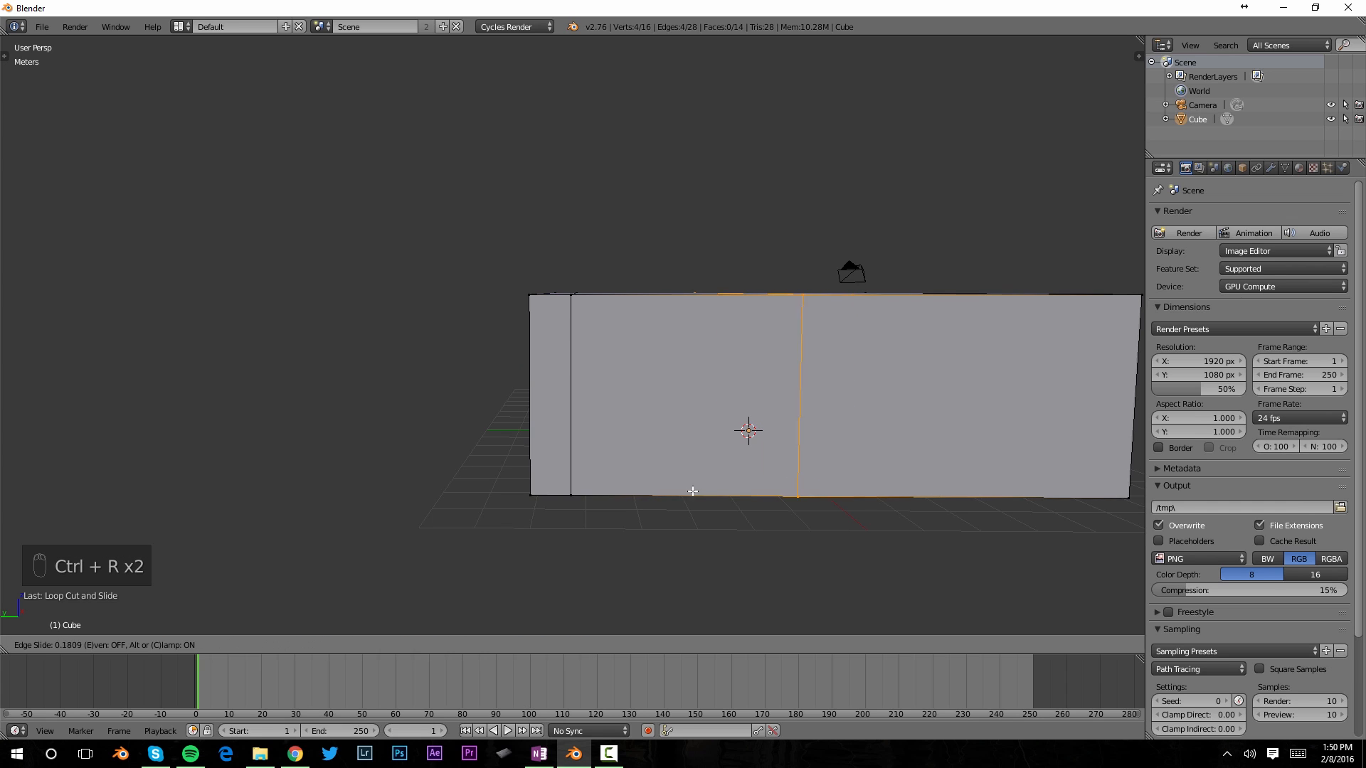
{"action": "left_click", "coordinate": [584, 506]}
Add two horizontal loop cuts across the walls, one near the ceiling and one around mid-height, to mark the window's upper and lower edges.
{"action": "key", "text": "ctrl+r"}
{"action": "left_click", "coordinate": [525, 409]}
{"action": "left_click", "coordinate": [516, 348]}
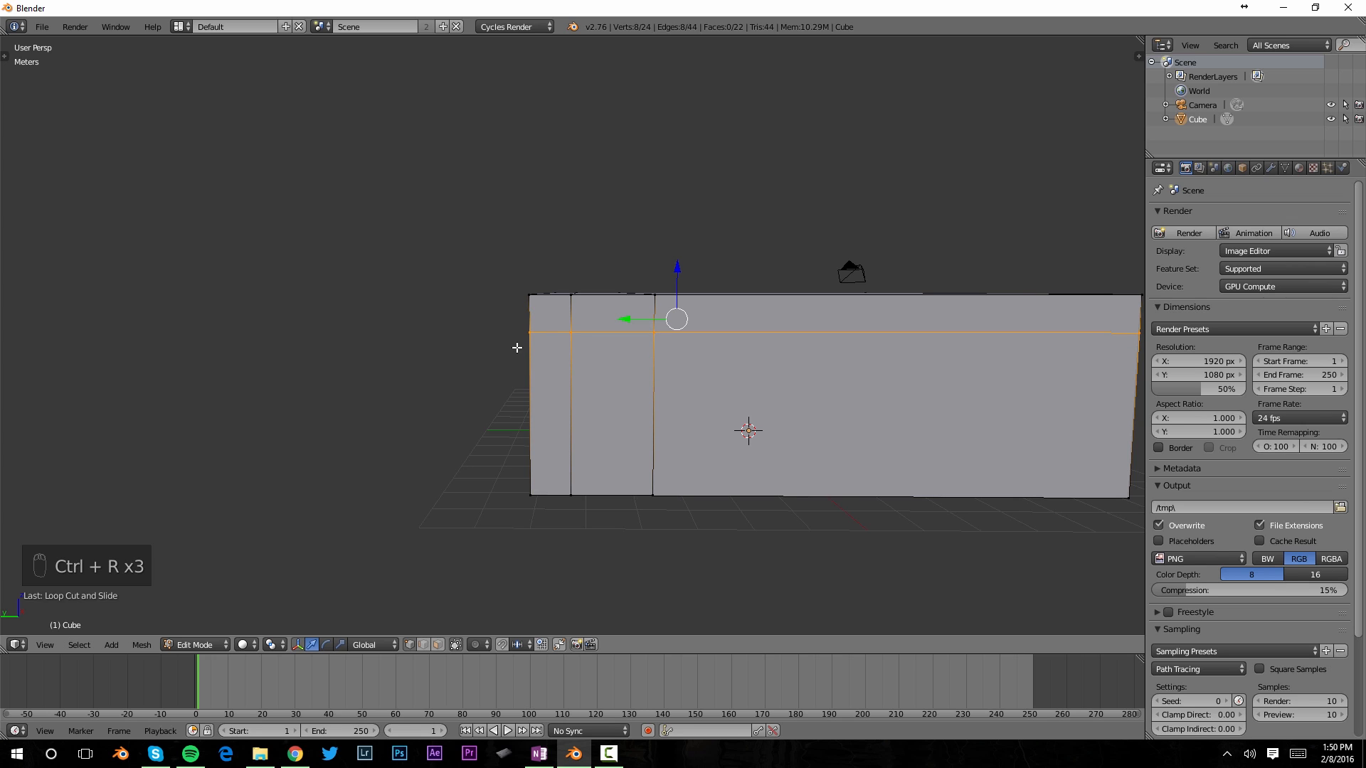
{"action": "key", "text": "ctrl+r"}
{"action": "left_click", "coordinate": [535, 430]}
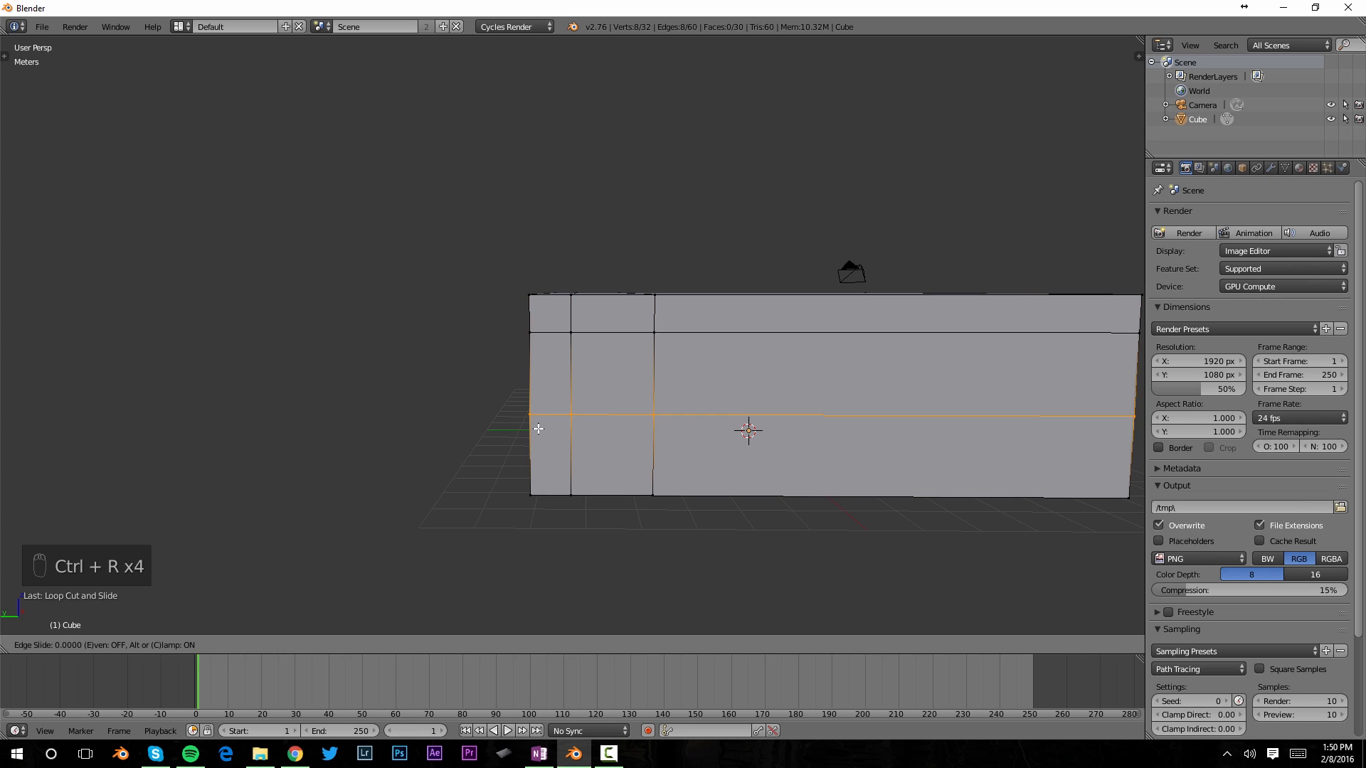
{"action": "left_click", "coordinate": [529, 435]}
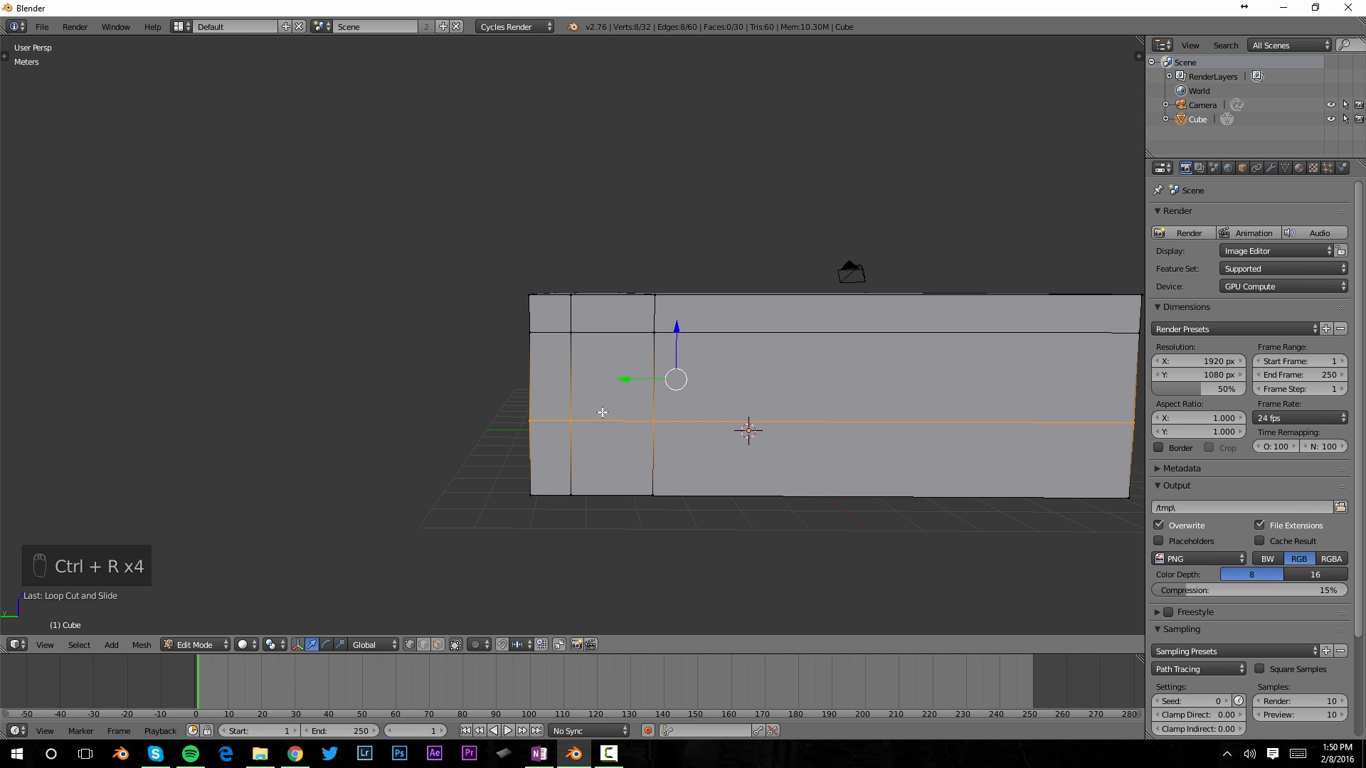
Delete the wall face enclosed by the loop cuts to open the window hole, and return to Object Mode.
{"action": "left_click", "coordinate": [438, 644]}
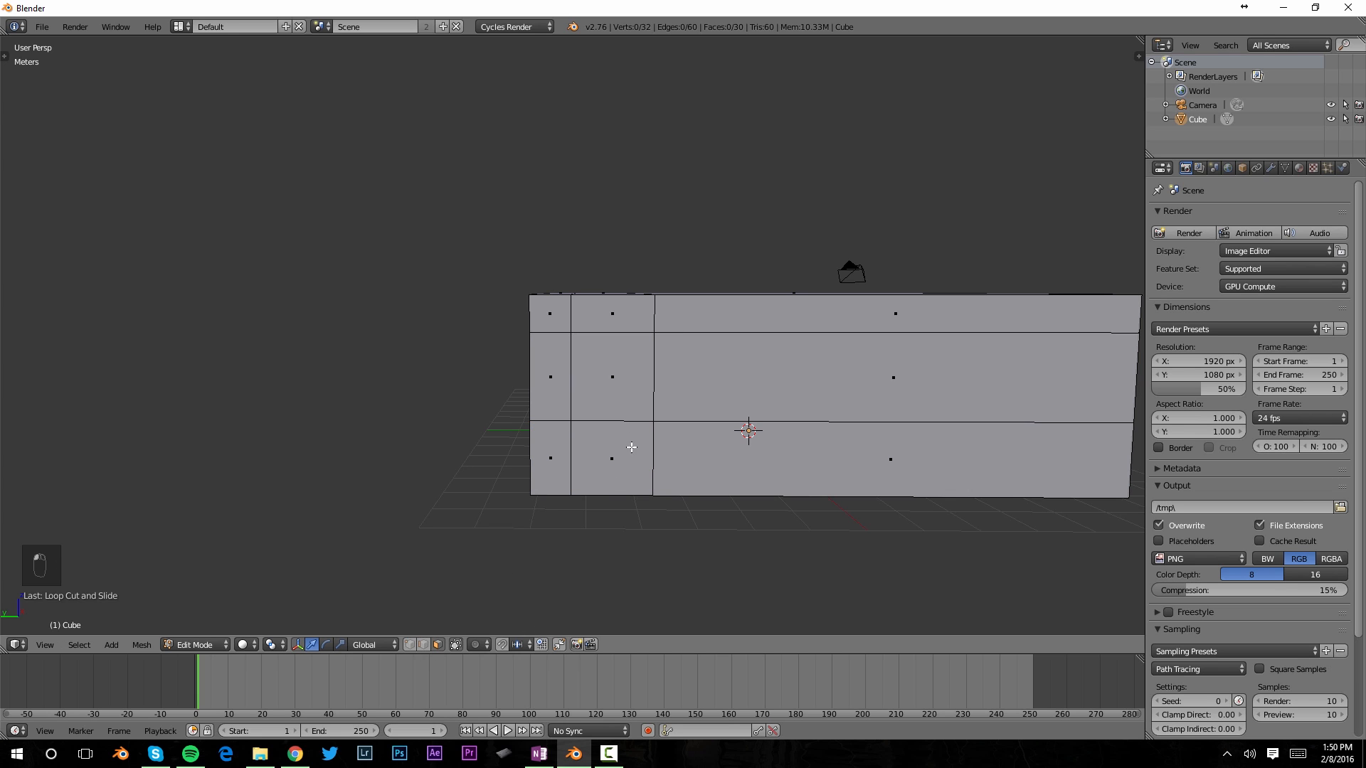
{"action": "left_click", "coordinate": [616, 384]}
{"action": "key", "text": "x"}
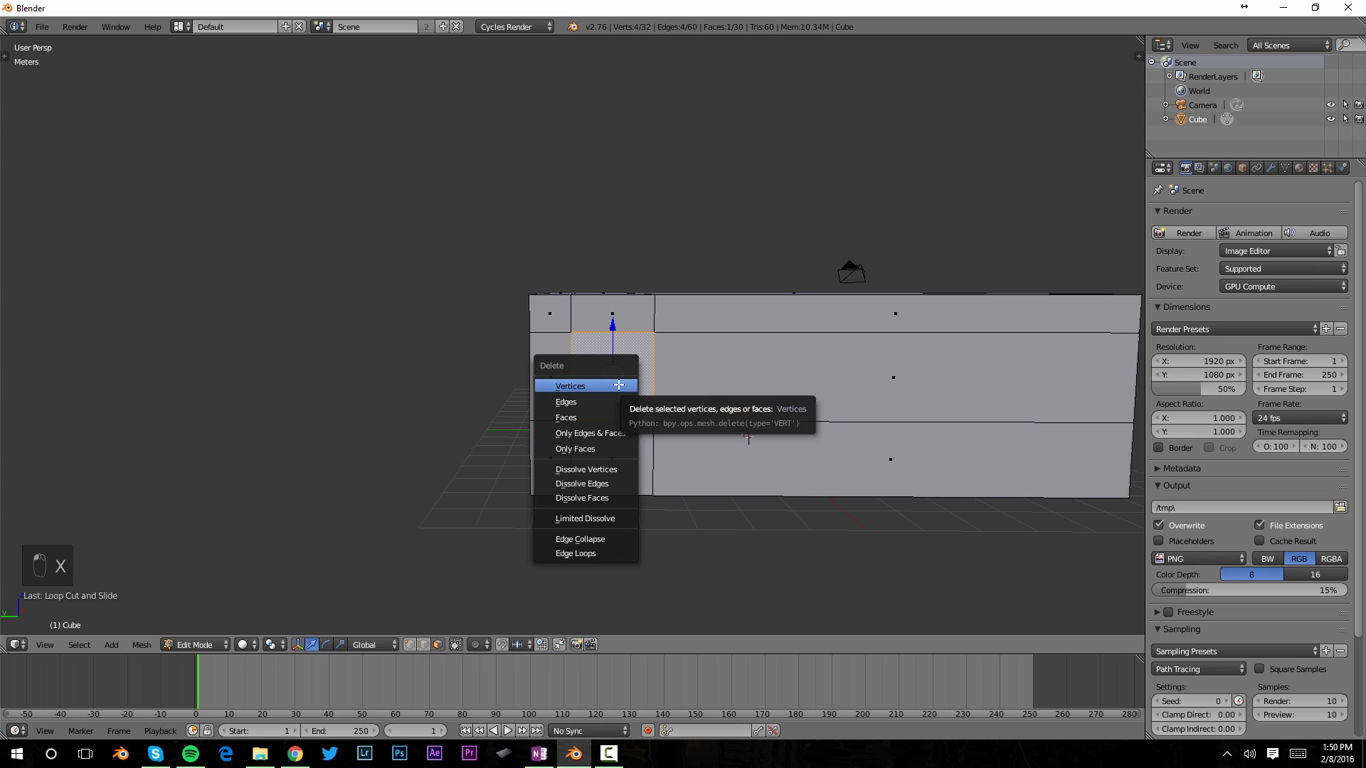
{"action": "left_click", "coordinate": [598, 410]}
{"action": "middle_click_drag", "start_coordinate": [847, 384], "coordinate": [803, 390]}
{"action": "key", "text": "Tab"}
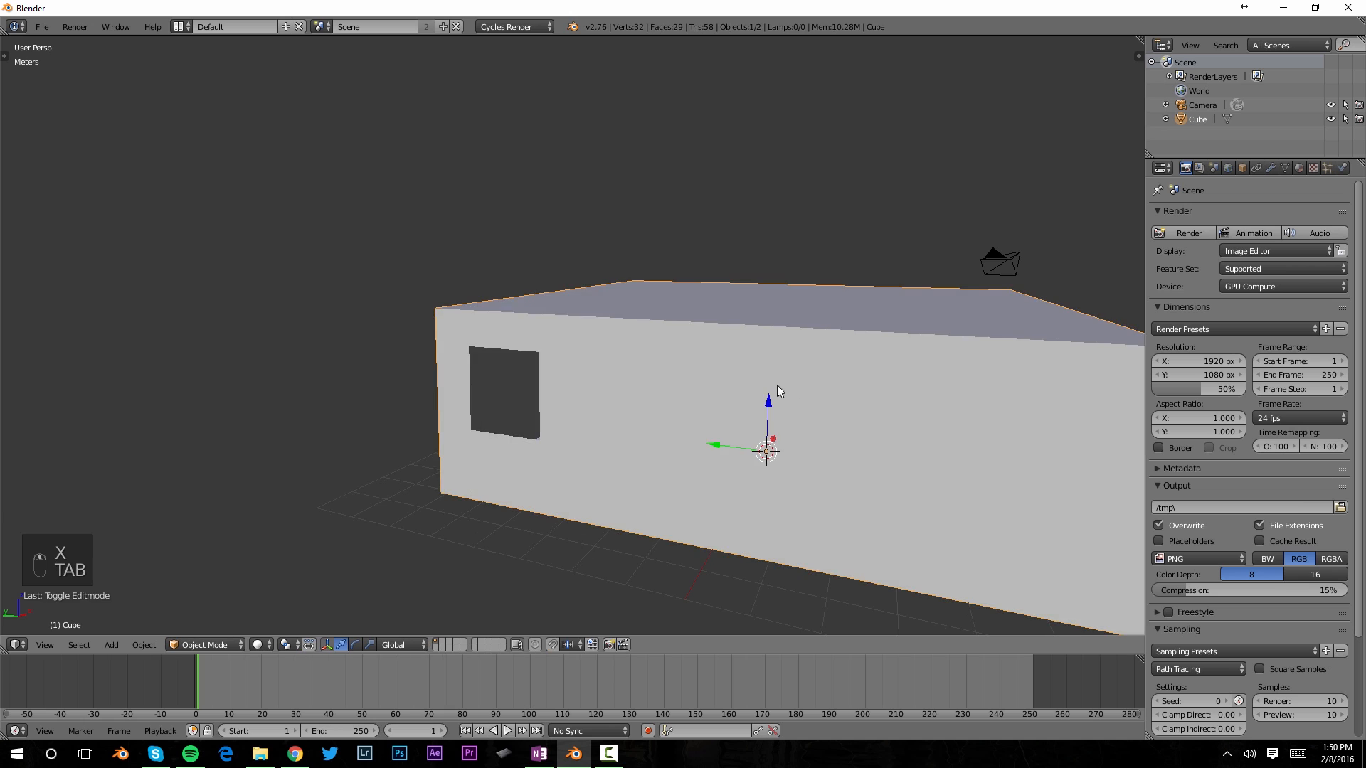
Frame the room's interior corner with the window opening and align the camera to that view.
{"action": "scroll", "coordinate": [674, 391], "scroll_direction": "up", "scroll_amount": 6}
{"action": "scroll", "coordinate": [574, 395], "scroll_direction": "up", "scroll_amount": 2}
{"action": "middle_click_drag", "start_coordinate": [548, 403], "coordinate": [914, 375], "text": "shift"}
{"action": "middle_click_drag", "start_coordinate": [745, 411], "coordinate": [596, 452]}
{"action": "scroll", "coordinate": [594, 432], "scroll_direction": "up", "scroll_amount": 4}
{"action": "scroll", "coordinate": [598, 430], "scroll_direction": "down", "scroll_amount": 3}
{"action": "mouse_move", "coordinate": [618, 434]}
{"action": "middle_mouse_down"}
{"action": "mouse_move", "coordinate": [655, 432]}
{"action": "mouse_move", "coordinate": [633, 424]}
{"action": "middle_mouse_up"}
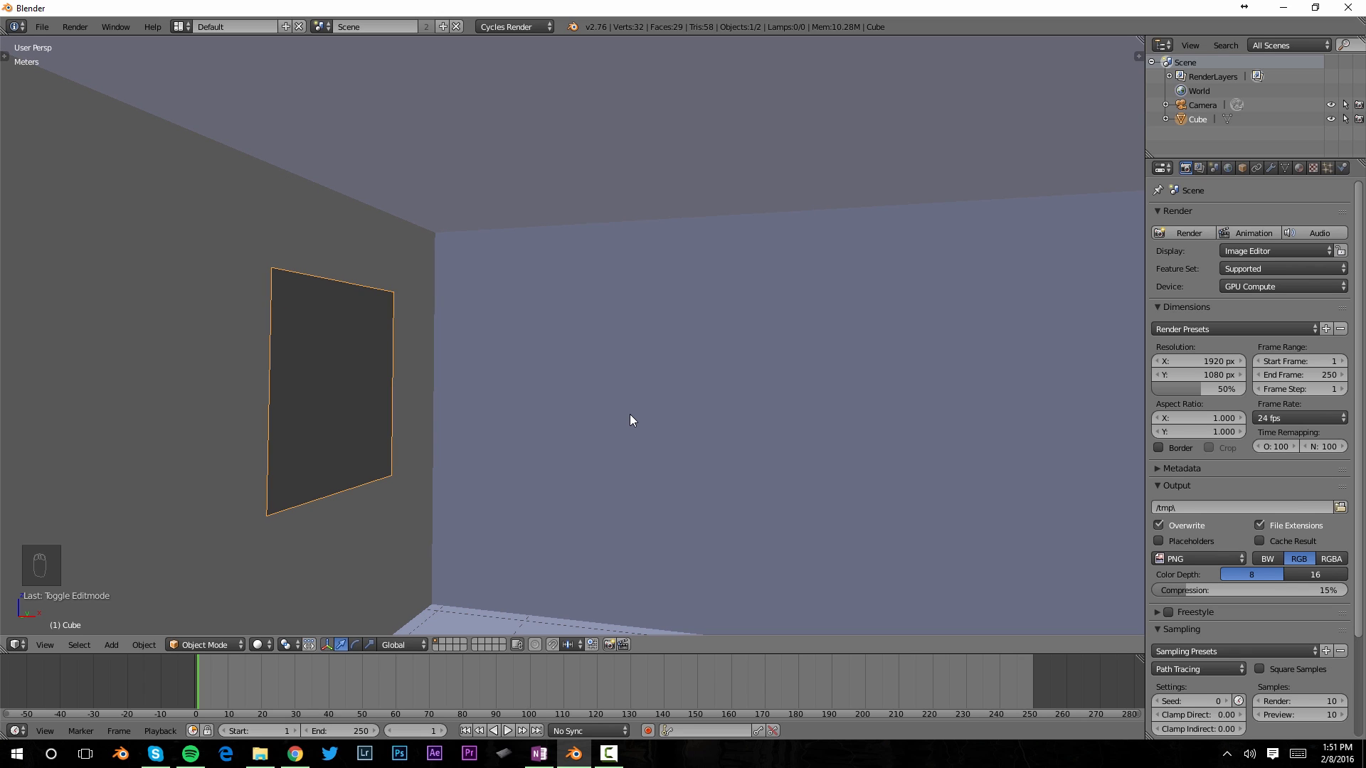
{"action": "key", "text": "ctrl+alt+KP_0"}
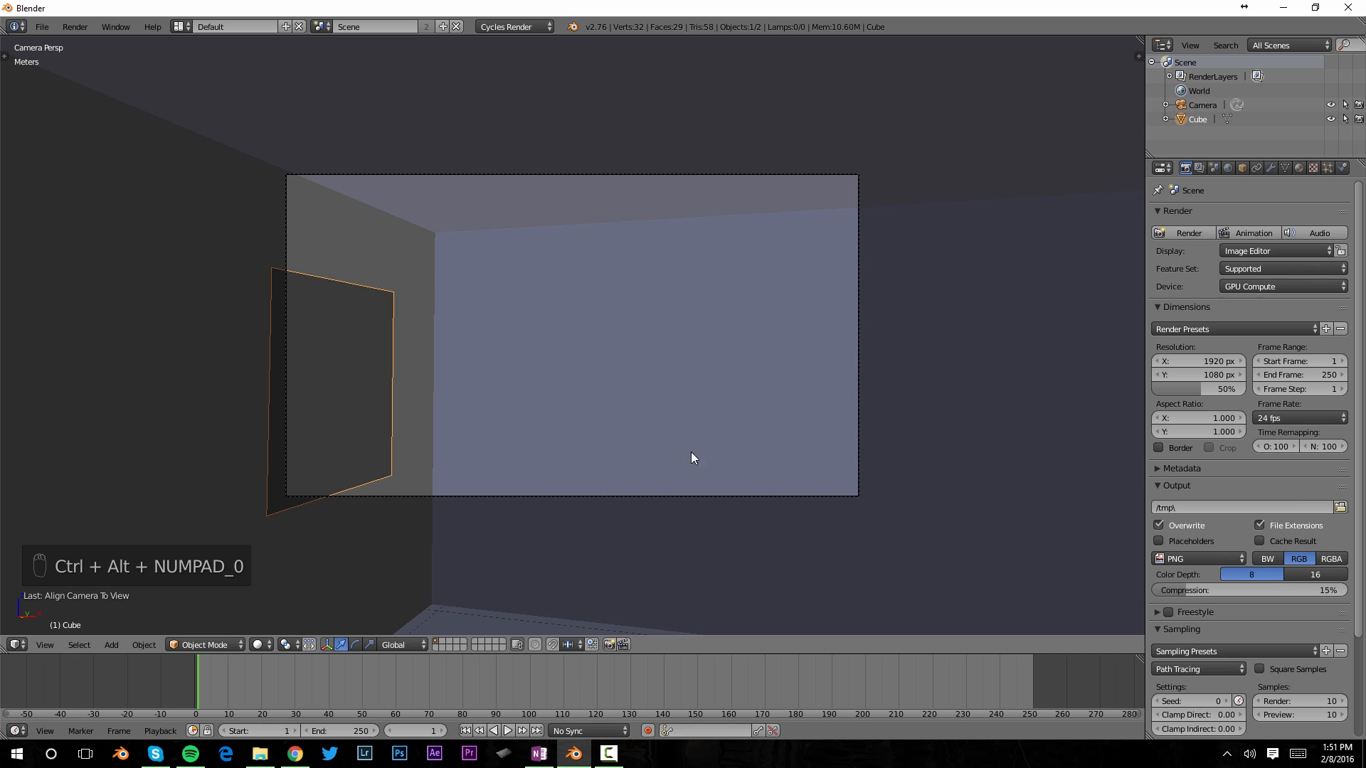
Move the camera so the whole window opening sits inside the frame.
{"action": "right_click", "coordinate": [858, 310]}
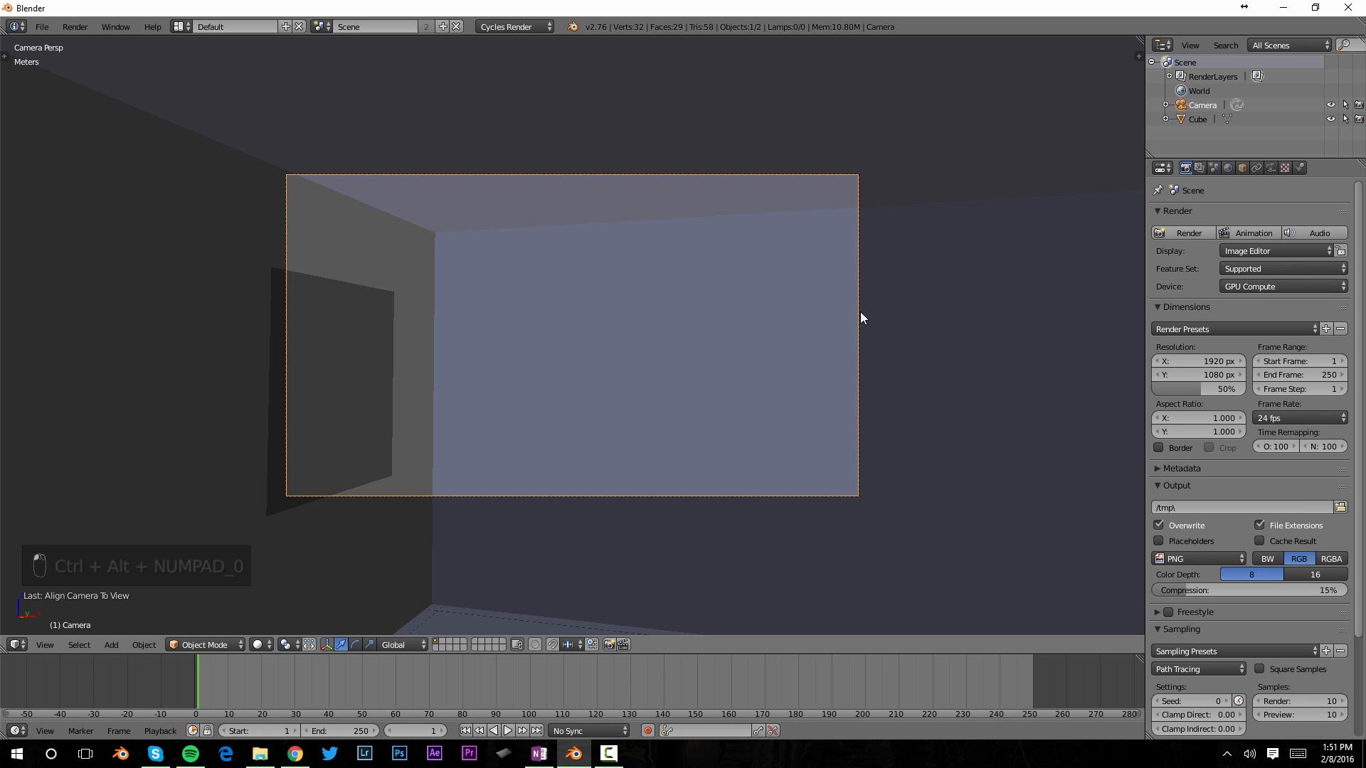
{"action": "key", "text": "g"}
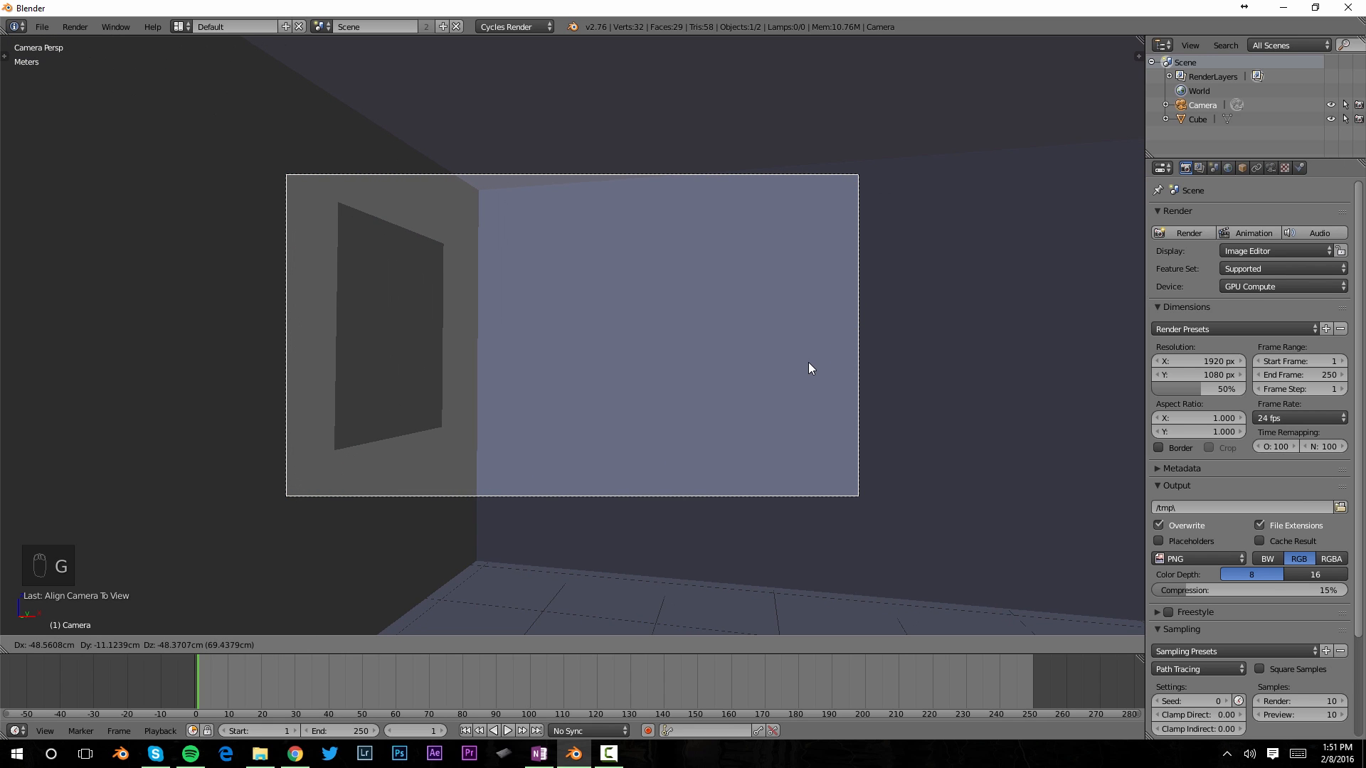
{"action": "left_click", "coordinate": [815, 365]}
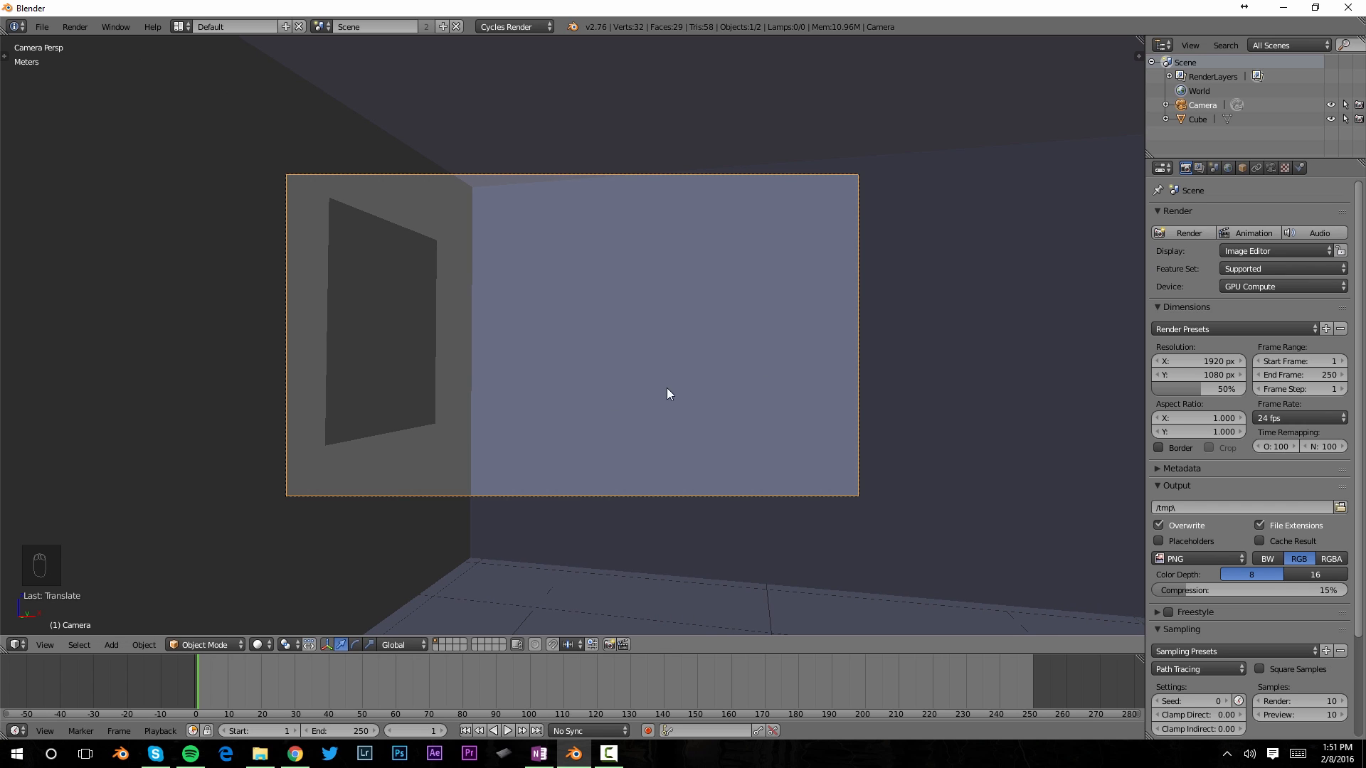
Split the 3D view into two side-by-side viewports and set the new one to the top view.
{"action": "middle_click_drag", "start_coordinate": [718, 352], "coordinate": [627, 386], "text": "shift"}
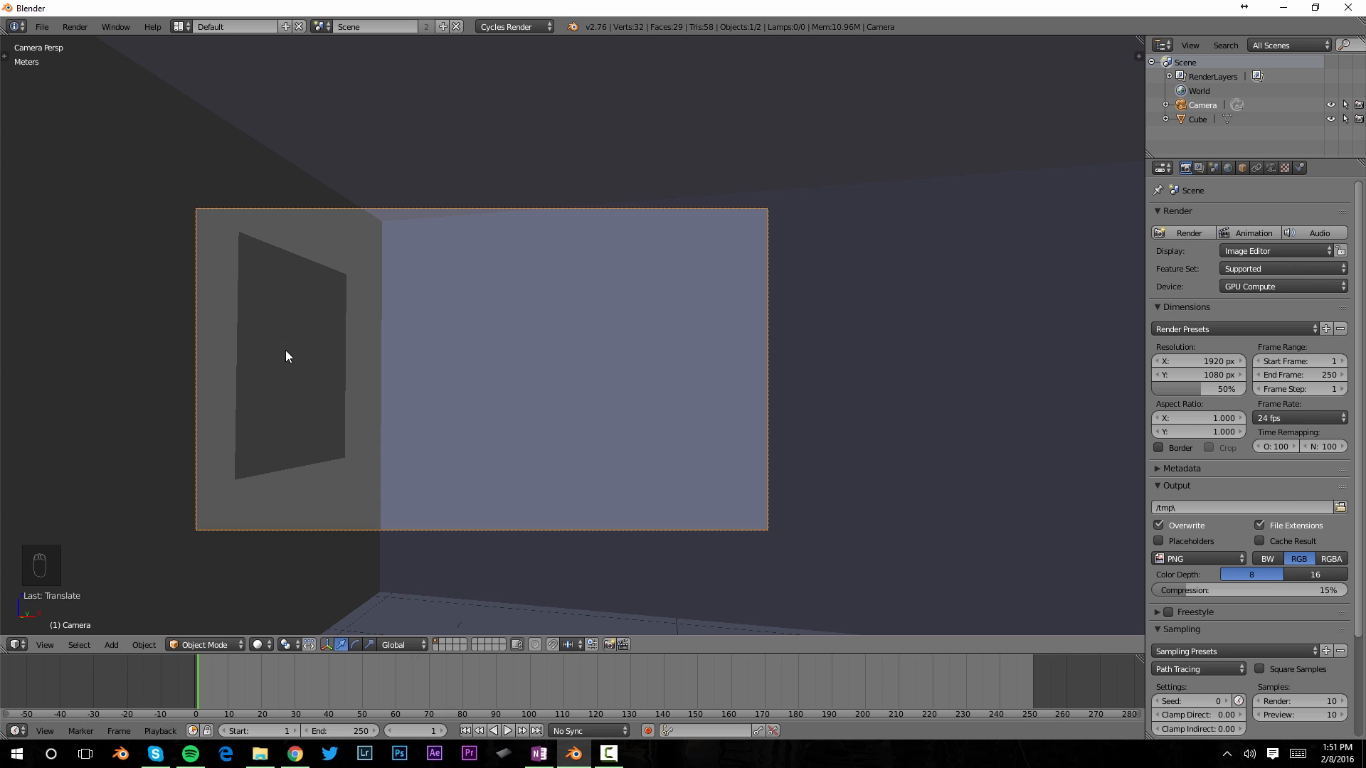
{"action": "left_click_drag", "start_coordinate": [1133, 40], "coordinate": [698, 97]}
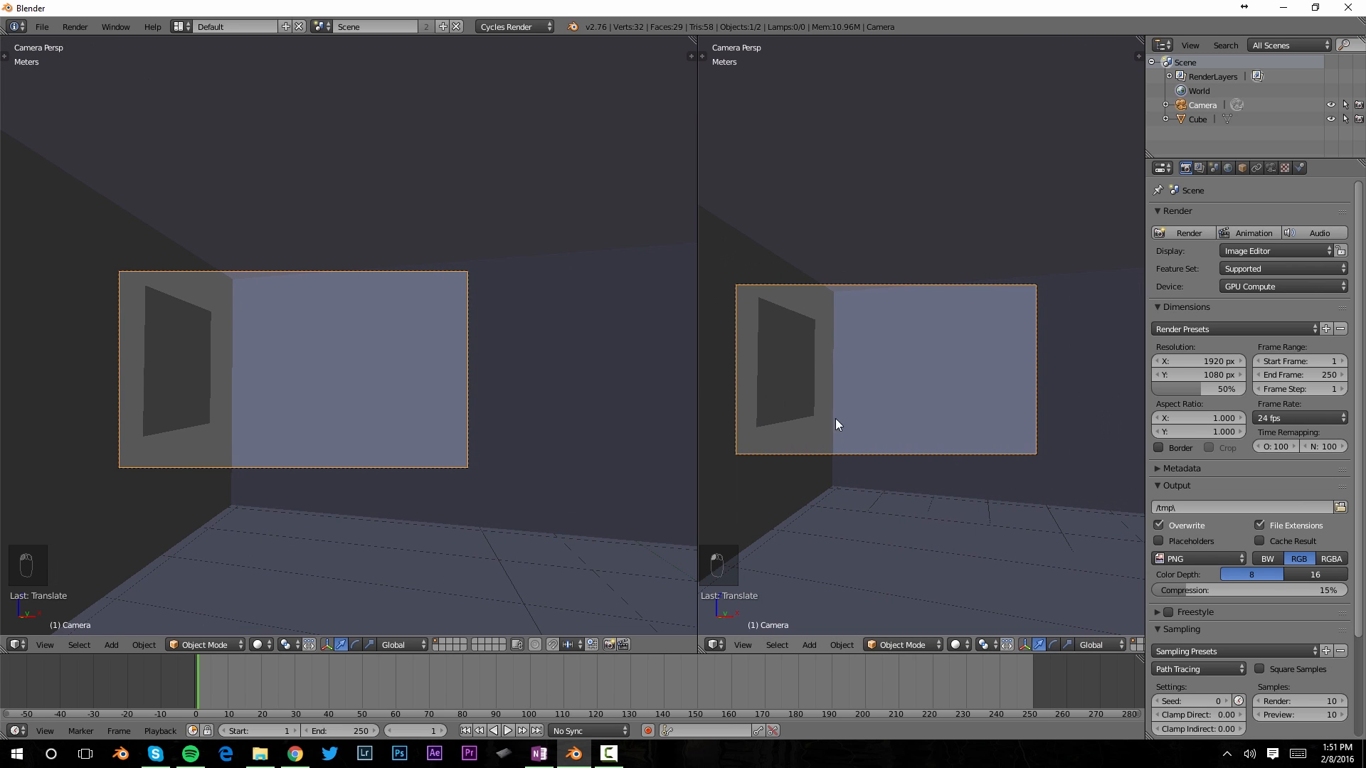
{"action": "key", "text": "KP_7"}
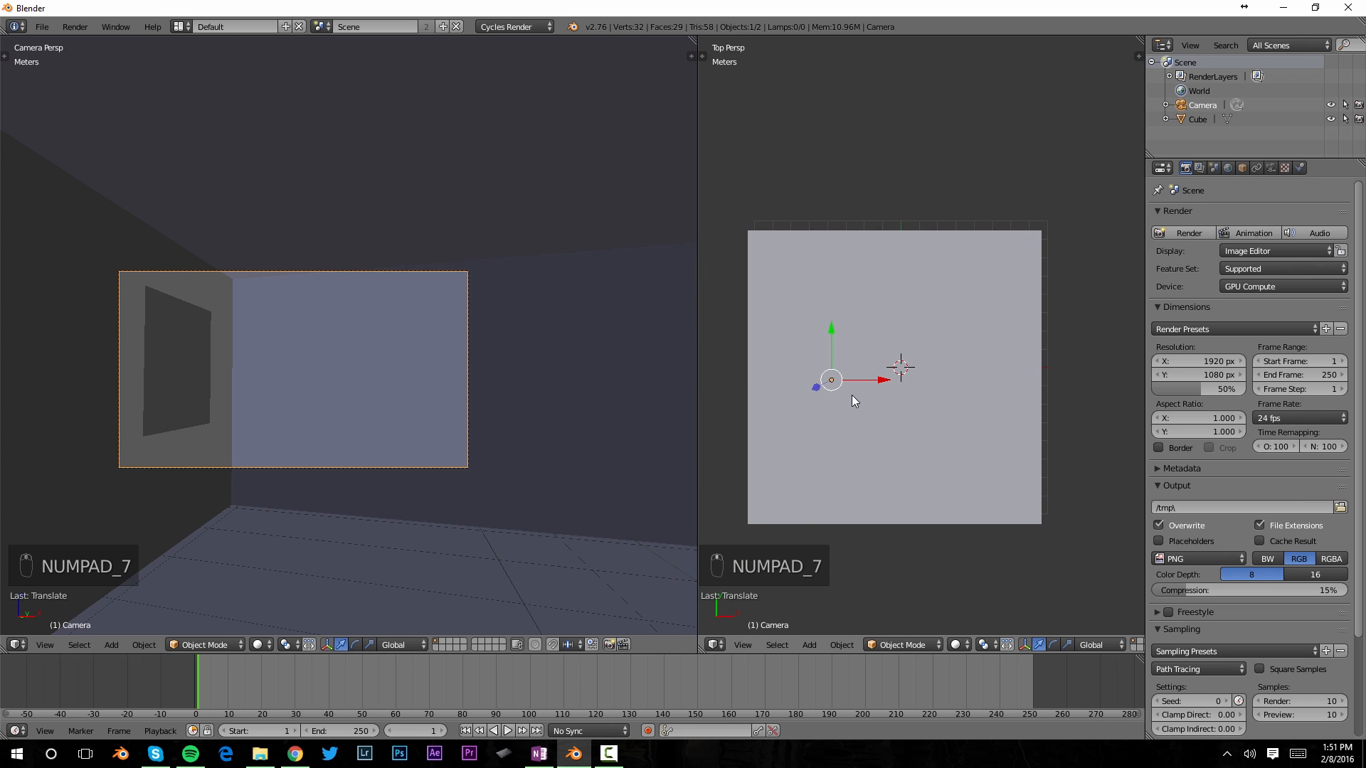
Import the Old Church Final Composited image as a plane.
{"action": "key", "text": "shift+a"}
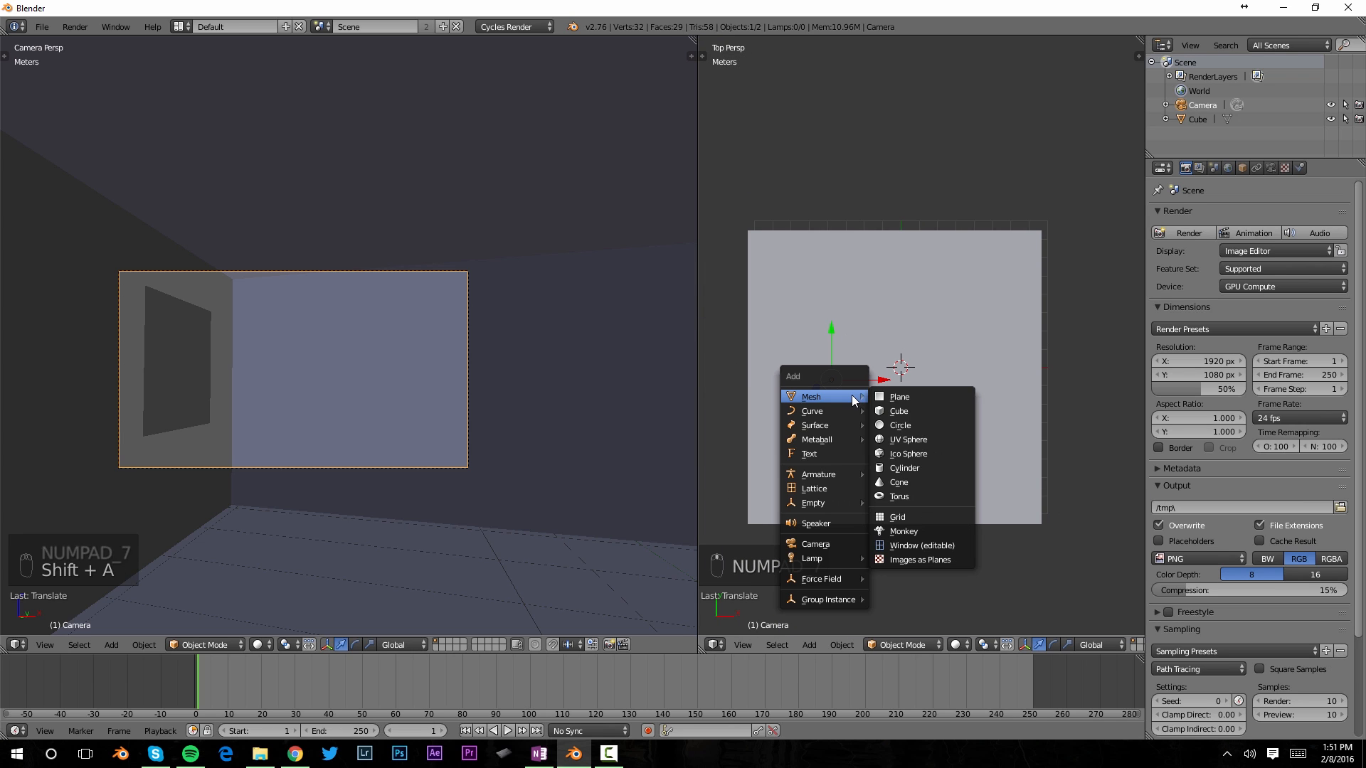
{"action": "left_click", "coordinate": [914, 560]}
{"action": "left_click", "coordinate": [61, 310]}
{"action": "left_click", "coordinate": [246, 117]}
{"action": "left_click", "coordinate": [1273, 64]}
Show the top view in wireframe and rotate the image plane 90 degrees about the X axis.
{"action": "key", "text": "z"}
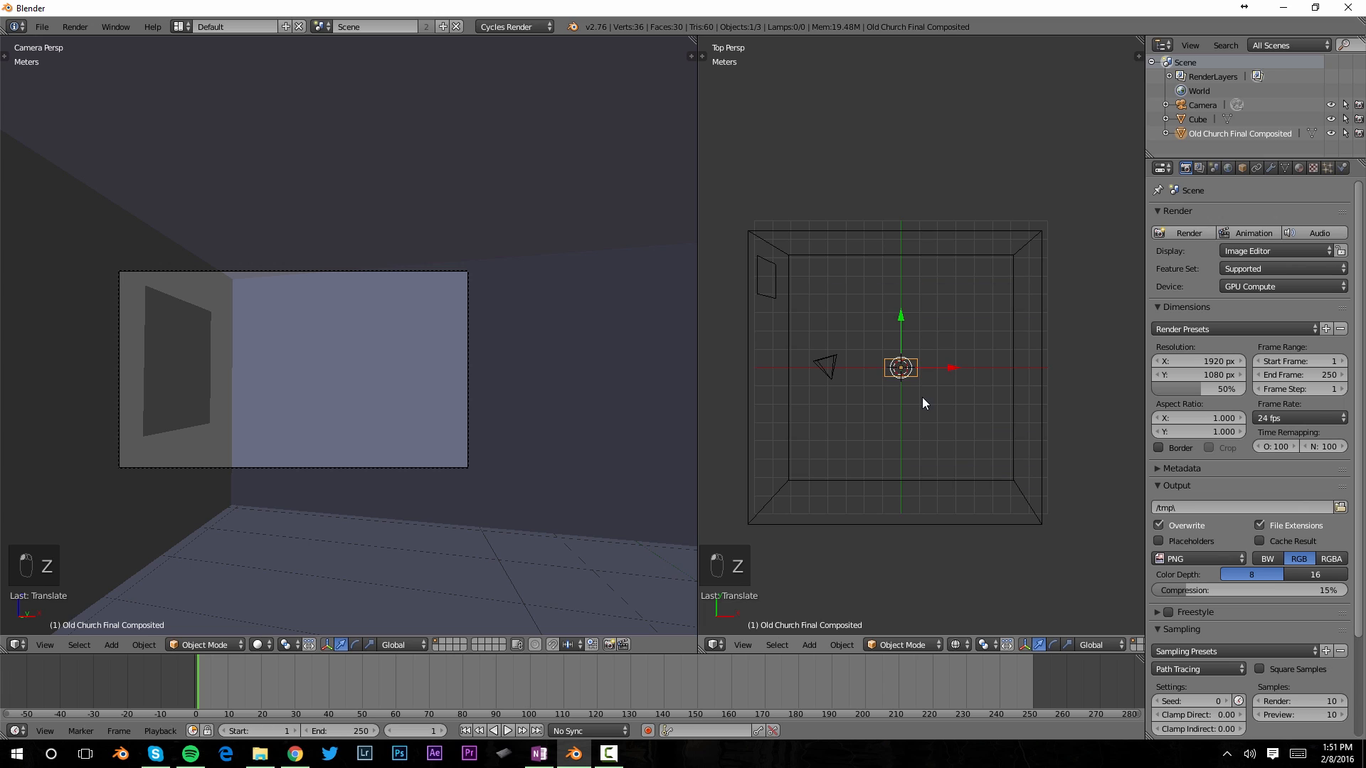
{"action": "key", "text": "r"}
{"action": "type", "text": "x90"}
{"action": "key", "text": "Return"}
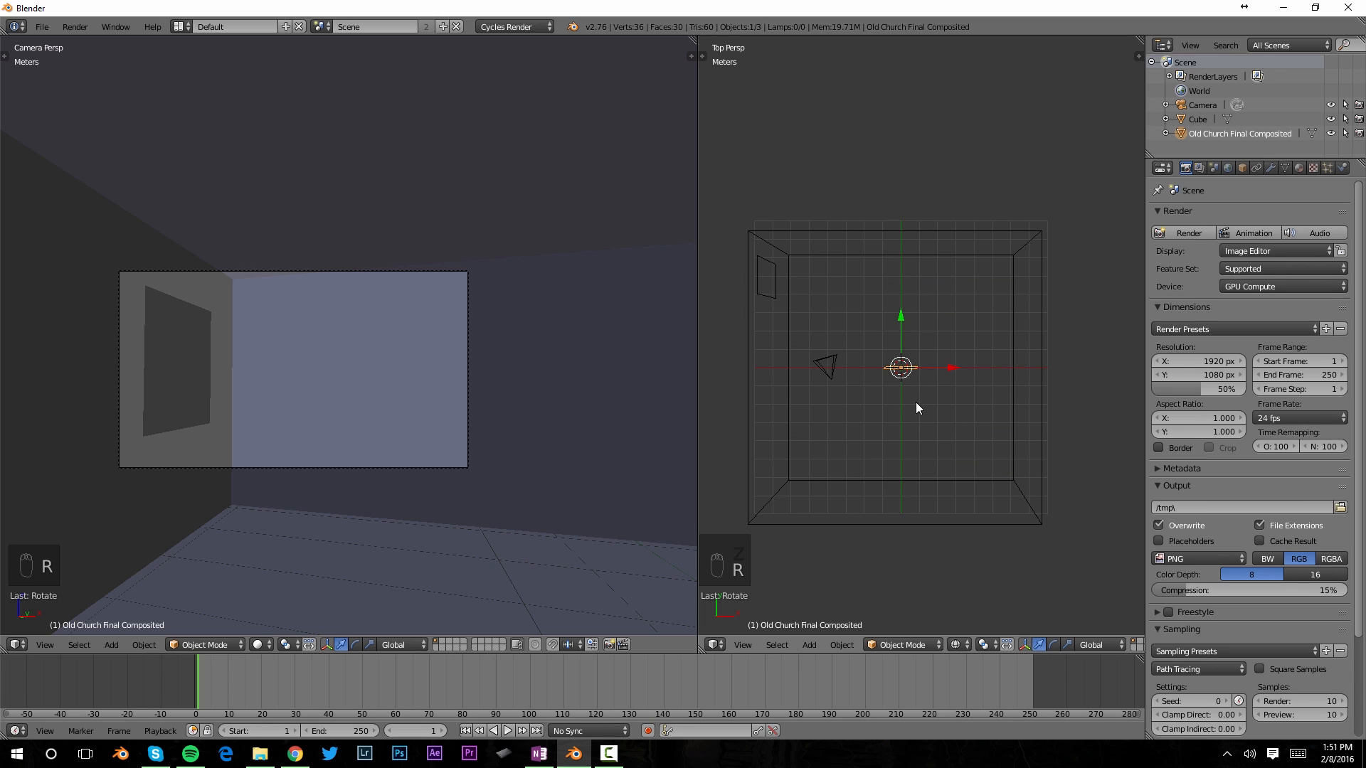
Move the church image plane outside the room beyond the window corner and rotate it about 33 degrees to face the opening.
{"action": "middle_click_drag", "start_coordinate": [825, 428], "coordinate": [909, 429], "text": "shift"}
{"action": "key", "text": "g"}
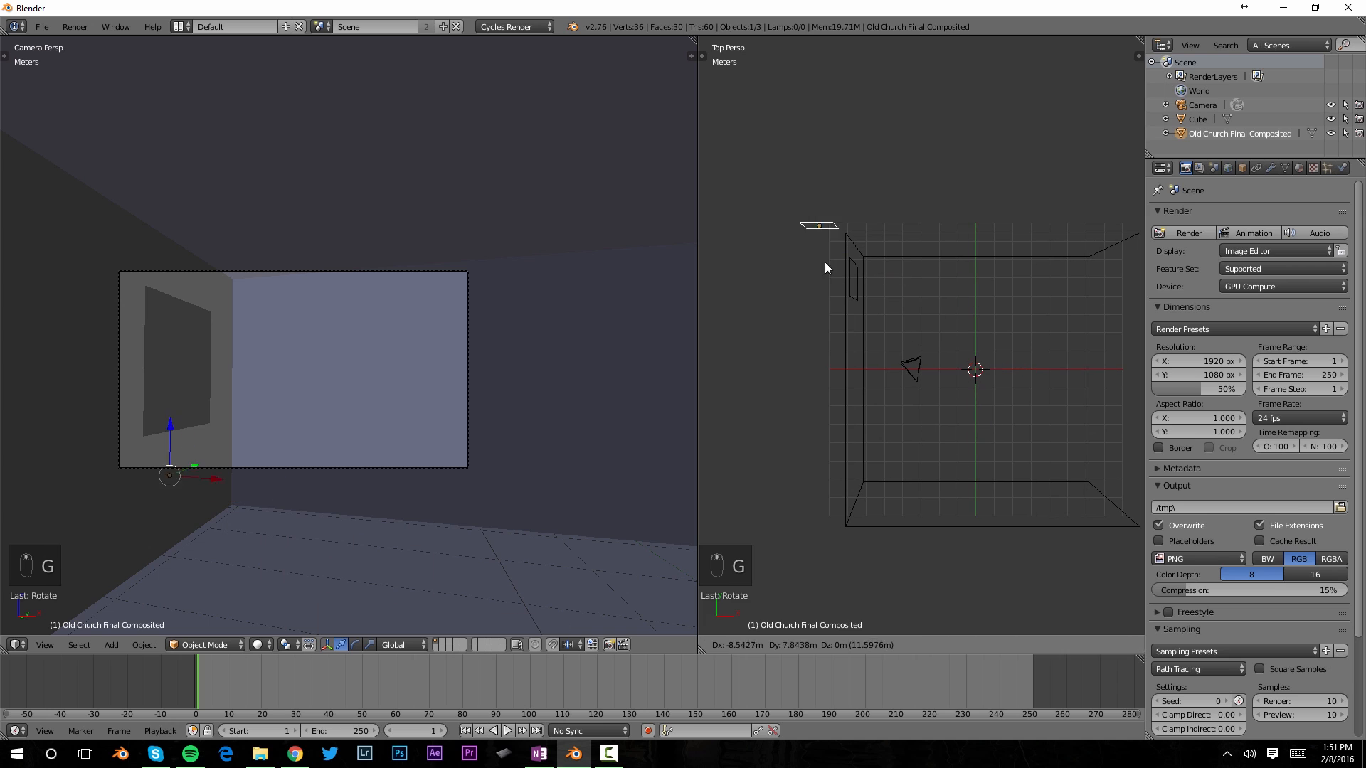
{"action": "left_click", "coordinate": [805, 226]}
{"action": "key", "text": "r"}
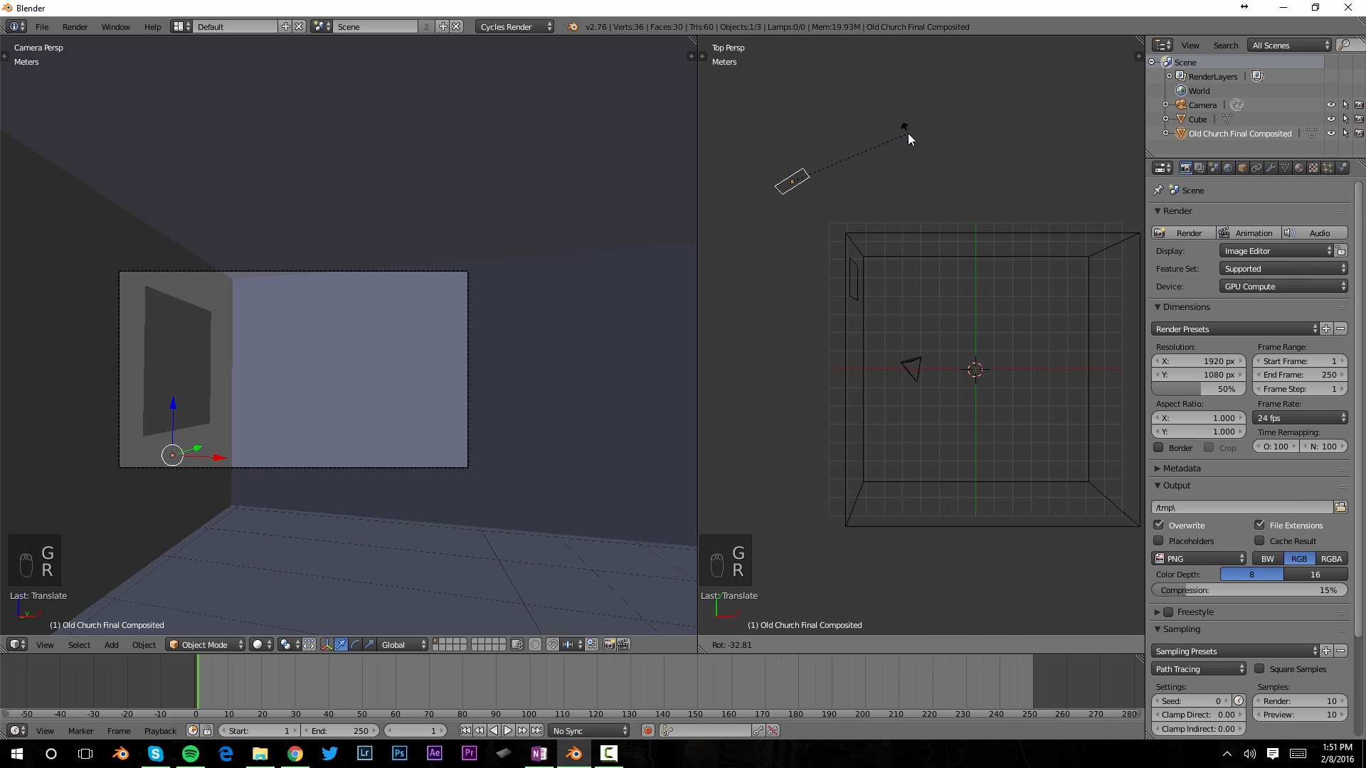
{"action": "left_click", "coordinate": [907, 135]}
Show the camera view in material shading, and scale and move the image plane until the church fills the window opening.
{"action": "key", "text": "s"}
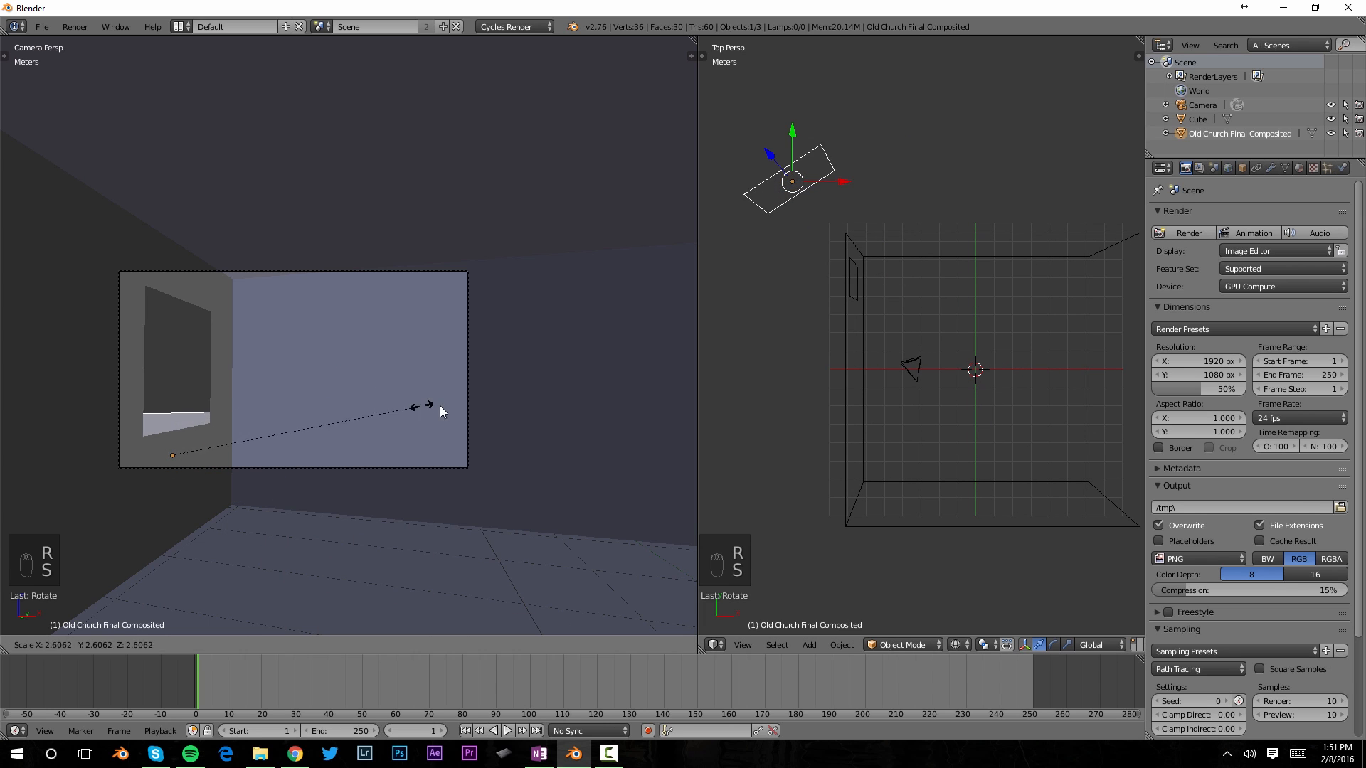
{"action": "left_click", "coordinate": [494, 410]}
{"action": "left_click", "coordinate": [258, 644]}
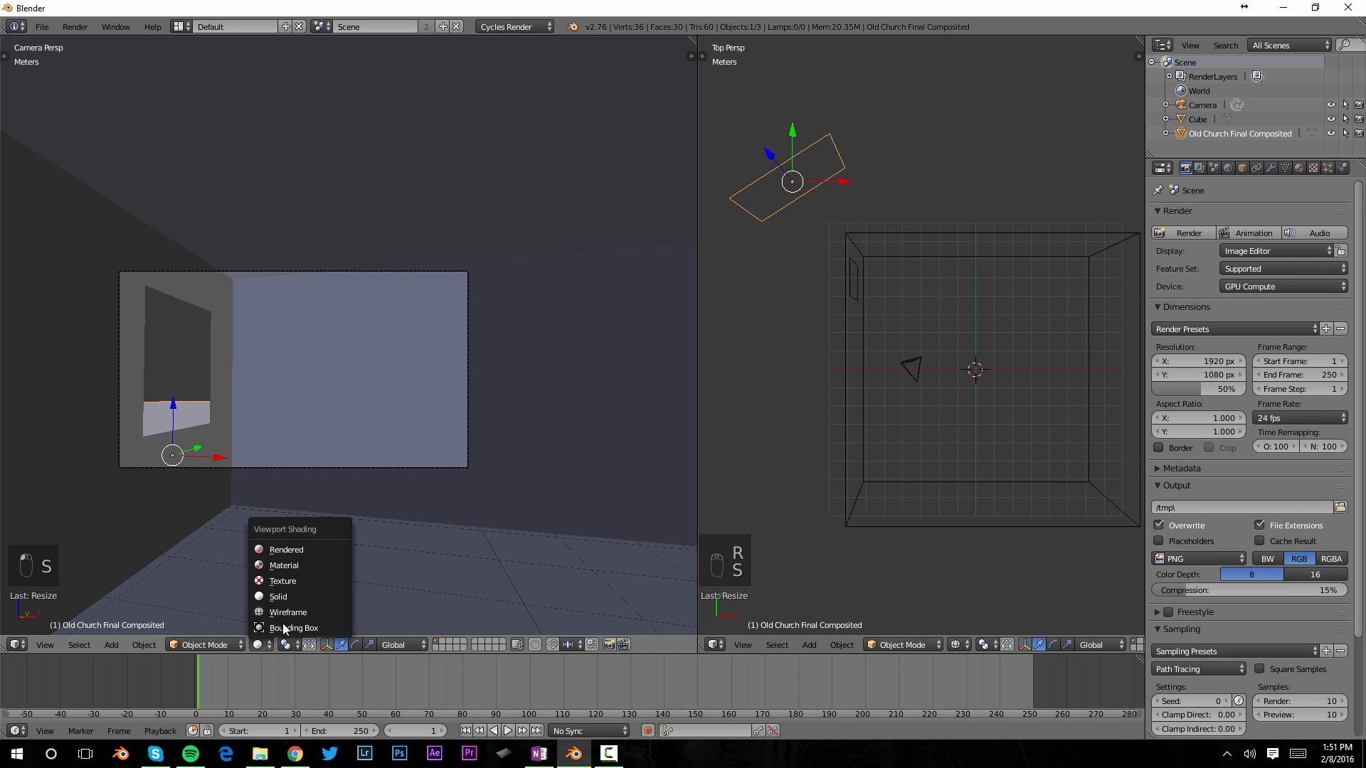
{"action": "left_click", "coordinate": [285, 565]}
{"action": "key", "text": "g"}
{"action": "left_click", "coordinate": [266, 375]}
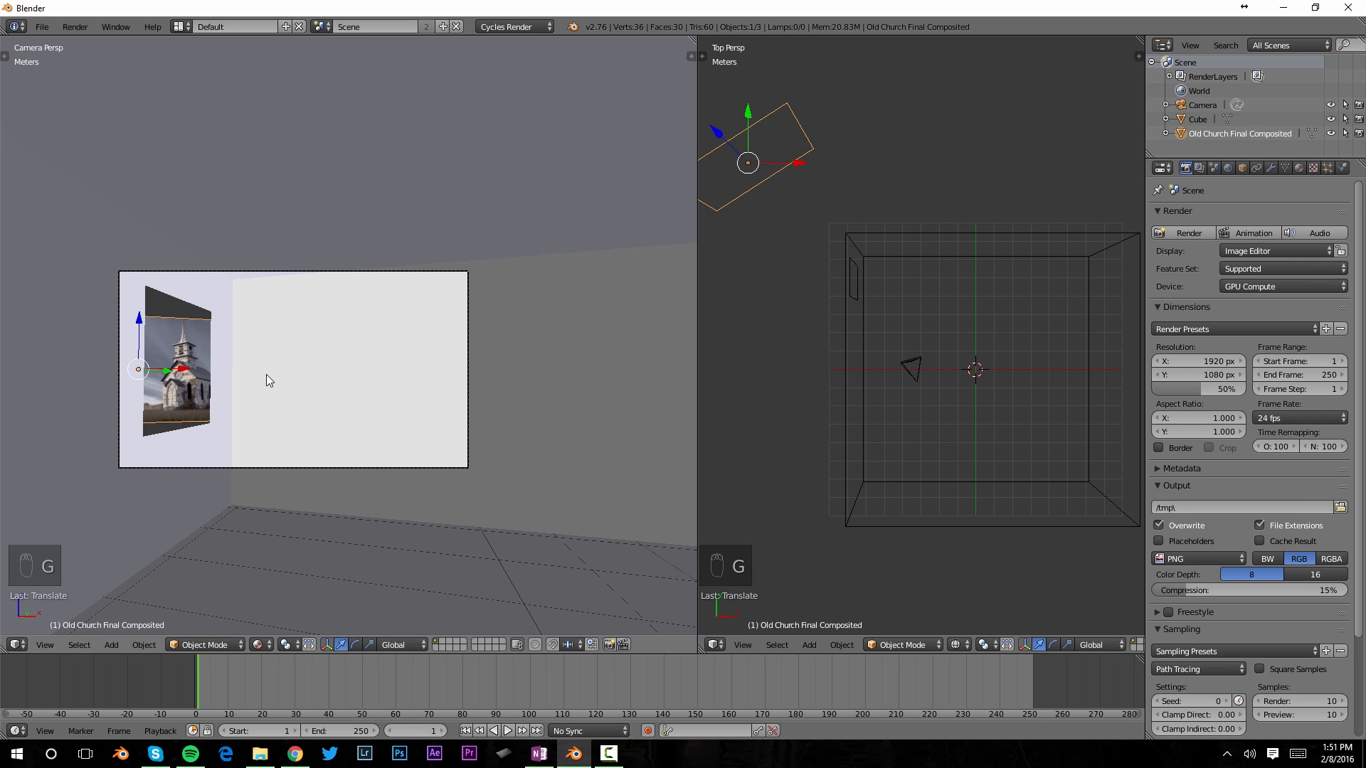
{"action": "key", "text": "s"}
{"action": "left_click", "coordinate": [384, 390]}
{"action": "key", "text": "g"}
{"action": "left_click", "coordinate": [347, 391]}
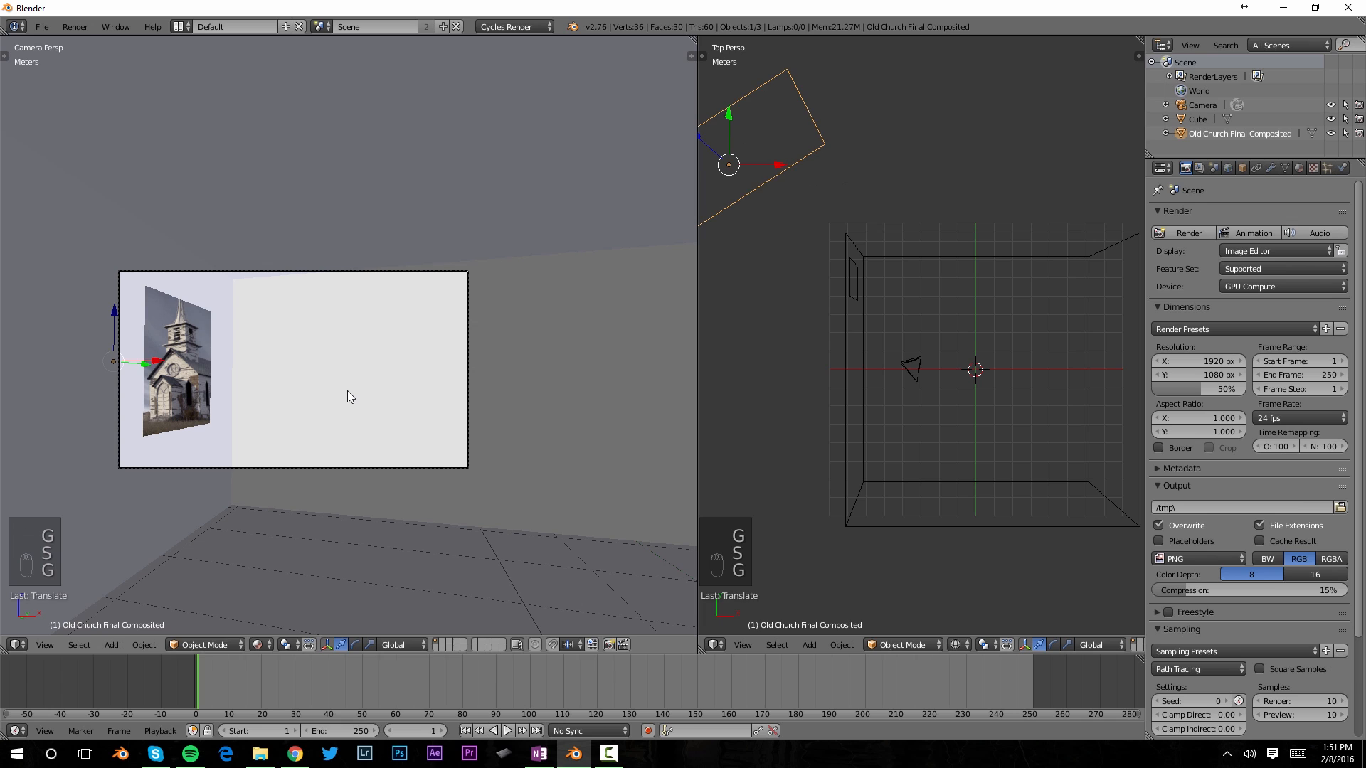
Merge the two 3D viewports into one and turn the timeline area, enlarged upward, into a Node Editor.
{"action": "left_click_drag", "start_coordinate": [694, 44], "coordinate": [816, 57]}
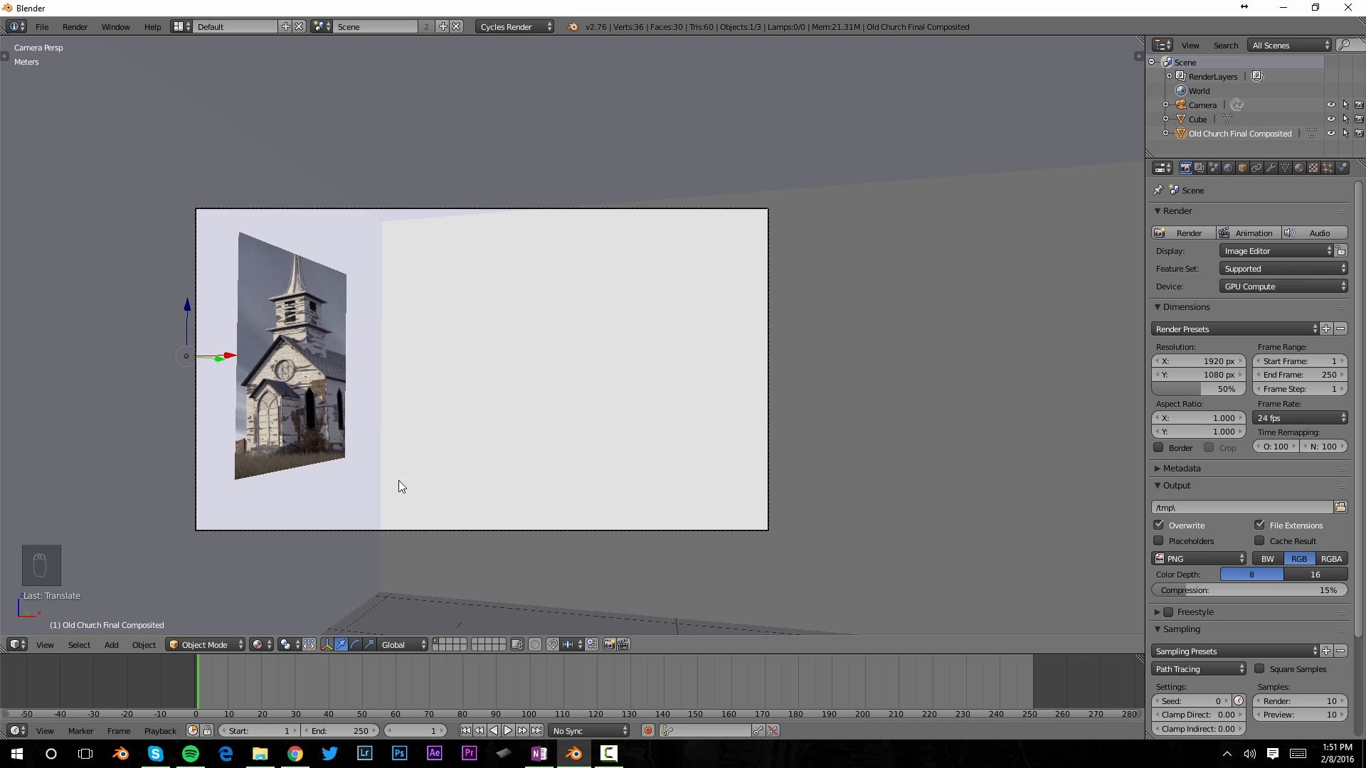
{"action": "left_click_drag", "start_coordinate": [718, 649], "coordinate": [562, 427]}
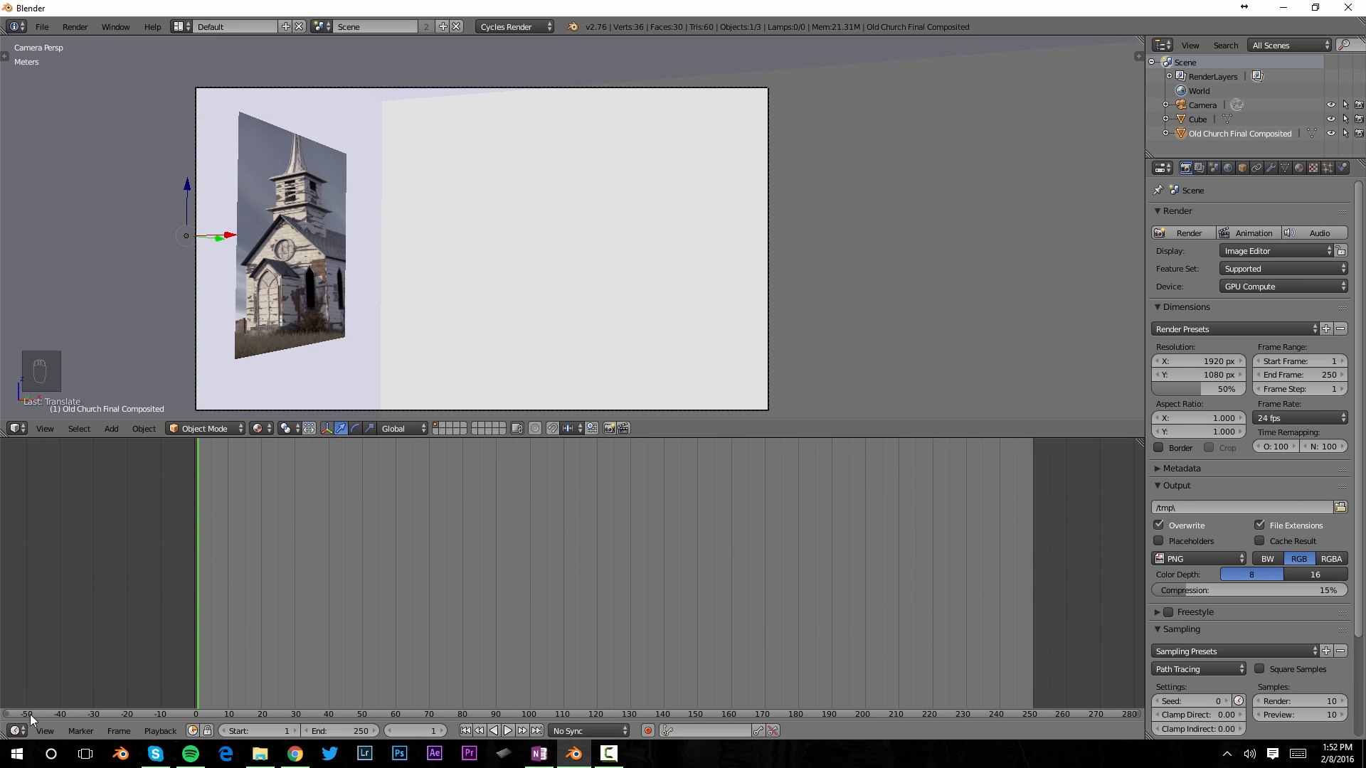
{"action": "left_click", "coordinate": [17, 731]}
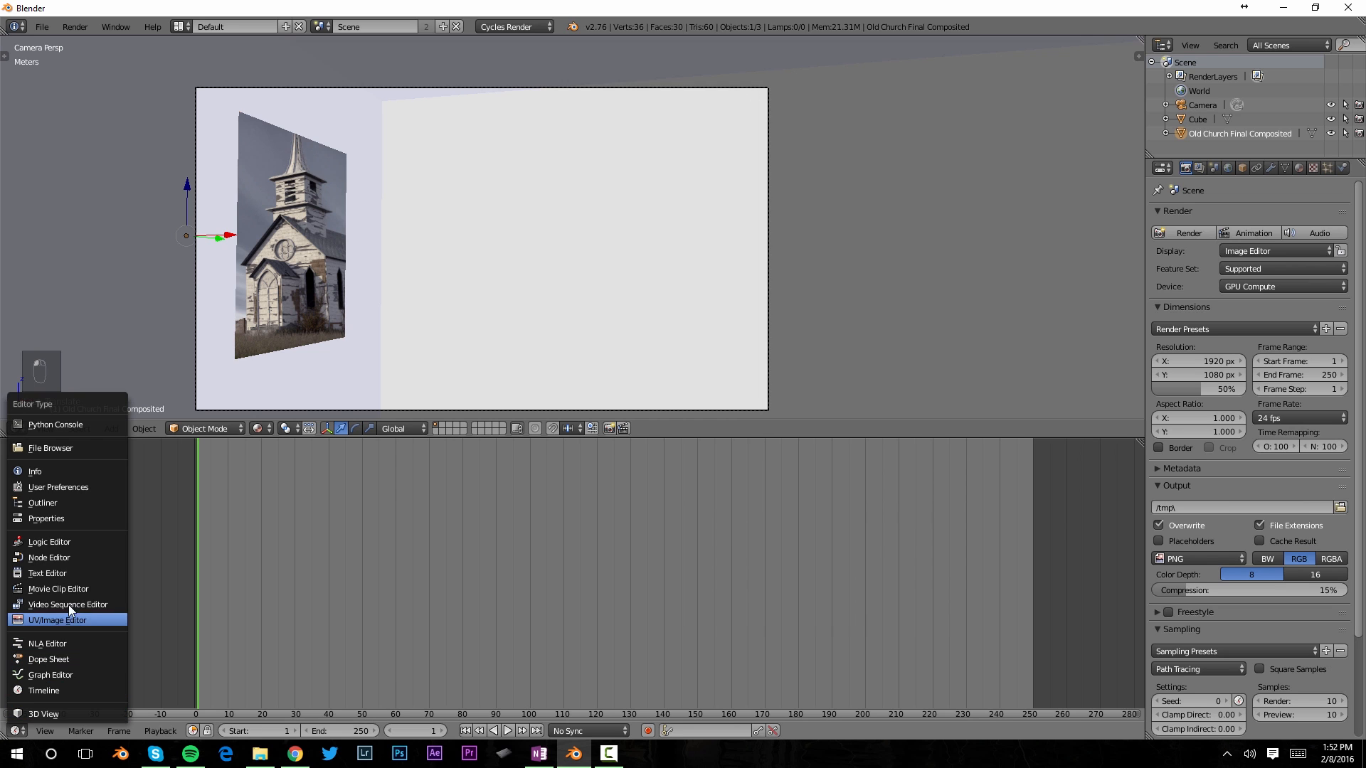
{"action": "left_click", "coordinate": [73, 558]}
{"action": "middle_click_drag", "start_coordinate": [498, 643], "coordinate": [498, 609]}
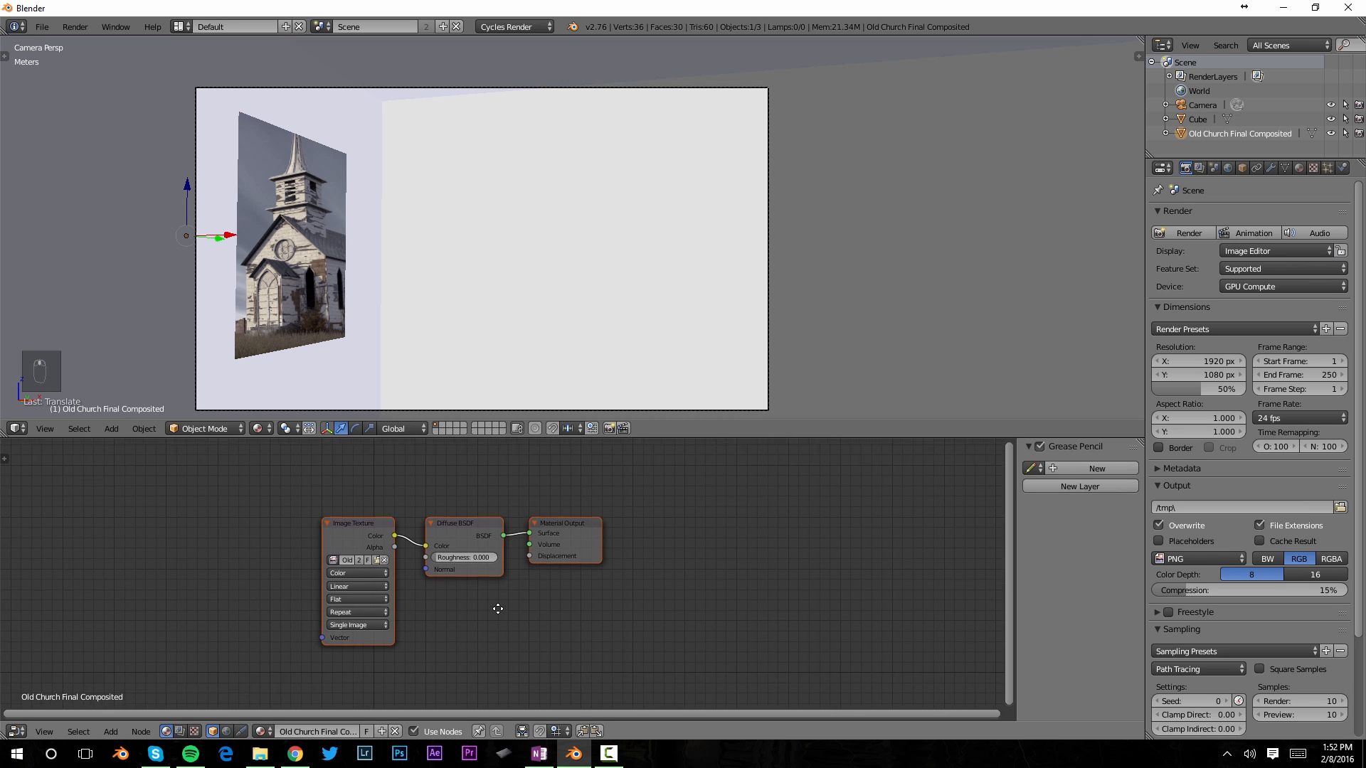
{"action": "scroll", "coordinate": [474, 601], "scroll_direction": "up", "scroll_amount": 2}
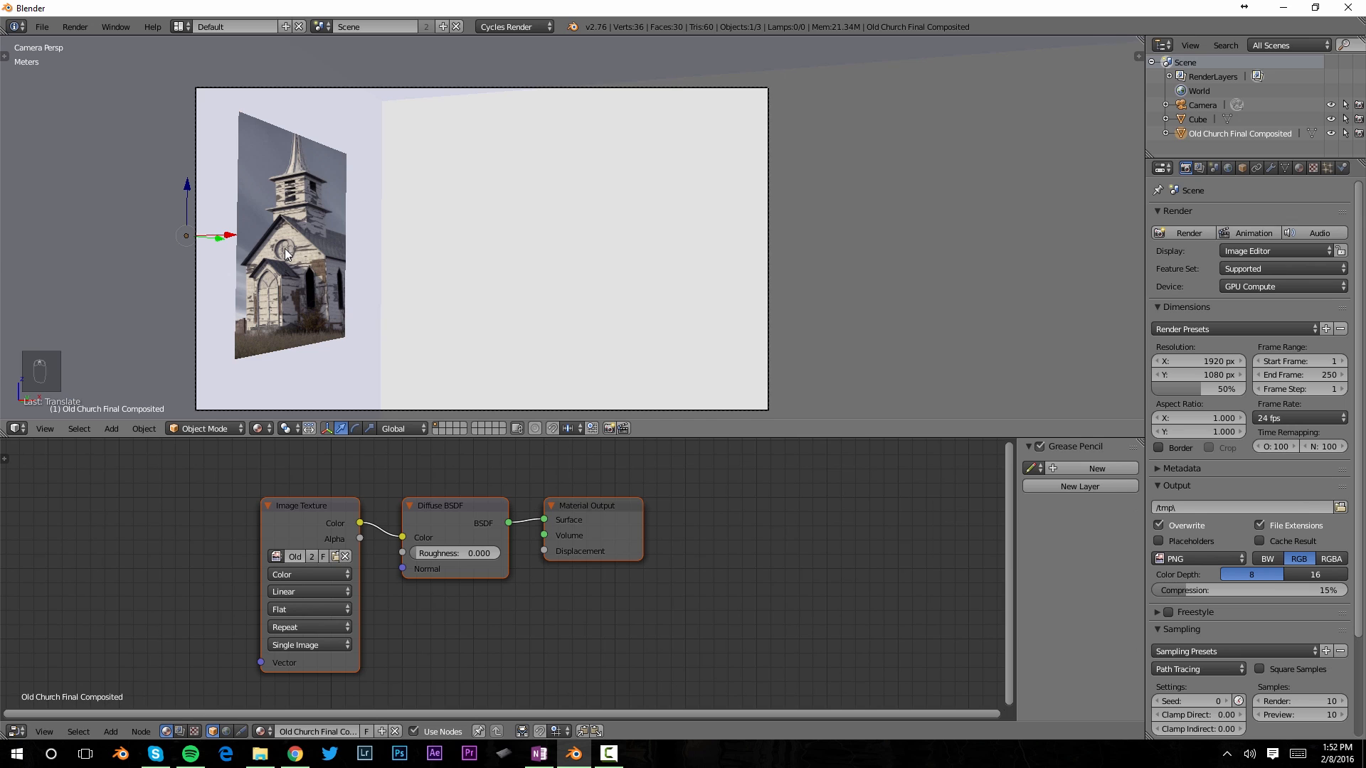
Spread out the image material's nodes and switch the Diffuse BSDF node to an Emission shader.
{"action": "left_click_drag", "start_coordinate": [300, 503], "coordinate": [210, 488]}
{"action": "left_click_drag", "start_coordinate": [455, 508], "coordinate": [425, 502]}
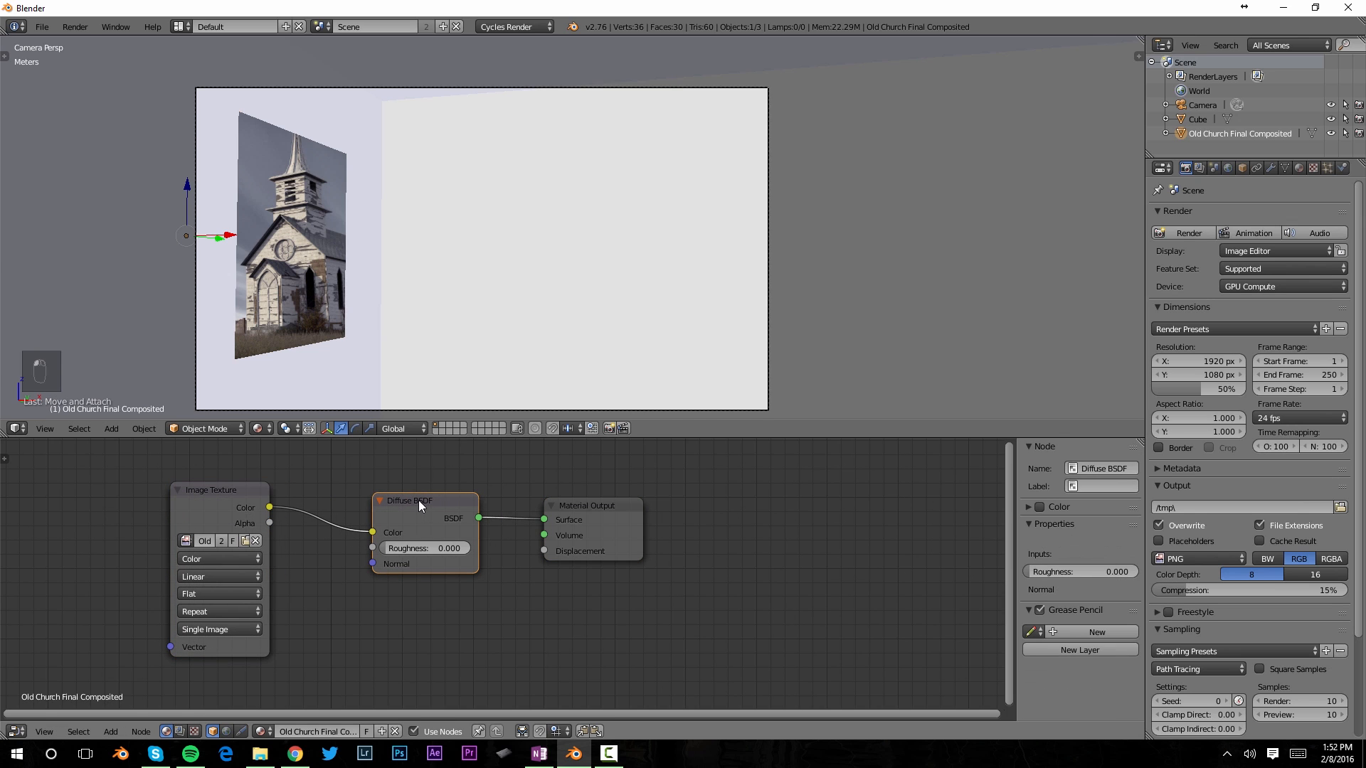
{"action": "key", "text": "shift+s"}
{"action": "mouse_move", "coordinate": [398, 532]}
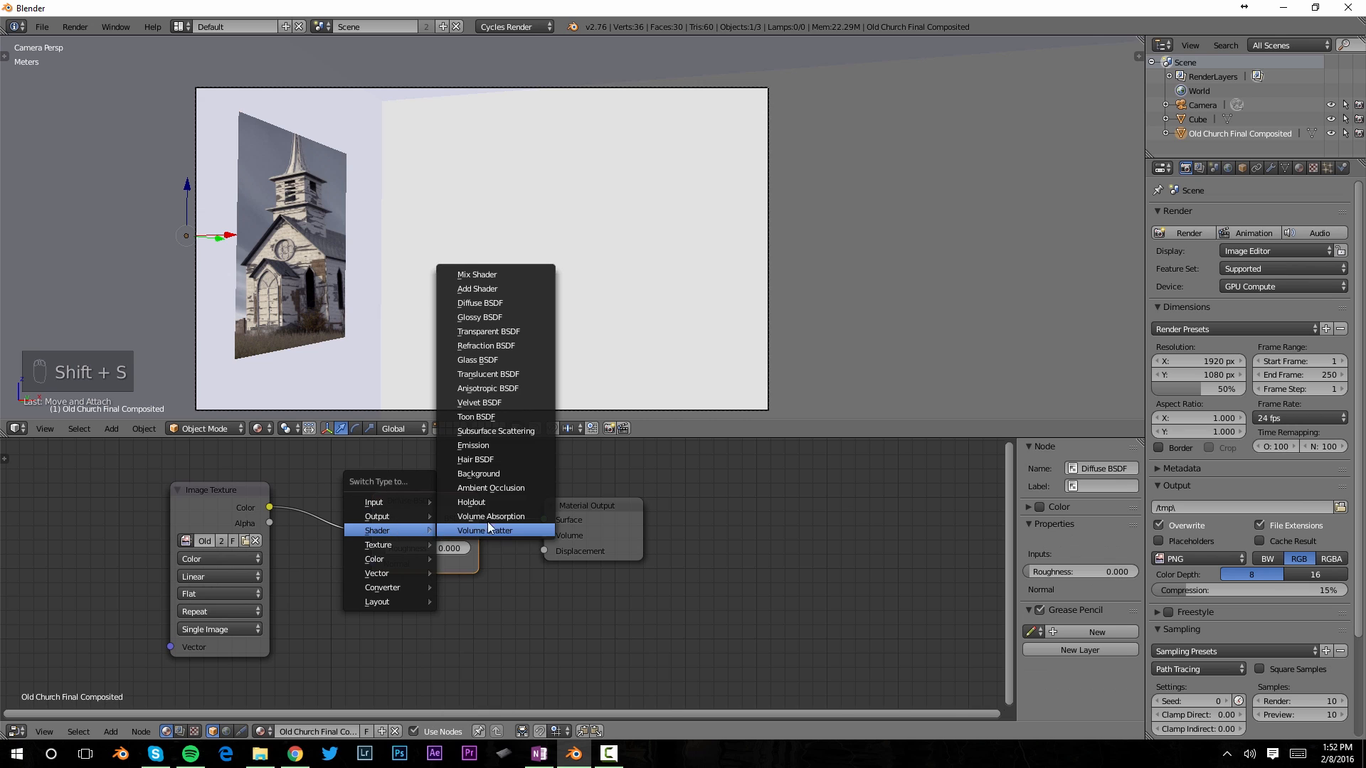
{"action": "left_click", "coordinate": [480, 446]}
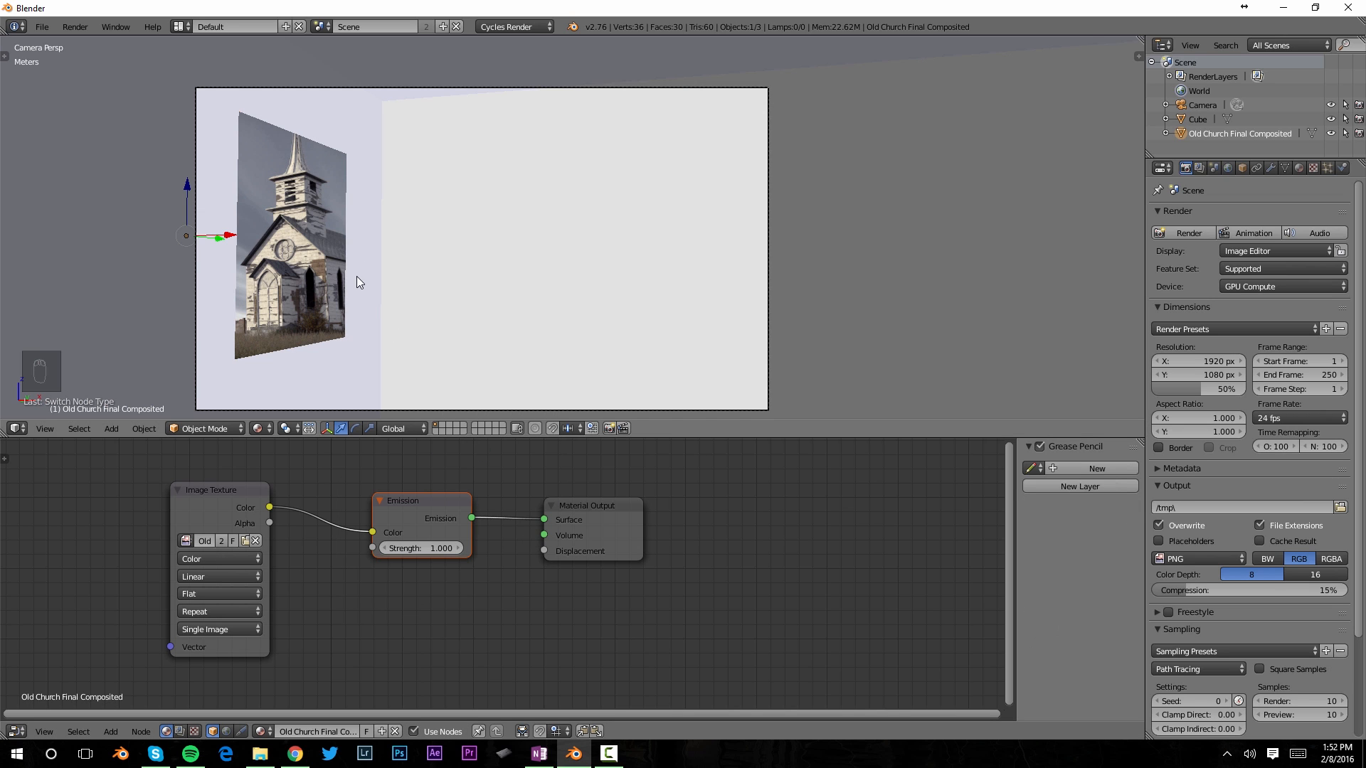
Show the camera view in rendered shading, set the Emission strength to 0.5, and restrict rendering to the camera border.
{"action": "key", "text": "shift+z"}
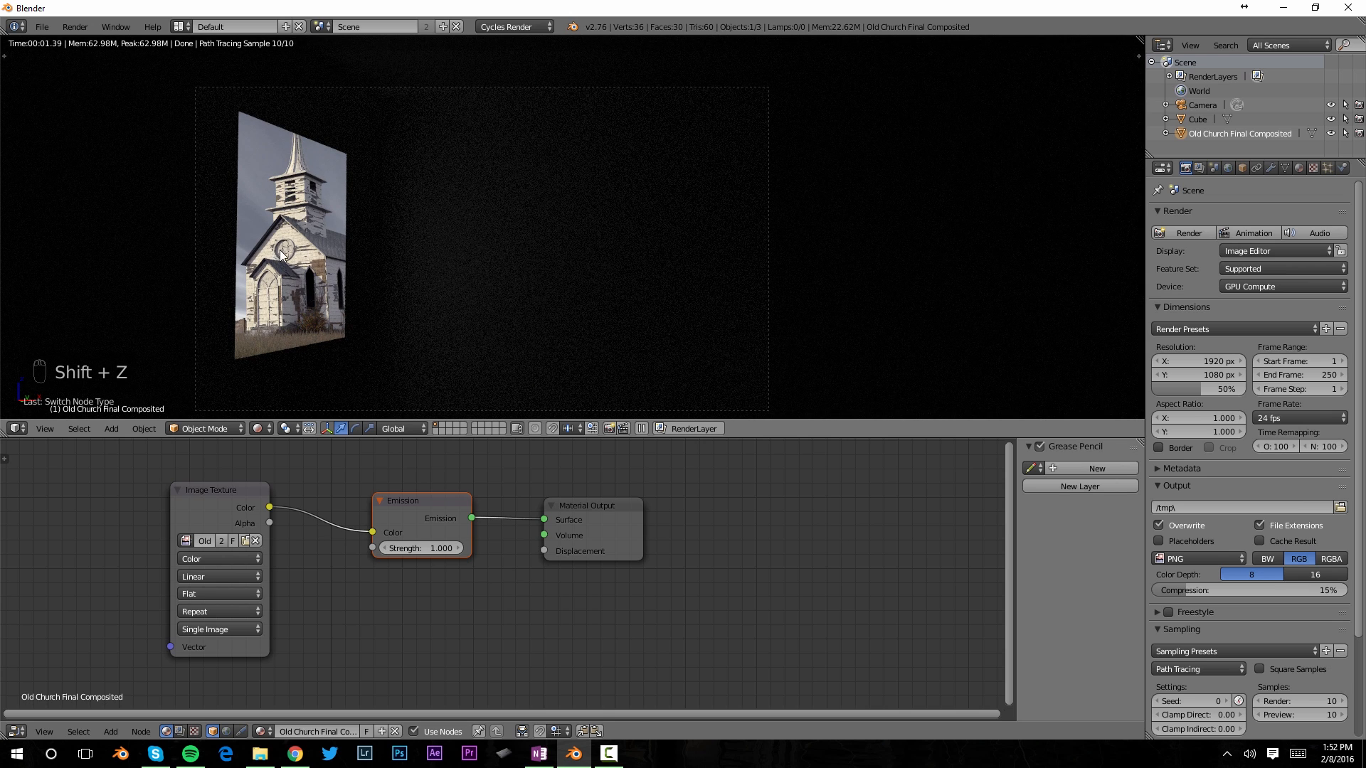
{"action": "left_click", "coordinate": [426, 549]}
{"action": "key", "text": "BackSpace"}
{"action": "type", "text": ".5"}
{"action": "key", "text": "Return"}
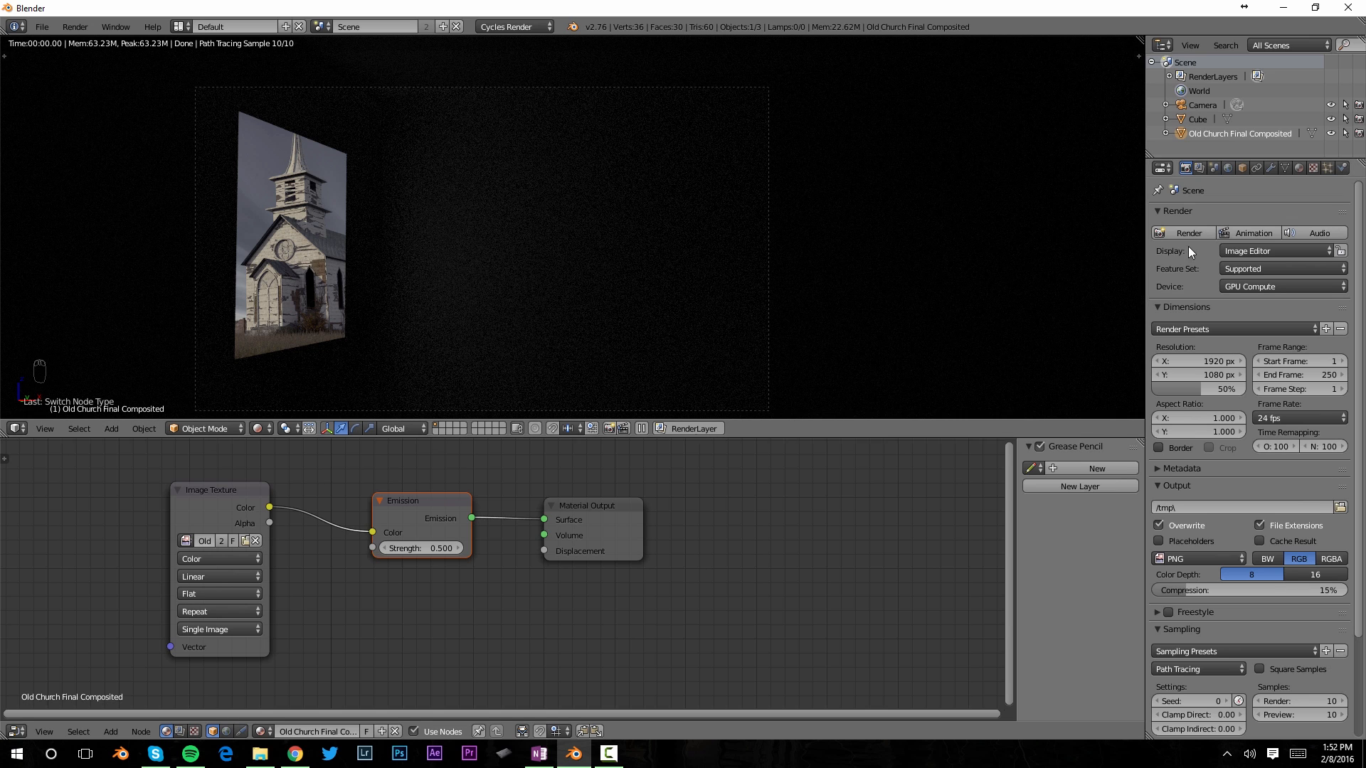
{"action": "left_click", "coordinate": [1159, 446]}
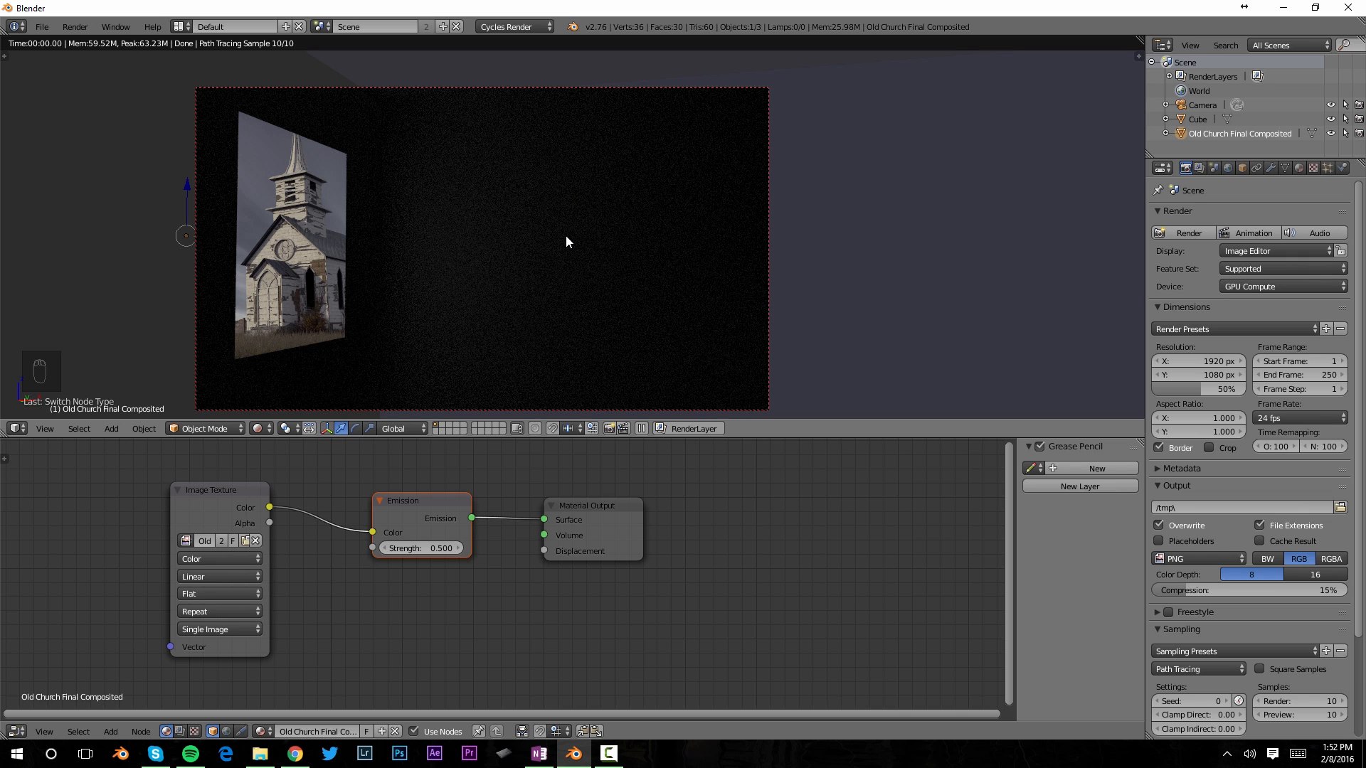
Return to solid shading and snap the 3D cursor to the midpoint of the window opening's two lower corner vertices in the room mesh.
{"action": "key", "text": "shift+z"}
{"action": "mouse_move", "coordinate": [505, 254]}
{"action": "middle_mouse_down"}
{"action": "mouse_move", "coordinate": [424, 280]}
{"action": "mouse_move", "coordinate": [416, 307]}
{"action": "middle_mouse_up"}
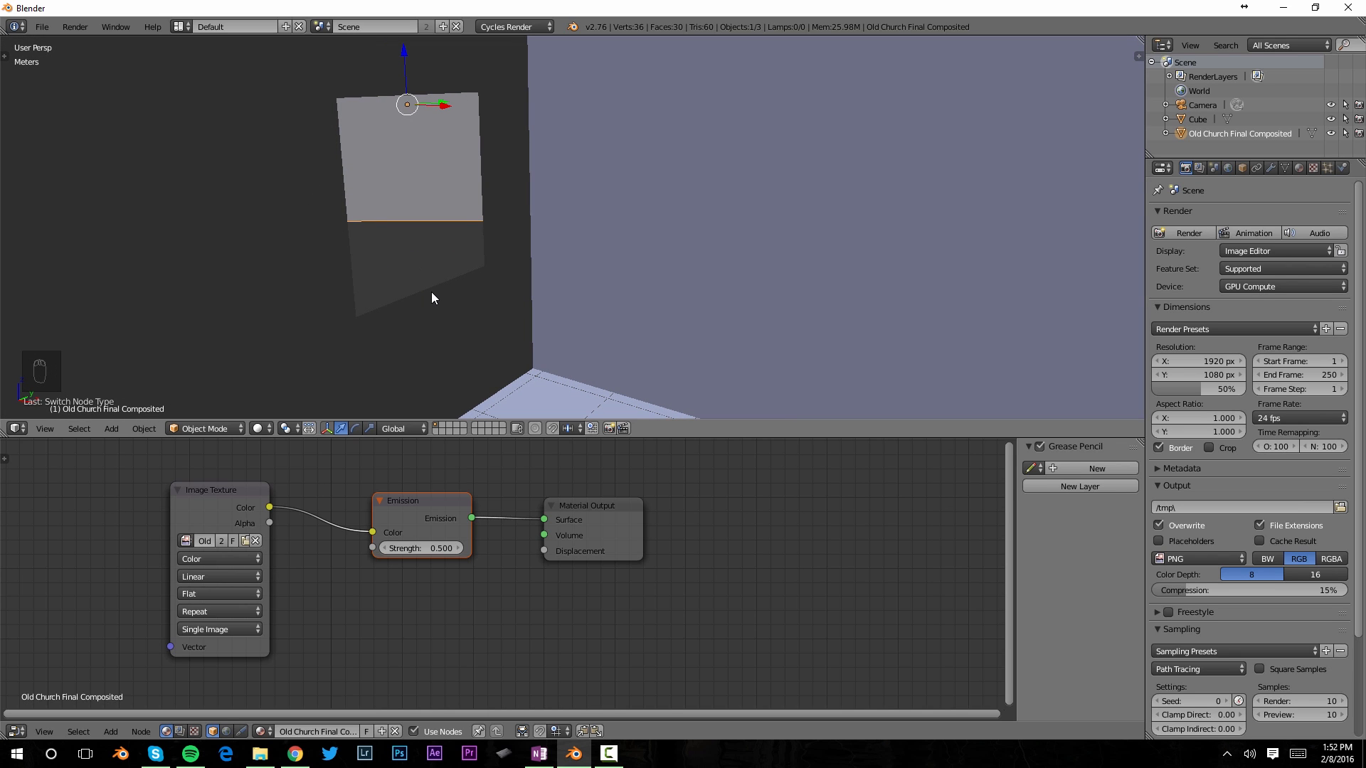
{"action": "mouse_move", "coordinate": [414, 283]}
{"action": "middle_mouse_down"}
{"action": "mouse_move", "coordinate": [442, 268]}
{"action": "mouse_move", "coordinate": [413, 269]}
{"action": "mouse_move", "coordinate": [437, 296]}
{"action": "middle_mouse_up"}
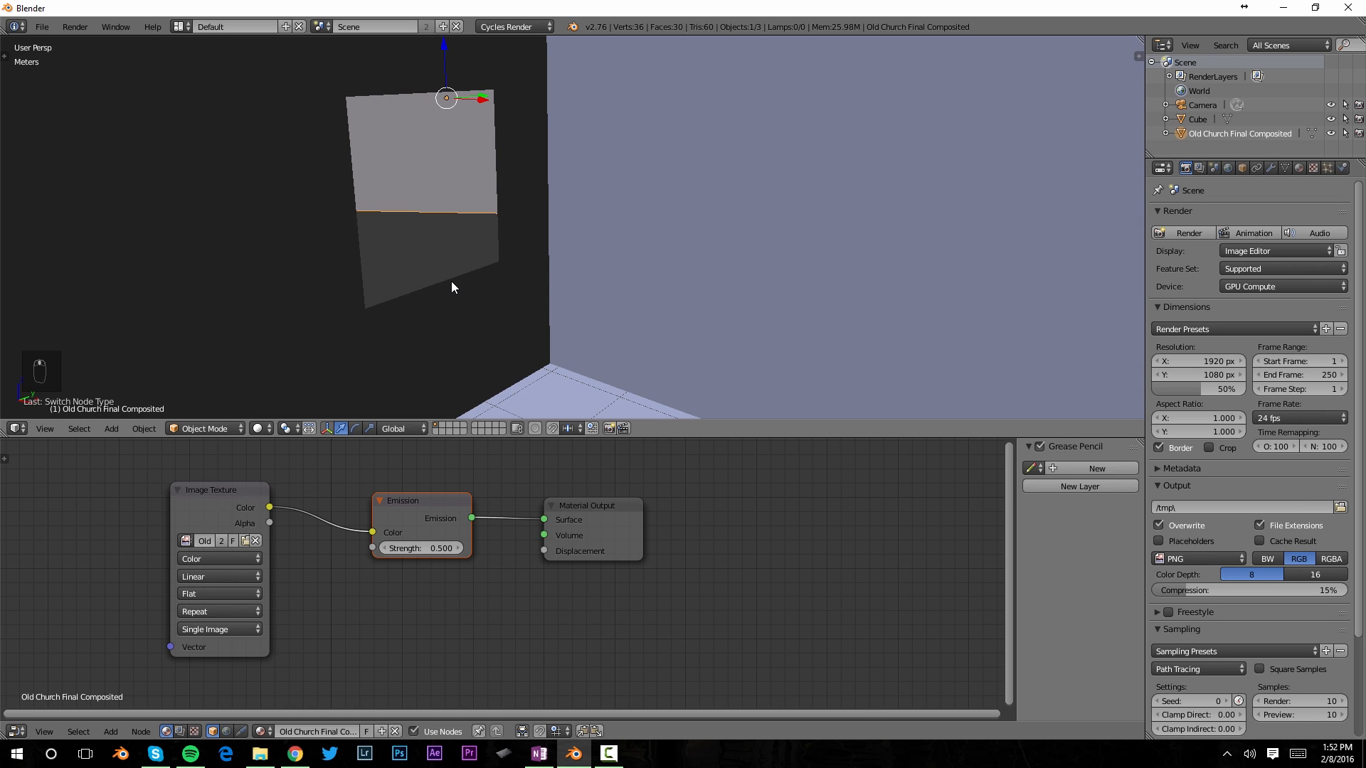
{"action": "middle_click_drag", "start_coordinate": [481, 271], "coordinate": [531, 271]}
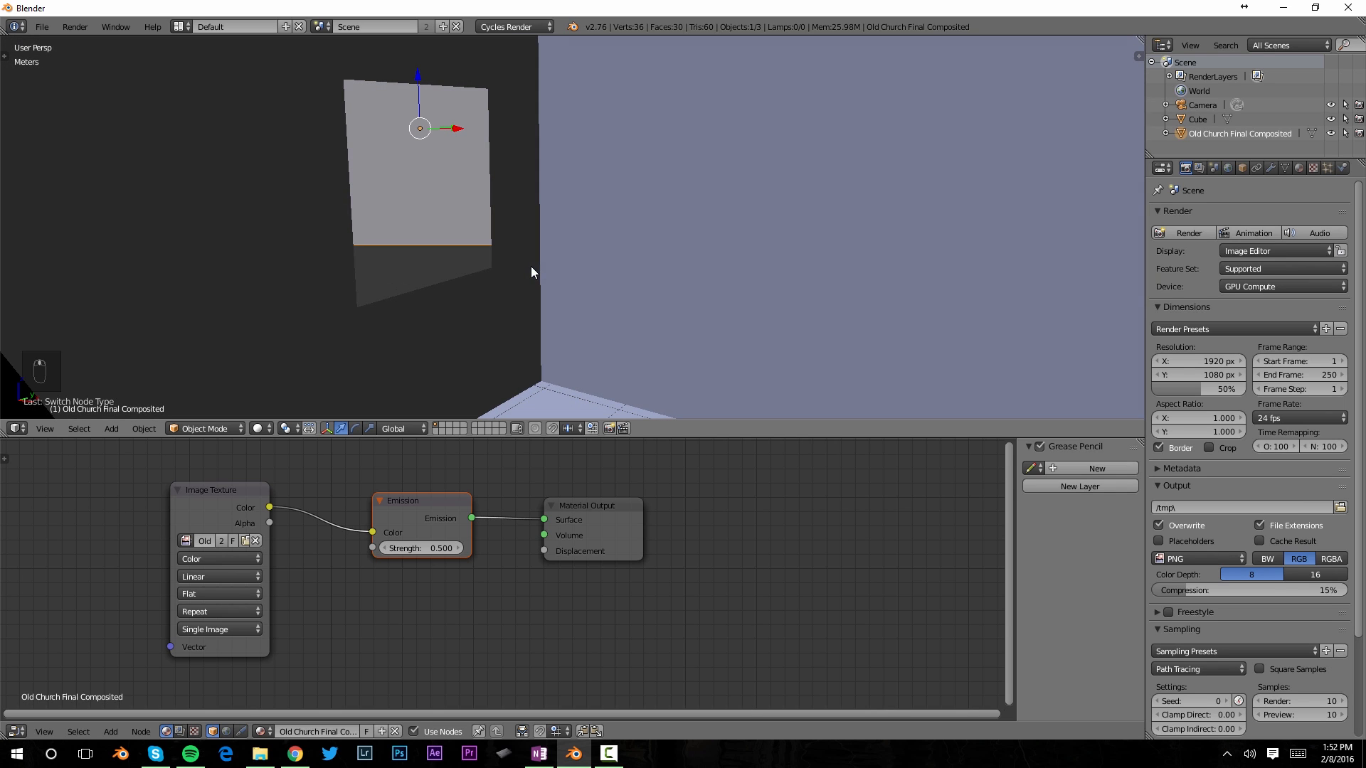
{"action": "left_click", "coordinate": [286, 288]}
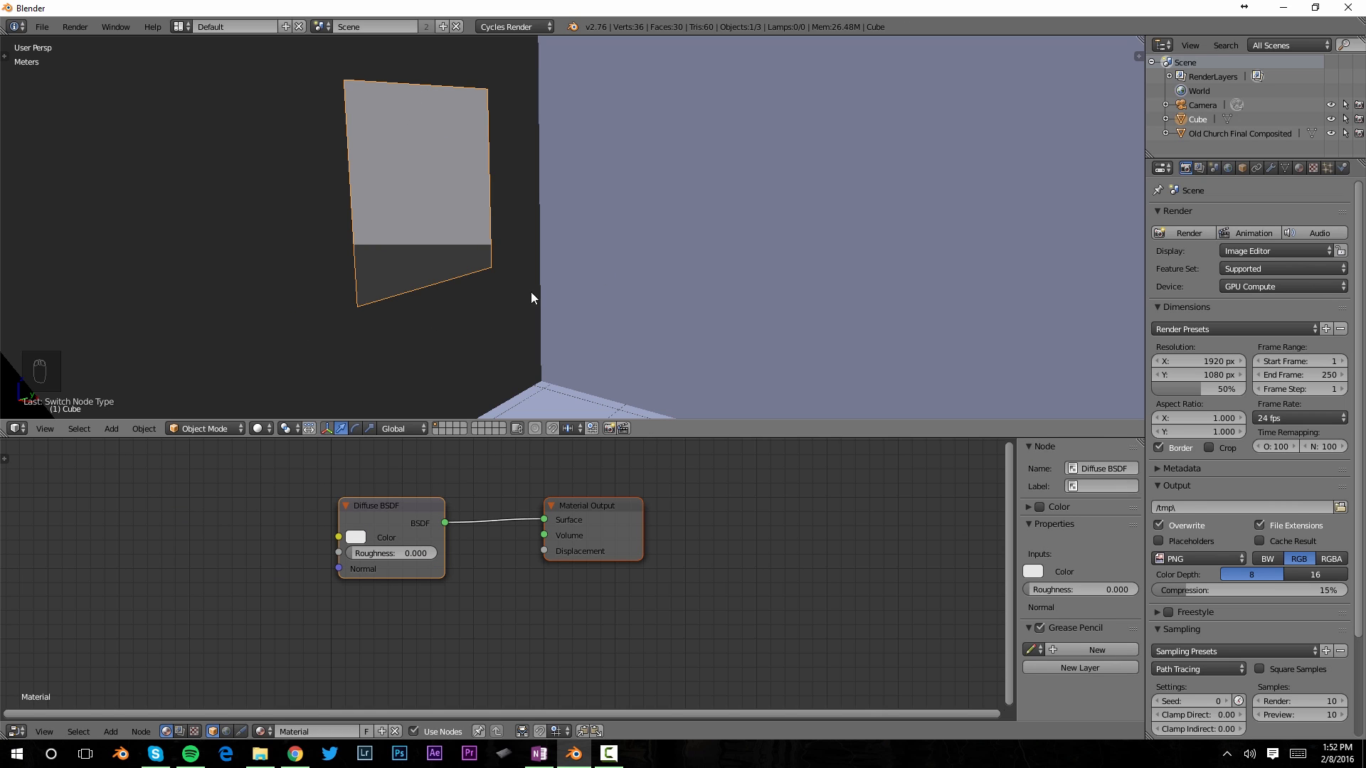
{"action": "key", "text": "Tab"}
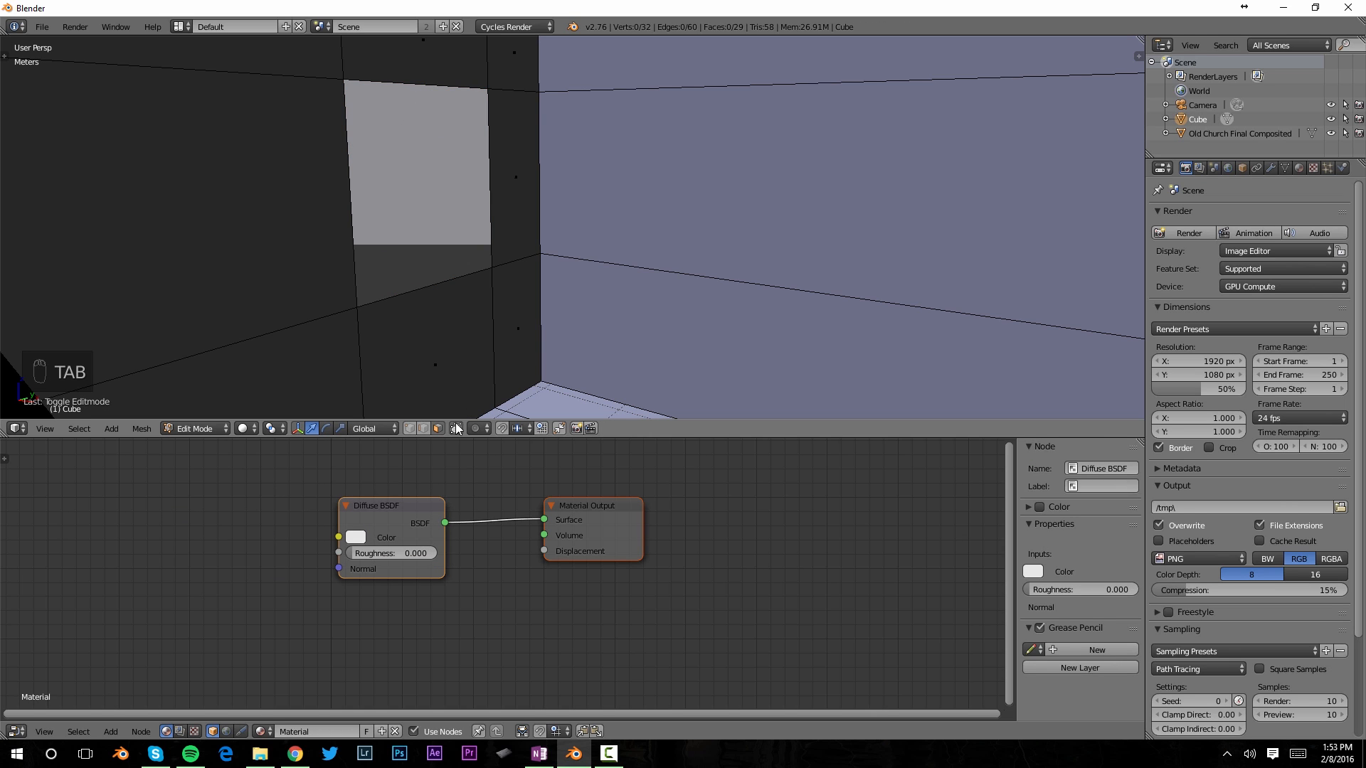
{"action": "left_click", "coordinate": [423, 428]}
{"action": "left_click", "coordinate": [358, 305]}
{"action": "left_click", "coordinate": [494, 268], "text": "shift"}
{"action": "middle_click_drag", "start_coordinate": [512, 287], "coordinate": [517, 274]}
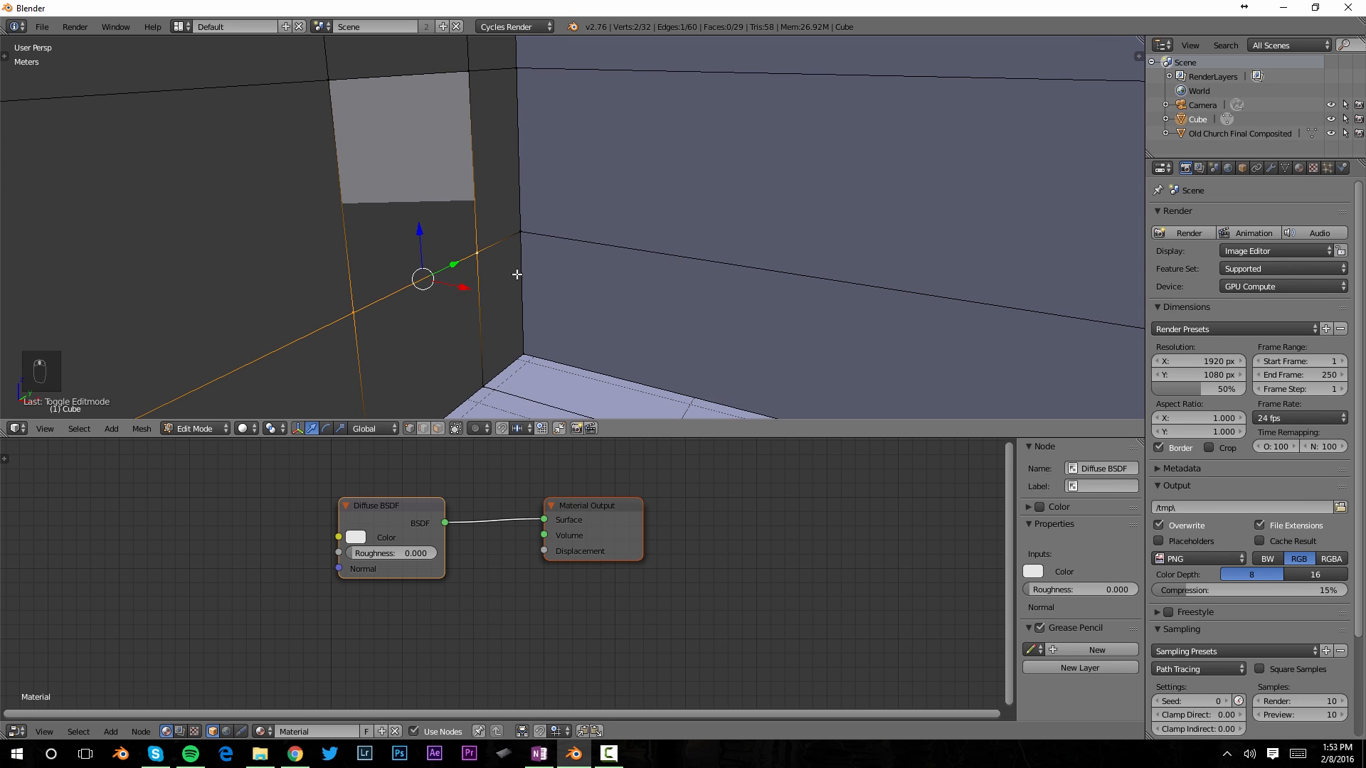
{"action": "key", "text": "shift+s"}
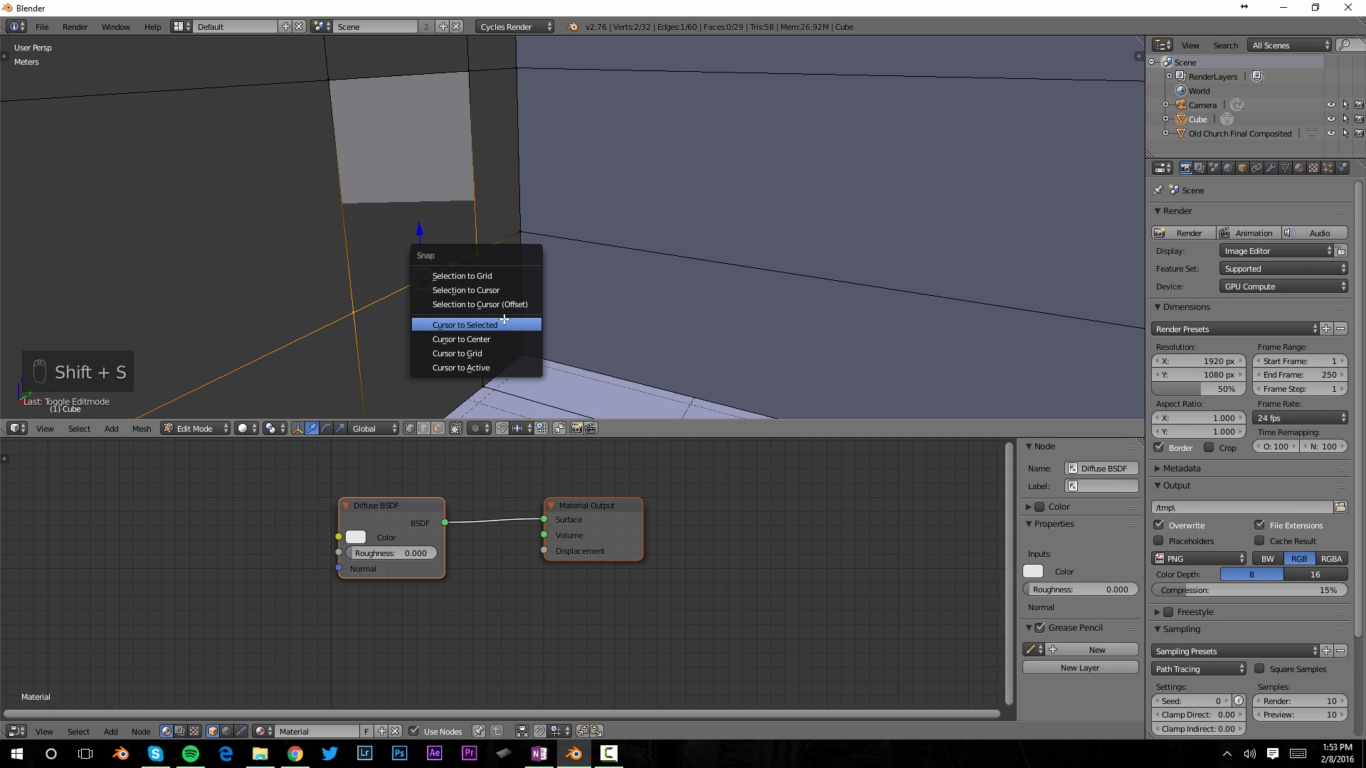
{"action": "left_click", "coordinate": [479, 326]}
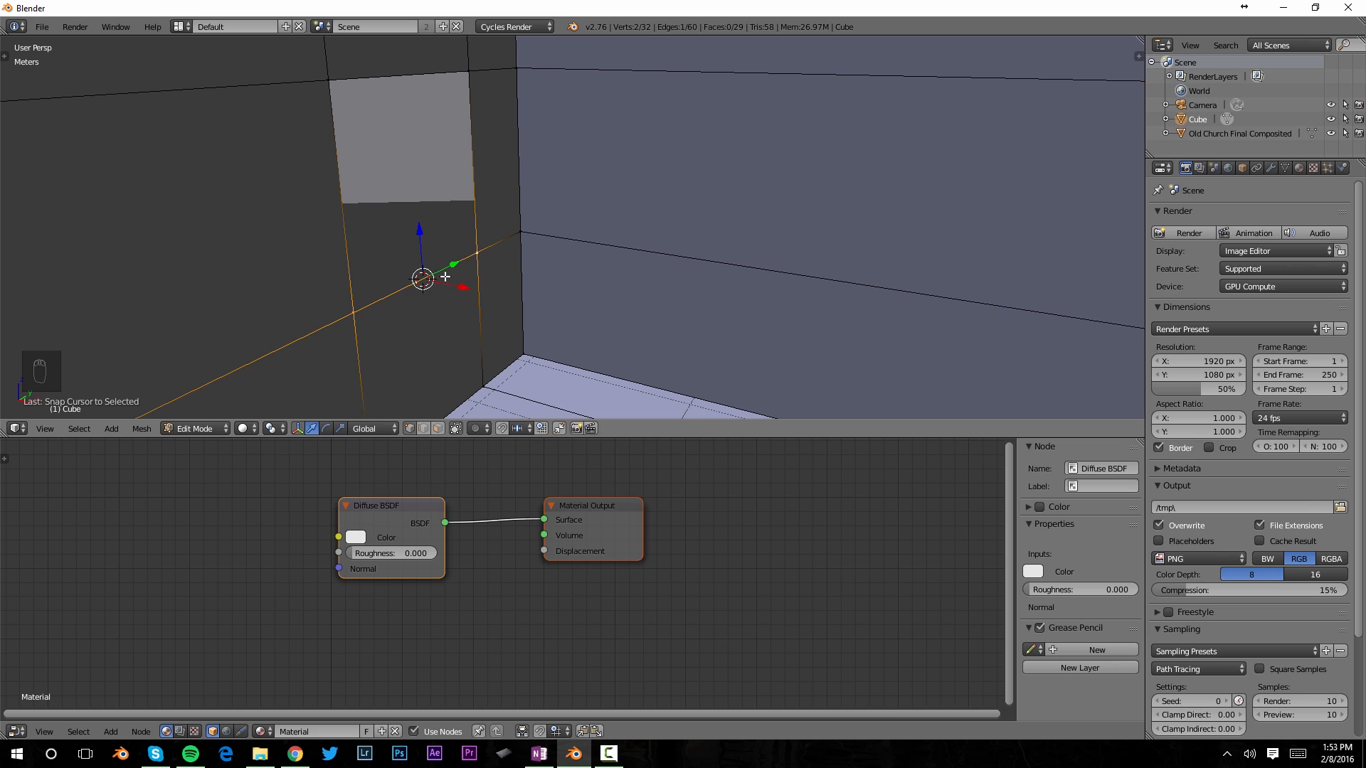
{"action": "key", "text": "shift+s"}
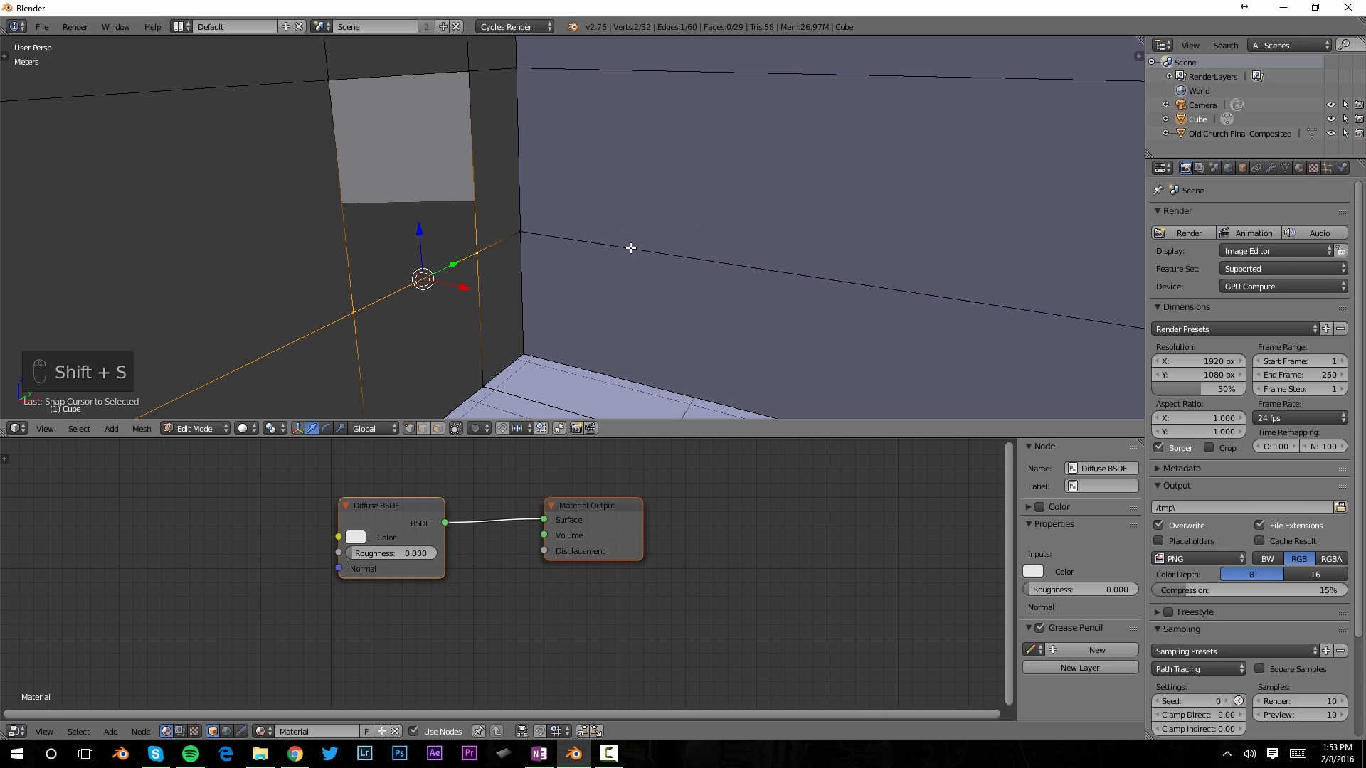
{"action": "key", "text": "Tab"}
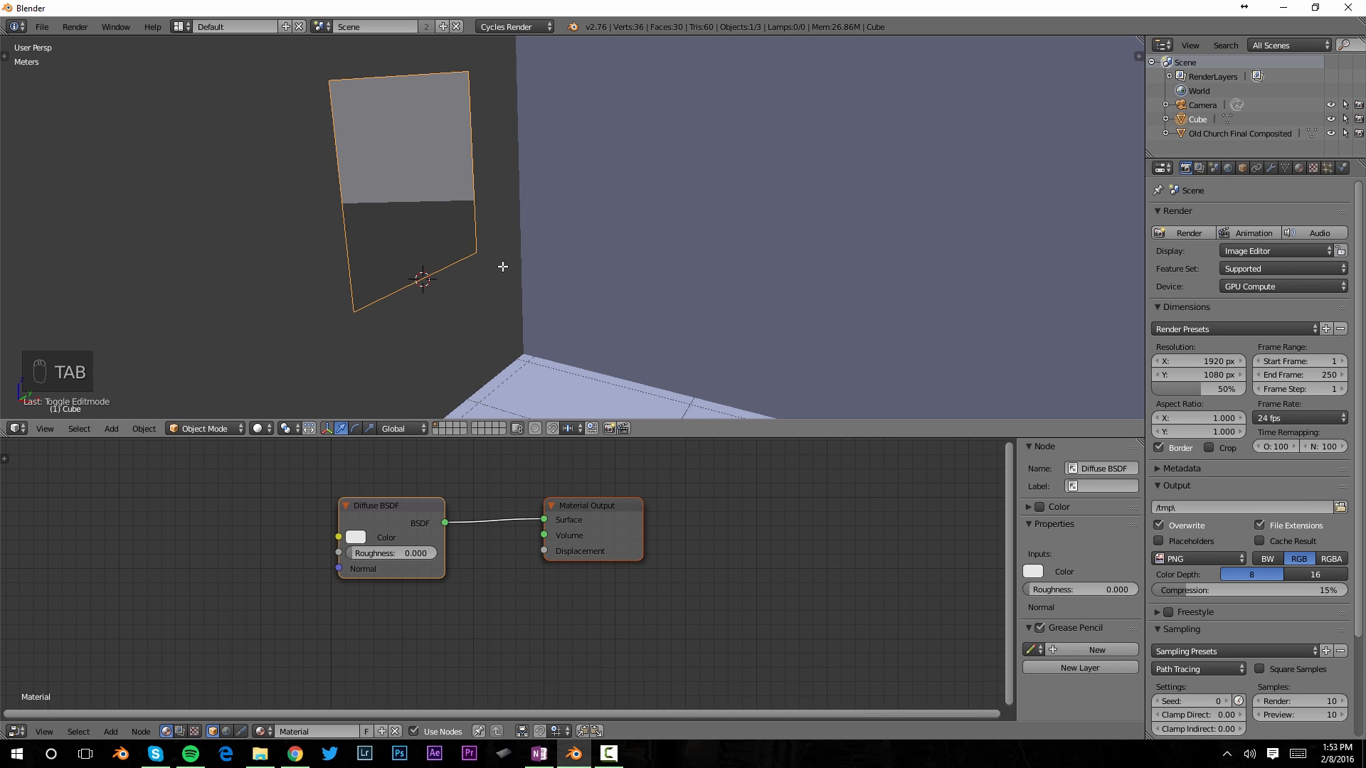
Add a Window mesh object at the 3D cursor.
{"action": "key", "text": "shift+a"}
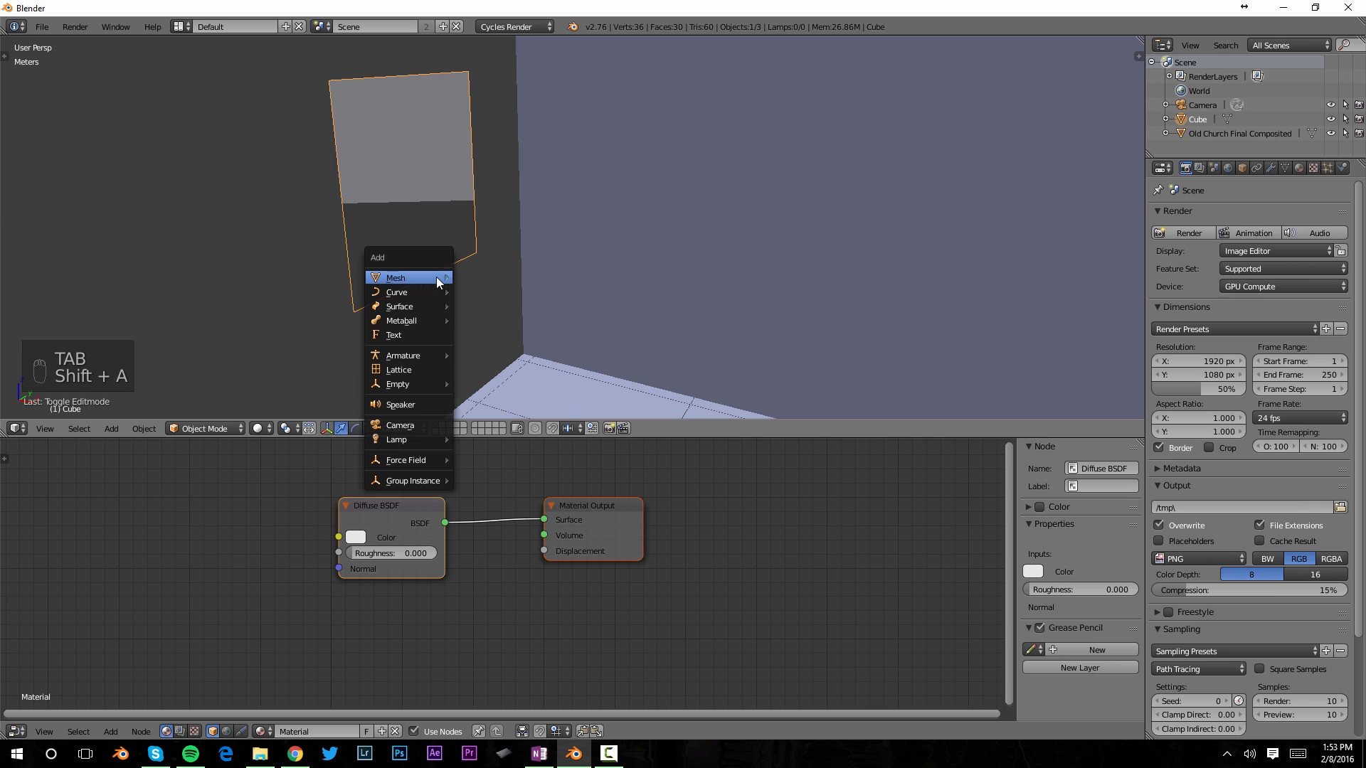
{"action": "mouse_move", "coordinate": [451, 277]}
{"action": "left_click", "coordinate": [525, 427]}
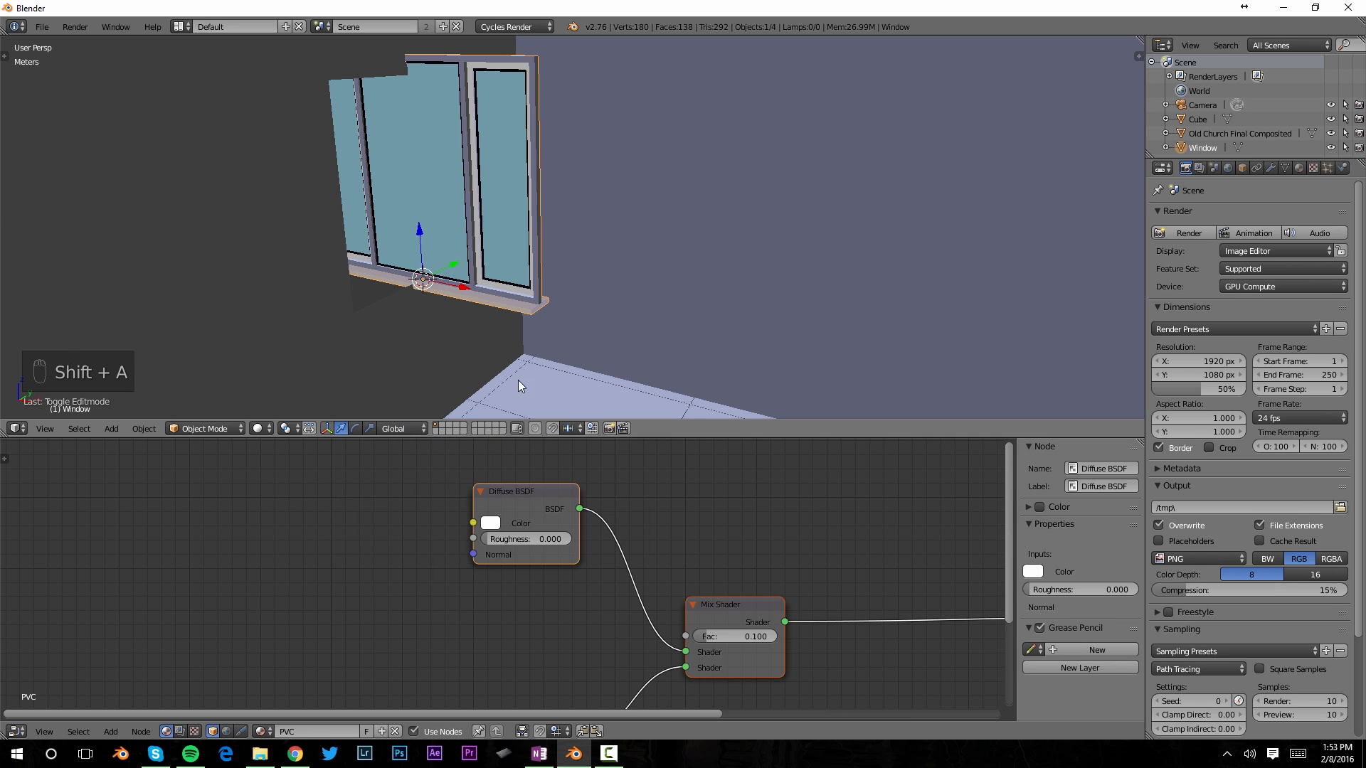
Enlarge the 3D view area and rotate the window object 90 degrees about the Z axis.
{"action": "middle_click_drag", "start_coordinate": [577, 252], "coordinate": [612, 235]}
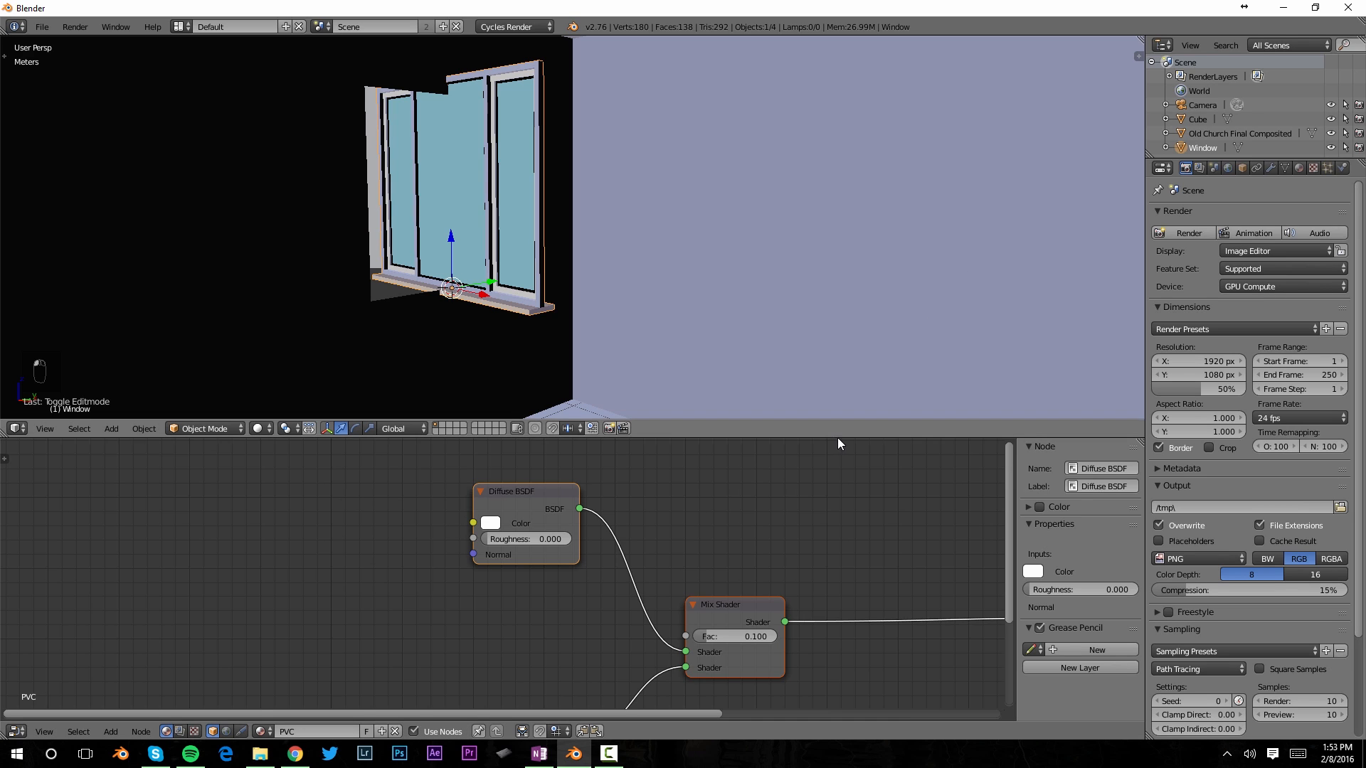
{"action": "left_click_drag", "start_coordinate": [847, 437], "coordinate": [833, 637]}
{"action": "key", "text": "r"}
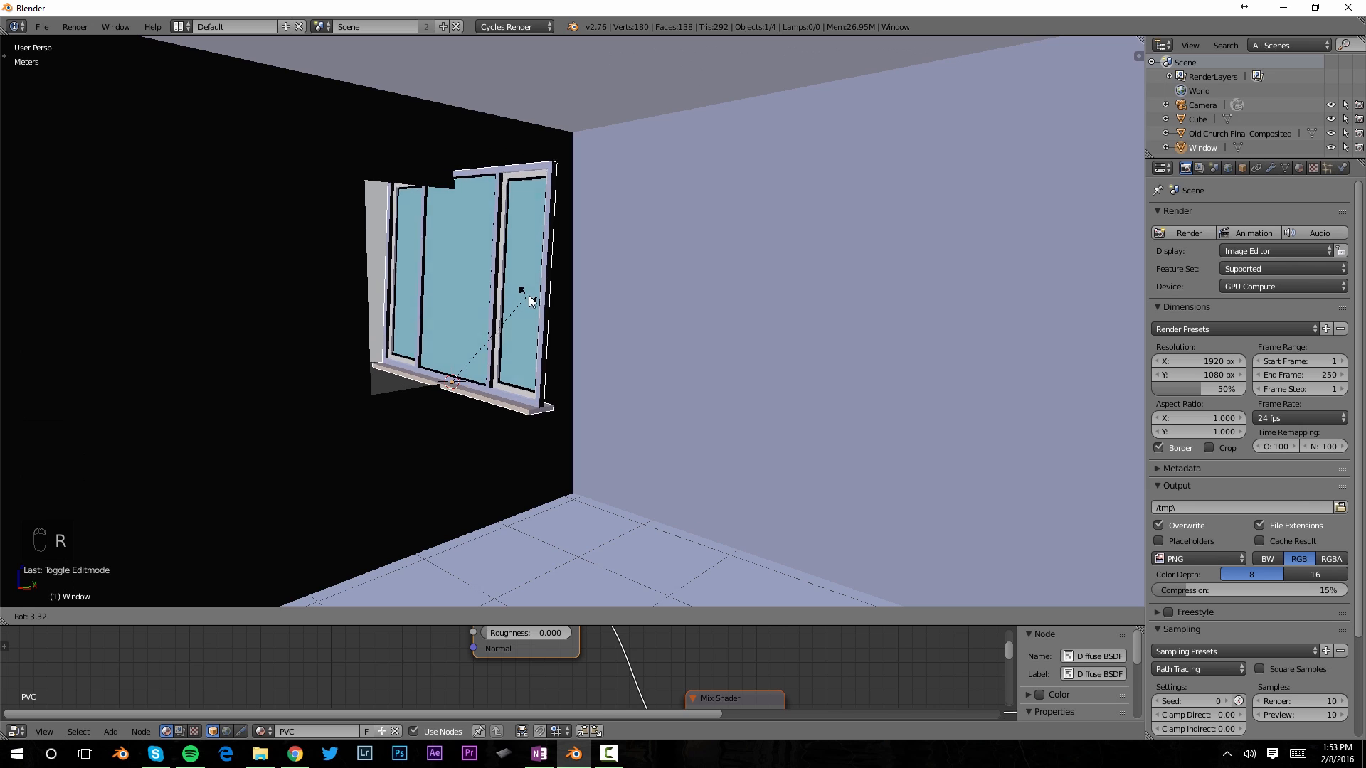
{"action": "key", "text": "z"}
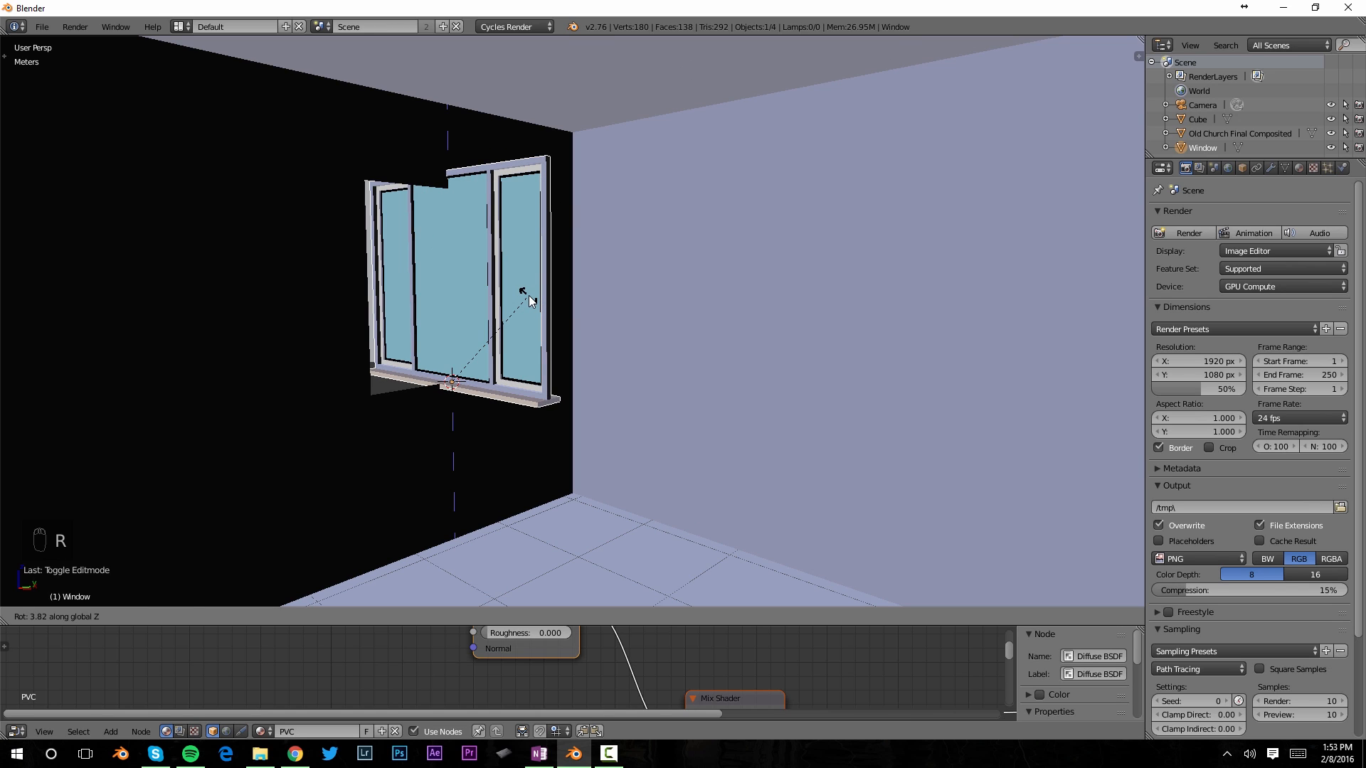
{"action": "type", "text": "90"}
{"action": "key", "text": "Return"}
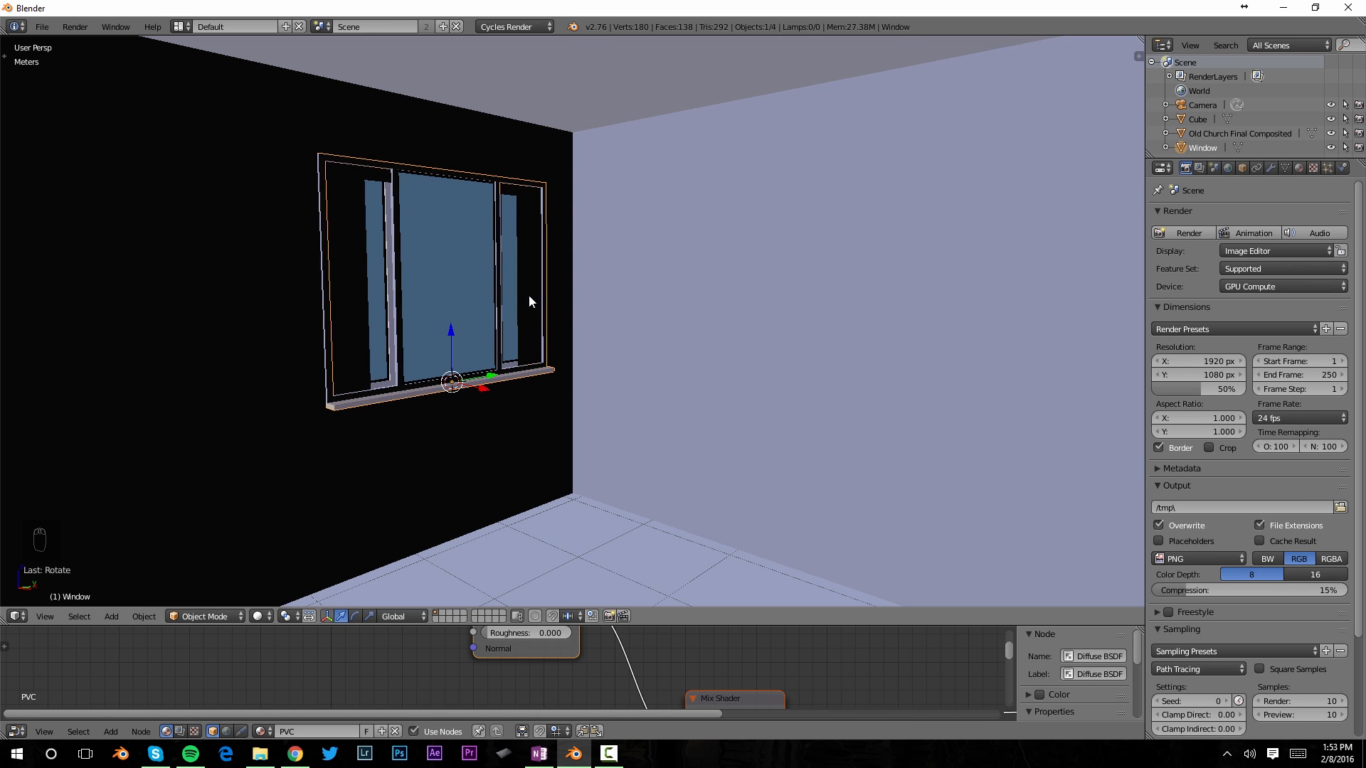
In the right view, set the window object's V Count to 2 in its Window Properties.
{"action": "key", "text": "n"}
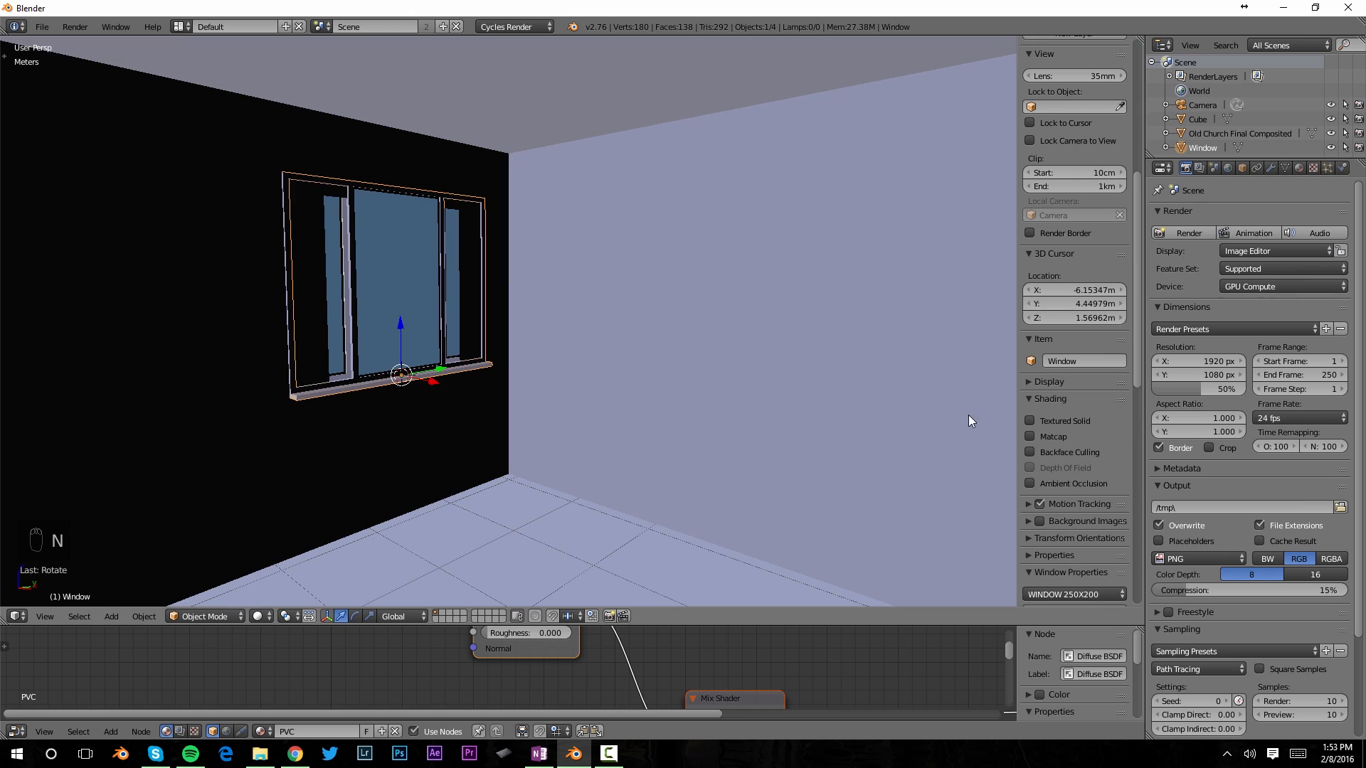
{"action": "left_click_drag", "start_coordinate": [1136, 267], "coordinate": [1155, 522]}
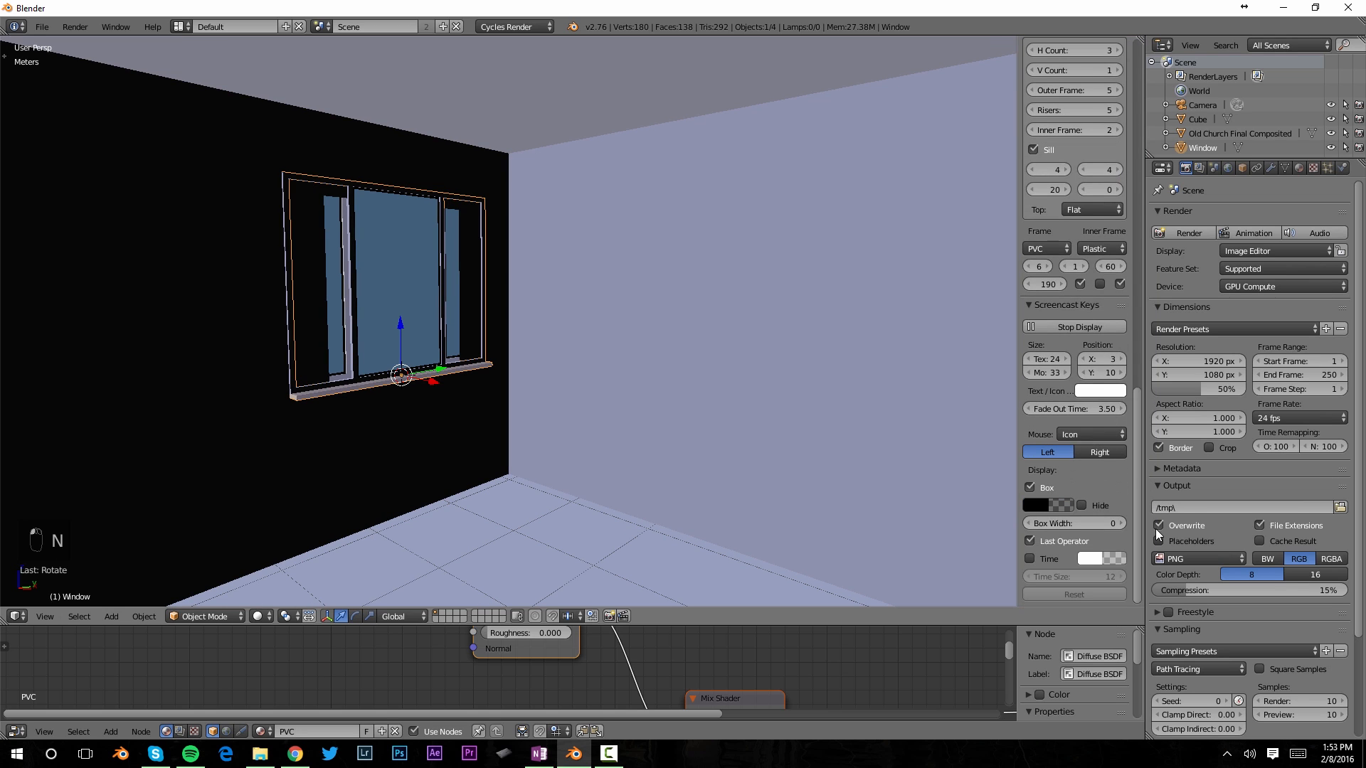
{"action": "scroll", "coordinate": [1067, 370], "scroll_direction": "up", "scroll_amount": 8}
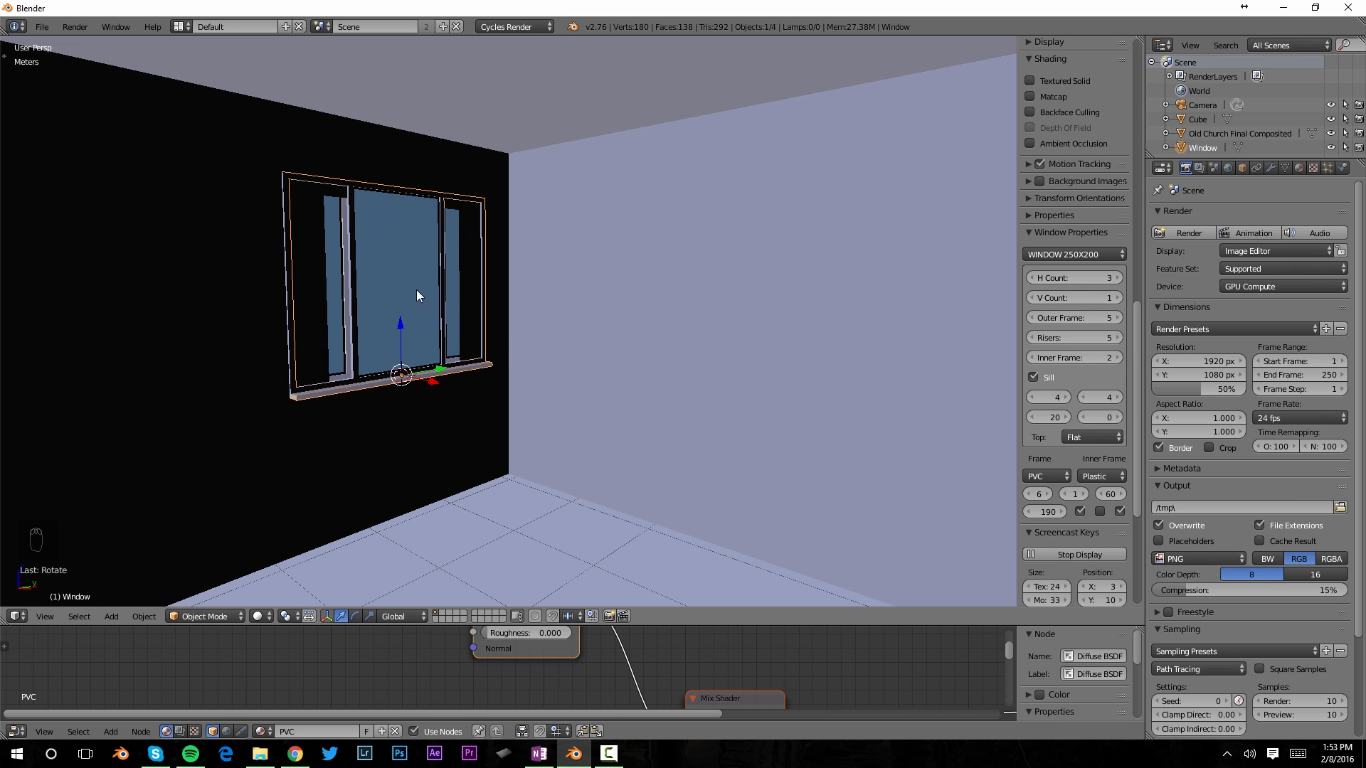
{"action": "middle_click_drag", "start_coordinate": [417, 295], "coordinate": [484, 313]}
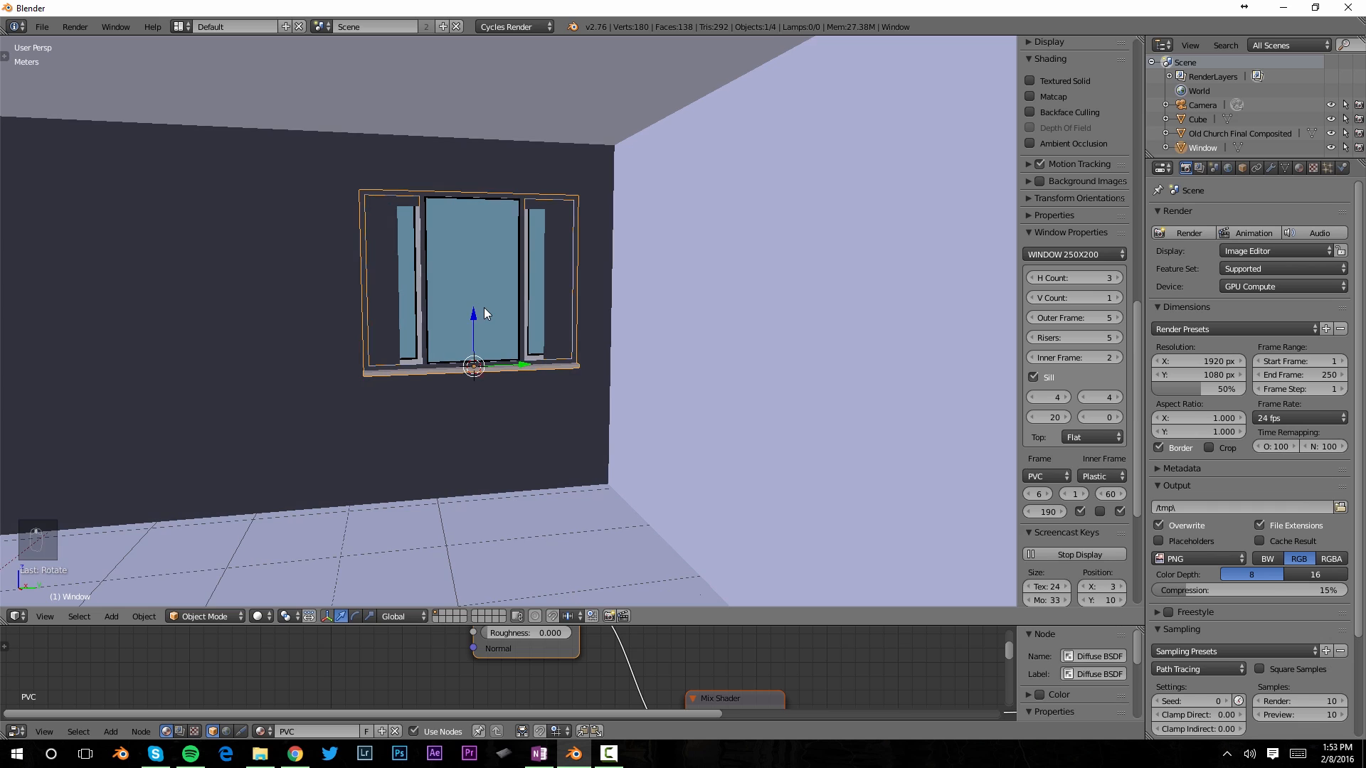
{"action": "key", "text": "KP_3"}
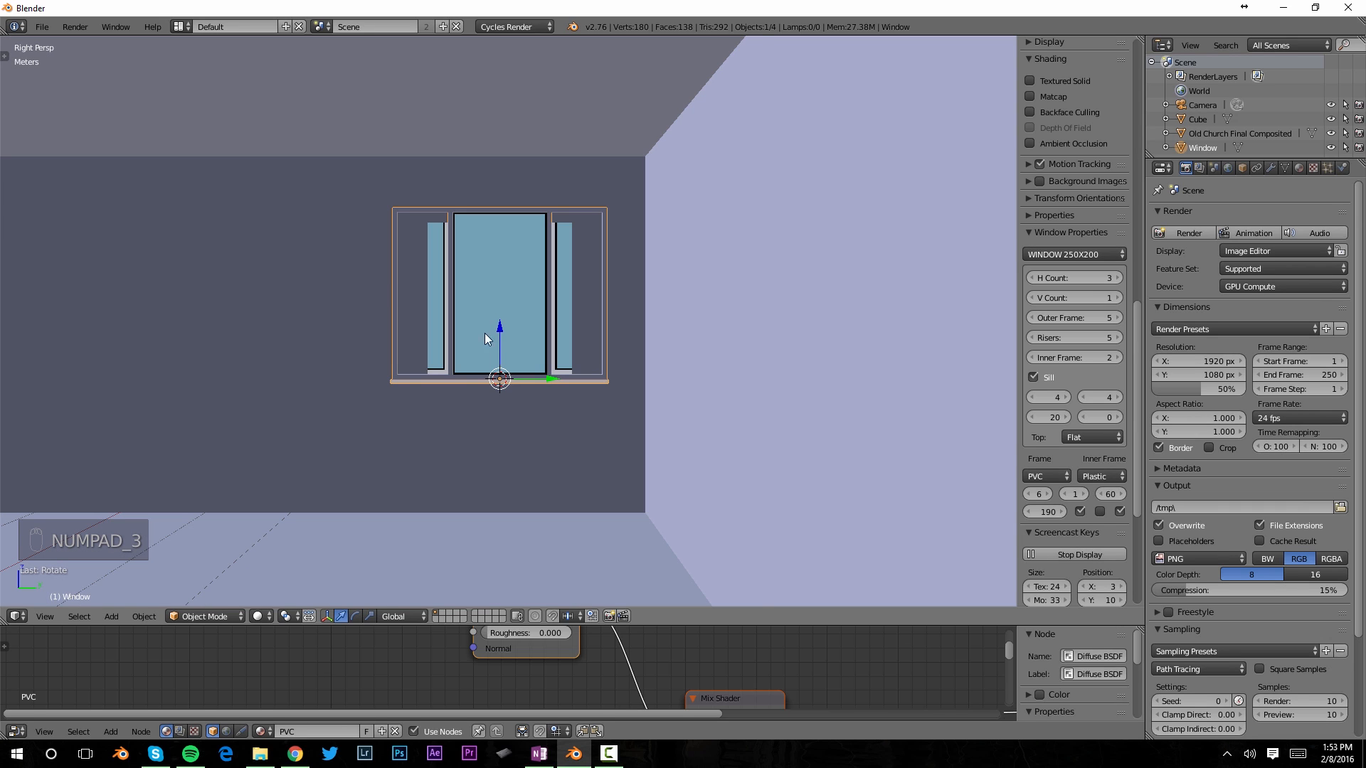
{"action": "scroll", "coordinate": [498, 331], "scroll_direction": "up", "scroll_amount": 3}
{"action": "scroll", "coordinate": [590, 326], "scroll_direction": "up", "scroll_amount": 1}
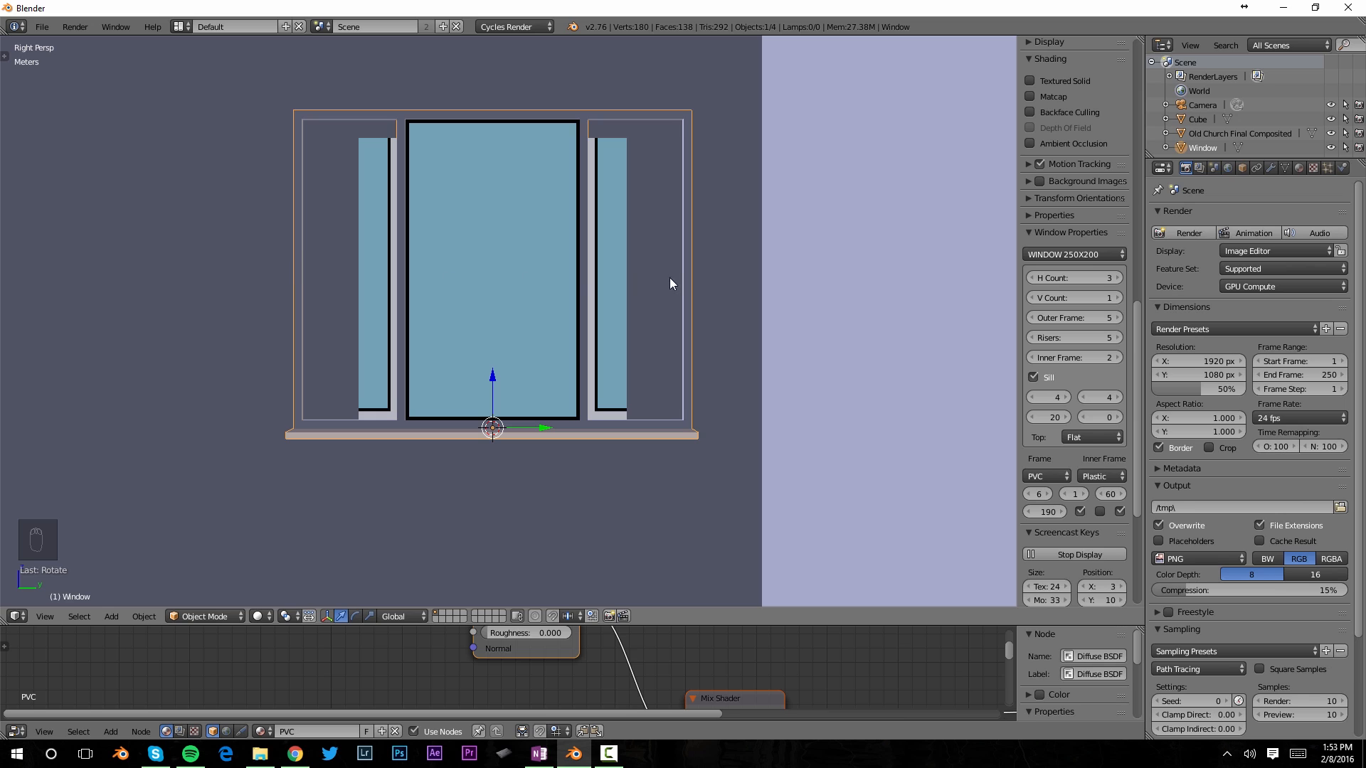
{"action": "left_click", "coordinate": [1119, 299]}
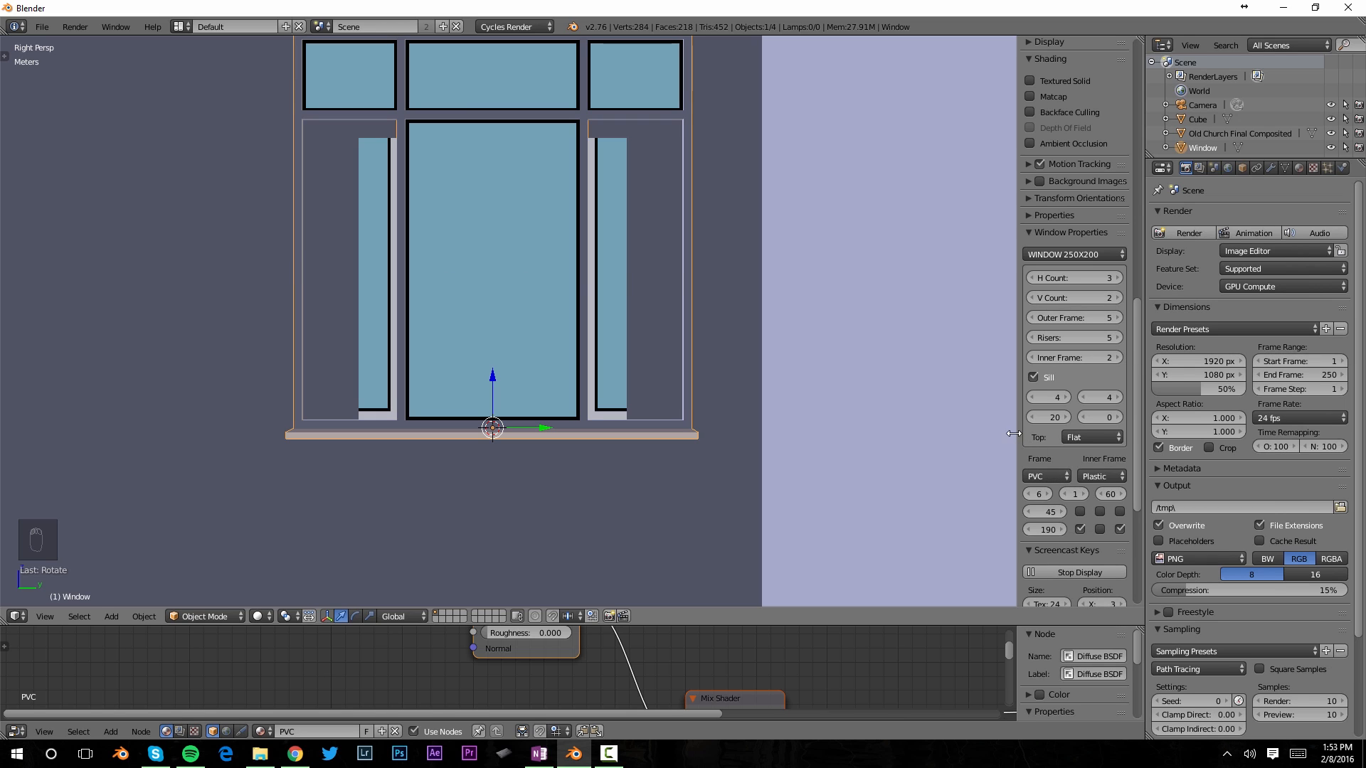
Set the window's two row heights to 93 and 76, and all three column widths to 60.
{"action": "left_click_drag", "start_coordinate": [1014, 433], "coordinate": [924, 442]}
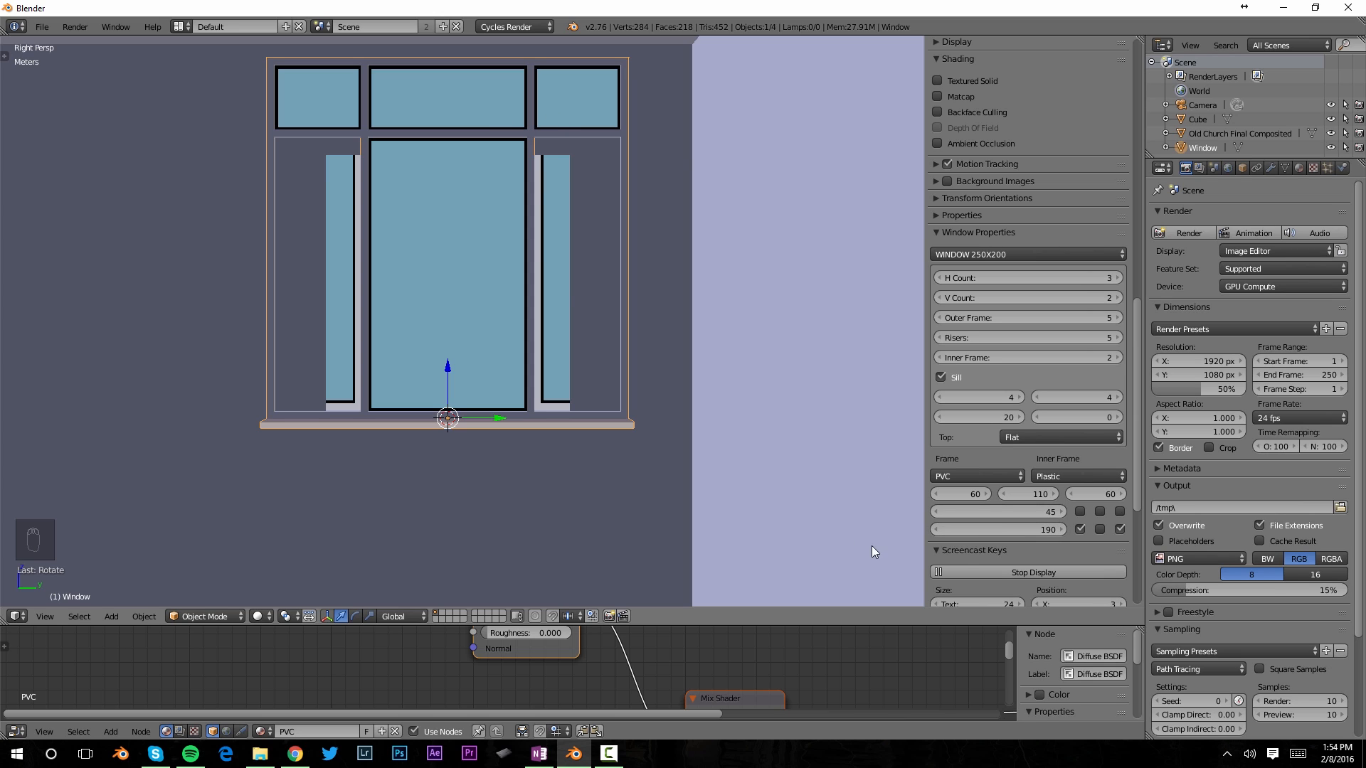
{"action": "left_click_drag", "start_coordinate": [1022, 534], "coordinate": [1029, 504]}
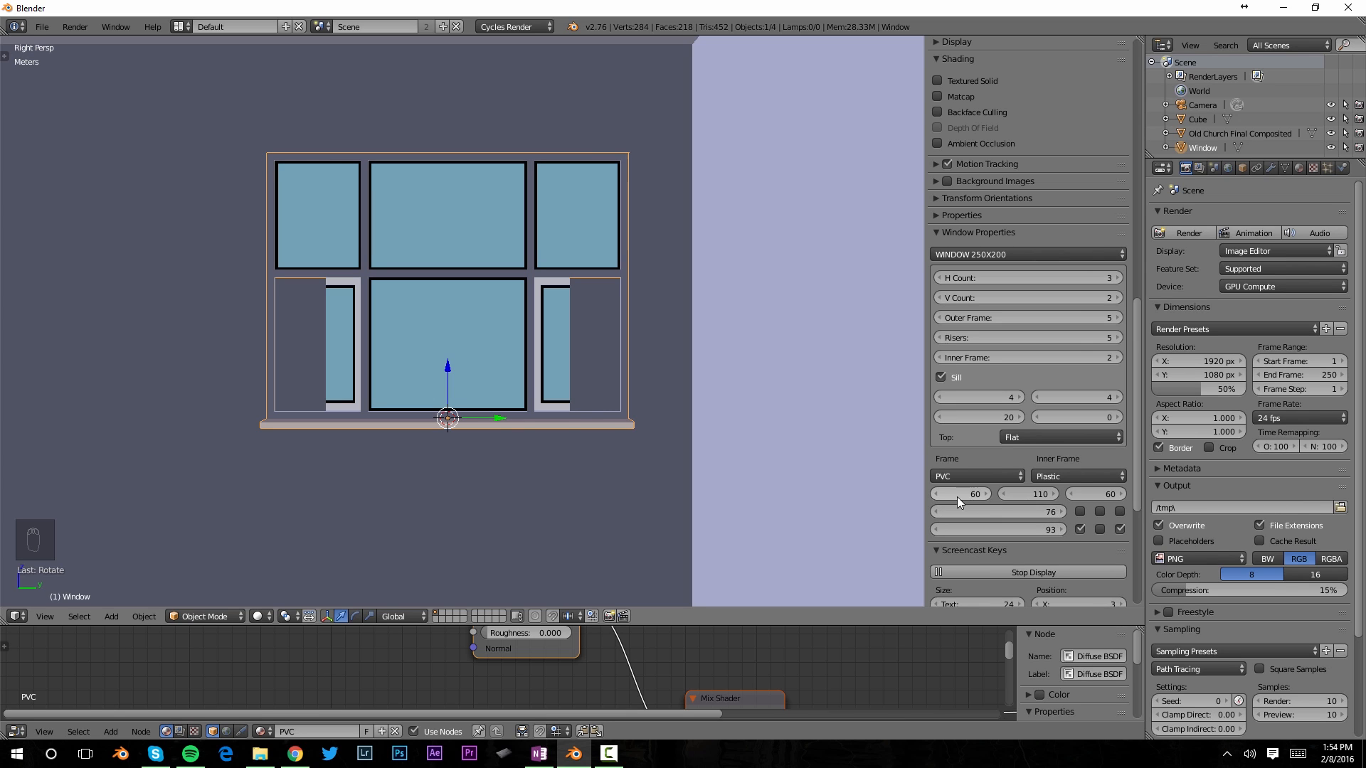
{"action": "type", "text": "60"}
{"action": "key", "text": "Tab"}
{"action": "type", "text": "60"}
{"action": "key", "text": "Tab"}
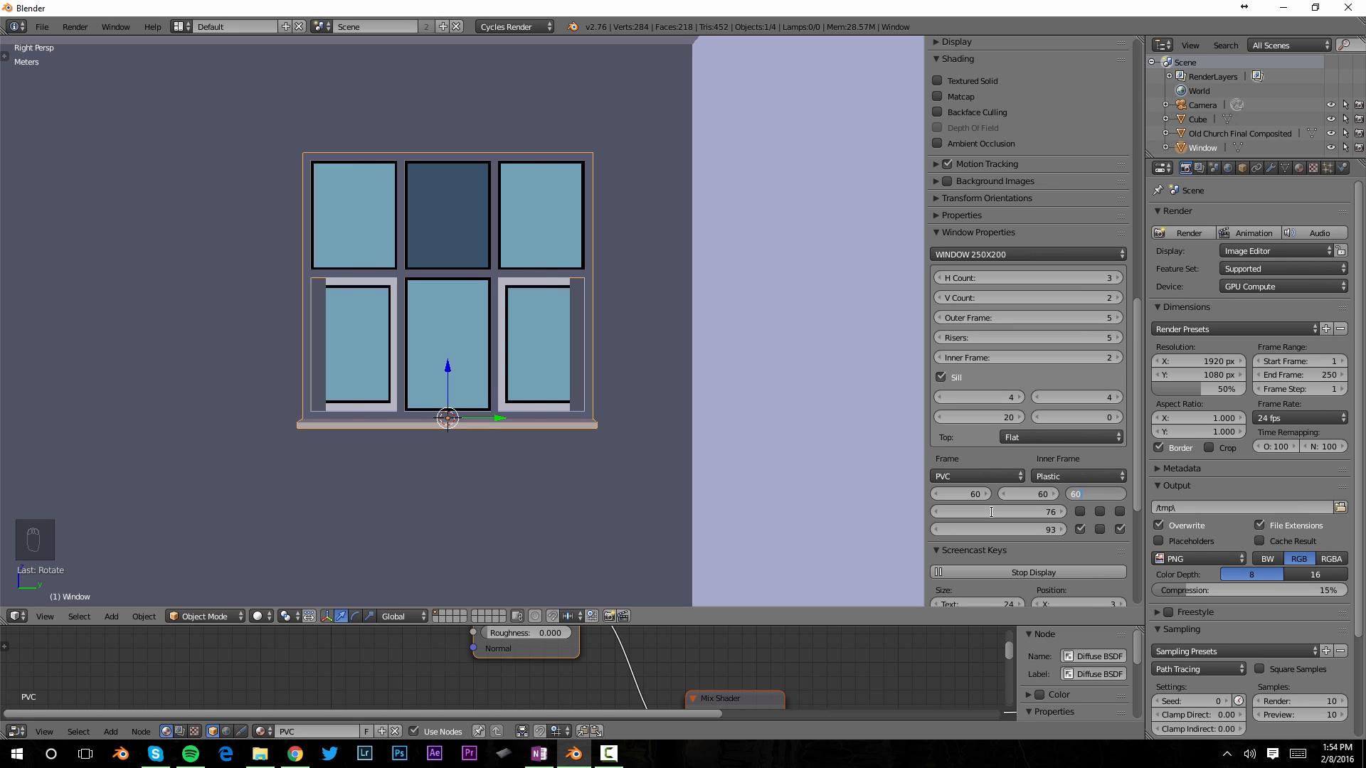
{"action": "key", "text": "Return"}
Disable the opening sashes in the two outer panes of the window's lower row.
{"action": "middle_click_drag", "start_coordinate": [506, 324], "coordinate": [583, 391]}
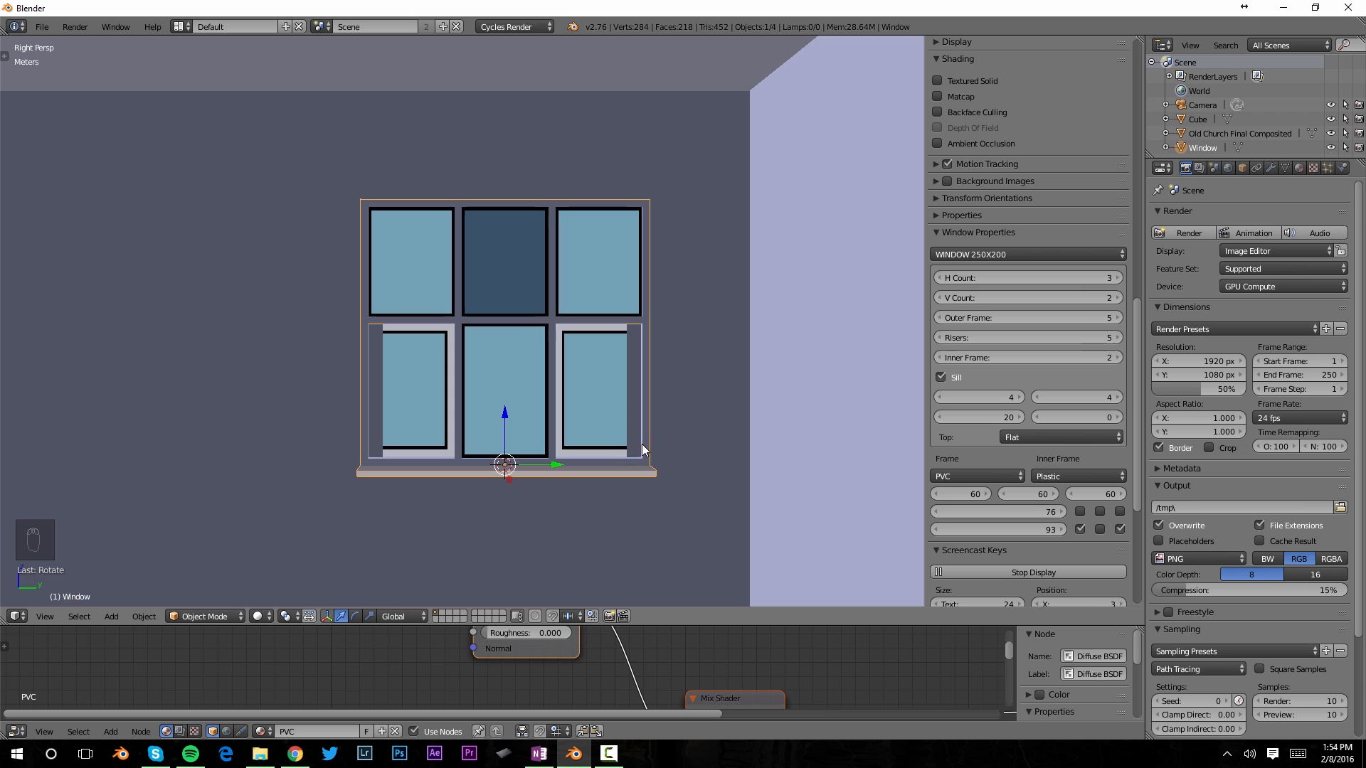
{"action": "mouse_move", "coordinate": [473, 395]}
{"action": "middle_mouse_down"}
{"action": "mouse_move", "coordinate": [501, 397]}
{"action": "mouse_move", "coordinate": [488, 393]}
{"action": "middle_mouse_up"}
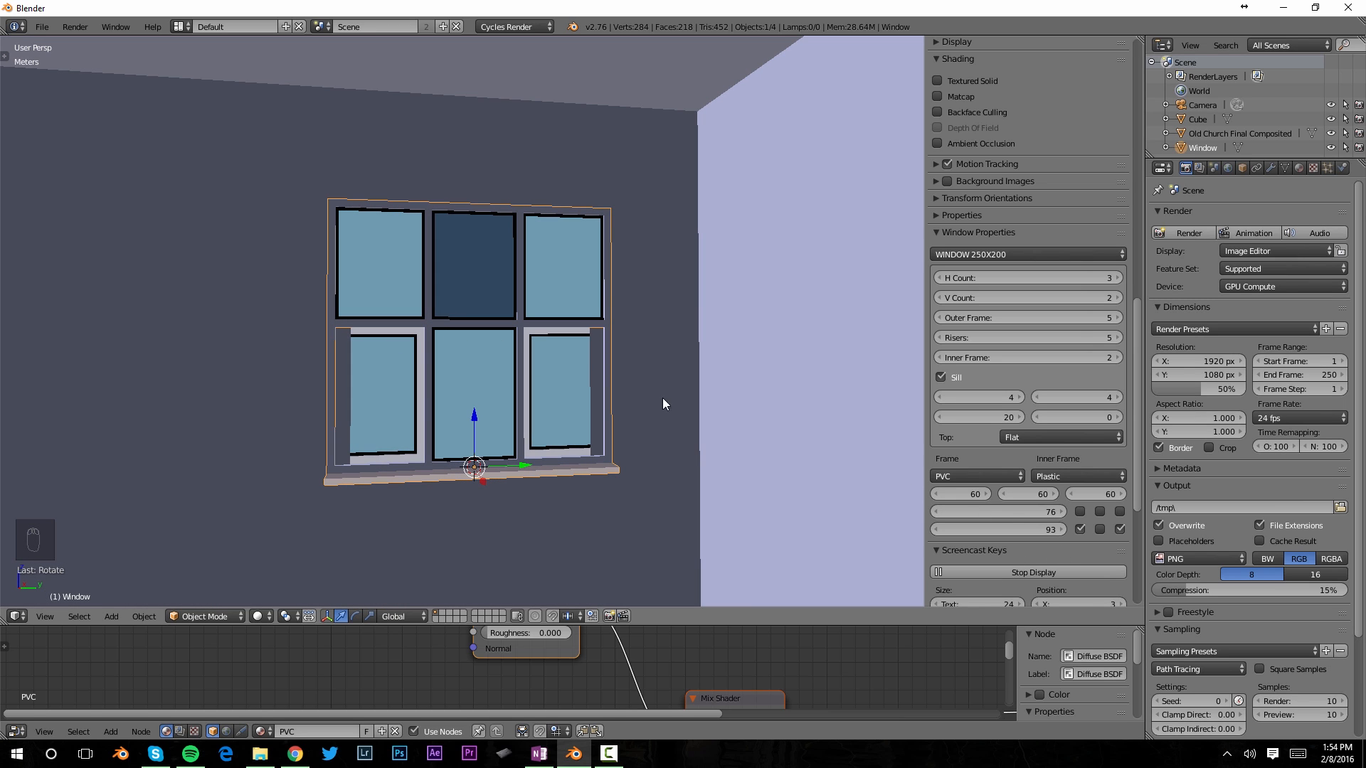
{"action": "left_click", "coordinate": [1079, 529]}
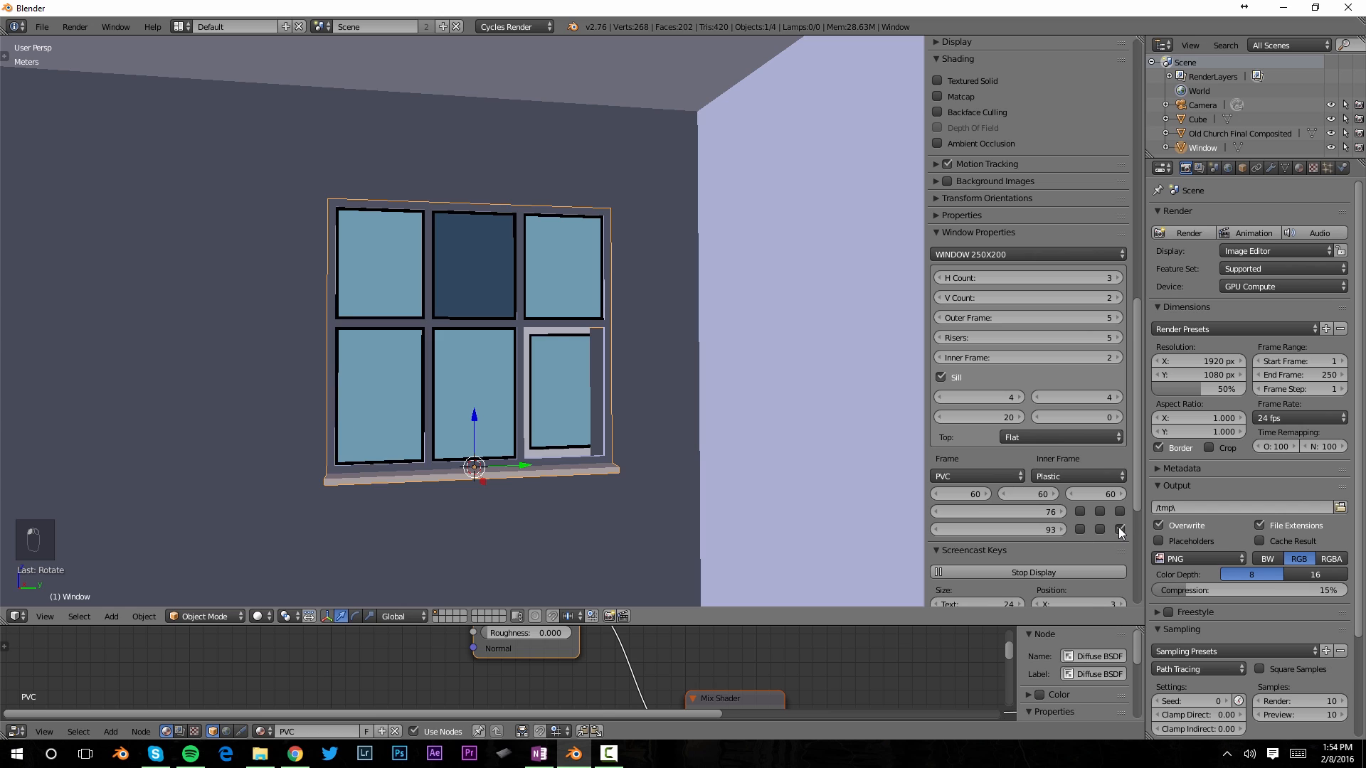
{"action": "left_click", "coordinate": [1119, 529]}
{"action": "middle_click_drag", "start_coordinate": [513, 310], "coordinate": [601, 329]}
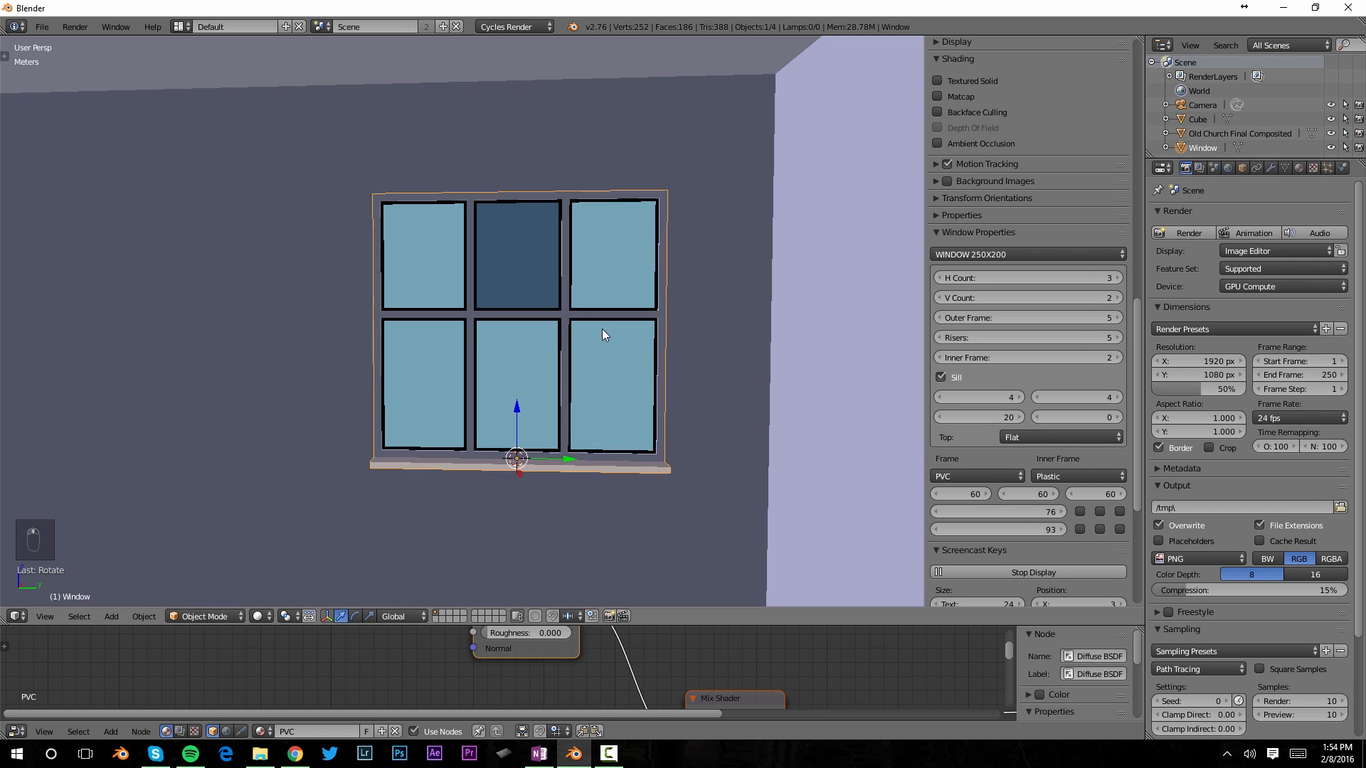
Reduce the height of the window's lower pane row to 86.
{"action": "left_click", "coordinate": [936, 529]}
{"action": "left_click", "coordinate": [936, 529]}
{"action": "left_click", "coordinate": [935, 529]}
{"action": "left_click", "coordinate": [935, 529]}
{"action": "left_click", "coordinate": [935, 530]}
{"action": "left_click", "coordinate": [935, 530]}
{"action": "left_click", "coordinate": [935, 530]}
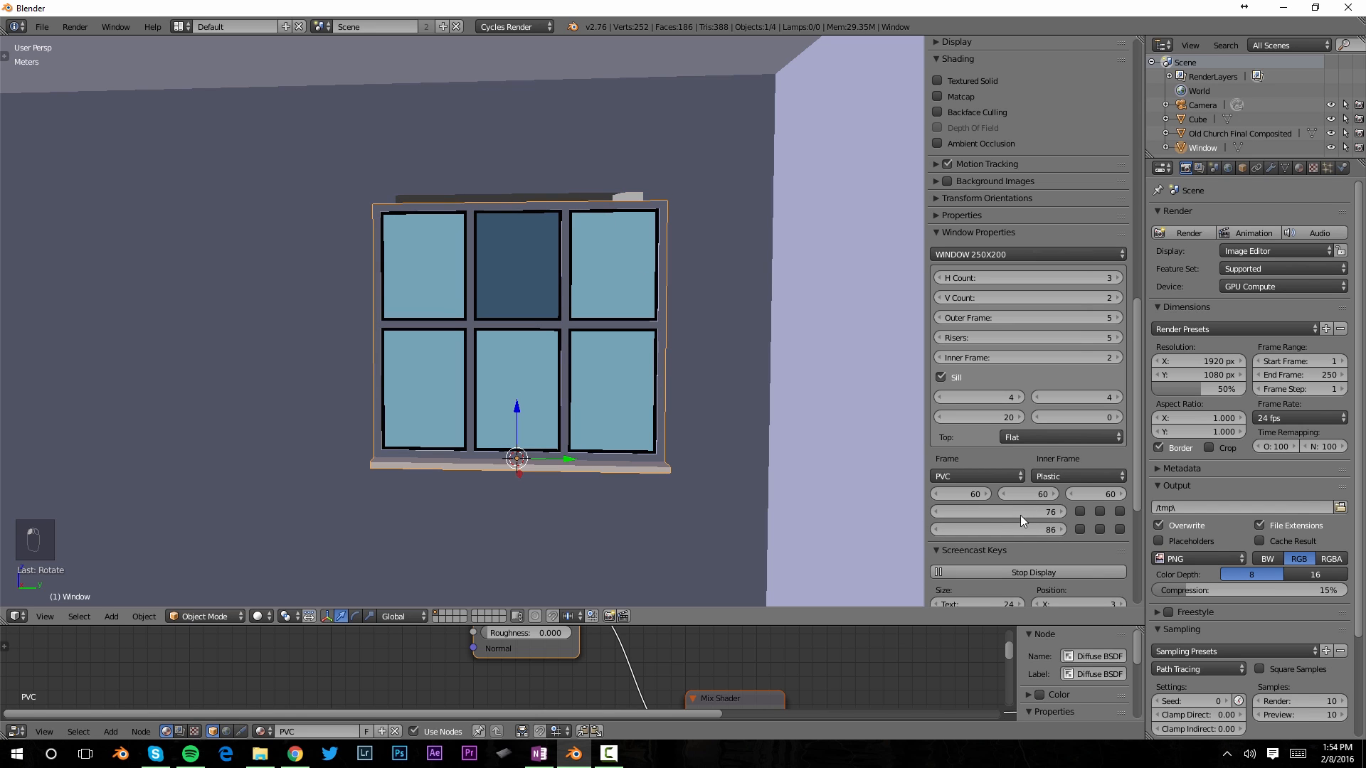
Increase the height of the window's upper pane row to 84.
{"action": "left_click", "coordinate": [1061, 512]}
{"action": "left_click", "coordinate": [1061, 512]}
{"action": "left_click", "coordinate": [1061, 512]}
{"action": "left_click", "coordinate": [1061, 512]}
{"action": "left_click", "coordinate": [1062, 512]}
{"action": "left_click", "coordinate": [1061, 512]}
{"action": "left_click", "coordinate": [1062, 513]}
{"action": "left_click", "coordinate": [1061, 512]}
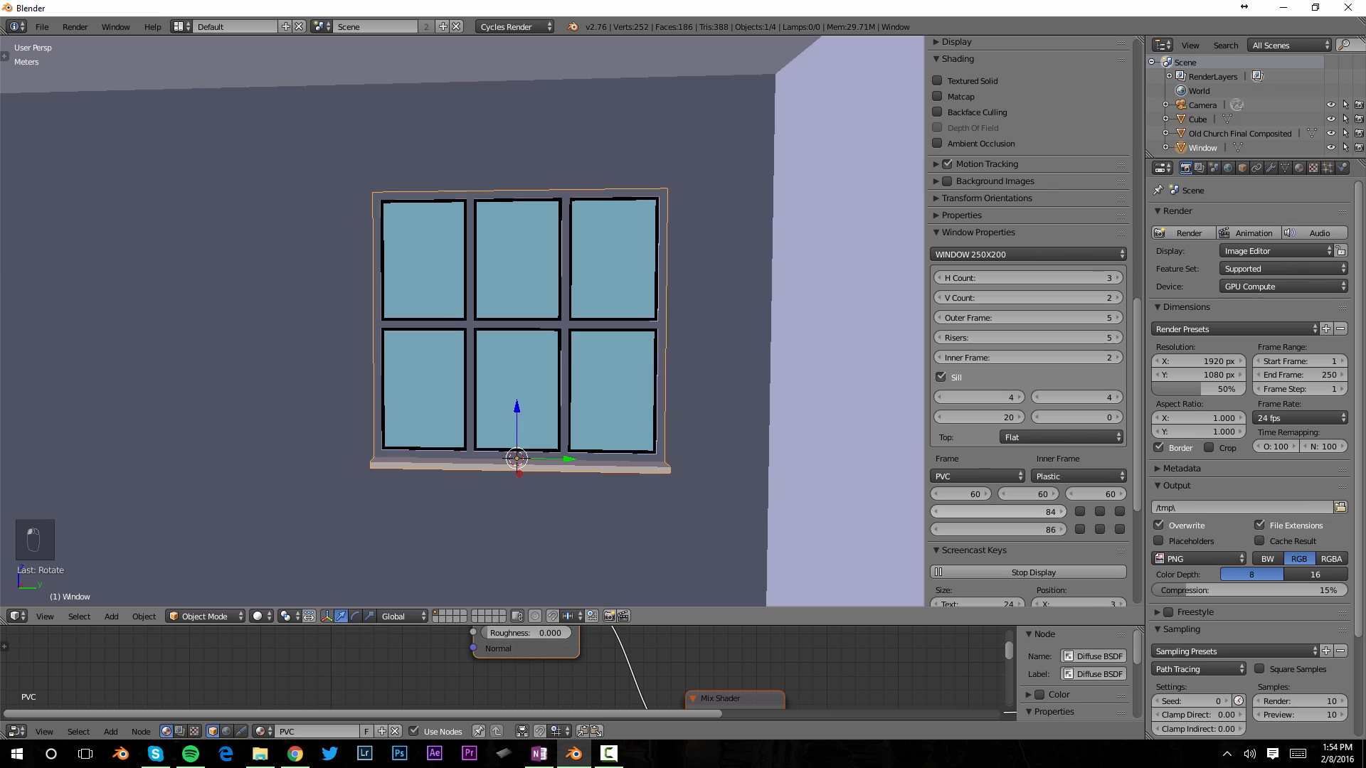
{"action": "left_click", "coordinate": [1062, 512]}
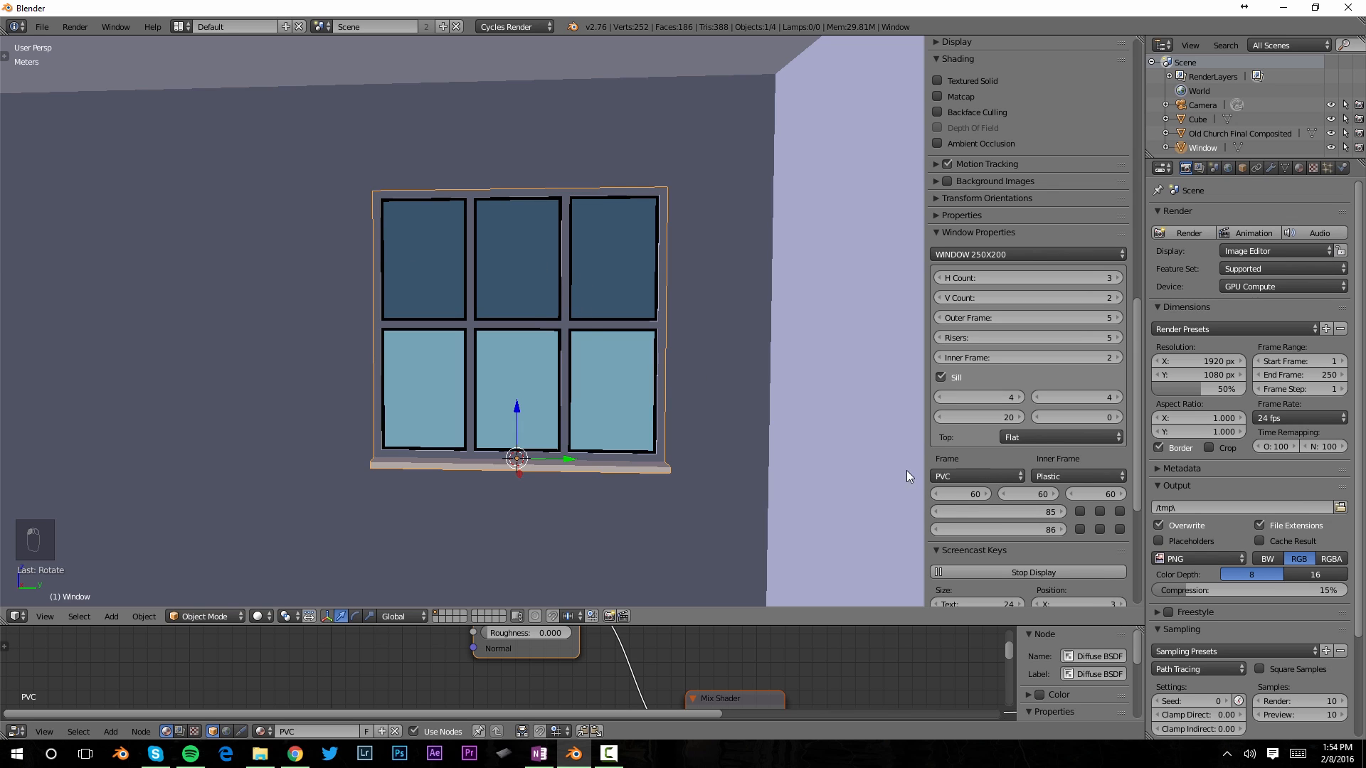
{"action": "left_click", "coordinate": [935, 512]}
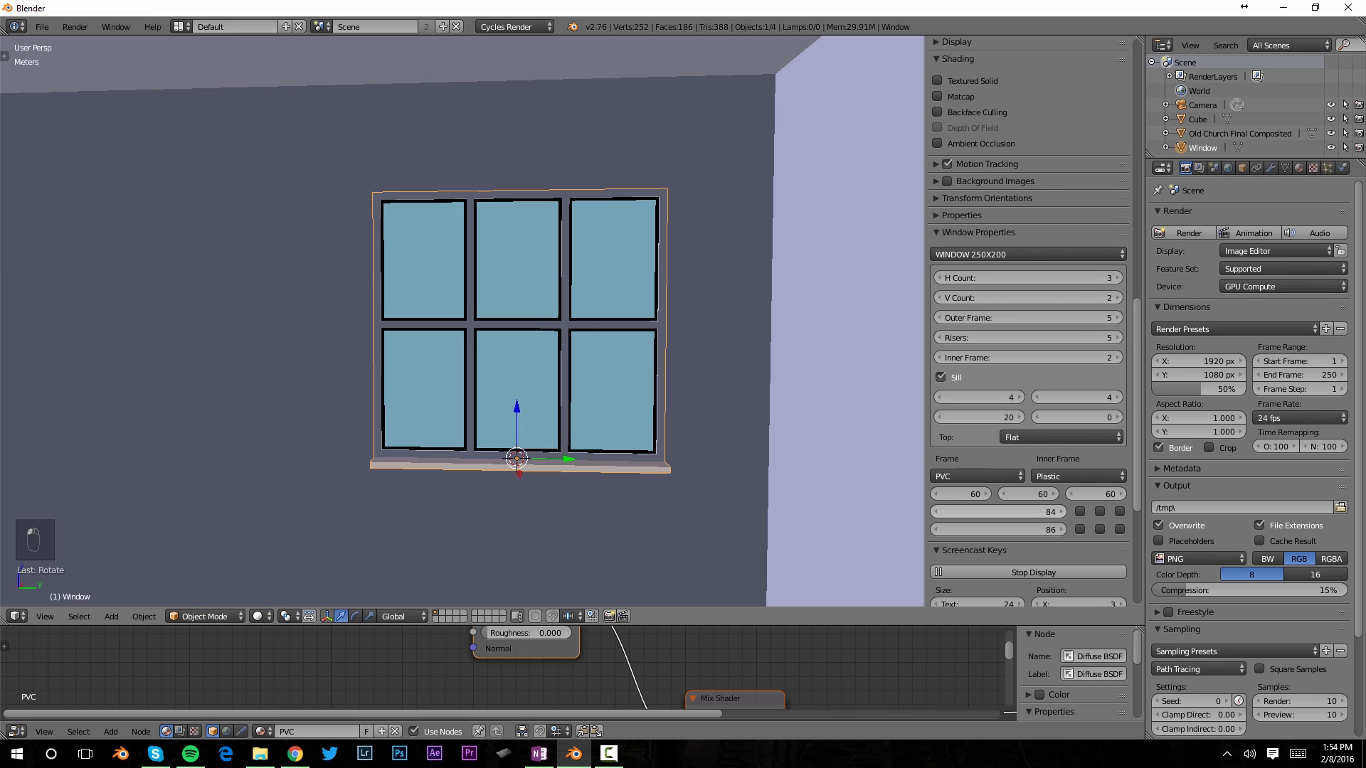
In the wireframe right view, scale the window down along the Y axis to match the wall opening's width.
{"action": "mouse_move", "coordinate": [586, 304]}
{"action": "middle_mouse_down"}
{"action": "mouse_move", "coordinate": [502, 365]}
{"action": "mouse_move", "coordinate": [555, 375]}
{"action": "mouse_move", "coordinate": [419, 367]}
{"action": "mouse_move", "coordinate": [588, 391]}
{"action": "middle_mouse_up"}
{"action": "key", "text": "z"}
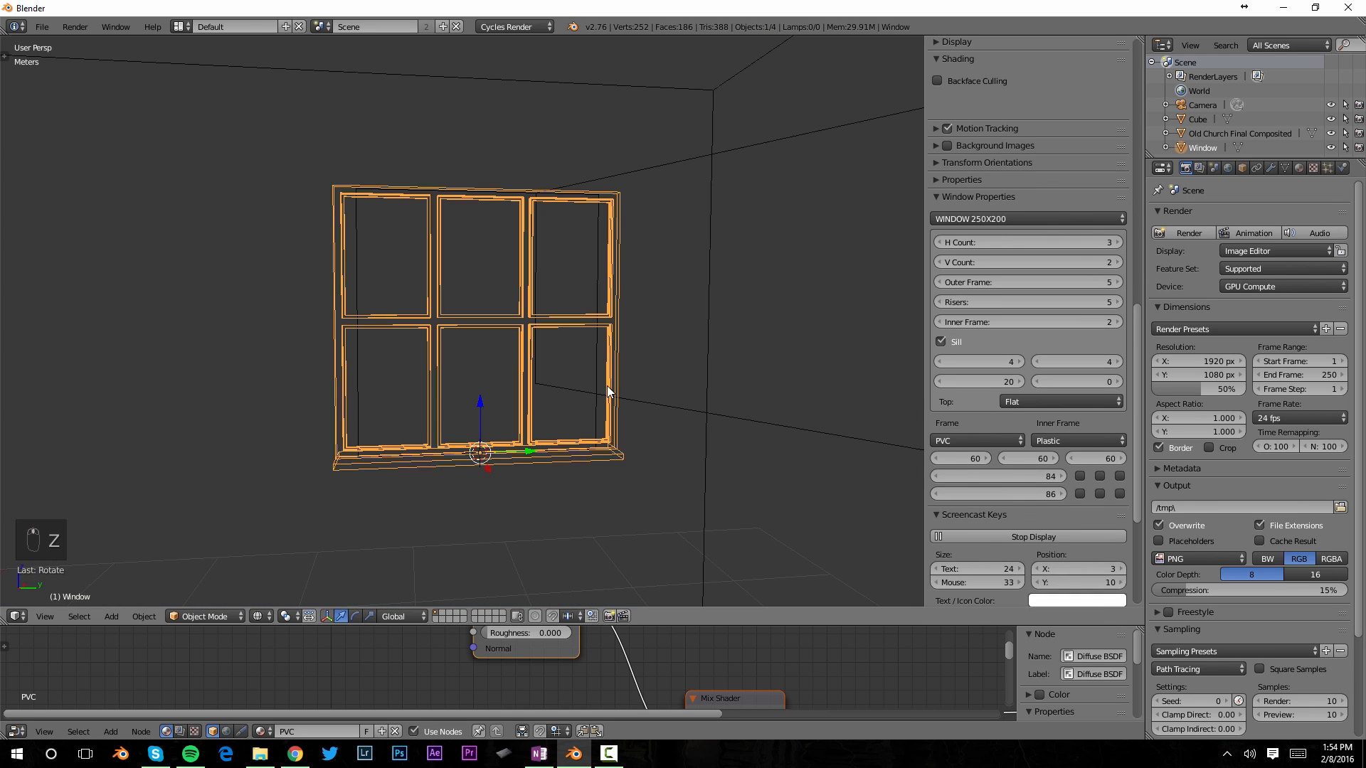
{"action": "key", "text": "KP_3"}
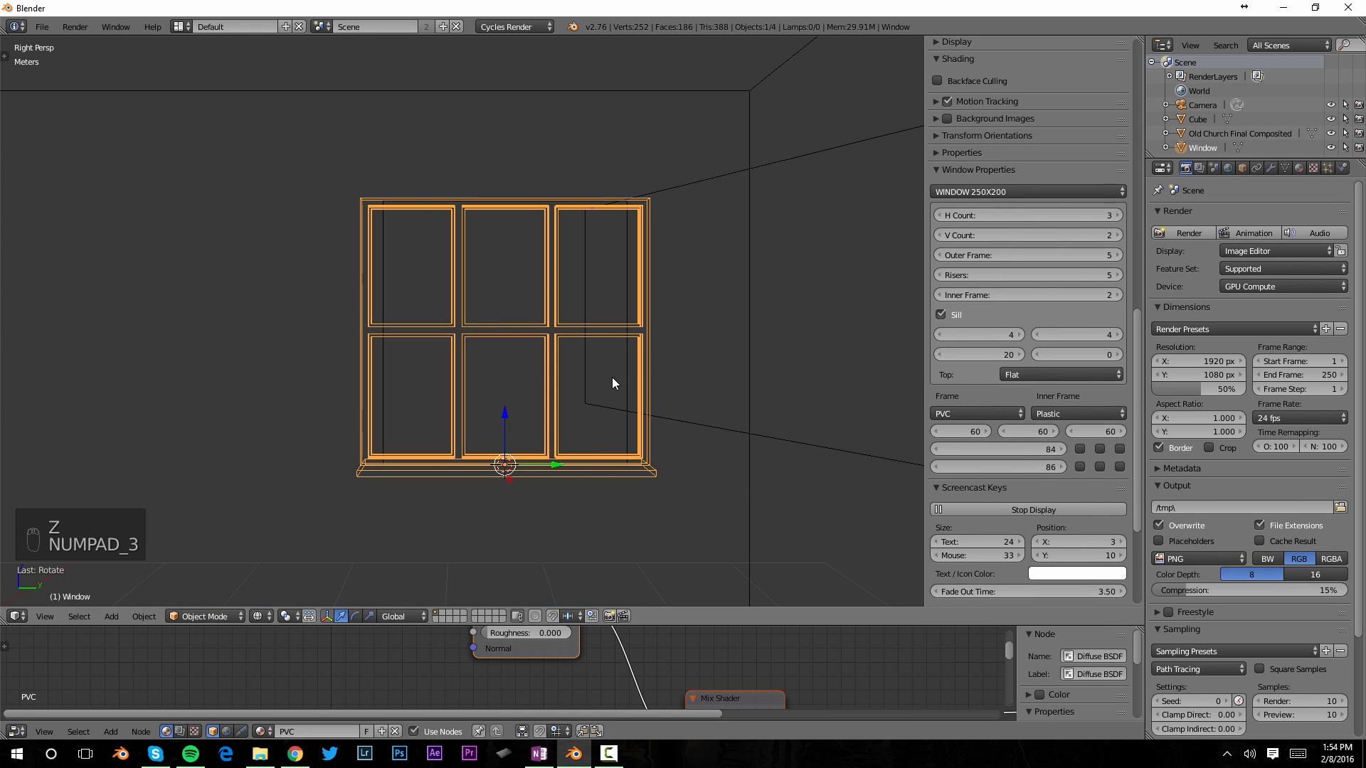
{"action": "key", "text": "s"}
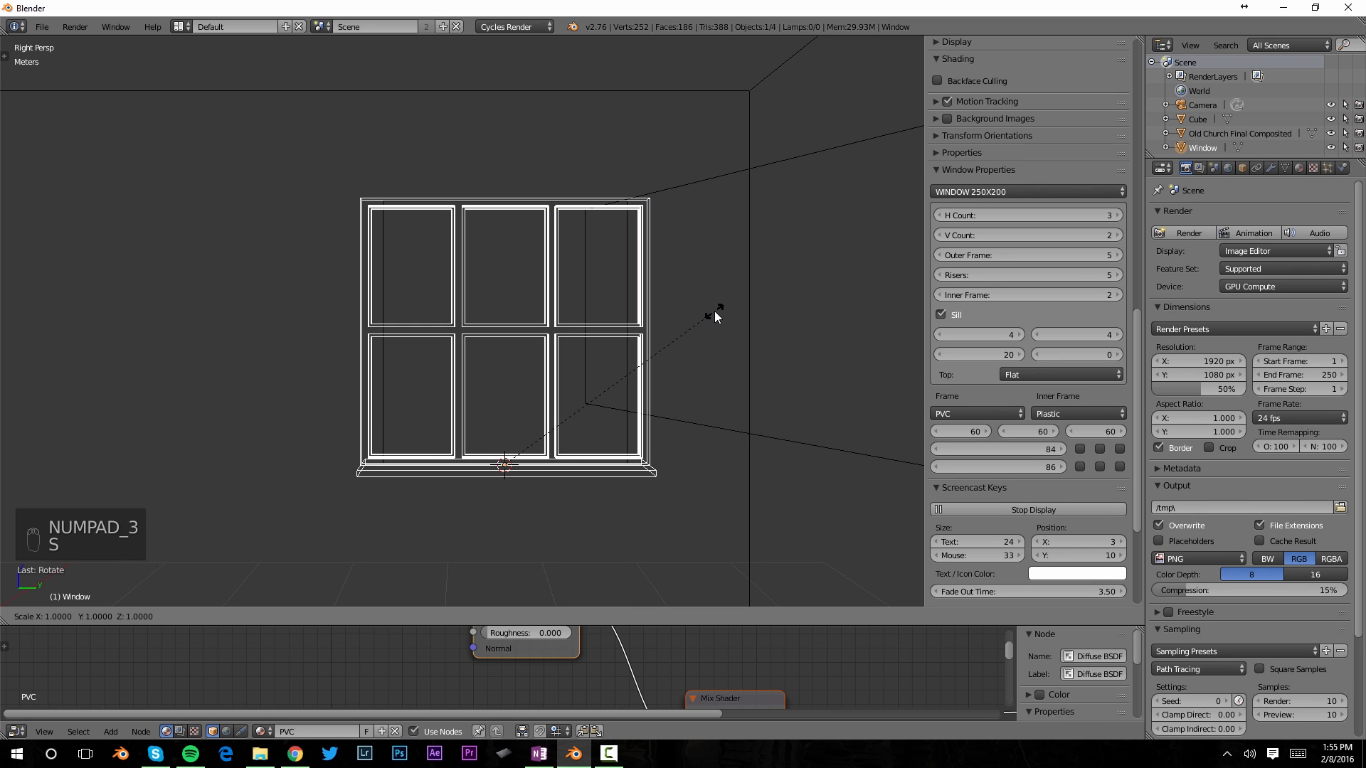
{"action": "key", "text": "y"}
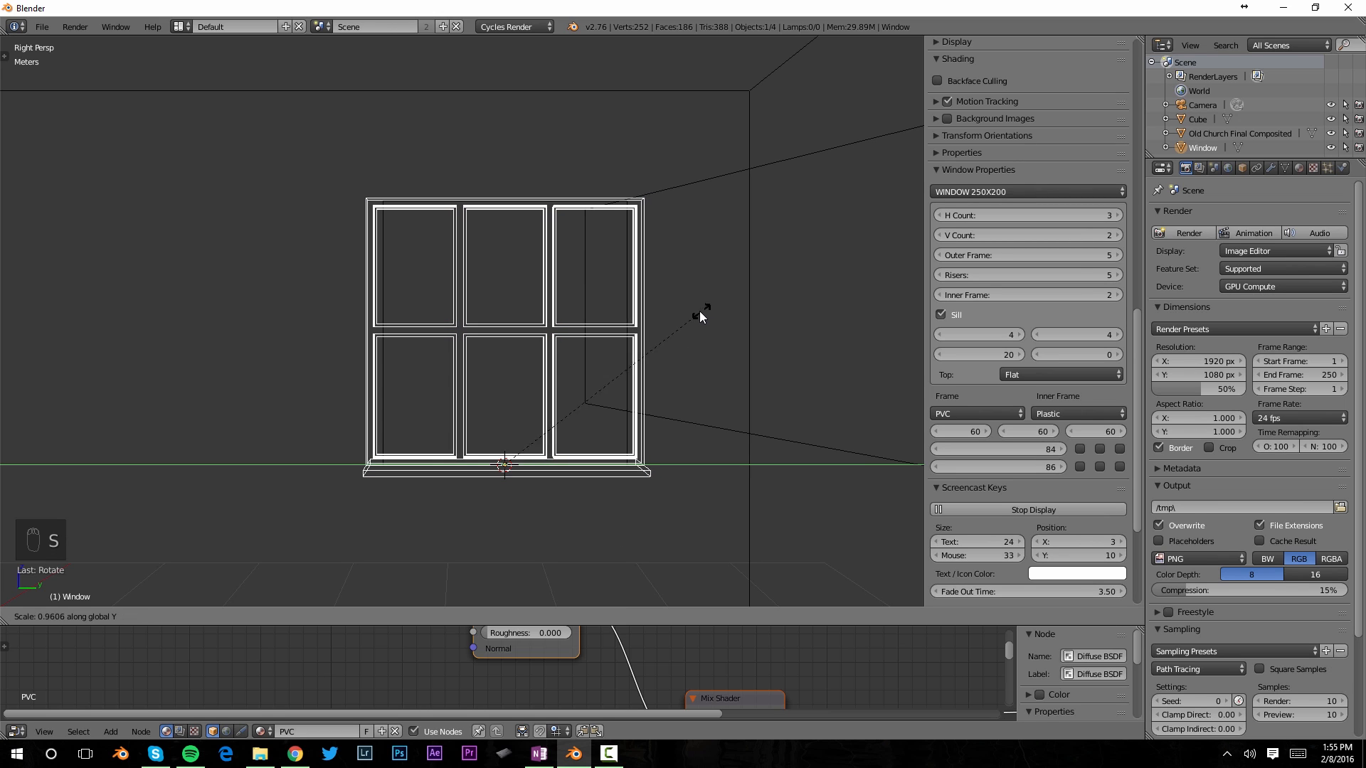
{"action": "left_click", "coordinate": [689, 314]}
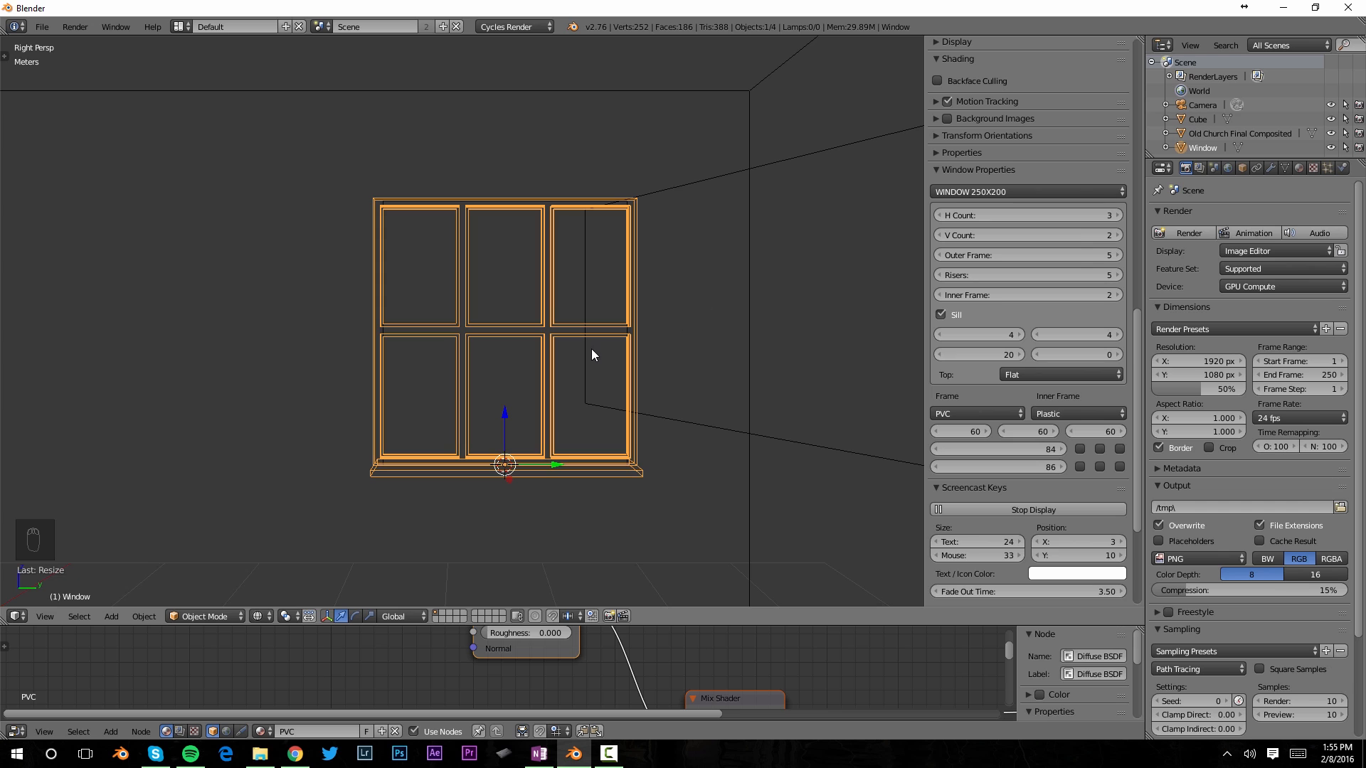
Check the fitted window from the camera in solid and rendered shading, and return to solid shading.
{"action": "key", "text": "z"}
{"action": "middle_click_drag", "start_coordinate": [501, 404], "coordinate": [581, 408]}
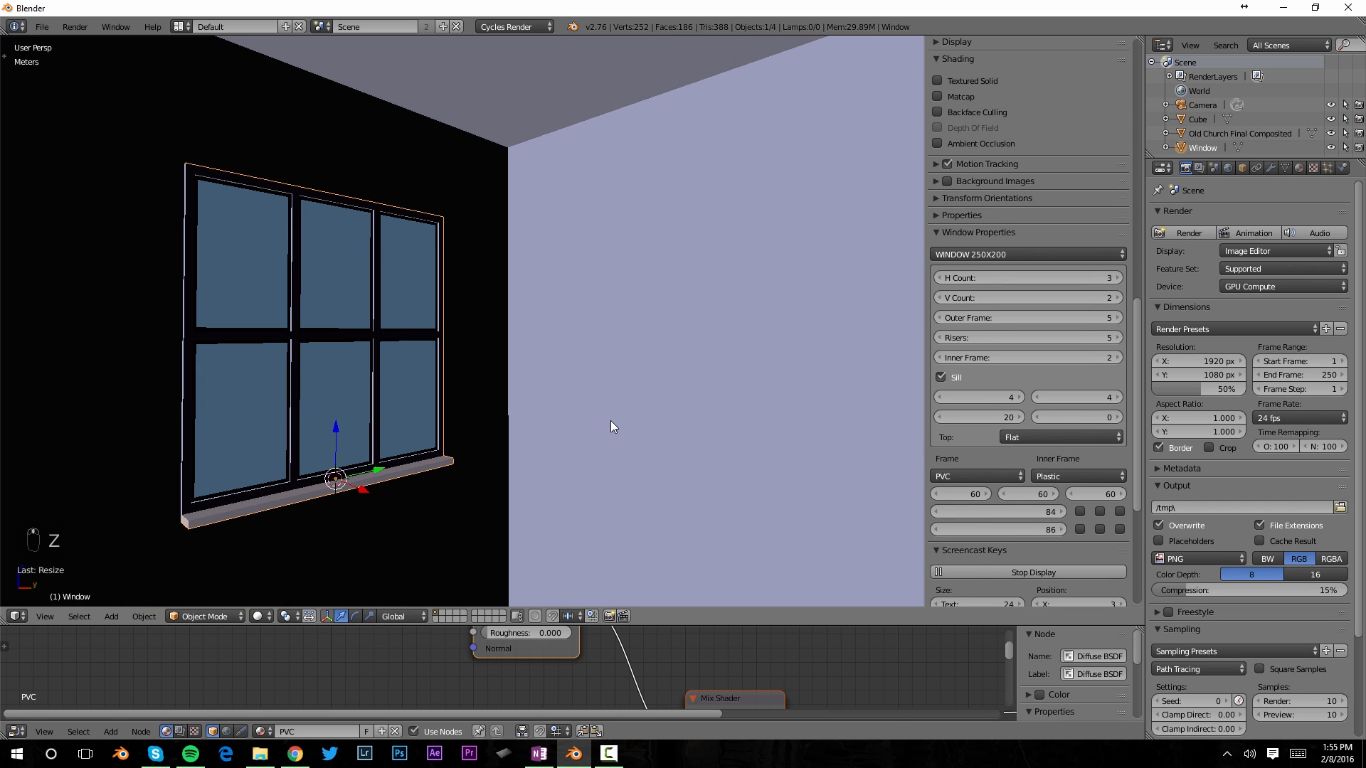
{"action": "key", "text": "KP_0"}
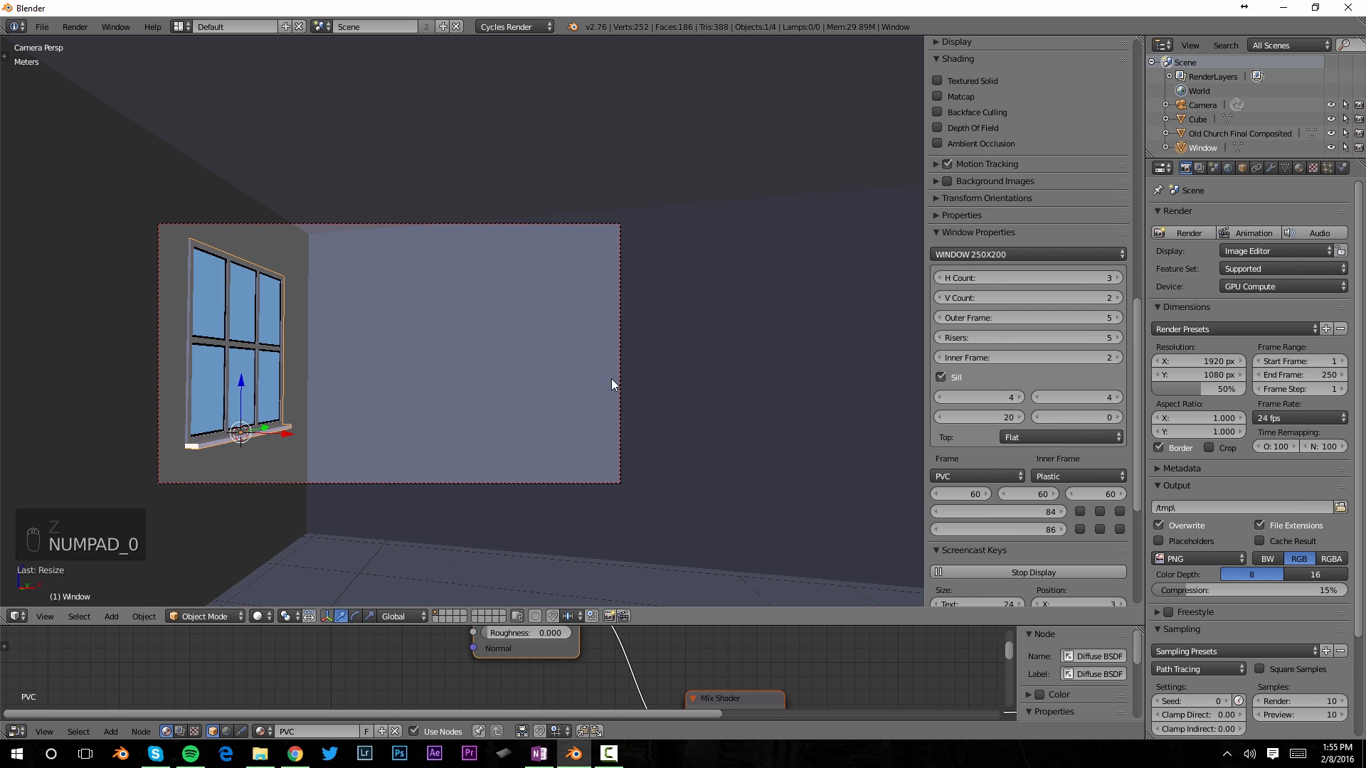
{"action": "middle_click_drag", "start_coordinate": [479, 394], "coordinate": [565, 362], "text": "shift"}
{"action": "scroll", "coordinate": [549, 331], "scroll_direction": "up", "scroll_amount": 3}
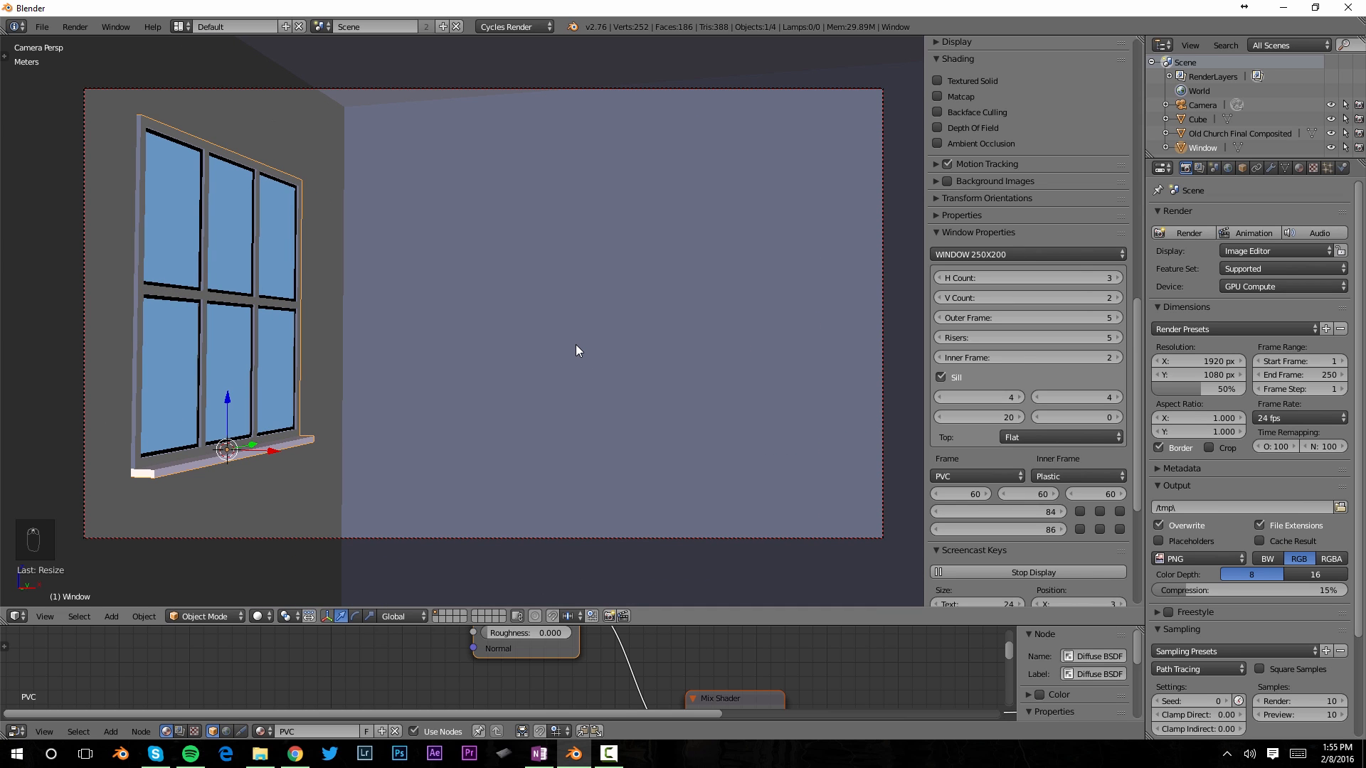
{"action": "key", "text": "shift+z"}
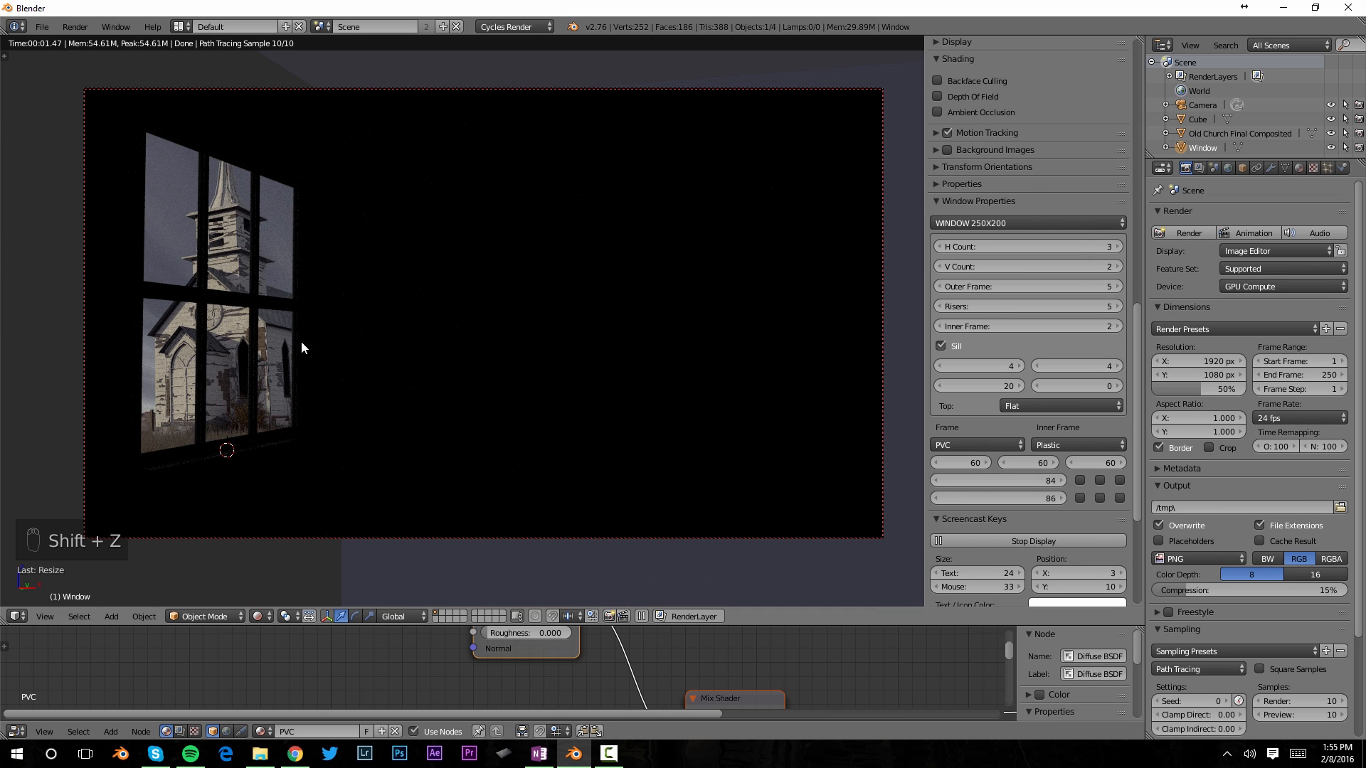
{"action": "scroll", "coordinate": [328, 357], "scroll_direction": "down", "scroll_amount": 2}
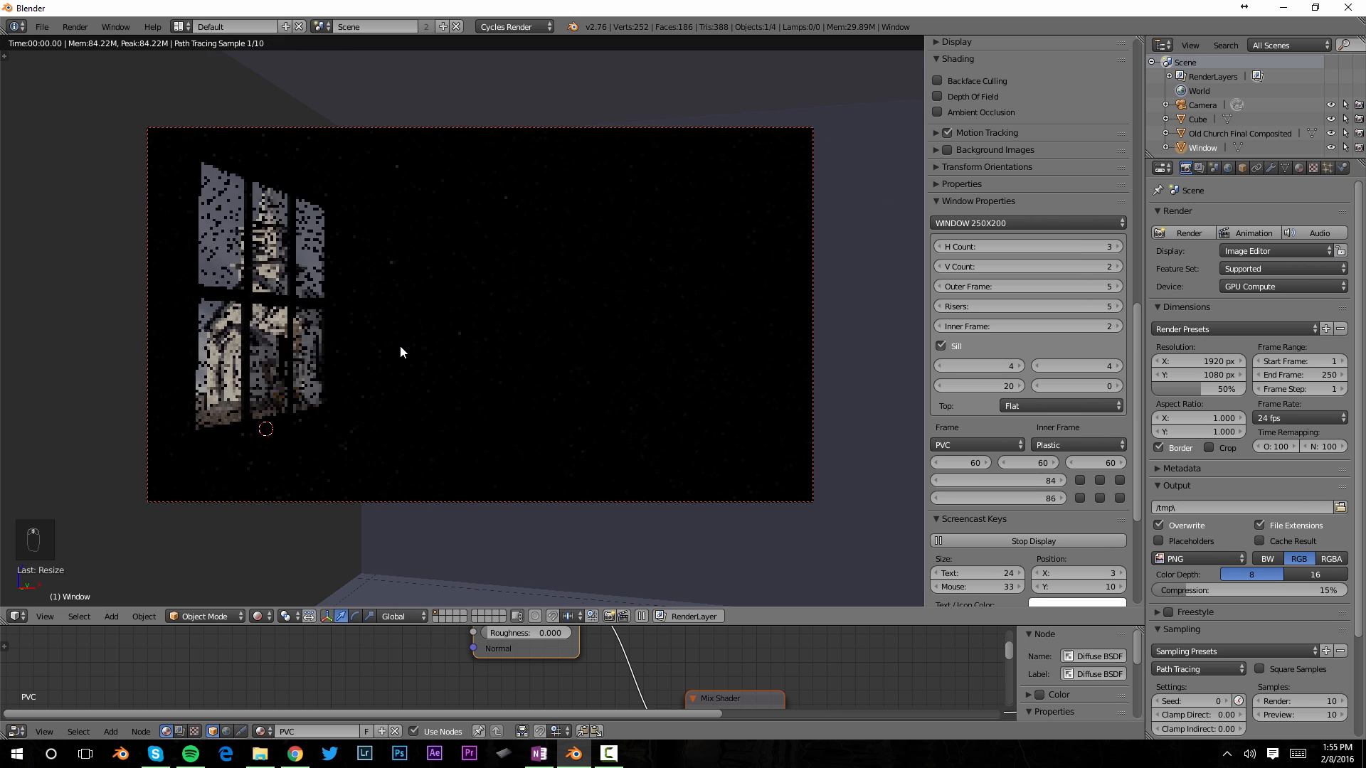
{"action": "key", "text": "shift+z"}
{"action": "scroll", "coordinate": [394, 339], "scroll_direction": "down", "scroll_amount": 2}
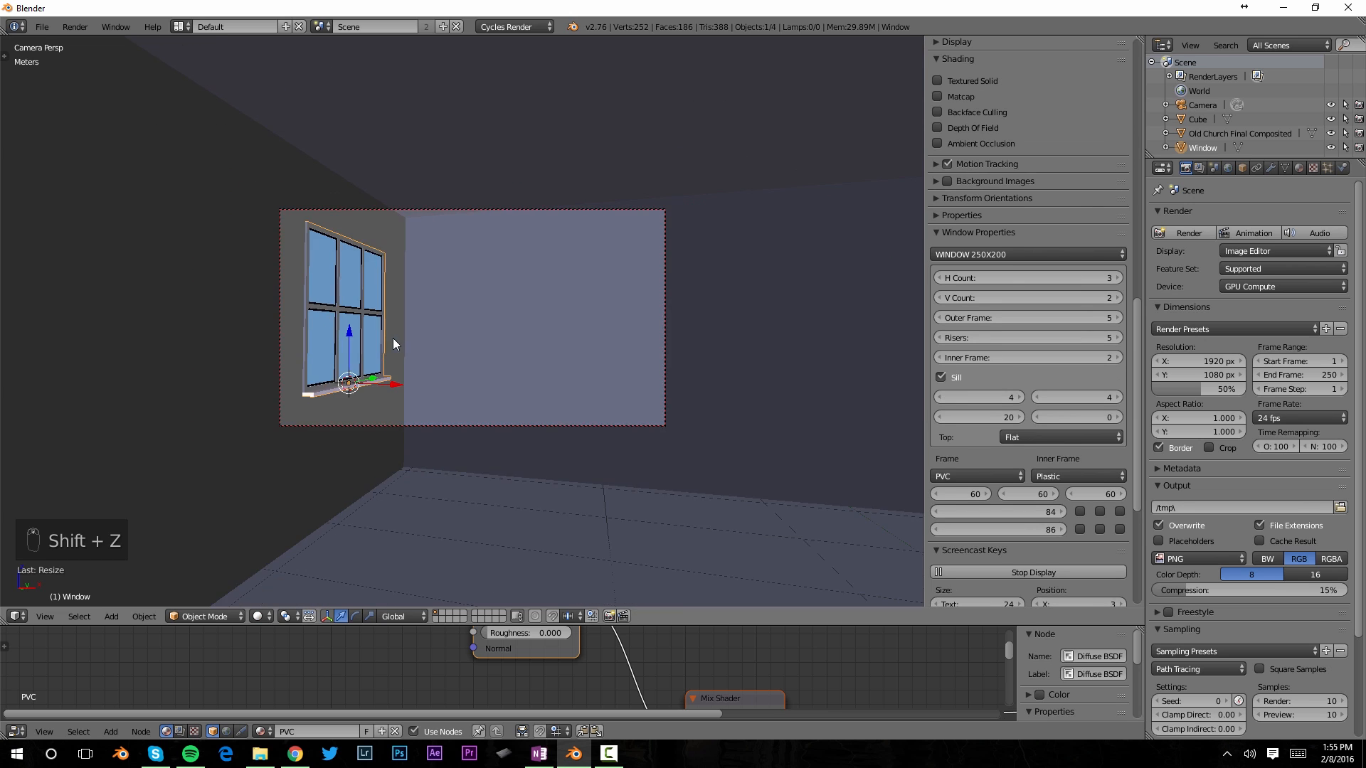
Add a Sun lamp at the window and move it along the X axis to outside the room.
{"action": "middle_click_drag", "start_coordinate": [393, 338], "coordinate": [424, 348]}
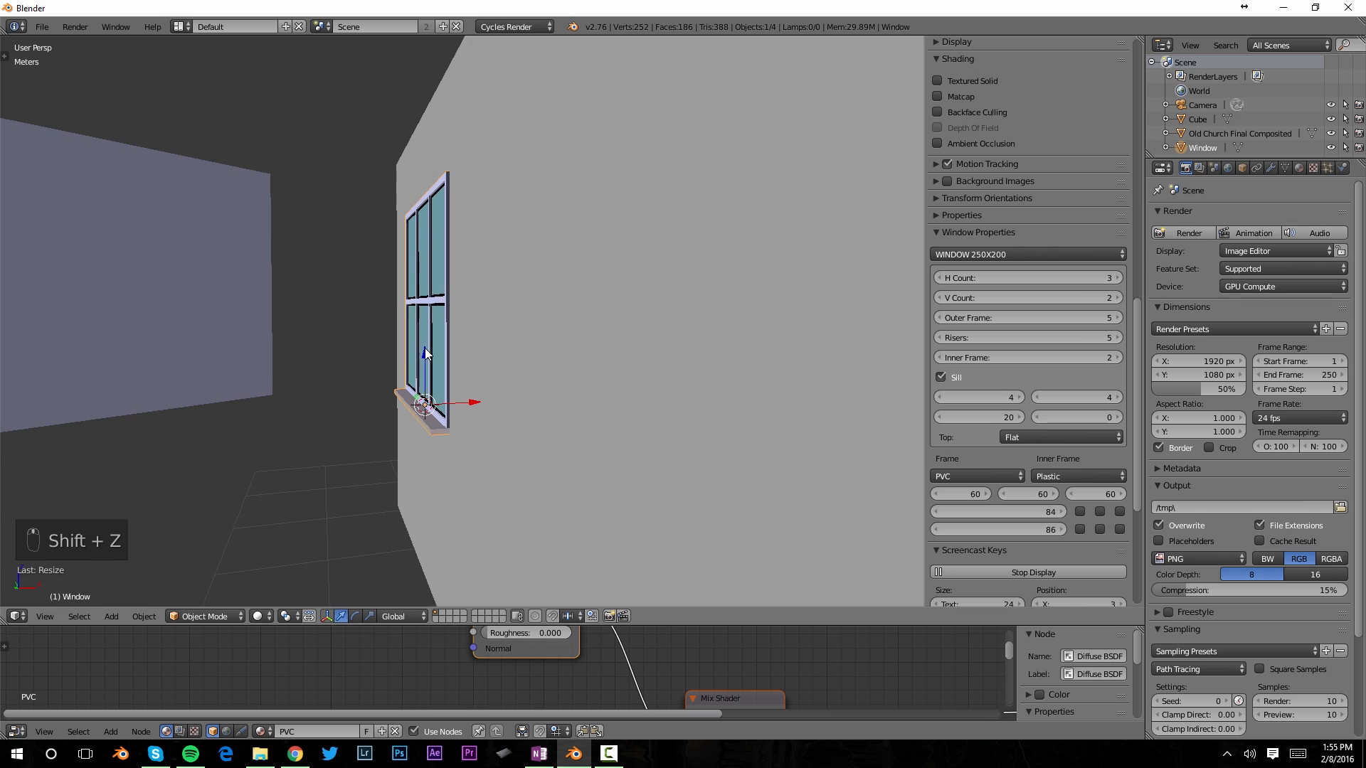
{"action": "key", "text": "shift+a"}
{"action": "mouse_move", "coordinate": [423, 350]}
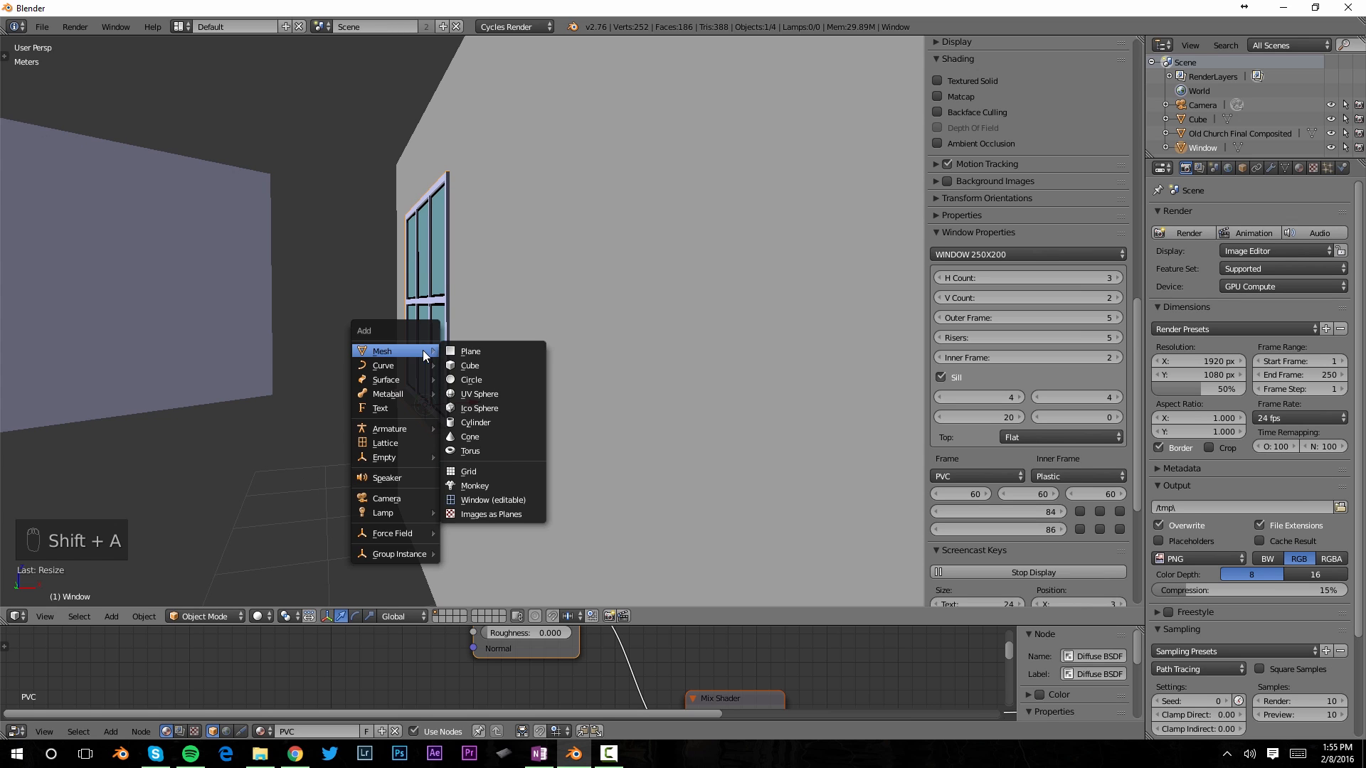
{"action": "mouse_move", "coordinate": [400, 512]}
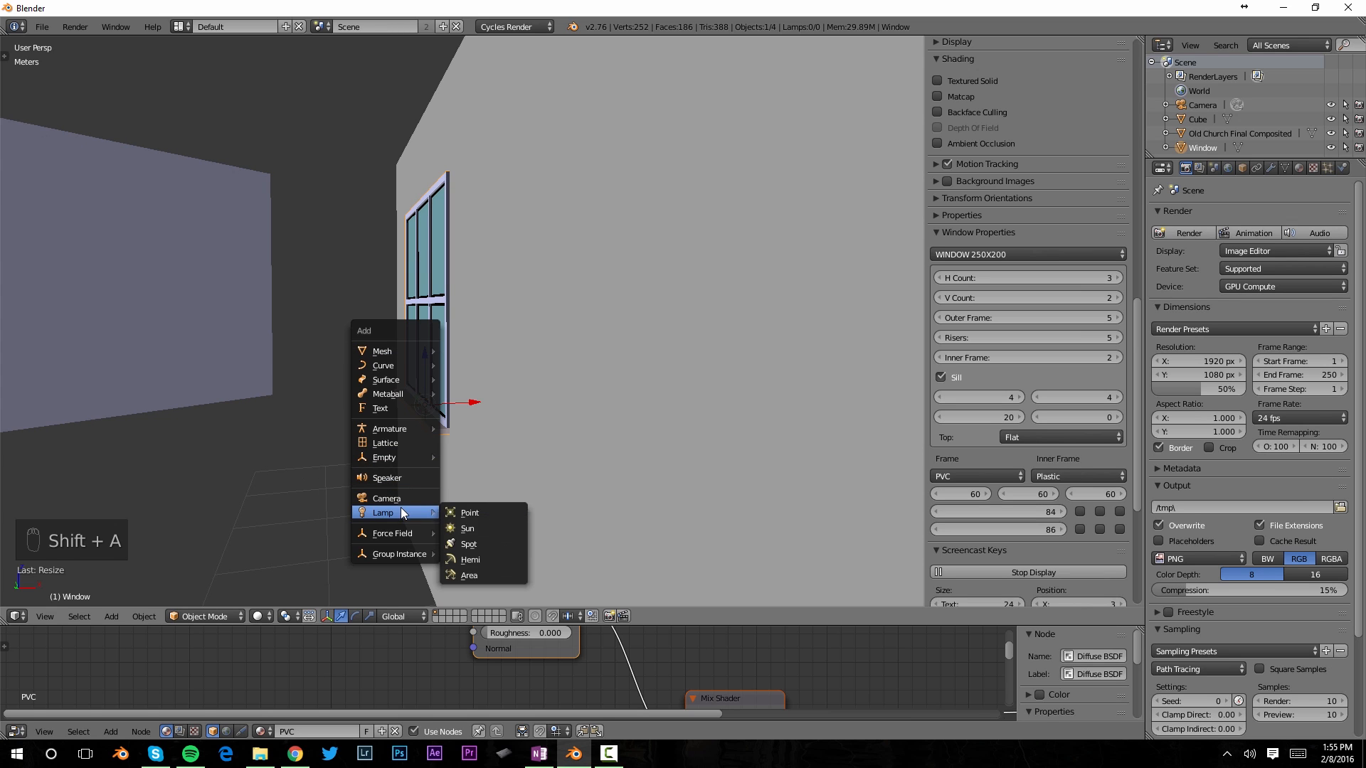
{"action": "left_click", "coordinate": [469, 529]}
{"action": "left_click_drag", "start_coordinate": [477, 400], "coordinate": [343, 404]}
In the front orthographic view, rotate the Sun lamp to aim it through the window into the room.
{"action": "key", "text": "KP_1"}
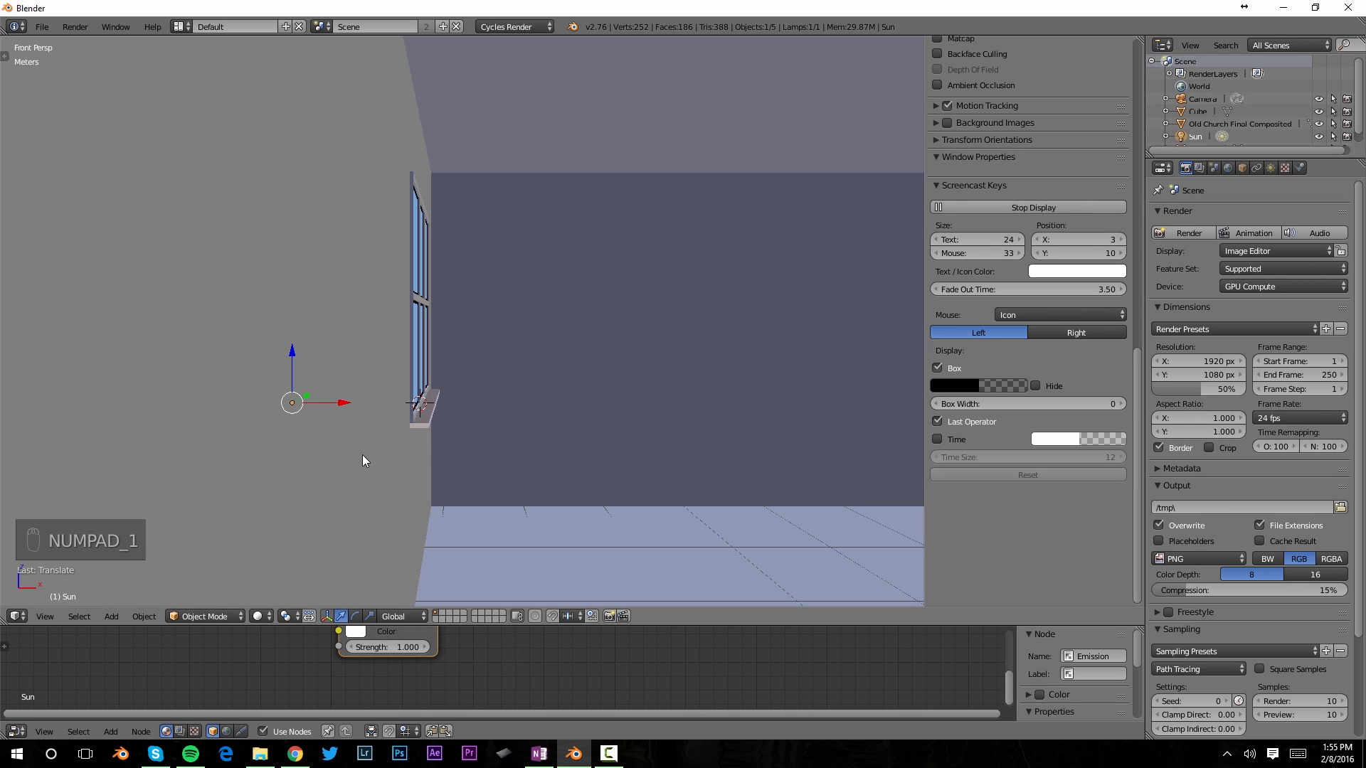
{"action": "key", "text": "KP_5"}
{"action": "key", "text": "r"}
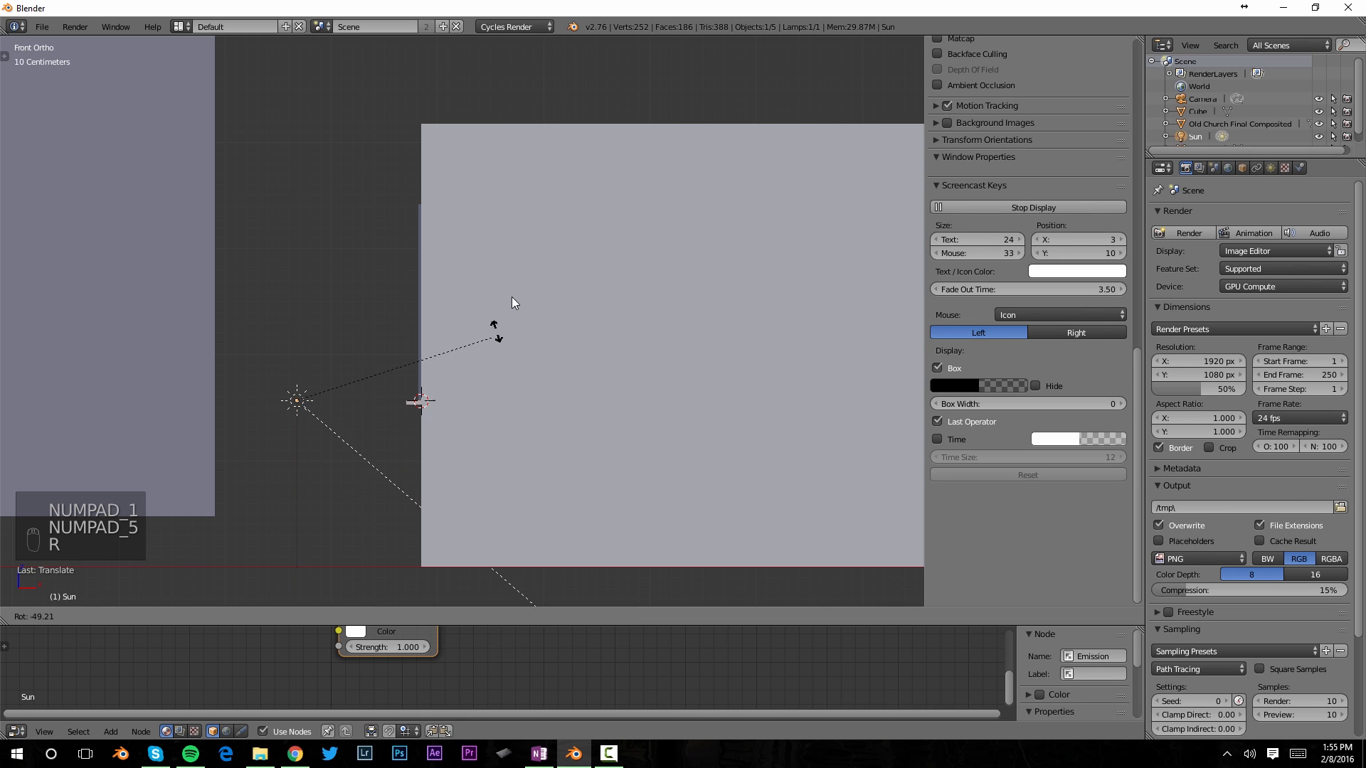
{"action": "left_click", "coordinate": [536, 193]}
Raise the Sun lamp along the Z axis so it sits outside at the window's upper half.
{"action": "mouse_move", "coordinate": [300, 352]}
{"action": "middle_mouse_down"}
{"action": "mouse_move", "coordinate": [328, 386]}
{"action": "mouse_move", "coordinate": [309, 355]}
{"action": "middle_mouse_up"}
{"action": "key", "text": "g"}
{"action": "key", "text": "z"}
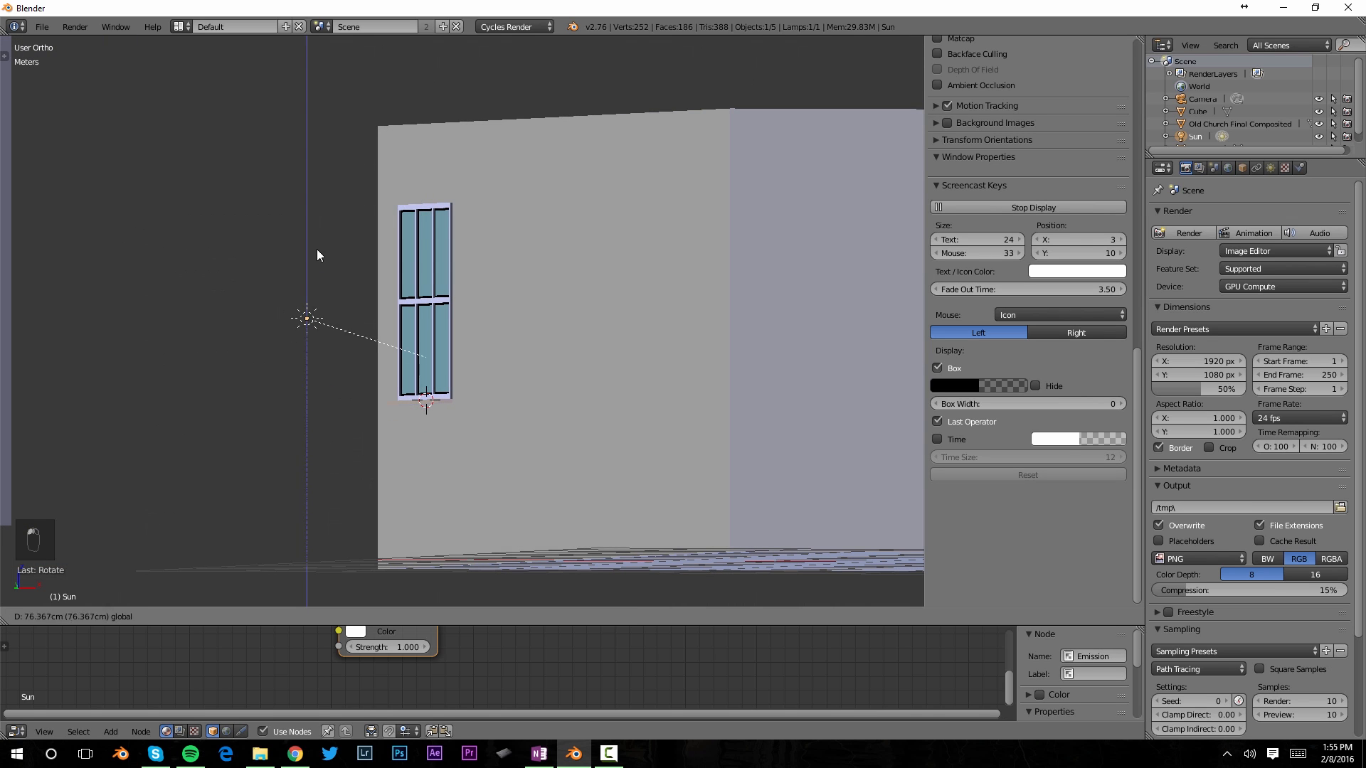
{"action": "left_click", "coordinate": [326, 203]}
{"action": "middle_click_drag", "start_coordinate": [361, 284], "coordinate": [394, 340]}
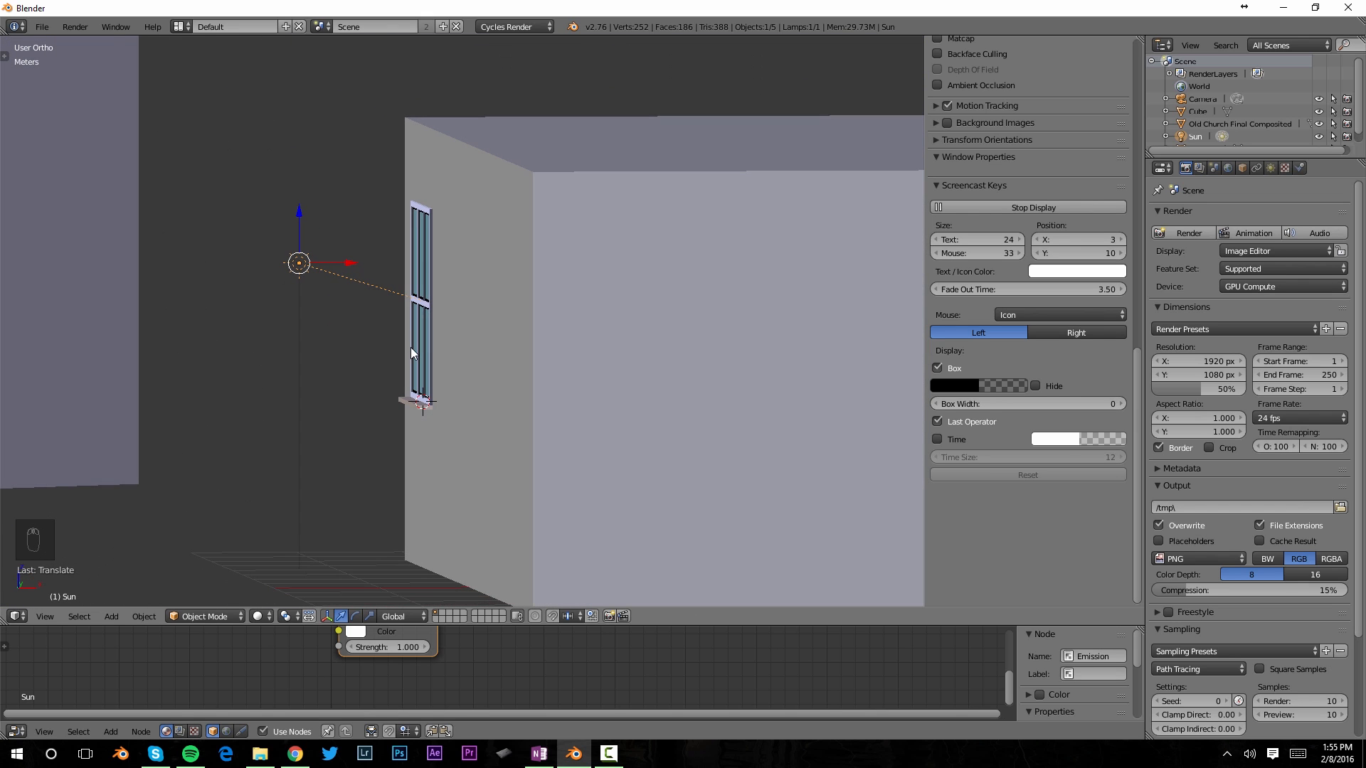
Set the Sun lamp's strength to 2 and max bounces to 1, with Multiple Importance enabled.
{"action": "left_click", "coordinate": [1270, 168]}
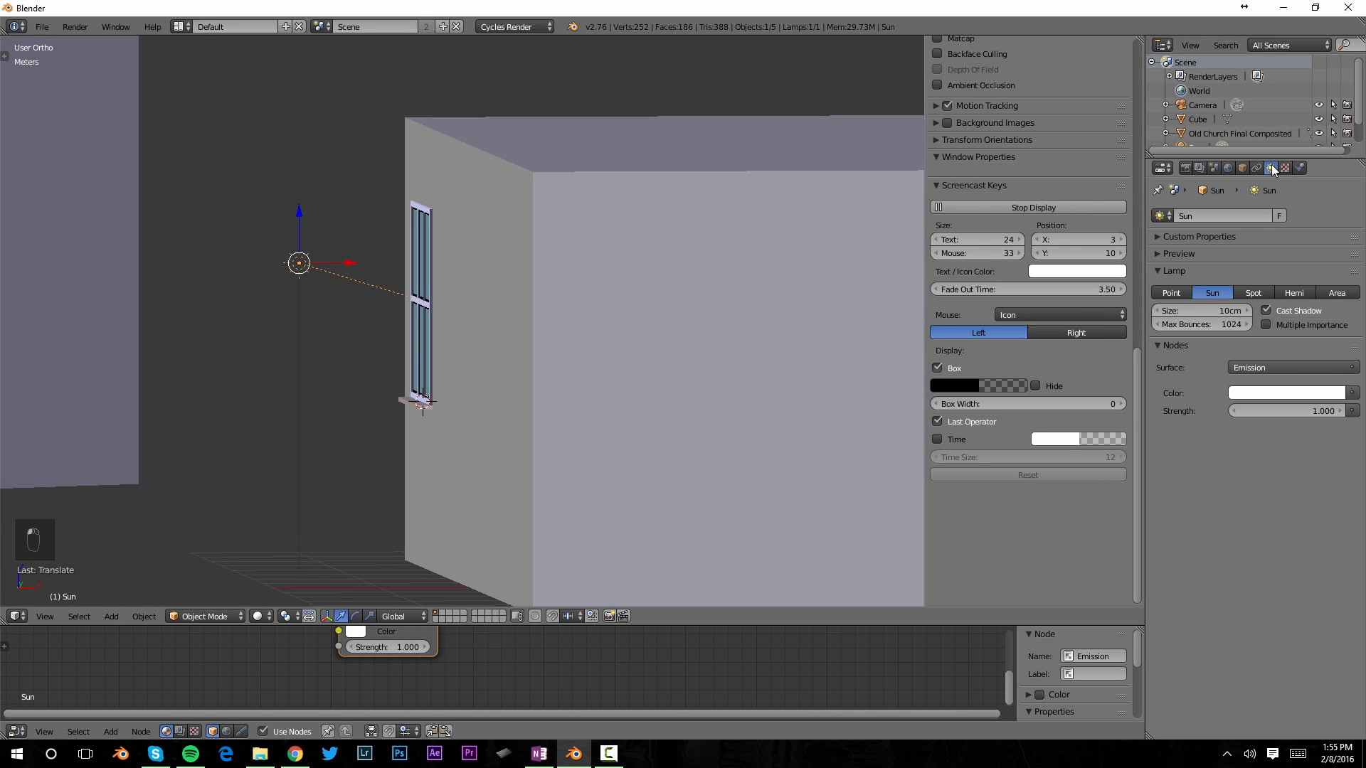
{"action": "left_click", "coordinate": [1296, 408]}
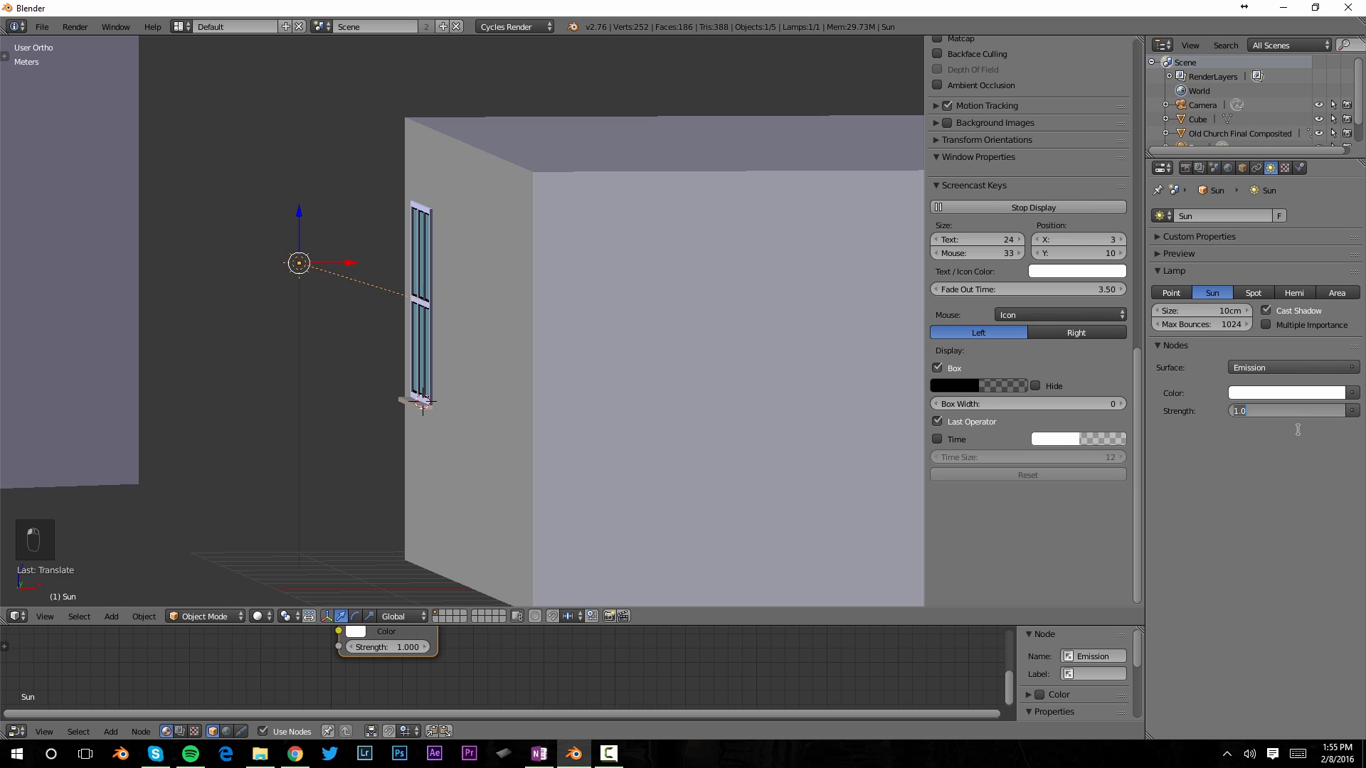
{"action": "type", "text": "2"}
{"action": "key", "text": "Return"}
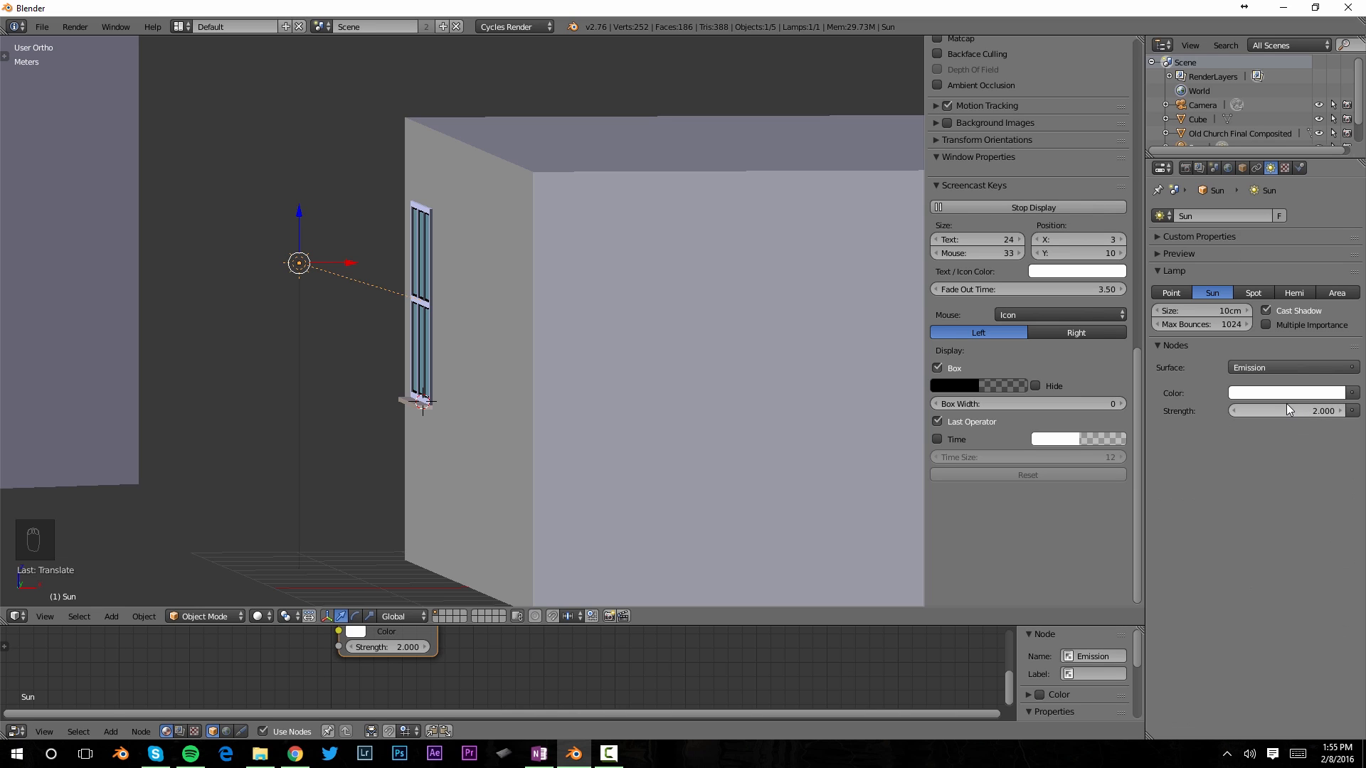
{"action": "left_click", "coordinate": [1265, 326]}
{"action": "left_click", "coordinate": [1198, 324]}
{"action": "type", "text": "1"}
{"action": "key", "text": "Return"}
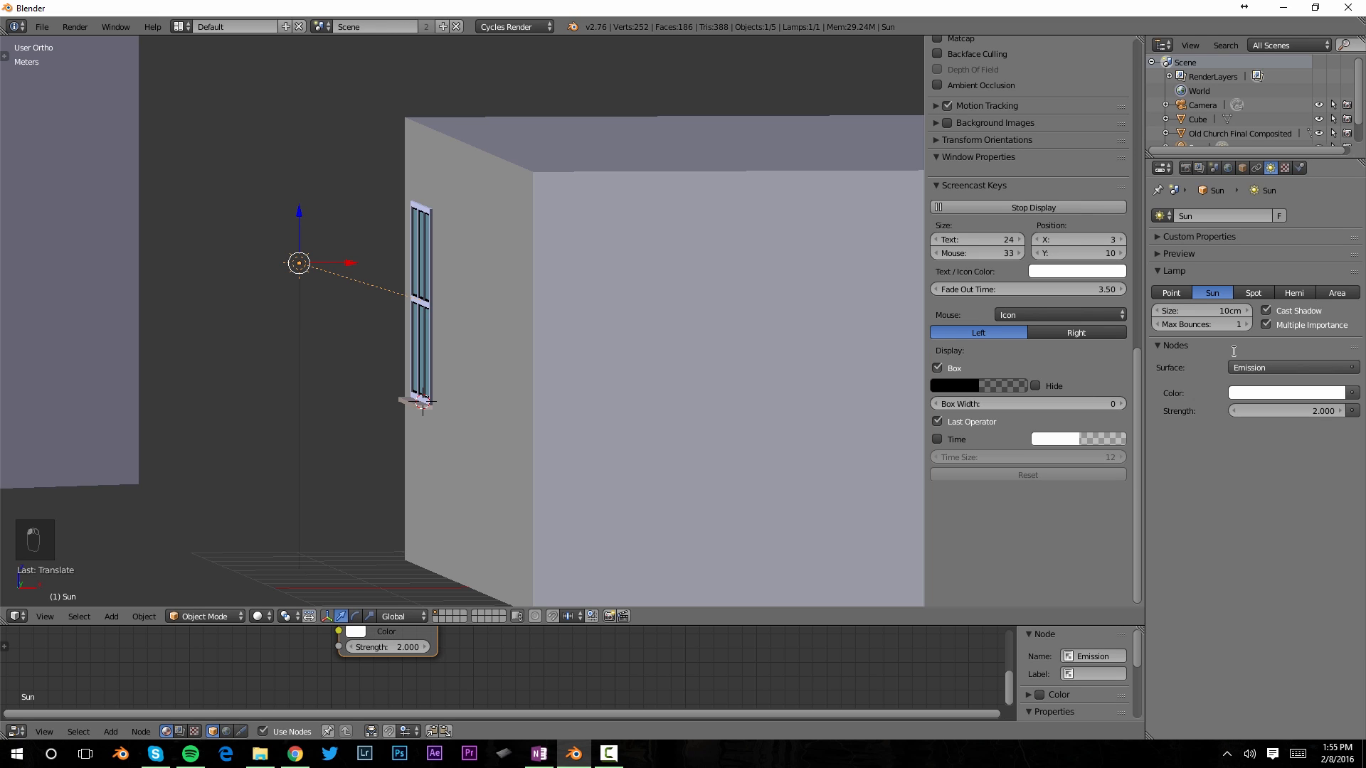
Tint the Sun lamp's color a pale warm orange, check the camera view in rendered shading, and return to solid shading.
{"action": "left_click", "coordinate": [1292, 395]}
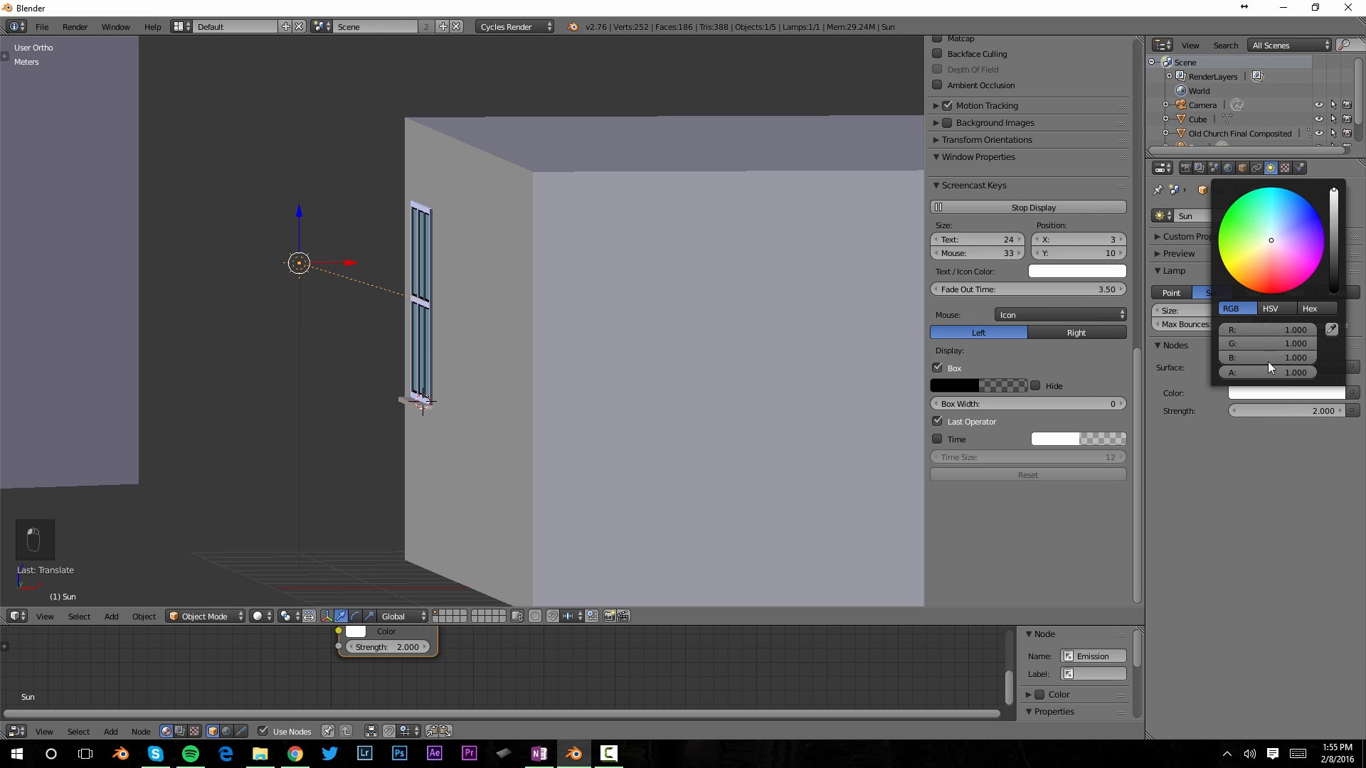
{"action": "left_click", "coordinate": [1267, 246]}
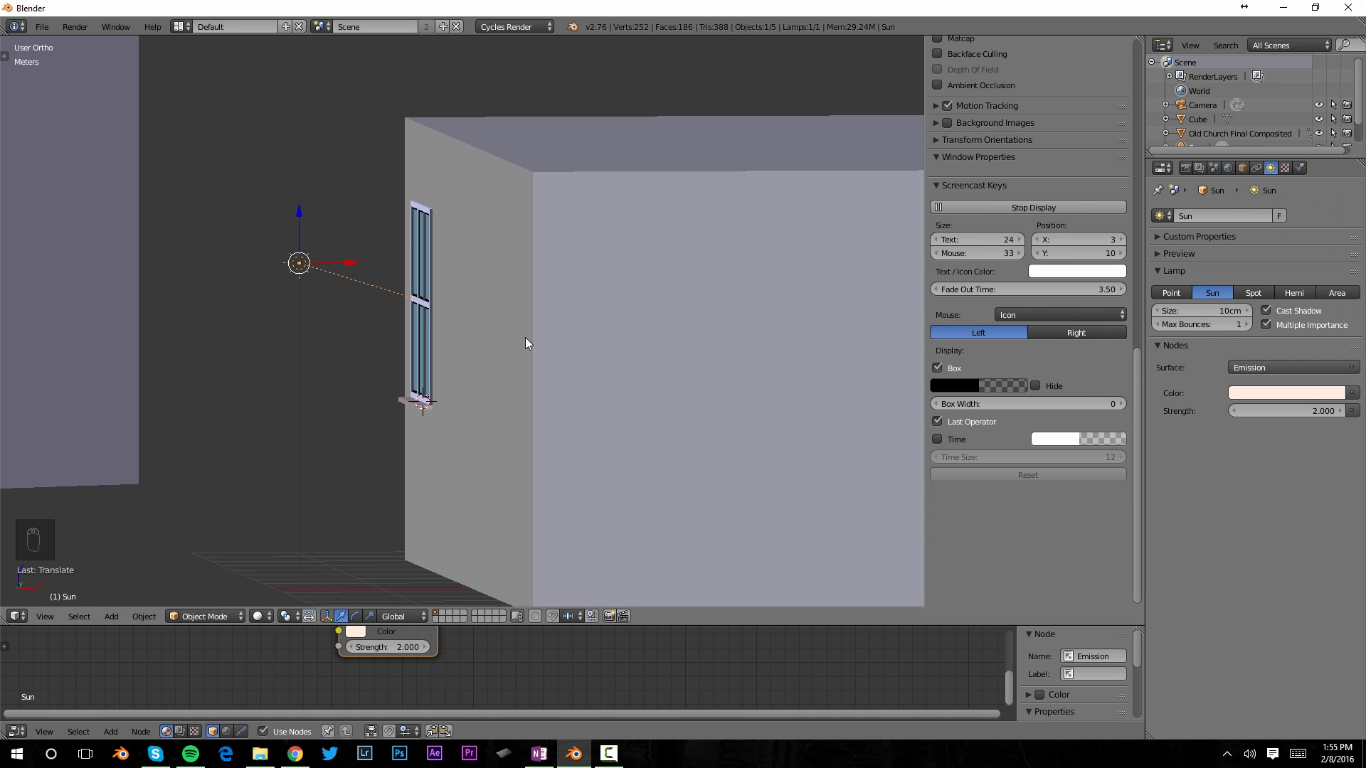
{"action": "key", "text": "KP_0"}
{"action": "scroll", "coordinate": [450, 326], "scroll_direction": "up", "scroll_amount": 4}
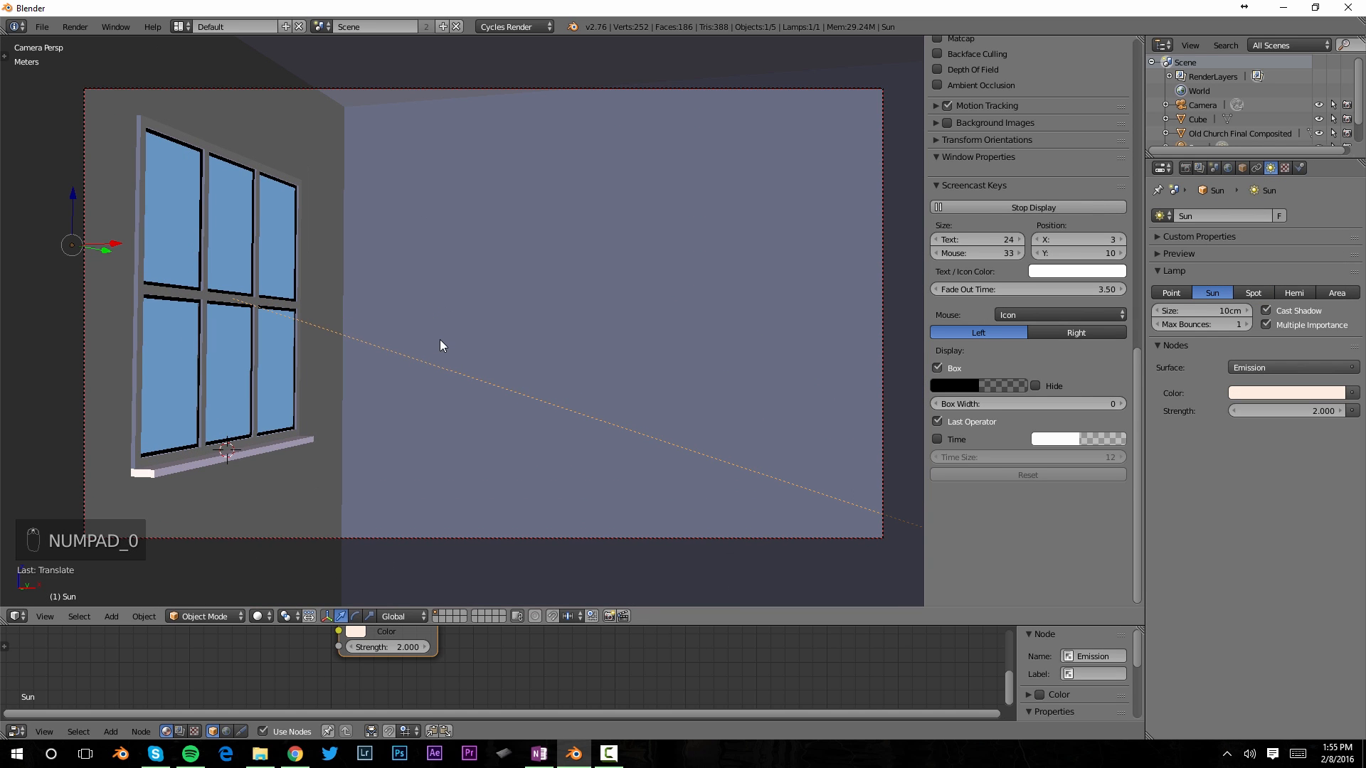
{"action": "key", "text": "shift+z"}
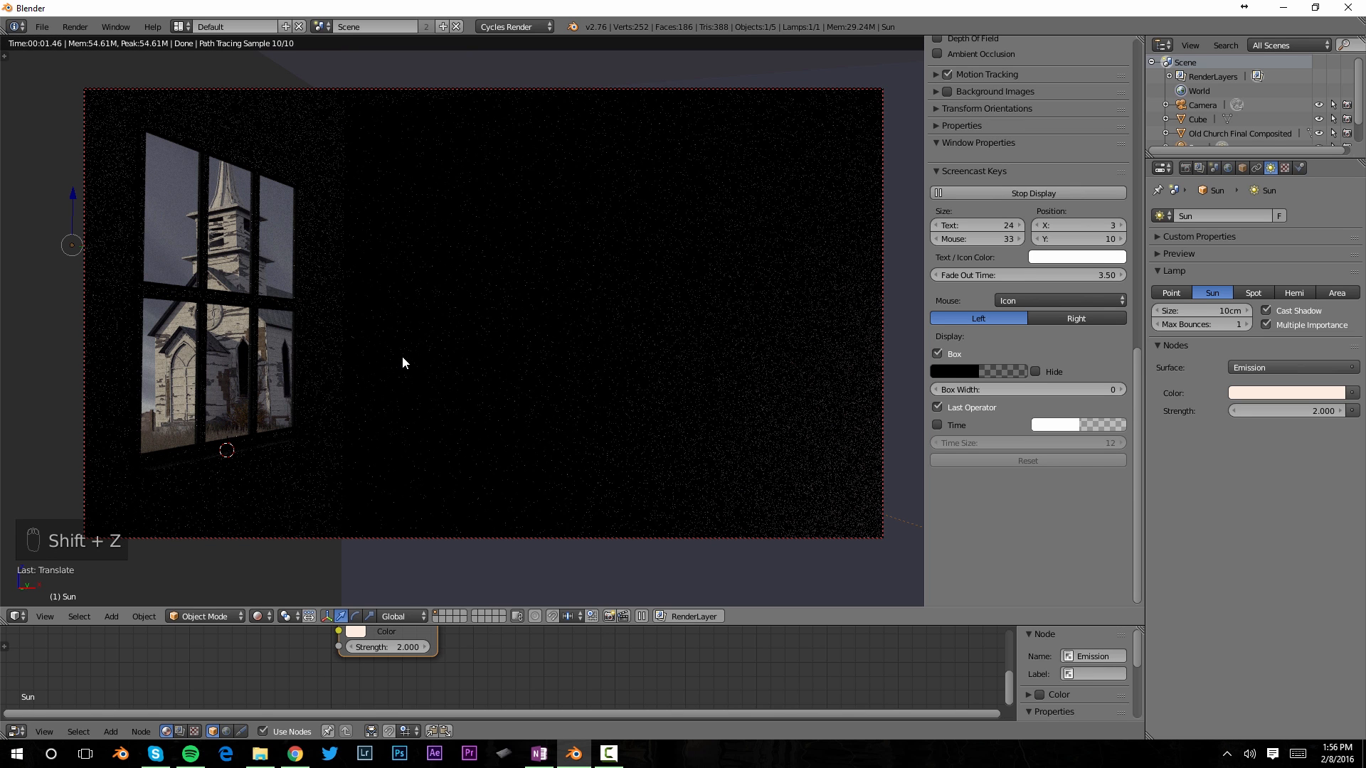
{"action": "key", "text": "shift+z"}
Add a cube at the window and raise it along the Z axis to the window's height.
{"action": "mouse_move", "coordinate": [399, 319]}
{"action": "middle_mouse_down"}
{"action": "mouse_move", "coordinate": [373, 314]}
{"action": "mouse_move", "coordinate": [391, 332]}
{"action": "mouse_move", "coordinate": [380, 325]}
{"action": "mouse_move", "coordinate": [413, 321]}
{"action": "middle_mouse_up"}
{"action": "key", "text": "shift+a"}
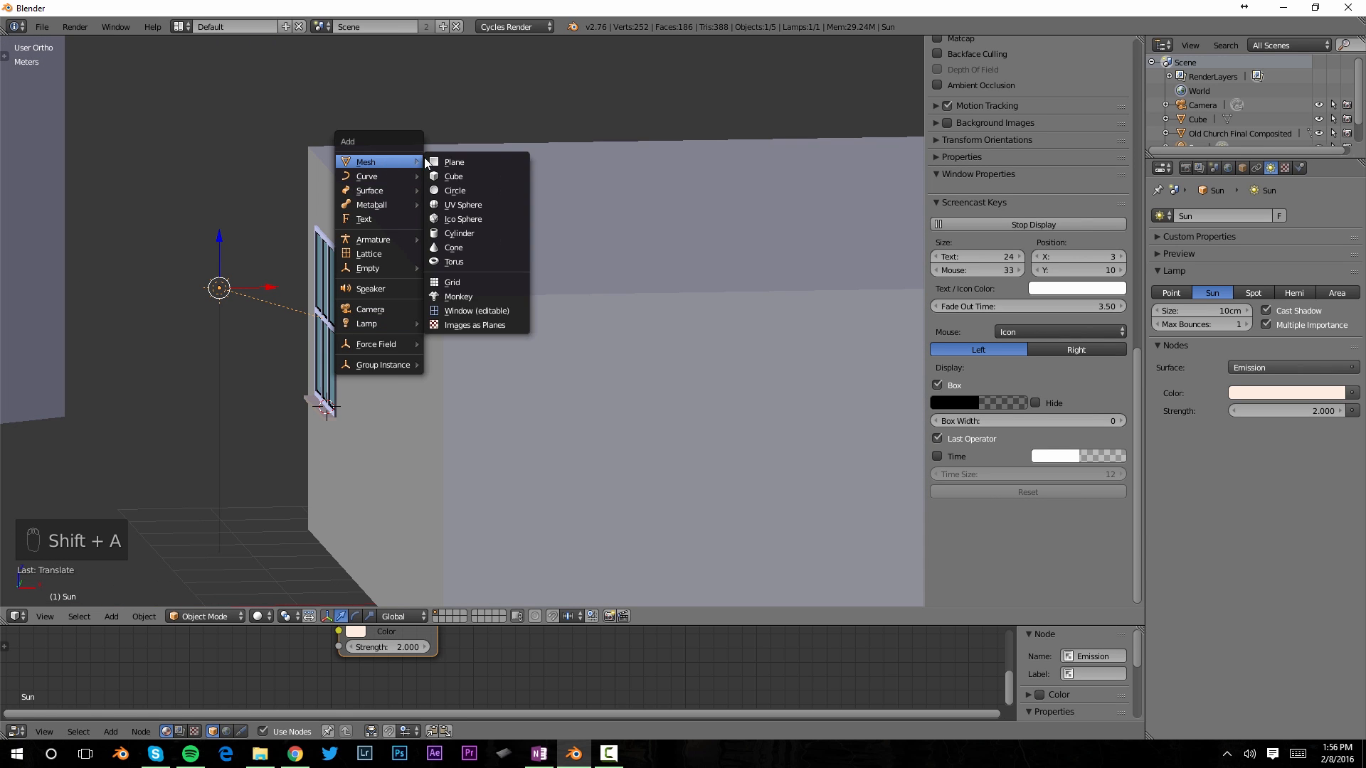
{"action": "left_click", "coordinate": [468, 176]}
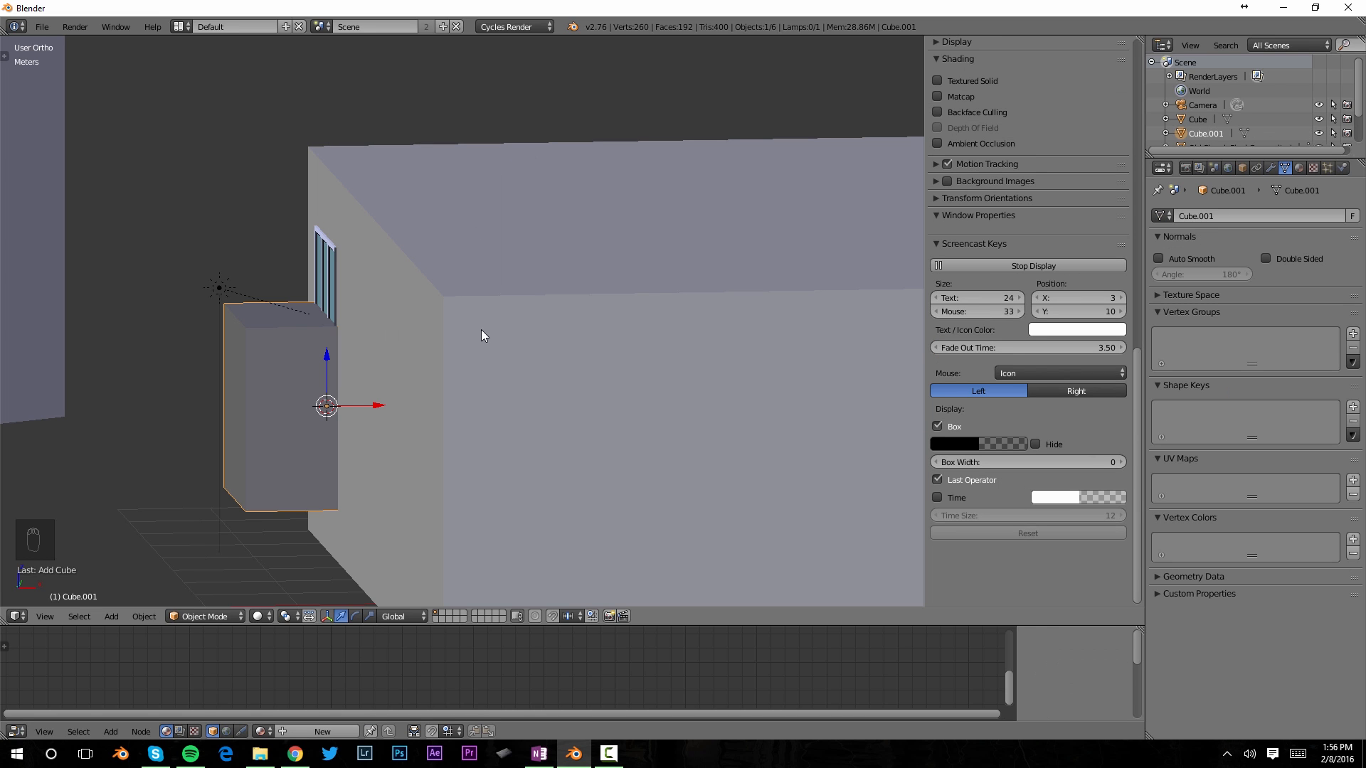
{"action": "left_click_drag", "start_coordinate": [327, 356], "coordinate": [340, 279]}
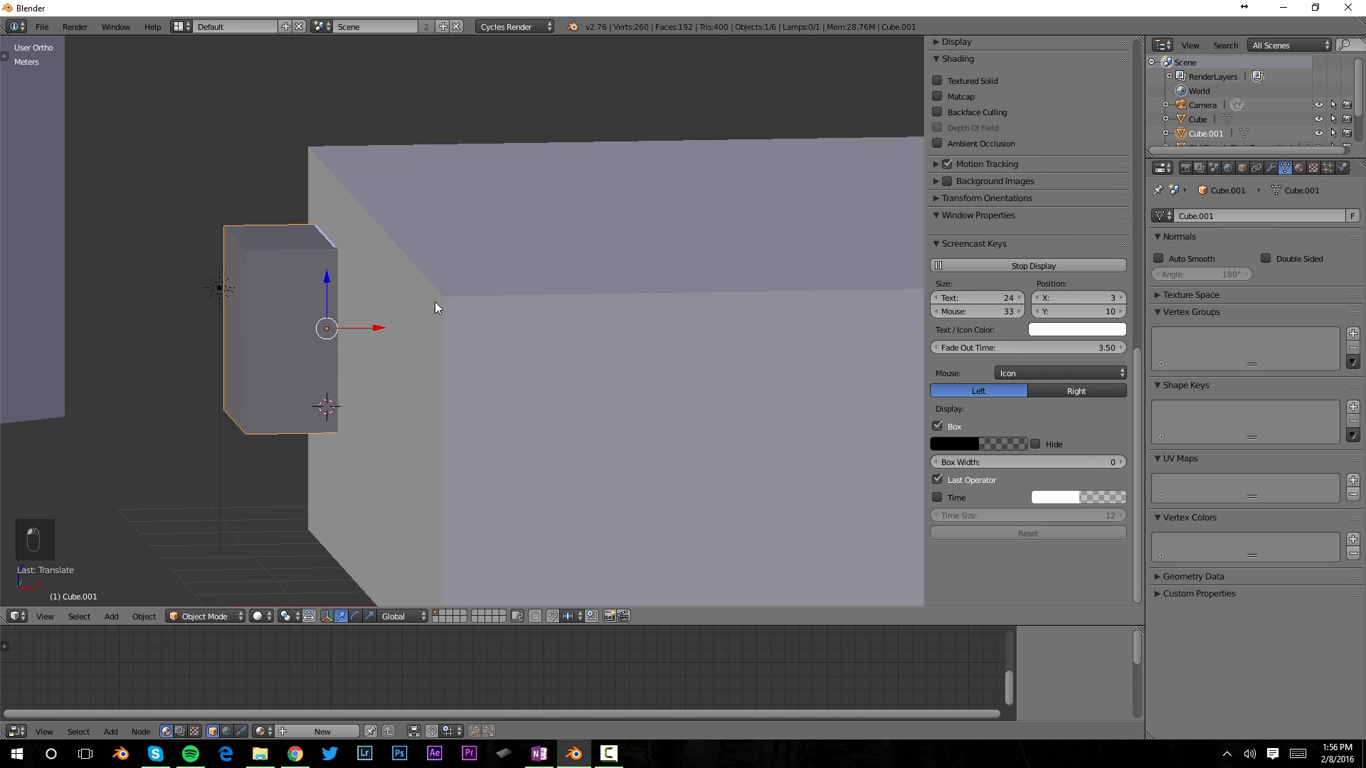
Scale the new cube up to about 1.76 and move it along the X axis into the room.
{"action": "key", "text": "s"}
{"action": "left_click", "coordinate": [534, 305]}
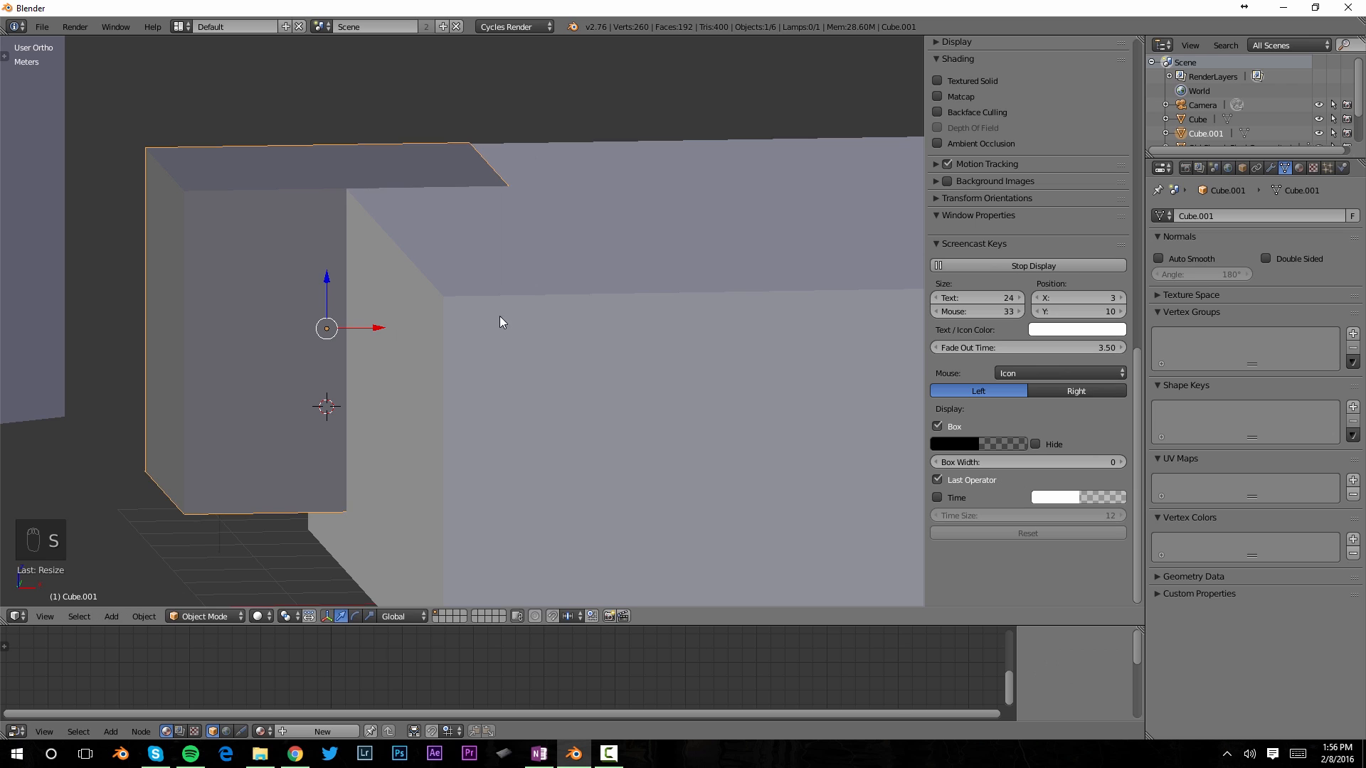
{"action": "left_click_drag", "start_coordinate": [392, 330], "coordinate": [530, 324]}
In the camera view, set the new cube's maximum draw type to Wire.
{"action": "key", "text": "KP_0"}
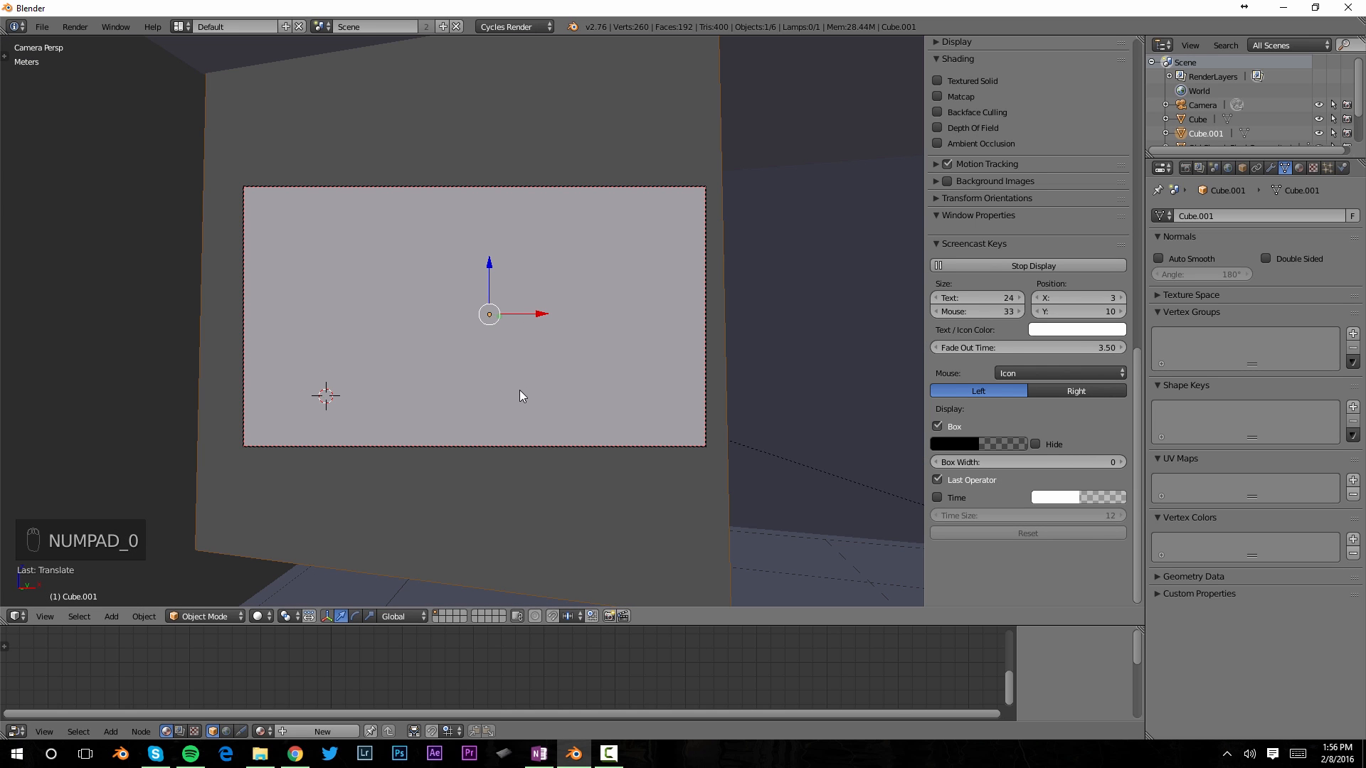
{"action": "left_click", "coordinate": [1242, 168]}
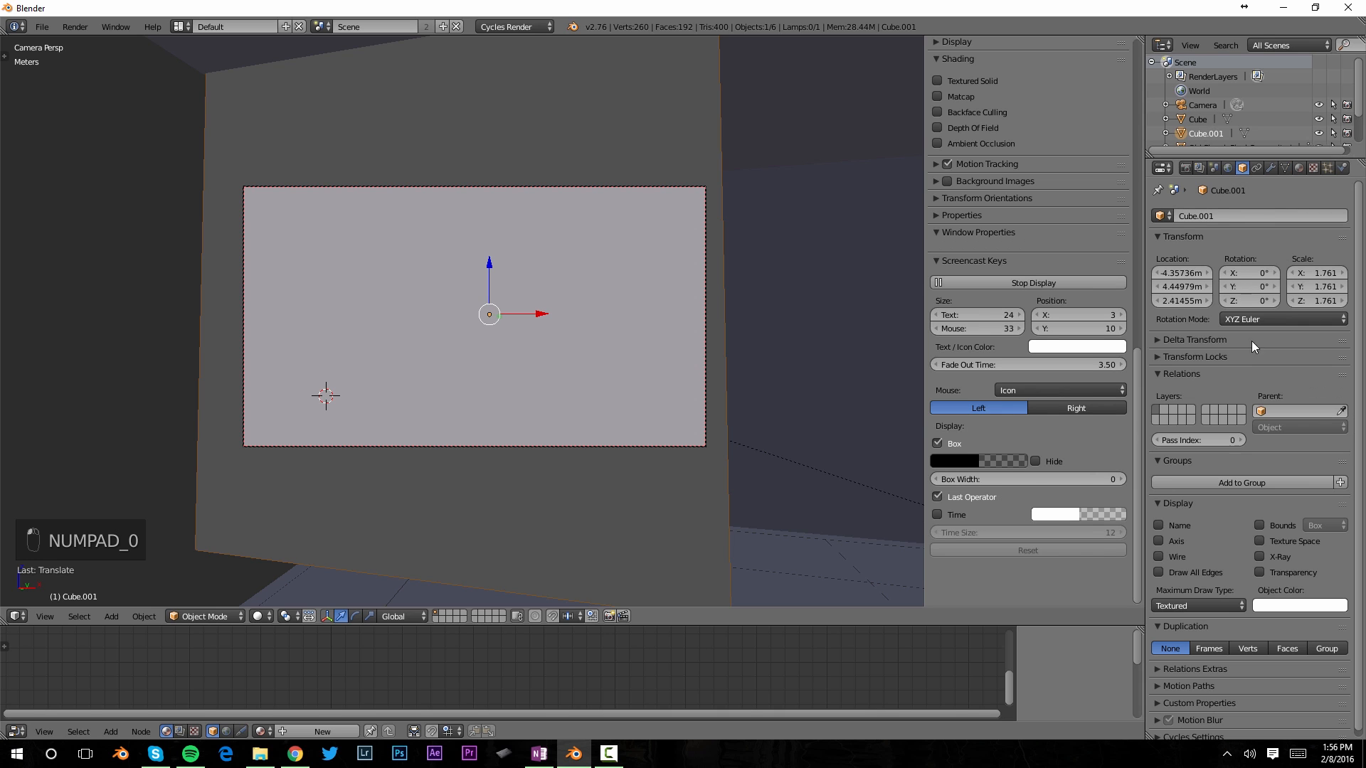
{"action": "scroll", "coordinate": [1234, 370], "scroll_direction": "down", "scroll_amount": 1}
{"action": "left_click", "coordinate": [1171, 599]}
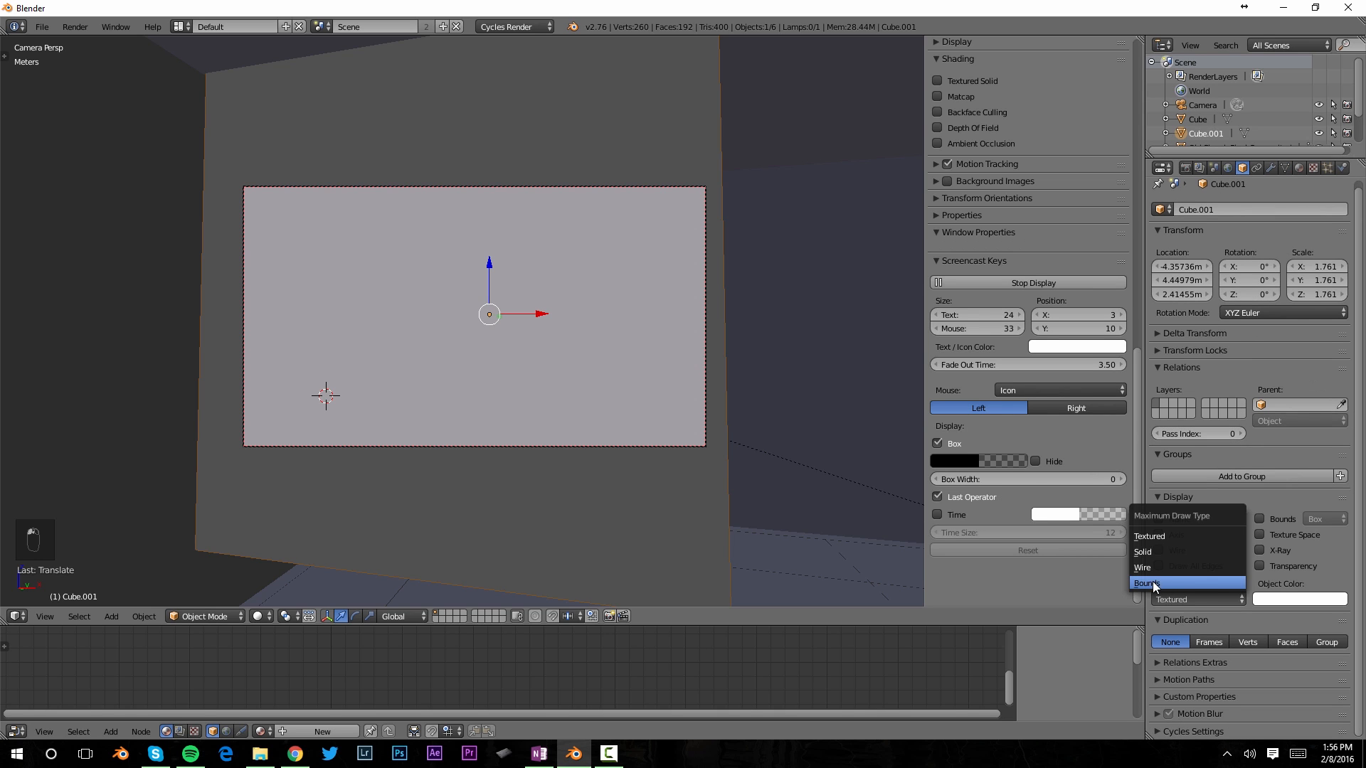
{"action": "left_click", "coordinate": [1158, 568]}
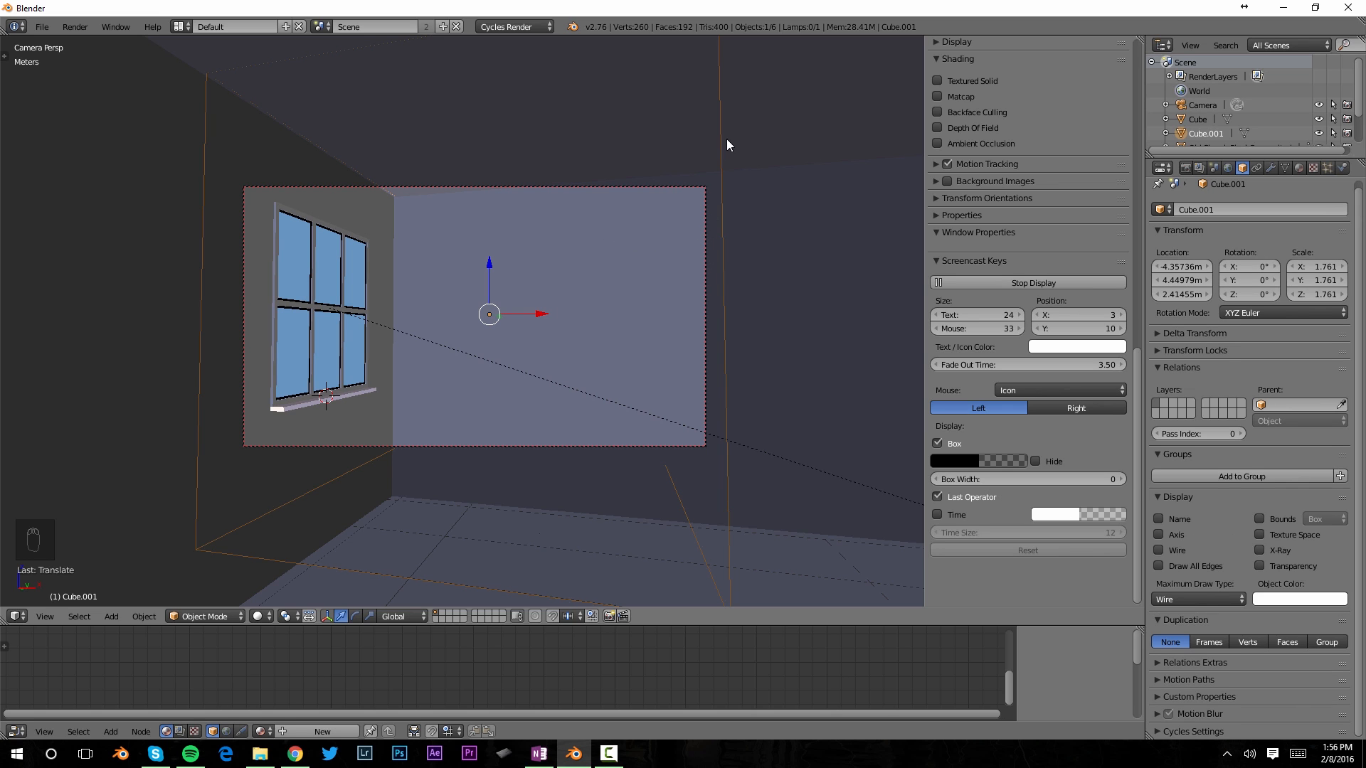
Flatten the wireframe cube along the Z axis to a scale of about 1.18.
{"action": "key", "text": "s"}
{"action": "key", "text": "z"}
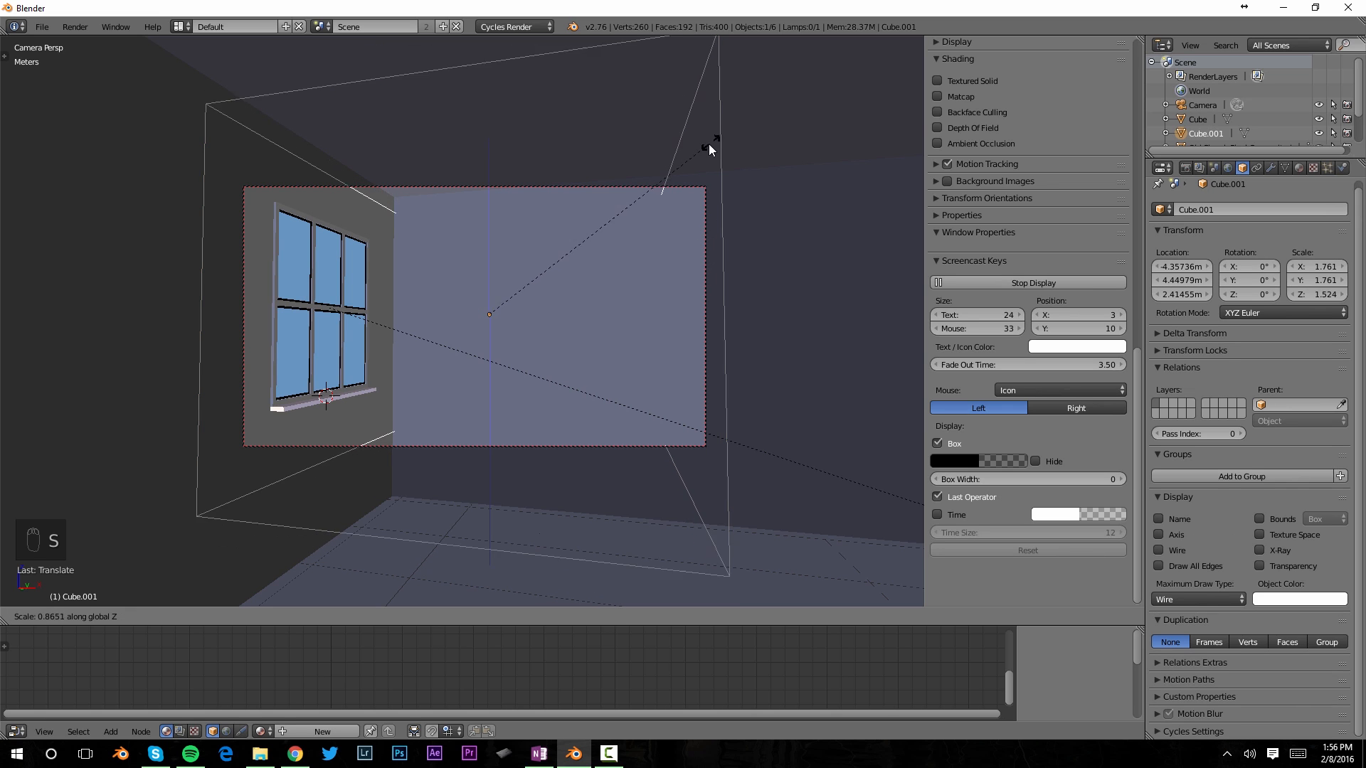
{"action": "left_click", "coordinate": [663, 182]}
{"action": "scroll", "coordinate": [570, 296], "scroll_direction": "up", "scroll_amount": 3}
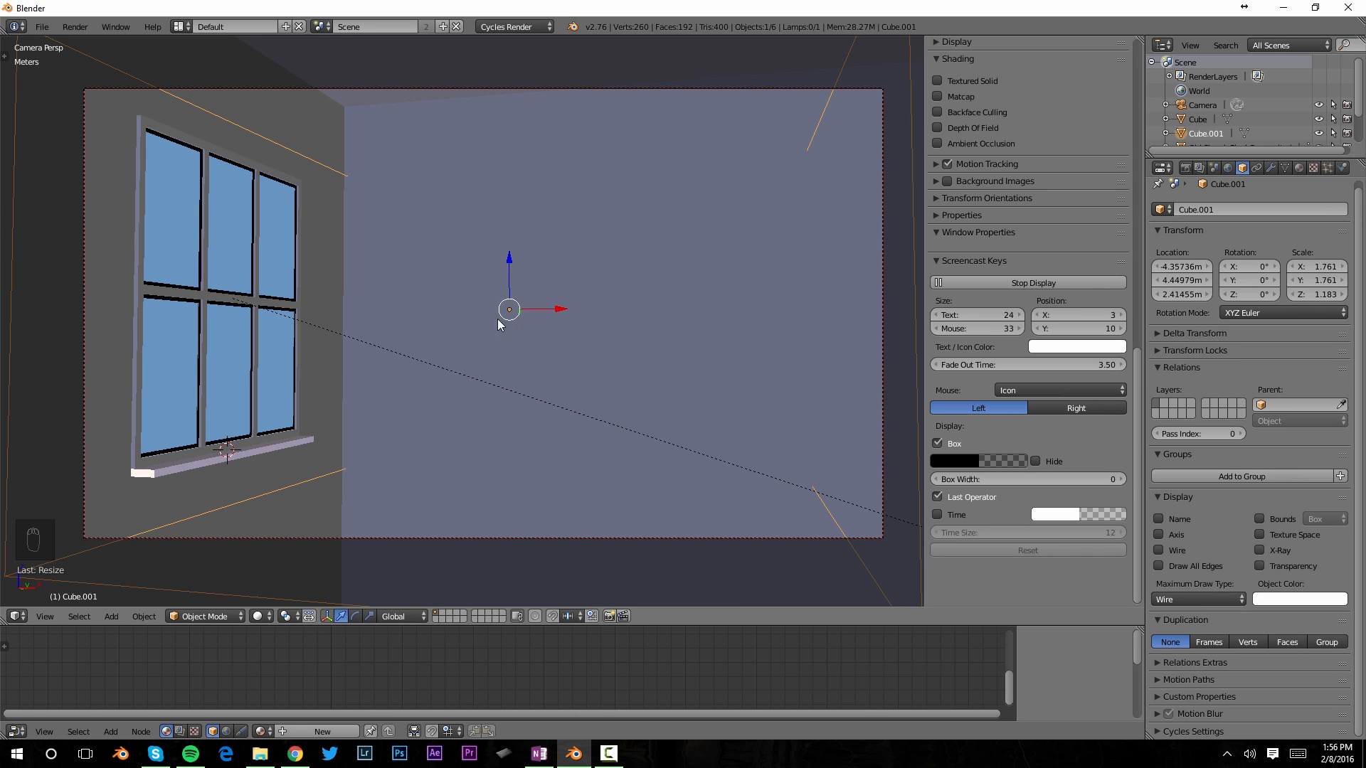
Widen the wireframe cube along X to a scale of about 2.26 and shift it along X to about -4.03 m.
{"action": "key", "text": "g"}
{"action": "key", "text": "x"}
{"action": "left_click", "coordinate": [559, 306]}
{"action": "key", "text": "s"}
{"action": "key", "text": "x"}
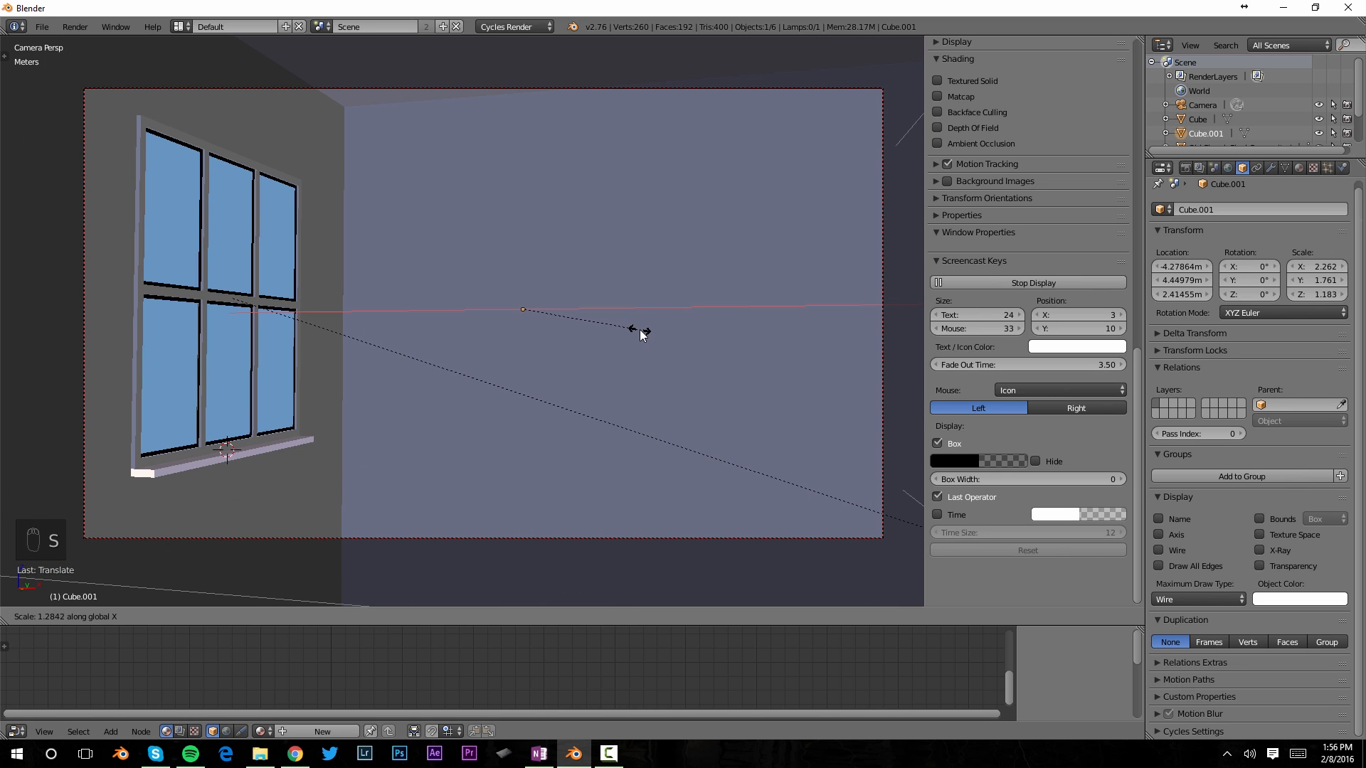
{"action": "left_click", "coordinate": [639, 330]}
{"action": "key", "text": "g"}
{"action": "key", "text": "x"}
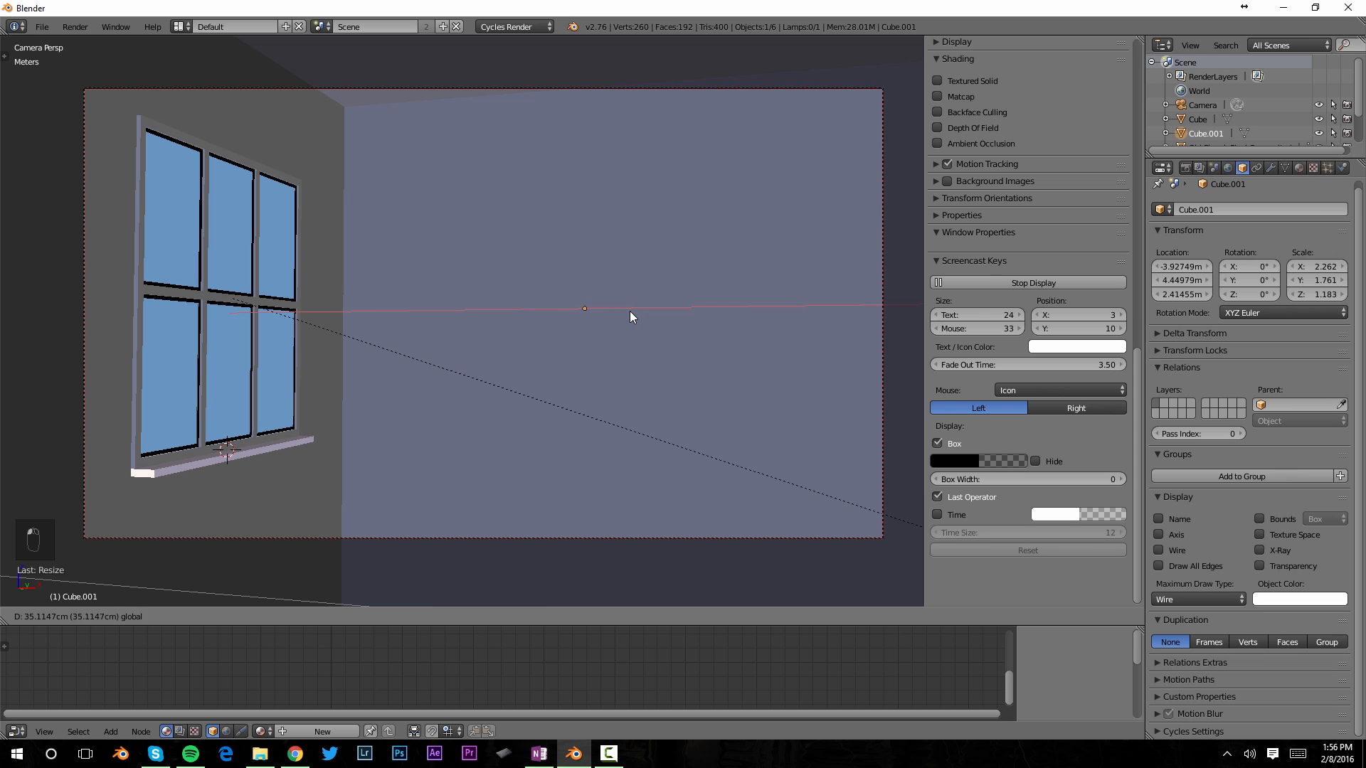
{"action": "left_click", "coordinate": [597, 311]}
{"action": "scroll", "coordinate": [548, 313], "scroll_direction": "down", "scroll_amount": 2}
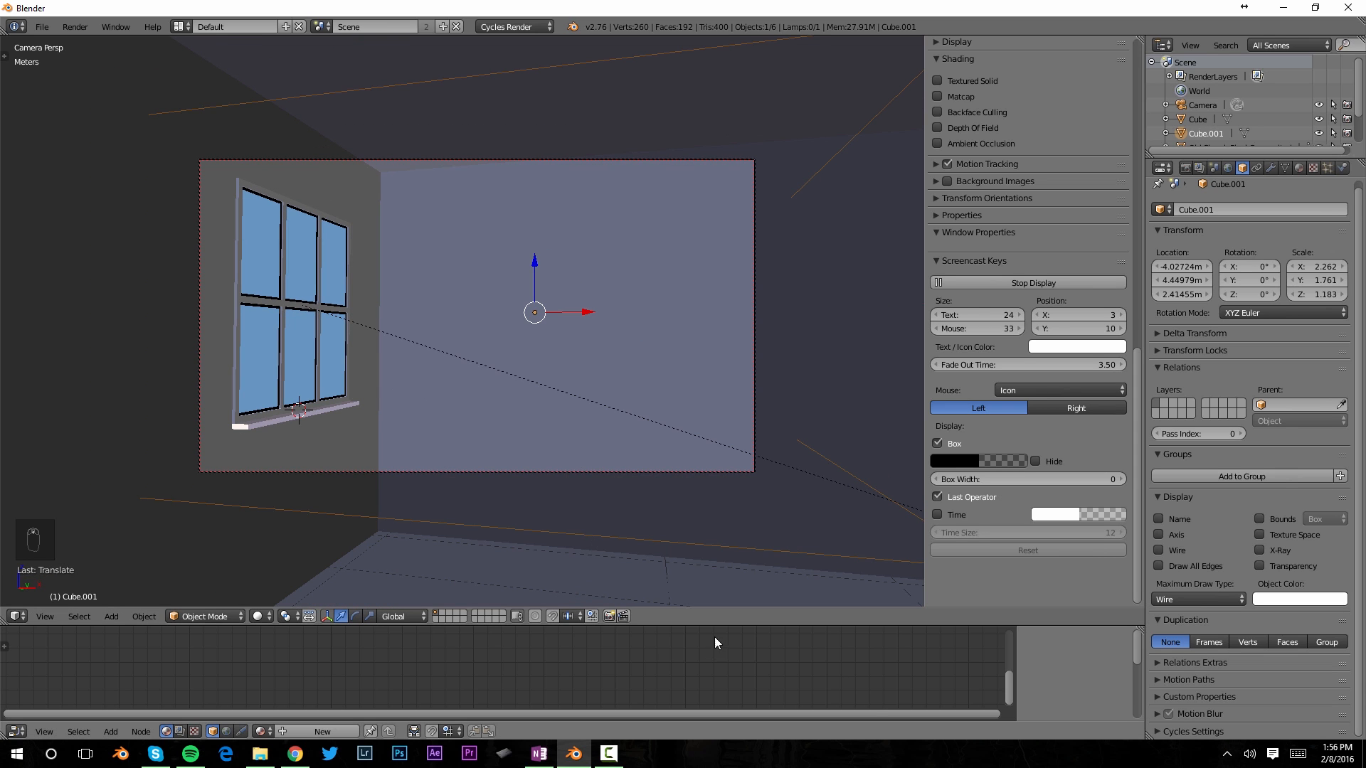
Enlarge the node editor and create a new material for the wireframe cube.
{"action": "left_click_drag", "start_coordinate": [731, 627], "coordinate": [747, 396]}
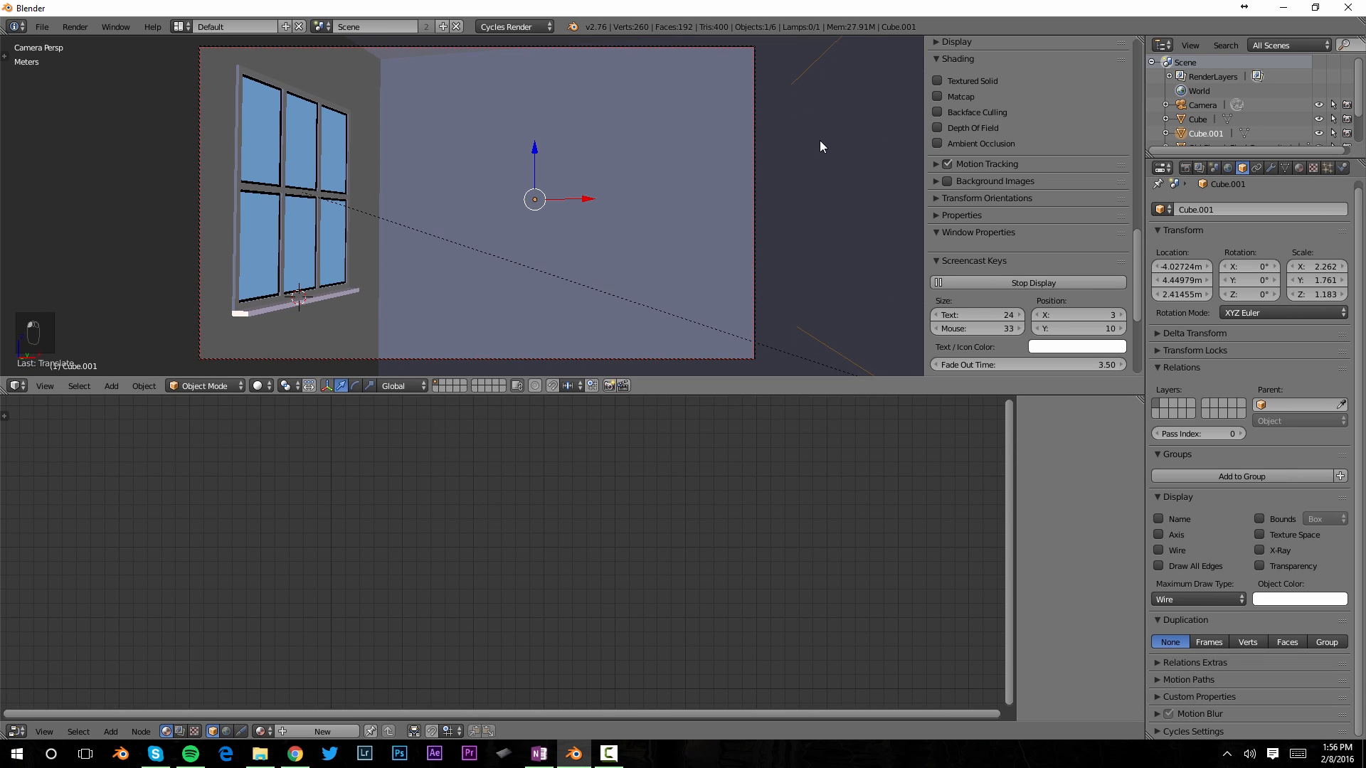
{"action": "key", "text": "n"}
{"action": "left_click", "coordinate": [320, 732]}
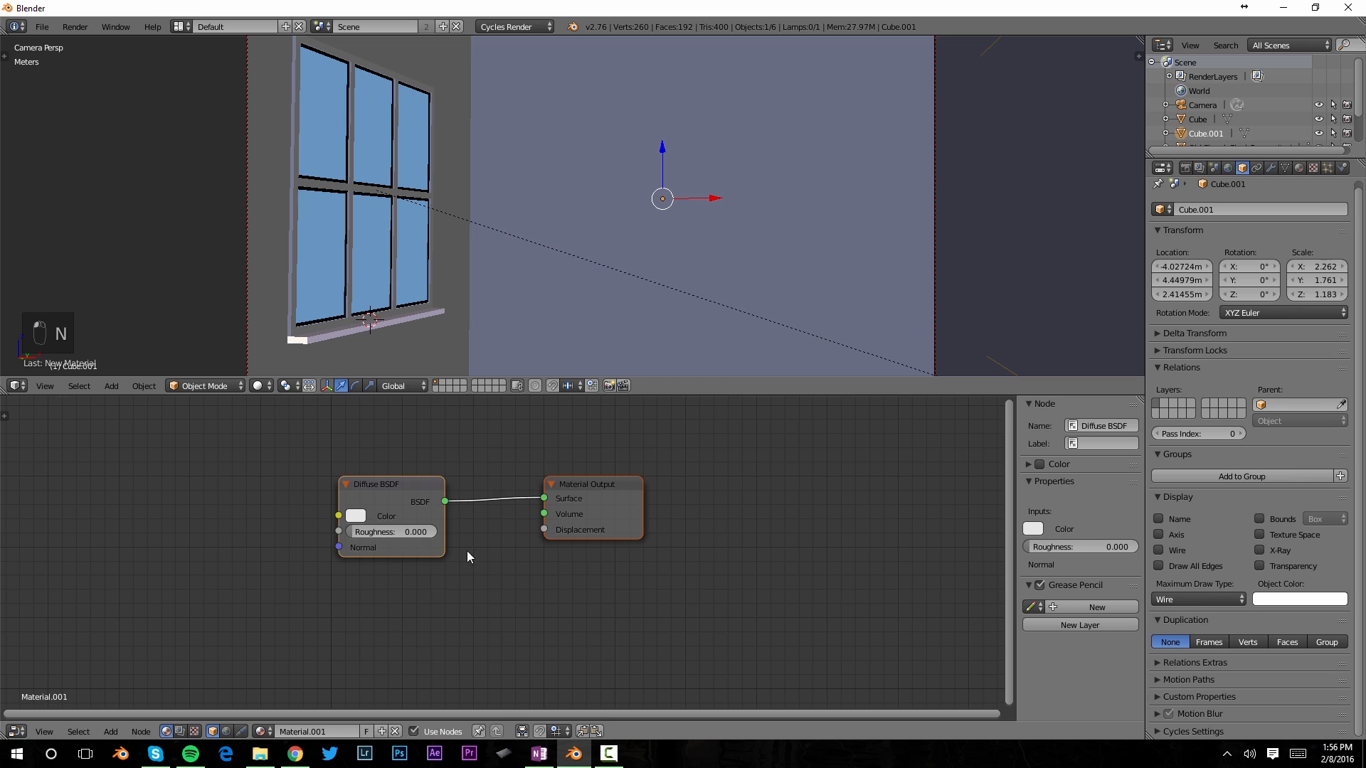
Replace the Diffuse BSDF with a Volume Scatter shader and connect it to the Material Output's Volume input.
{"action": "left_click", "coordinate": [388, 489]}
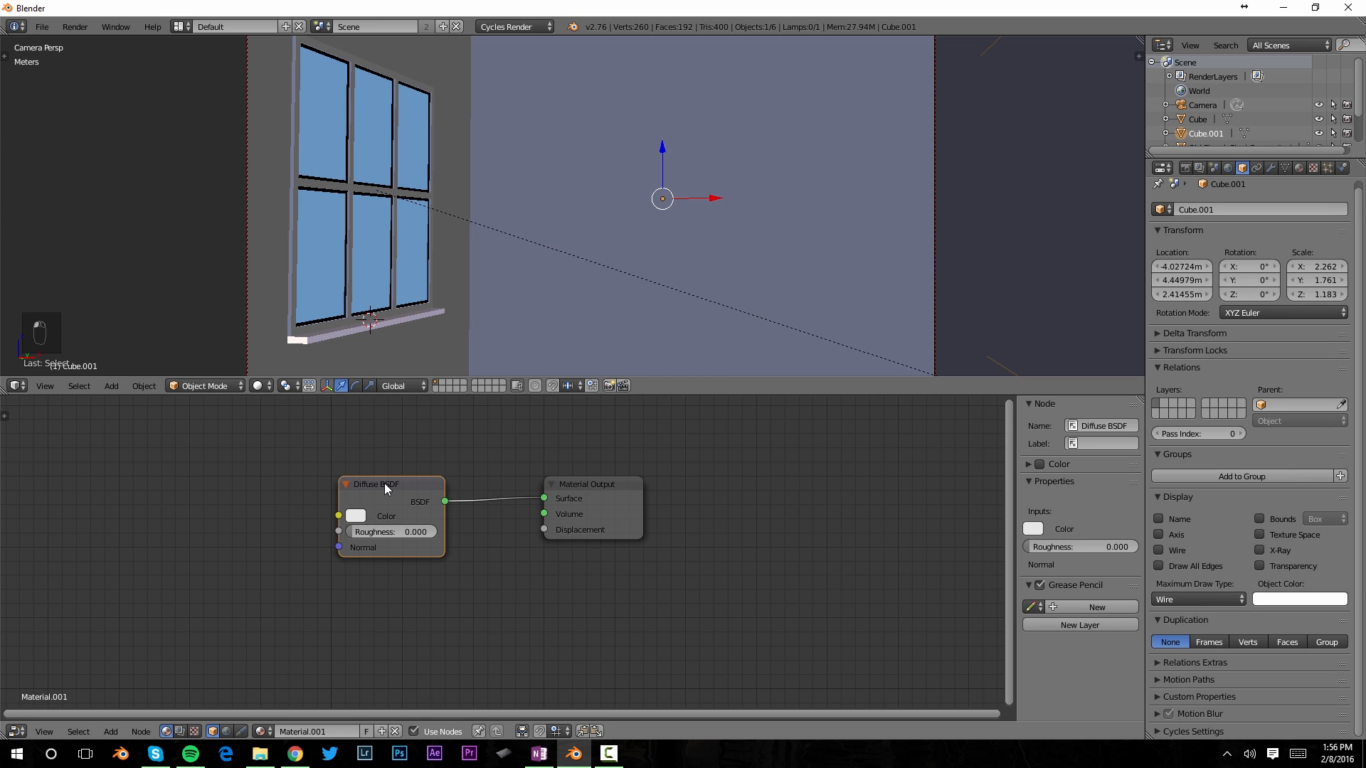
{"action": "key", "text": "shift+s"}
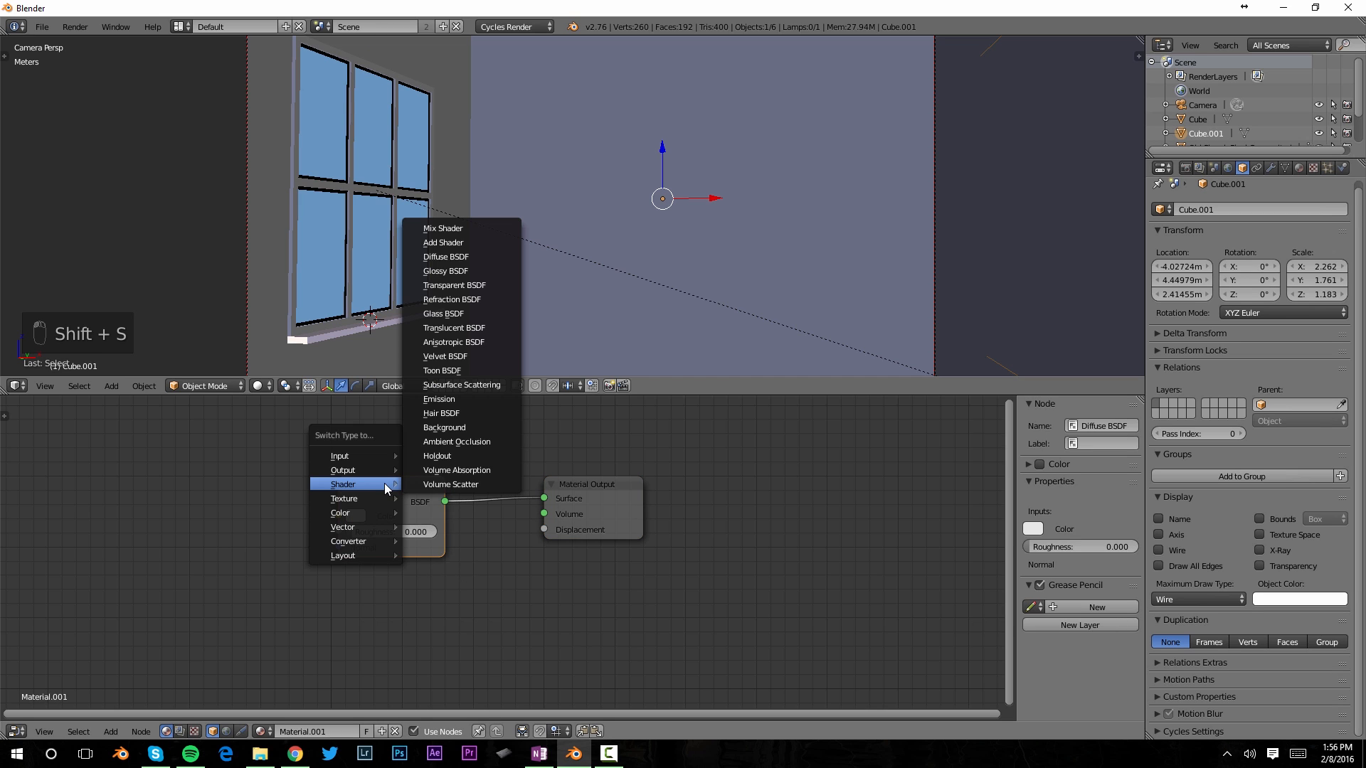
{"action": "left_click", "coordinate": [462, 484]}
{"action": "left_click_drag", "start_coordinate": [370, 485], "coordinate": [297, 467]}
{"action": "left_click_drag", "start_coordinate": [545, 497], "coordinate": [542, 514]}
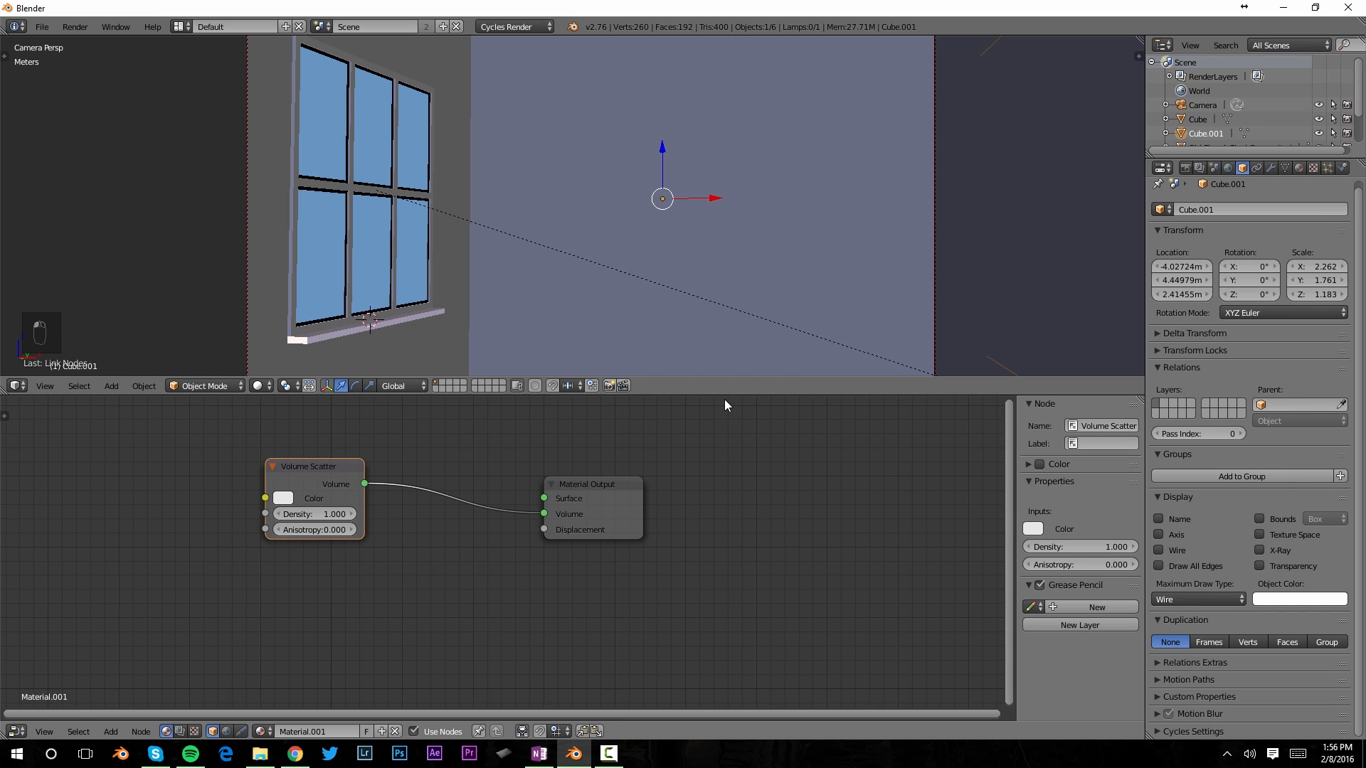
Enlarge the 3D view, switch it to rendered shading, and set the Volume Scatter density to 0.1.
{"action": "left_click_drag", "start_coordinate": [719, 396], "coordinate": [719, 505]}
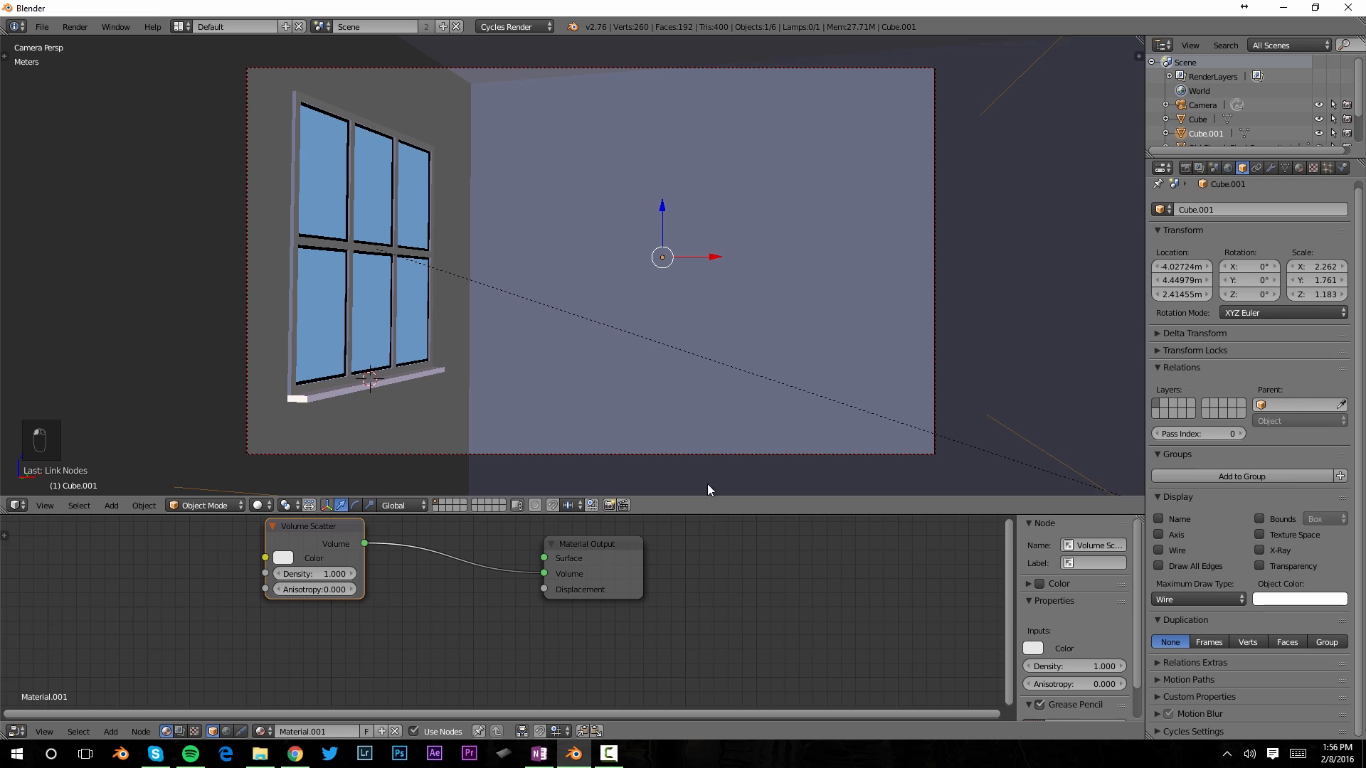
{"action": "key", "text": "shift+z"}
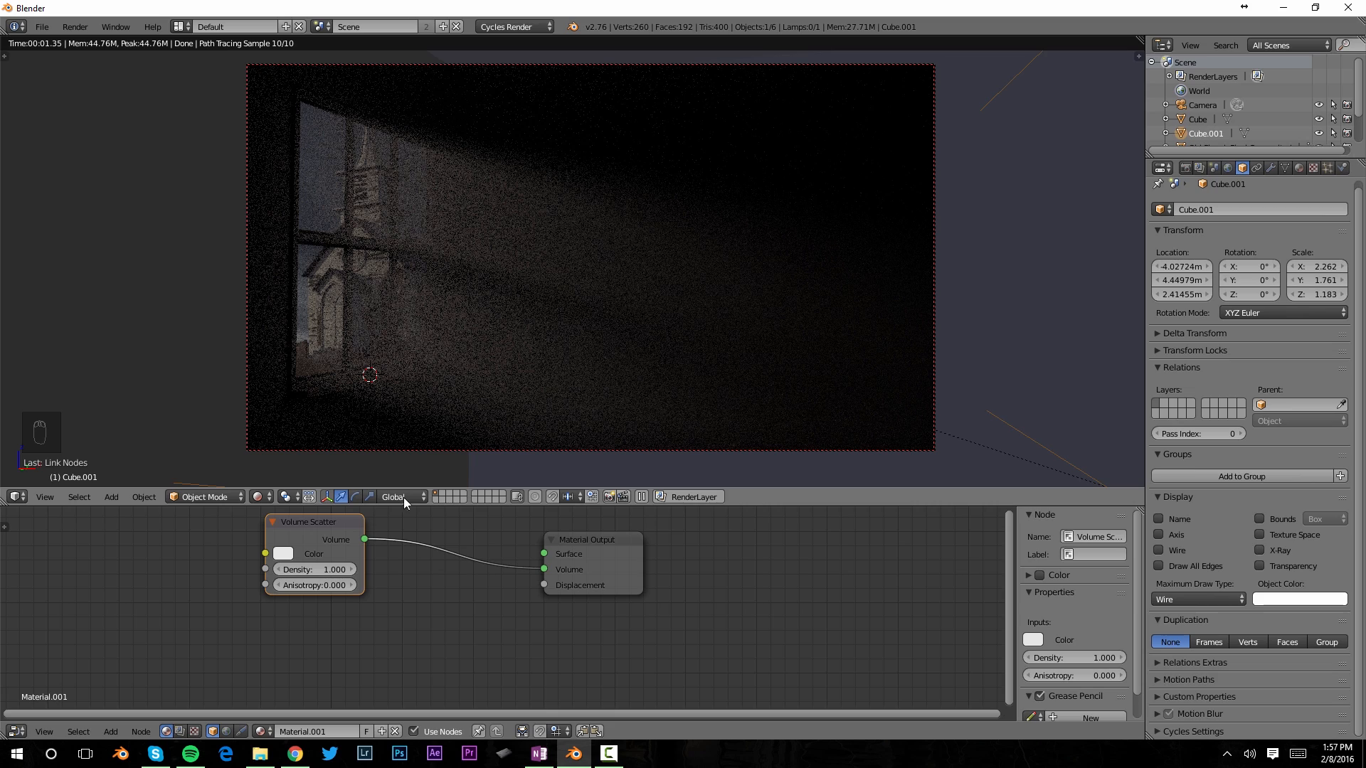
{"action": "left_click", "coordinate": [311, 570]}
{"action": "type", "text": "0.1"}
{"action": "key", "text": "Return"}
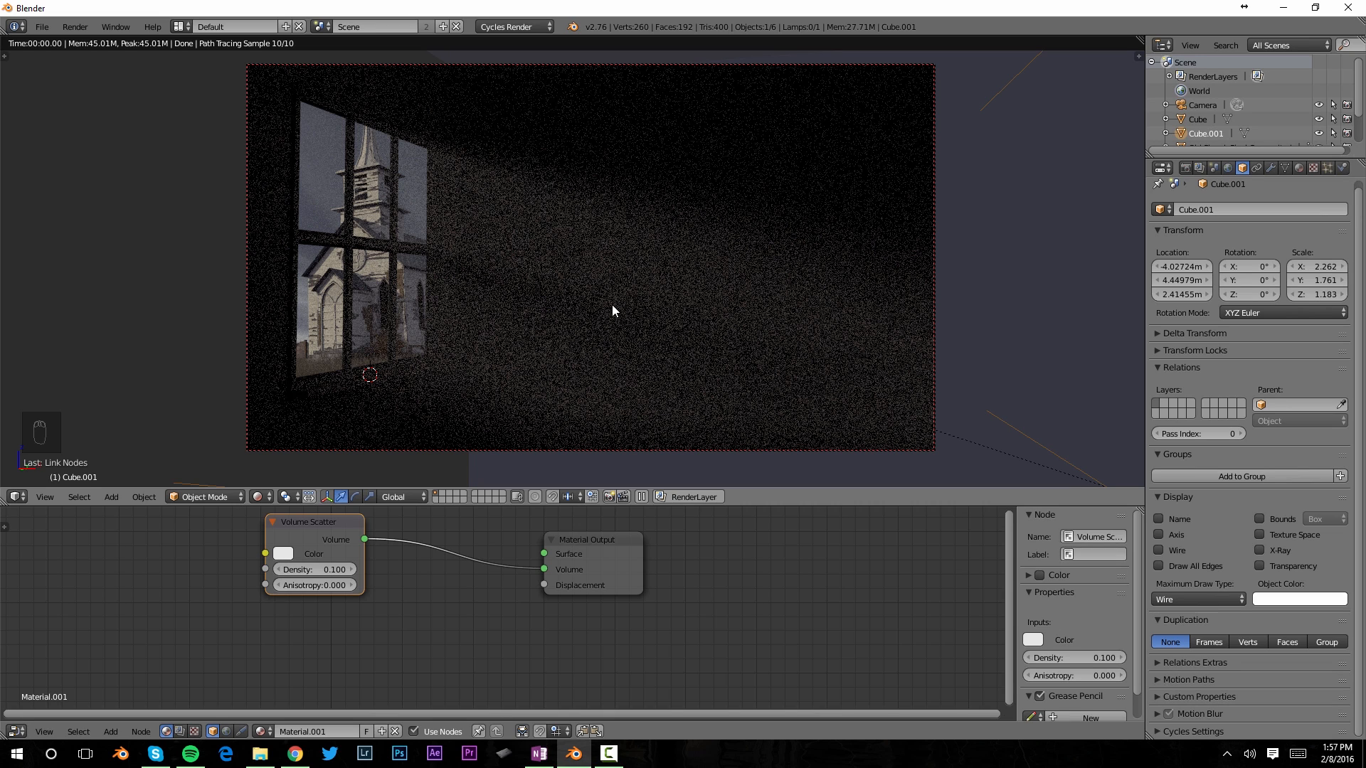
Add a Volume Absorption shader node below the Volume Scatter node.
{"action": "middle_click_drag", "start_coordinate": [430, 611], "coordinate": [459, 617]}
{"action": "key", "text": "shift+a"}
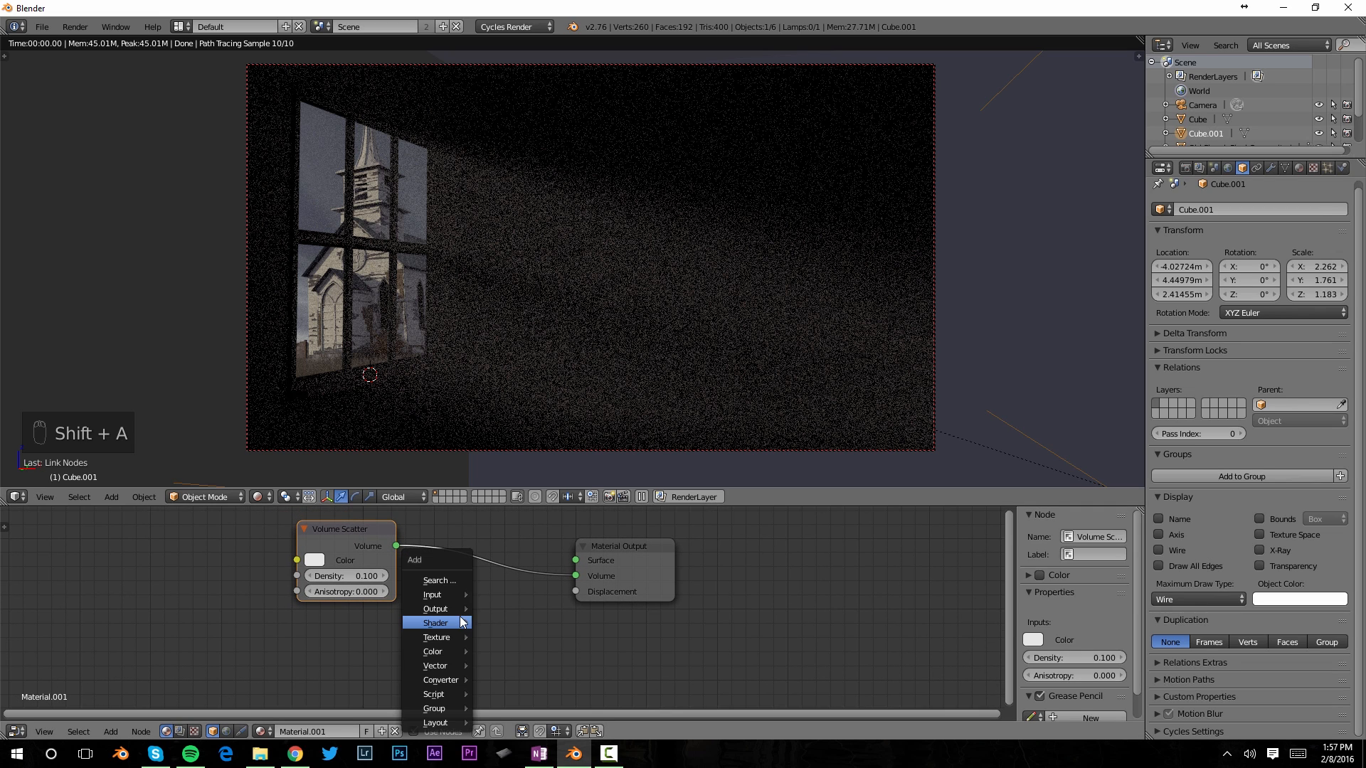
{"action": "mouse_move", "coordinate": [462, 623]}
{"action": "left_click", "coordinate": [552, 606]}
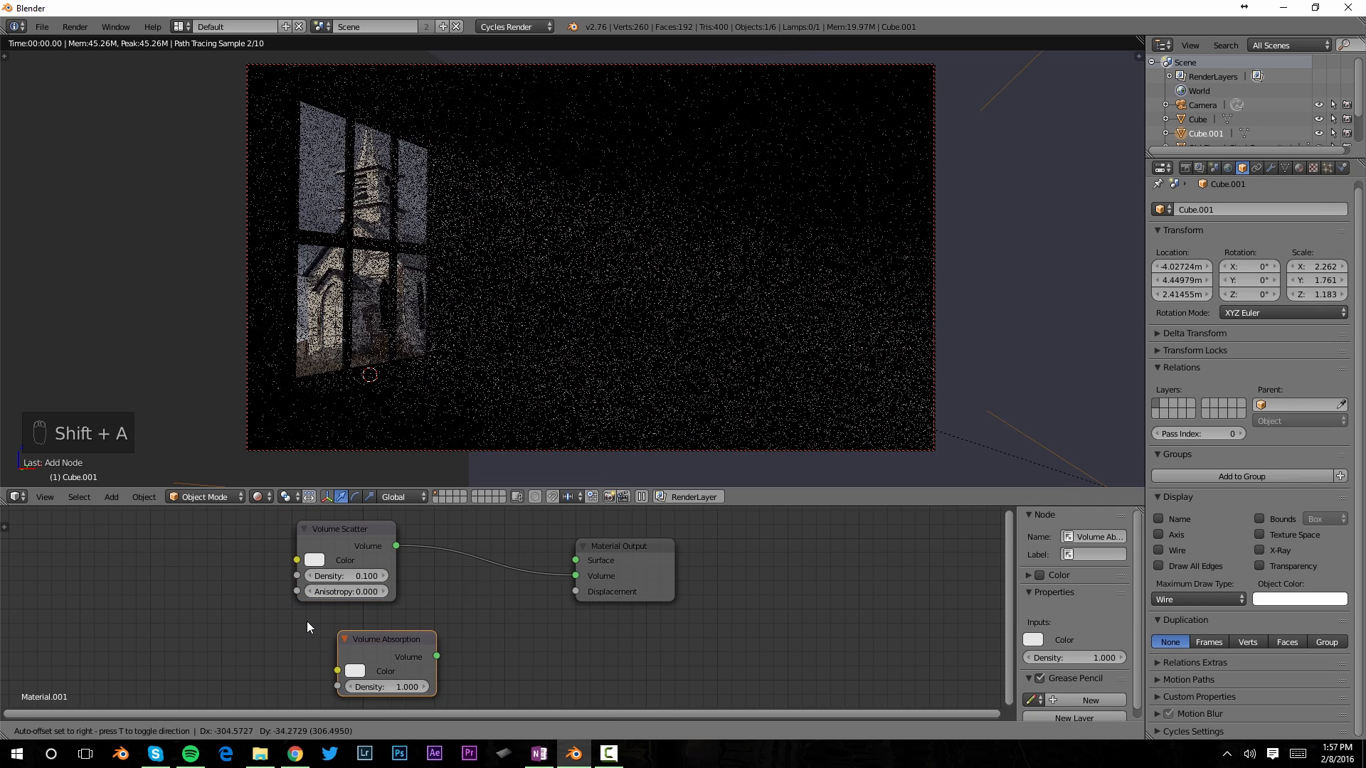
{"action": "left_click", "coordinate": [288, 616]}
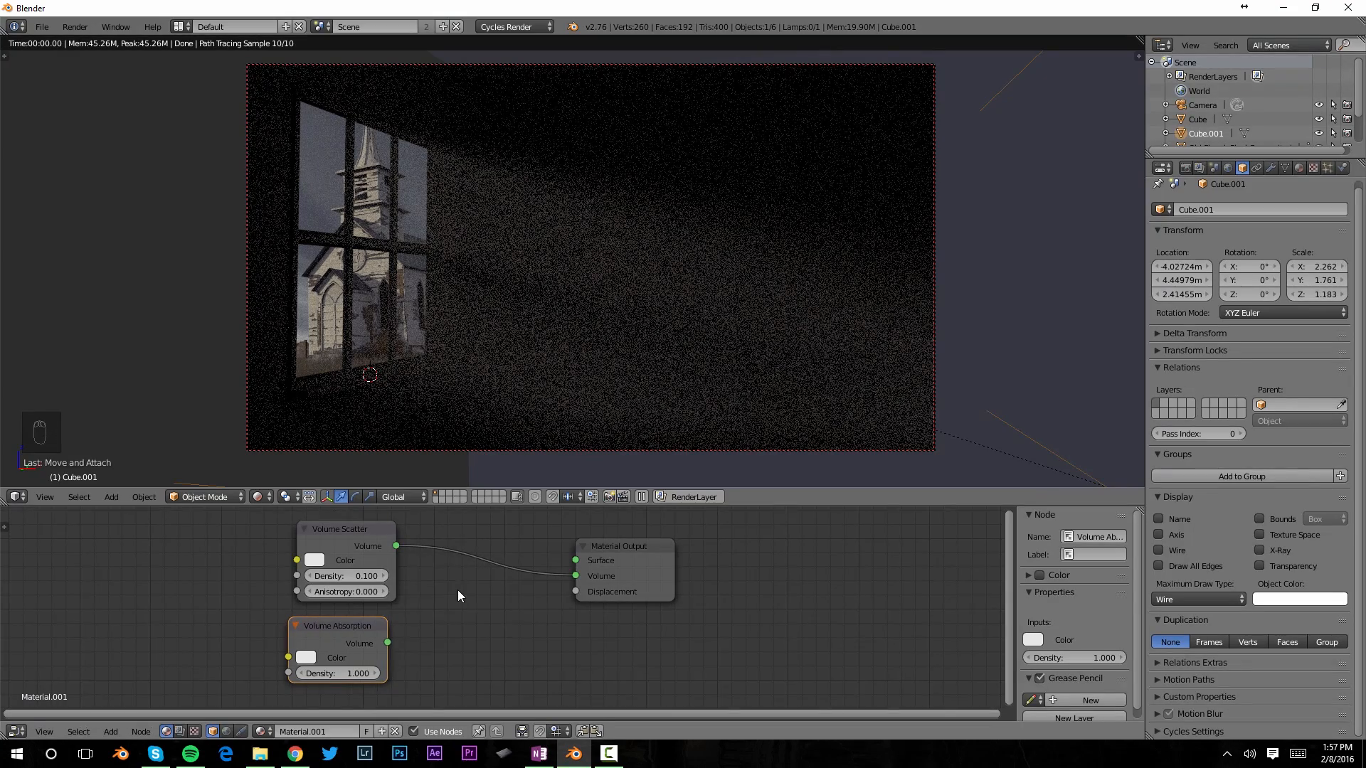
Insert an Add Shader between Volume Scatter and the Material Output, and connect Volume Absorption to its second Shader input.
{"action": "key", "text": "shift+a"}
{"action": "mouse_move", "coordinate": [471, 589]}
{"action": "left_click", "coordinate": [540, 338]}
{"action": "left_click", "coordinate": [450, 587]}
{"action": "left_click_drag", "start_coordinate": [387, 641], "coordinate": [465, 604]}
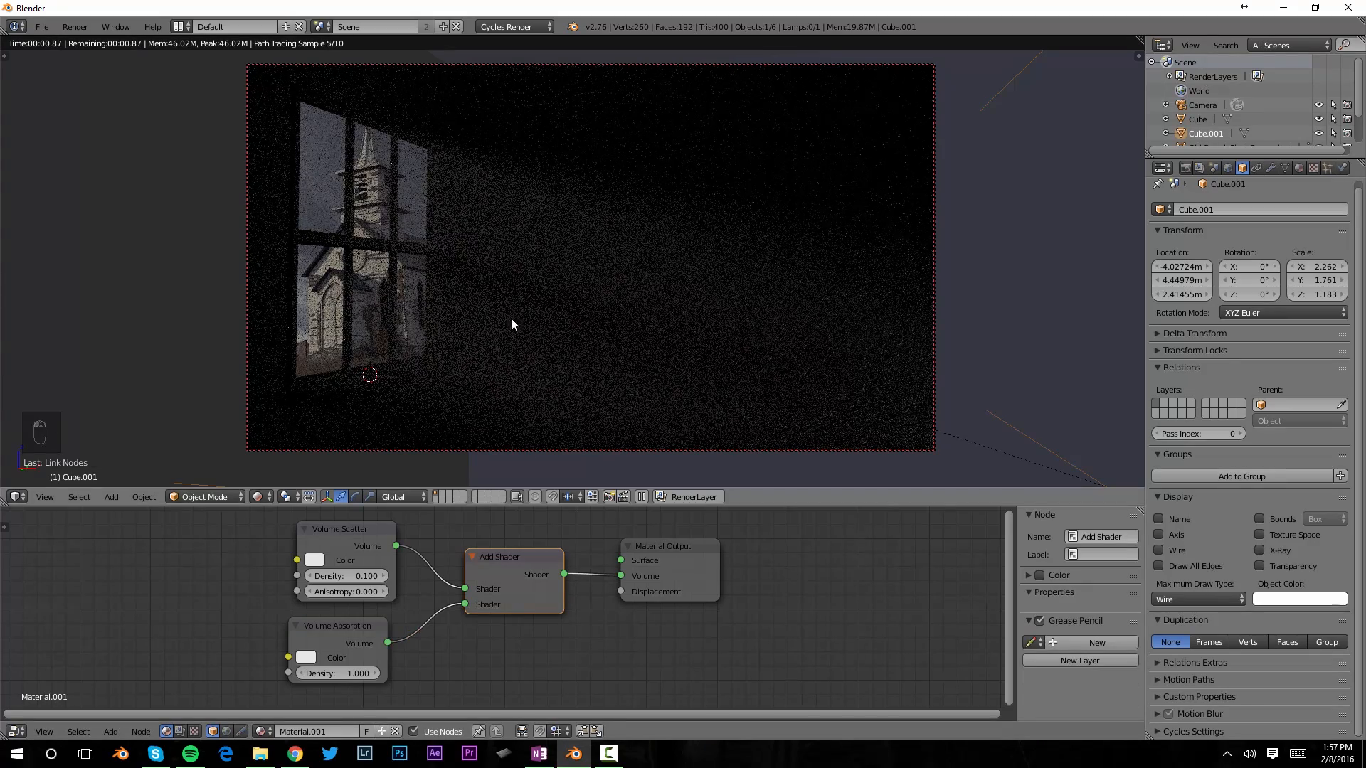
Set the Volume Absorption node's density to 0.1.
{"action": "left_click", "coordinate": [352, 674]}
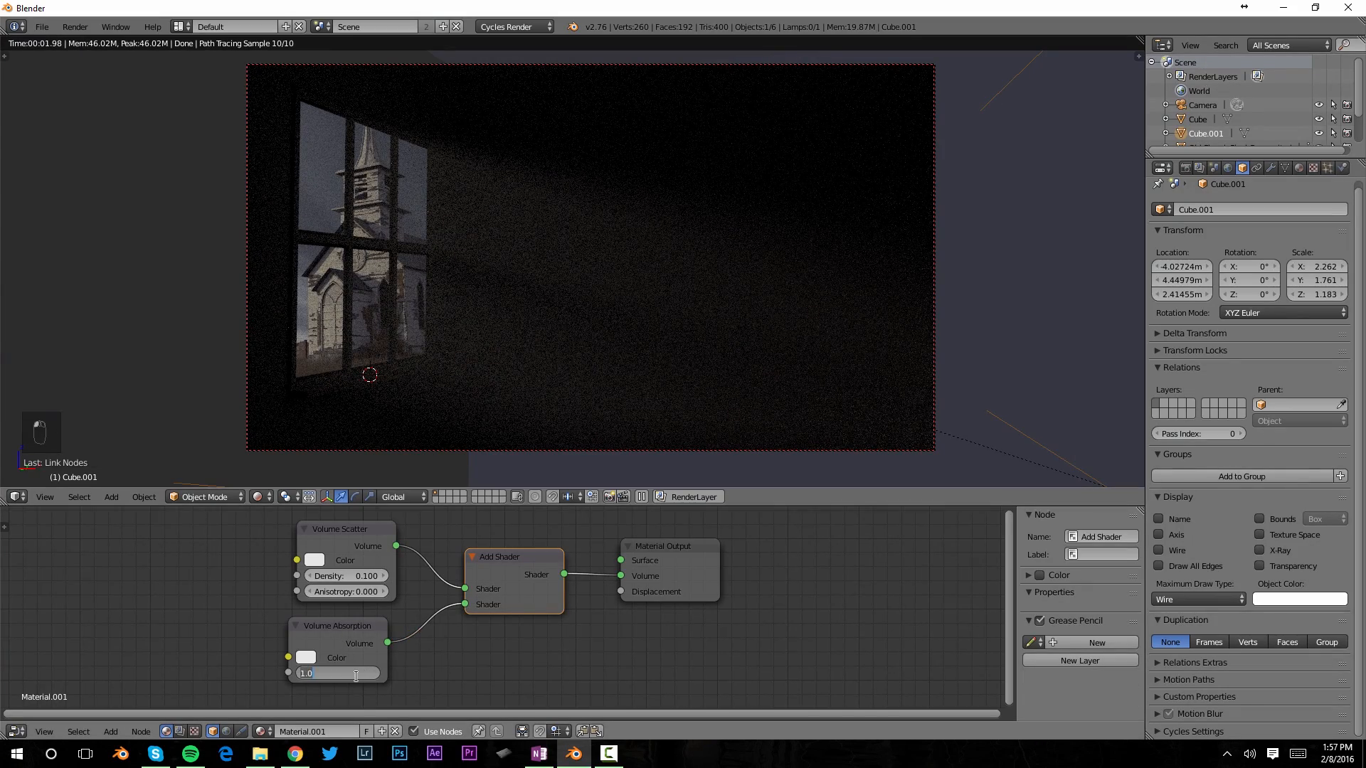
{"action": "type", "text": "0.1"}
{"action": "key", "text": "Return"}
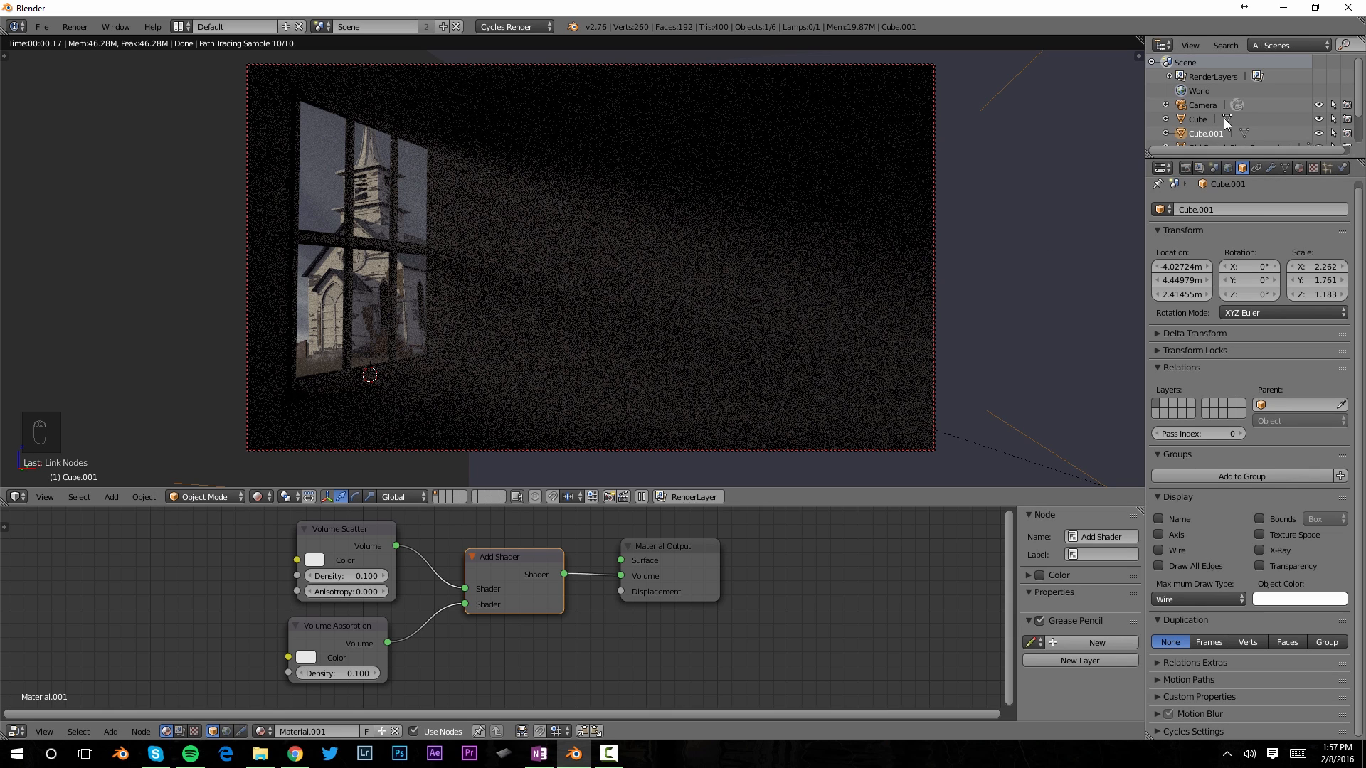
Rename the volumetric cube object Cube.001 as Haze.
{"action": "scroll", "coordinate": [1223, 121], "scroll_direction": "down", "scroll_amount": 2}
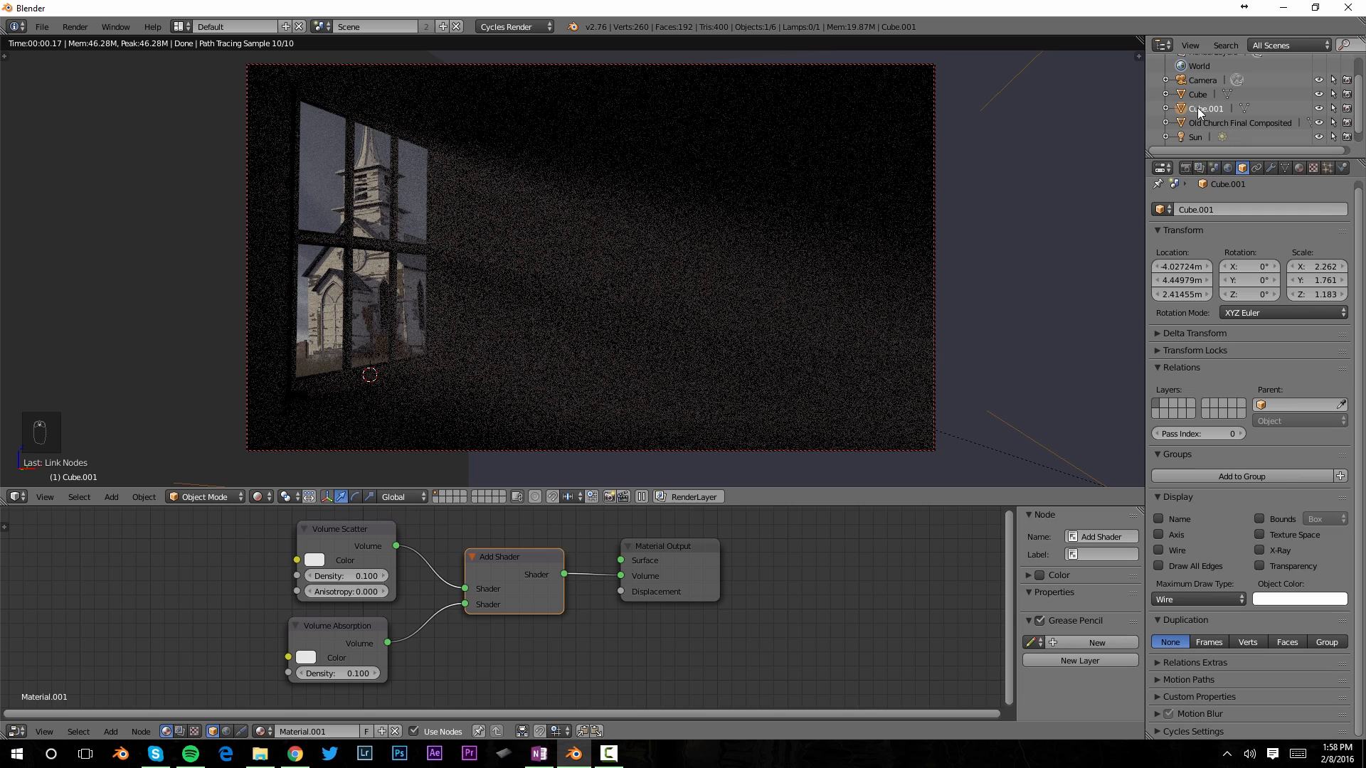
{"action": "double_click", "coordinate": [1199, 110]}
{"action": "type", "text": "Haze"}
{"action": "key", "text": "Return"}
Select the Sun lamp and set its size to 1 cm.
{"action": "scroll", "coordinate": [1227, 128], "scroll_direction": "down", "scroll_amount": 1}
{"action": "left_click", "coordinate": [1196, 124]}
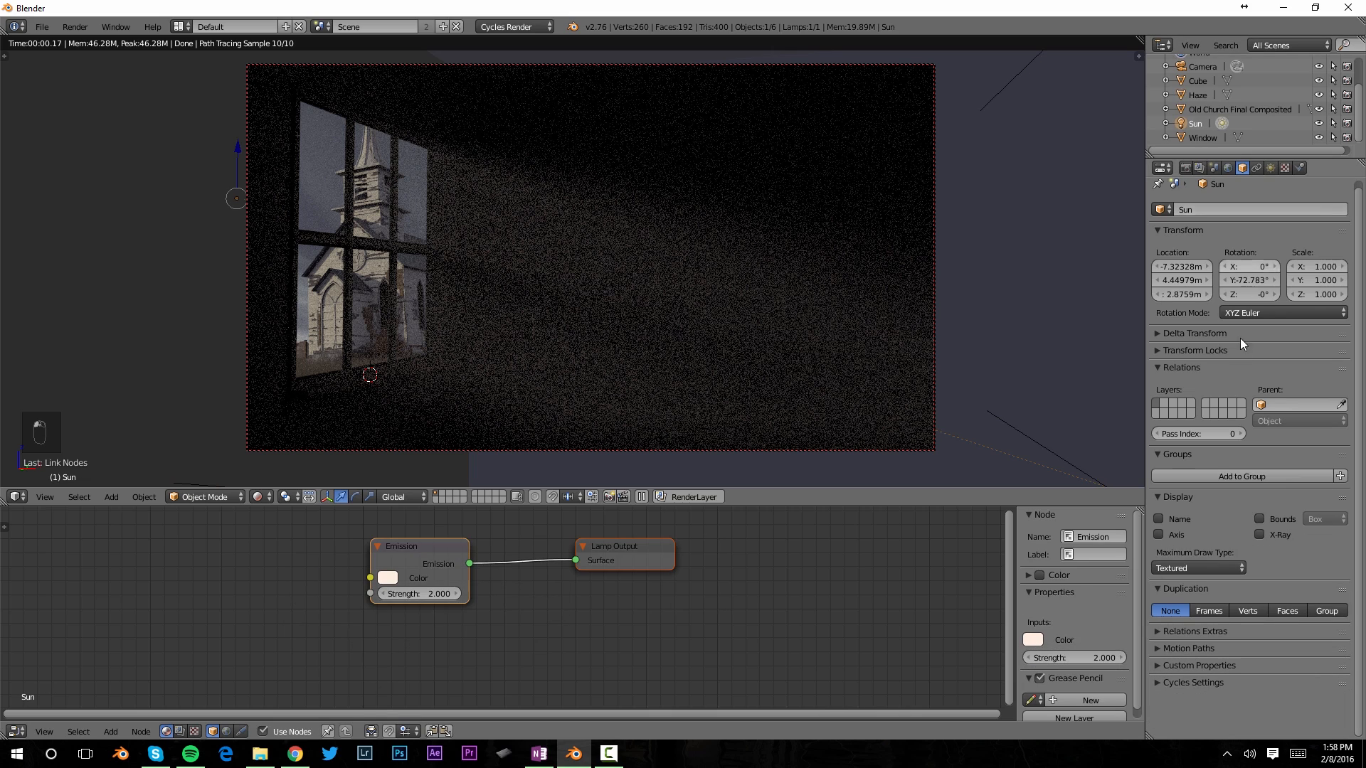
{"action": "left_click", "coordinate": [1270, 167]}
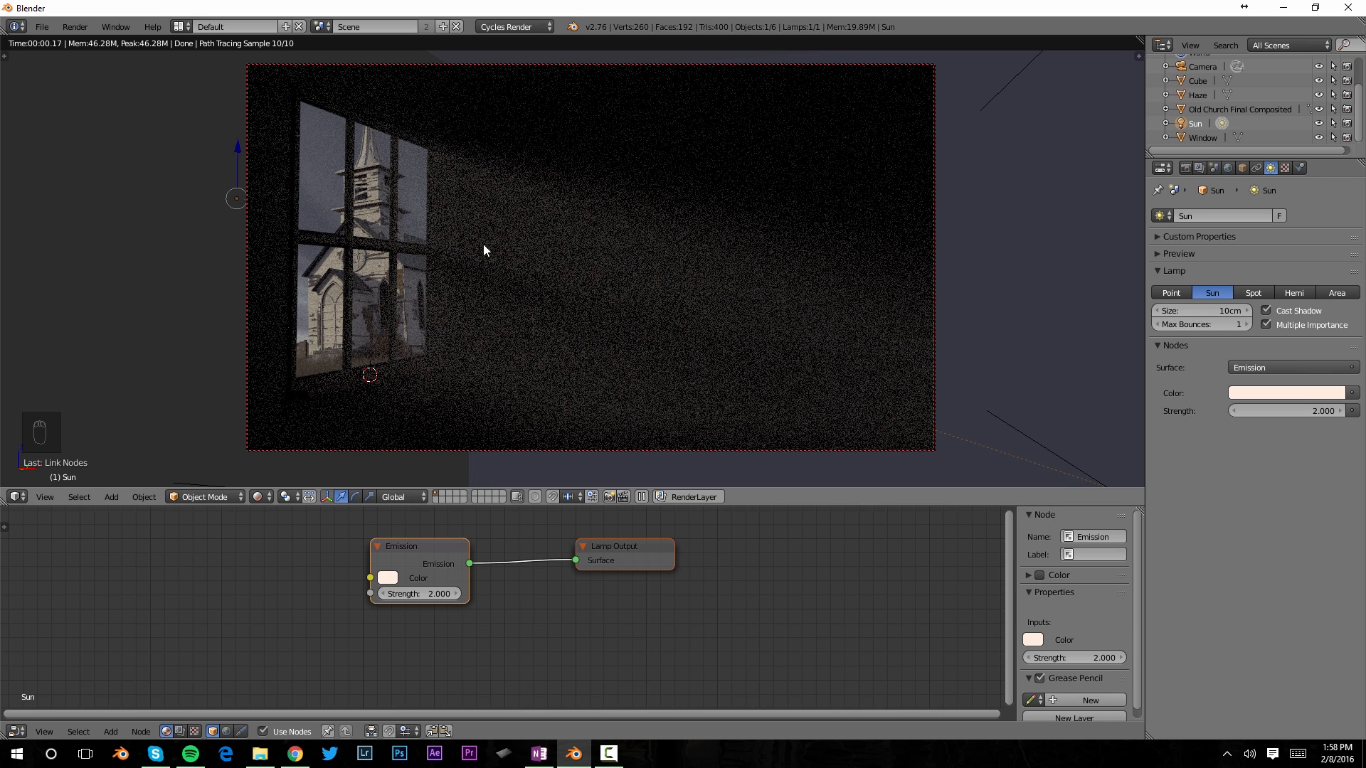
{"action": "left_click", "coordinate": [1205, 314]}
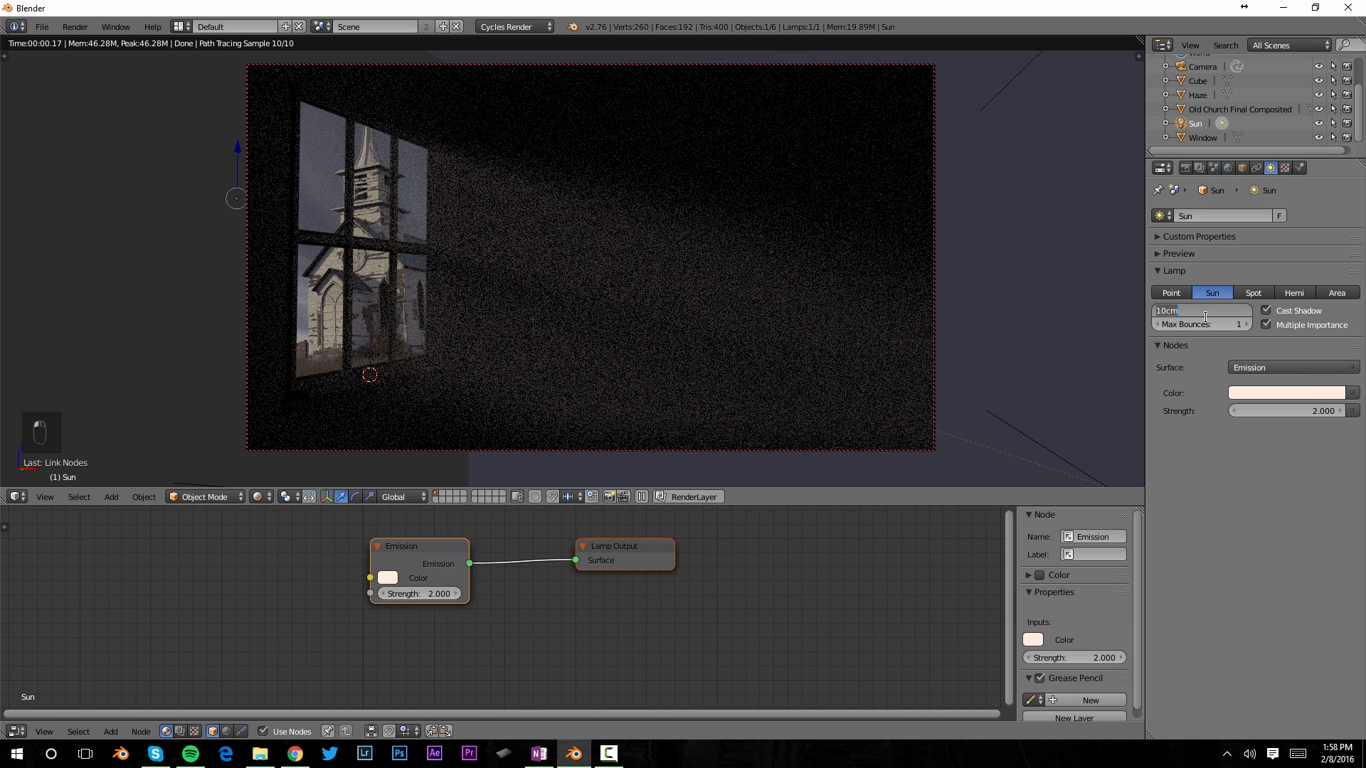
{"action": "type", "text": "1cm"}
{"action": "key", "text": "Return"}
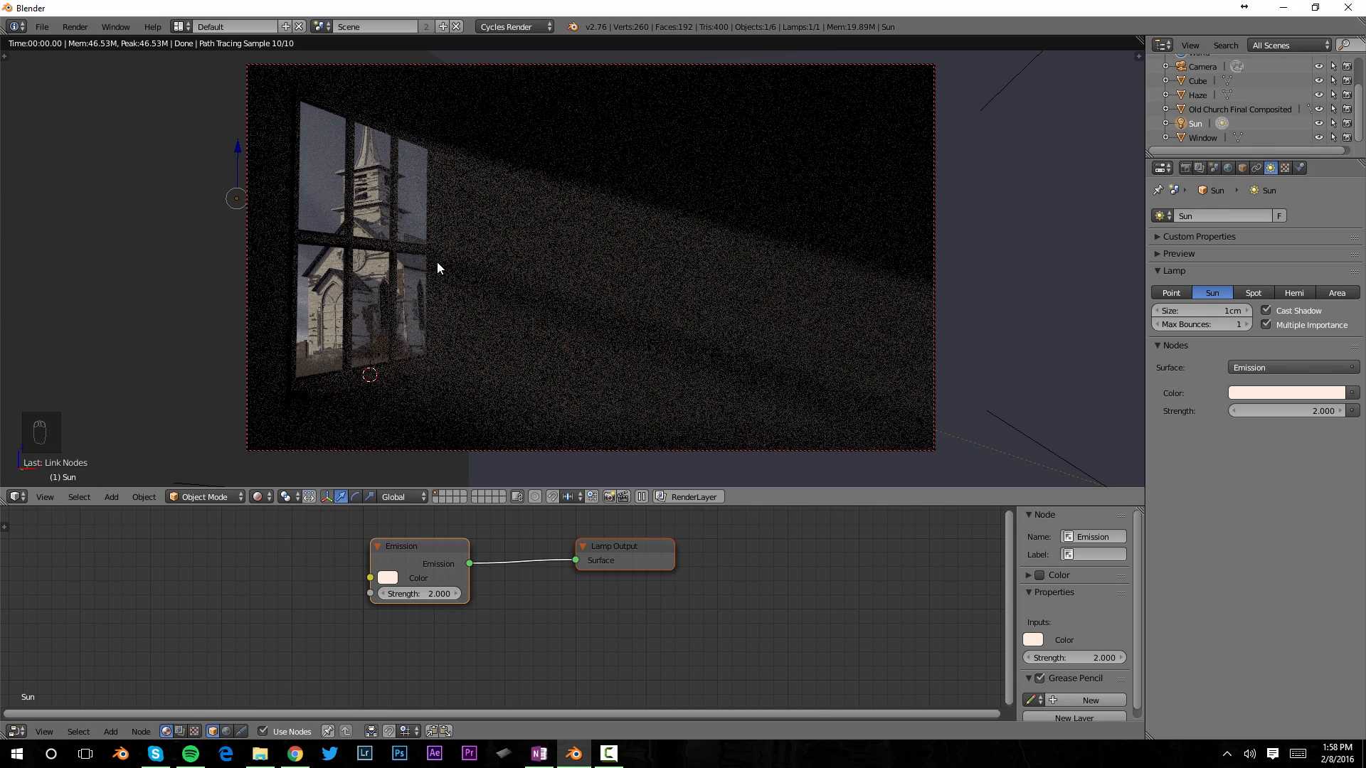
Set the Sun lamp's size to 5 cm for softer ray edges.
{"action": "left_click", "coordinate": [1215, 310]}
{"action": "type", "text": ".0"}
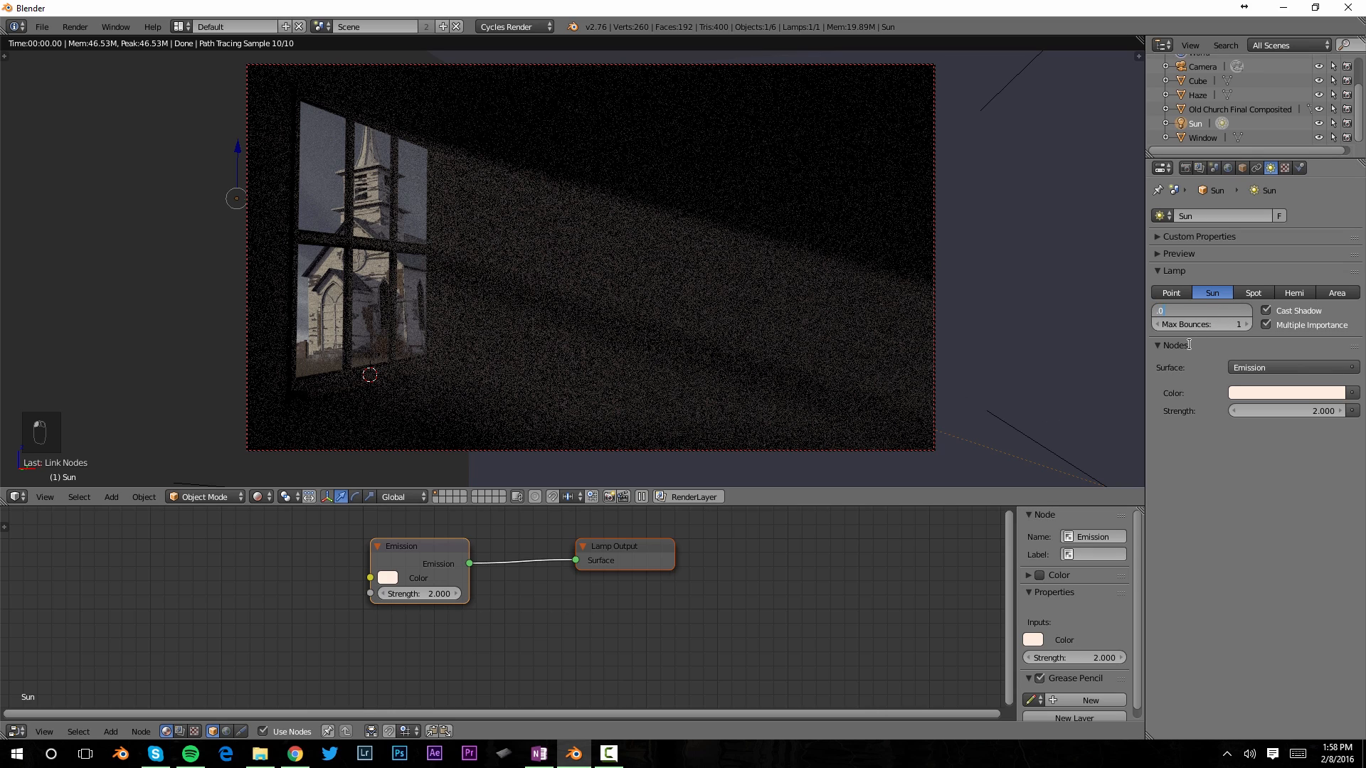
{"action": "type", "text": "5"}
{"action": "key", "text": "Return"}
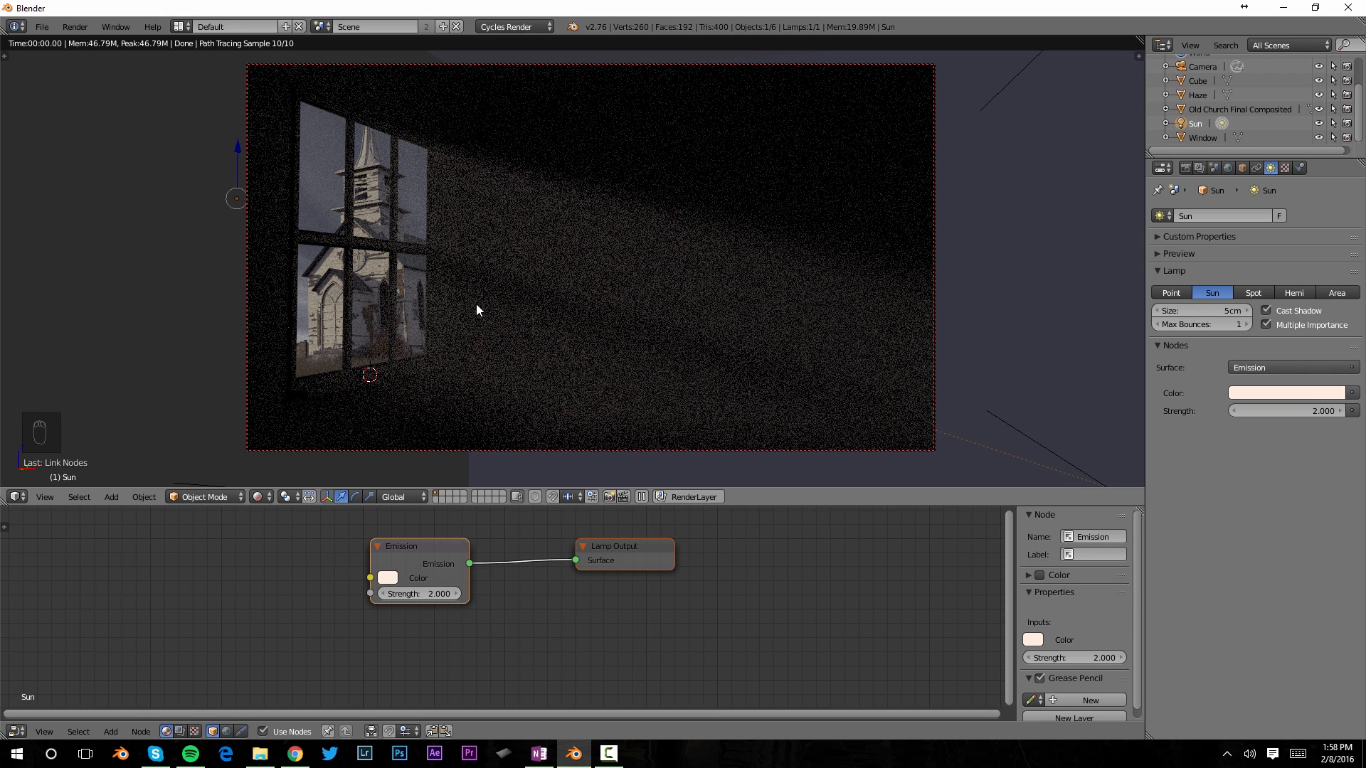
Select the Haze object and set its Volume Scatter anisotropy to 0.6.
{"action": "left_click", "coordinate": [1198, 95]}
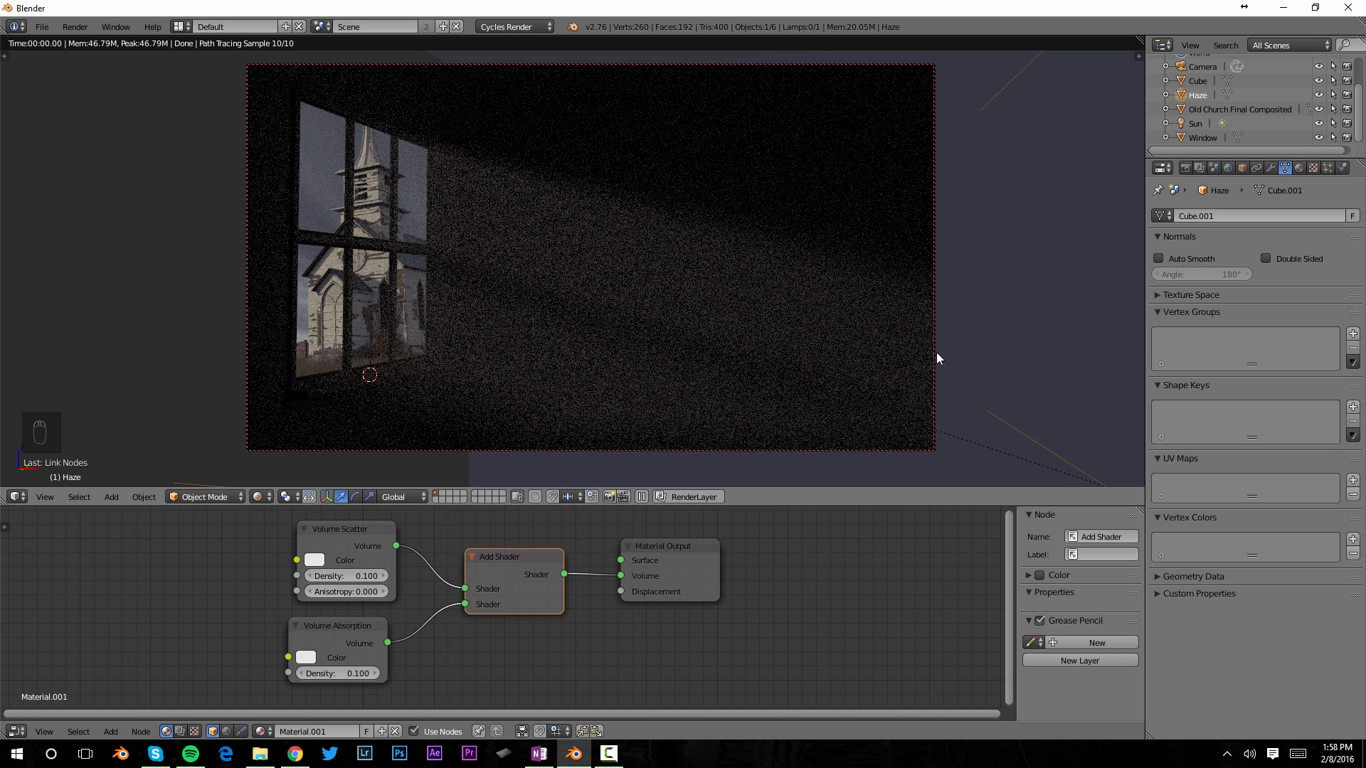
{"action": "left_click", "coordinate": [356, 592]}
{"action": "key", "text": "BackSpace"}
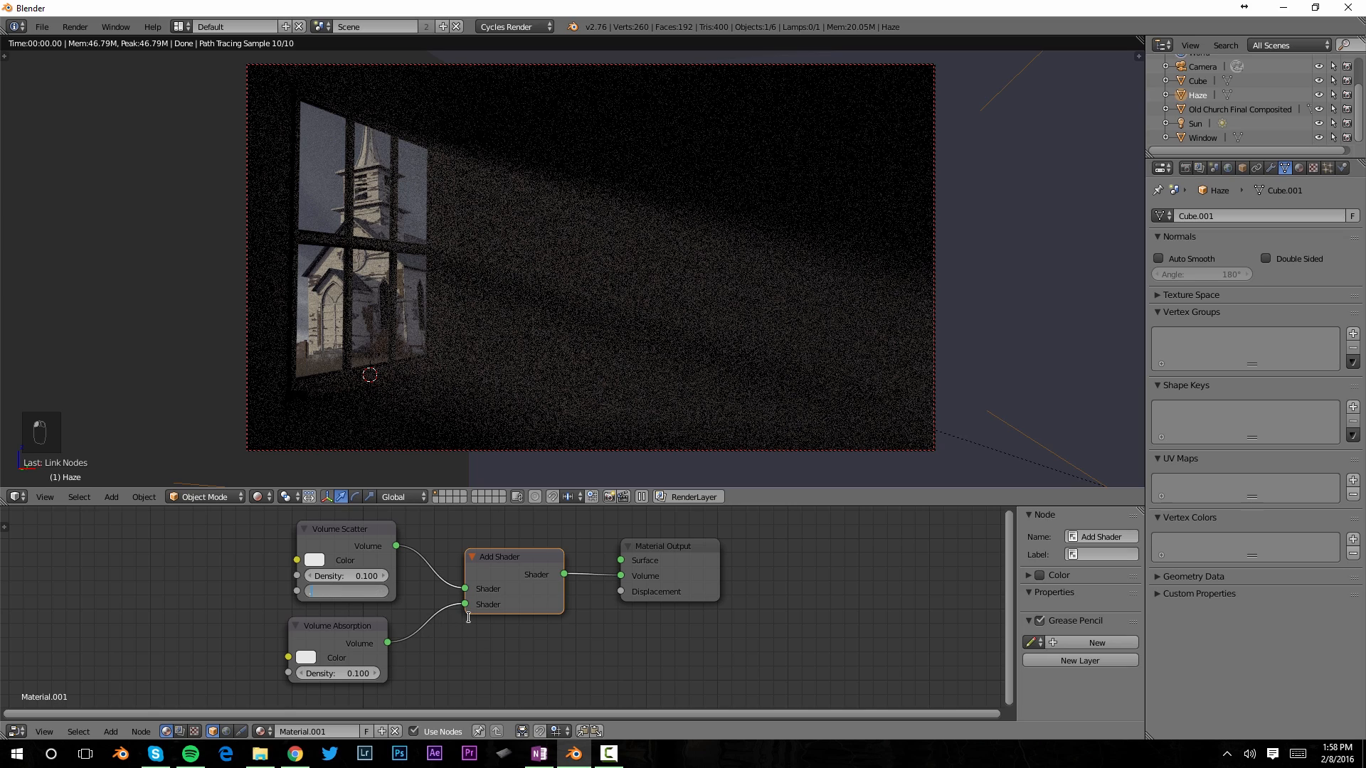
{"action": "type", "text": ".6"}
{"action": "key", "text": "Return"}
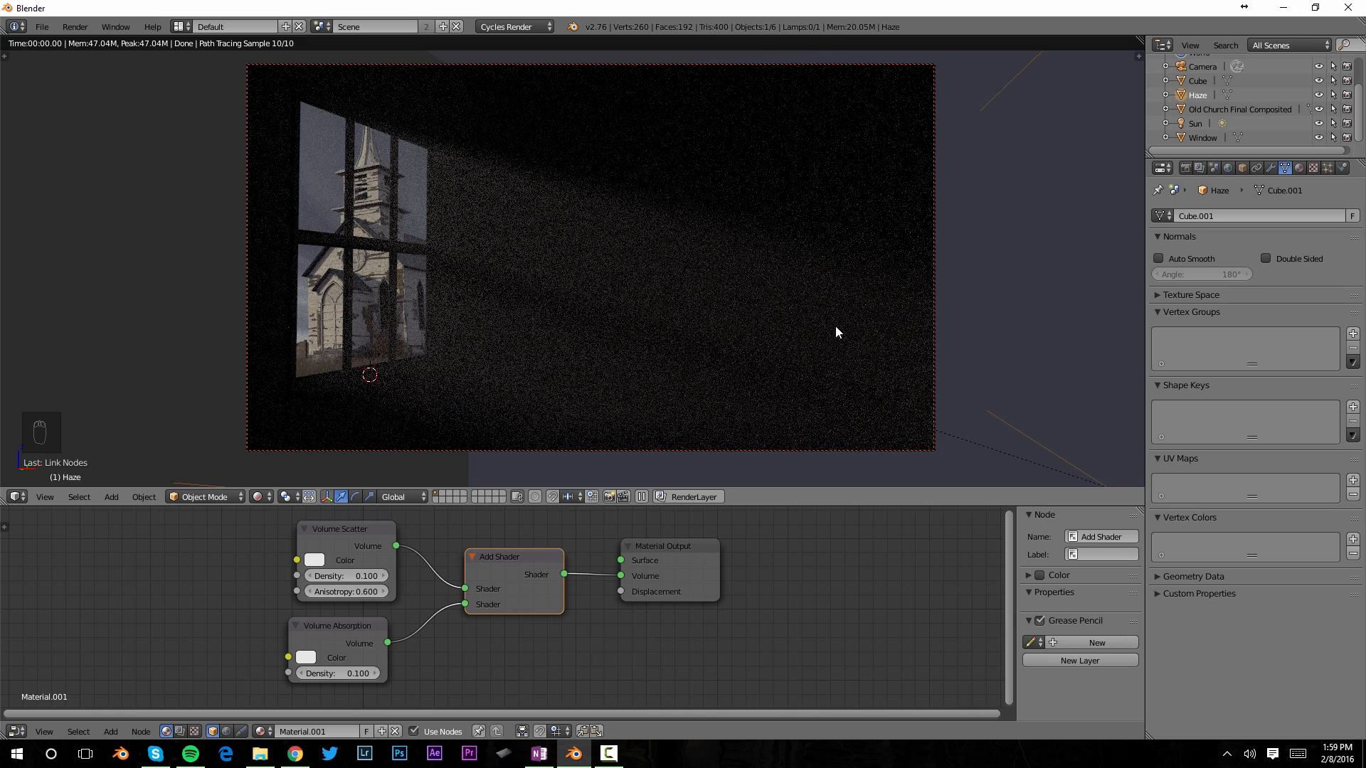
{"action": "middle_click_drag", "start_coordinate": [781, 338], "coordinate": [745, 346], "text": "shift"}
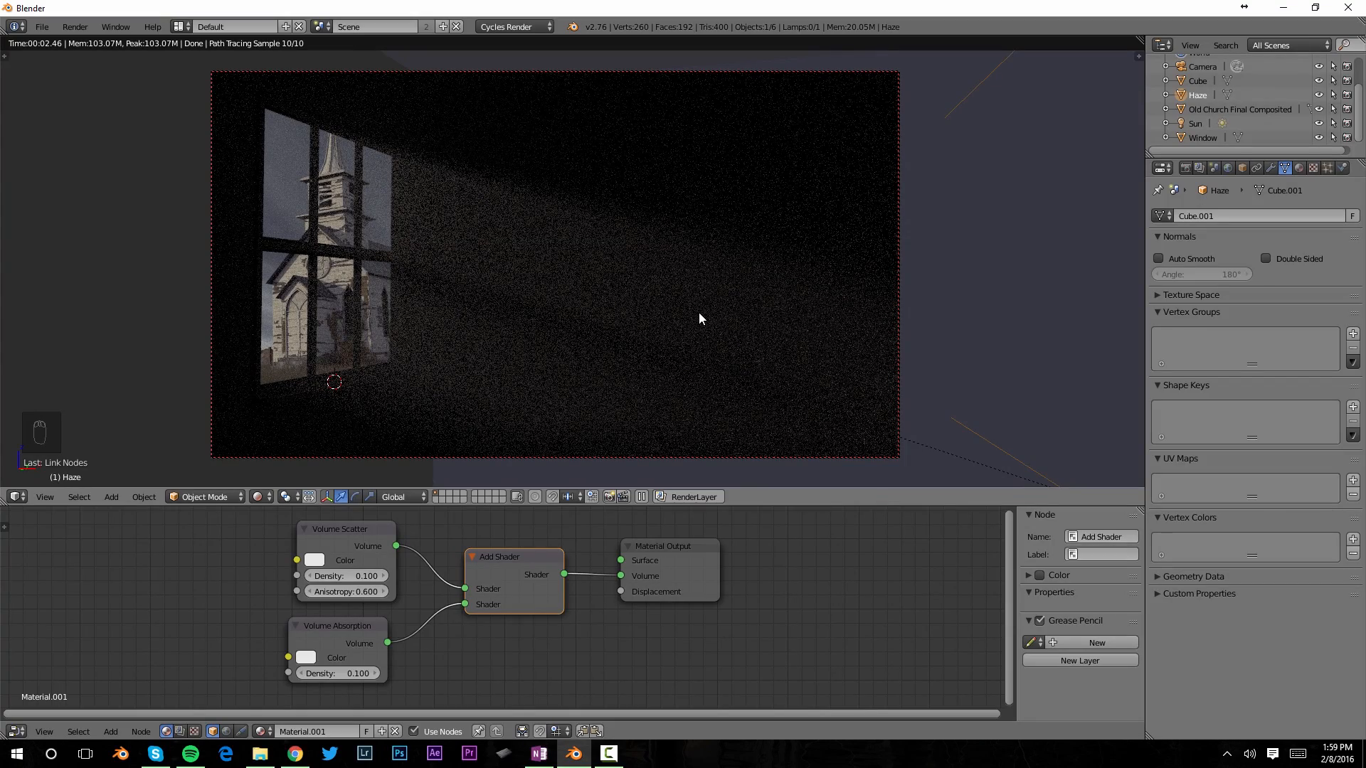
{"action": "middle_click_drag", "start_coordinate": [698, 313], "coordinate": [685, 309], "text": "shift"}
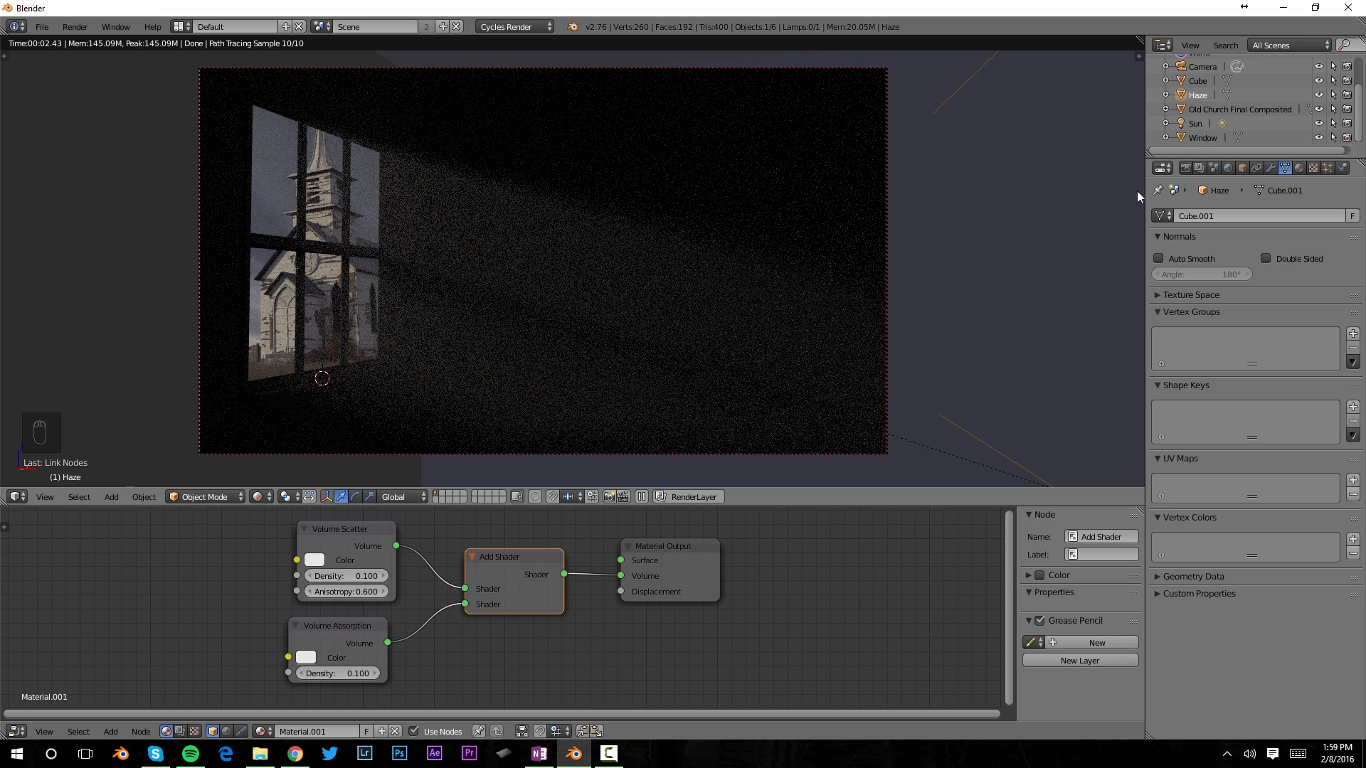
Rename the existing render layer as Room and assign only the first scene layer to it.
{"action": "left_click", "coordinate": [1199, 168]}
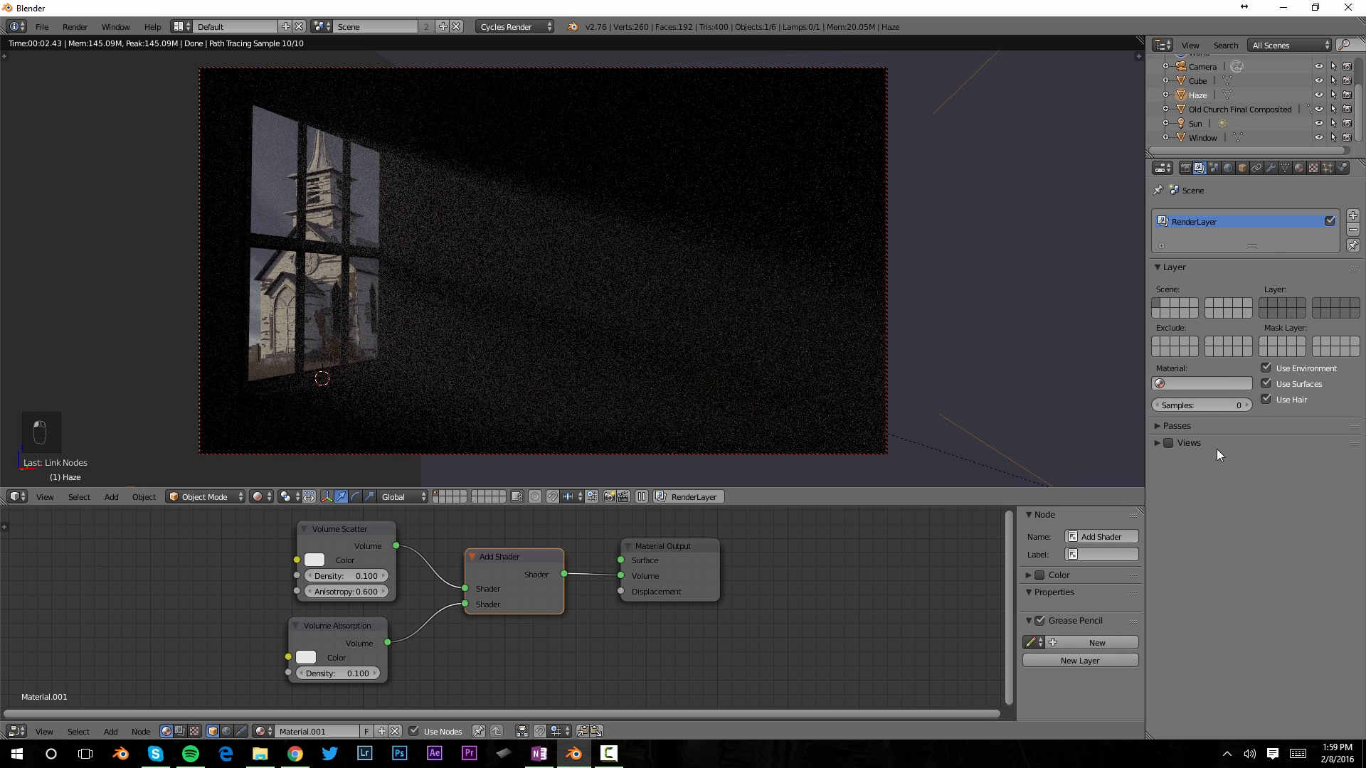
{"action": "left_click_drag", "start_coordinate": [1255, 244], "coordinate": [1252, 288]}
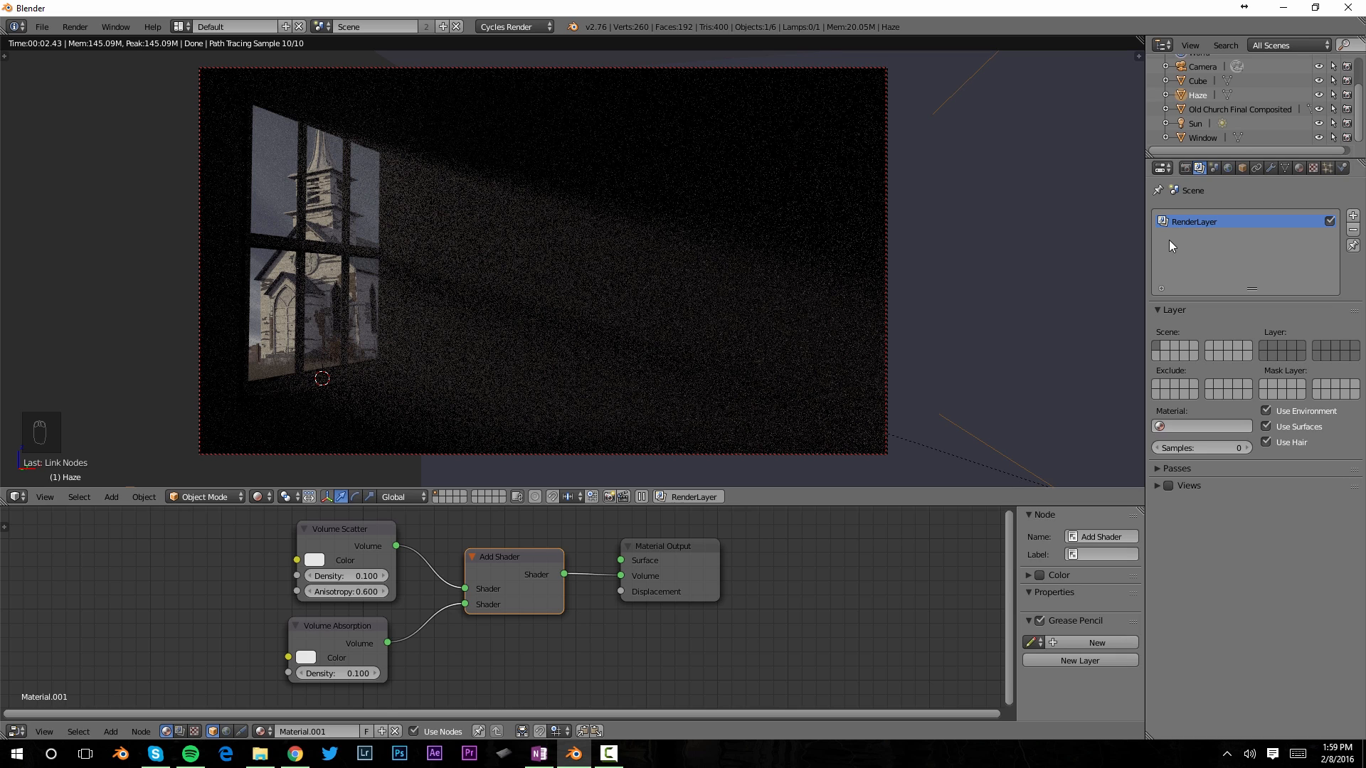
{"action": "double_click", "coordinate": [1191, 221]}
{"action": "type", "text": "Room"}
{"action": "key", "text": "Return"}
{"action": "left_click", "coordinate": [1265, 346]}
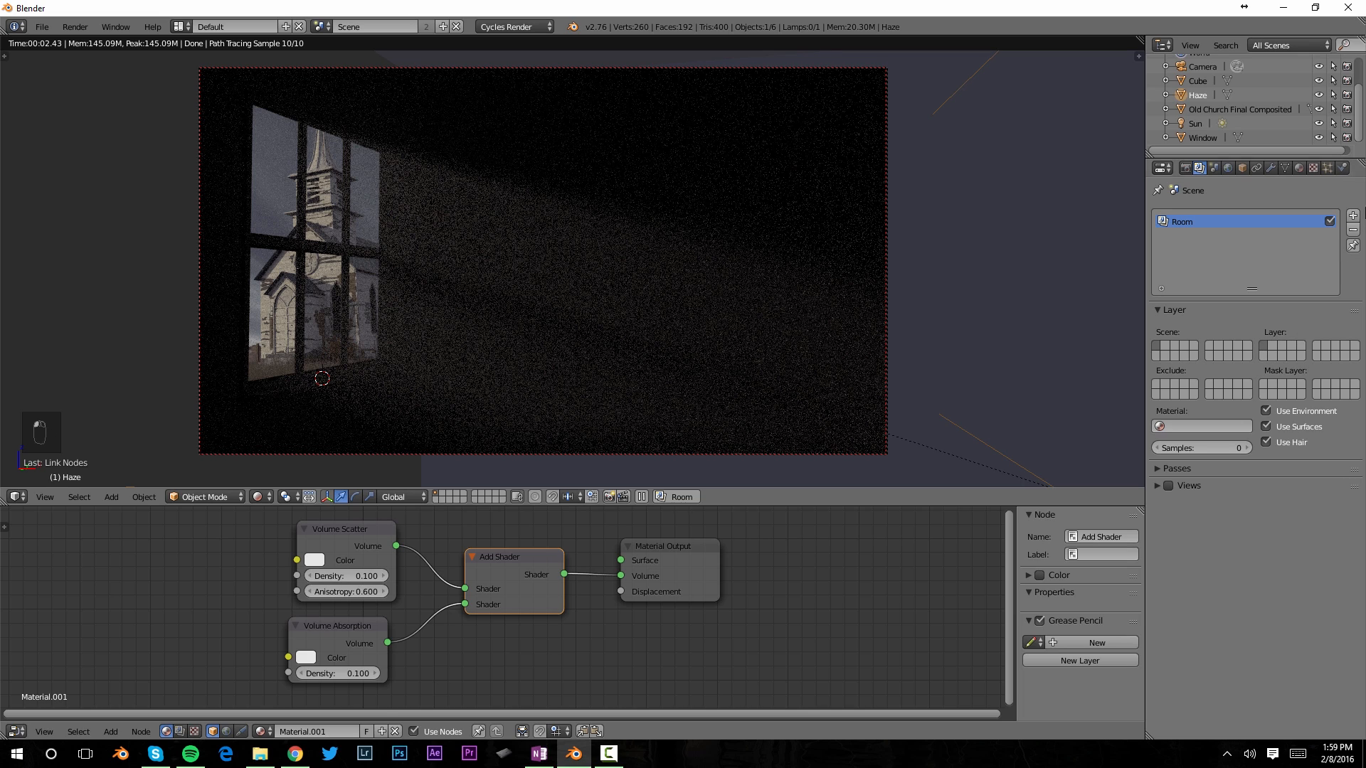
Add a render layer named Dust Only using only the second layer, disable Use Environment for it, and reselect the Room layer.
{"action": "left_click", "coordinate": [1353, 216]}
{"action": "double_click", "coordinate": [1188, 238]}
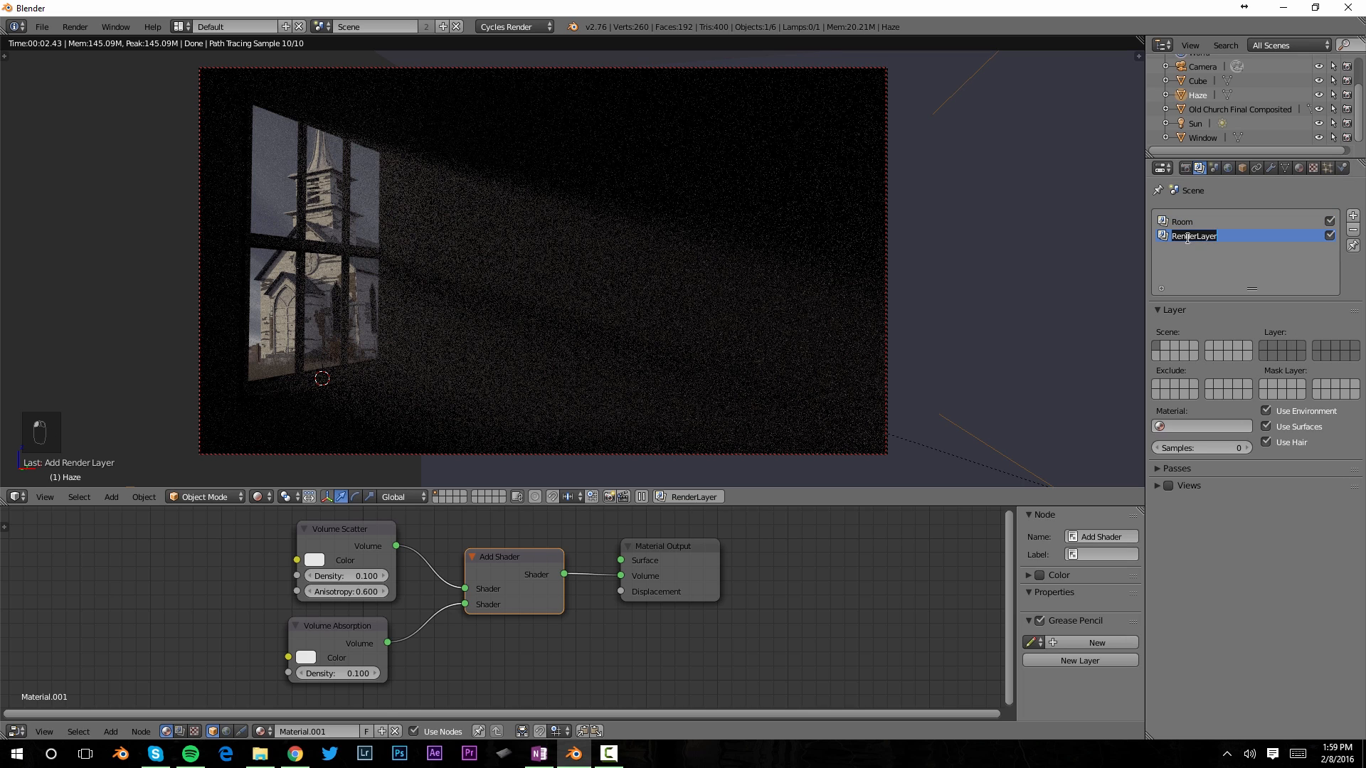
{"action": "type", "text": "Dust Only"}
{"action": "key", "text": "Return"}
{"action": "left_click", "coordinate": [1273, 347]}
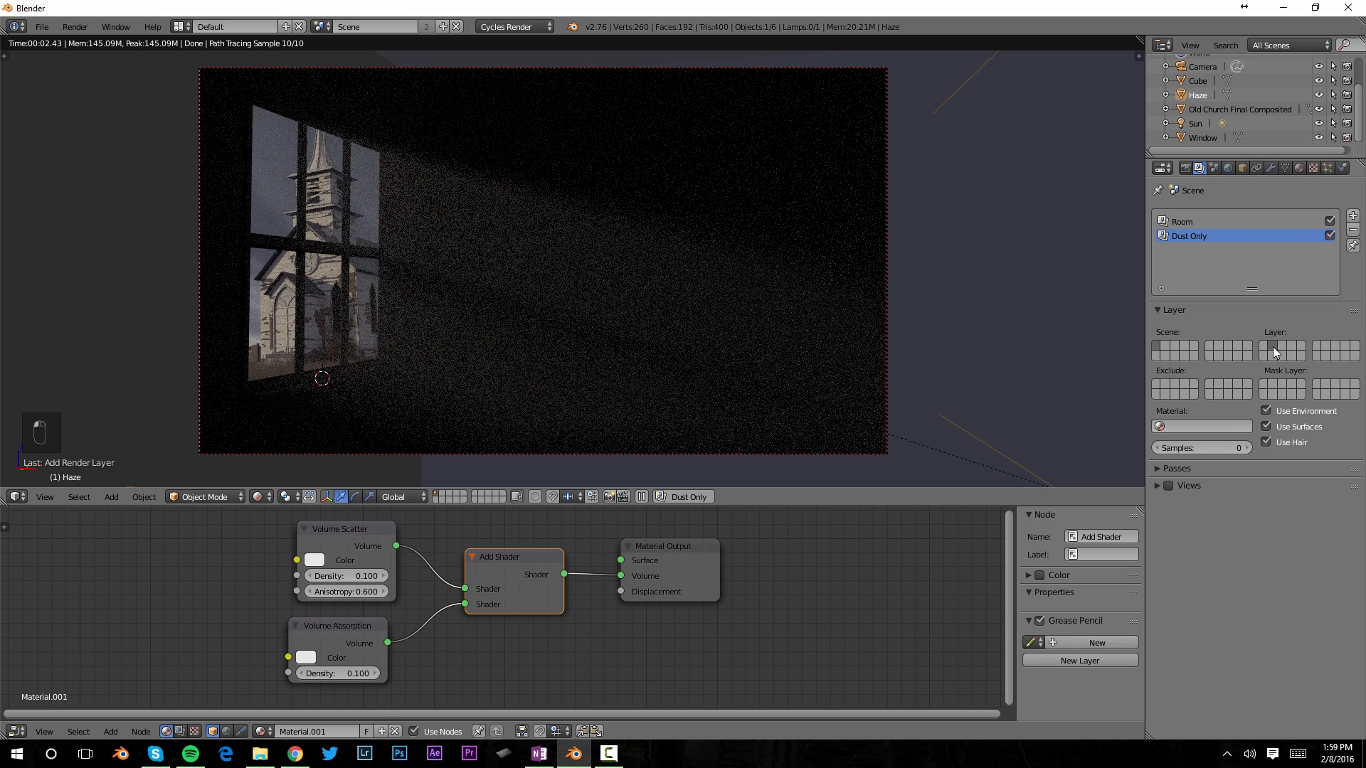
{"action": "left_click", "coordinate": [1266, 410]}
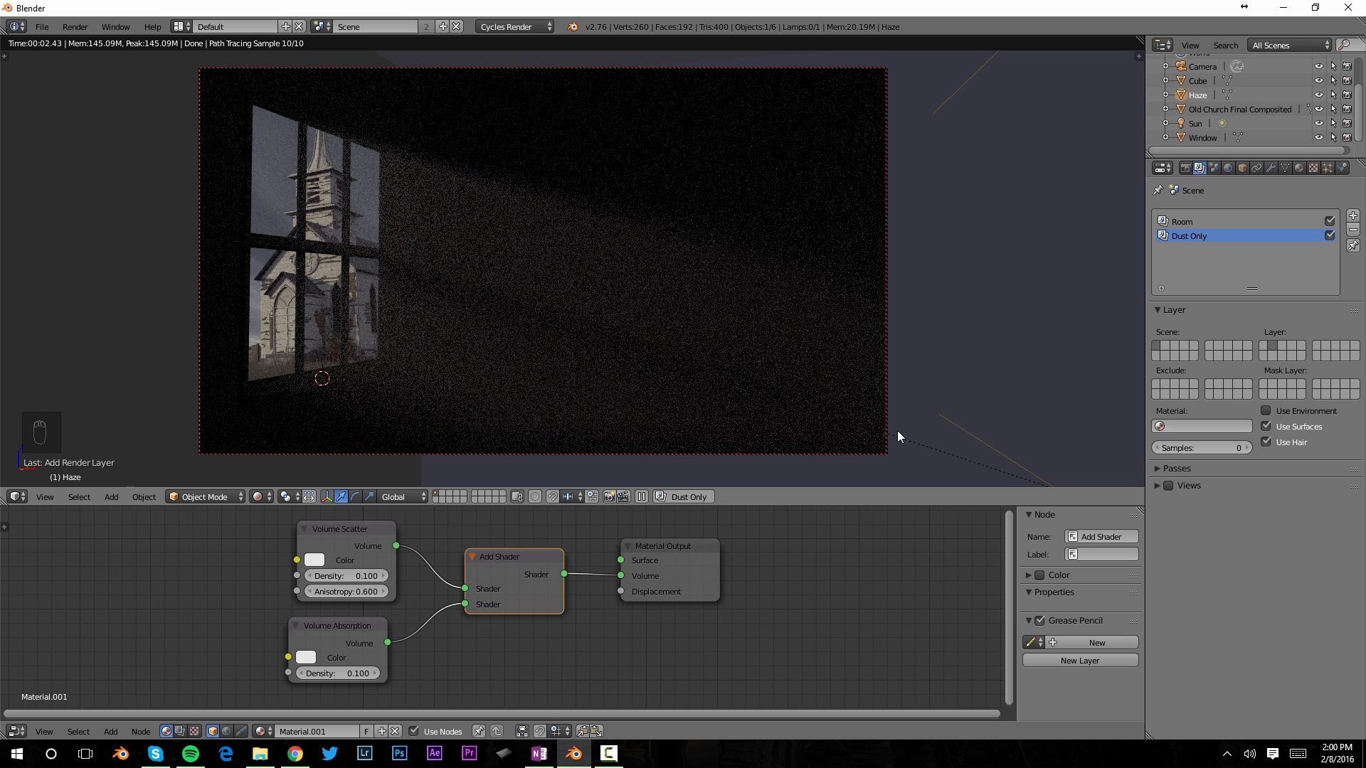
{"action": "left_click", "coordinate": [1182, 222]}
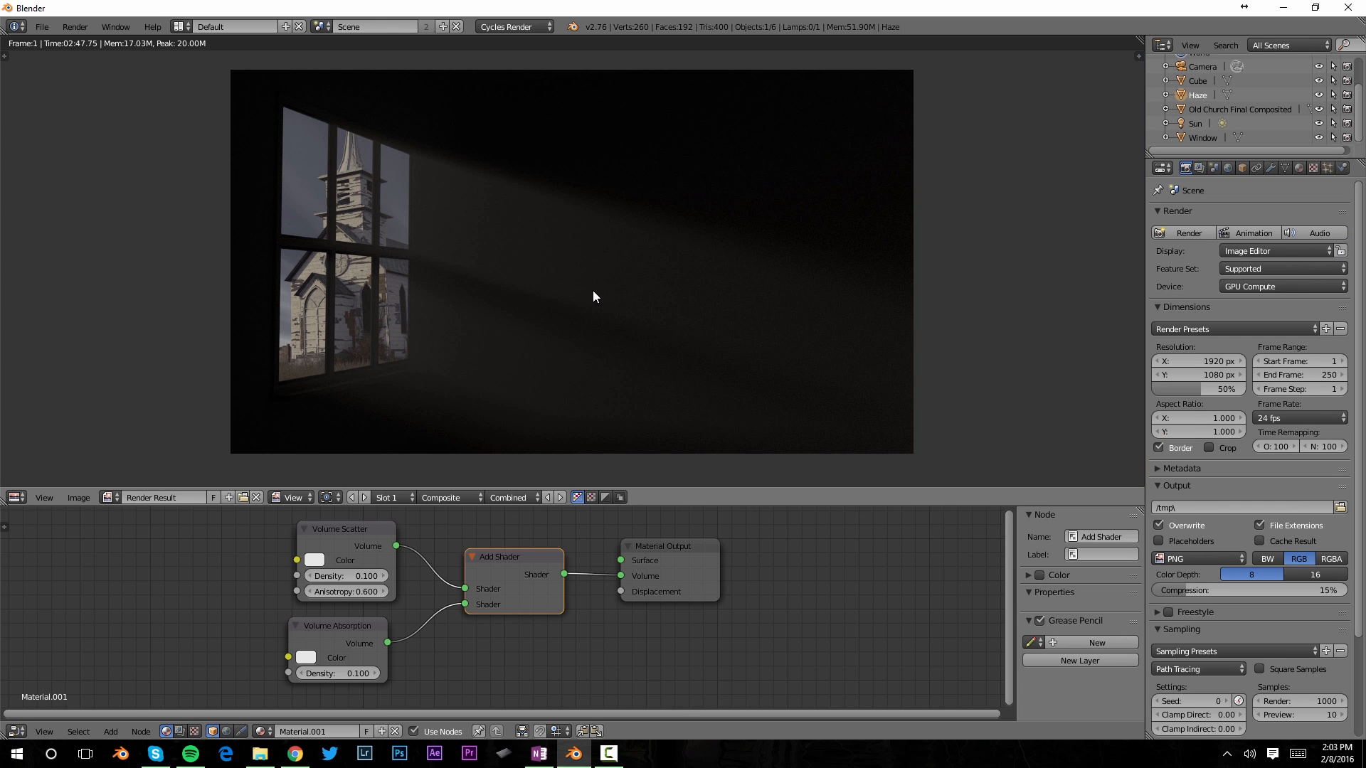
Examine the light rays in the finished render and check the Sun lamp's size and strength settings.
{"action": "scroll", "coordinate": [616, 315], "scroll_direction": "up", "scroll_amount": 1}
{"action": "middle_click_drag", "start_coordinate": [616, 314], "coordinate": [592, 287]}
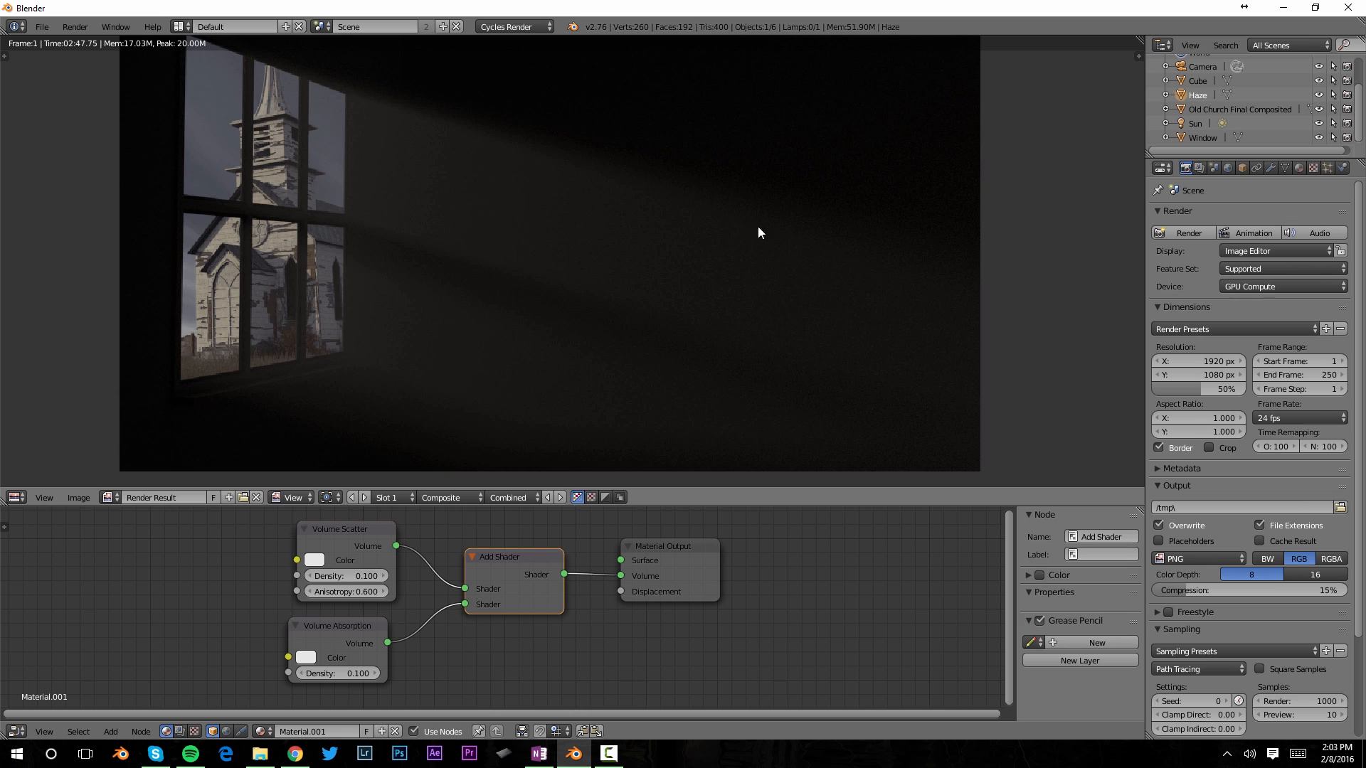
{"action": "scroll", "coordinate": [566, 338], "scroll_direction": "down", "scroll_amount": 1}
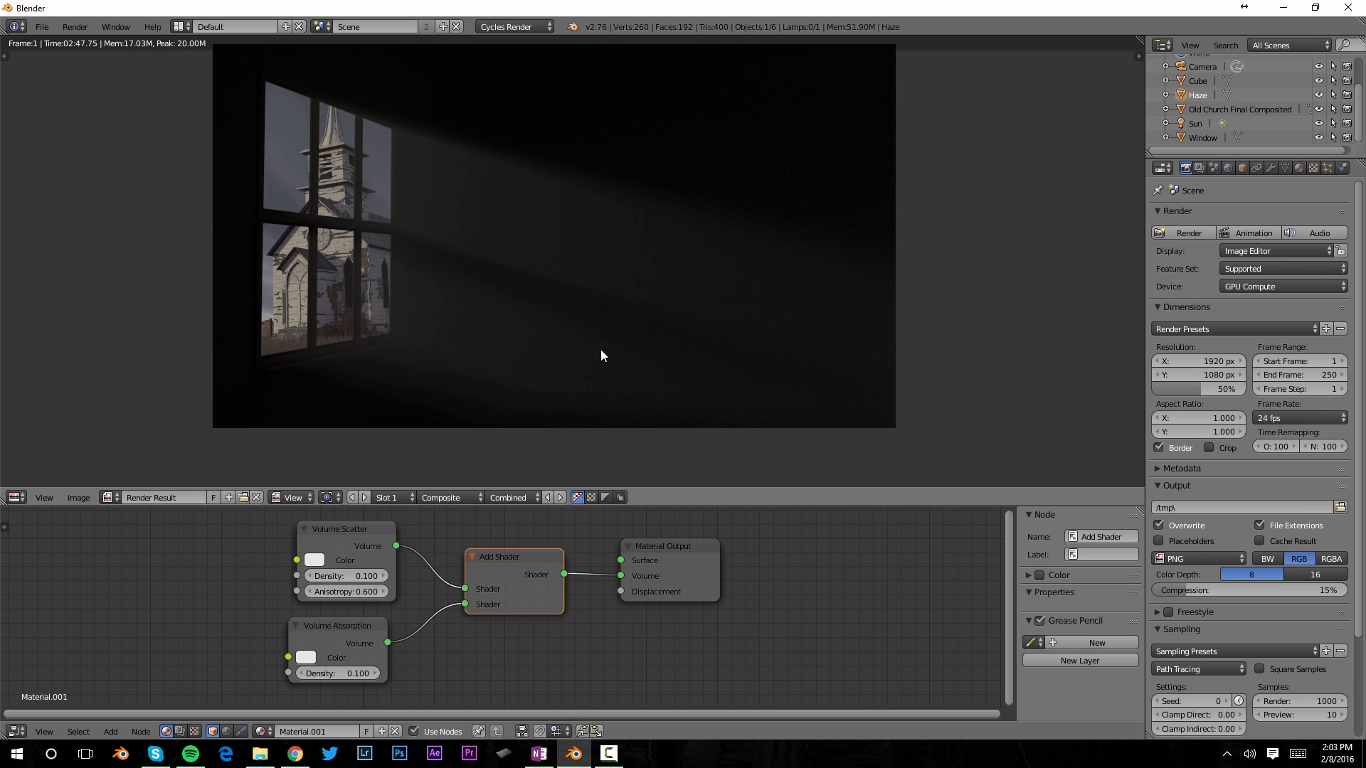
{"action": "scroll", "coordinate": [587, 341], "scroll_direction": "up", "scroll_amount": 1}
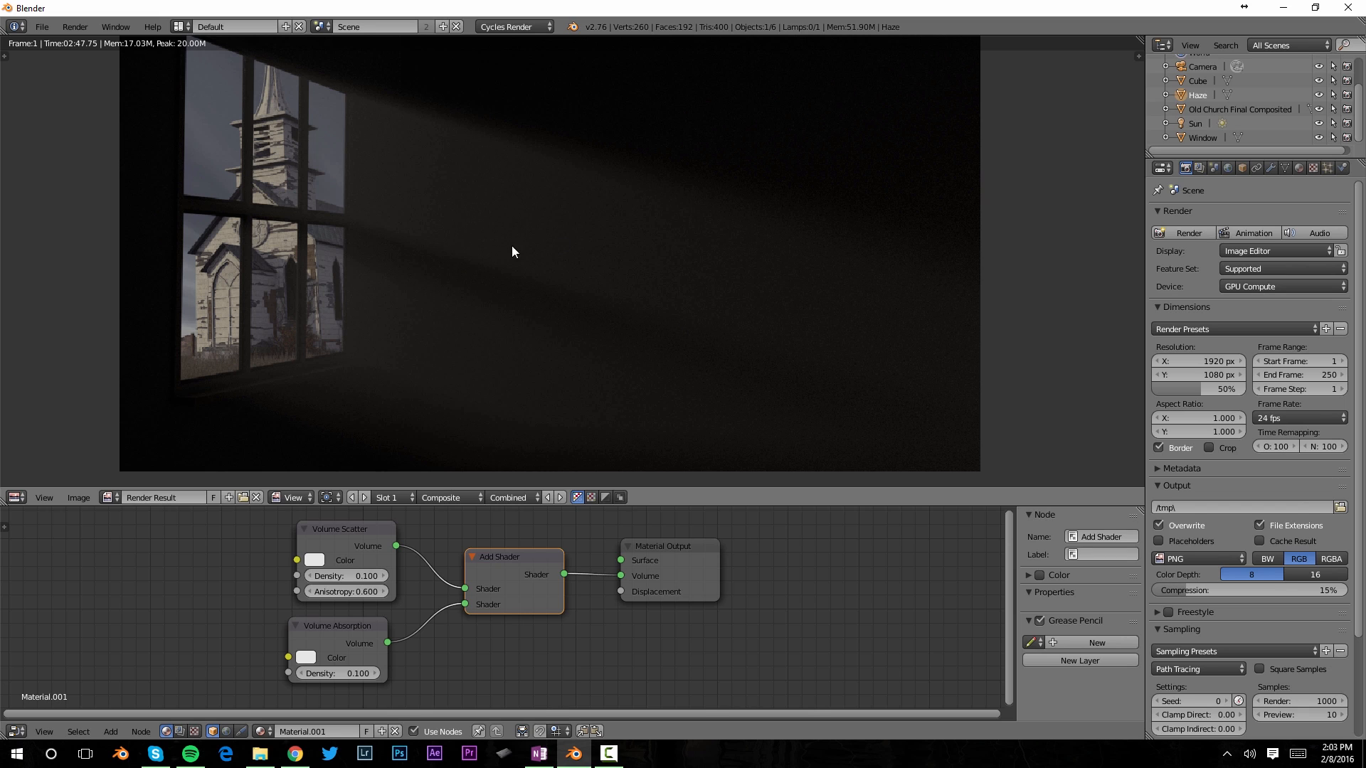
{"action": "middle_click_drag", "start_coordinate": [592, 310], "coordinate": [595, 286]}
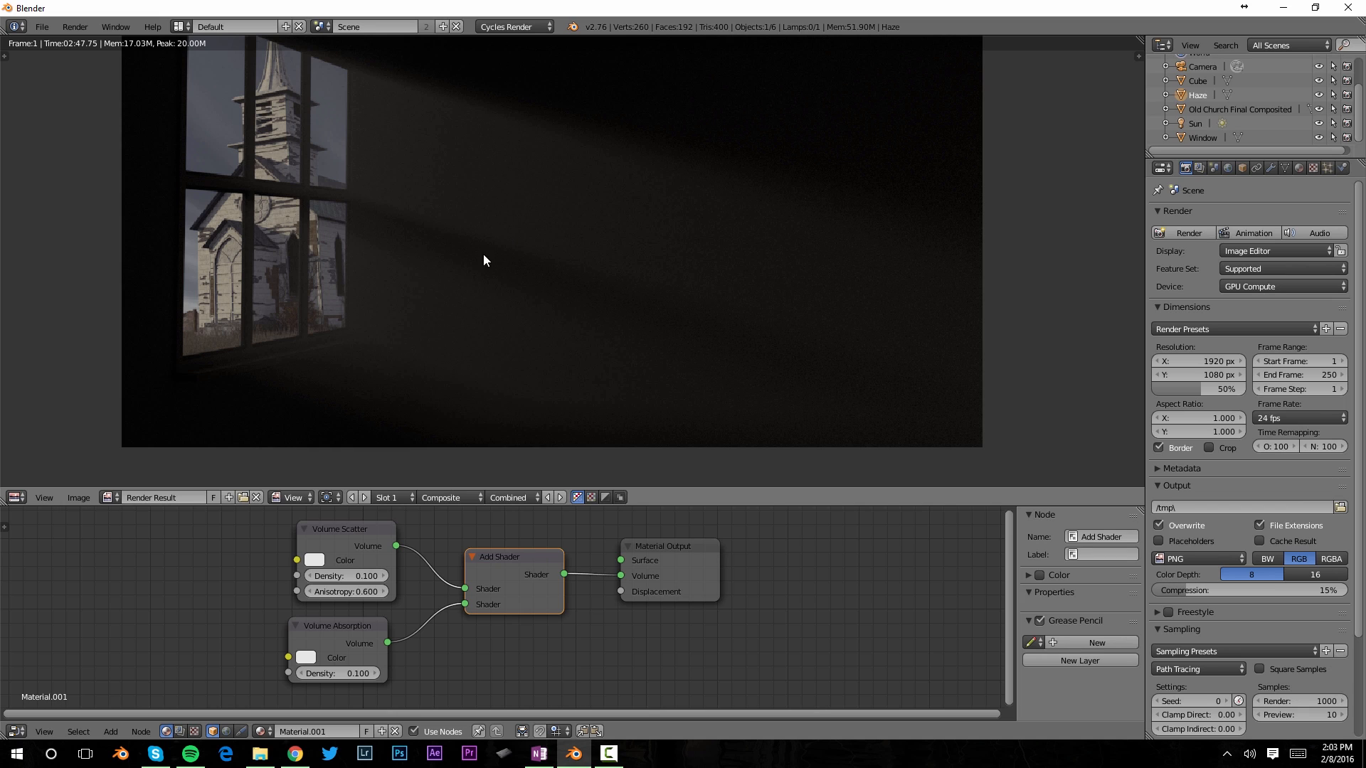
{"action": "left_click", "coordinate": [1200, 122]}
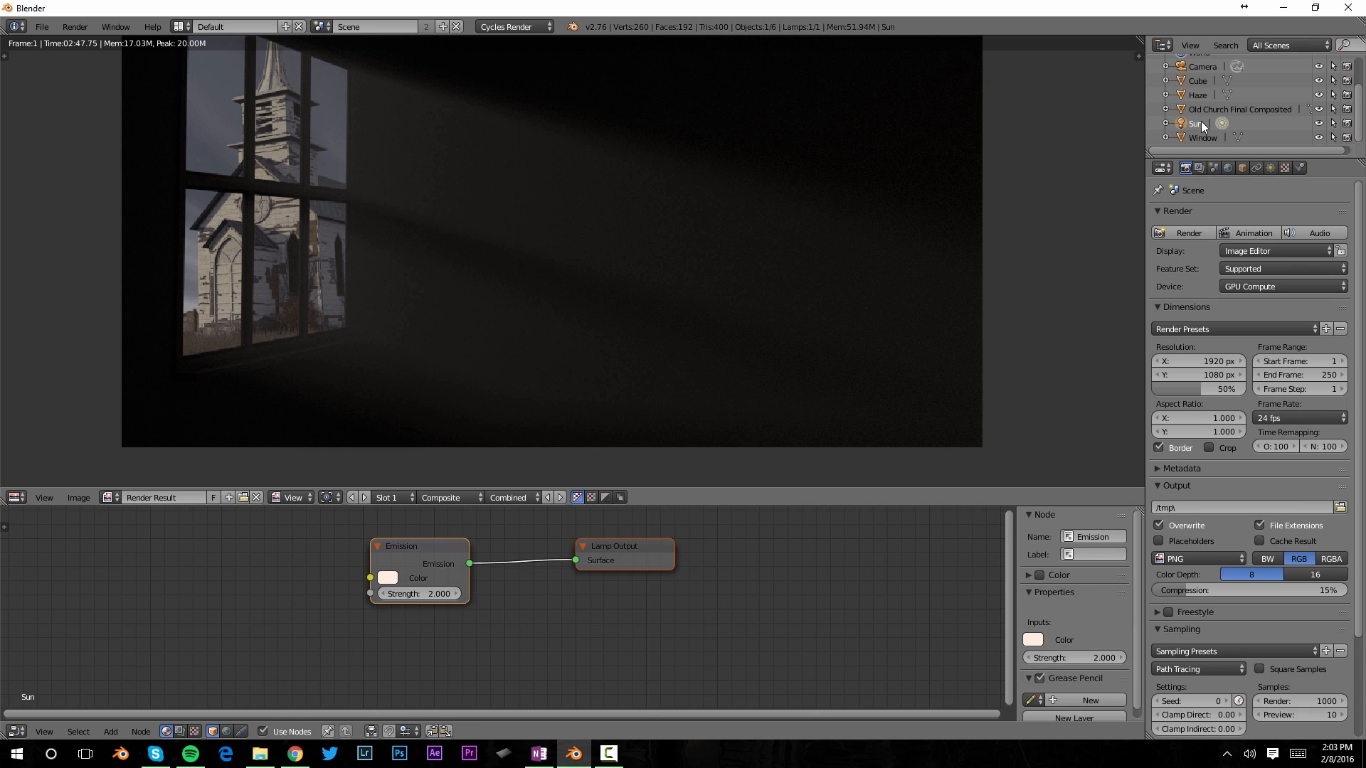
{"action": "left_click", "coordinate": [1270, 169]}
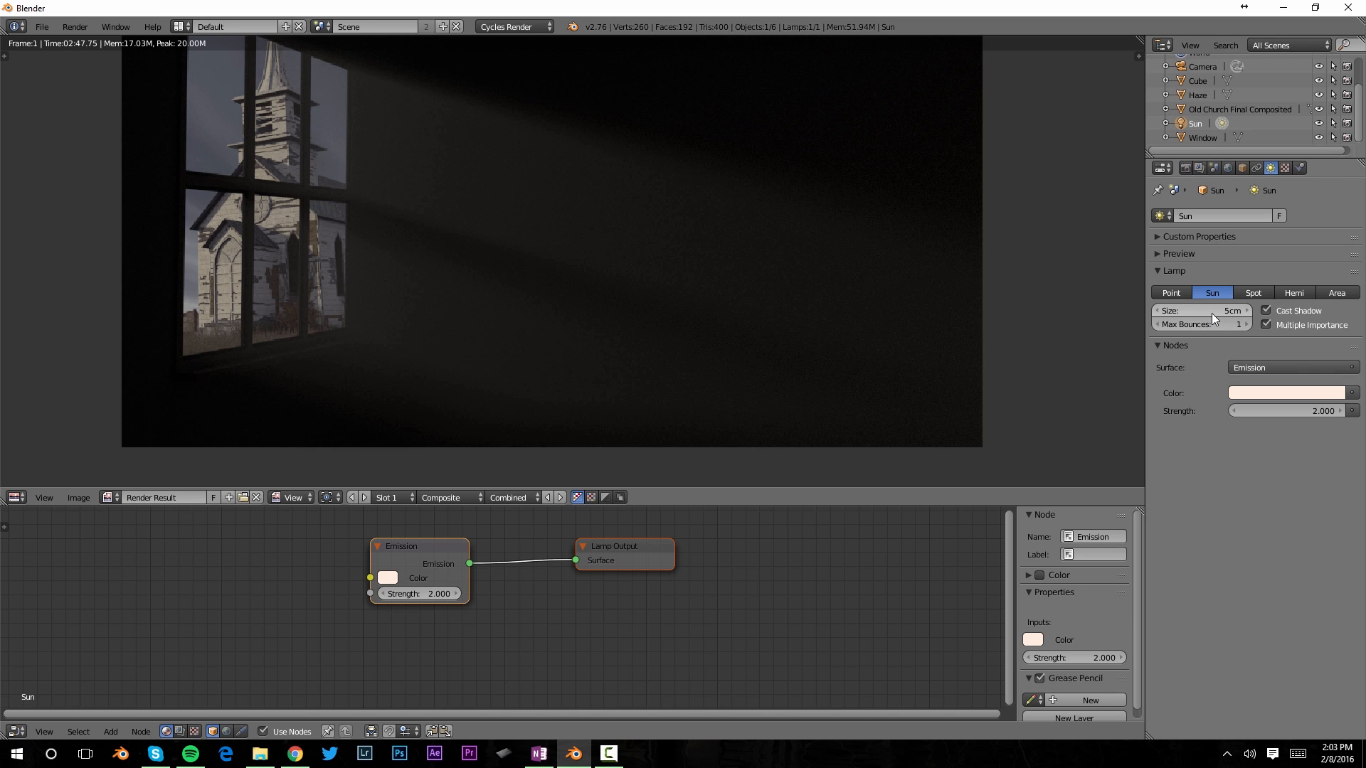
{"action": "middle_click_drag", "start_coordinate": [601, 232], "coordinate": [561, 268]}
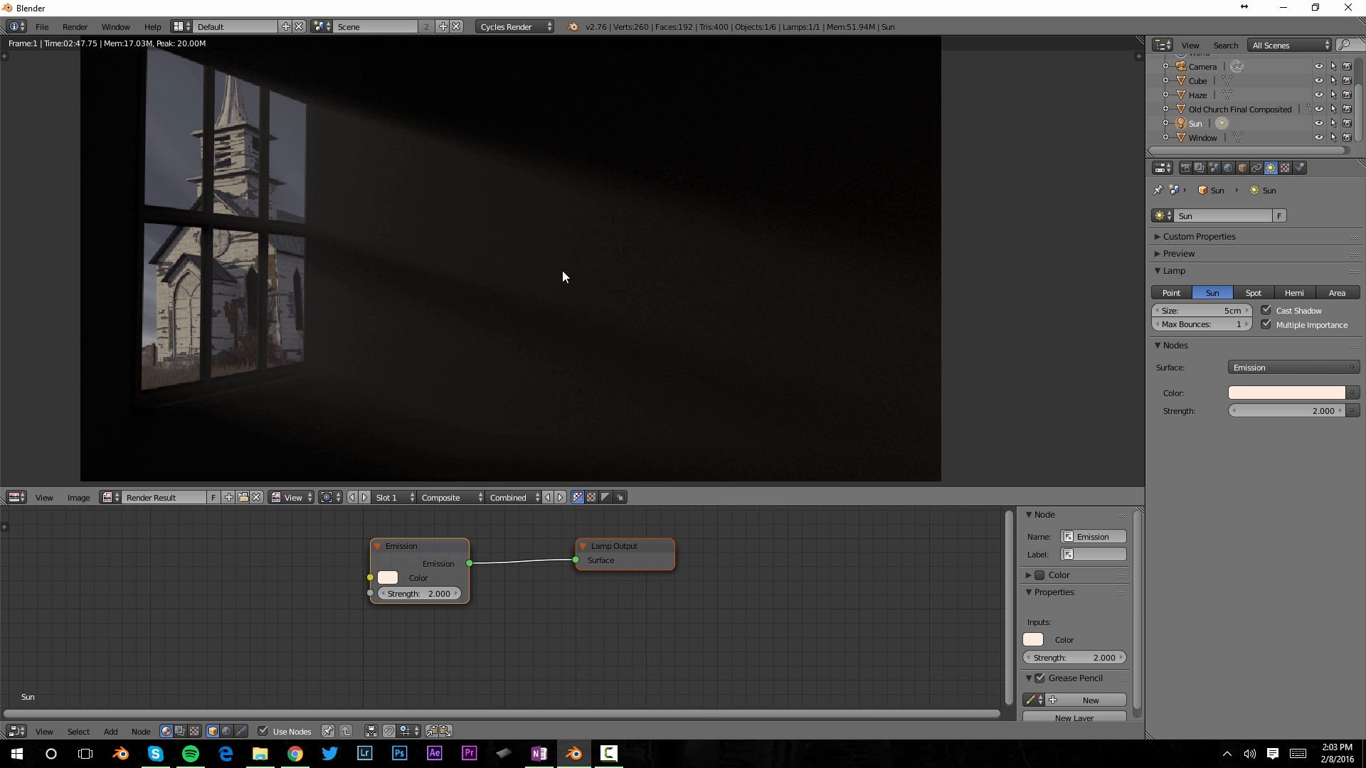
{"action": "left_click", "coordinate": [1186, 168]}
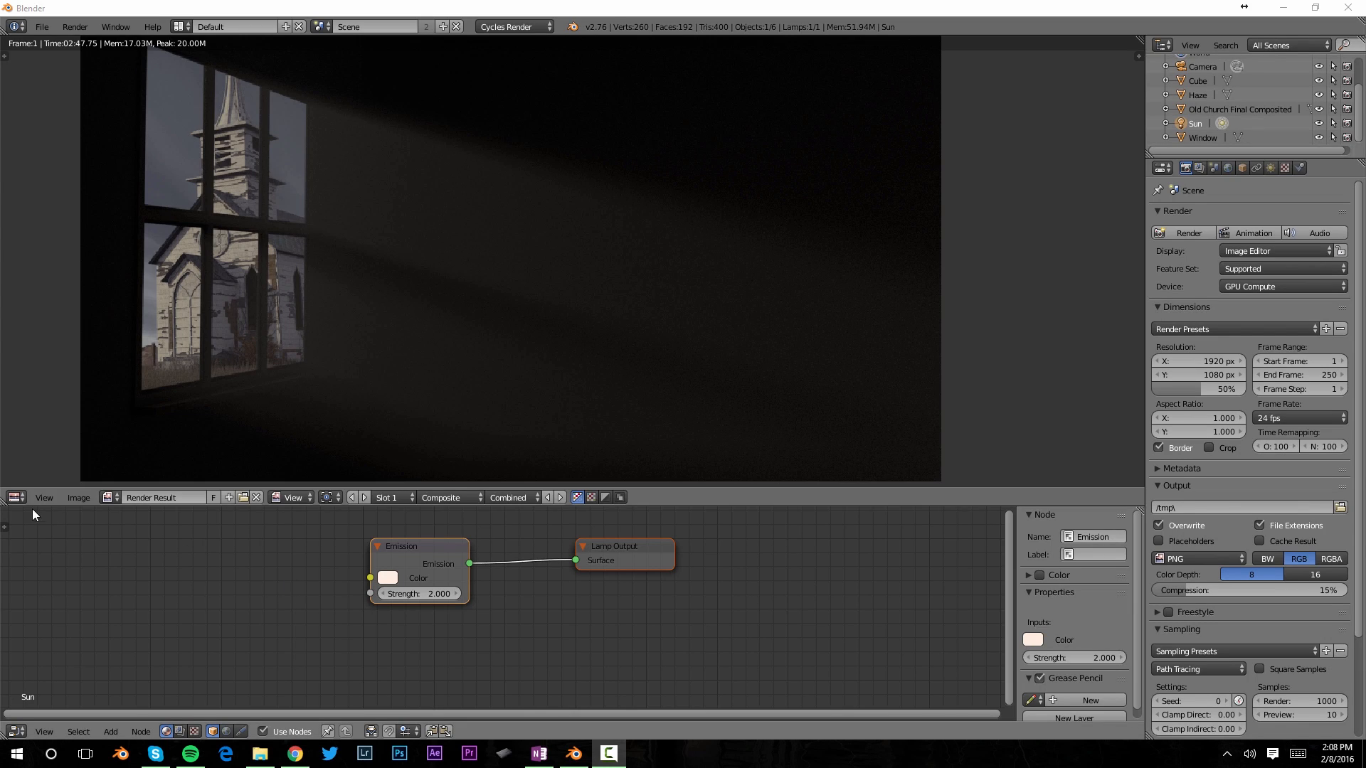
Change the render result area back to a 3D view with solid shading and show only an empty scene layer.
{"action": "left_click", "coordinate": [20, 497]}
{"action": "left_click", "coordinate": [44, 482]}
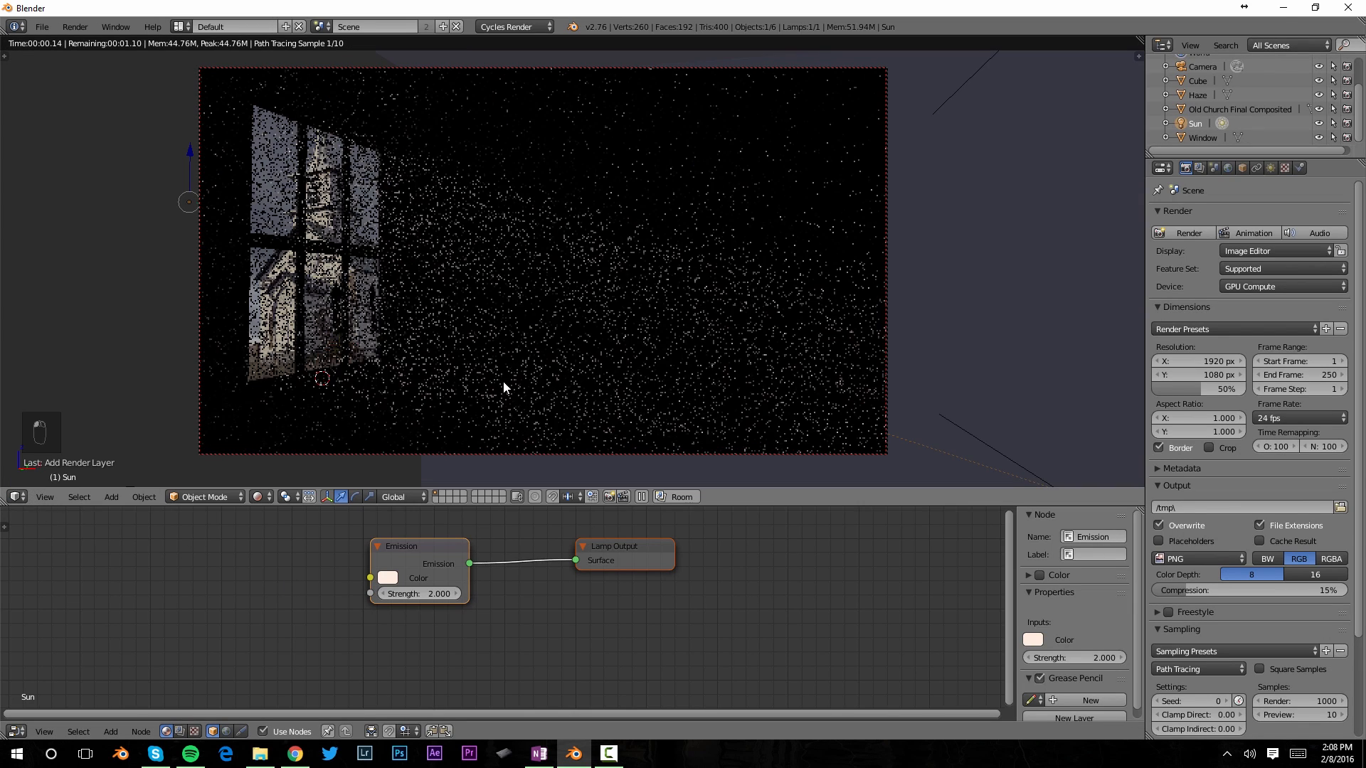
{"action": "key", "text": "shift+z"}
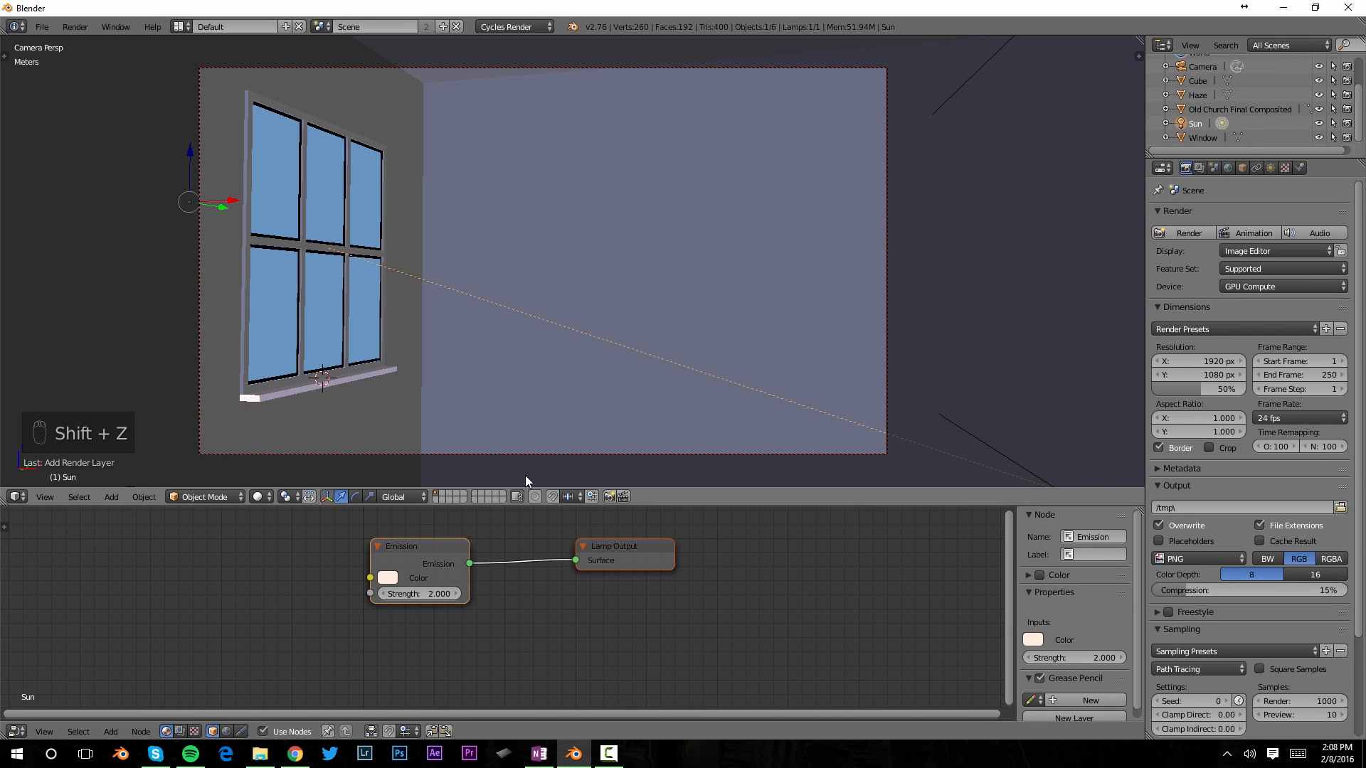
{"action": "left_click", "coordinate": [478, 492]}
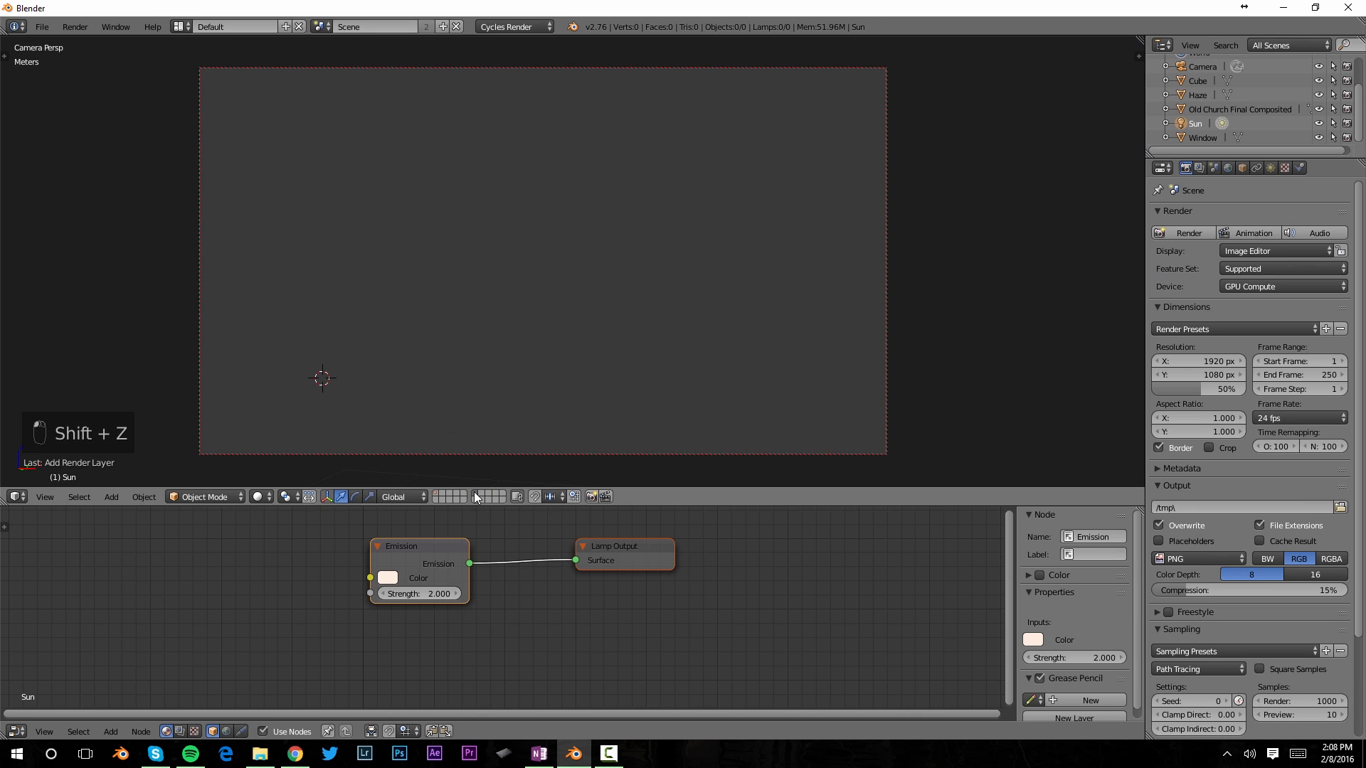
Leave the camera view and reset the 3D cursor to the scene's center.
{"action": "key", "text": "KP_5"}
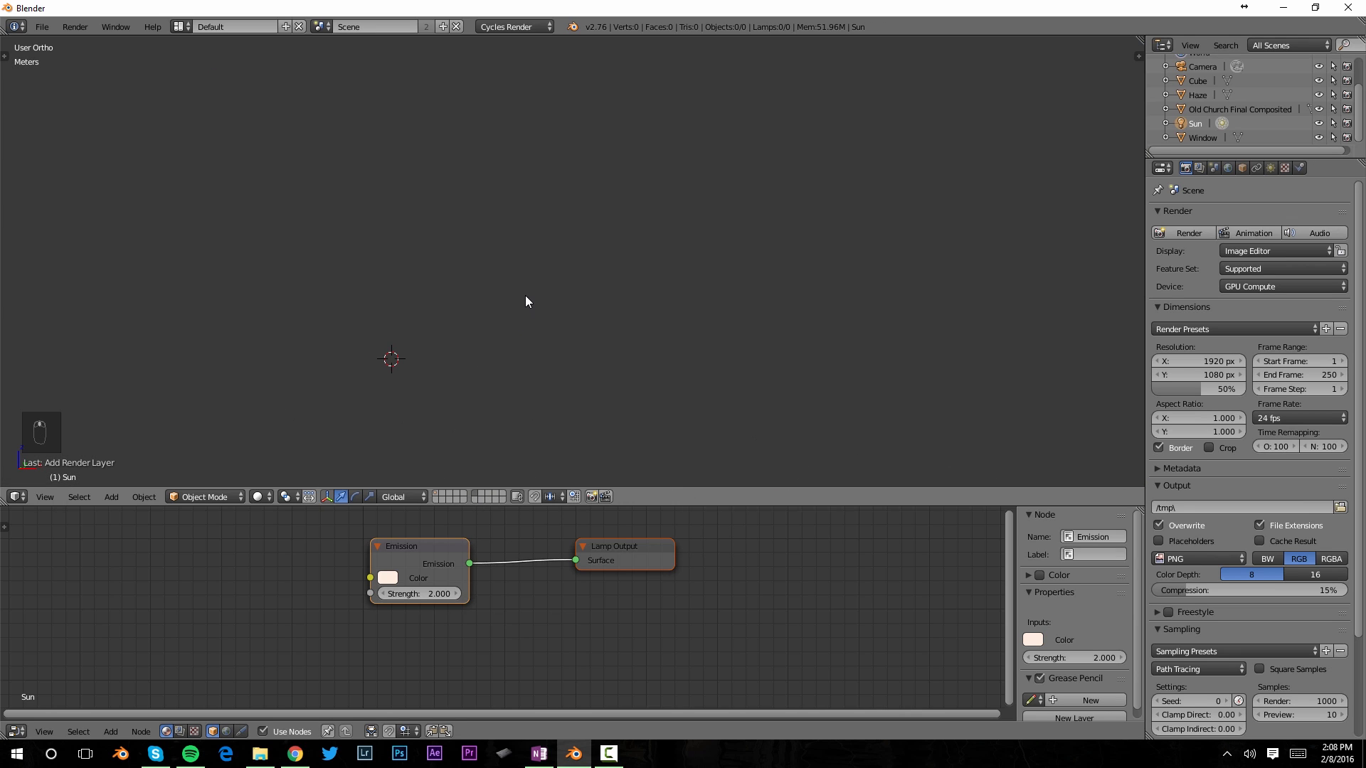
{"action": "middle_click_drag", "start_coordinate": [539, 302], "coordinate": [608, 377]}
{"action": "key", "text": "shift+c"}
{"action": "middle_click_drag", "start_coordinate": [650, 404], "coordinate": [633, 394]}
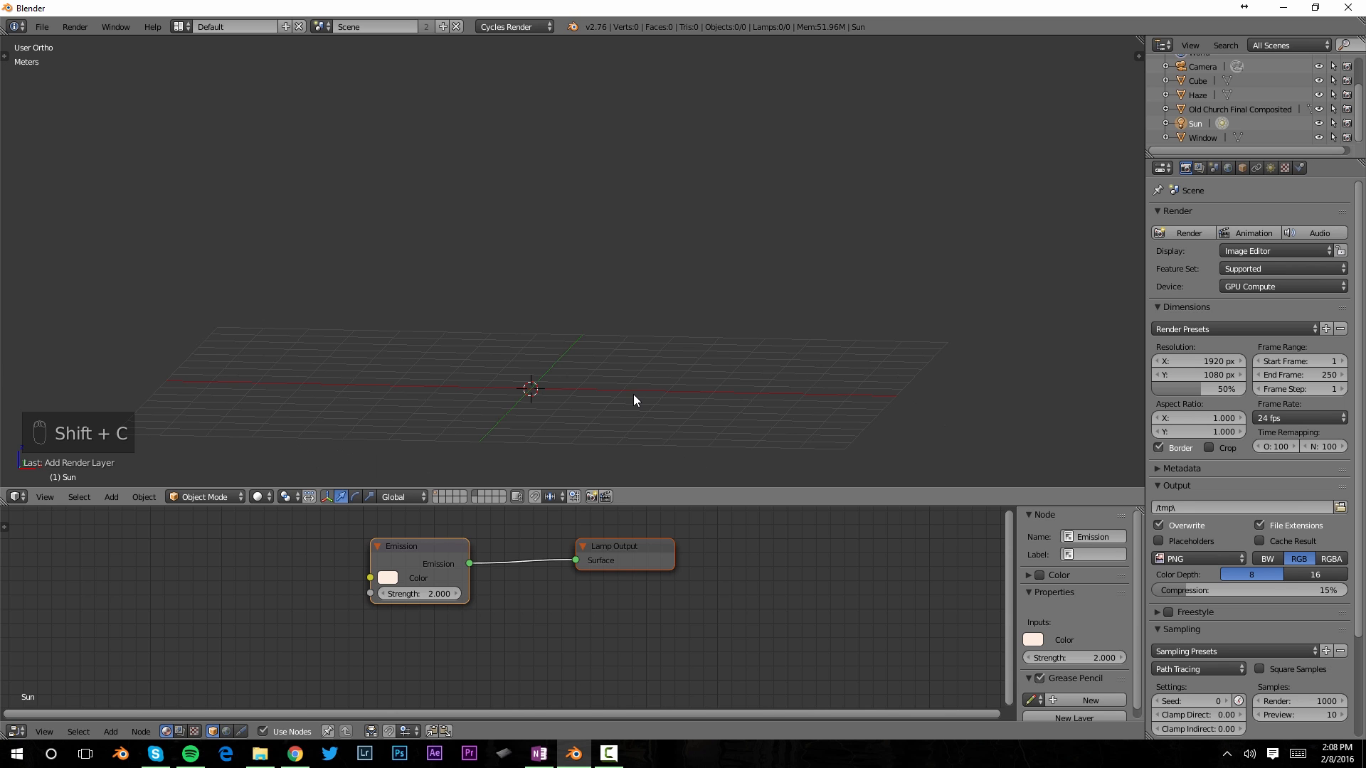
Add a plane at the scene's center and rotate it 90 degrees around the X axis to stand upright.
{"action": "middle_click_drag", "start_coordinate": [564, 392], "coordinate": [616, 347]}
{"action": "key", "text": "shift+a"}
{"action": "mouse_move", "coordinate": [616, 348]}
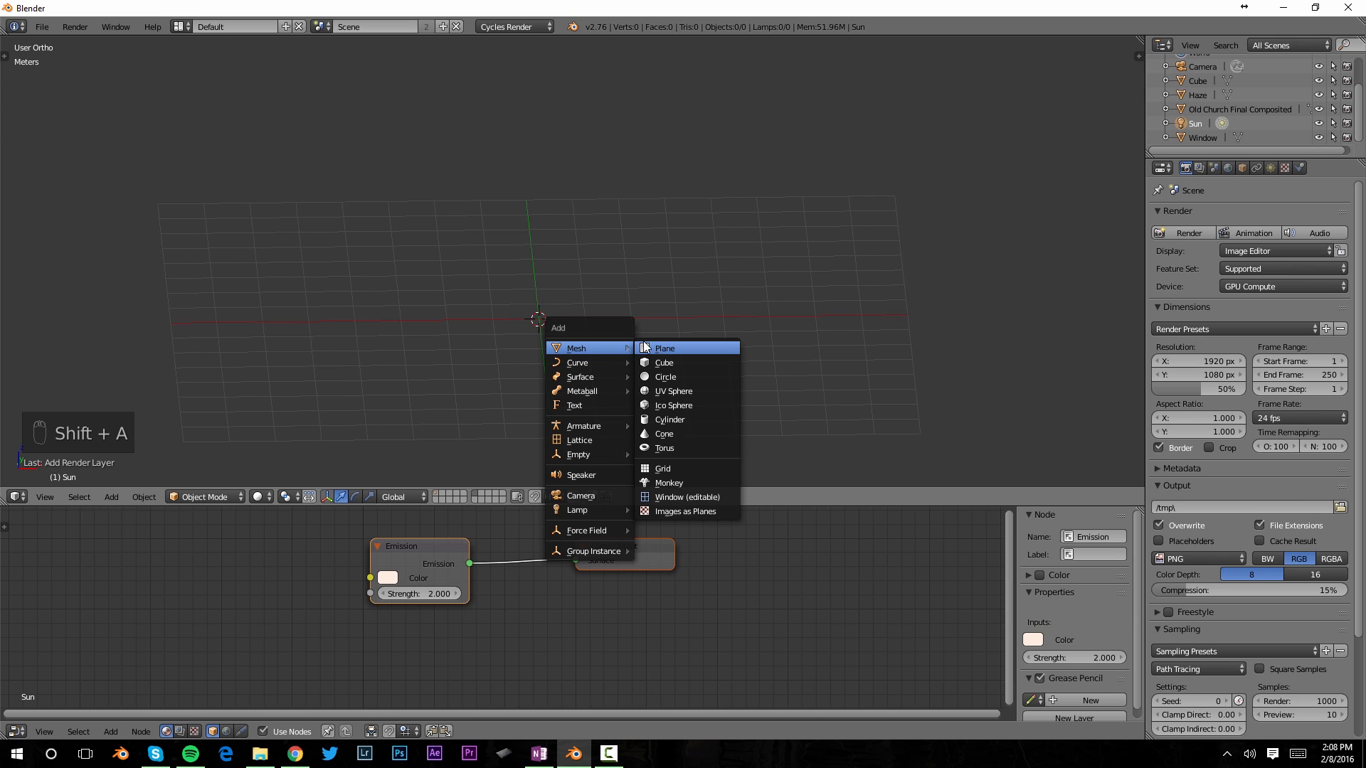
{"action": "left_click", "coordinate": [662, 348]}
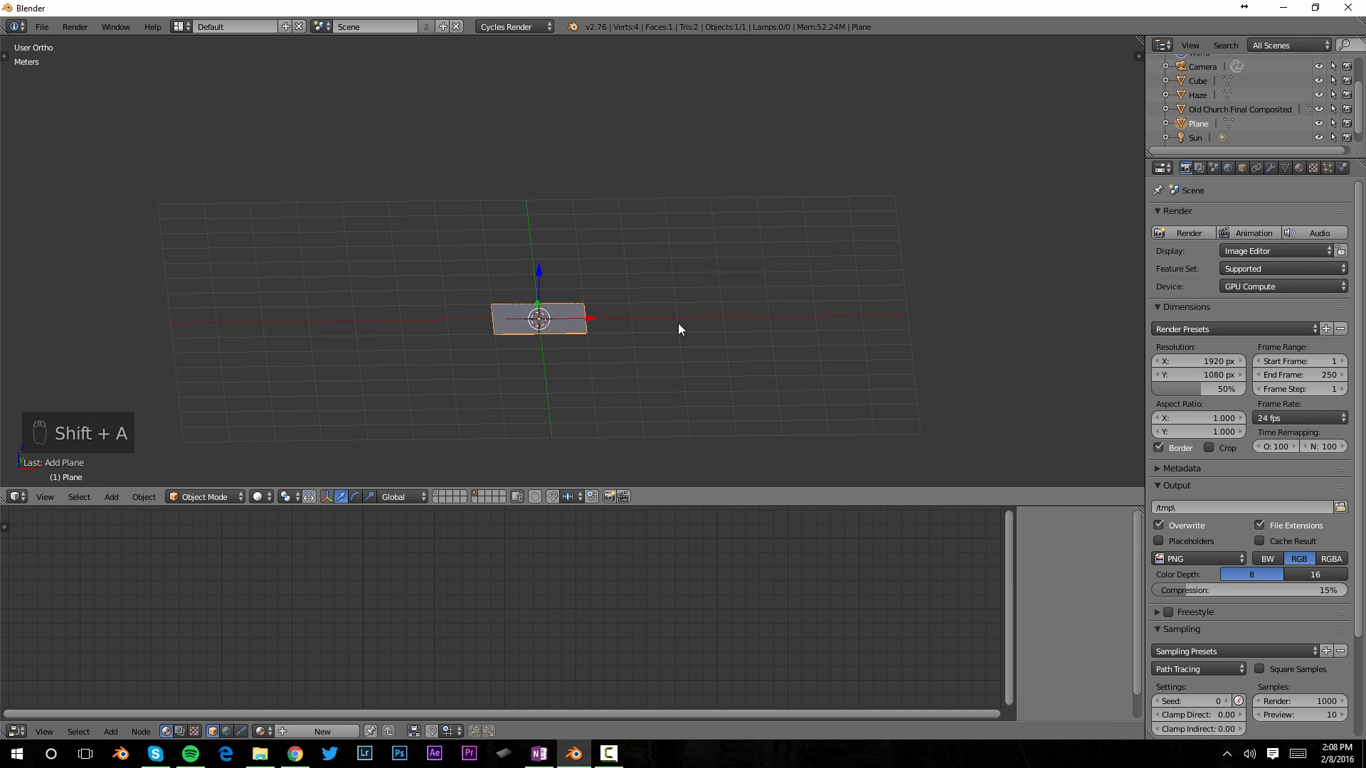
{"action": "type", "text": "rx"}
{"action": "type", "text": "90"}
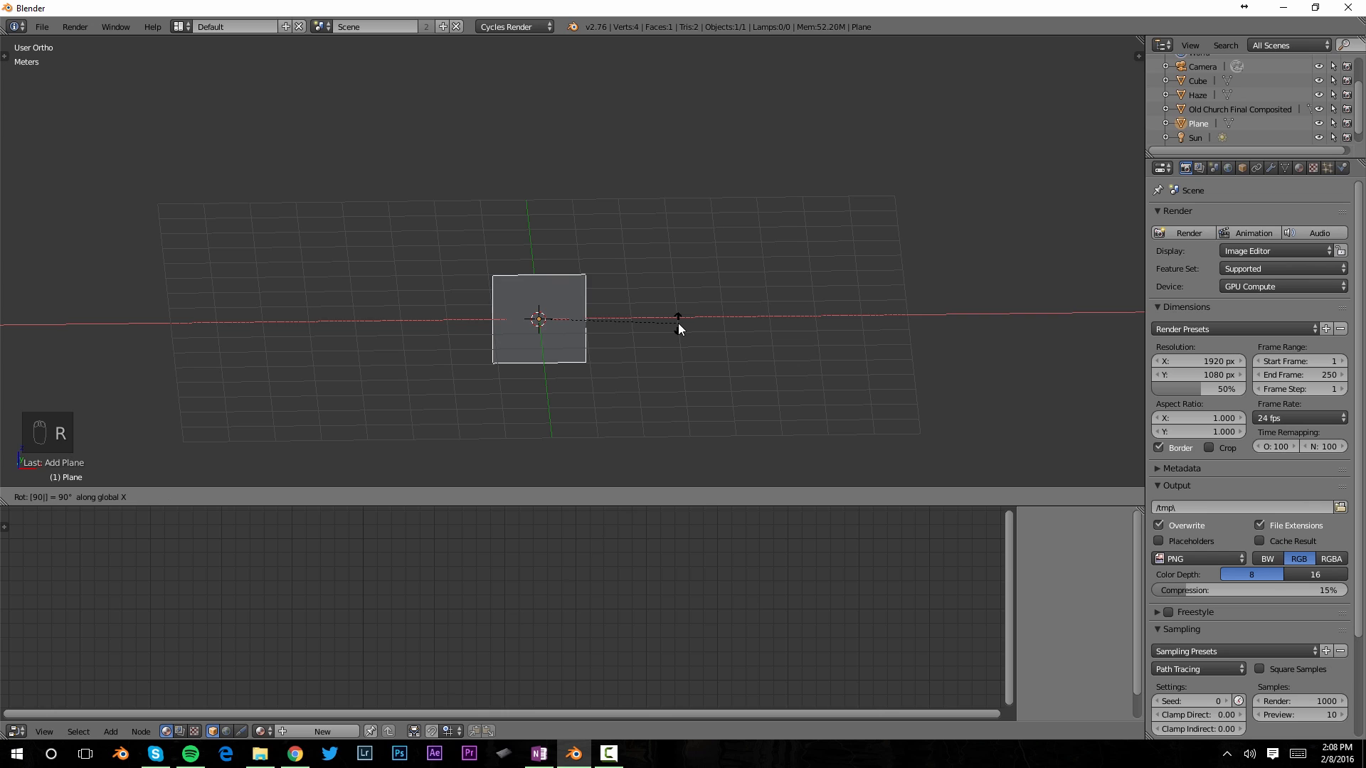
{"action": "key", "text": "Return"}
Narrow the plane along X to about 0.4 and move it in the negative X direction near the grid's edge.
{"action": "mouse_move", "coordinate": [593, 340]}
{"action": "middle_mouse_down"}
{"action": "mouse_move", "coordinate": [581, 316]}
{"action": "mouse_move", "coordinate": [598, 323]}
{"action": "middle_mouse_up"}
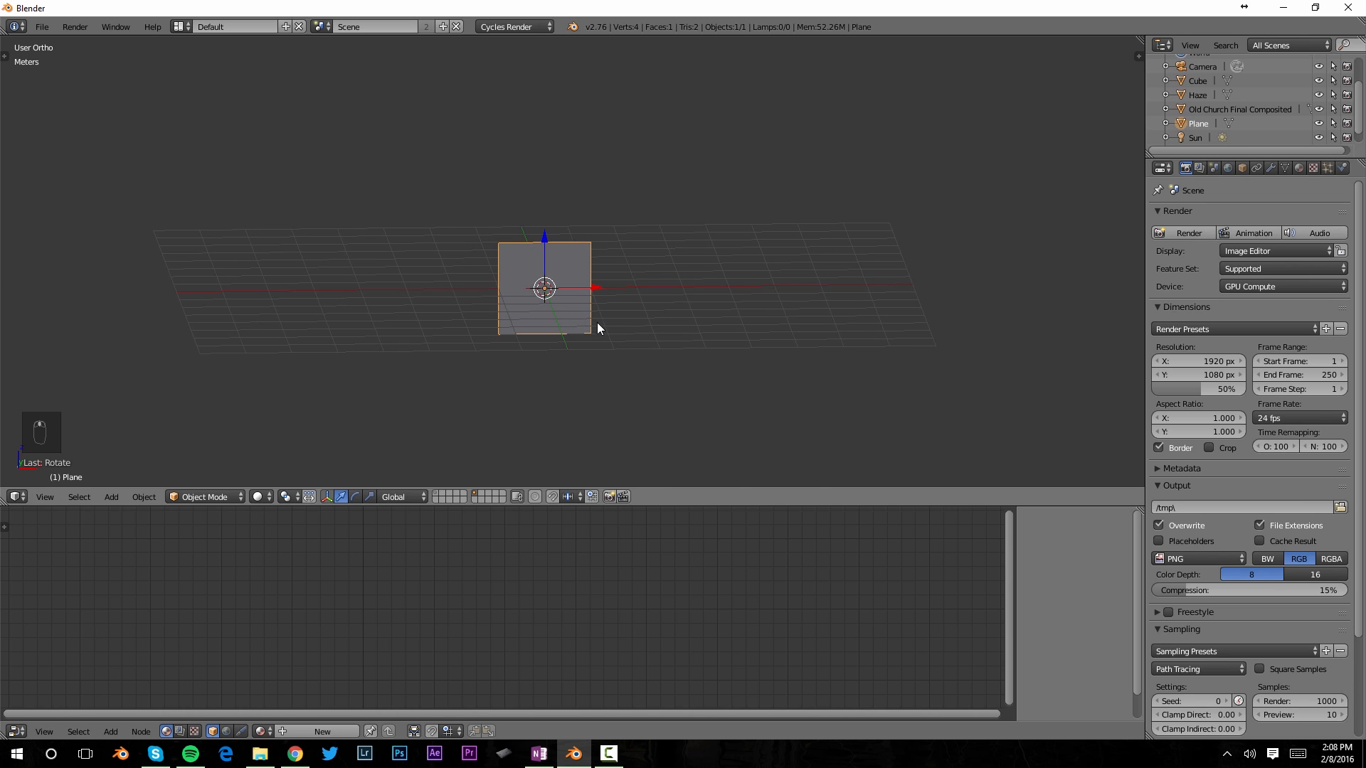
{"action": "key", "text": "s"}
{"action": "key", "text": "x"}
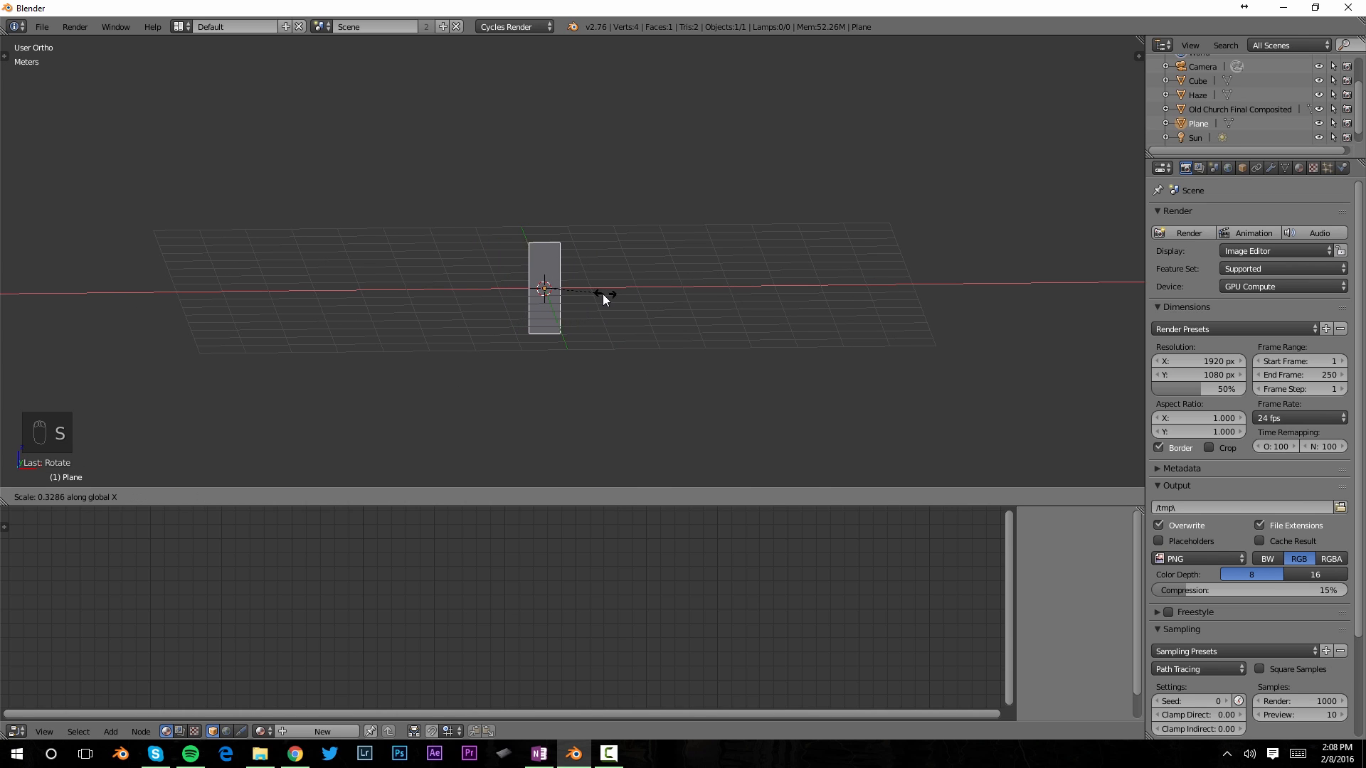
{"action": "left_click", "coordinate": [616, 293]}
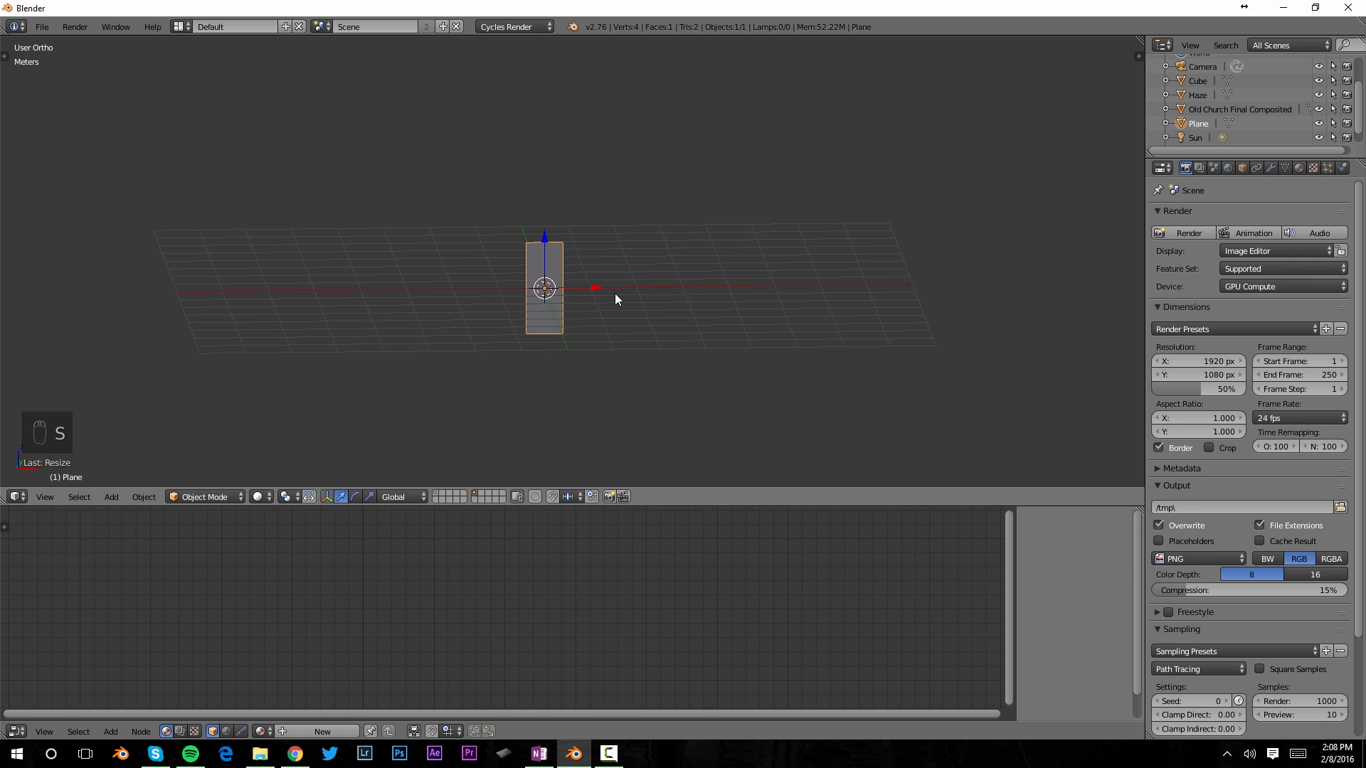
{"action": "middle_click_drag", "start_coordinate": [614, 293], "coordinate": [612, 299]}
{"action": "key", "text": "g"}
{"action": "key", "text": "x"}
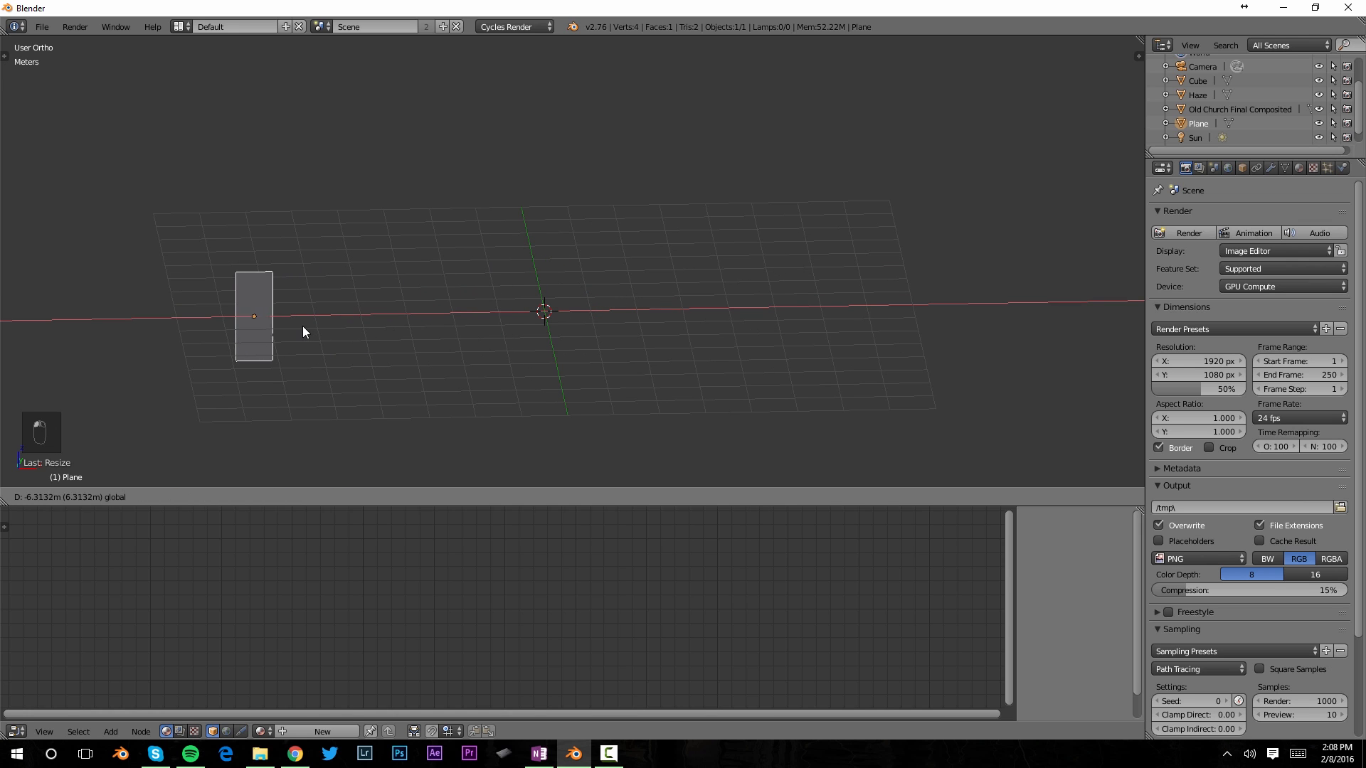
{"action": "left_click", "coordinate": [348, 310]}
Add an icosphere at the 3D cursor and lower its subdivisions to 1.
{"action": "middle_click_drag", "start_coordinate": [348, 311], "coordinate": [556, 306]}
{"action": "key", "text": "shift+a"}
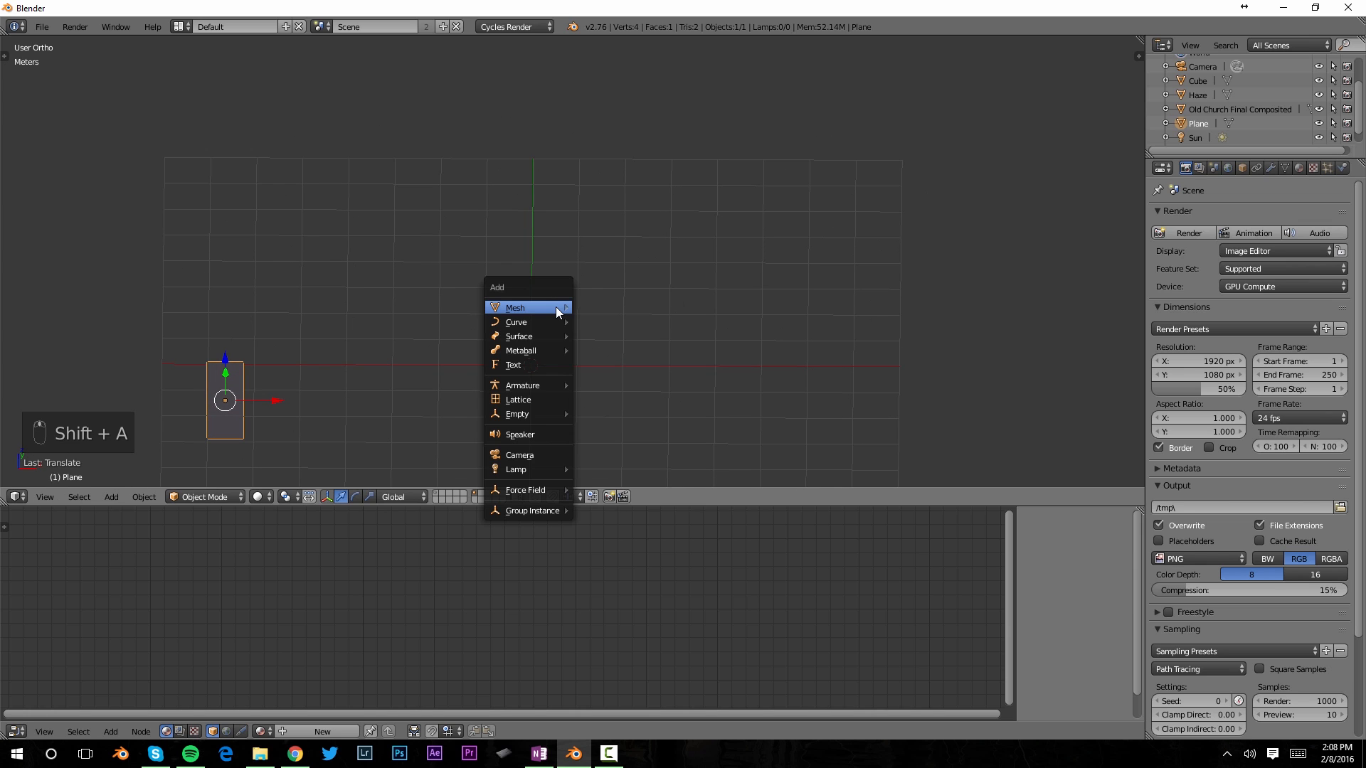
{"action": "mouse_move", "coordinate": [556, 308]}
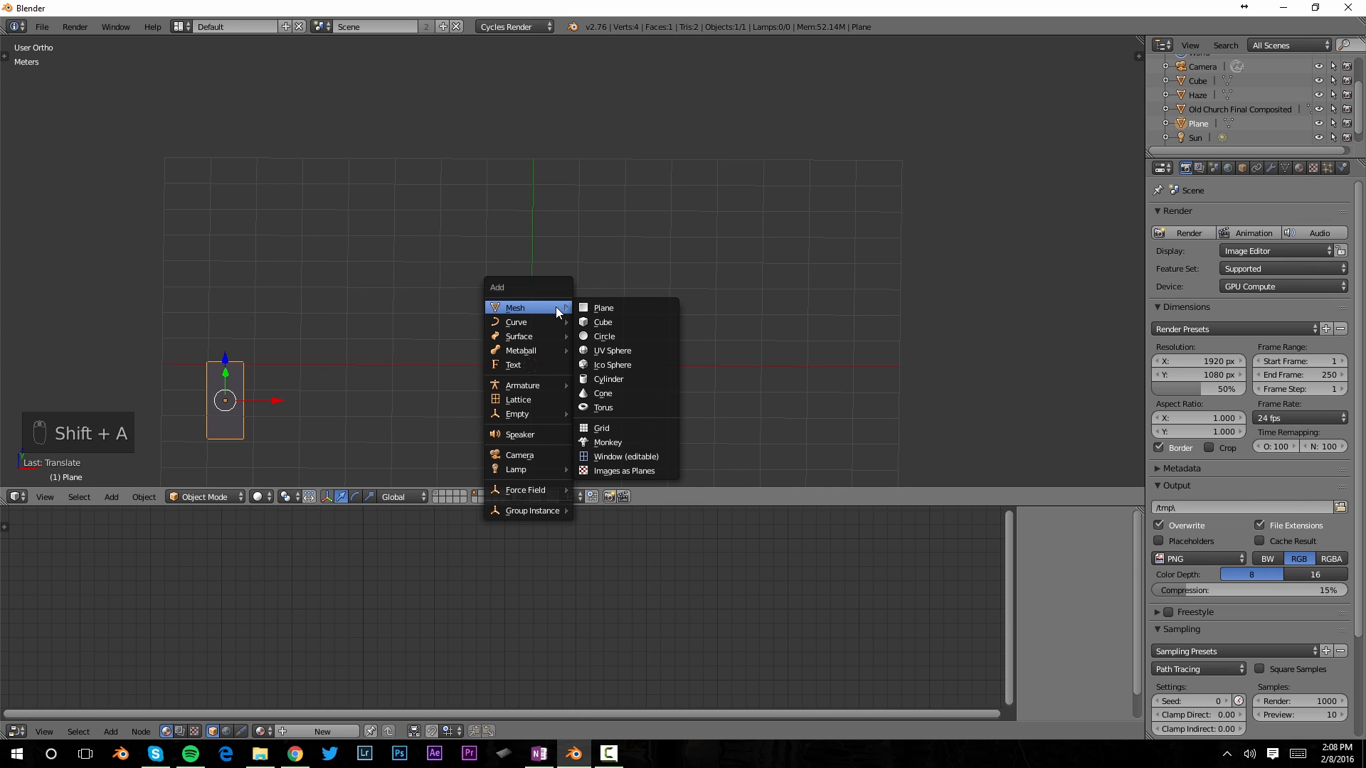
{"action": "left_click", "coordinate": [628, 363]}
{"action": "key", "text": "t"}
{"action": "left_click", "coordinate": [12, 377]}
Move the icosphere about 2.4 m along Y, and shift it along negative X until it sits behind the plane.
{"action": "middle_click_drag", "start_coordinate": [694, 271], "coordinate": [516, 277]}
{"action": "left_click_drag", "start_coordinate": [493, 229], "coordinate": [607, 234]}
{"action": "middle_click_drag", "start_coordinate": [607, 235], "coordinate": [667, 293]}
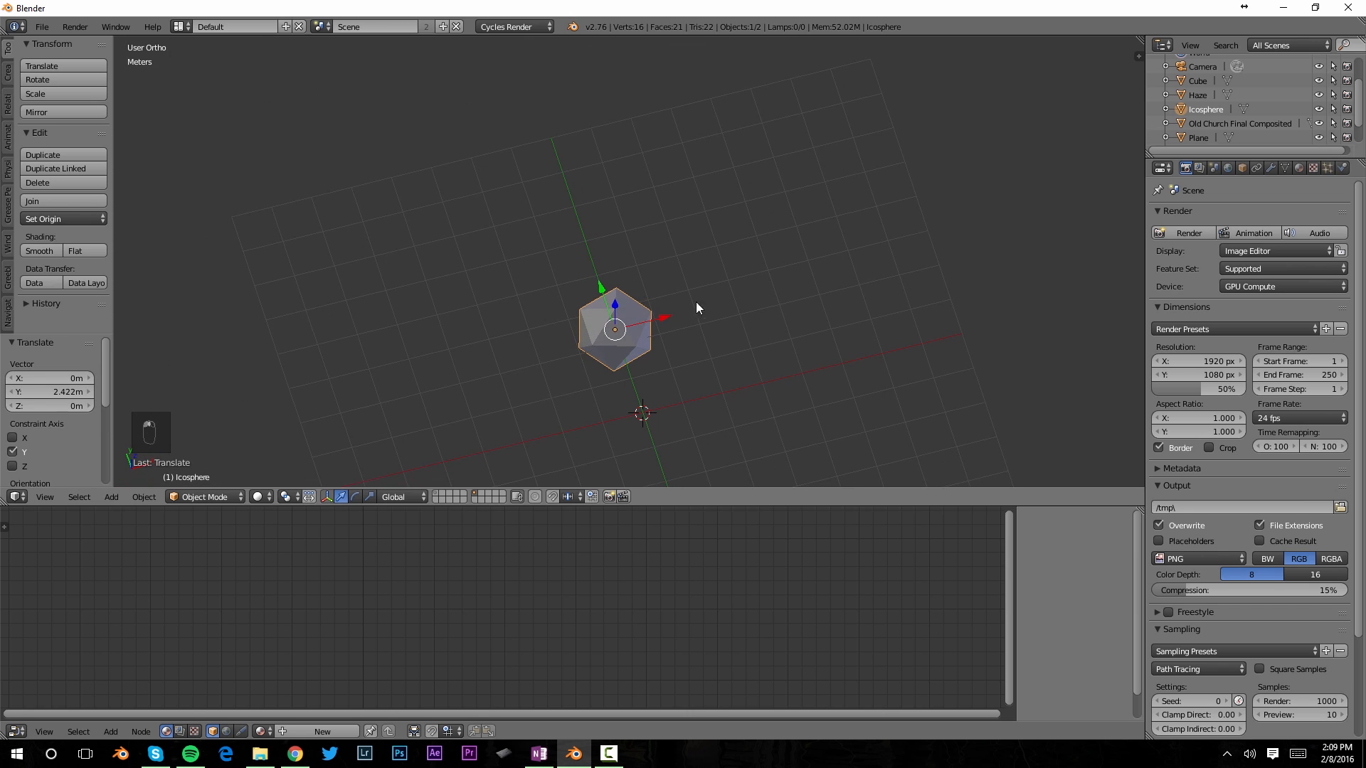
{"action": "left_click_drag", "start_coordinate": [657, 321], "coordinate": [391, 380]}
{"action": "middle_click_drag", "start_coordinate": [391, 380], "coordinate": [436, 210]}
{"action": "middle_click_drag", "start_coordinate": [541, 284], "coordinate": [530, 272]}
{"action": "key", "text": "t"}
Divide the upright plane into three sections with two evenly spaced horizontal loop cuts.
{"action": "right_click", "coordinate": [249, 272]}
{"action": "middle_click_drag", "start_coordinate": [455, 306], "coordinate": [578, 286], "text": "shift"}
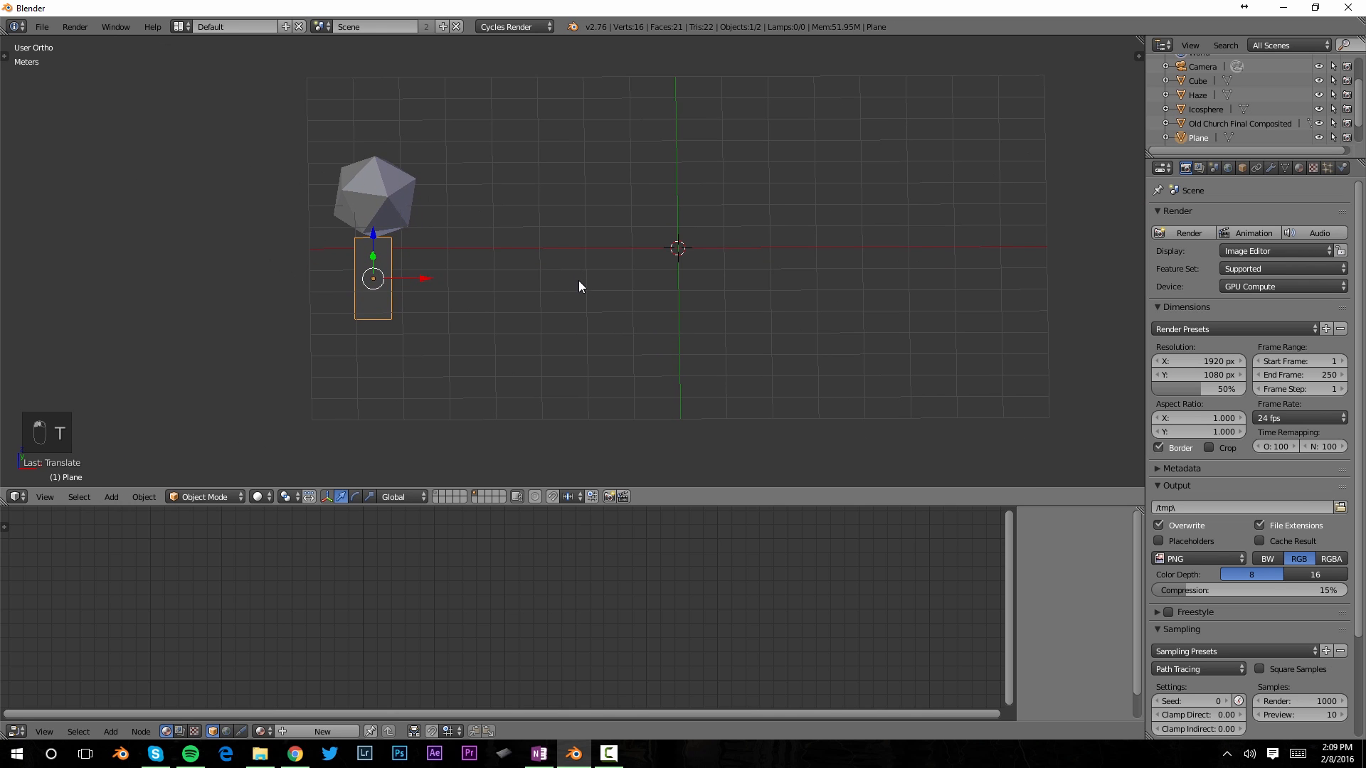
{"action": "key", "text": "Tab"}
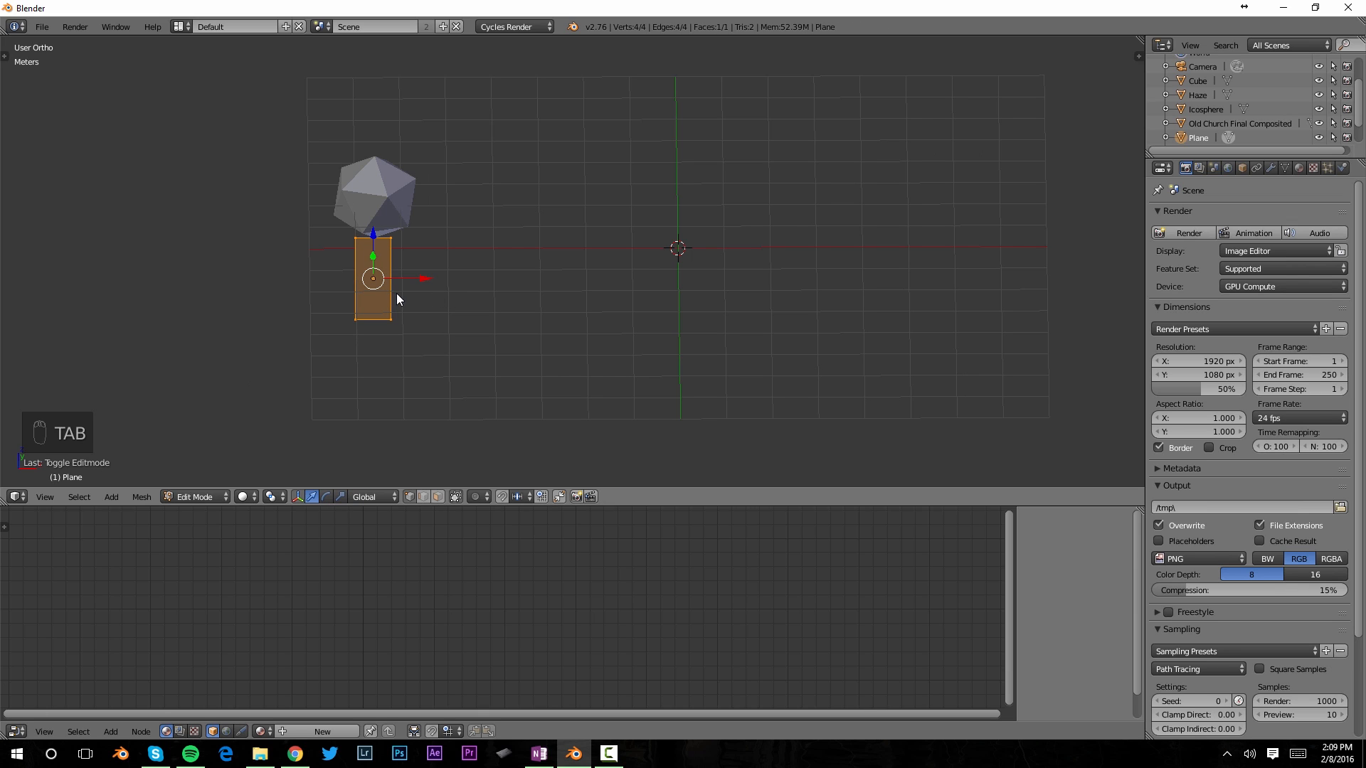
{"action": "key", "text": "ctrl+r"}
{"action": "scroll", "coordinate": [377, 278], "scroll_direction": "up", "scroll_amount": 1}
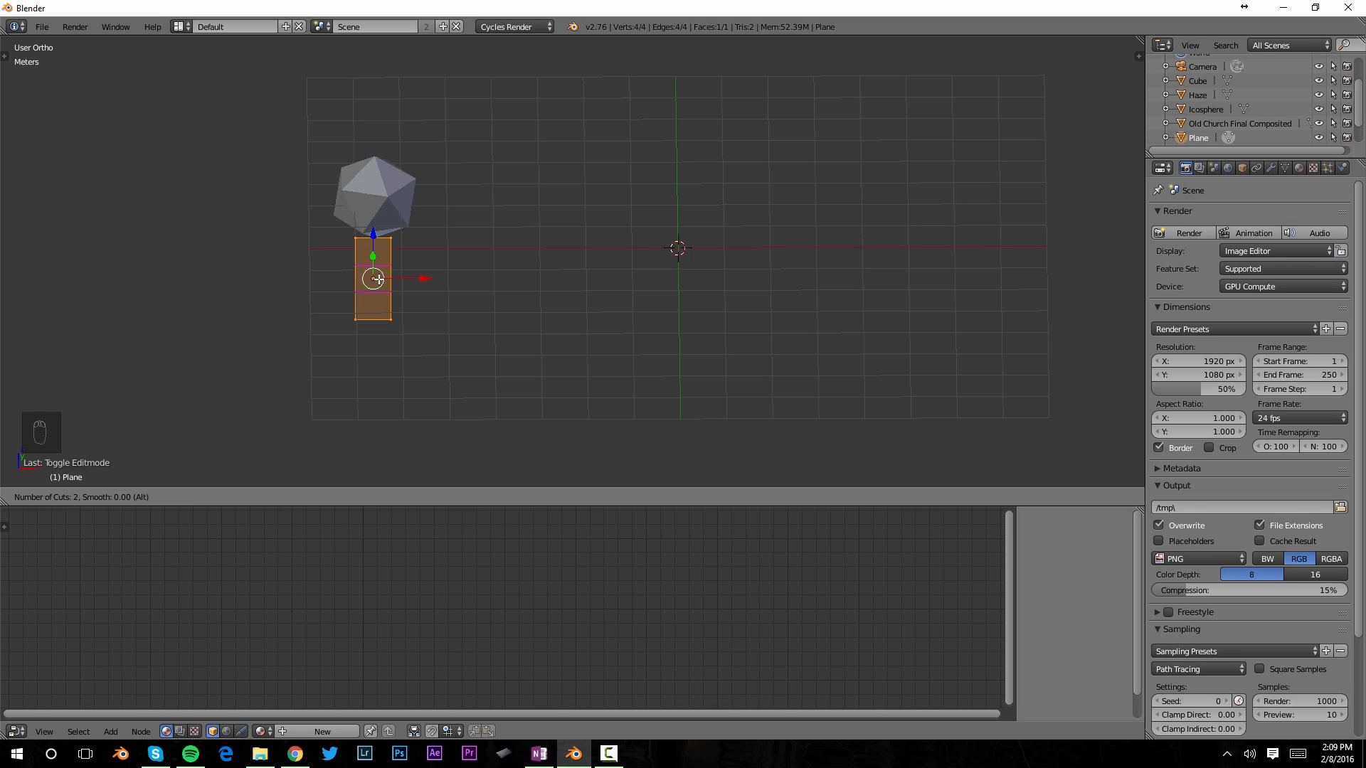
{"action": "left_click", "coordinate": [377, 279]}
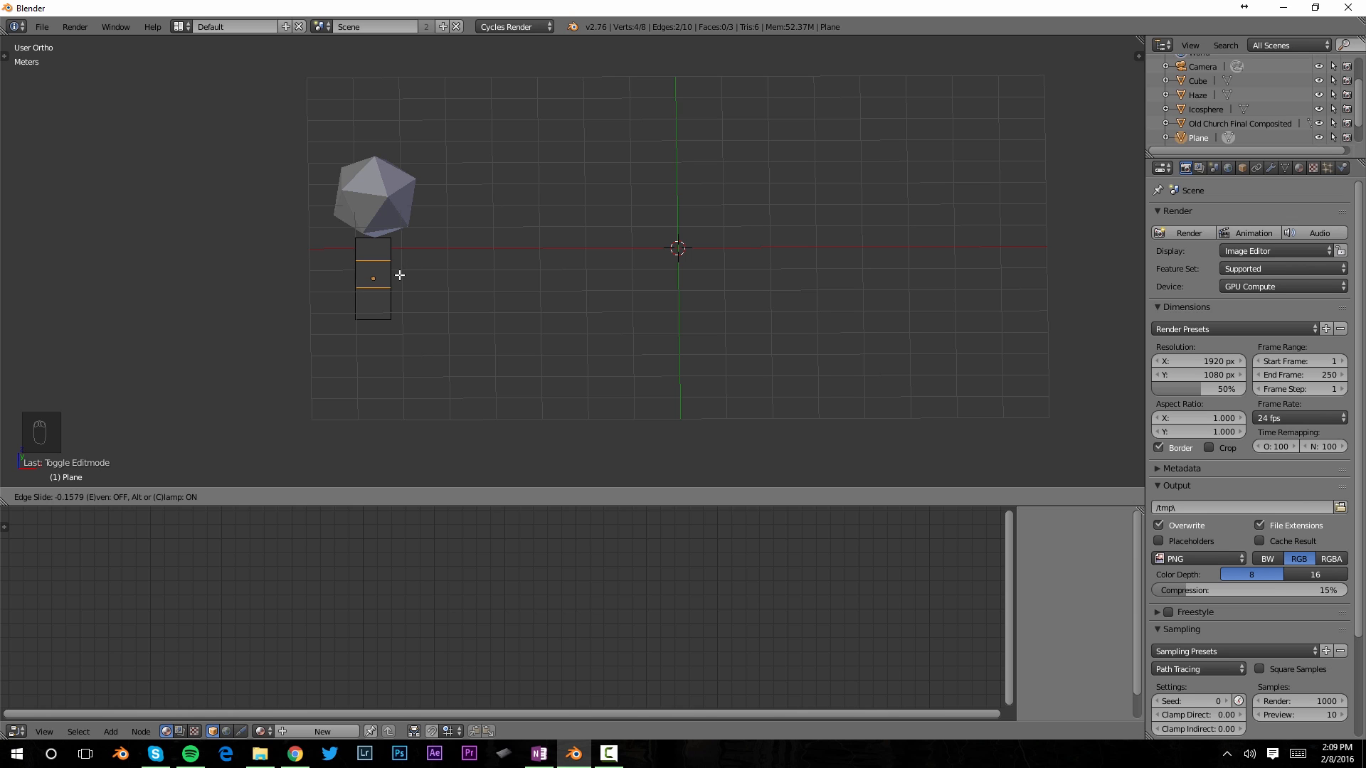
{"action": "left_click", "coordinate": [399, 276]}
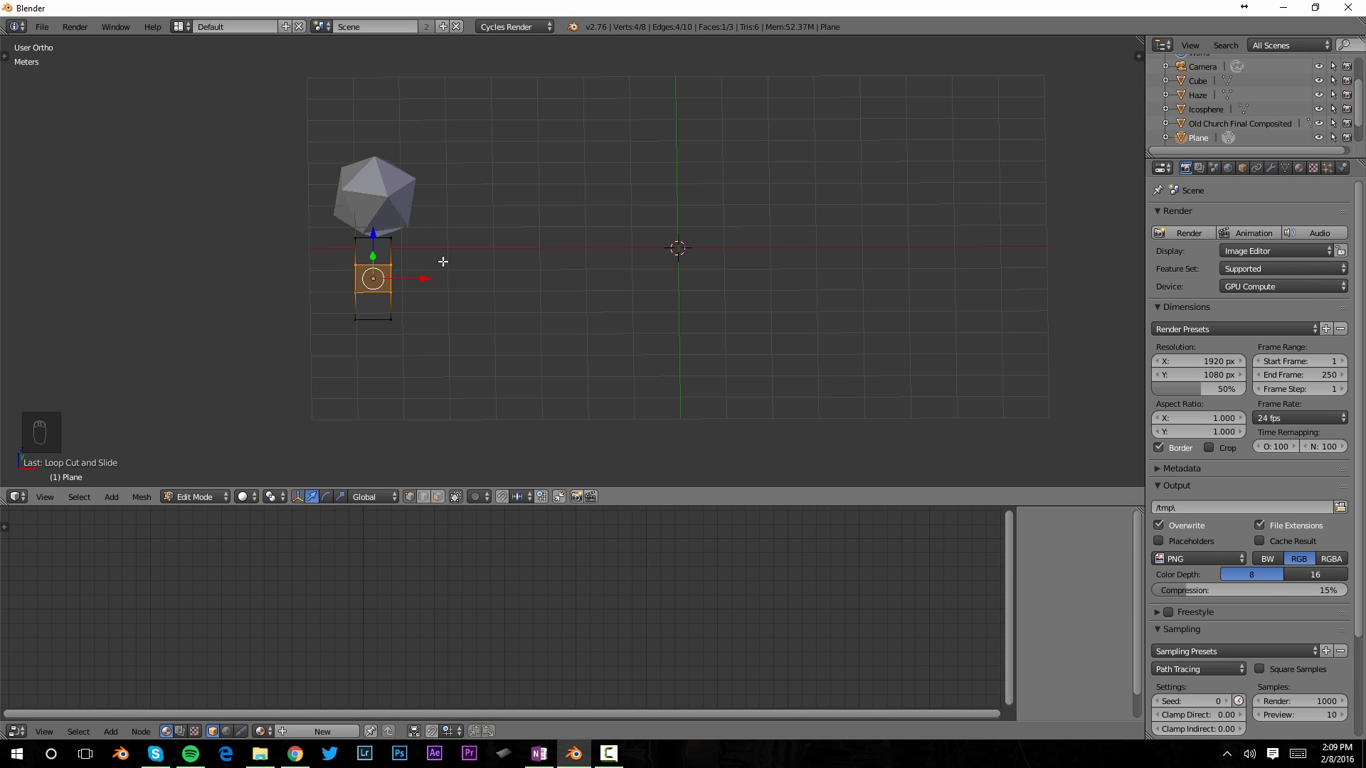
{"action": "key", "text": "Tab"}
{"action": "middle_click_drag", "start_coordinate": [490, 264], "coordinate": [460, 273], "text": "shift"}
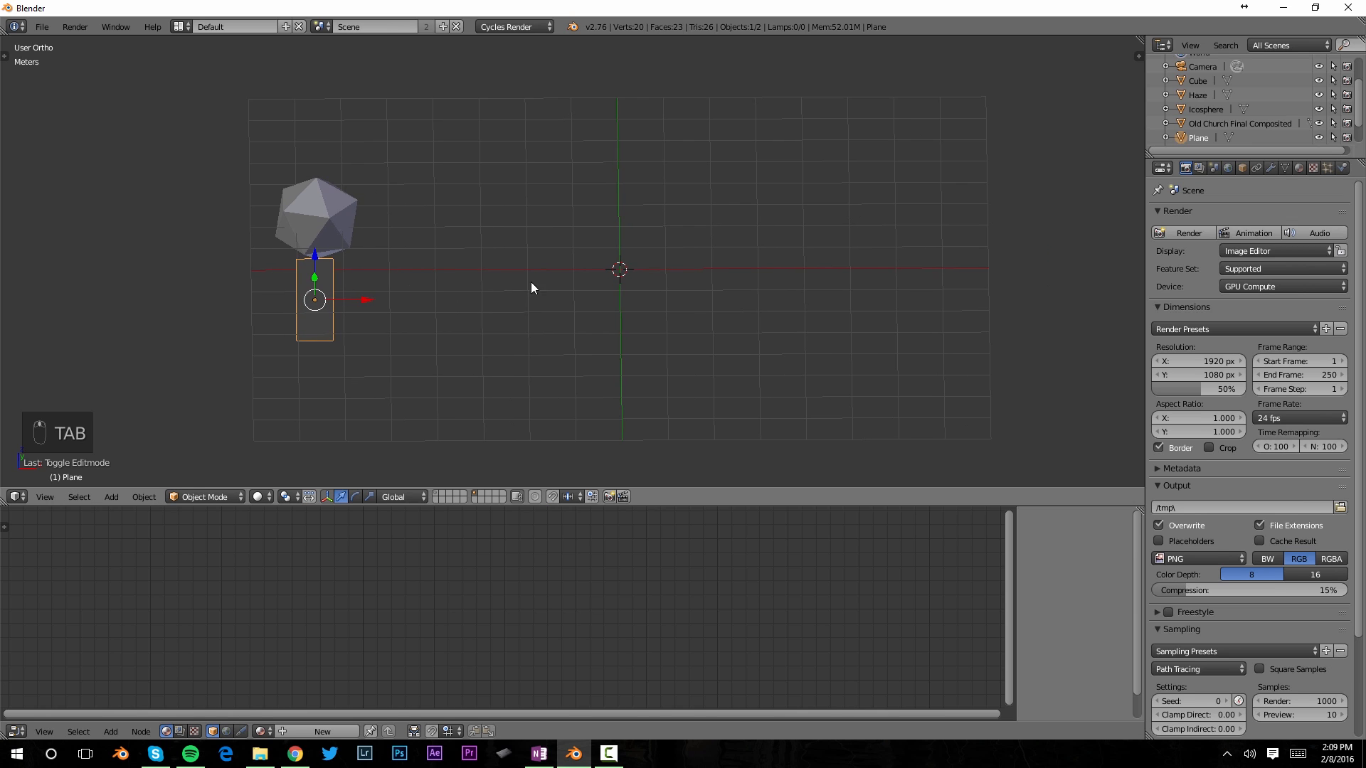
Add an Array modifier to the plane with a relative X offset of 1.9 and a count of 10.
{"action": "left_click", "coordinate": [1269, 167]}
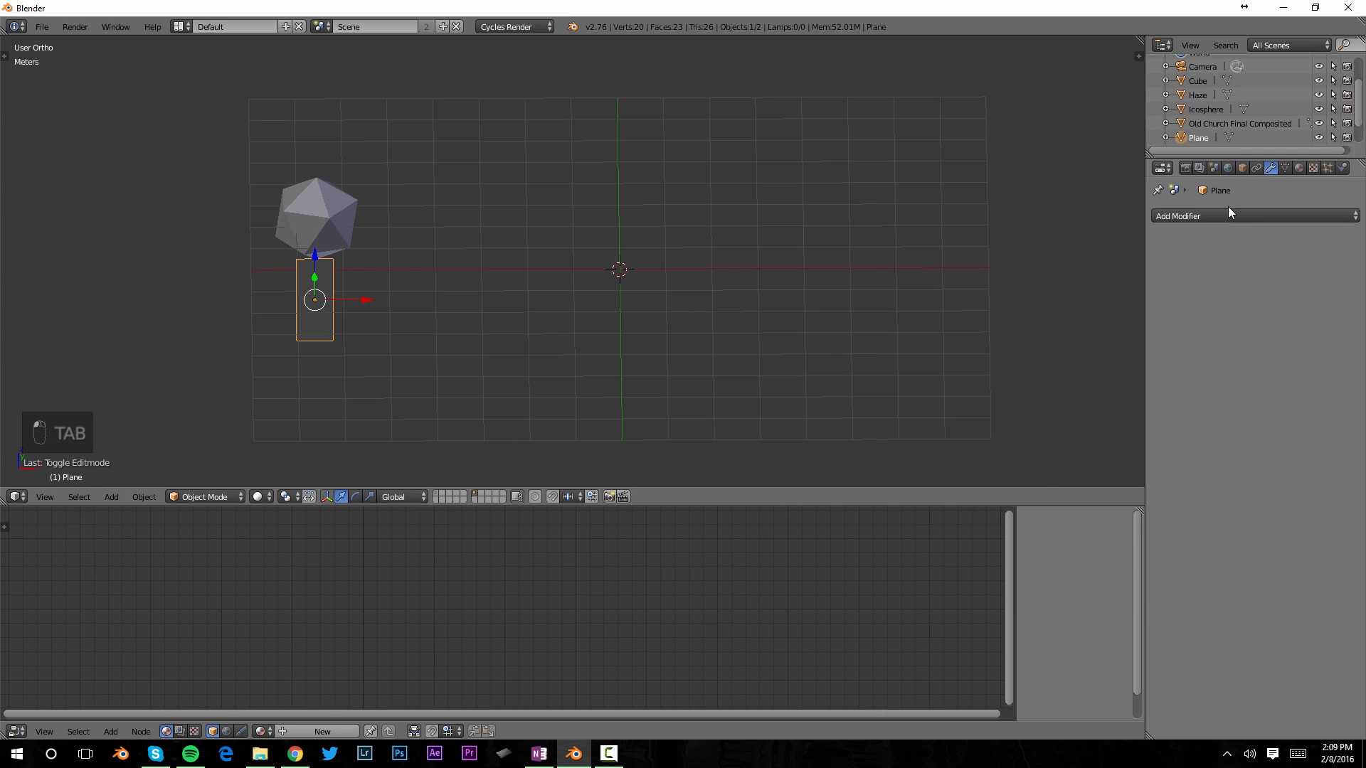
{"action": "left_click", "coordinate": [1215, 215]}
{"action": "left_click", "coordinate": [1074, 249]}
{"action": "middle_click_drag", "start_coordinate": [455, 296], "coordinate": [409, 310], "text": "shift"}
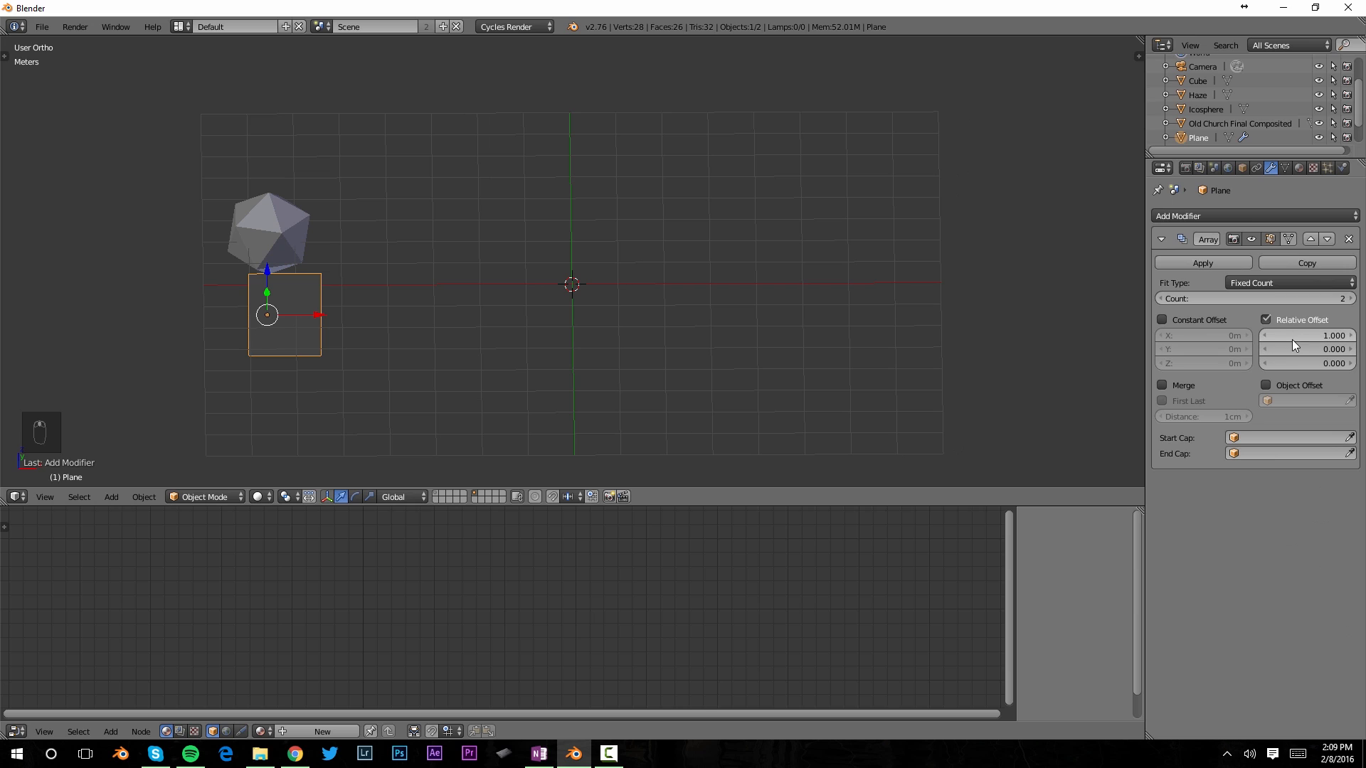
{"action": "left_click_drag", "start_coordinate": [1290, 333], "coordinate": [1351, 333]}
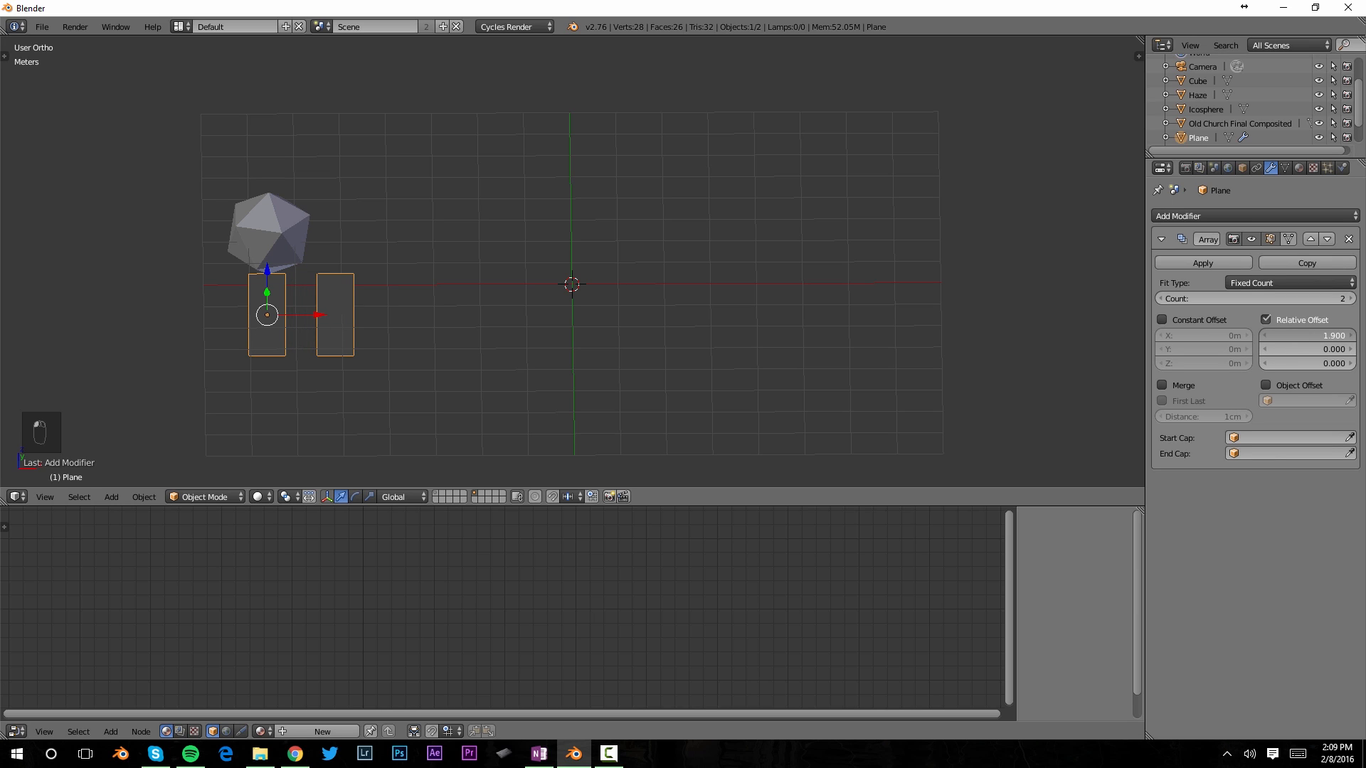
{"action": "left_click", "coordinate": [1253, 298]}
{"action": "type", "text": "10"}
{"action": "key", "text": "Return"}
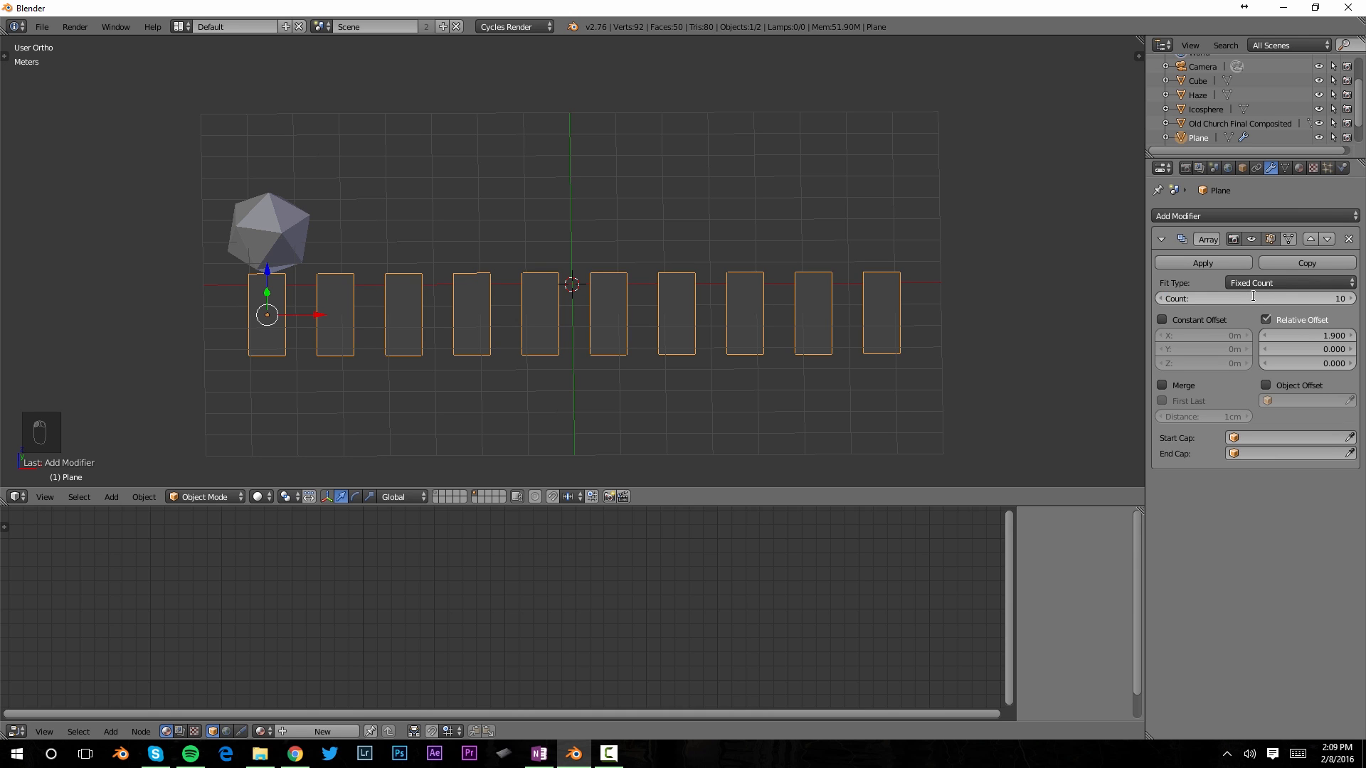
Add a Displace modifier to the arrayed planes with a new texture of type Clouds.
{"action": "middle_click_drag", "start_coordinate": [681, 232], "coordinate": [529, 267]}
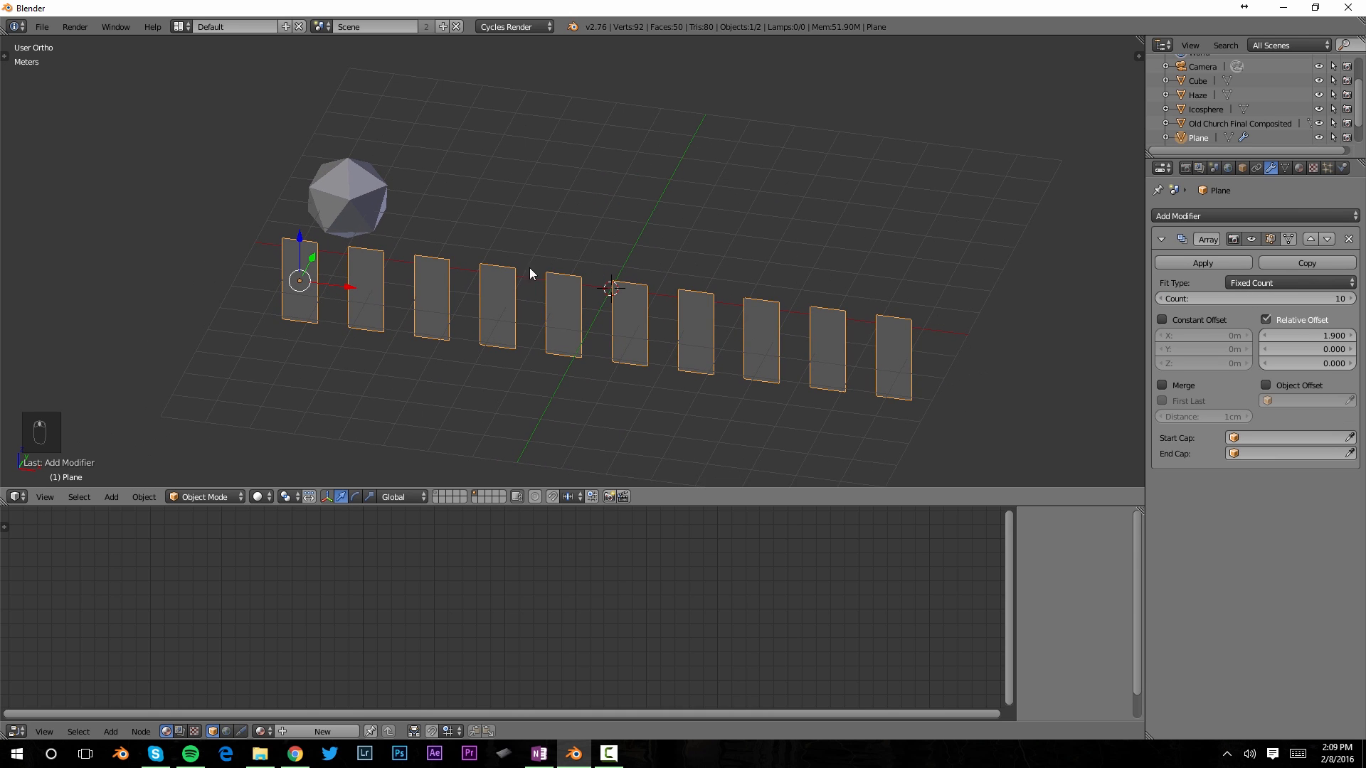
{"action": "left_click", "coordinate": [1229, 217]}
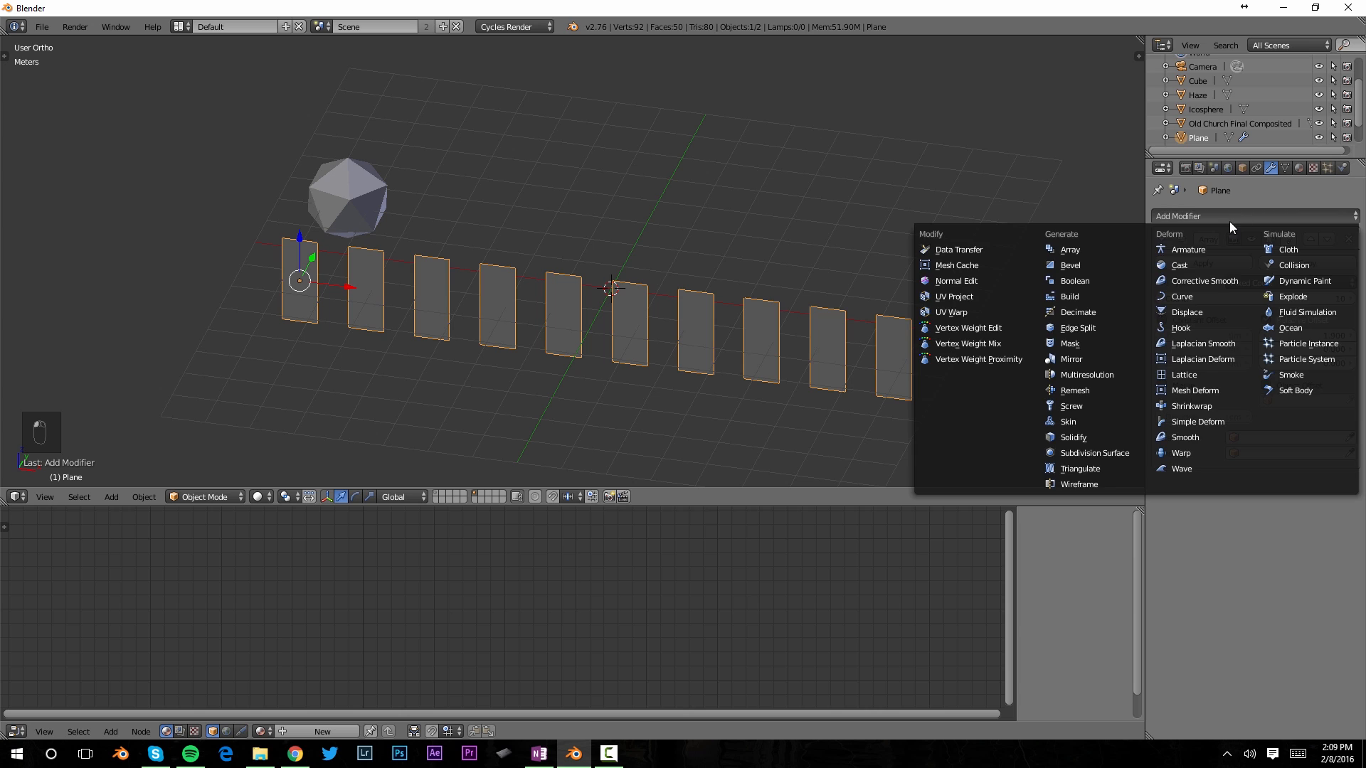
{"action": "left_click", "coordinate": [1192, 314]}
{"action": "left_click", "coordinate": [1235, 544]}
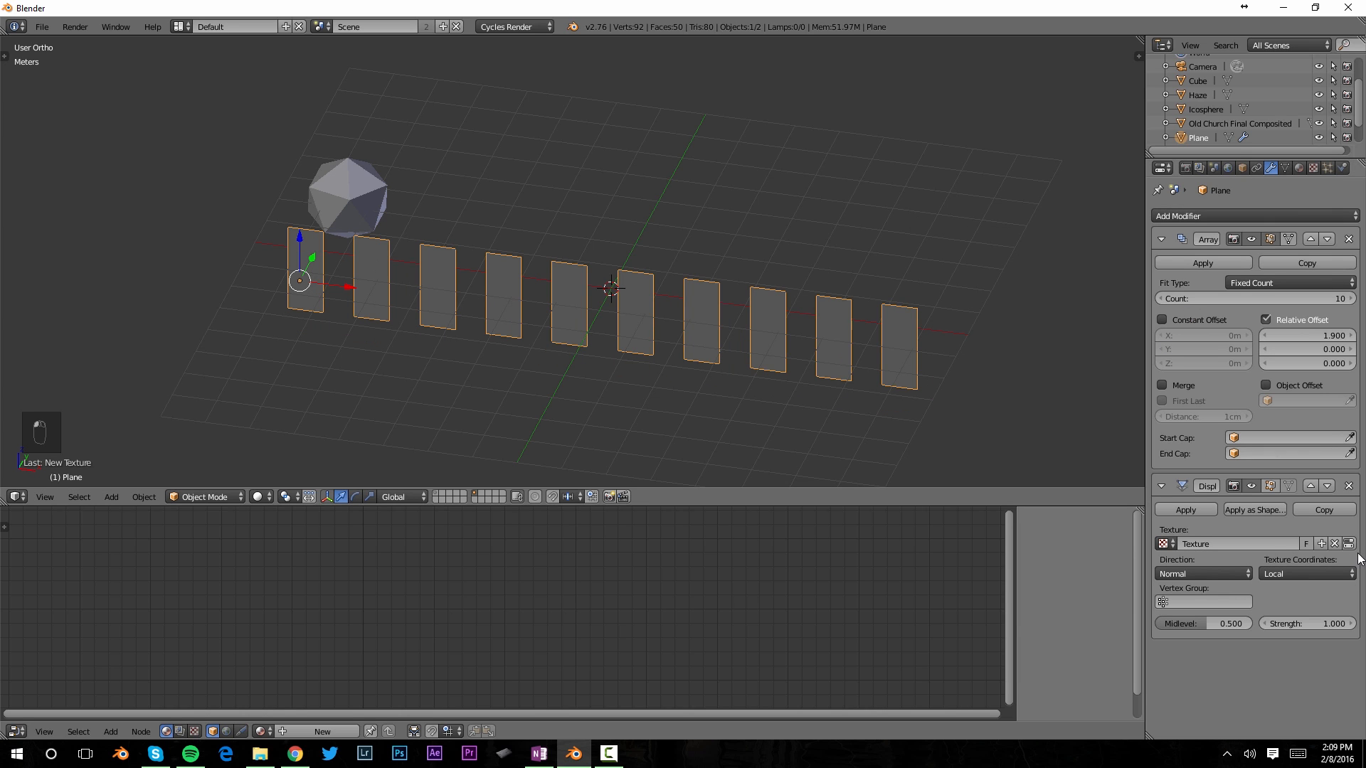
{"action": "left_click", "coordinate": [1348, 543]}
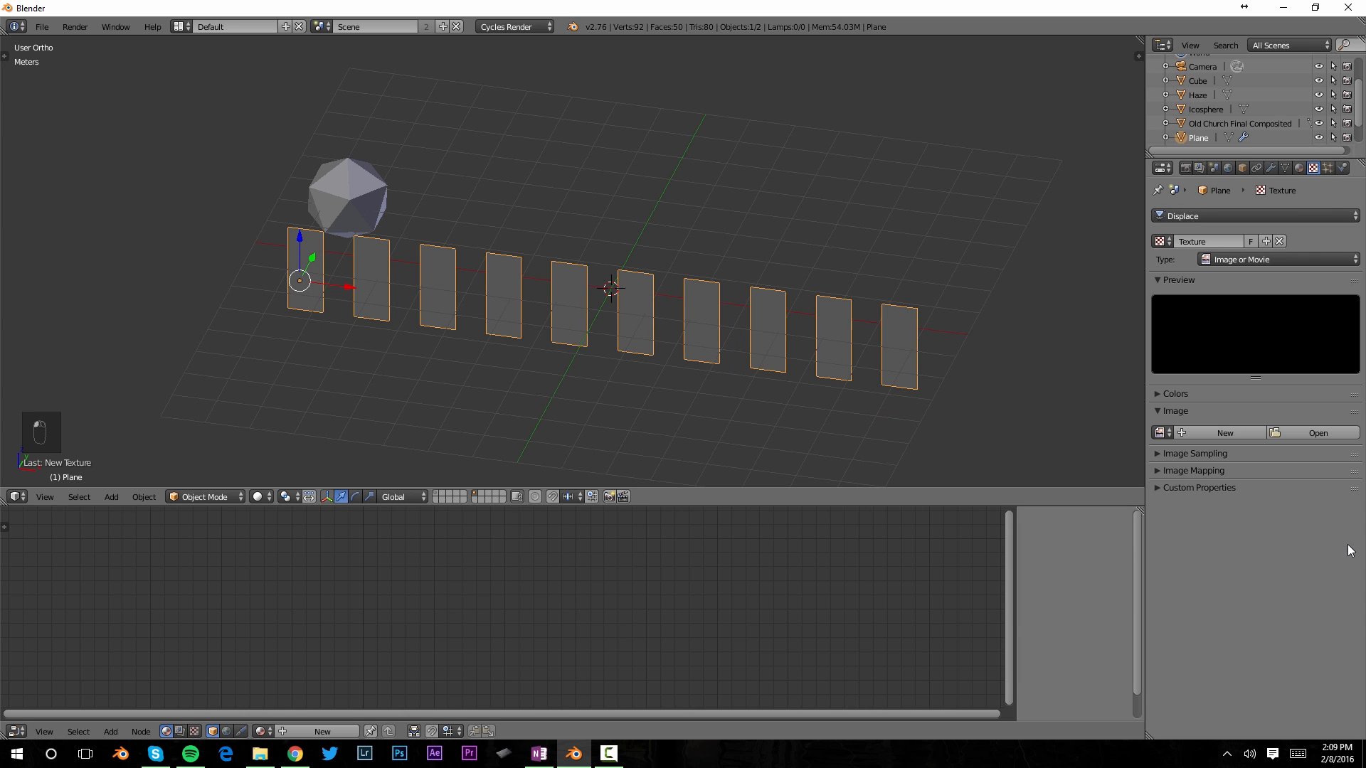
{"action": "left_click", "coordinate": [1256, 263]}
{"action": "left_click", "coordinate": [1222, 308]}
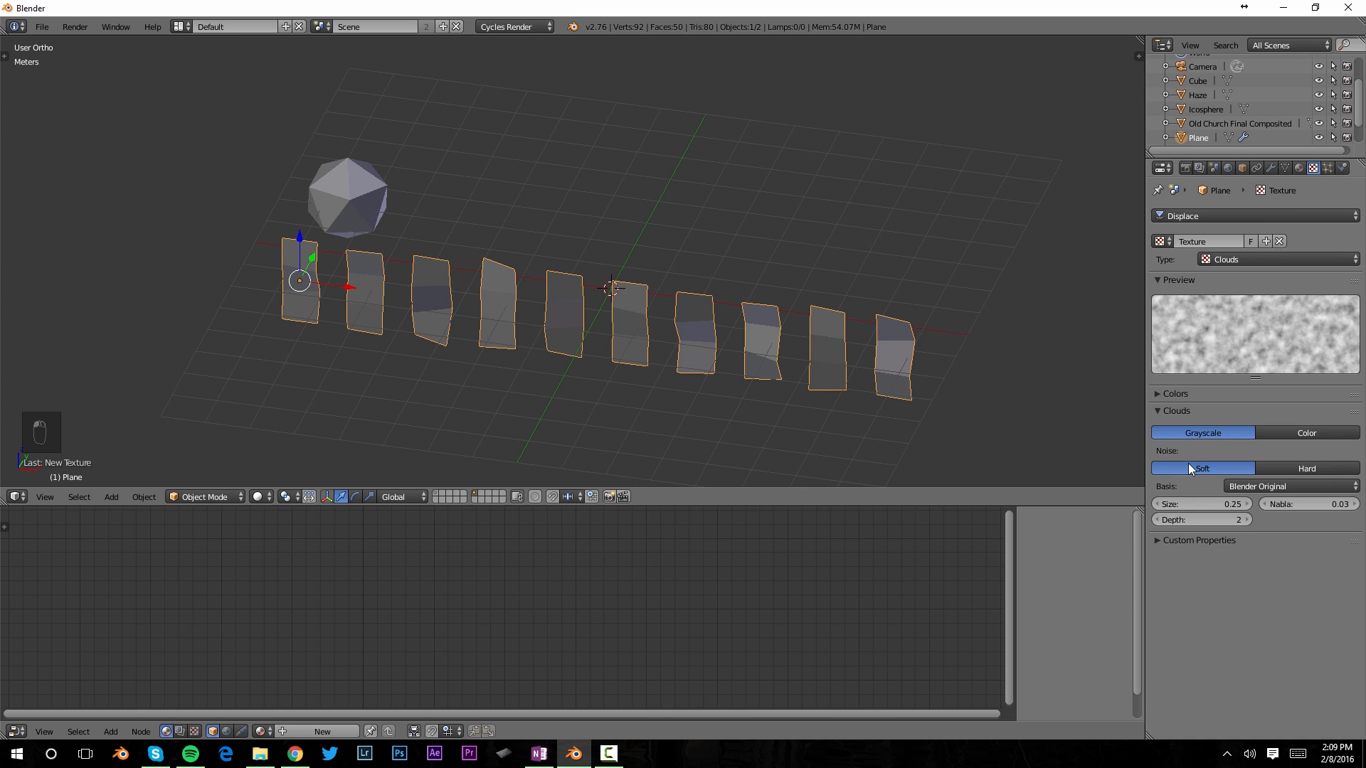
Set the Clouds texture to Hard noise with the Cell Noise basis and a depth of 0.
{"action": "left_click", "coordinate": [1308, 468]}
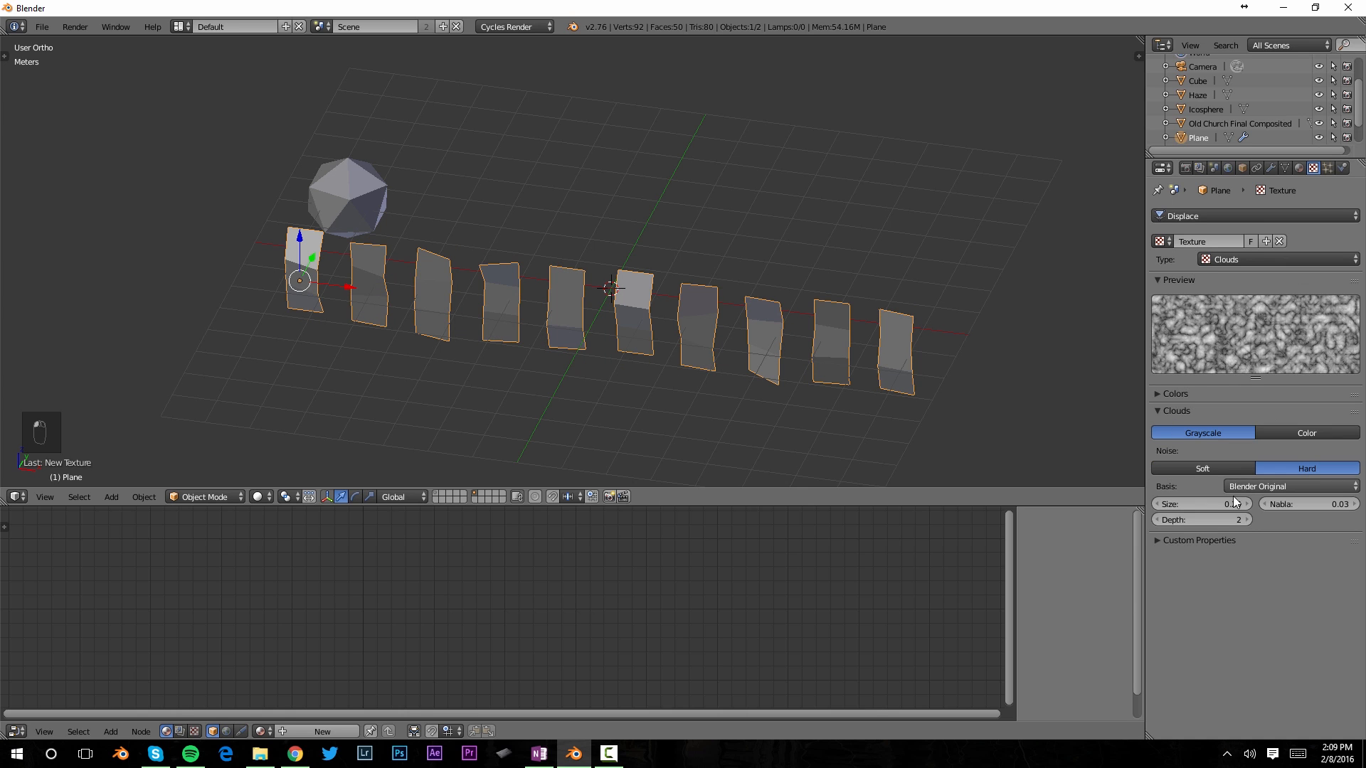
{"action": "left_click", "coordinate": [1262, 486]}
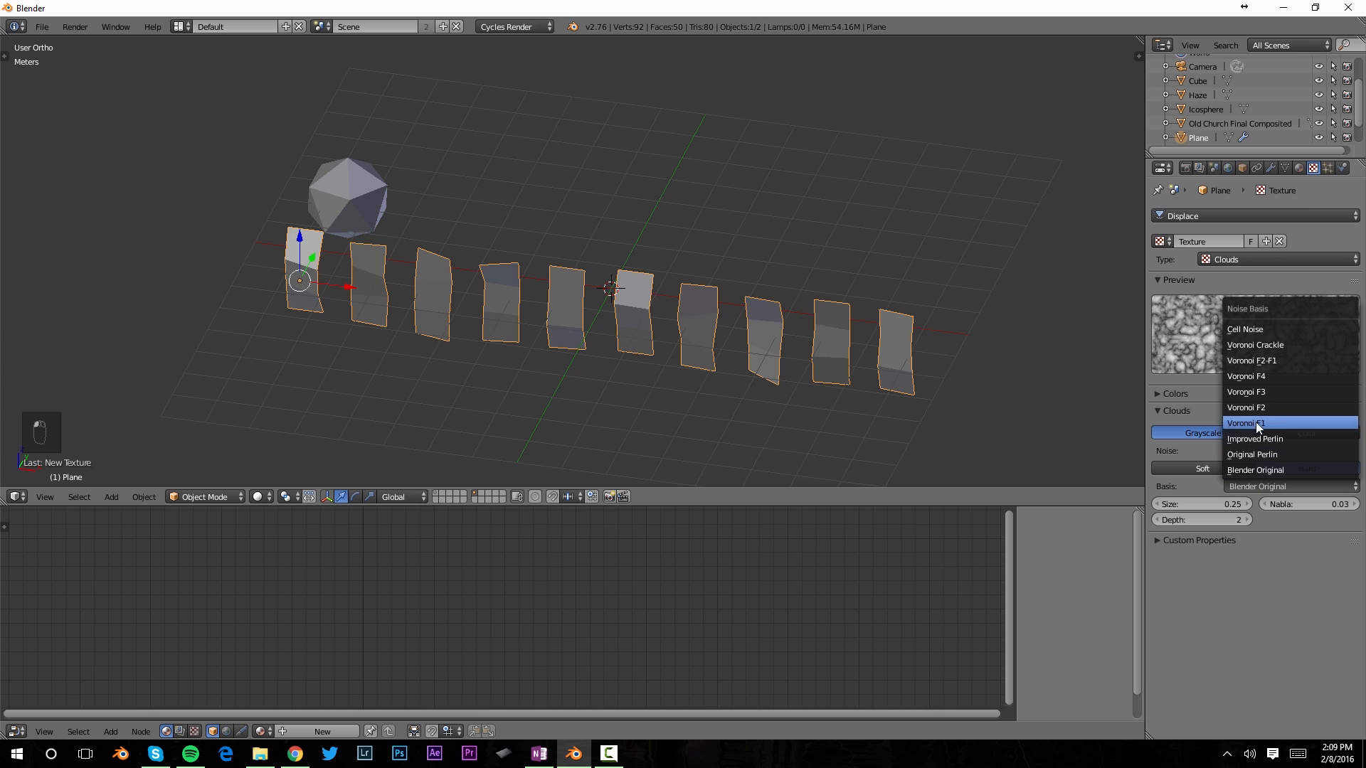
{"action": "left_click", "coordinate": [1248, 328]}
{"action": "middle_click_drag", "start_coordinate": [915, 372], "coordinate": [799, 357]}
{"action": "middle_click_drag", "start_coordinate": [484, 350], "coordinate": [564, 351]}
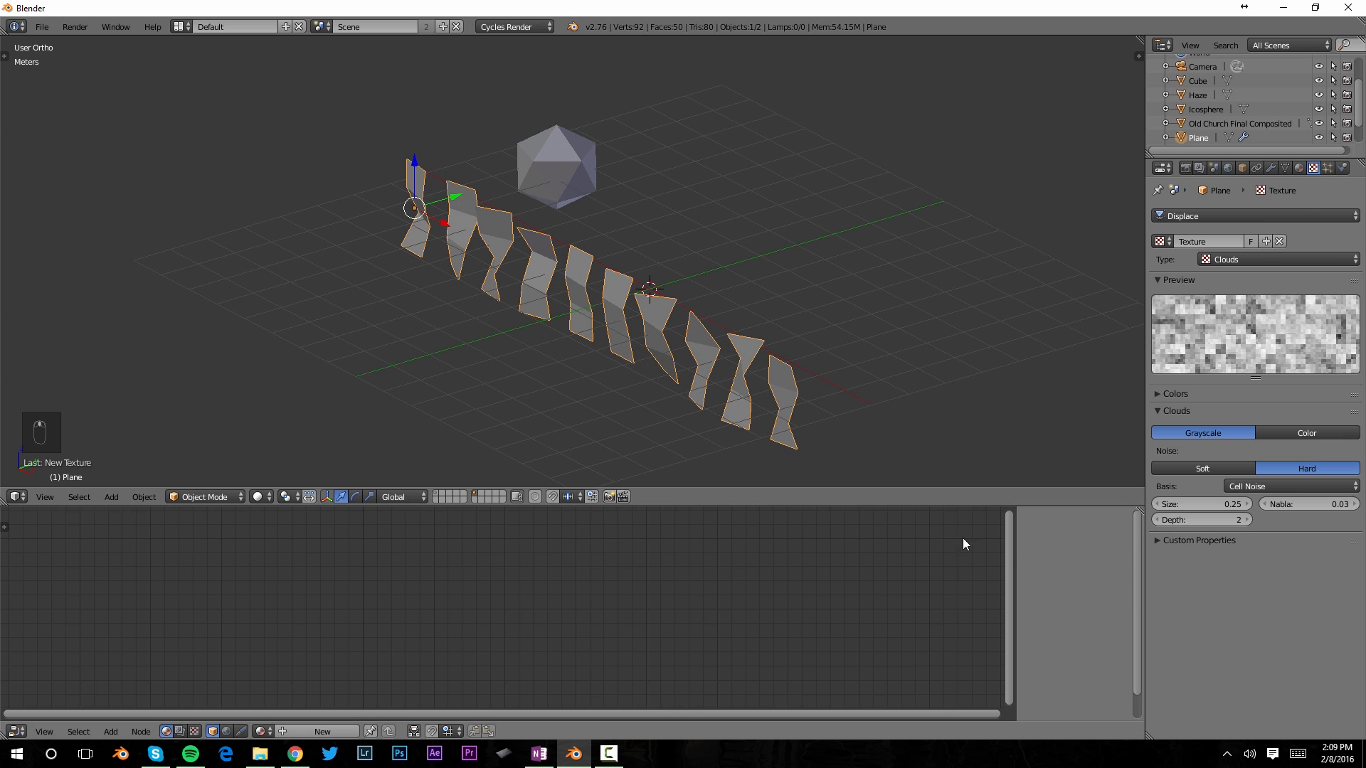
{"action": "left_click", "coordinate": [1193, 519]}
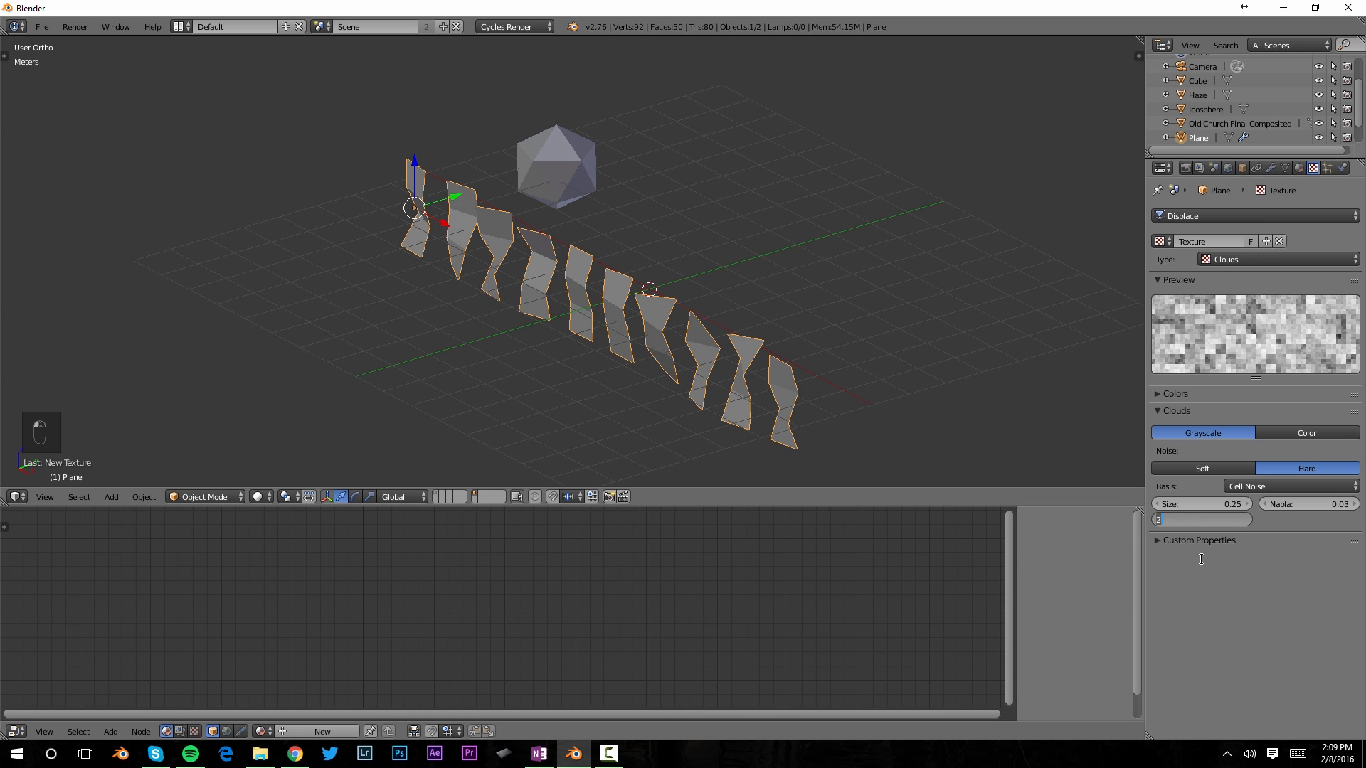
{"action": "type", "text": "0"}
{"action": "key", "text": "Return"}
{"action": "middle_click_drag", "start_coordinate": [684, 341], "coordinate": [797, 334]}
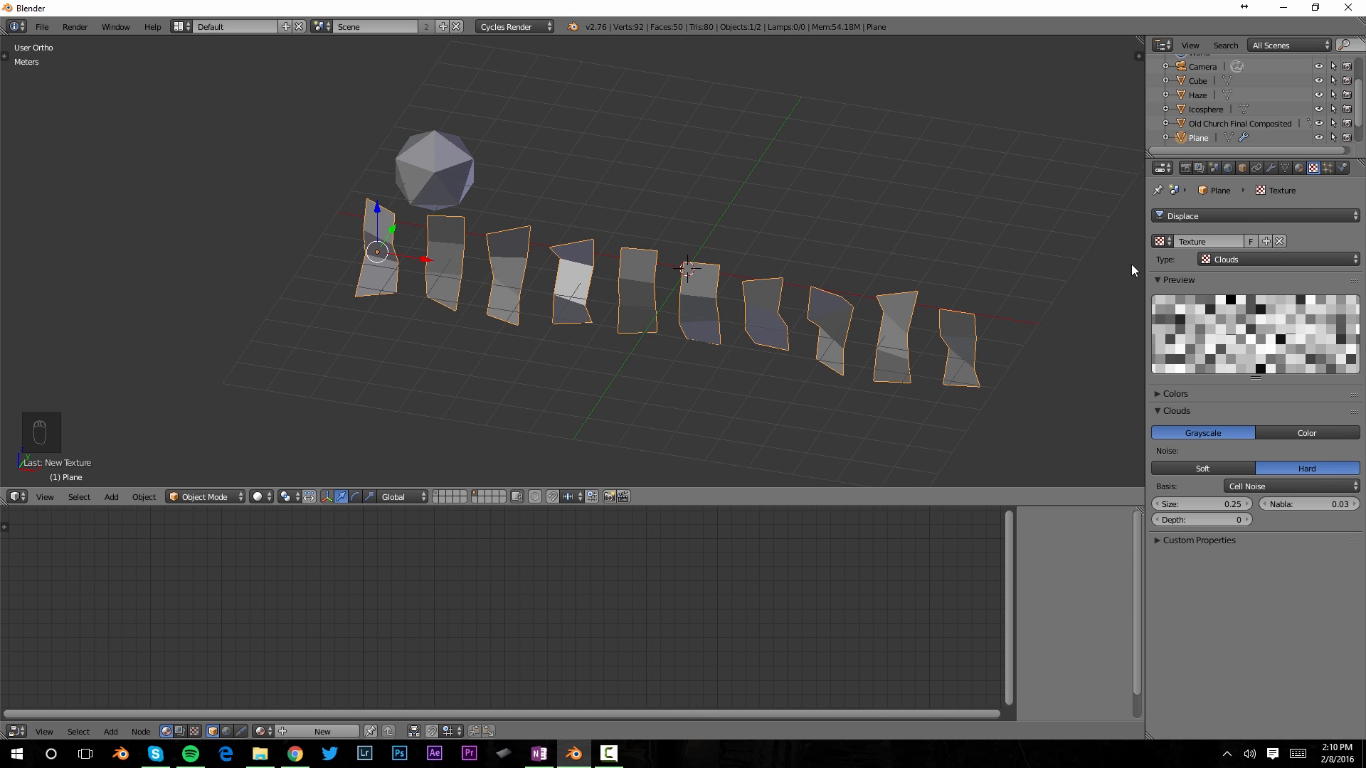
Set the plane's Displace modifier strength to 2.
{"action": "left_click", "coordinate": [1270, 169]}
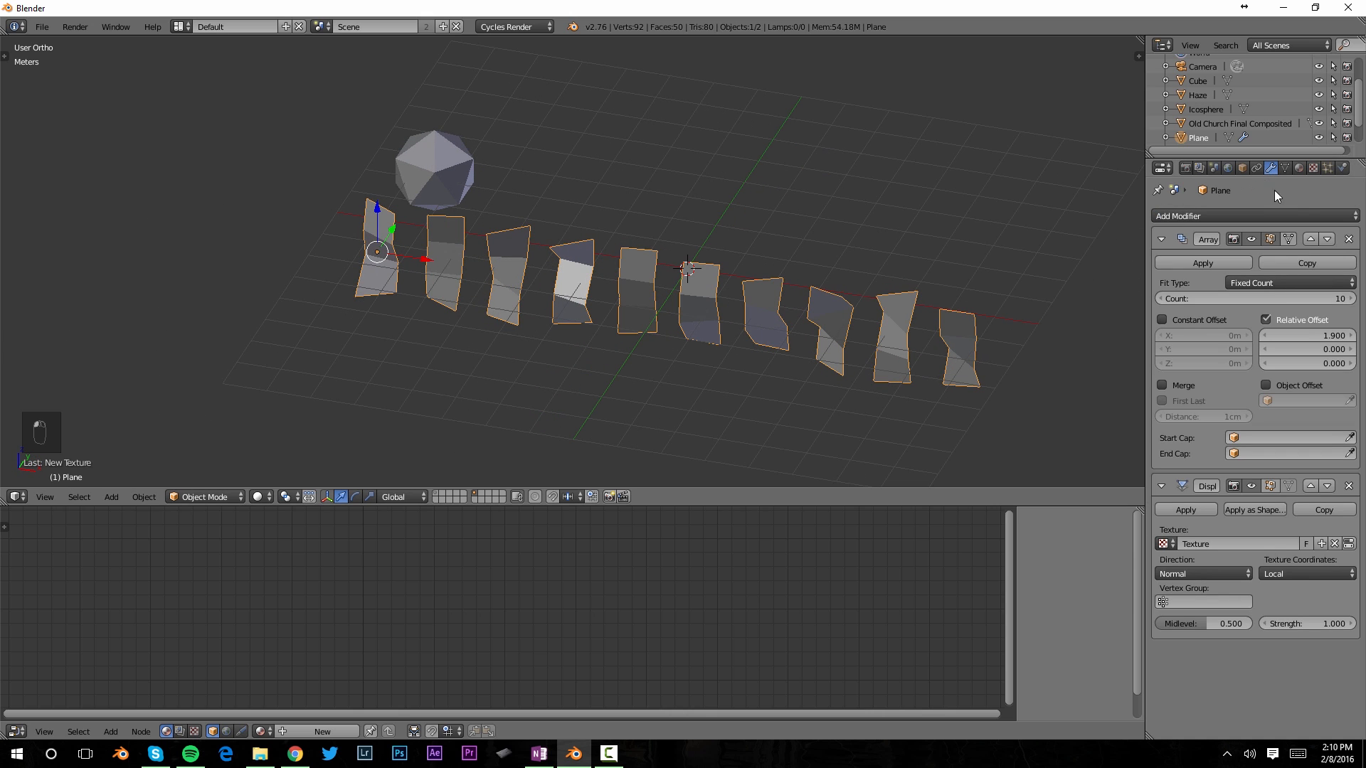
{"action": "left_click", "coordinate": [1300, 626]}
{"action": "type", "text": "2"}
{"action": "key", "text": "Return"}
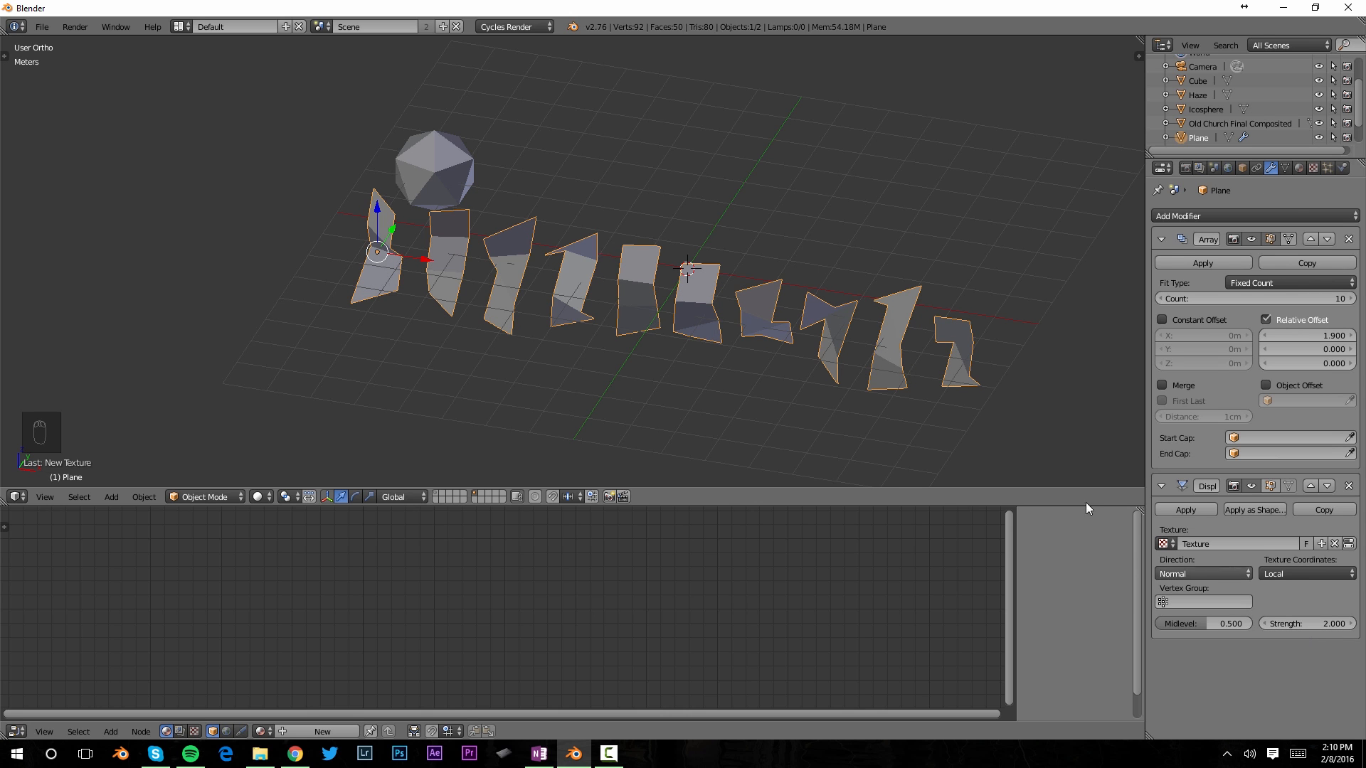
Add an Empty to the scene and move it to about -6.28 m along the Y axis, in front of the planes.
{"action": "middle_click_drag", "start_coordinate": [796, 370], "coordinate": [754, 312]}
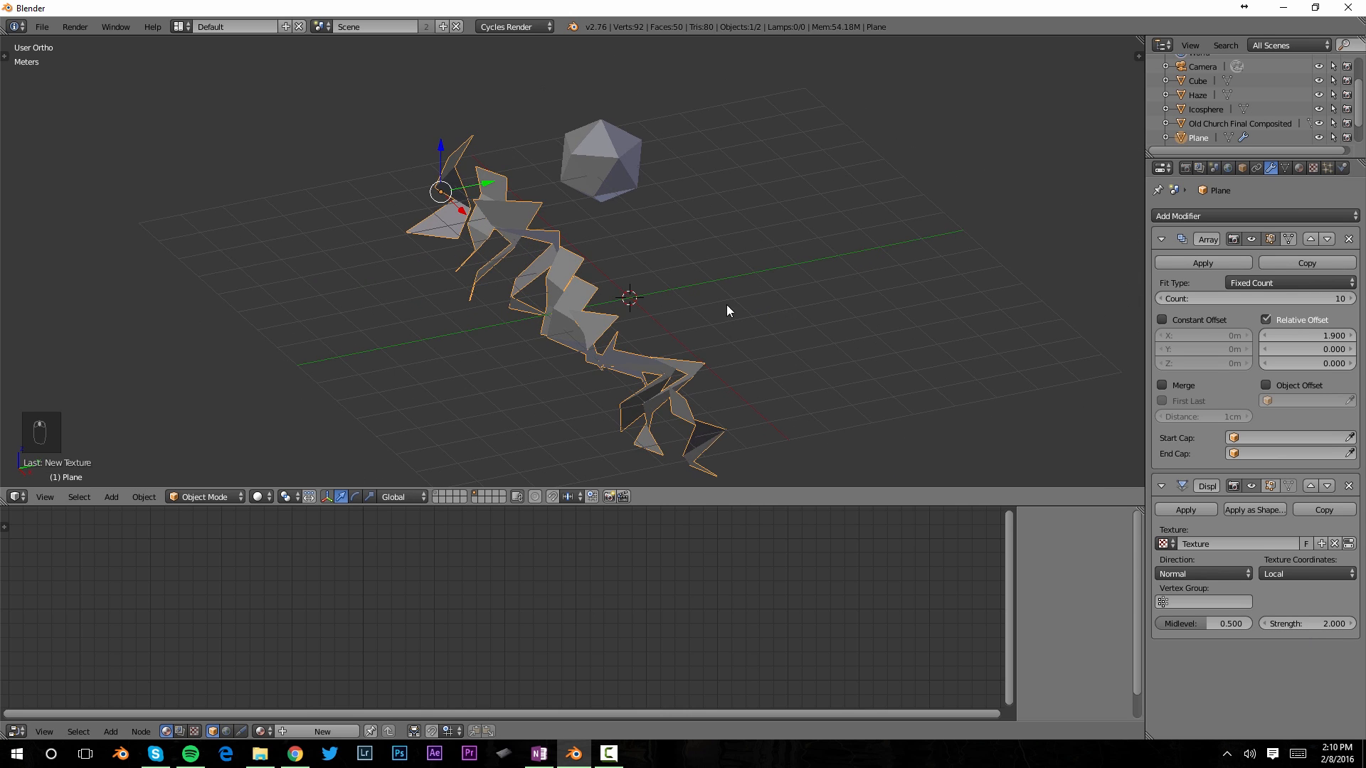
{"action": "middle_click_drag", "start_coordinate": [661, 326], "coordinate": [726, 313]}
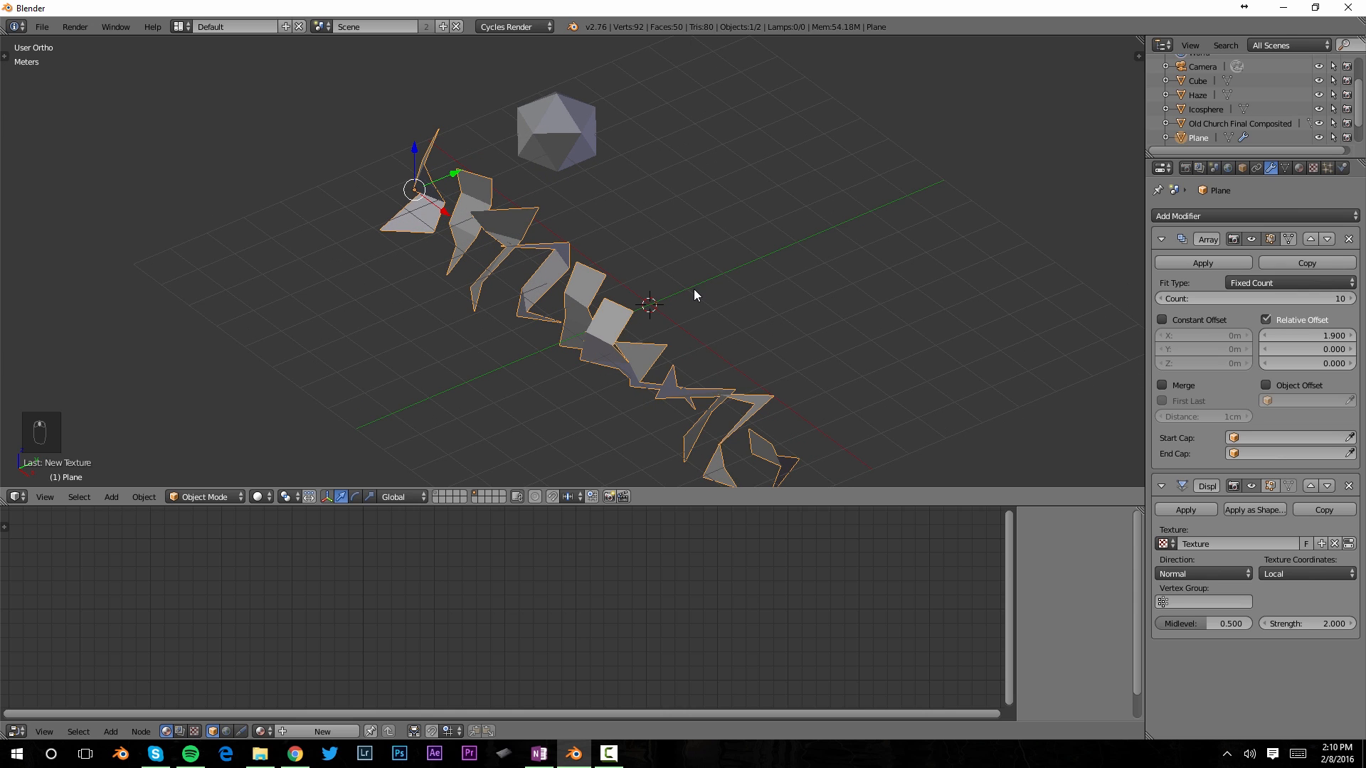
{"action": "key", "text": "shift+a"}
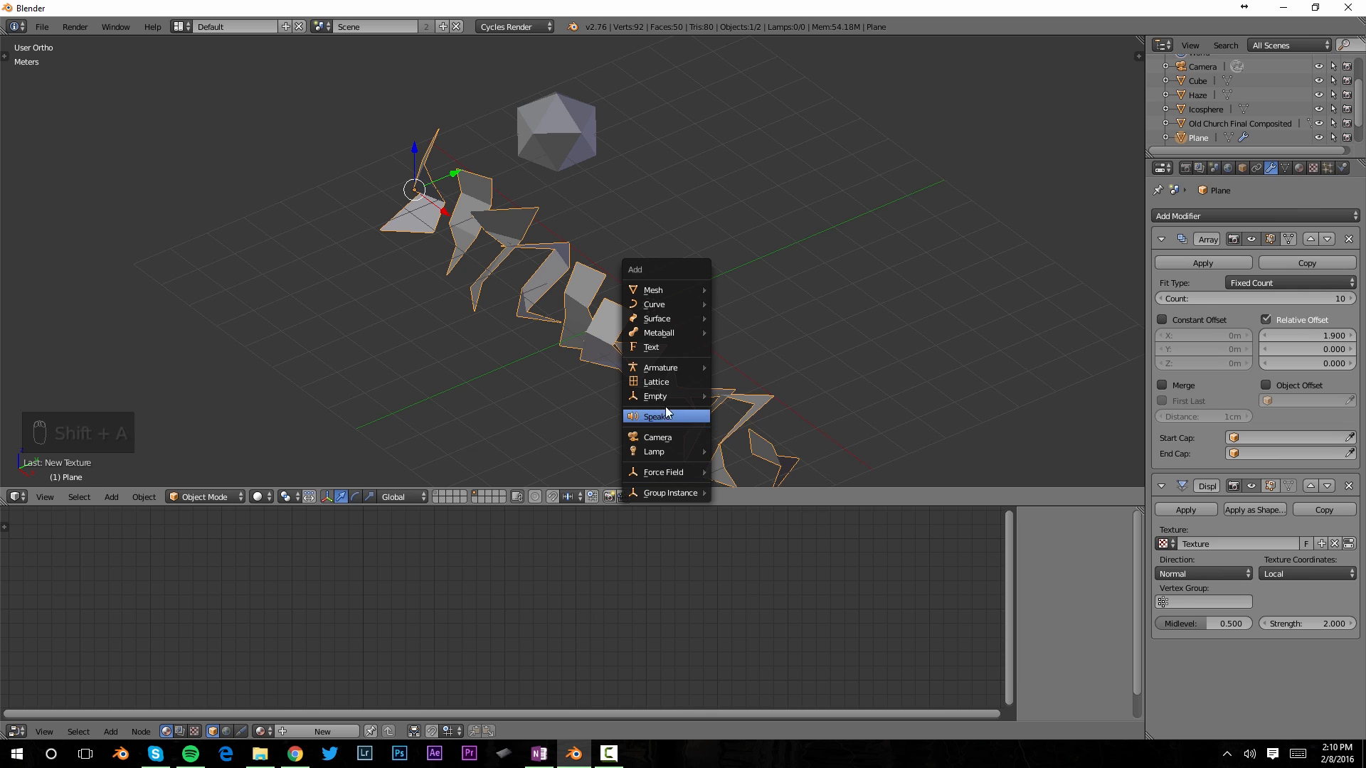
{"action": "mouse_move", "coordinate": [663, 392]}
{"action": "left_click", "coordinate": [745, 398]}
{"action": "left_click_drag", "start_coordinate": [688, 288], "coordinate": [458, 387]}
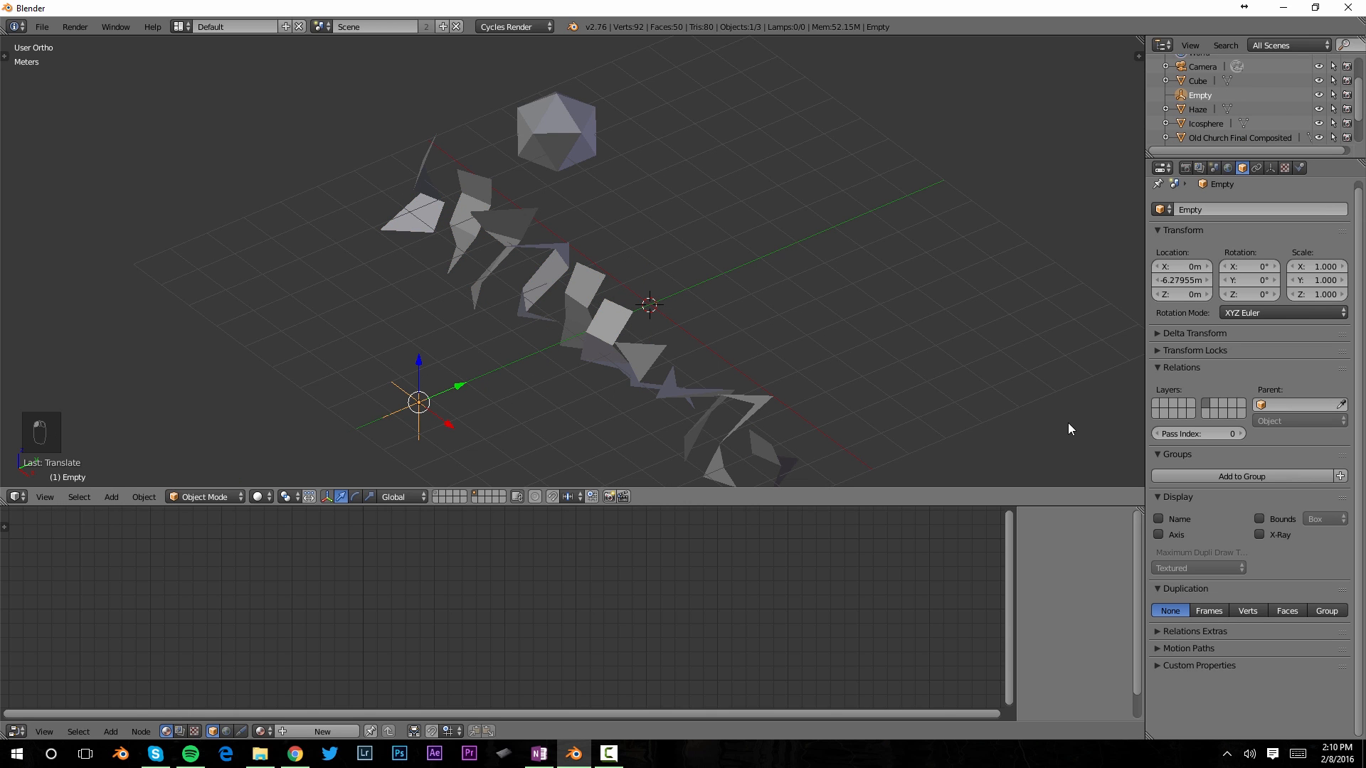
Set the texture coordinates of the arrayed plane's Displace modifier to Object, using the Empty as the reference object.
{"action": "right_click", "coordinate": [472, 212]}
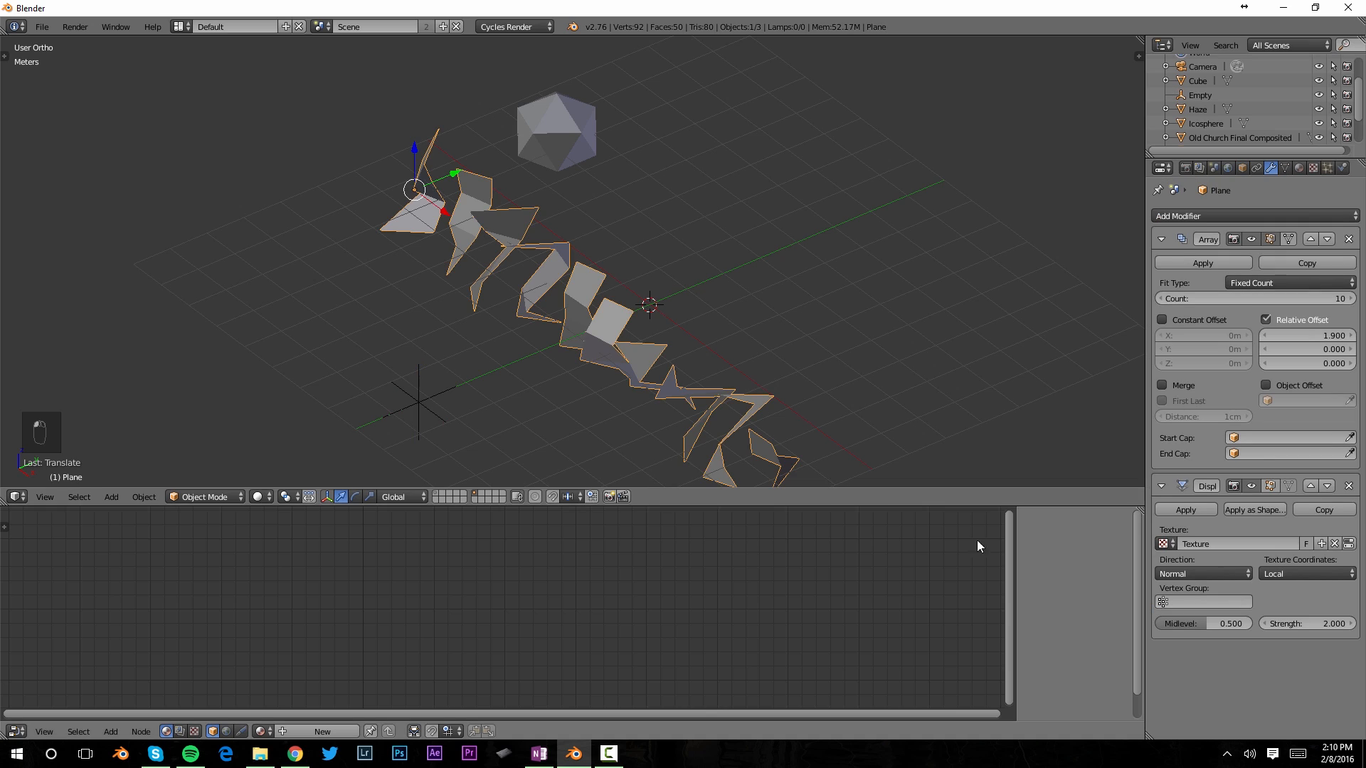
{"action": "left_click", "coordinate": [1289, 573]}
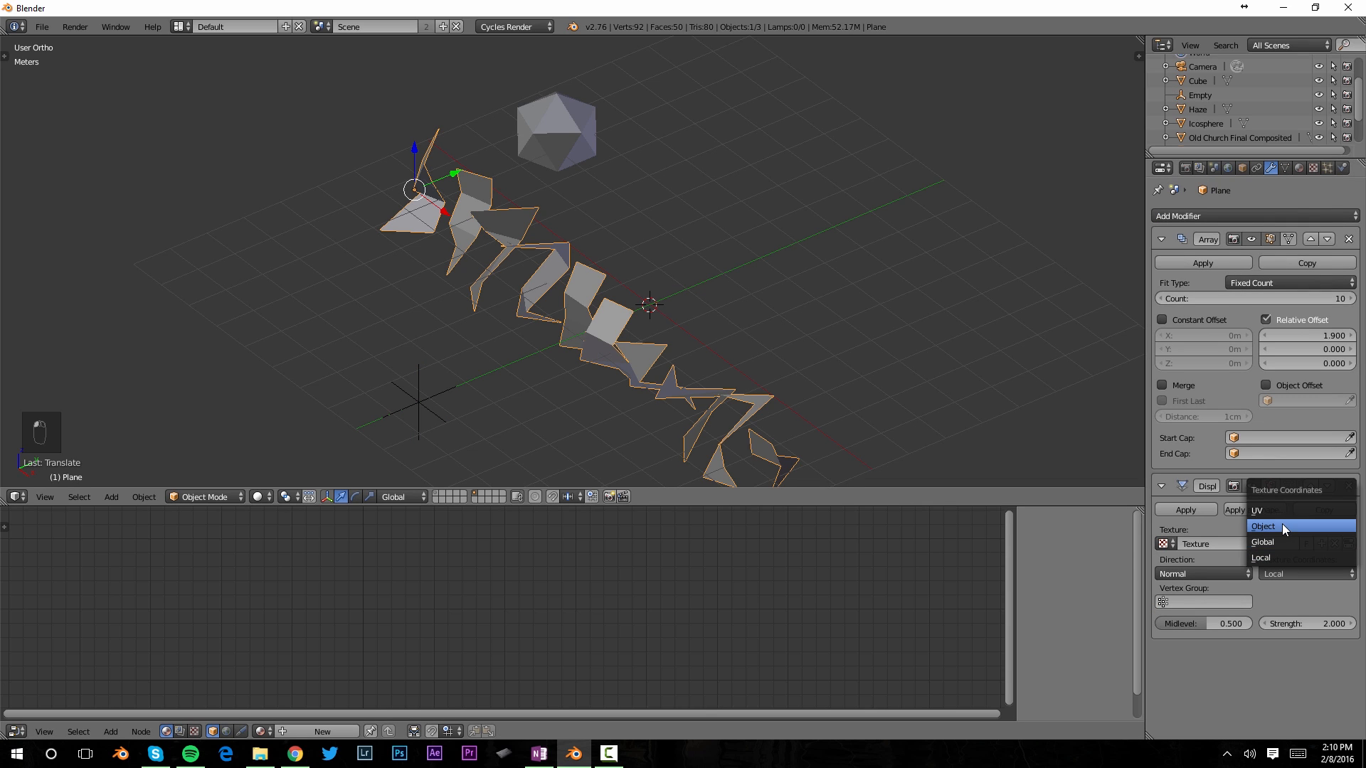
{"action": "left_click", "coordinate": [1282, 523]}
{"action": "left_click", "coordinate": [1288, 602]}
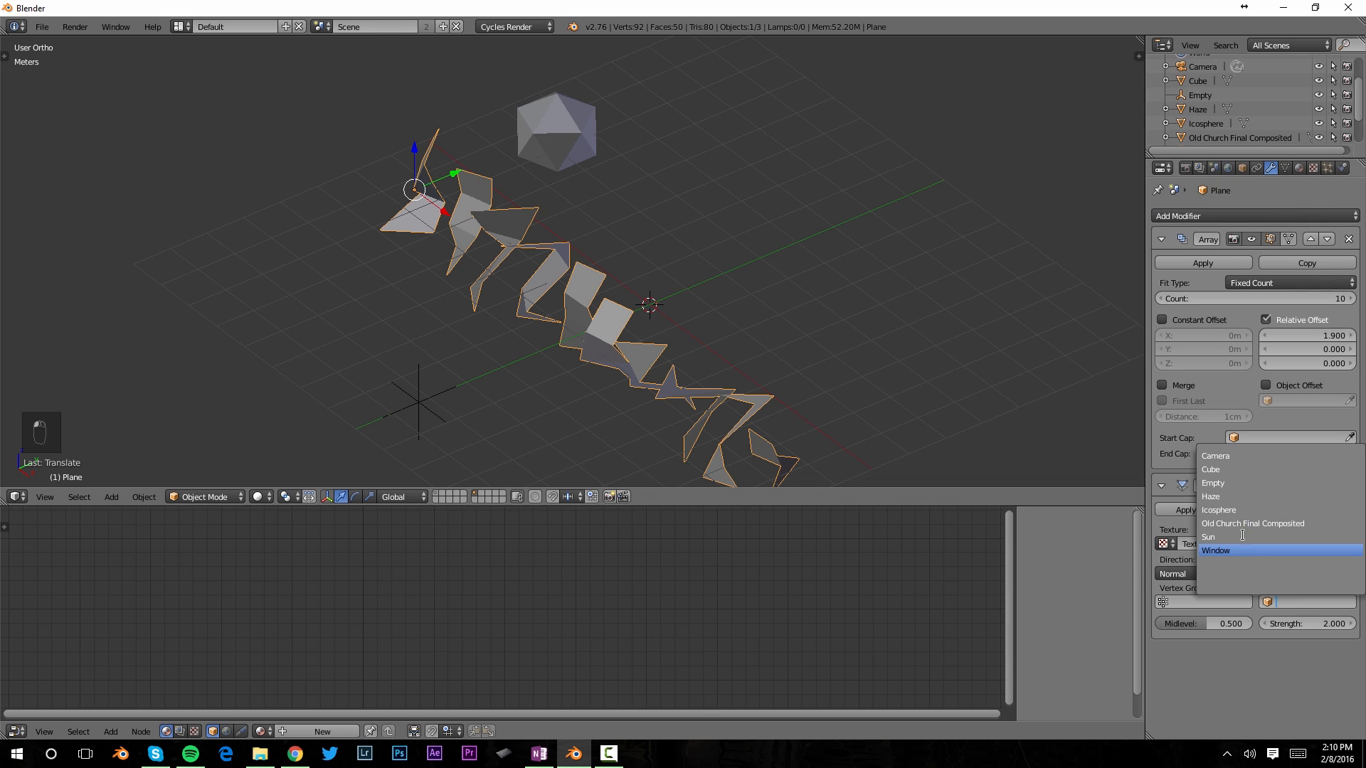
{"action": "left_click", "coordinate": [1230, 484]}
Move the Empty along the X axis to about -2.13 cm to vary the shapes of the displaced planes.
{"action": "mouse_move", "coordinate": [672, 373]}
{"action": "middle_mouse_down"}
{"action": "mouse_move", "coordinate": [770, 373]}
{"action": "mouse_move", "coordinate": [693, 388]}
{"action": "middle_mouse_up"}
{"action": "right_click", "coordinate": [662, 424]}
{"action": "key", "text": "g"}
{"action": "key", "text": "x"}
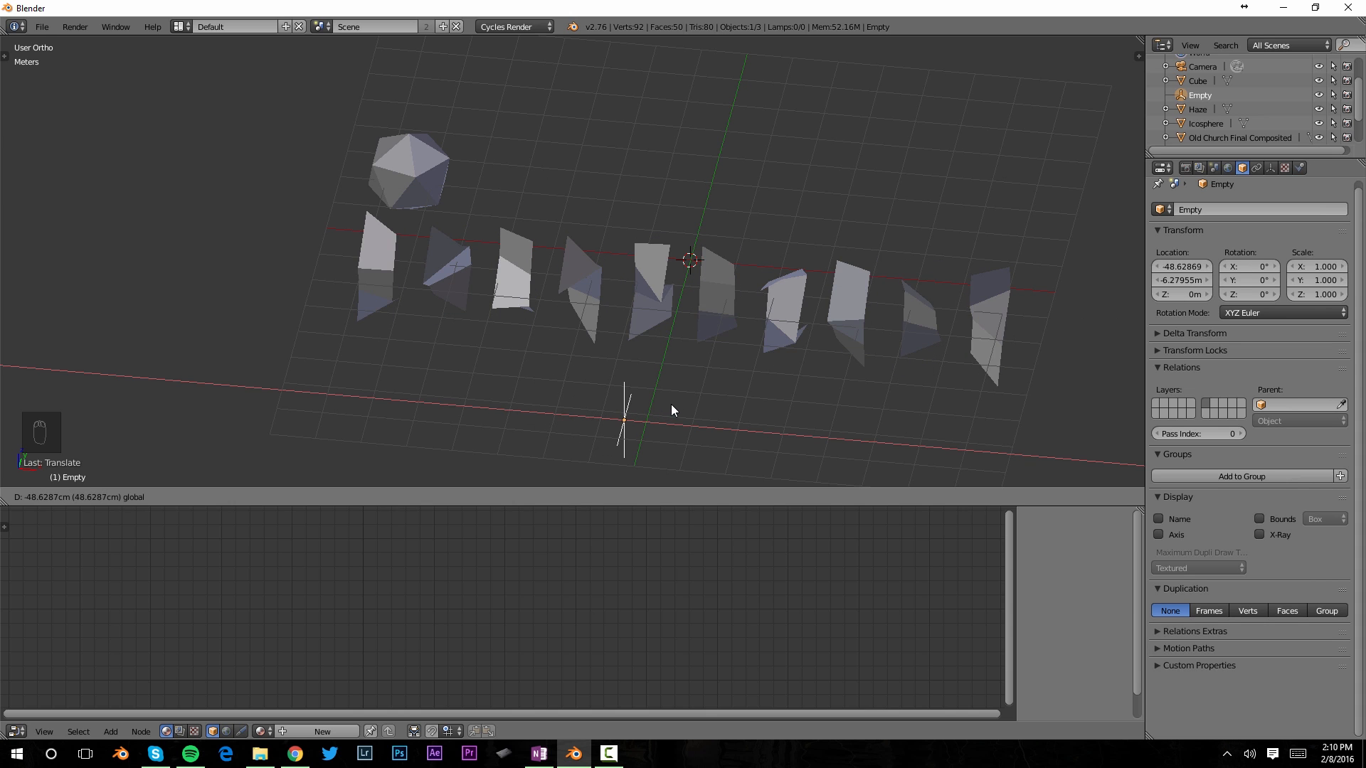
{"action": "left_click", "coordinate": [689, 404]}
{"action": "middle_click_drag", "start_coordinate": [778, 335], "coordinate": [747, 328]}
{"action": "middle_click_drag", "start_coordinate": [530, 227], "coordinate": [540, 247], "text": "shift"}
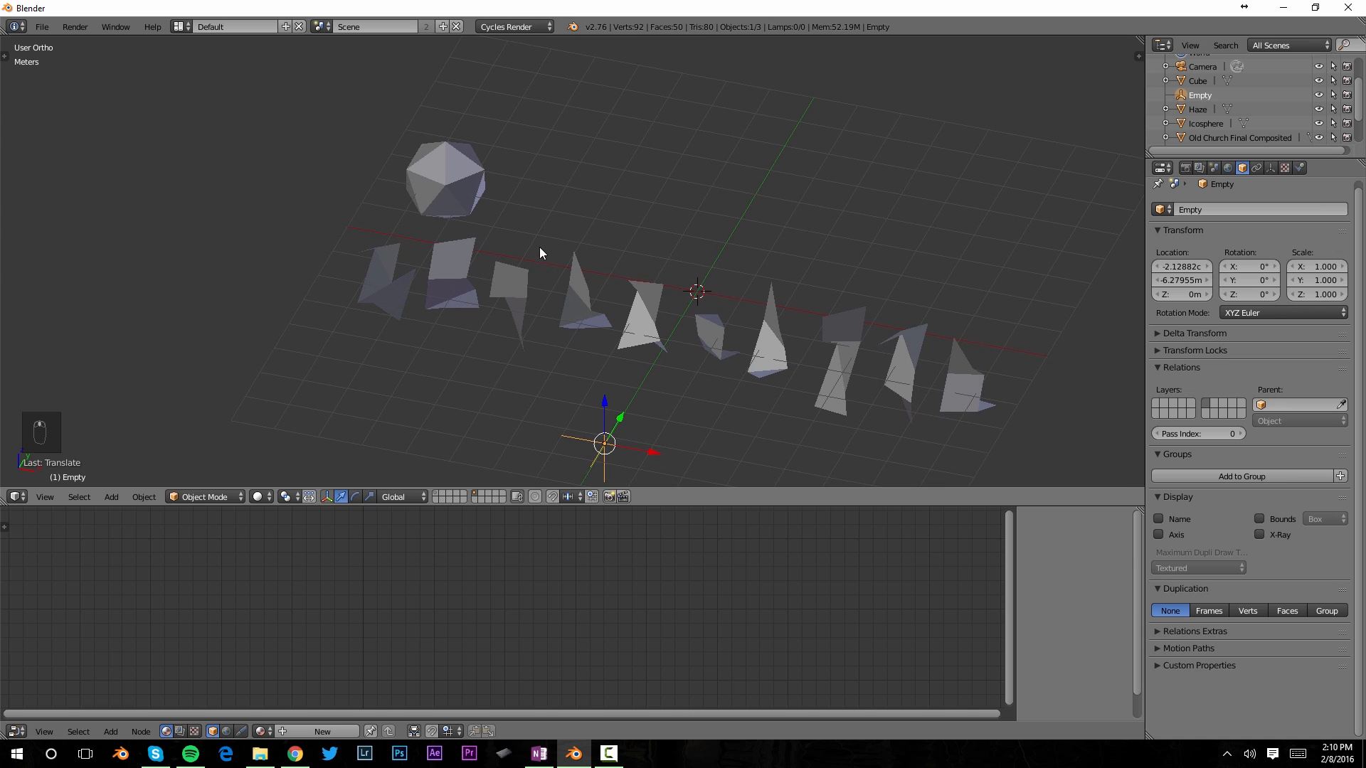
Give the arrayed plane a new material and darken its Diffuse BSDF color to a gray of about 0.551.
{"action": "right_click", "coordinate": [400, 276]}
{"action": "middle_click_drag", "start_coordinate": [403, 300], "coordinate": [683, 377]}
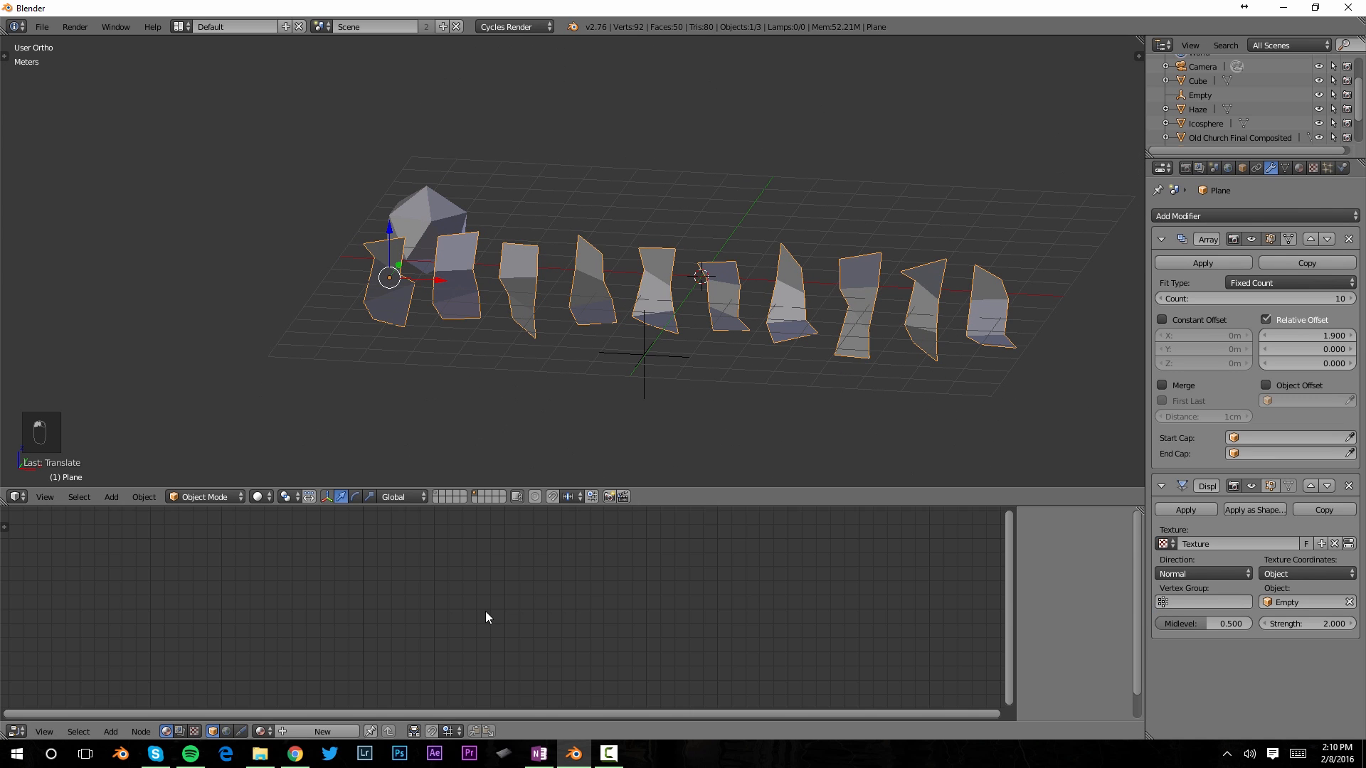
{"action": "left_click", "coordinate": [315, 730]}
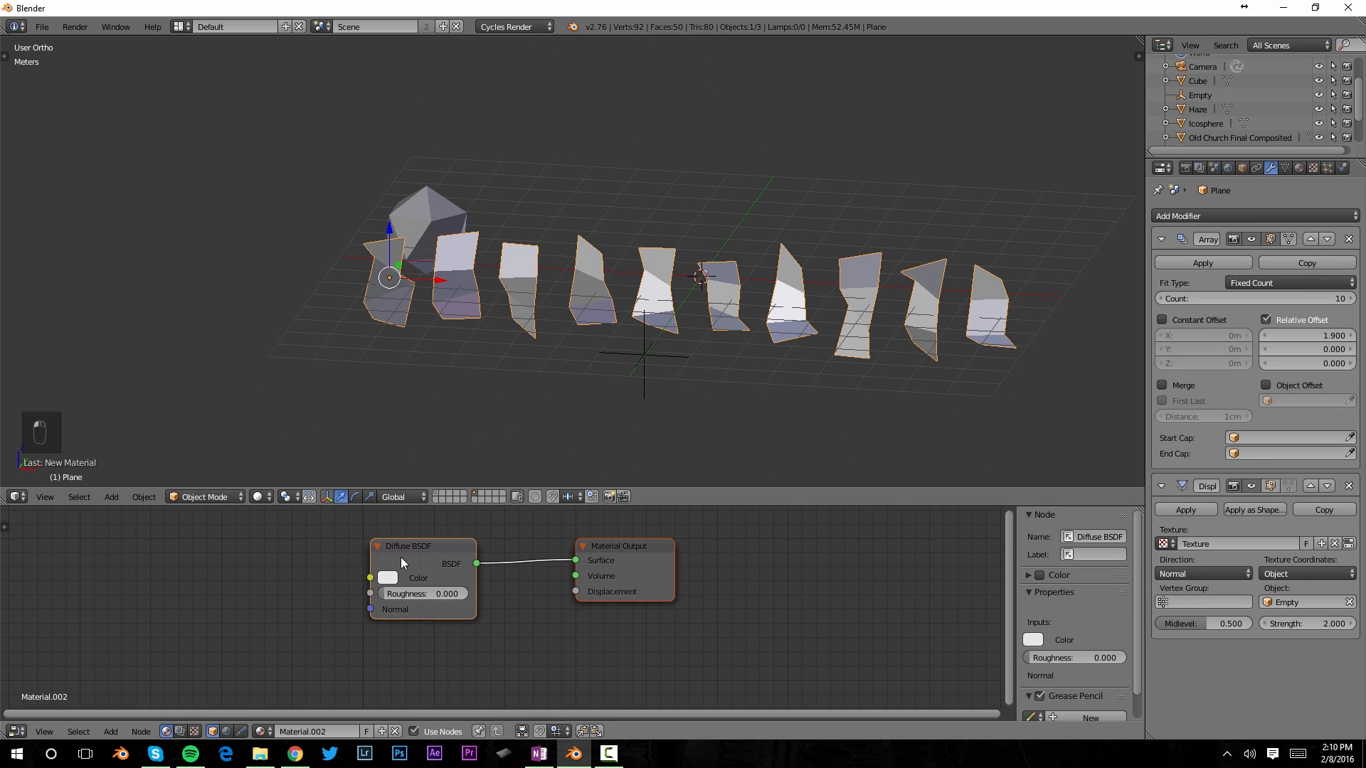
{"action": "left_click", "coordinate": [390, 581]}
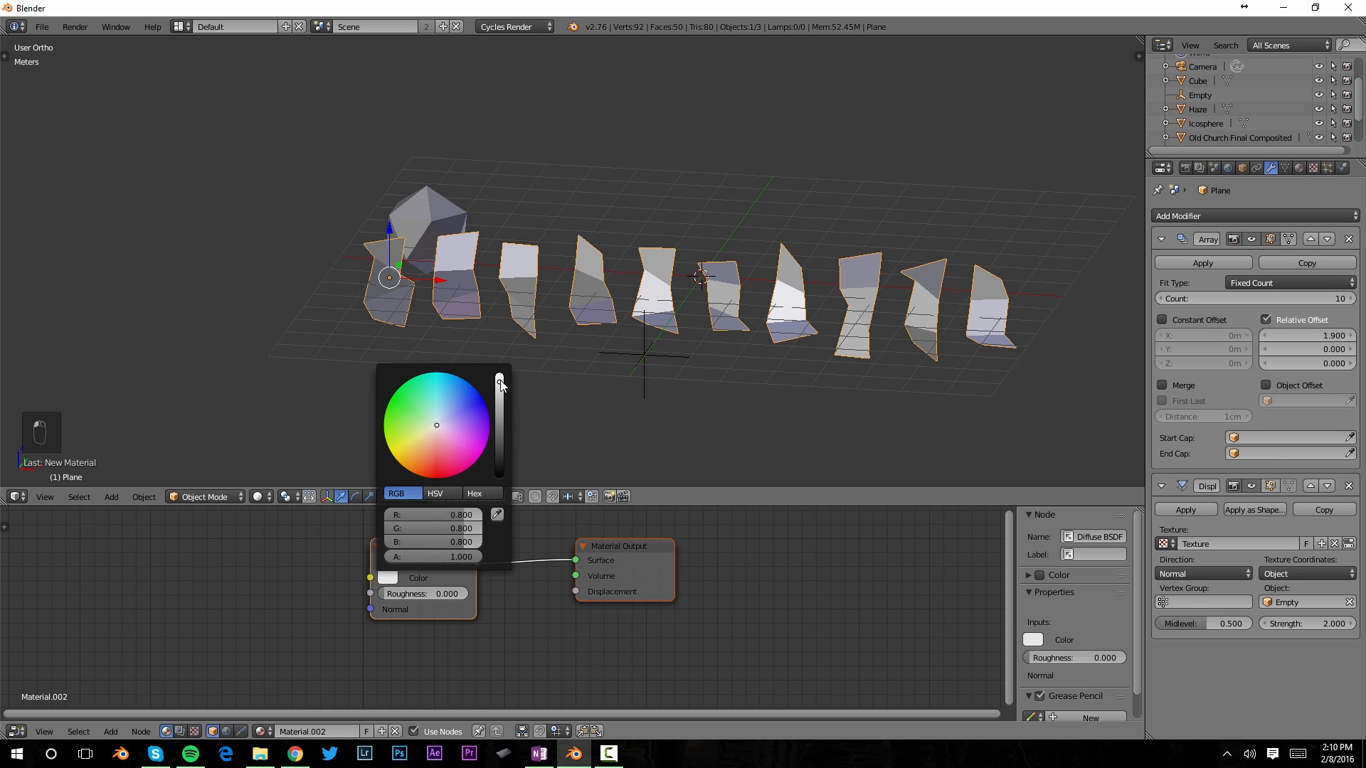
{"action": "left_click_drag", "start_coordinate": [499, 386], "coordinate": [499, 396]}
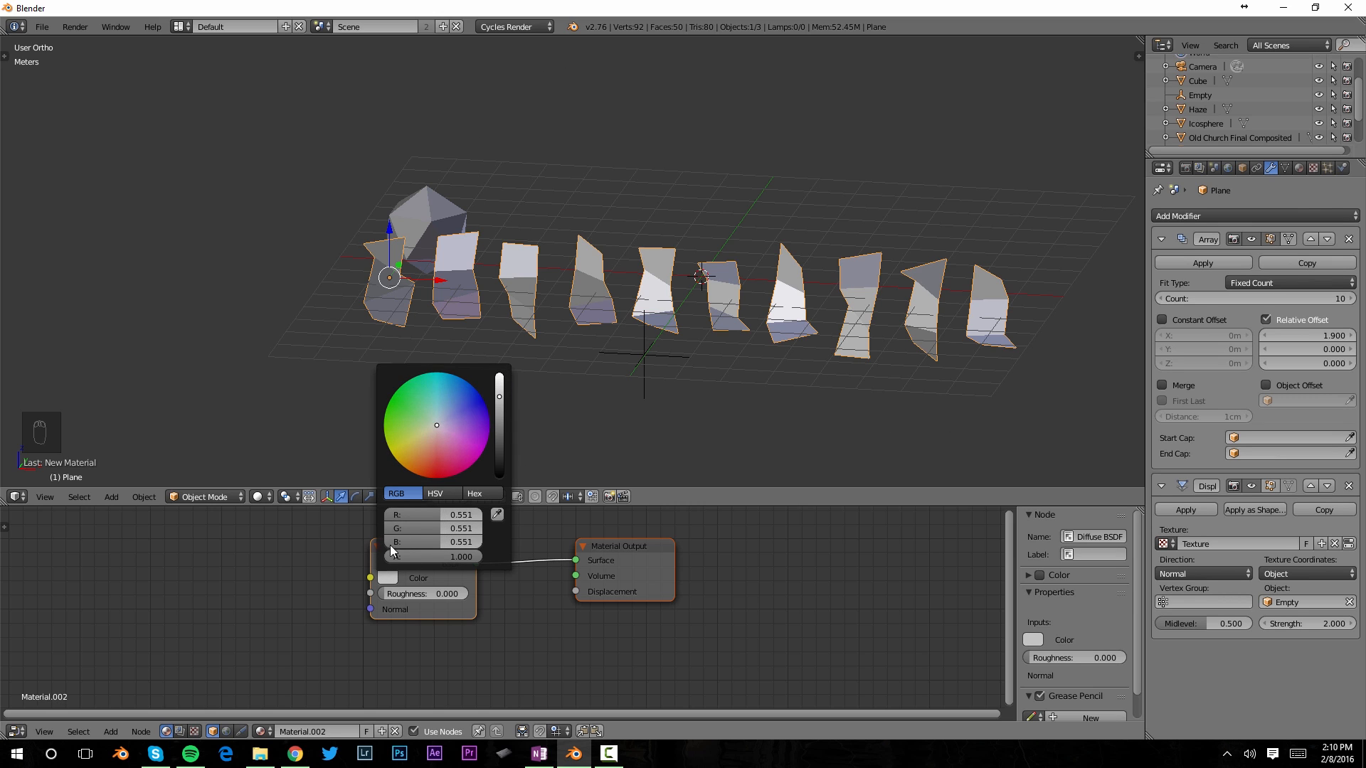
Add a Translucent BSDF node below the Diffuse BSDF and give it the same gray color.
{"action": "middle_click_drag", "start_coordinate": [607, 617], "coordinate": [494, 625]}
{"action": "key", "text": "shift+a"}
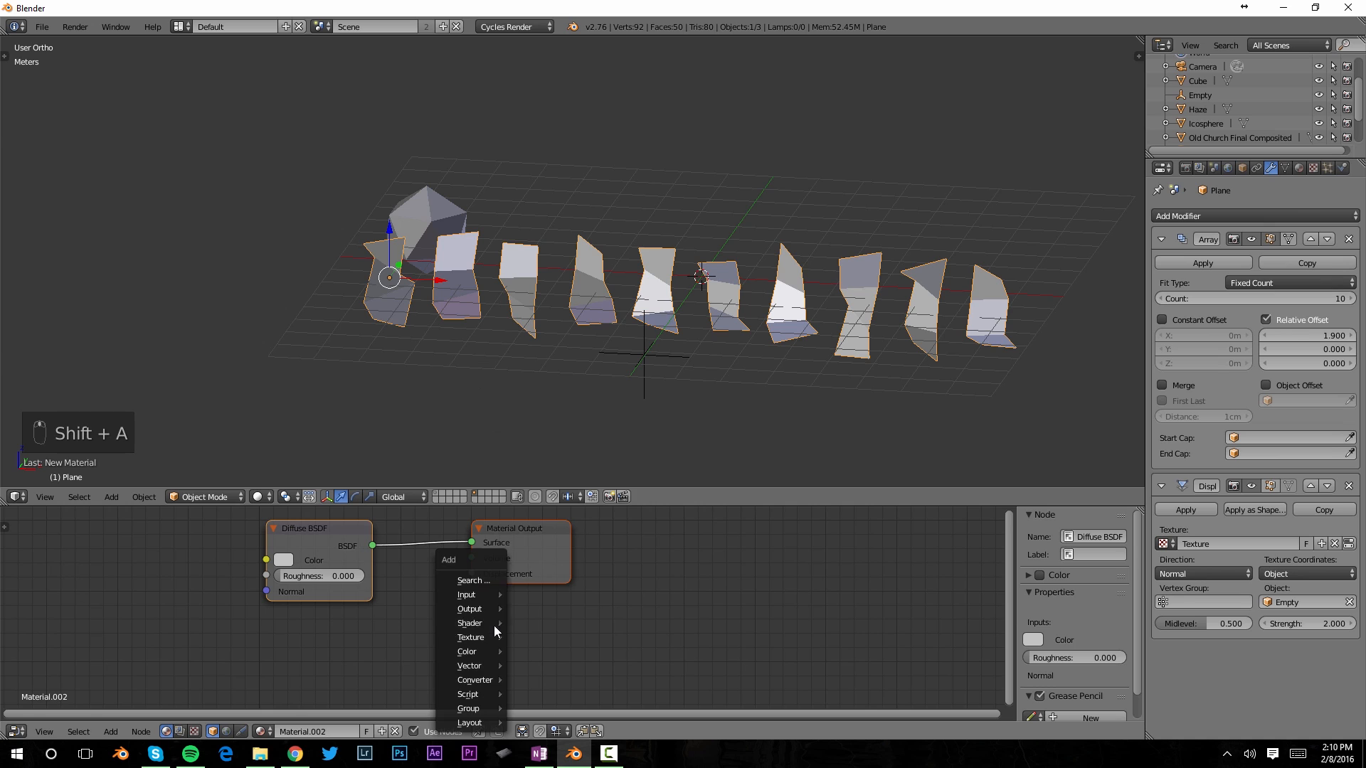
{"action": "mouse_move", "coordinate": [491, 624]}
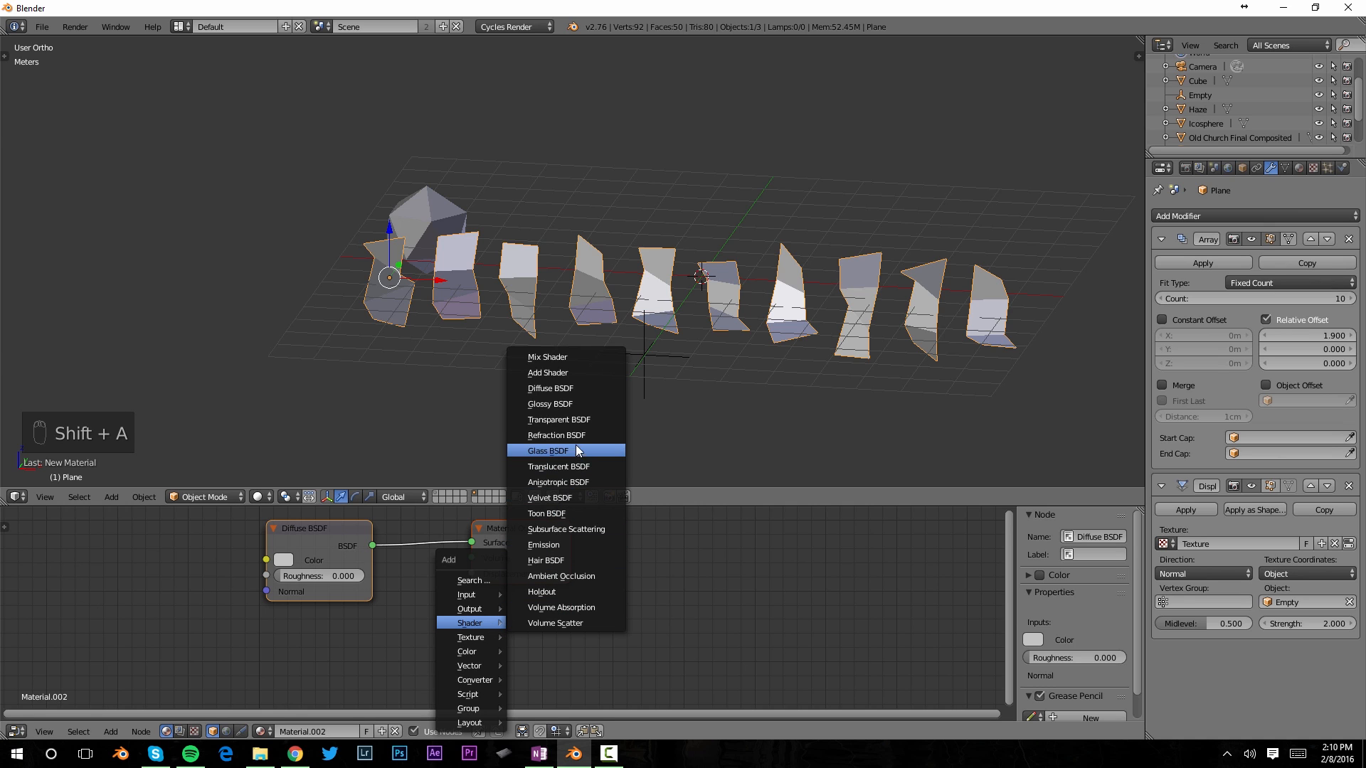
{"action": "left_click", "coordinate": [550, 467]}
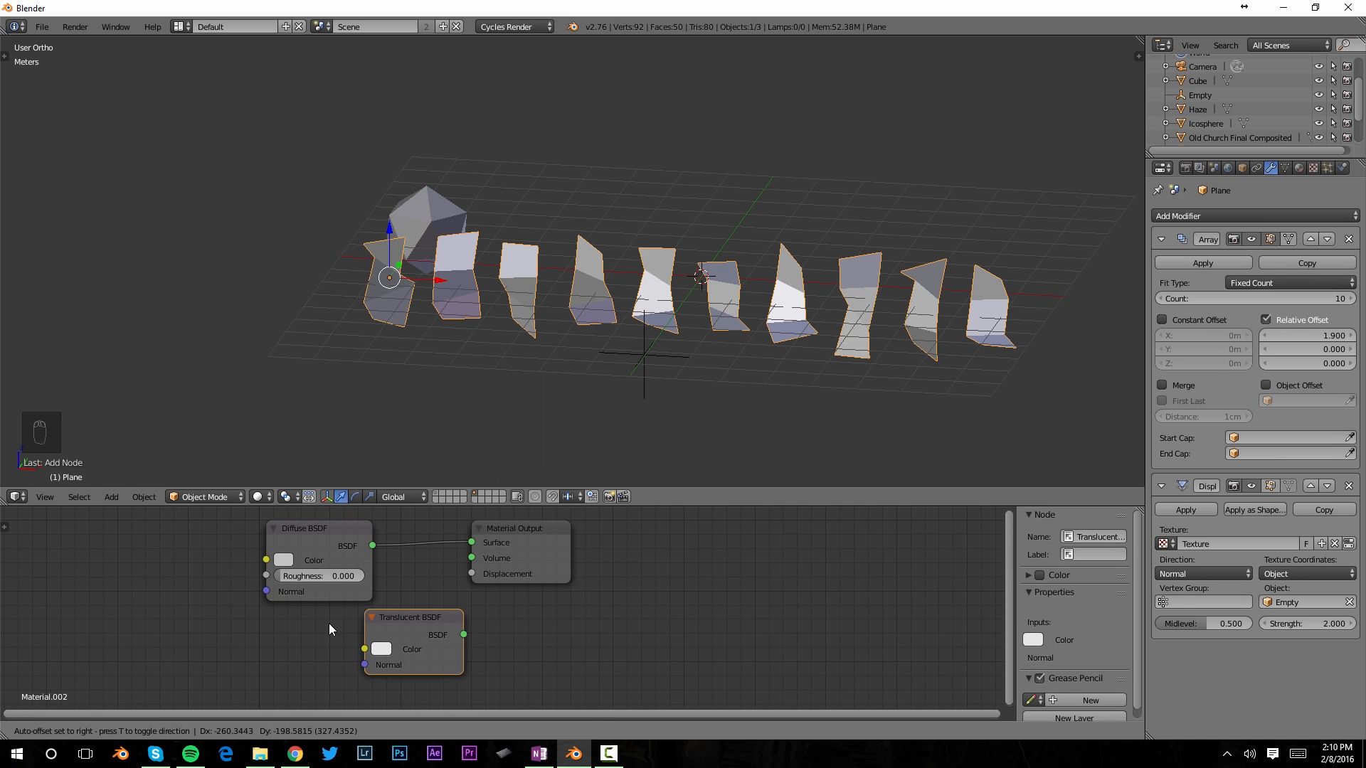
{"action": "left_click", "coordinate": [240, 627]}
{"action": "left_click_drag", "start_coordinate": [518, 537], "coordinate": [634, 570]}
{"action": "left_click", "coordinate": [267, 669]}
{"action": "left_click", "coordinate": [264, 668]}
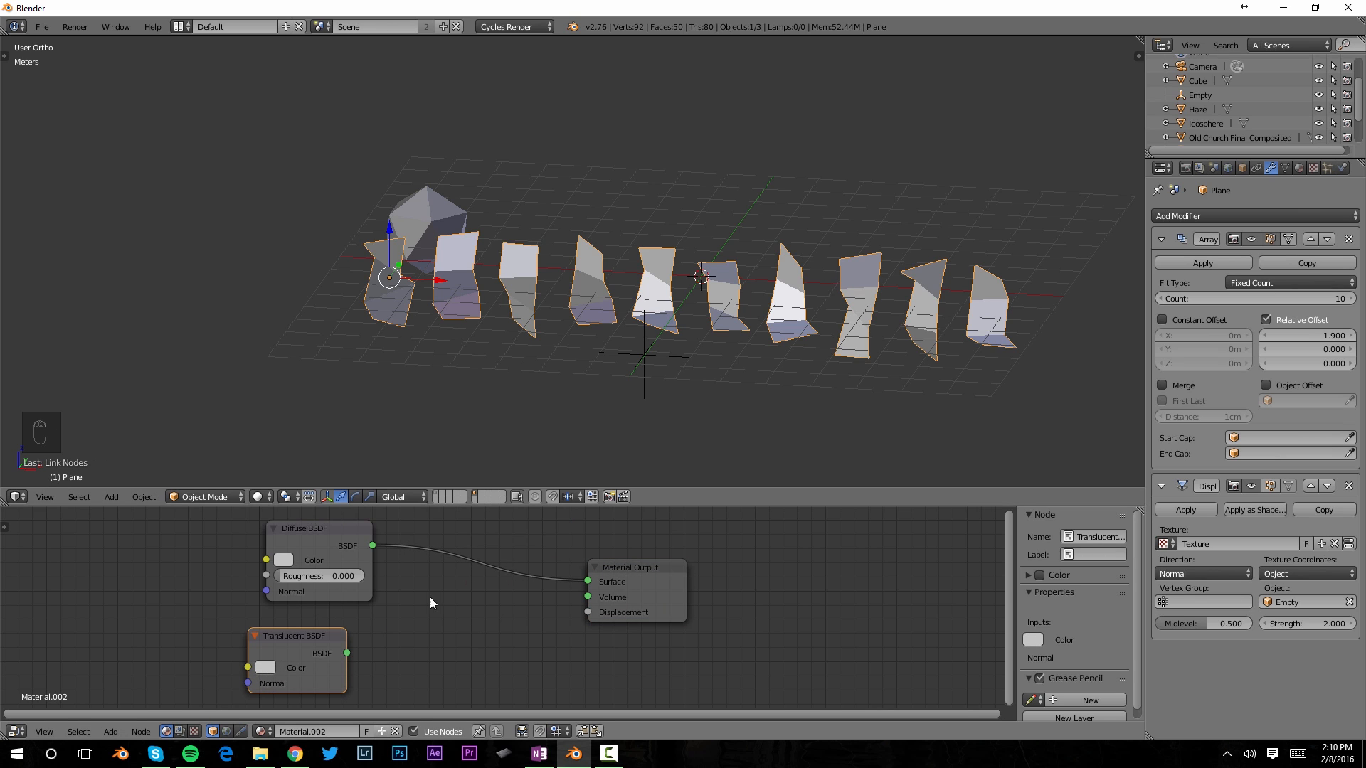
Combine the Diffuse and Translucent BSDFs with an Add Shader node feeding the Material Output's surface.
{"action": "key", "text": "shift+a"}
{"action": "mouse_move", "coordinate": [436, 596]}
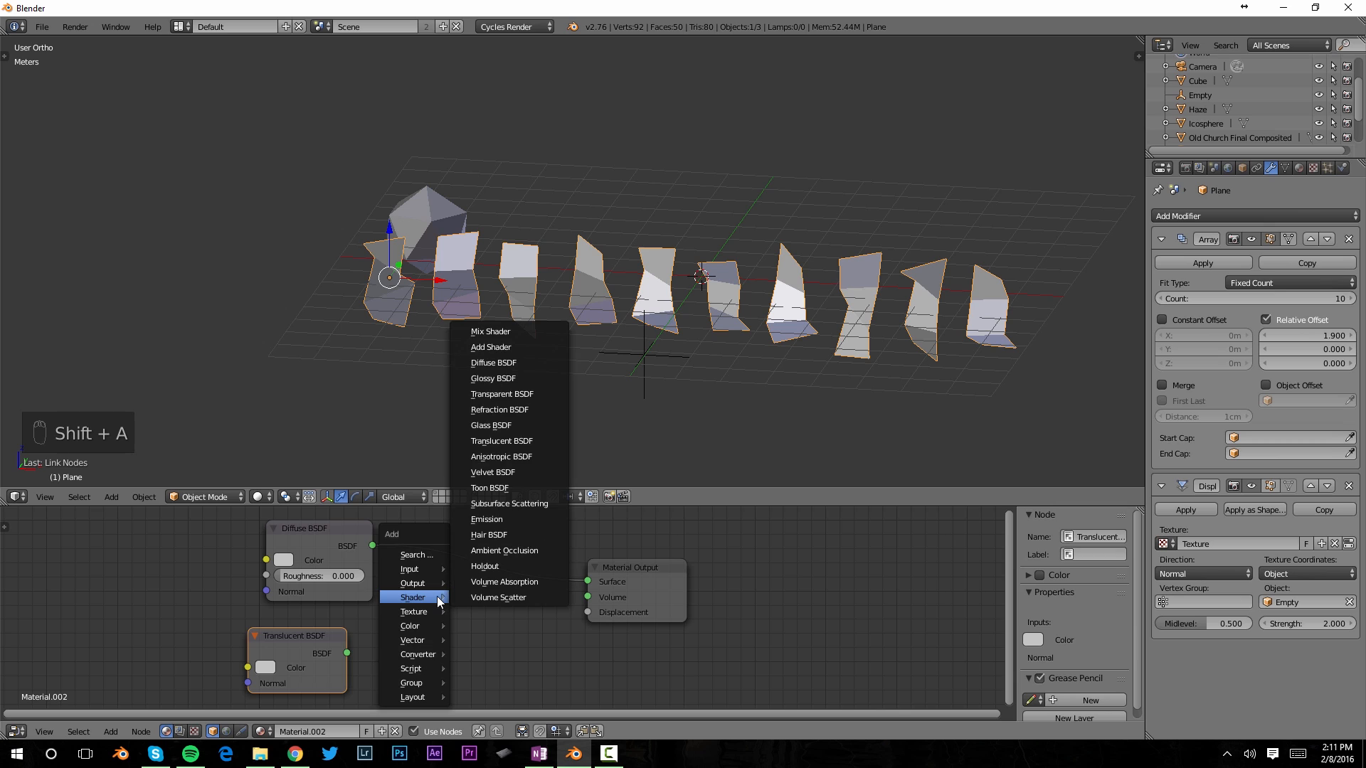
{"action": "left_click", "coordinate": [510, 350]}
{"action": "left_click", "coordinate": [476, 576]}
{"action": "left_click_drag", "start_coordinate": [346, 653], "coordinate": [428, 607]}
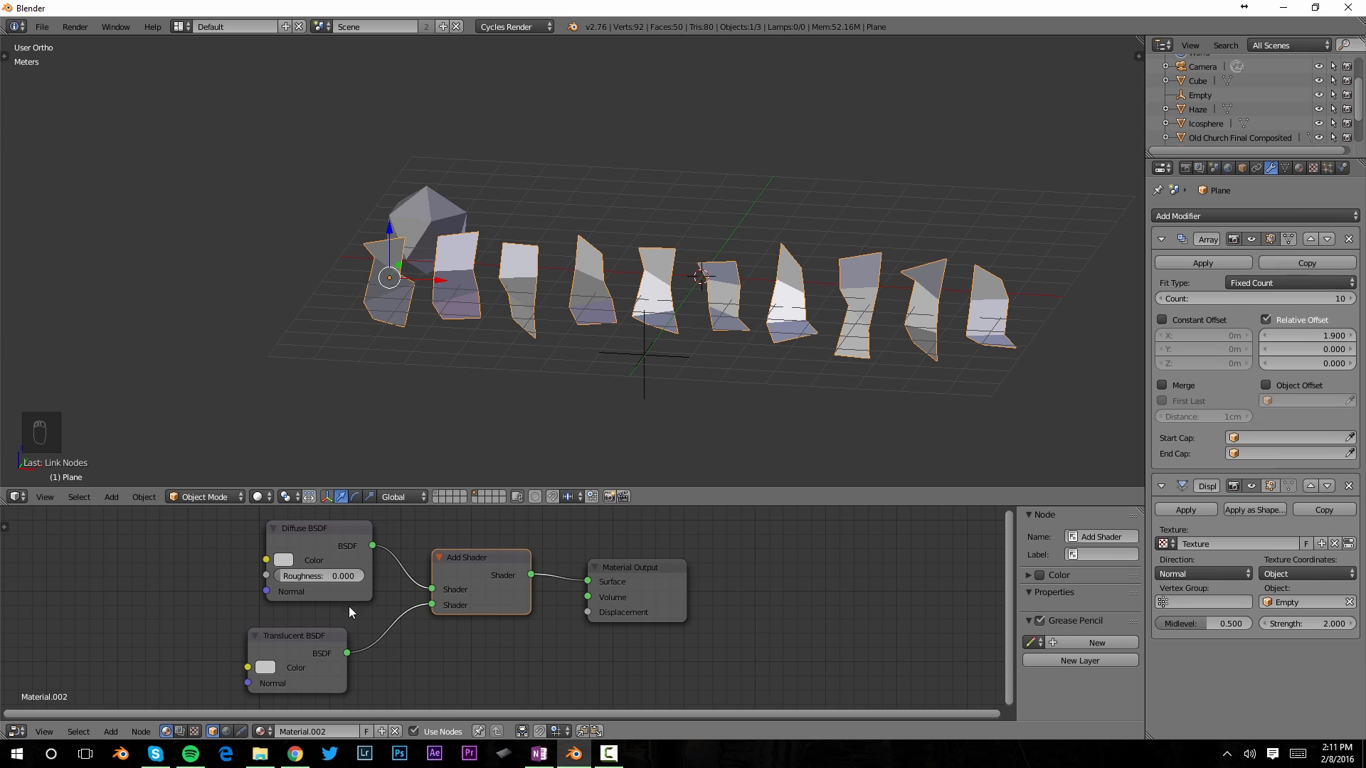
Add the arrayed plane to a new object group named Dustballs.
{"action": "middle_click_drag", "start_coordinate": [459, 423], "coordinate": [449, 320]}
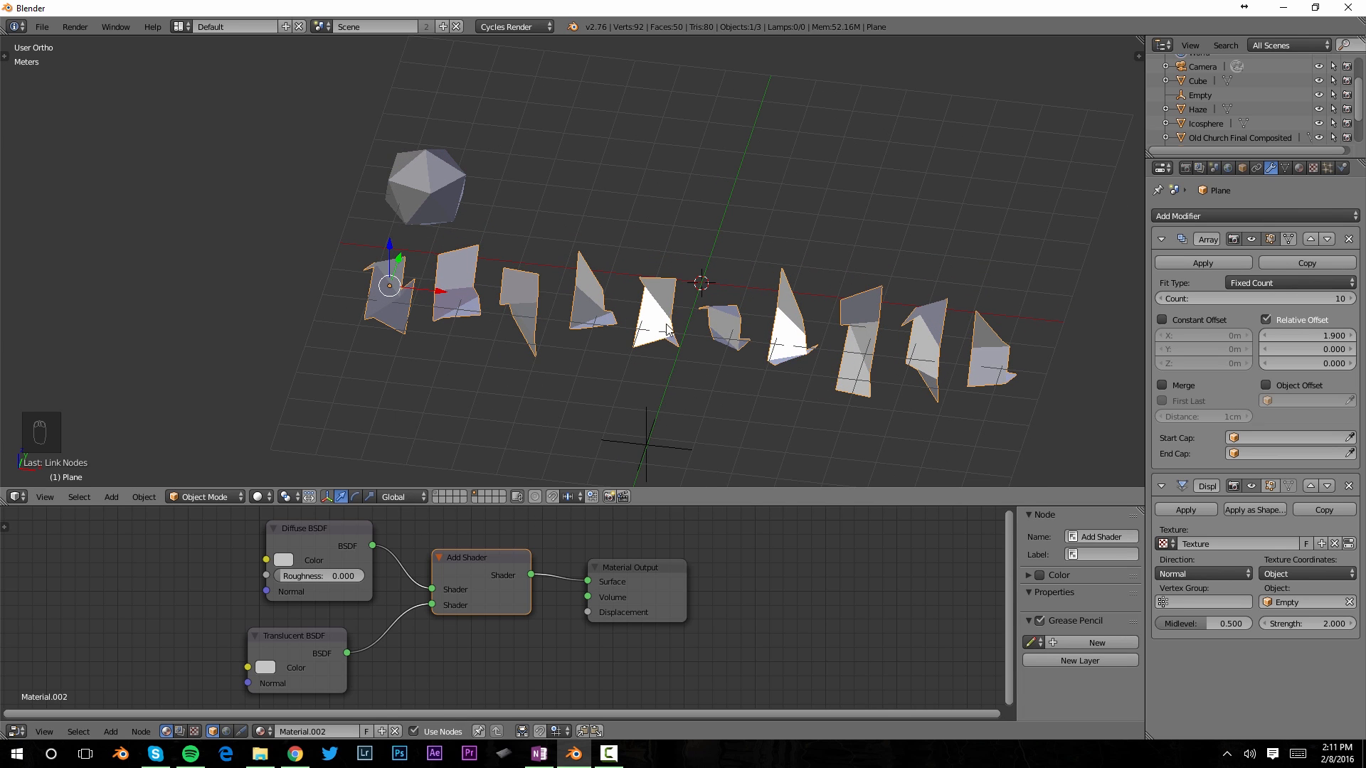
{"action": "left_click", "coordinate": [1242, 168]}
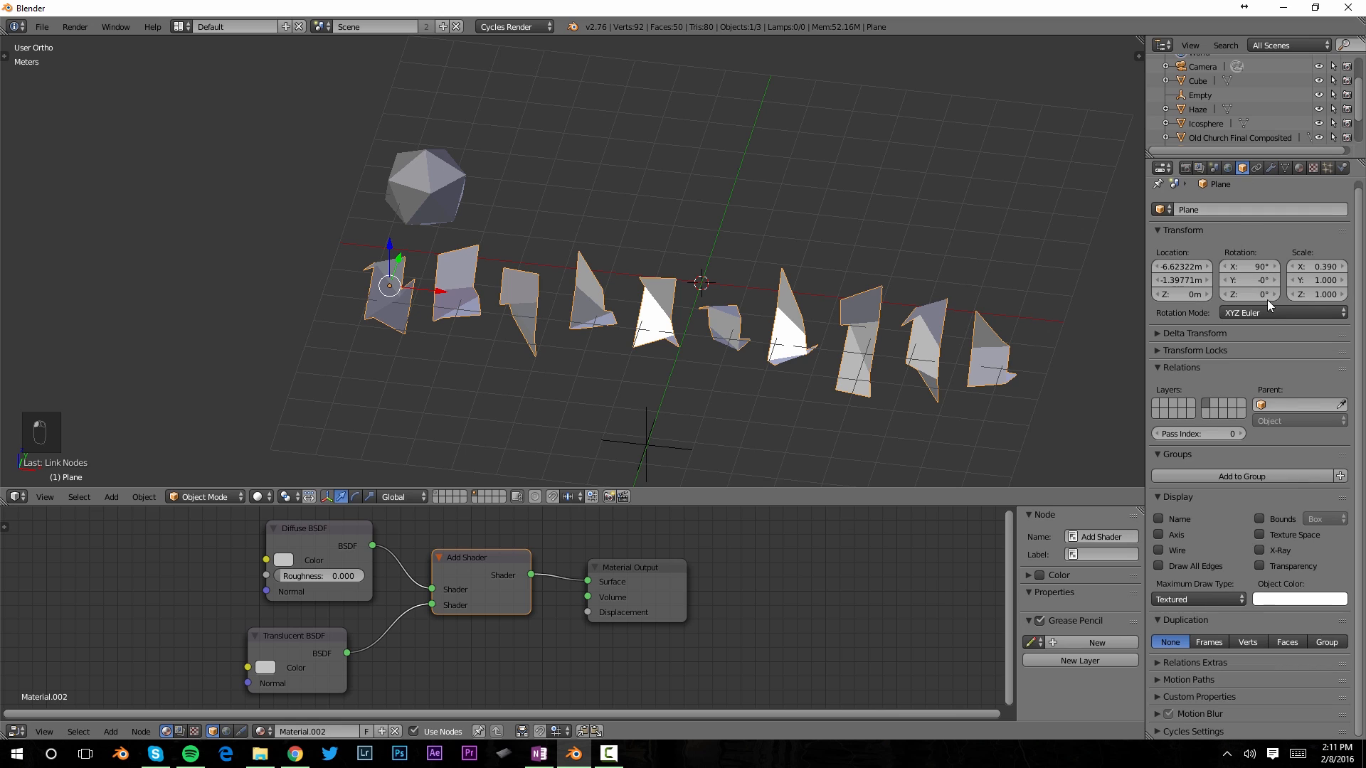
{"action": "left_click", "coordinate": [1257, 476]}
{"action": "left_click", "coordinate": [1212, 502]}
{"action": "left_click", "coordinate": [1197, 501]}
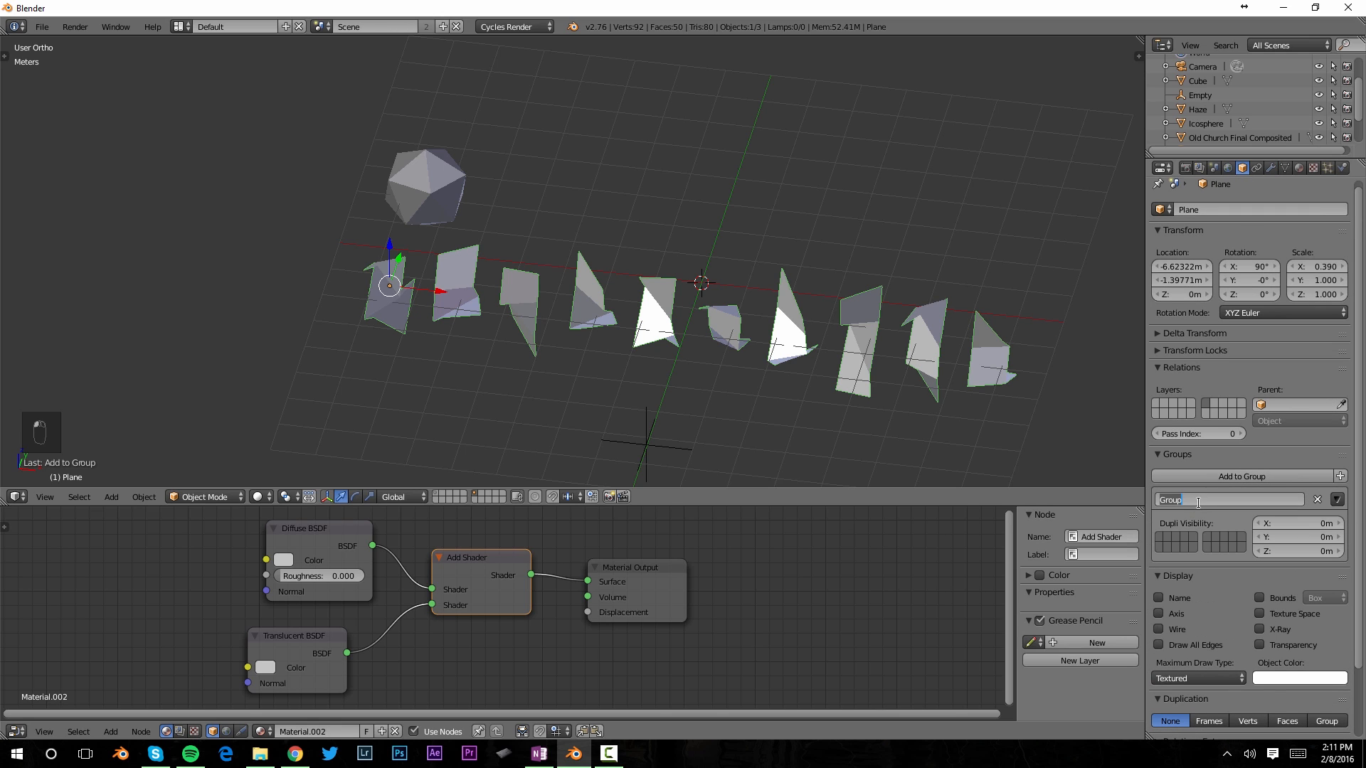
{"action": "type", "text": "Dustballs"}
{"action": "key", "text": "Return"}
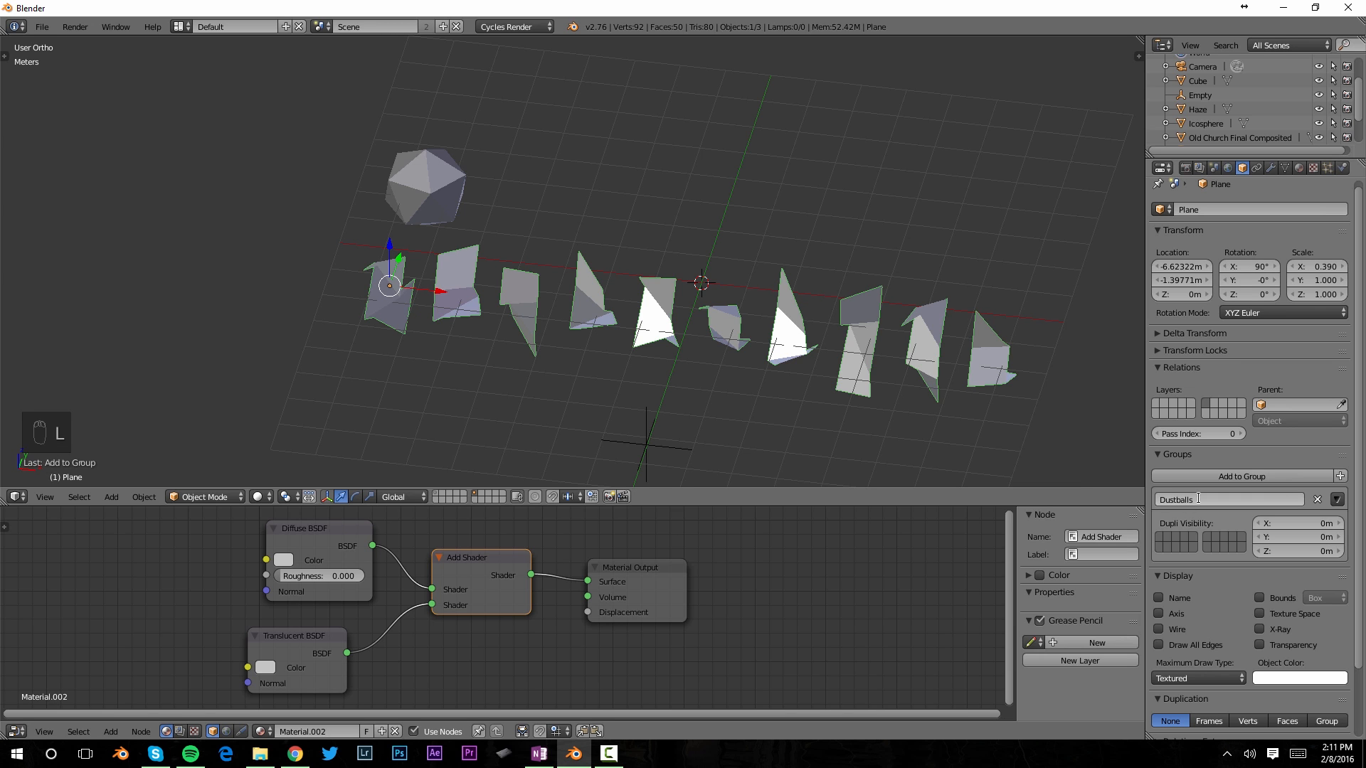
{"action": "middle_click_drag", "start_coordinate": [737, 323], "coordinate": [474, 300]}
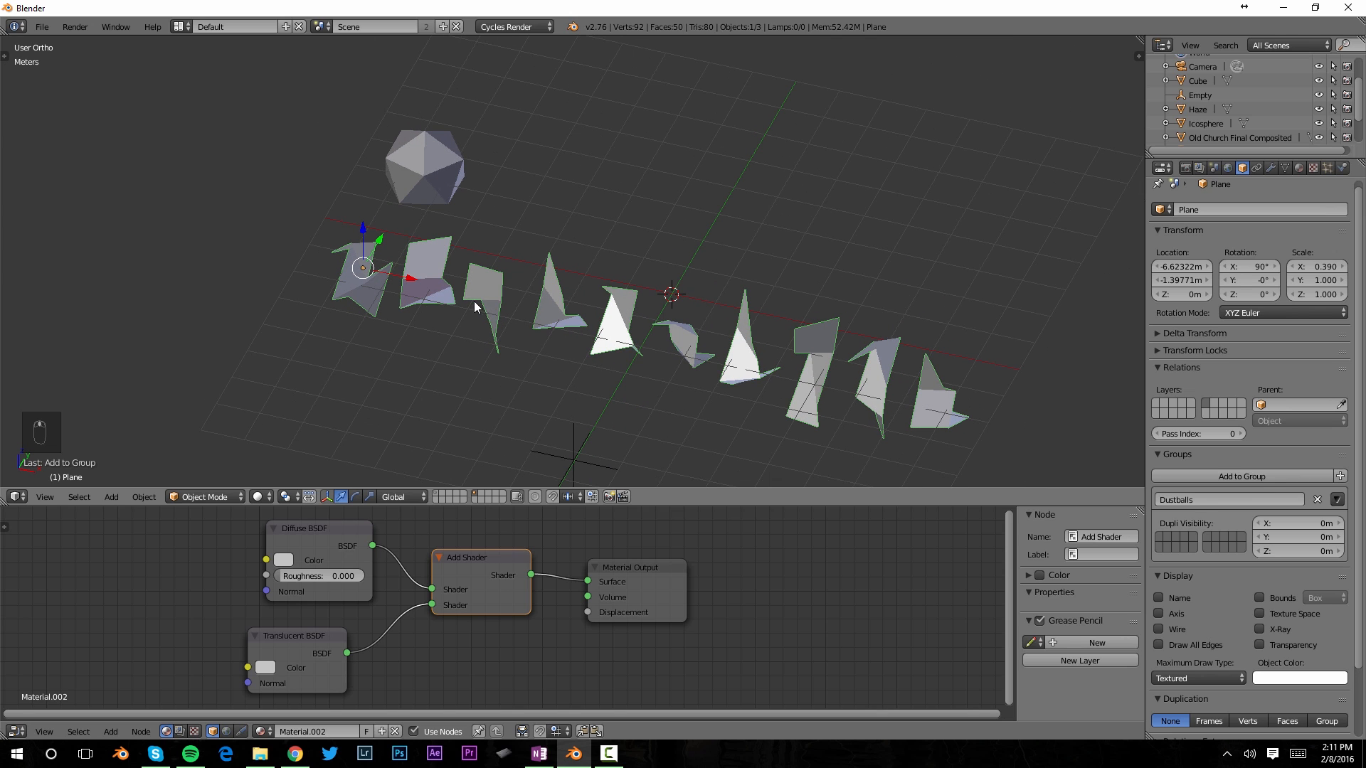
{"action": "right_click", "coordinate": [434, 164]}
{"action": "mouse_move", "coordinate": [435, 168]}
{"action": "middle_mouse_down"}
{"action": "mouse_move", "coordinate": [438, 203]}
{"action": "mouse_move", "coordinate": [451, 185]}
{"action": "middle_mouse_up"}
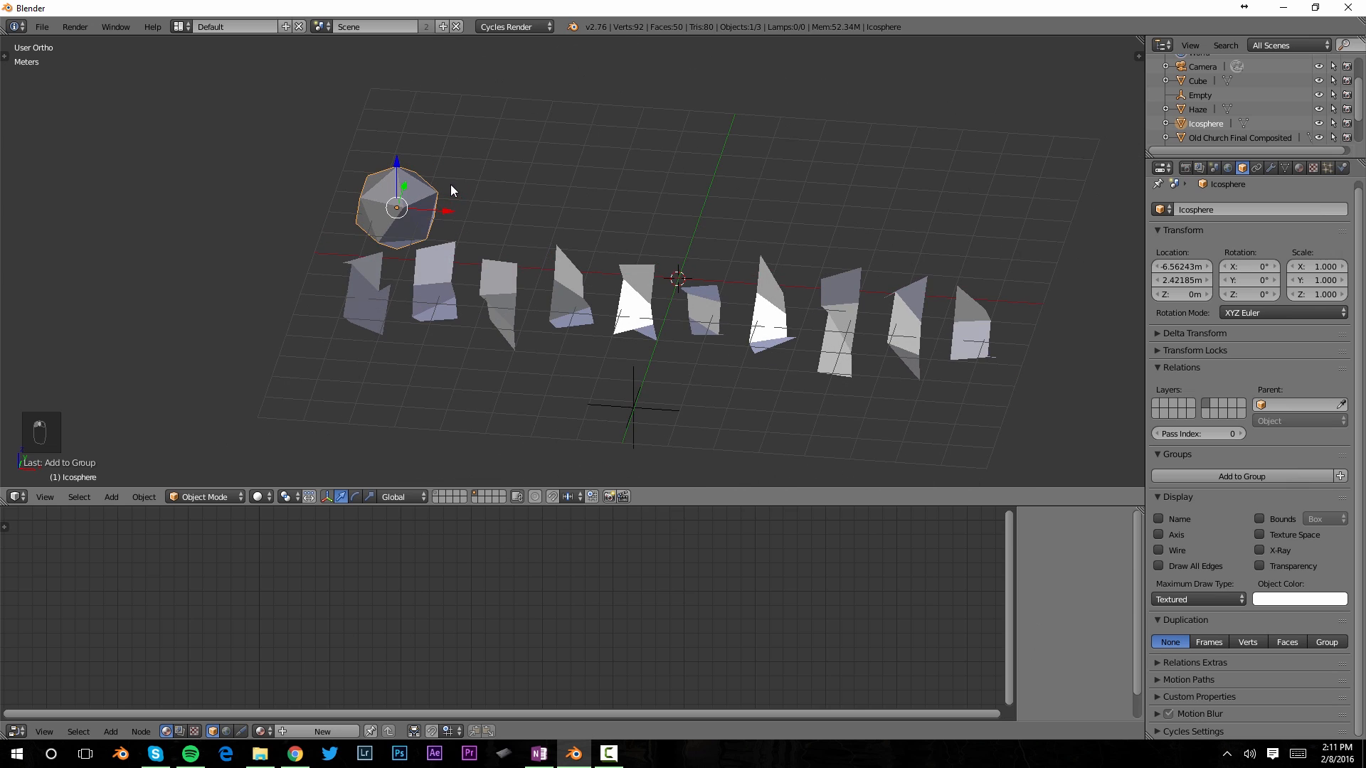
{"action": "middle_click_drag", "start_coordinate": [441, 257], "coordinate": [389, 258]}
{"action": "right_click", "coordinate": [347, 280]}
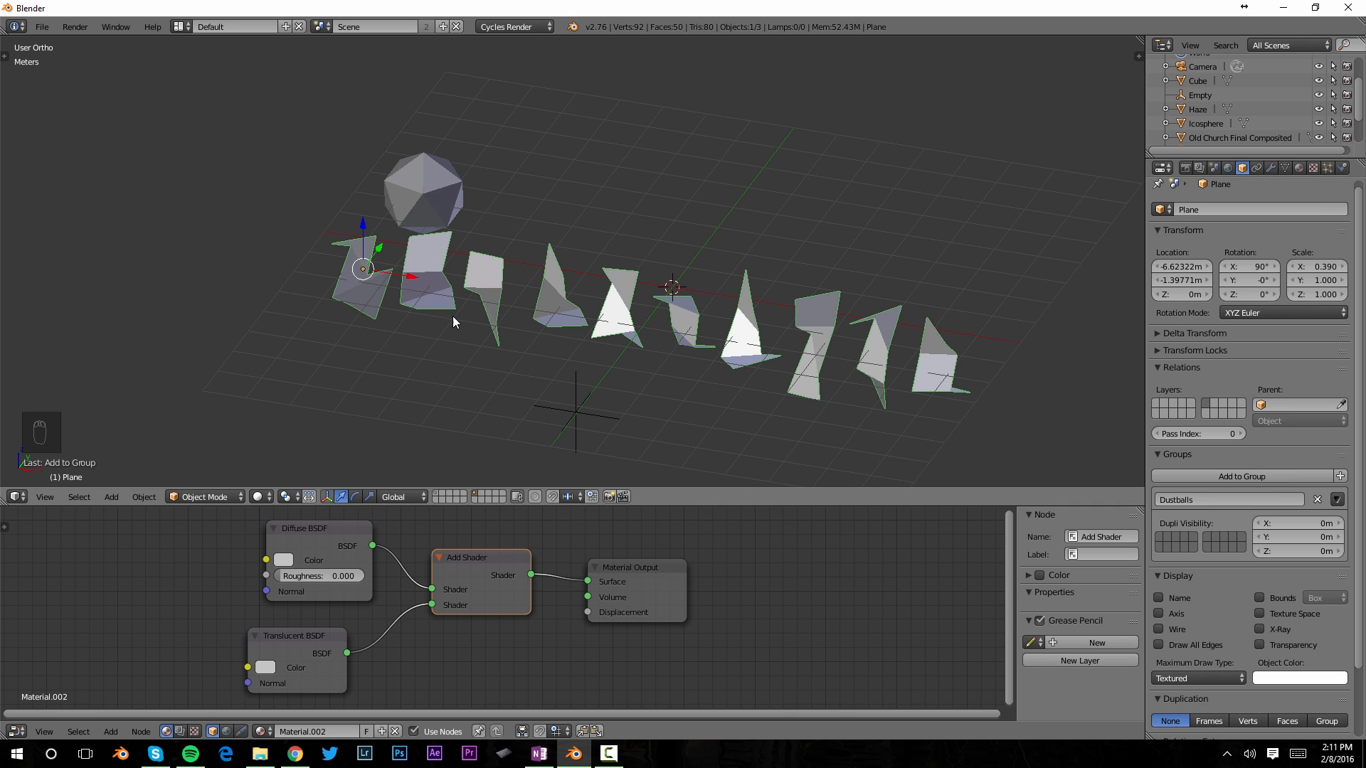
{"action": "middle_click_drag", "start_coordinate": [486, 271], "coordinate": [480, 287]}
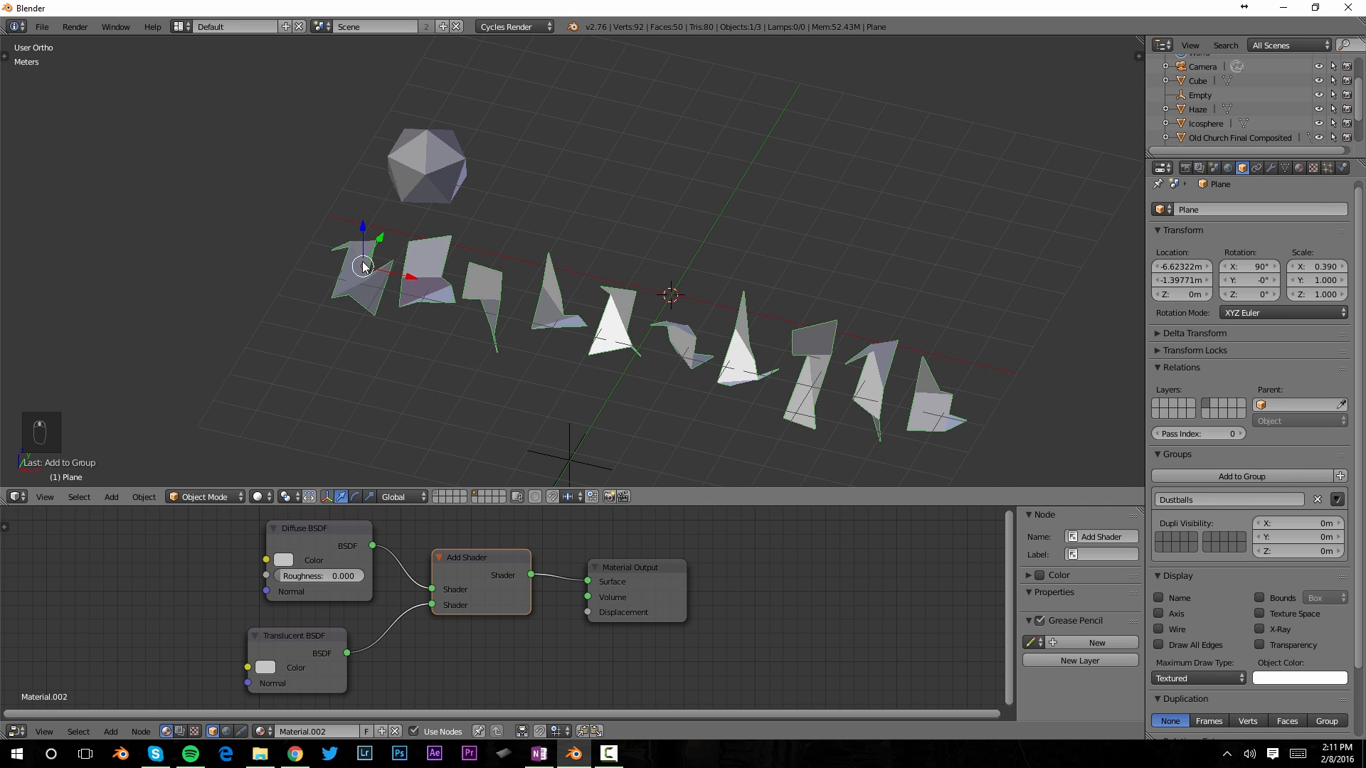
{"action": "middle_click_drag", "start_coordinate": [360, 262], "coordinate": [393, 272]}
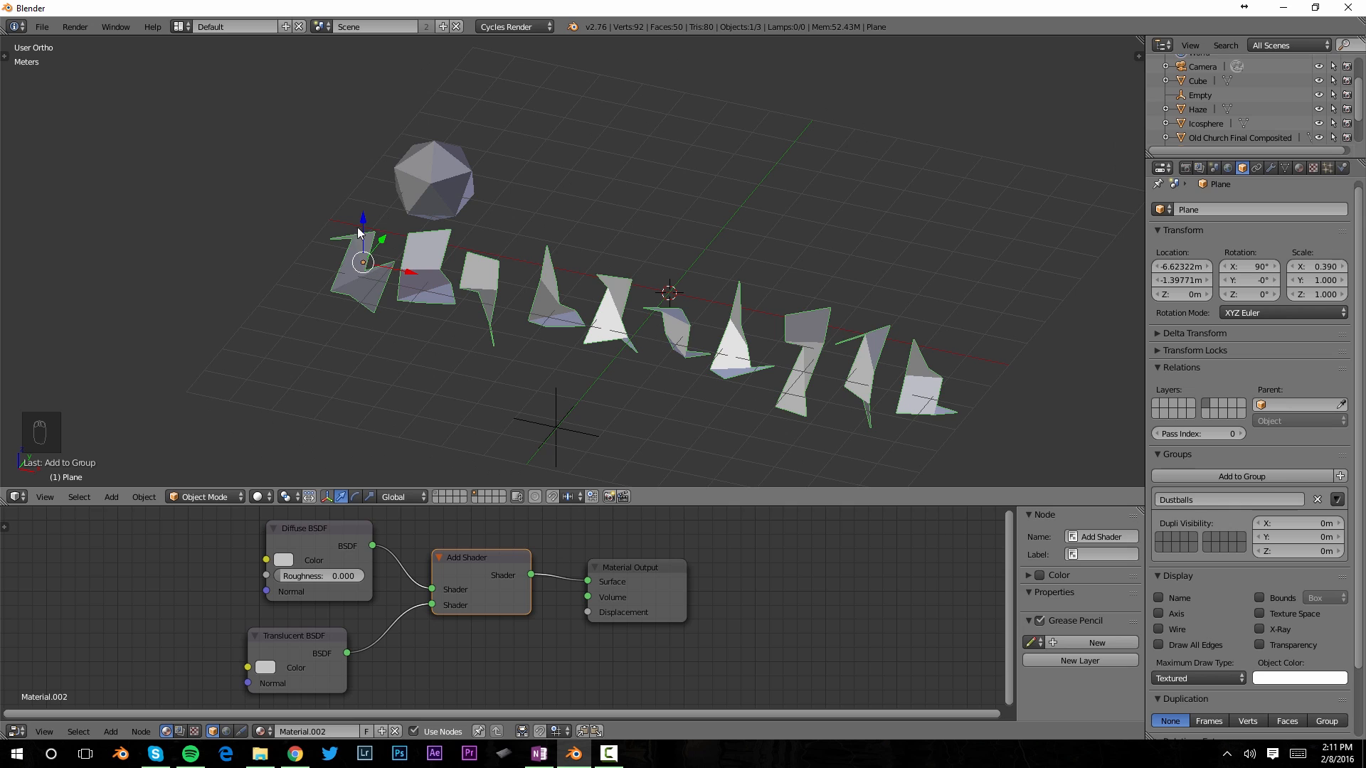
Link the plane's material to the icosphere, keeping the plane as the active object.
{"action": "right_click", "coordinate": [420, 172]}
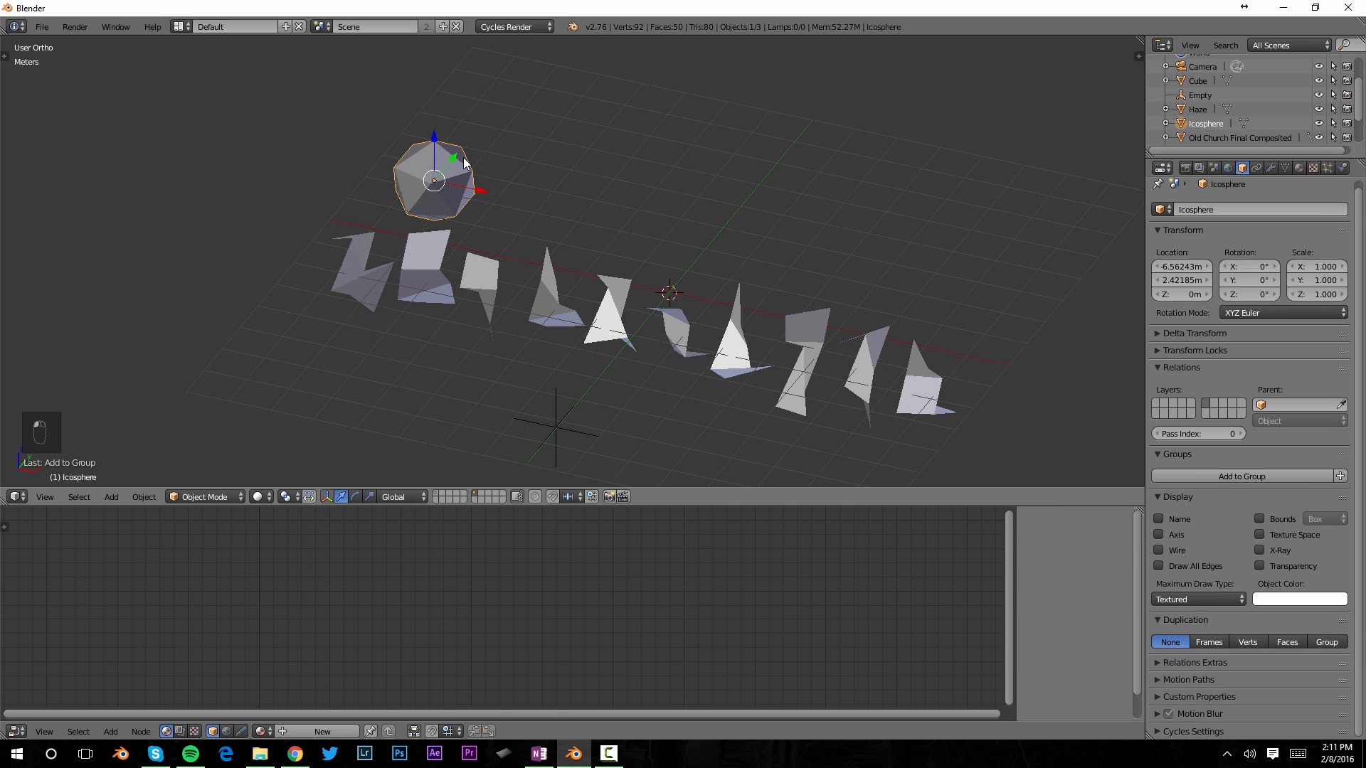
{"action": "right_click", "coordinate": [360, 273], "text": "shift"}
{"action": "middle_click_drag", "start_coordinate": [370, 286], "coordinate": [392, 278]}
{"action": "key", "text": "ctrl+l"}
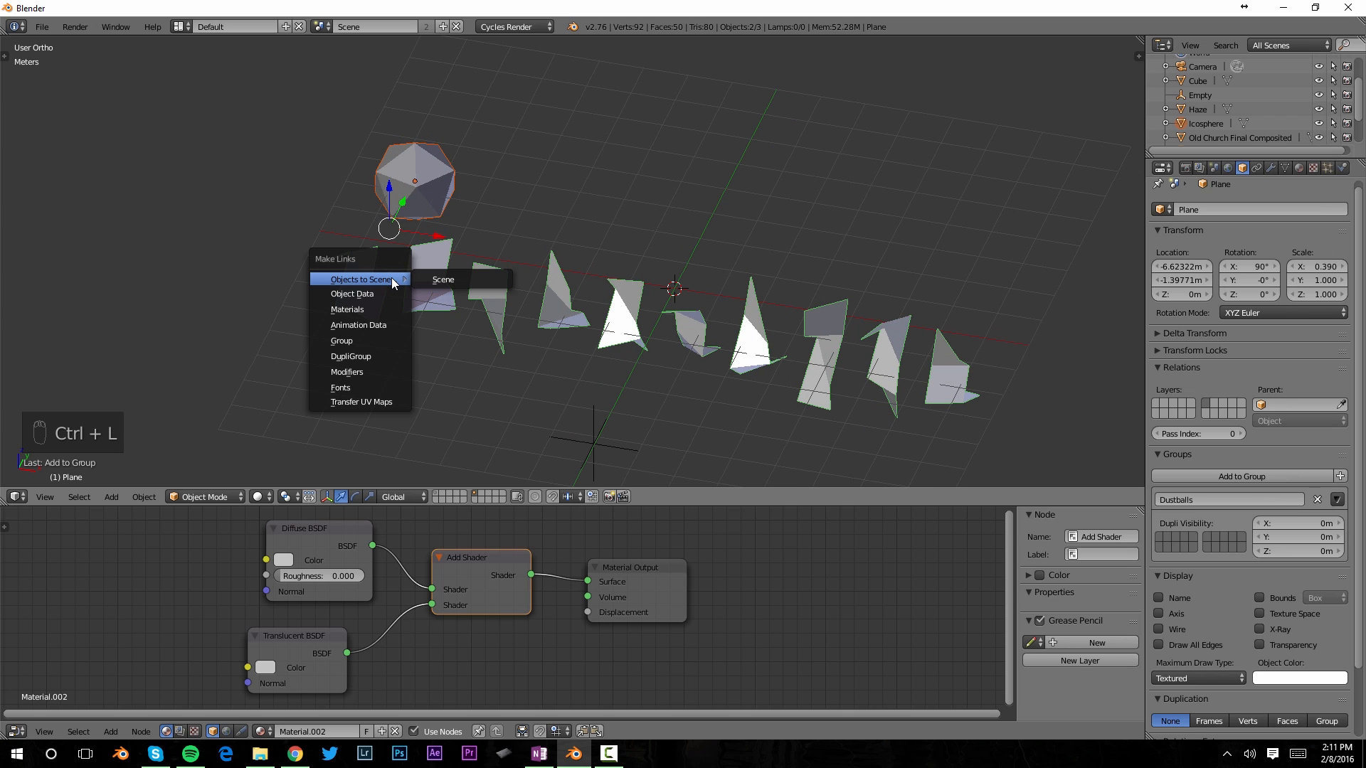
{"action": "left_click", "coordinate": [370, 307]}
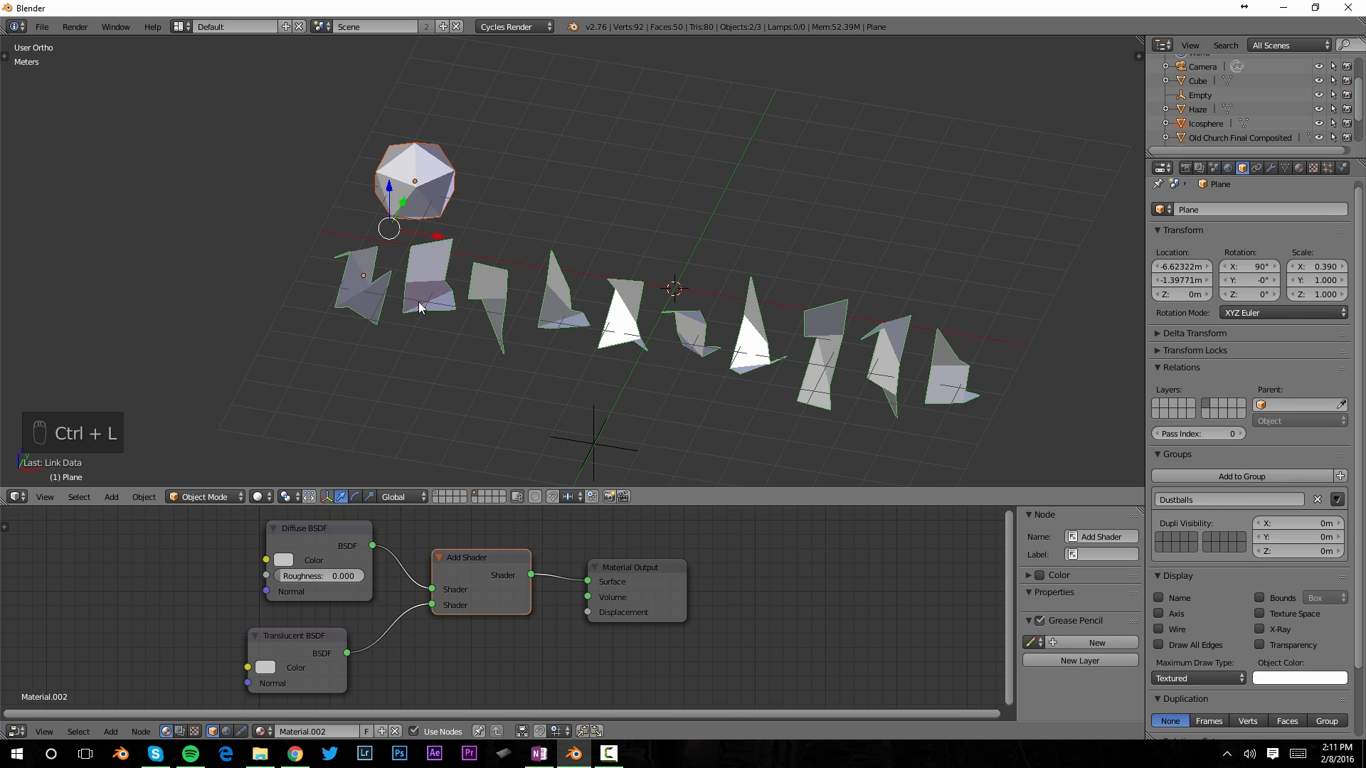
Link the plane's group and its modifiers to the icosphere.
{"action": "key", "text": "ctrl+l"}
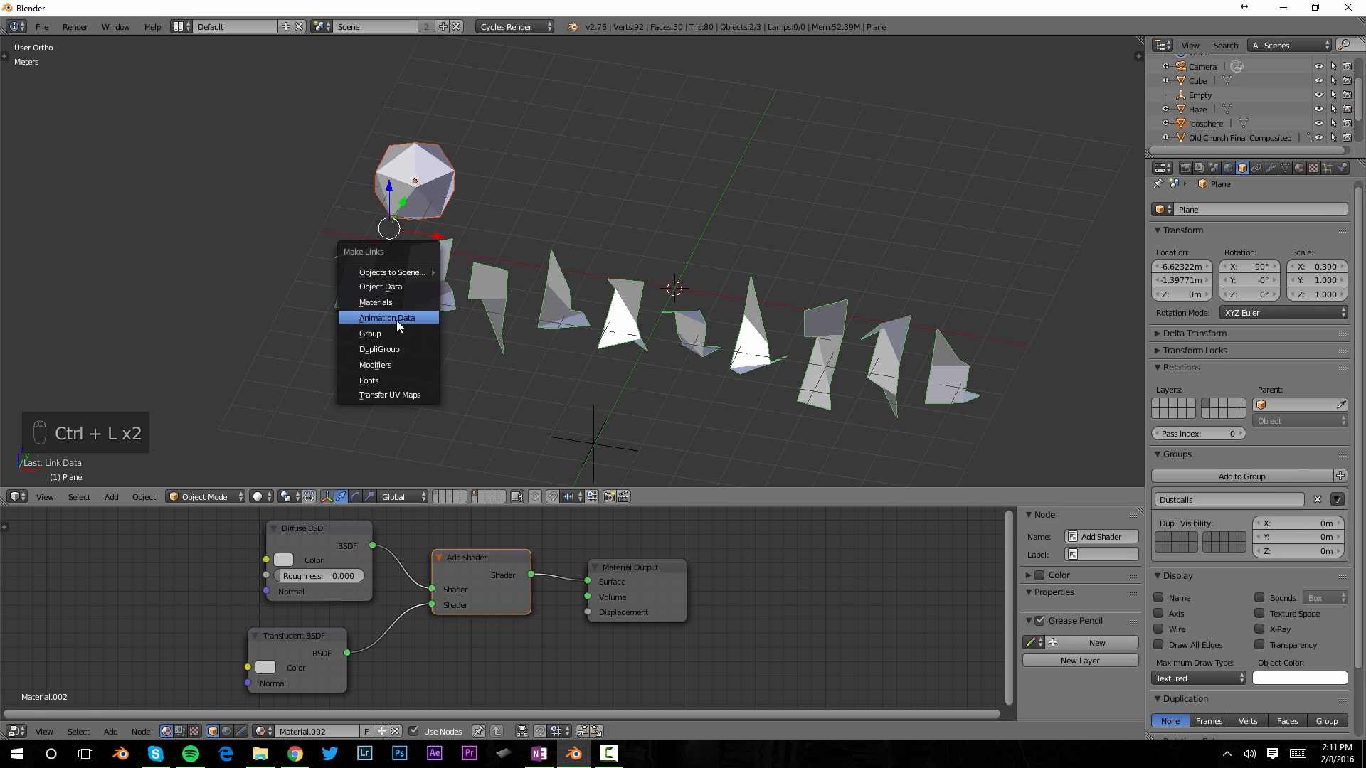
{"action": "left_click", "coordinate": [371, 334]}
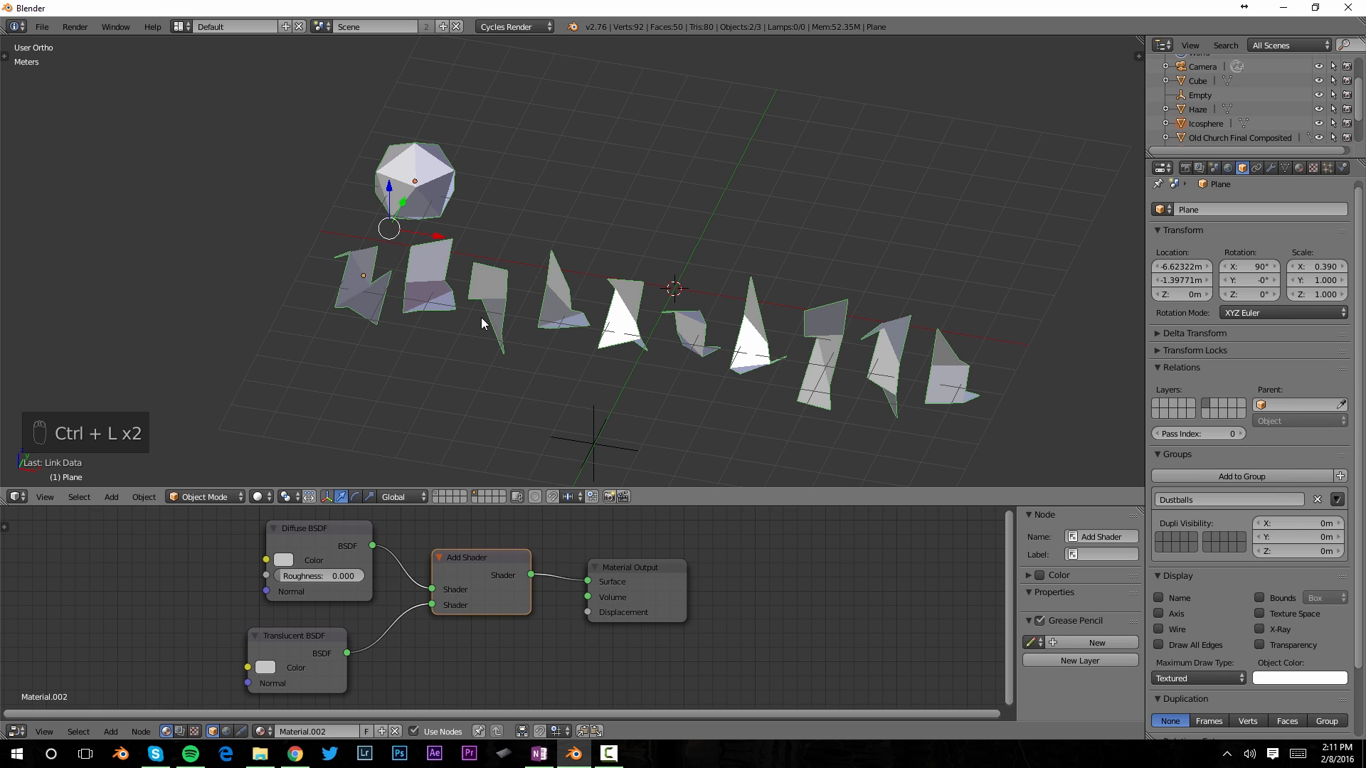
{"action": "key", "text": "ctrl+l"}
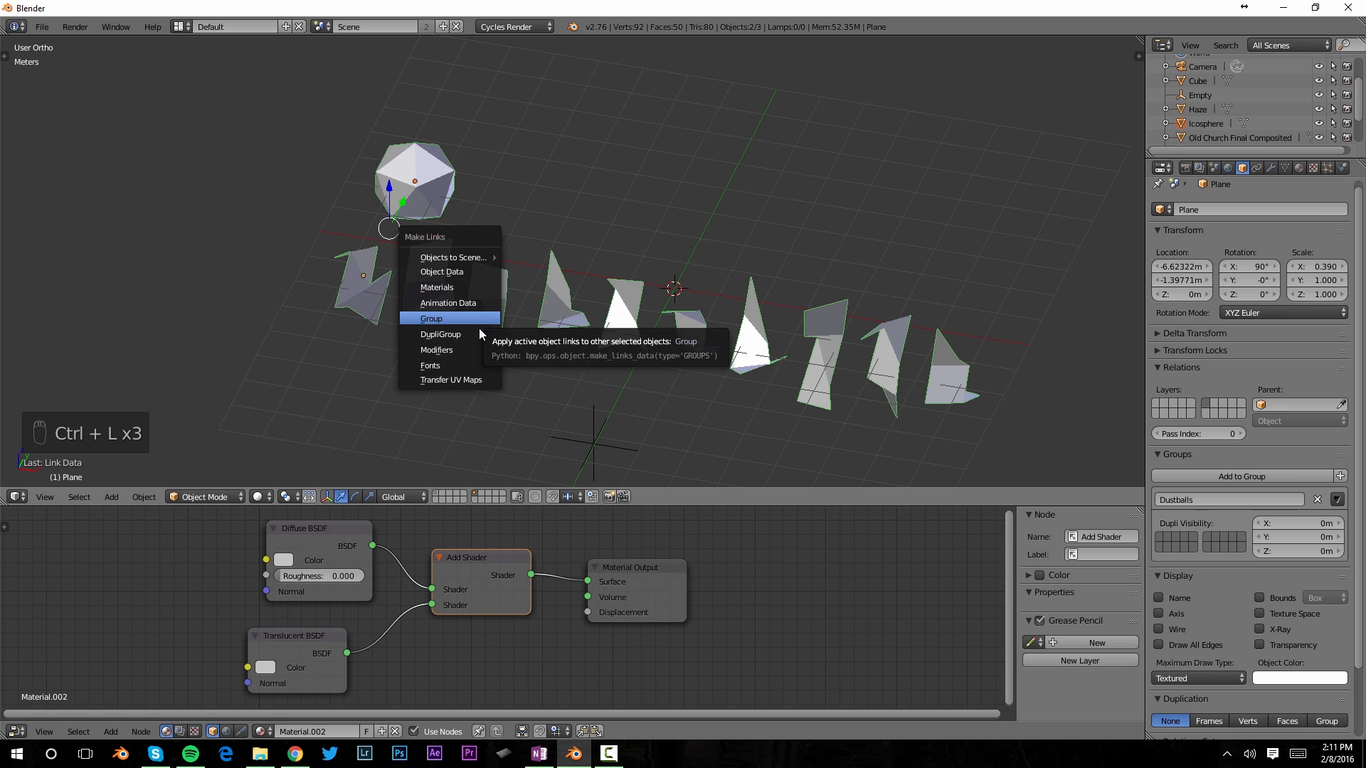
{"action": "left_click", "coordinate": [438, 350]}
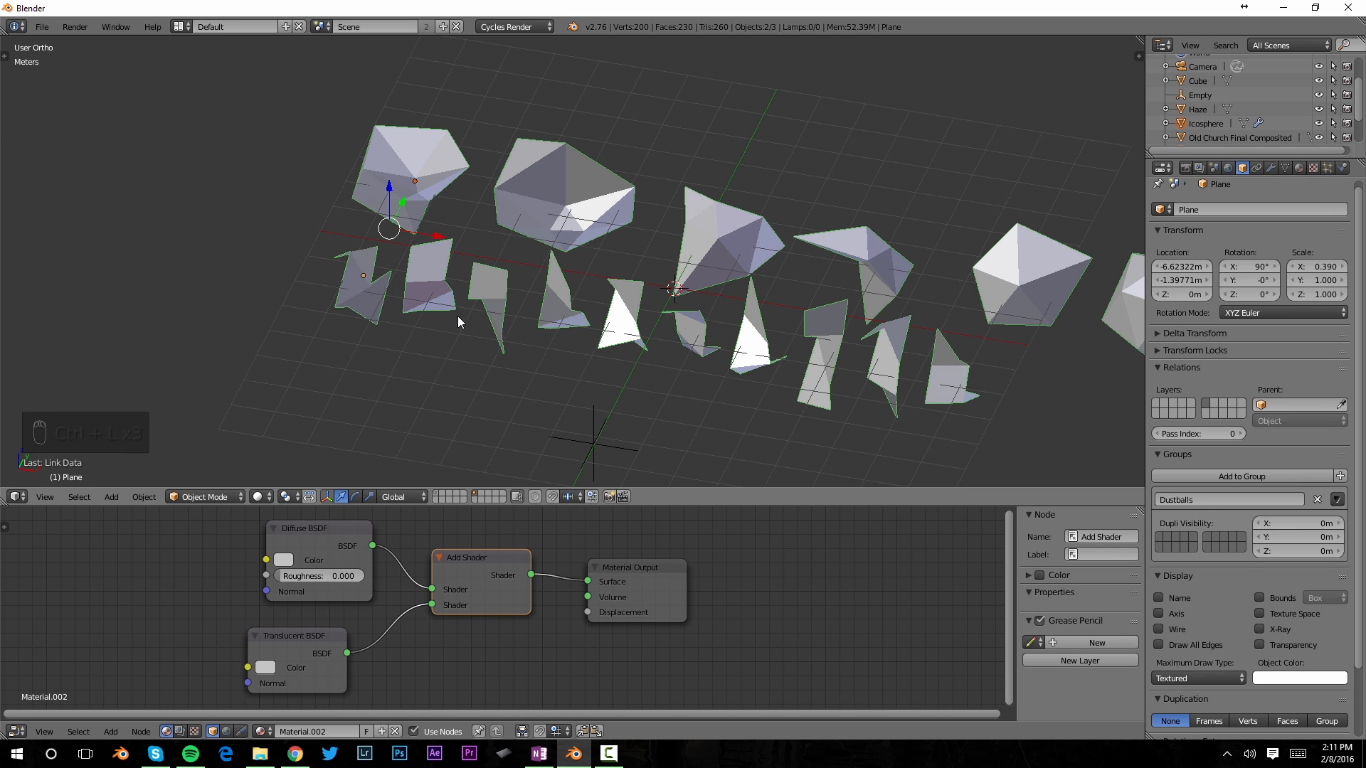
Move the Empty slightly along negative X to about -17 cm to reshape the displaced dust particles.
{"action": "scroll", "coordinate": [498, 306], "scroll_direction": "down", "scroll_amount": 4}
{"action": "middle_click_drag", "start_coordinate": [635, 289], "coordinate": [599, 284]}
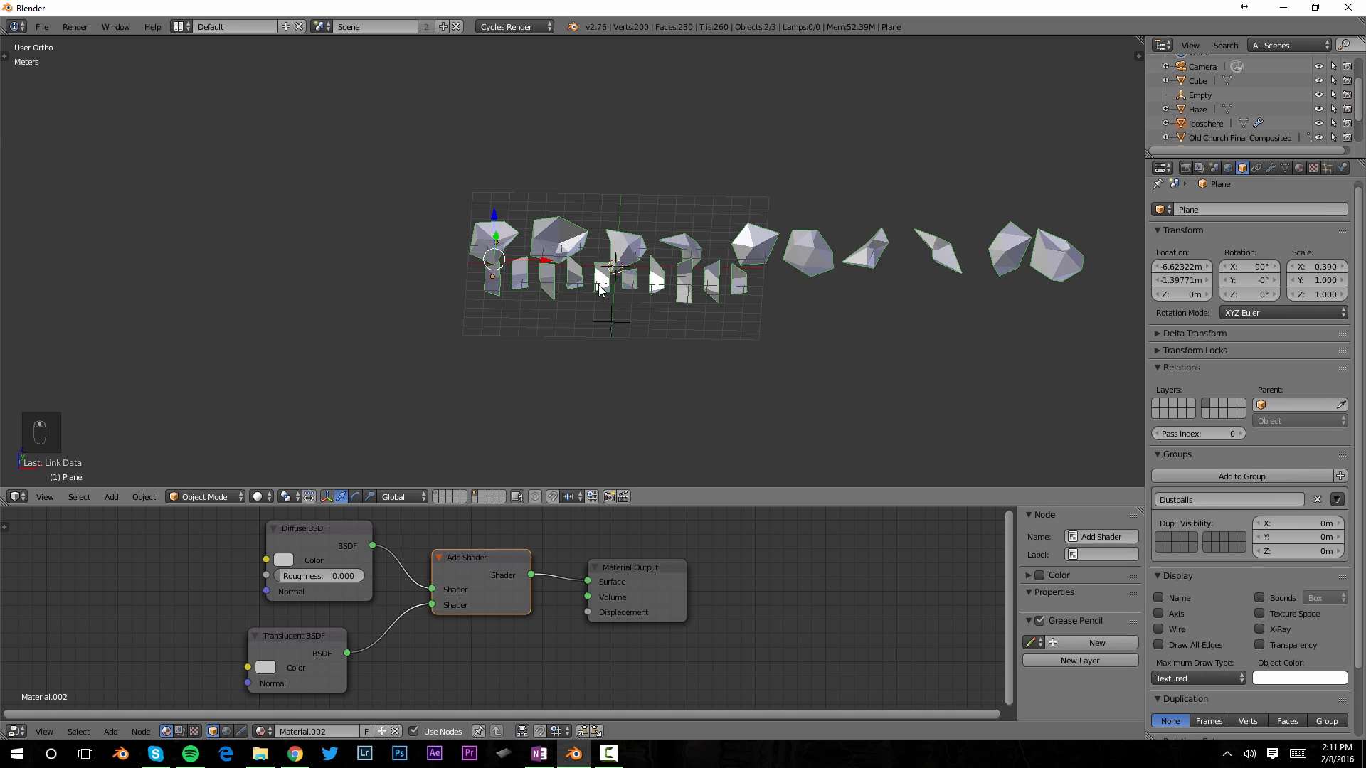
{"action": "right_click", "coordinate": [613, 320]}
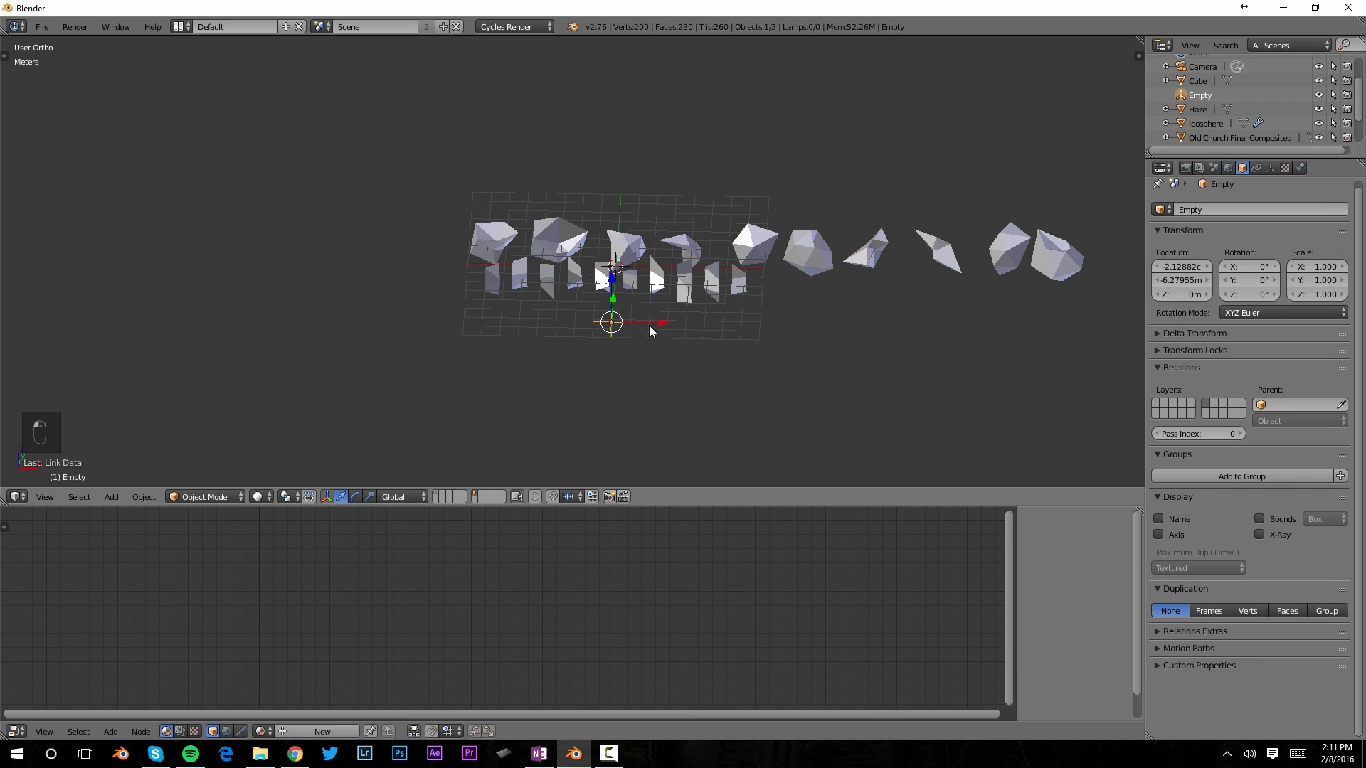
{"action": "mouse_move", "coordinate": [660, 323]}
{"action": "left_mouse_down"}
{"action": "mouse_move", "coordinate": [678, 321]}
{"action": "mouse_move", "coordinate": [653, 329]}
{"action": "left_mouse_up"}
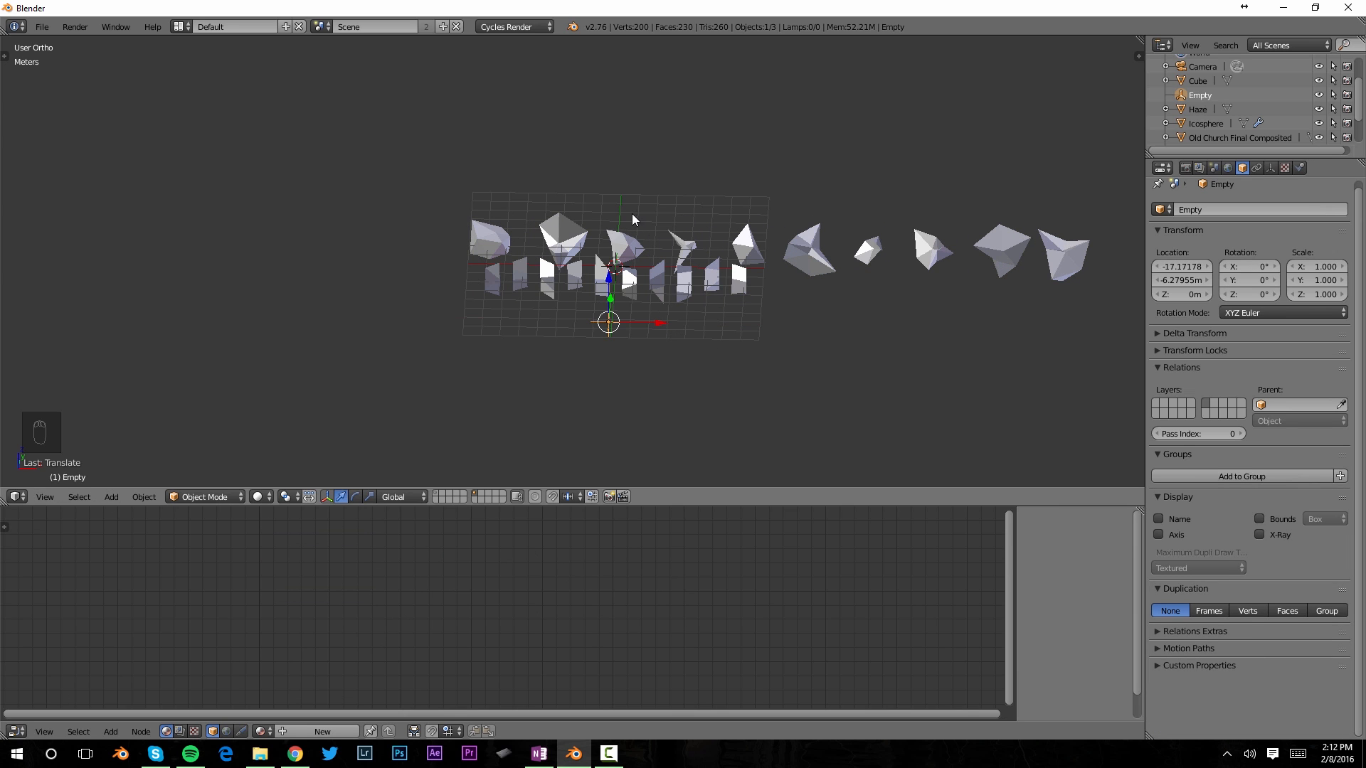
{"action": "middle_click_drag", "start_coordinate": [632, 213], "coordinate": [581, 255], "text": "shift"}
{"action": "scroll", "coordinate": [528, 290], "scroll_direction": "up", "scroll_amount": 5}
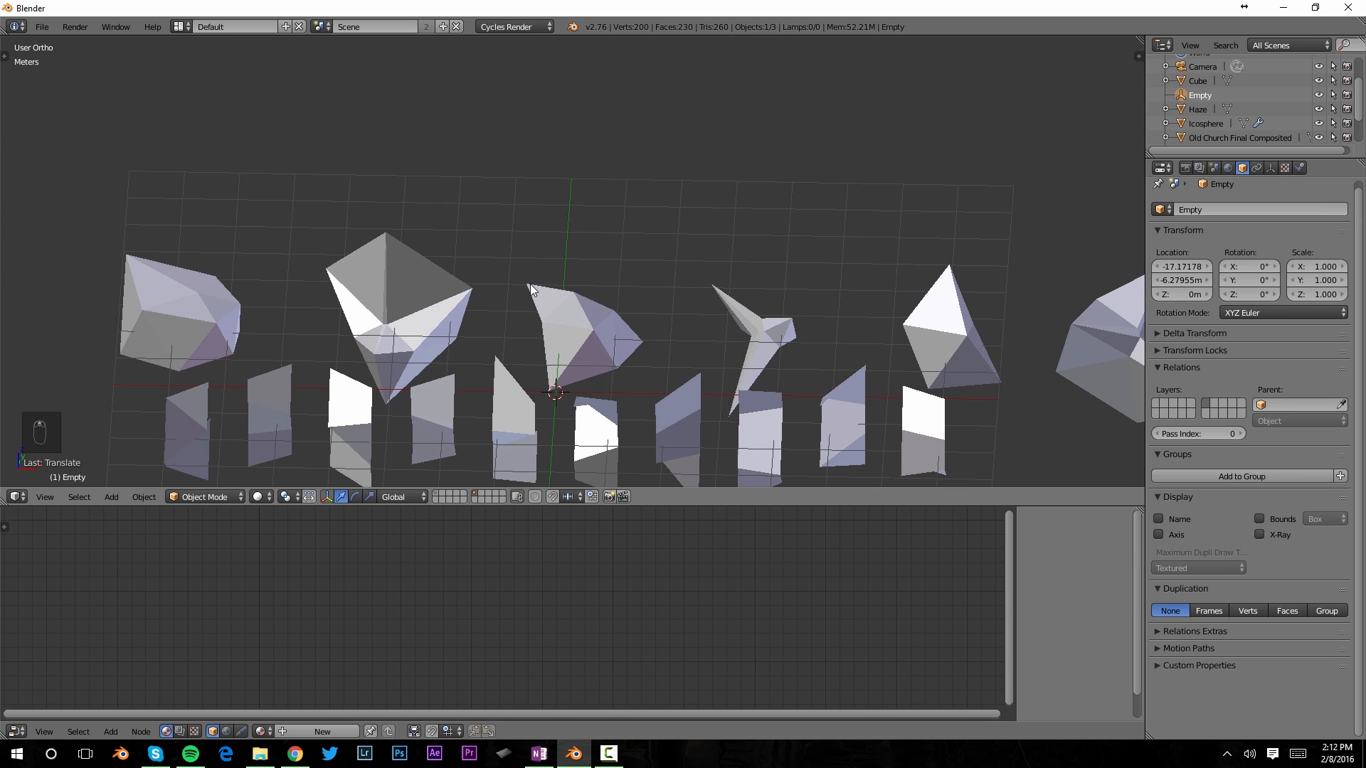
{"action": "scroll", "coordinate": [531, 284], "scroll_direction": "down", "scroll_amount": 4}
{"action": "middle_click_drag", "start_coordinate": [672, 285], "coordinate": [393, 307]}
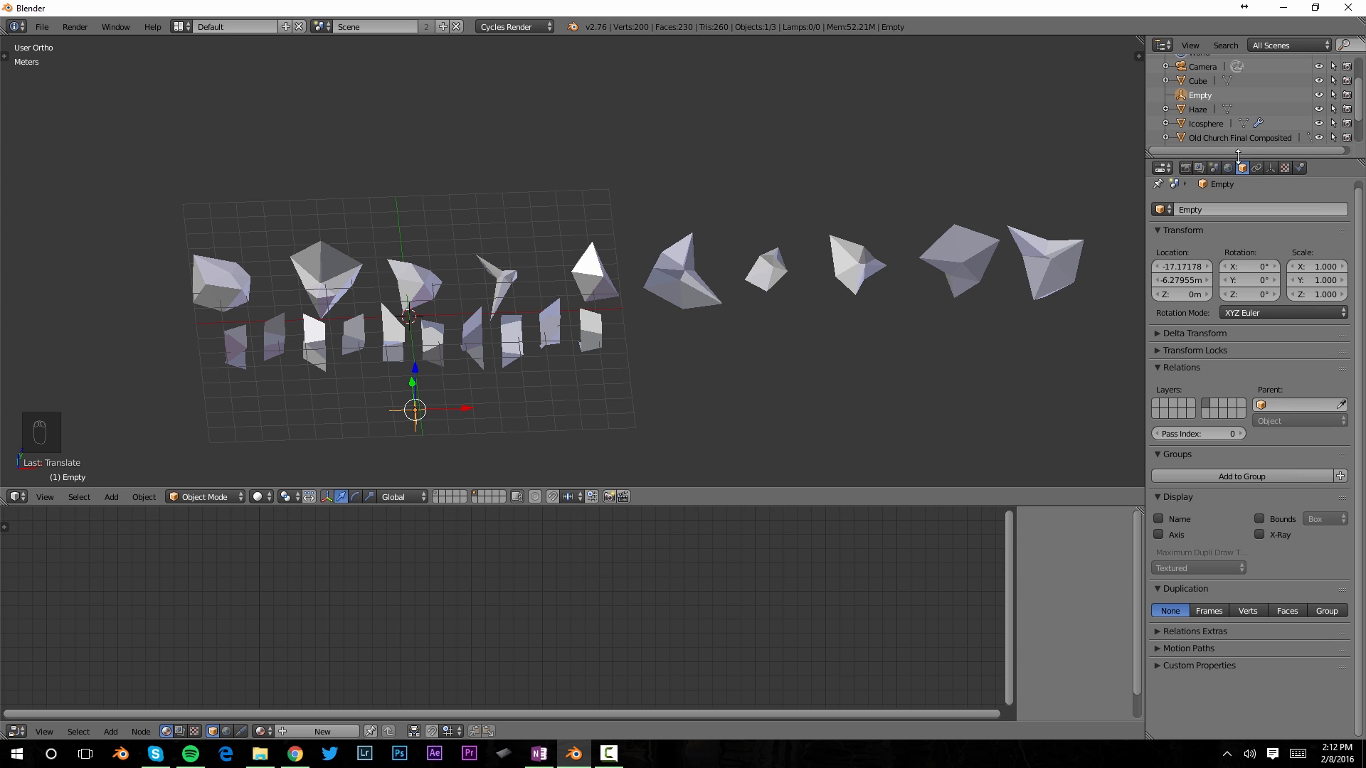
Apply the Array modifier on the plane, keeping its Displace modifier live.
{"action": "right_click", "coordinate": [222, 287]}
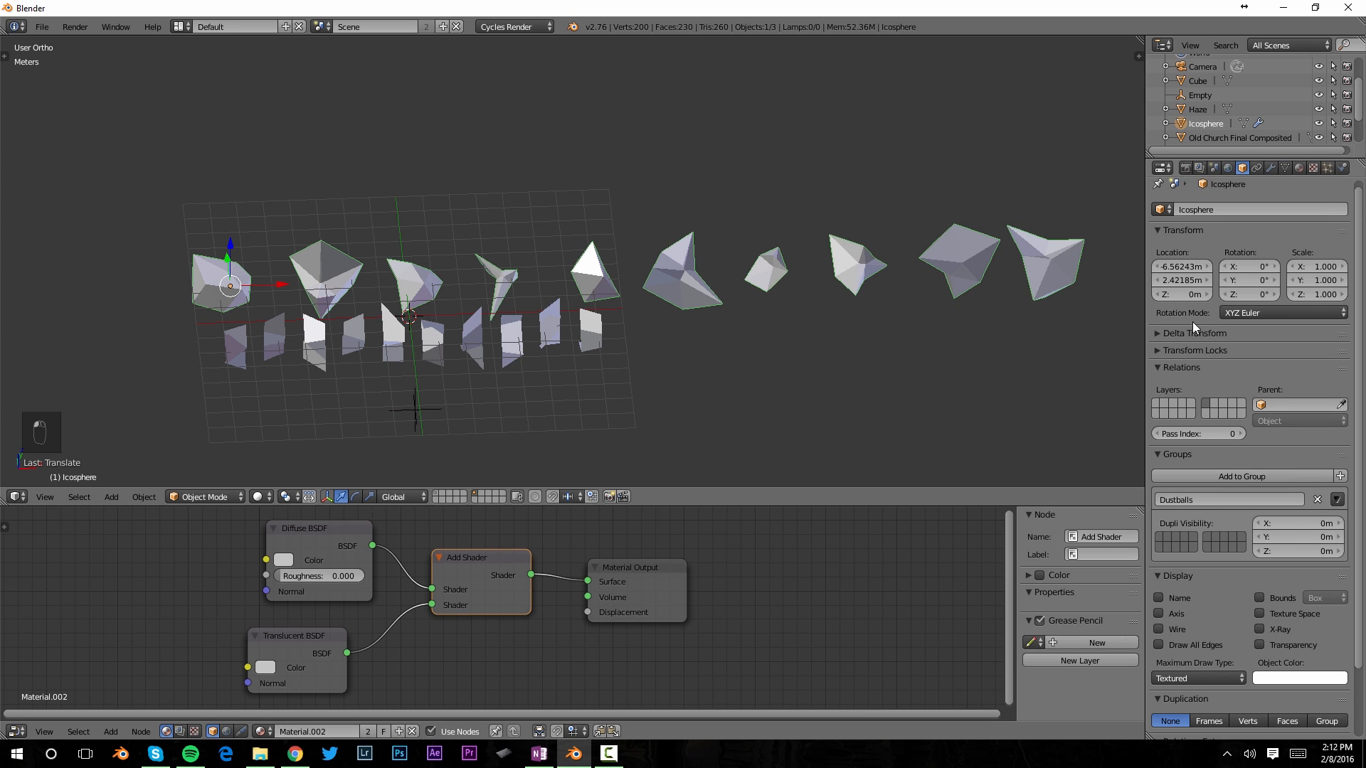
{"action": "left_click", "coordinate": [1270, 166]}
{"action": "mouse_move", "coordinate": [1298, 331]}
{"action": "left_mouse_down"}
{"action": "mouse_move", "coordinate": [1337, 332]}
{"action": "mouse_move", "coordinate": [1302, 331]}
{"action": "left_mouse_up"}
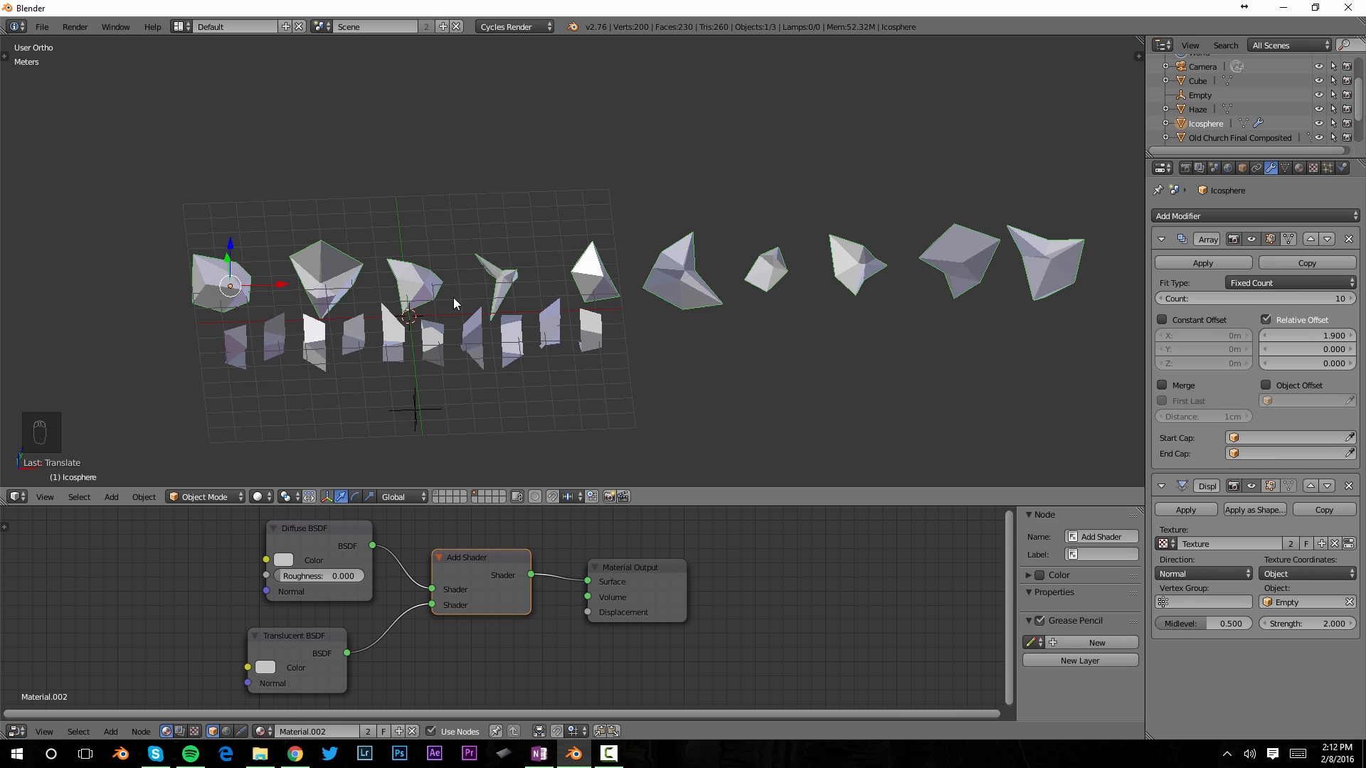
{"action": "middle_click_drag", "start_coordinate": [410, 335], "coordinate": [393, 335], "text": "shift"}
{"action": "right_click", "coordinate": [223, 348]}
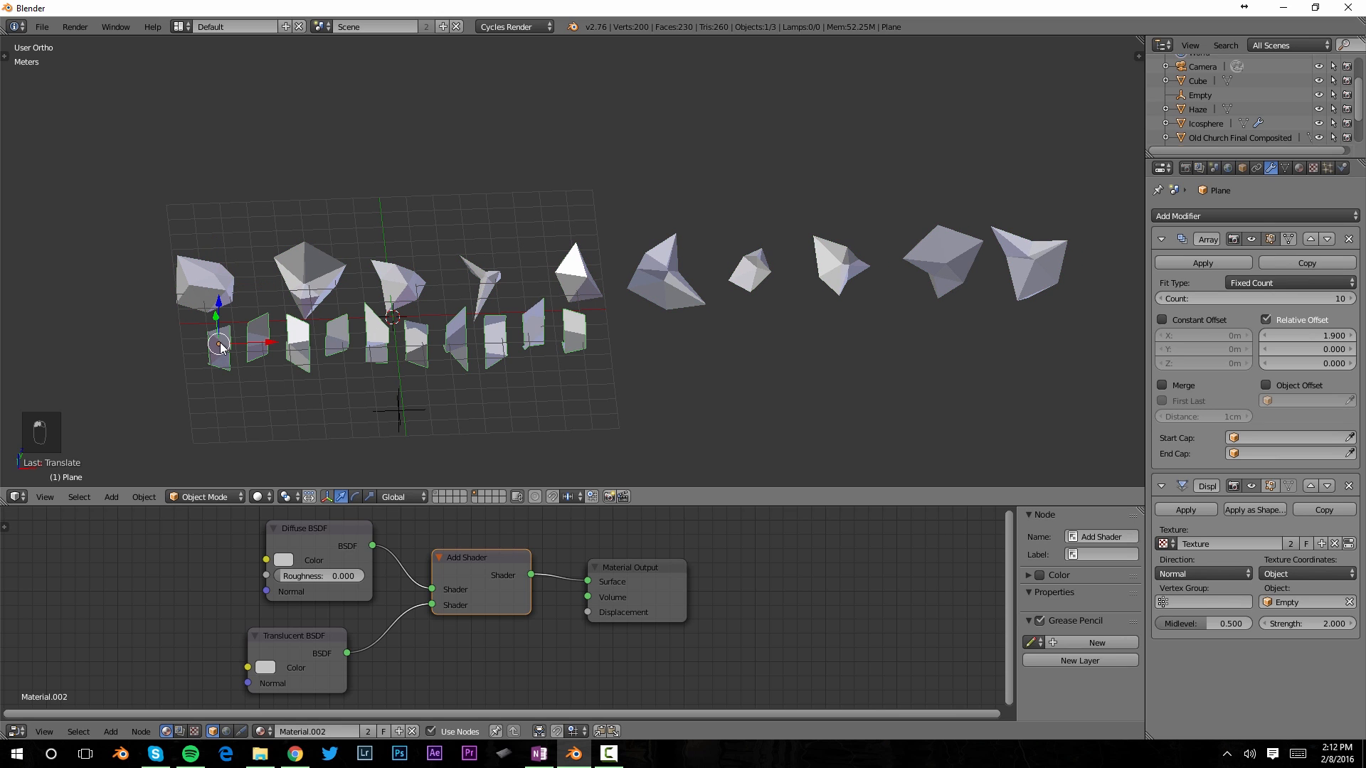
{"action": "left_click", "coordinate": [1209, 261]}
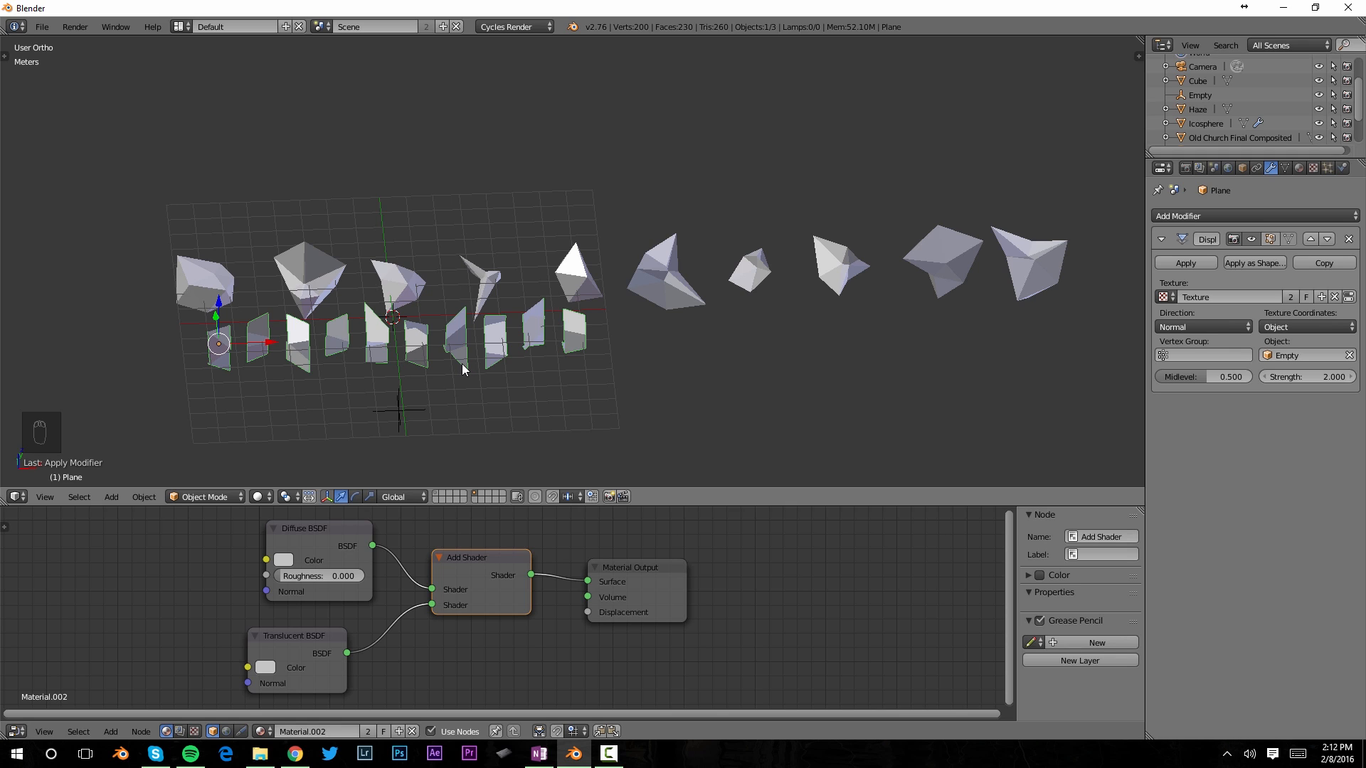
Separate the whole plane mesh into individual objects by loose parts and return to Object Mode.
{"action": "key", "text": "Tab"}
{"action": "key", "text": "a"}
{"action": "key", "text": "a"}
{"action": "key", "text": "a"}
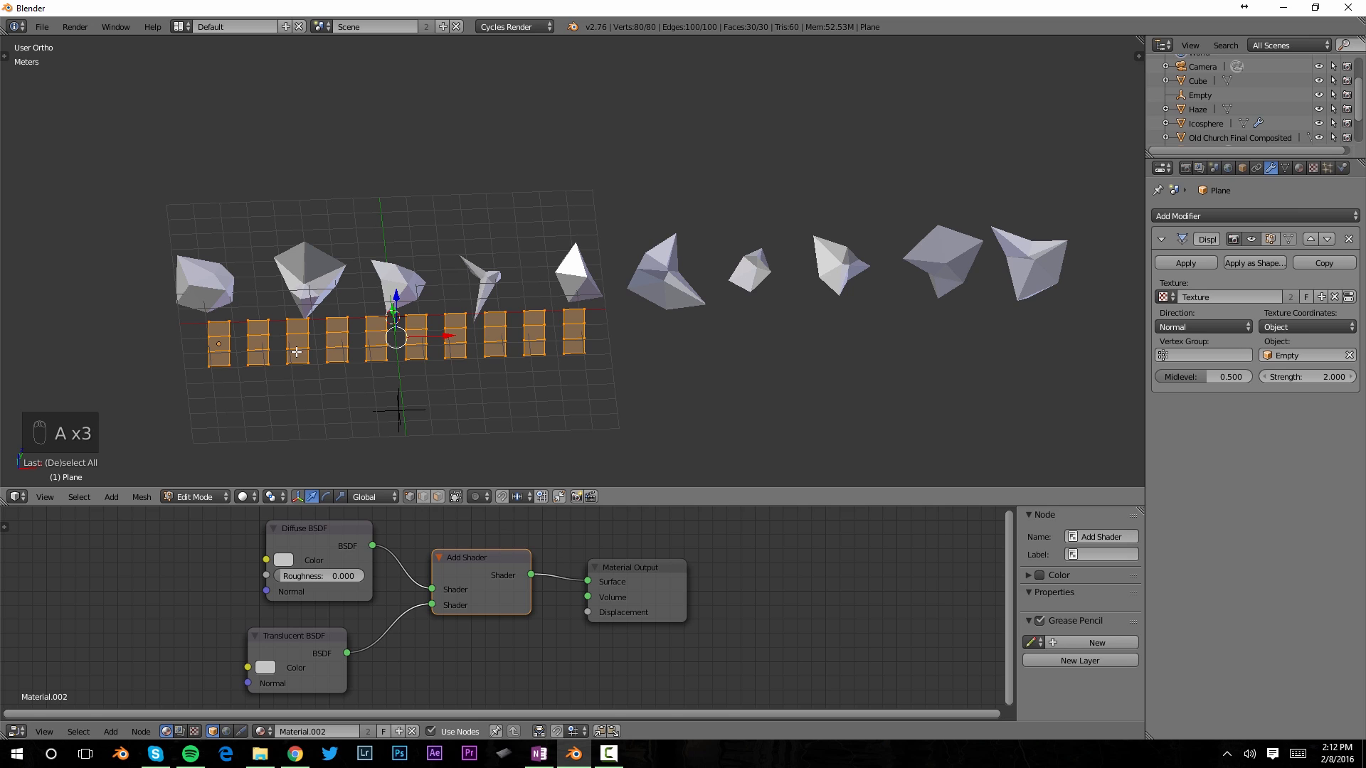
{"action": "key", "text": "p"}
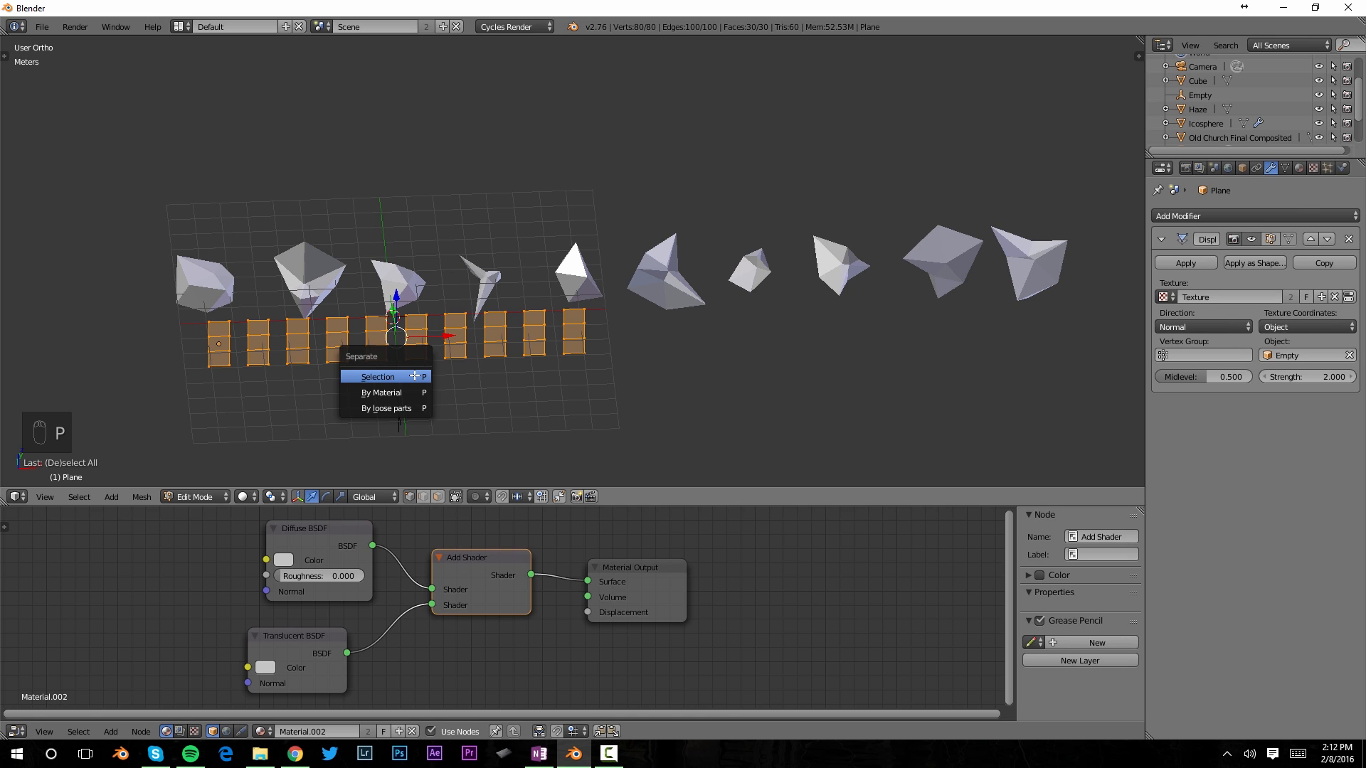
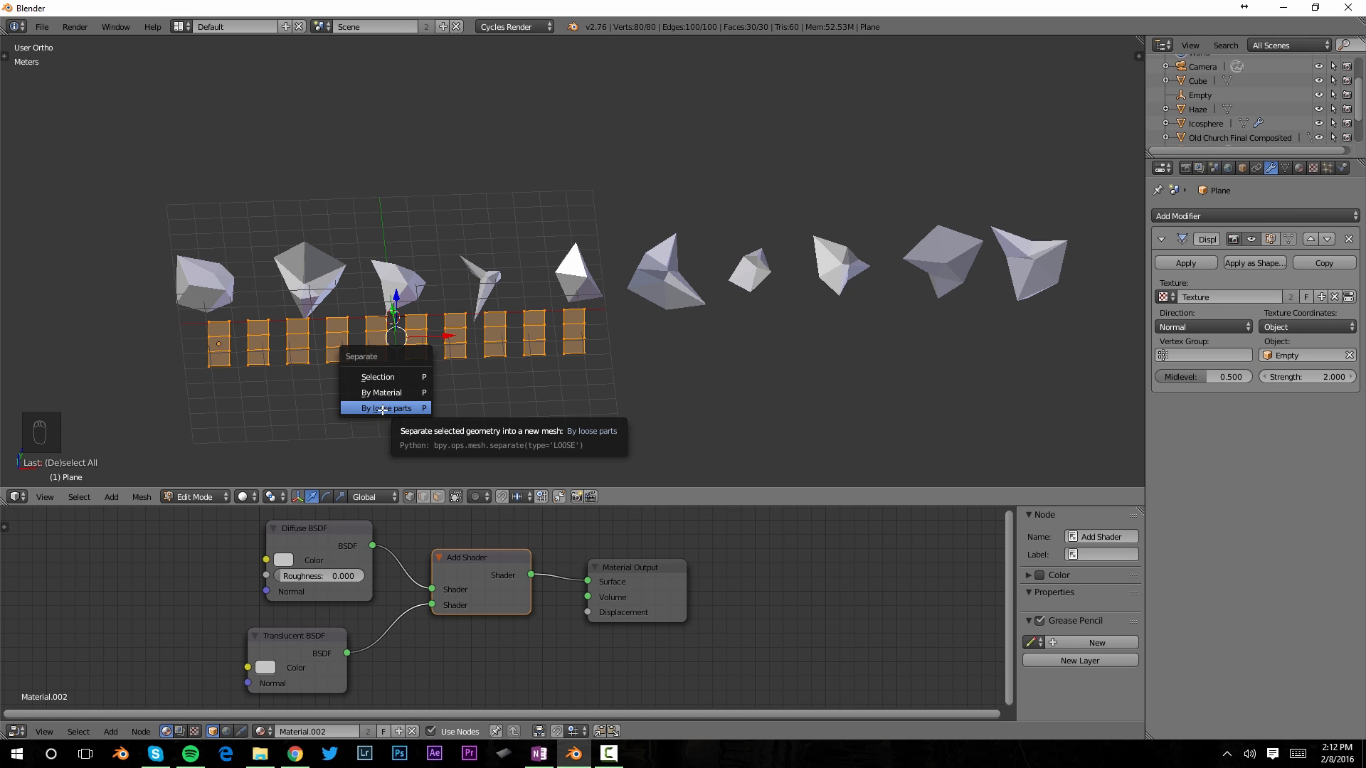
{"action": "left_click", "coordinate": [382, 410]}
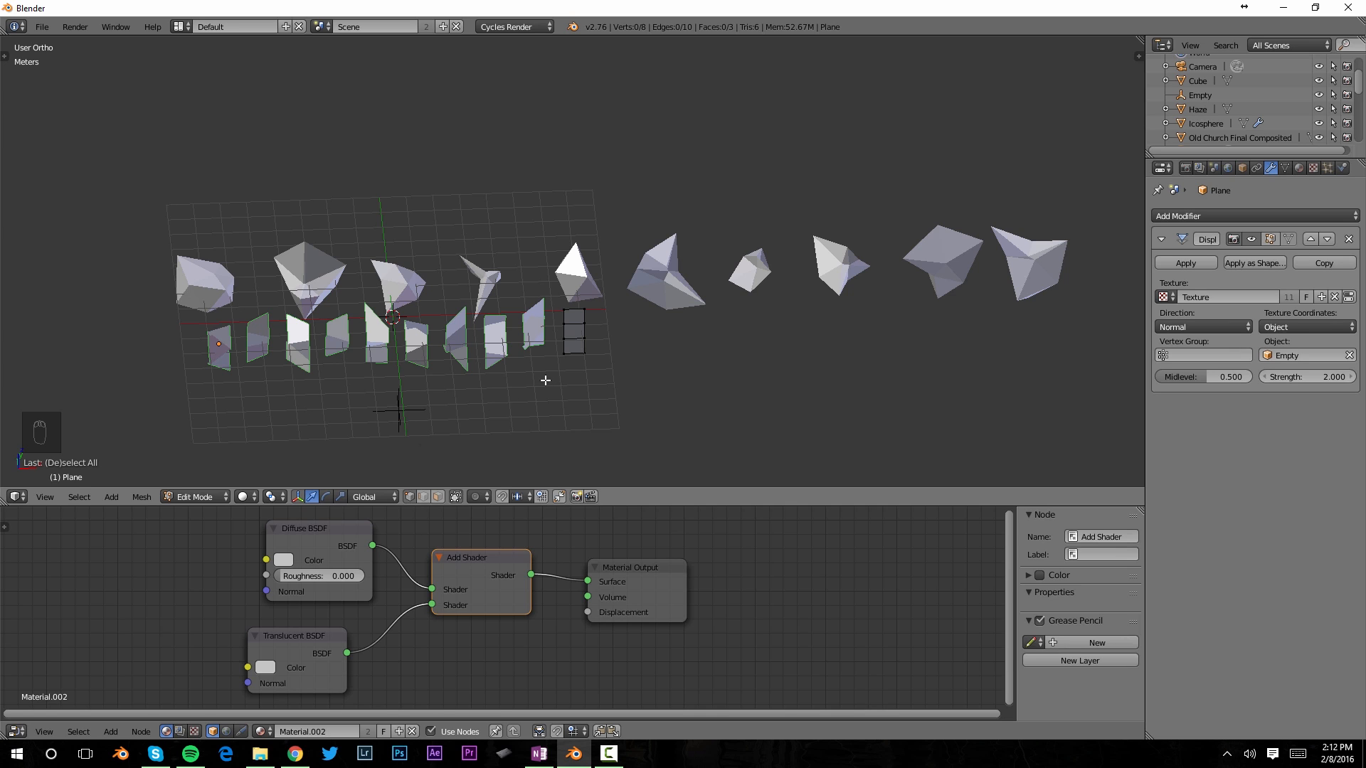
{"action": "key", "text": "Tab"}
Check the separated plane pieces one by one as individual objects.
{"action": "middle_click_drag", "start_coordinate": [567, 351], "coordinate": [559, 366]}
{"action": "right_click", "coordinate": [565, 350]}
{"action": "right_click", "coordinate": [519, 323]}
{"action": "left_click", "coordinate": [478, 338]}
{"action": "left_click", "coordinate": [446, 335]}
{"action": "left_click", "coordinate": [407, 332]}
{"action": "left_click", "coordinate": [360, 338]}
{"action": "right_click", "coordinate": [331, 326]}
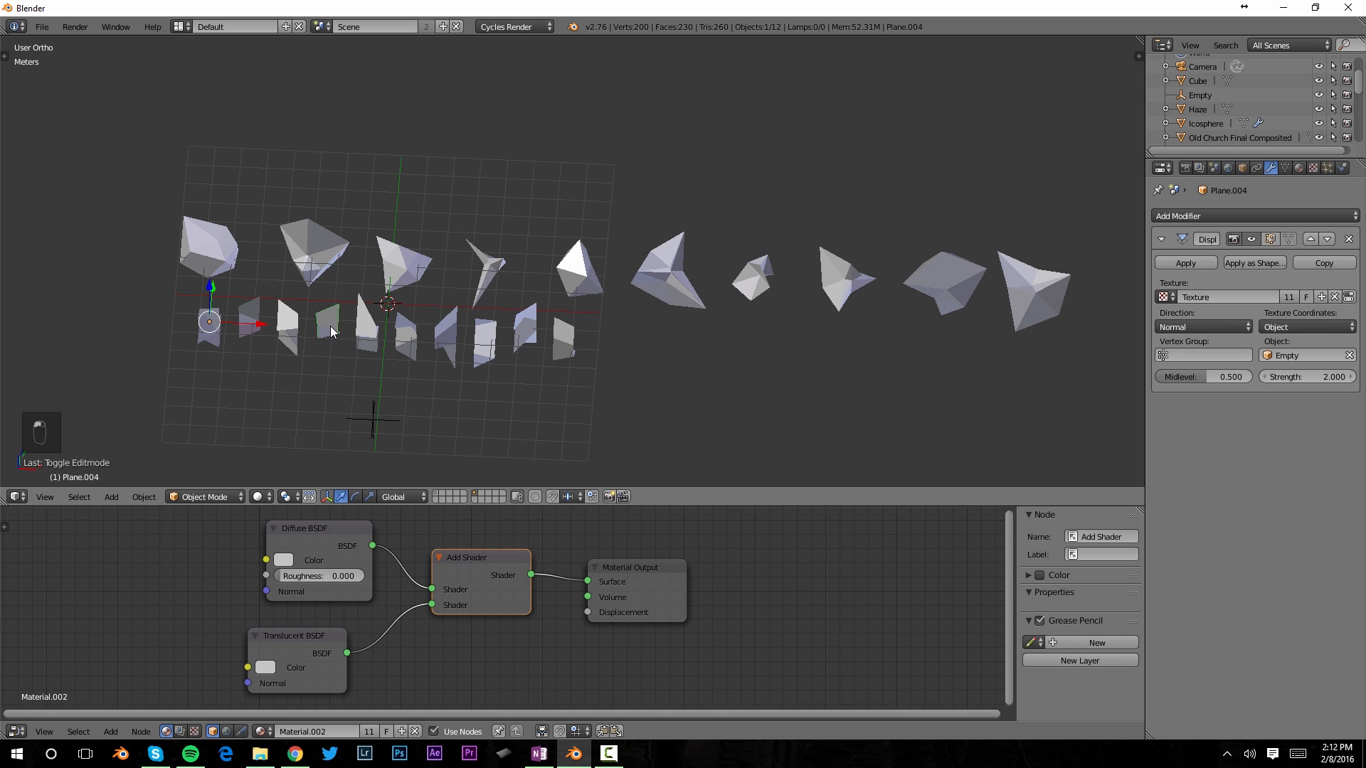
{"action": "middle_click_drag", "start_coordinate": [330, 326], "coordinate": [338, 332]}
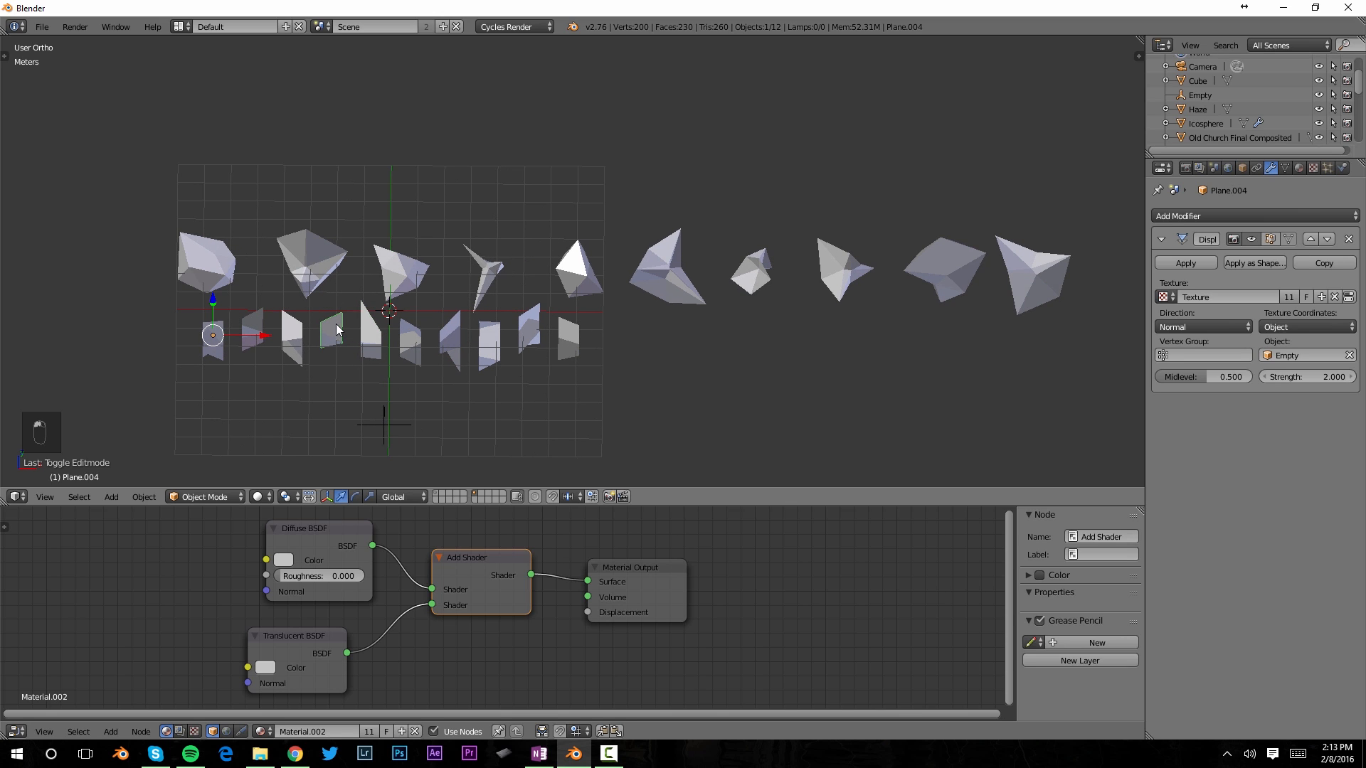
{"action": "right_click", "coordinate": [294, 344]}
{"action": "right_click", "coordinate": [256, 334]}
Apply the Array modifier on the icosphere, keeping its Displace modifier live.
{"action": "middle_click_drag", "start_coordinate": [355, 357], "coordinate": [357, 347]}
{"action": "right_click", "coordinate": [218, 247]}
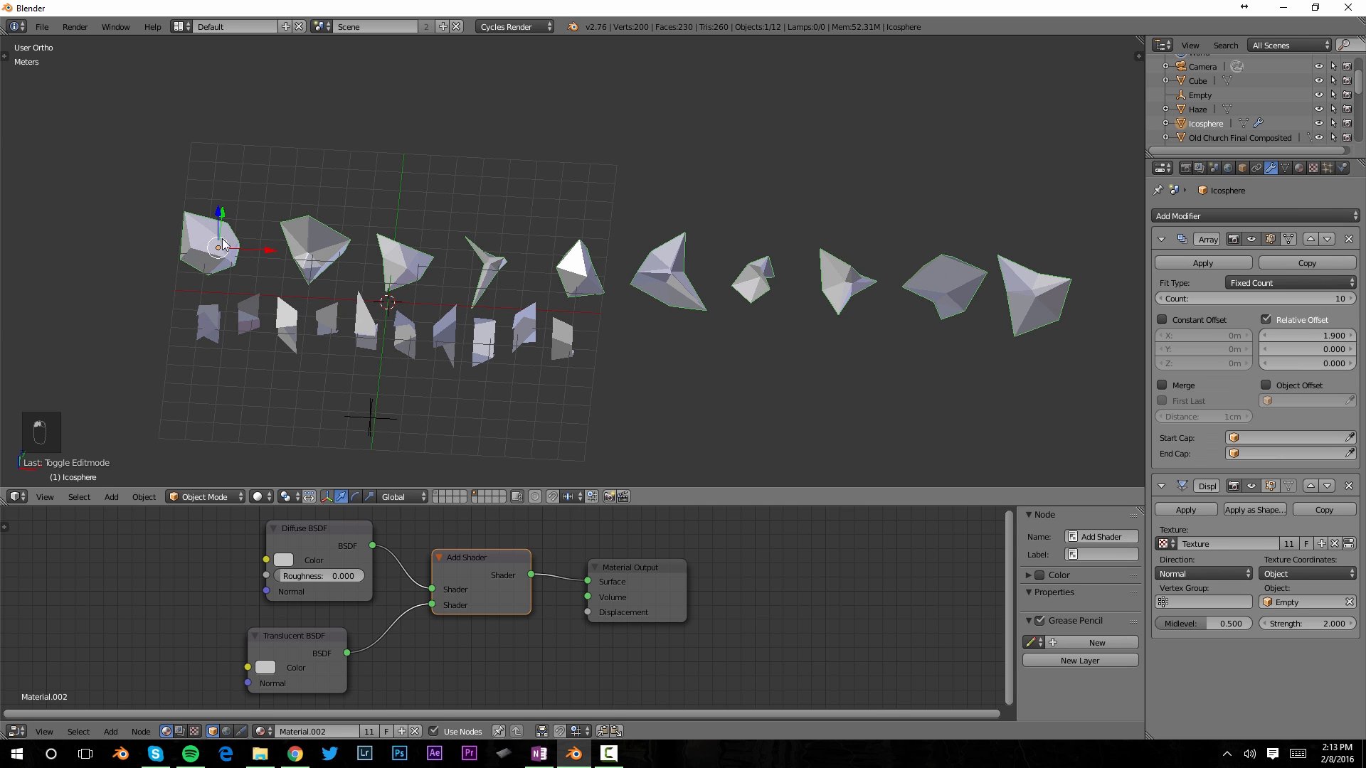
{"action": "key", "text": "Tab"}
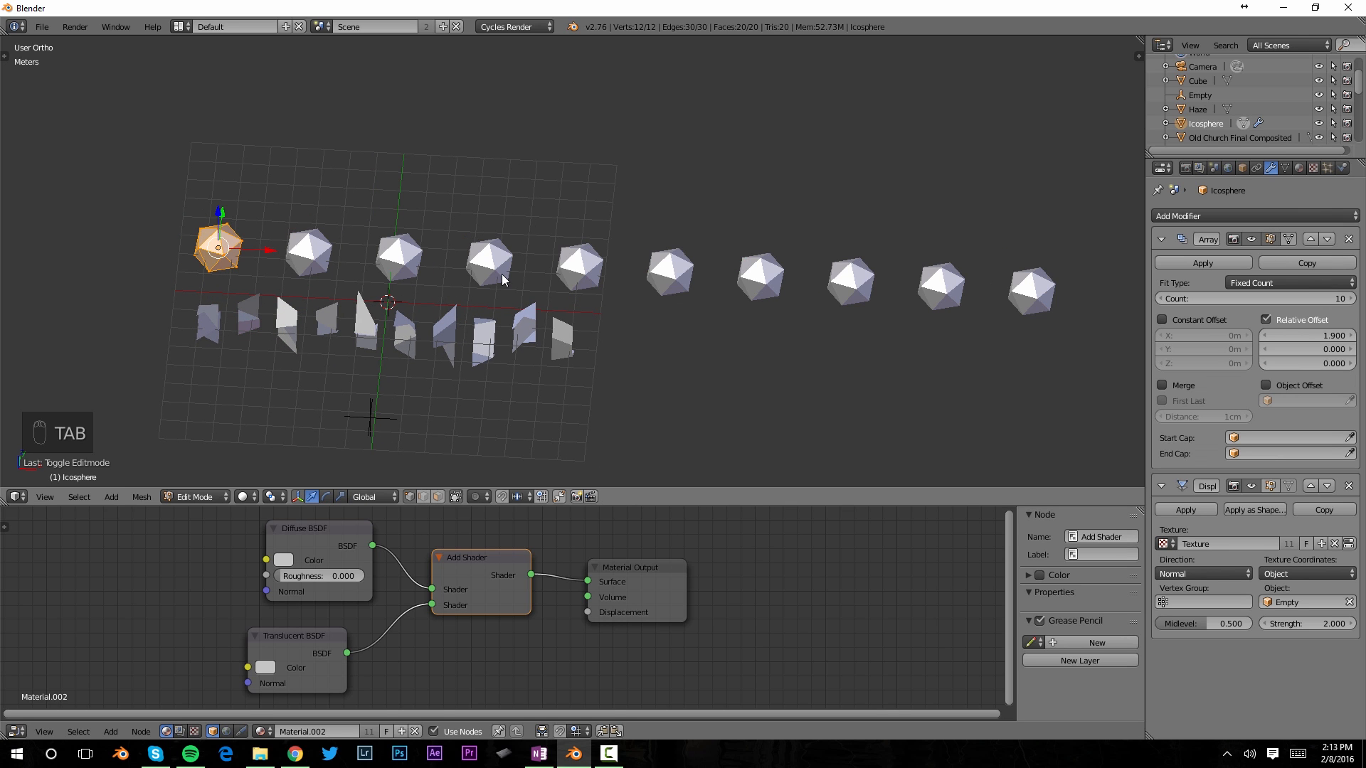
{"action": "key", "text": "Tab"}
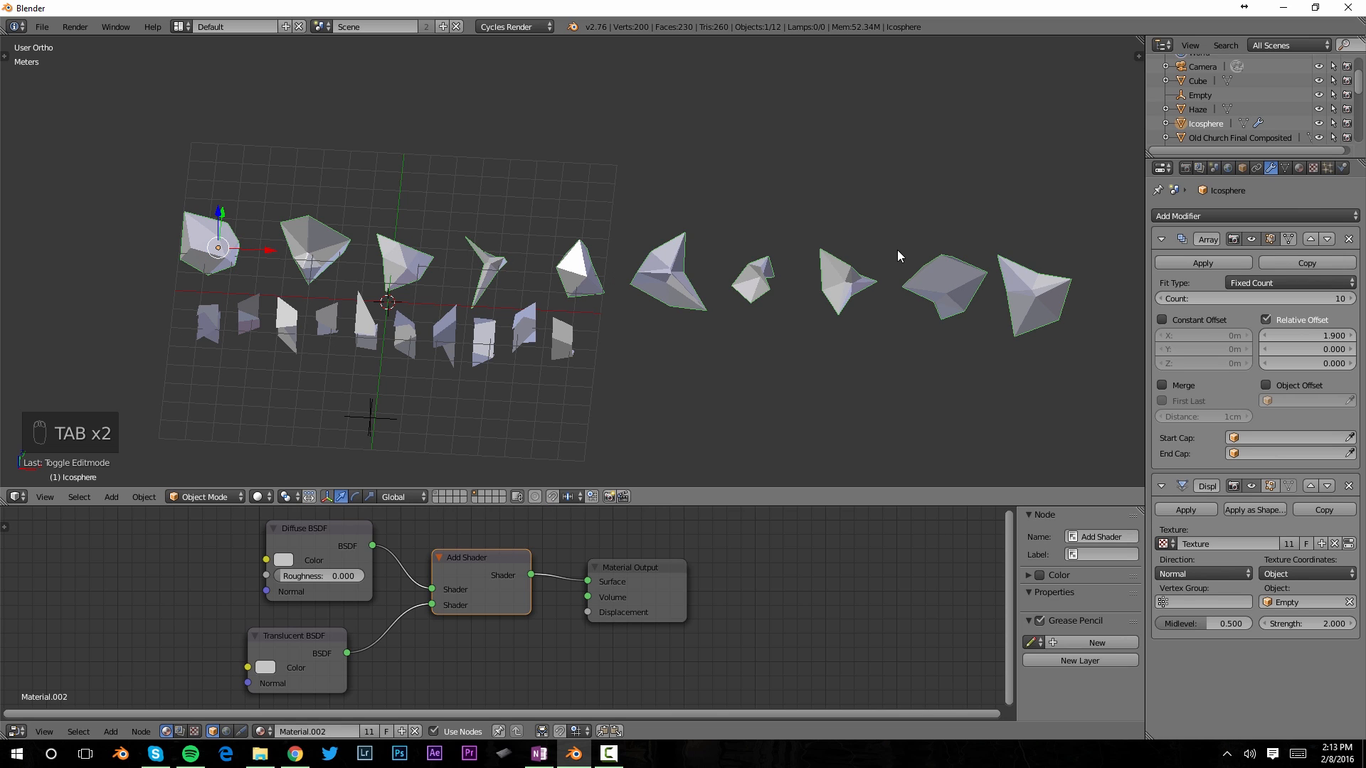
{"action": "left_click", "coordinate": [1200, 262]}
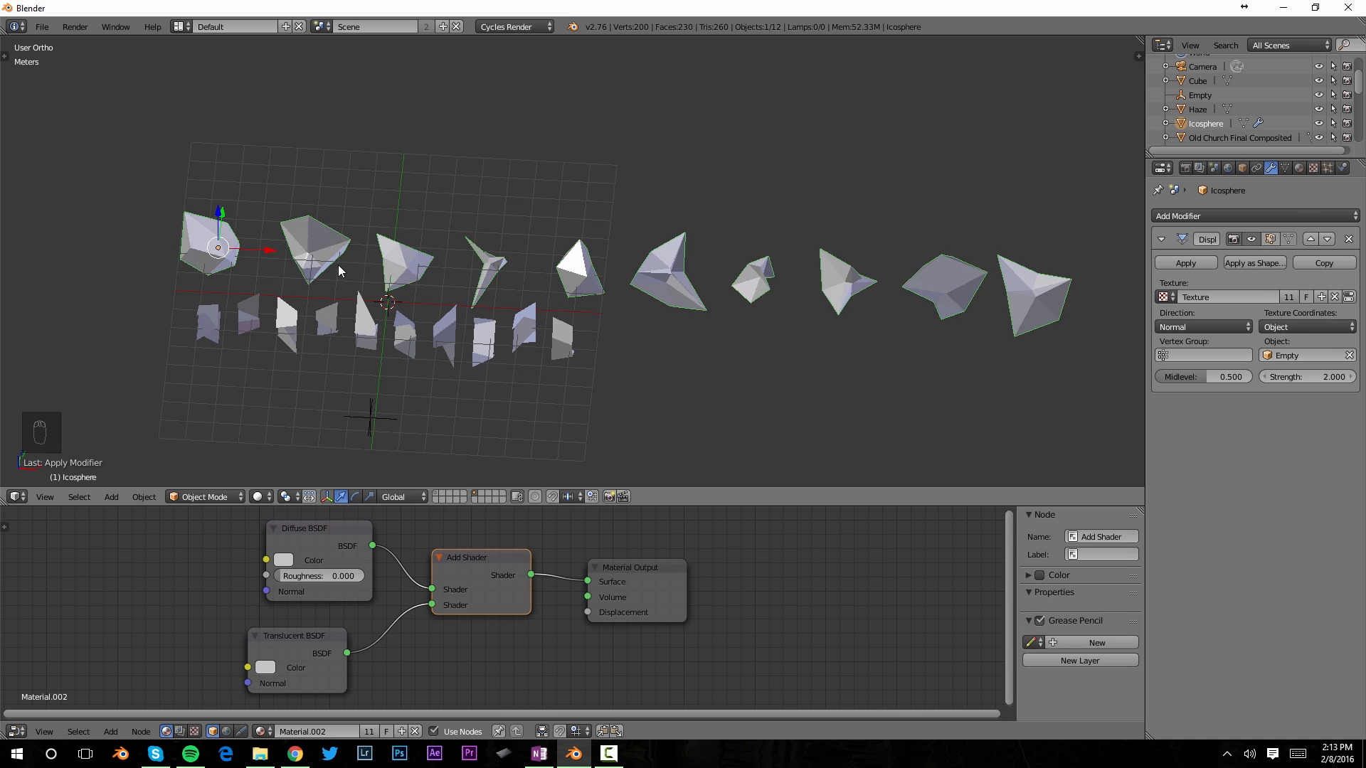
Separate the icosphere mesh into individual objects by loose parts and return to Object Mode.
{"action": "key", "text": "Tab"}
{"action": "key", "text": "p"}
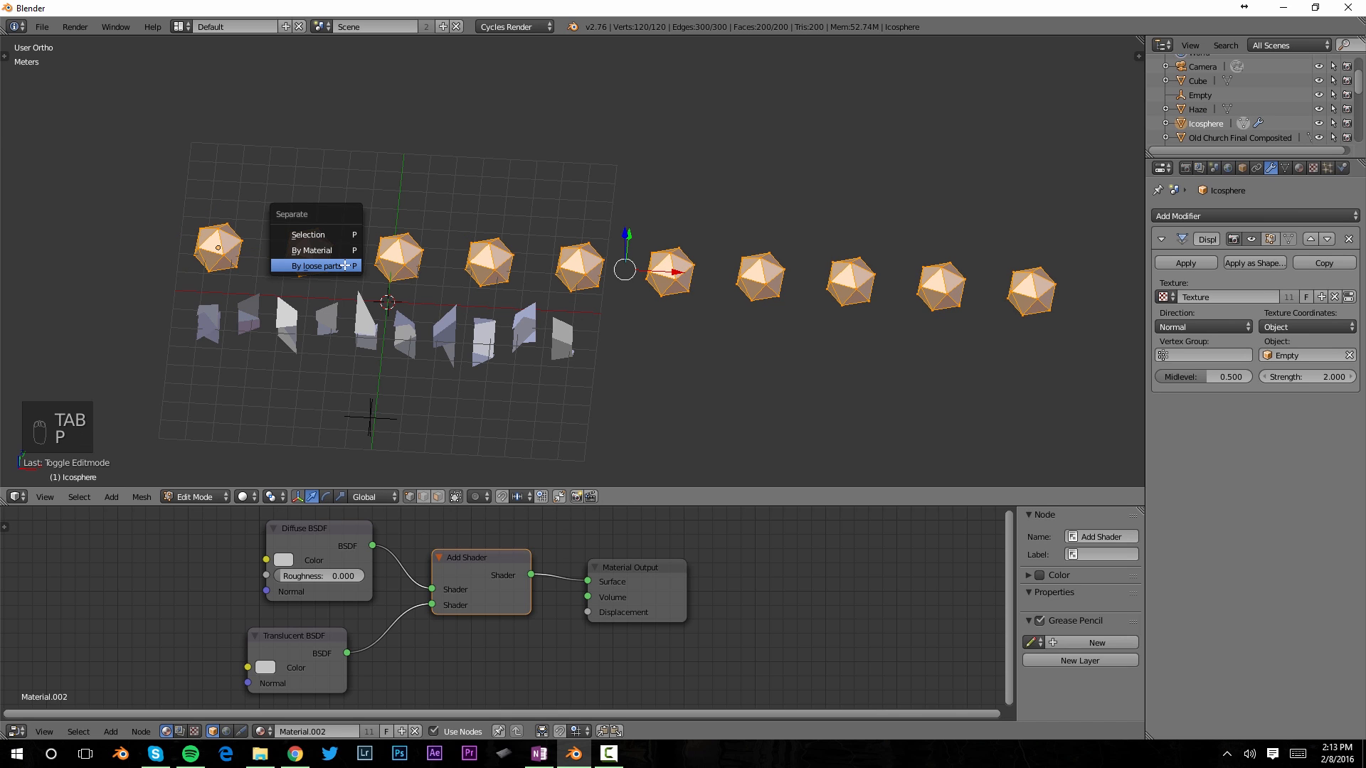
{"action": "left_click", "coordinate": [345, 265]}
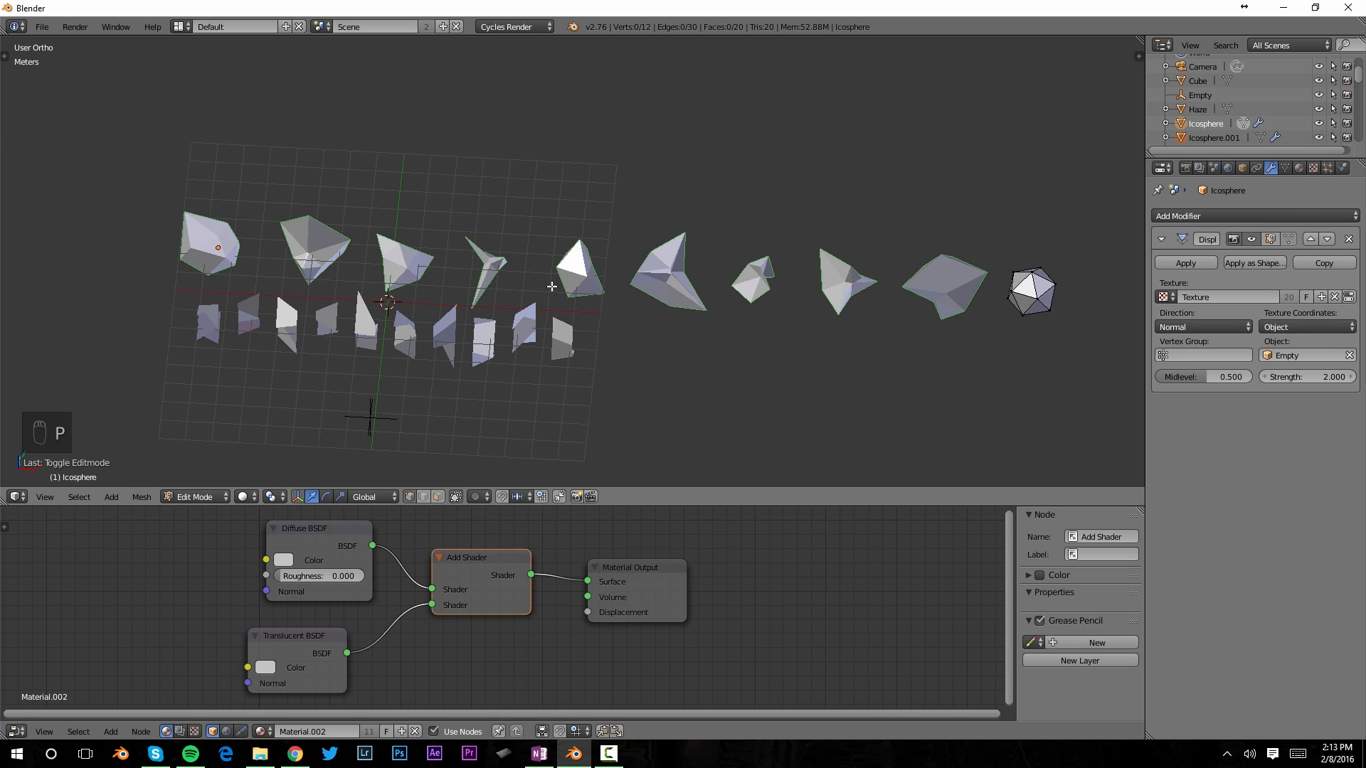
{"action": "key", "text": "Tab"}
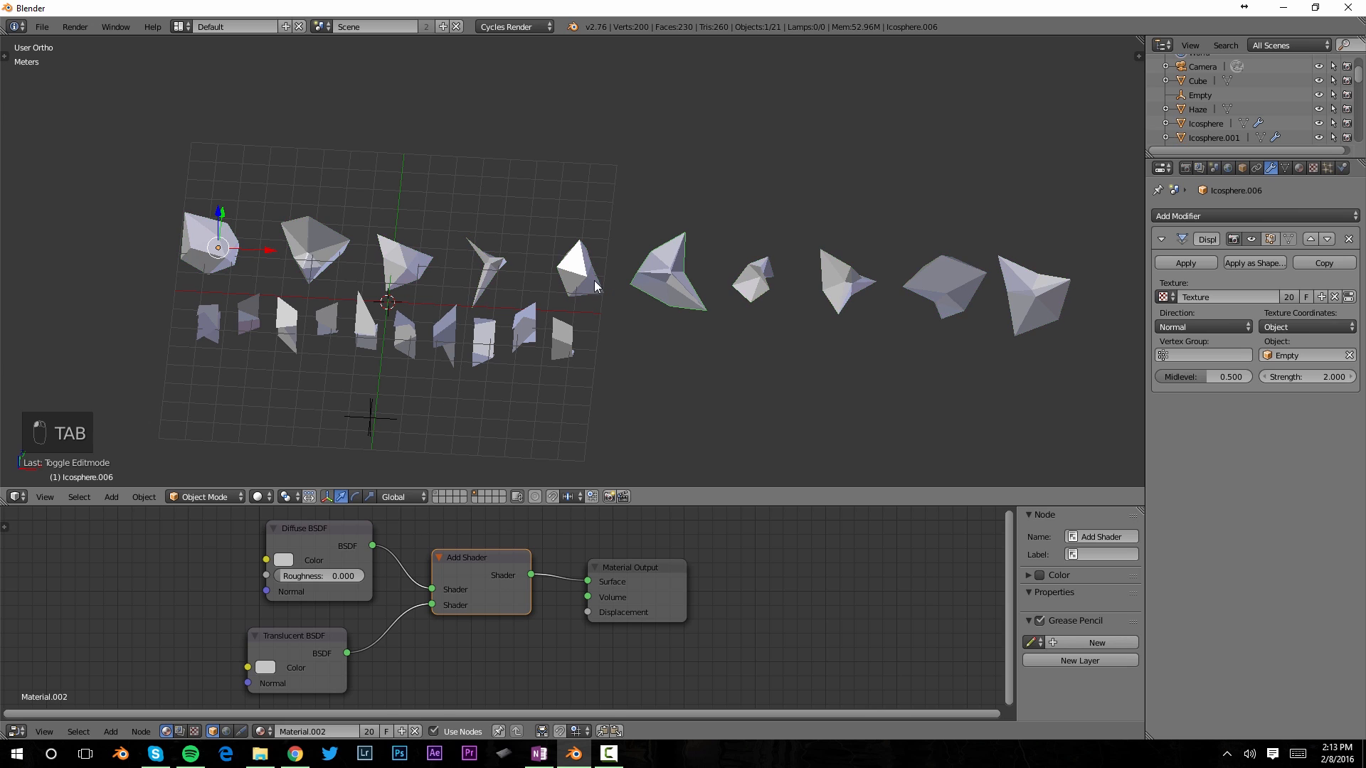
Check several separated icosphere pieces for individual selection and membership in the Dustballs group.
{"action": "right_click", "coordinate": [340, 253]}
{"action": "middle_click_drag", "start_coordinate": [340, 253], "coordinate": [490, 265]}
{"action": "left_click", "coordinate": [1241, 168]}
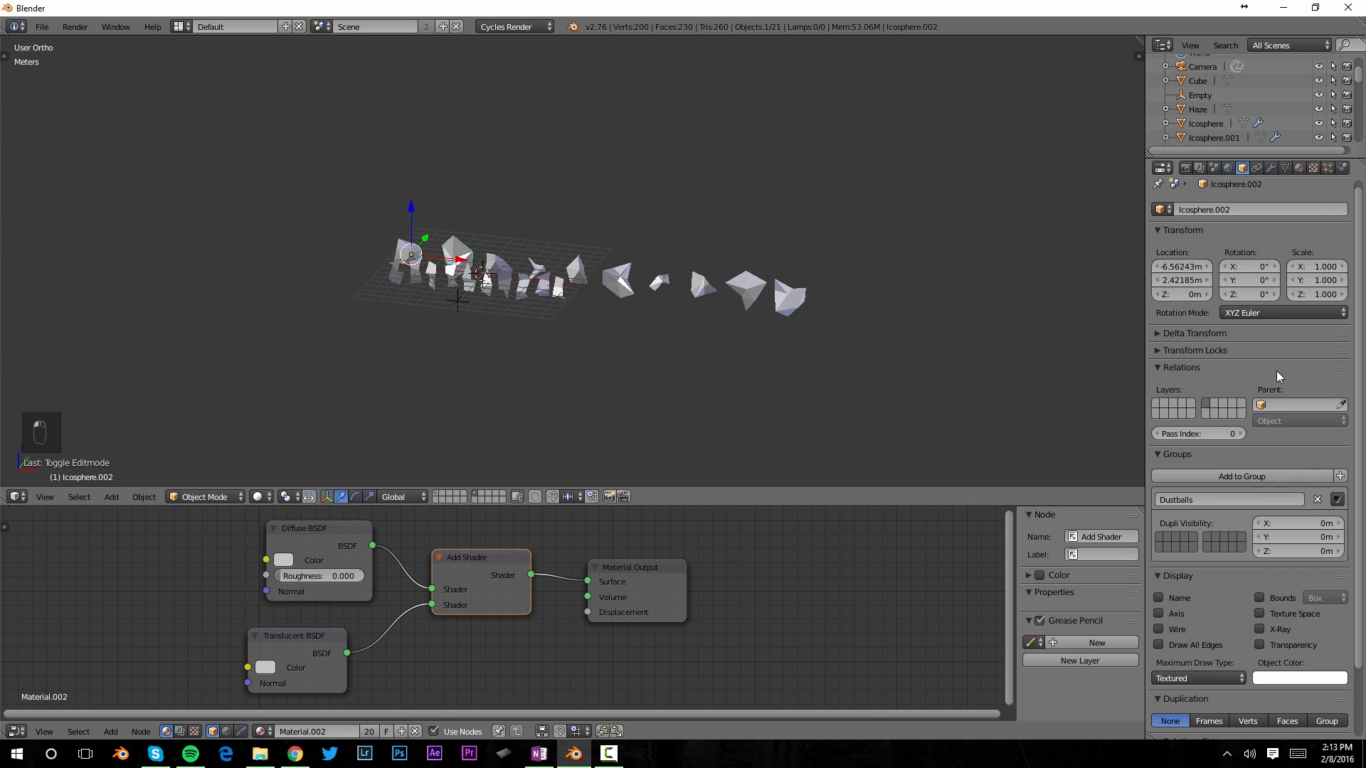
{"action": "scroll", "coordinate": [1240, 335], "scroll_direction": "down", "scroll_amount": 3}
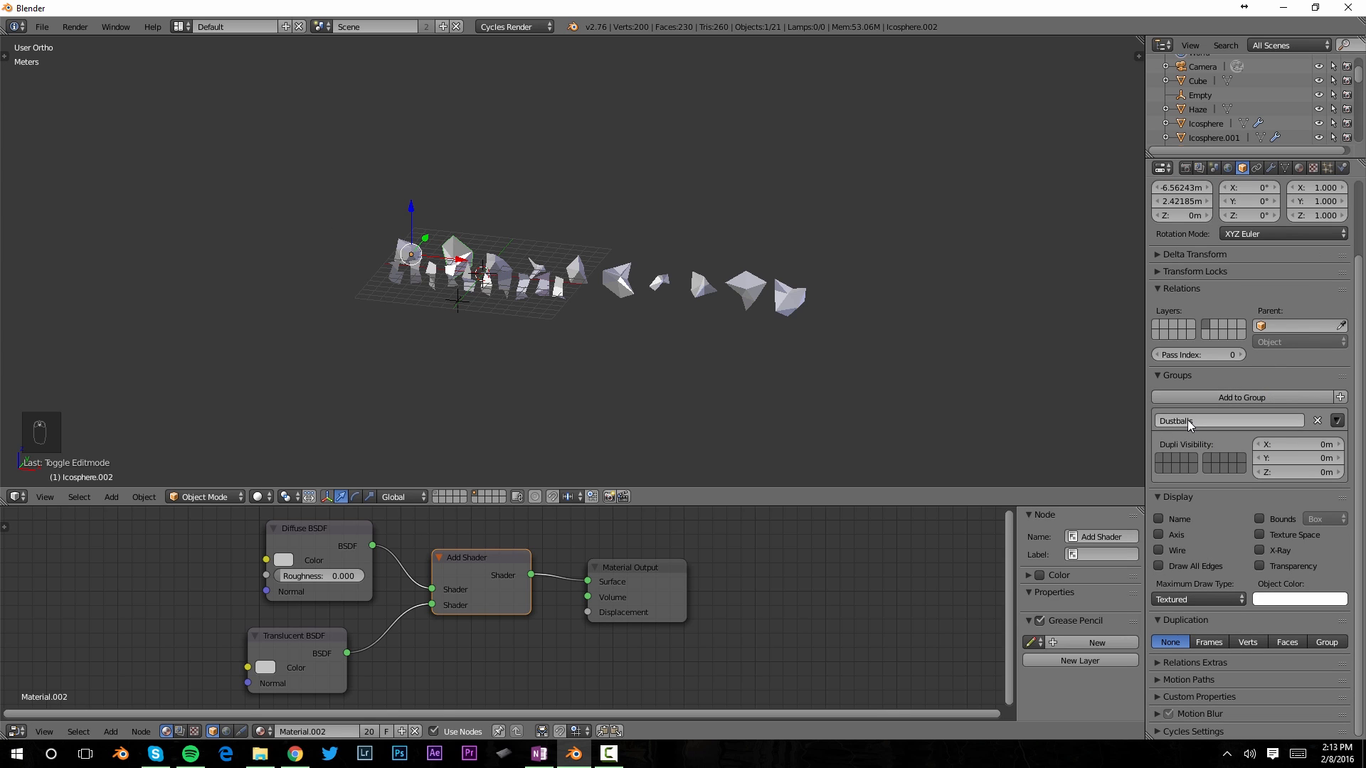
{"action": "right_click", "coordinate": [803, 308]}
{"action": "key", "text": "g"}
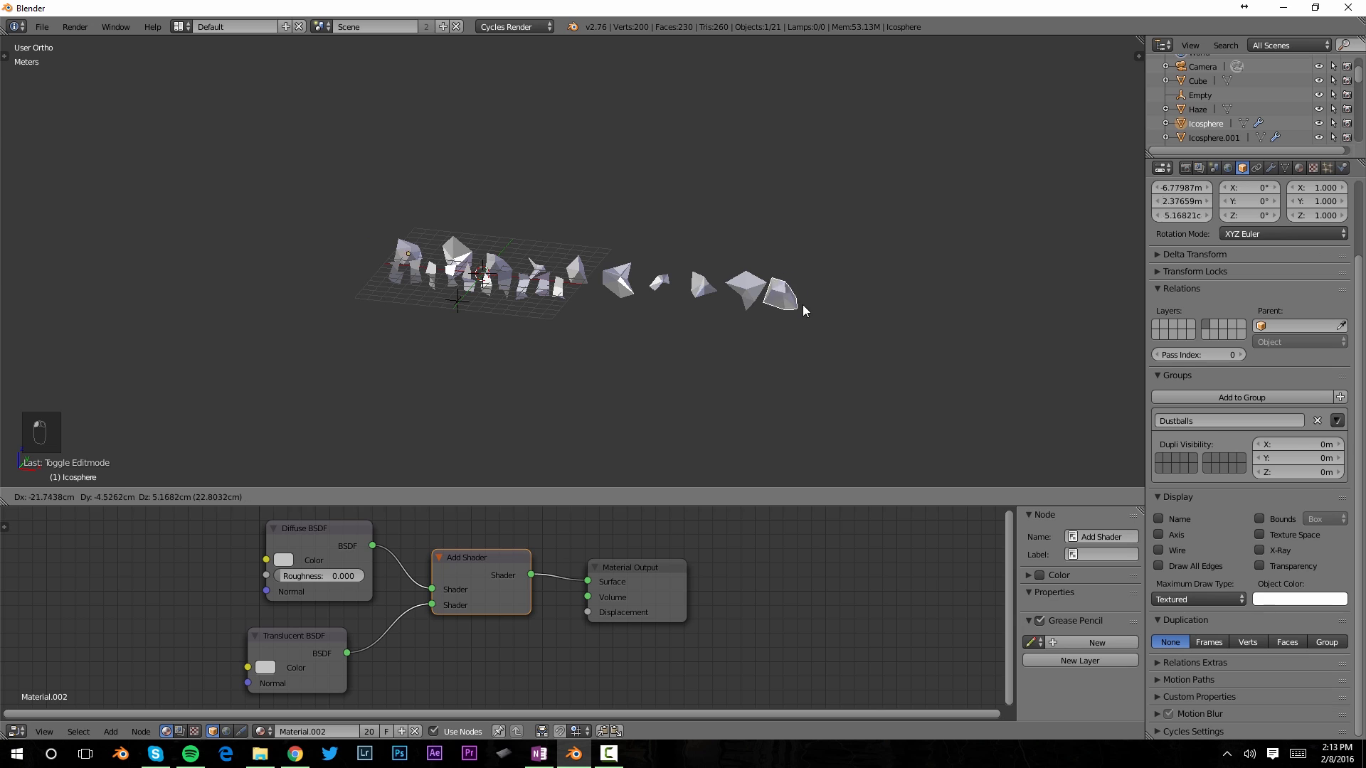
{"action": "right_click", "coordinate": [795, 309]}
{"action": "left_click", "coordinate": [747, 289]}
{"action": "left_click", "coordinate": [699, 282]}
{"action": "left_click", "coordinate": [660, 281]}
{"action": "left_click", "coordinate": [617, 279]}
{"action": "middle_click_drag", "start_coordinate": [643, 293], "coordinate": [573, 448]}
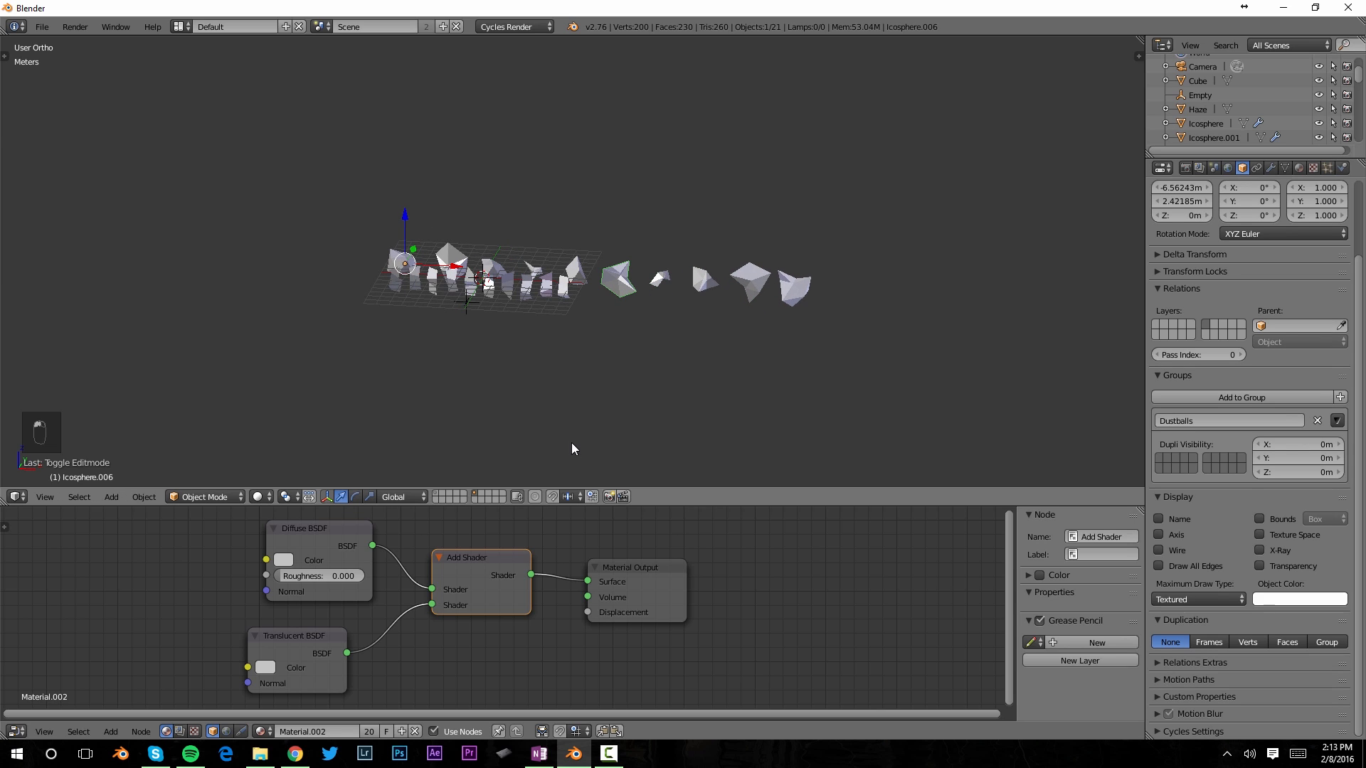
Switch to the empty second scene layer and add a cube mesh there.
{"action": "left_click", "coordinate": [443, 494]}
{"action": "middle_click_drag", "start_coordinate": [440, 343], "coordinate": [506, 289]}
{"action": "scroll", "coordinate": [475, 292], "scroll_direction": "up", "scroll_amount": 7}
{"action": "middle_click_drag", "start_coordinate": [363, 302], "coordinate": [670, 287], "text": "shift"}
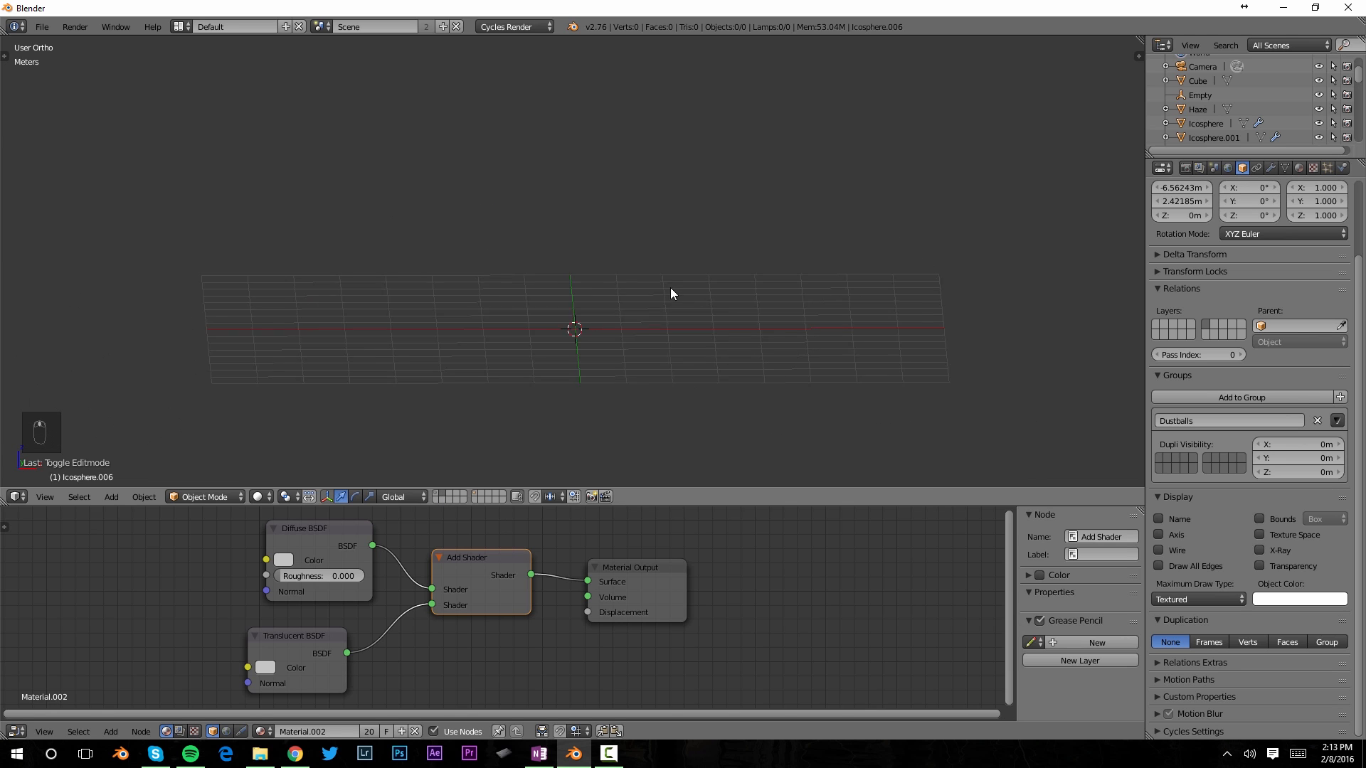
{"action": "key", "text": "shift+a"}
{"action": "mouse_move", "coordinate": [594, 301]}
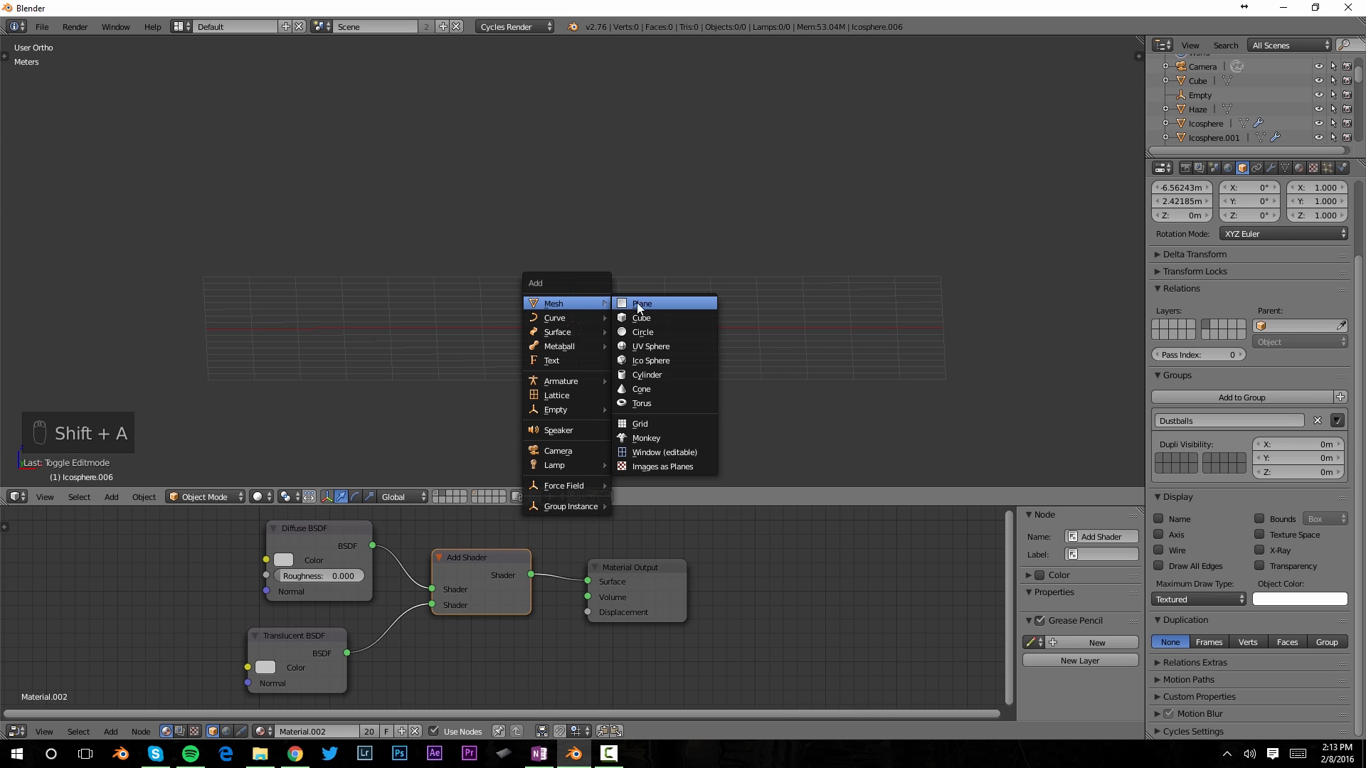
{"action": "left_click", "coordinate": [655, 316]}
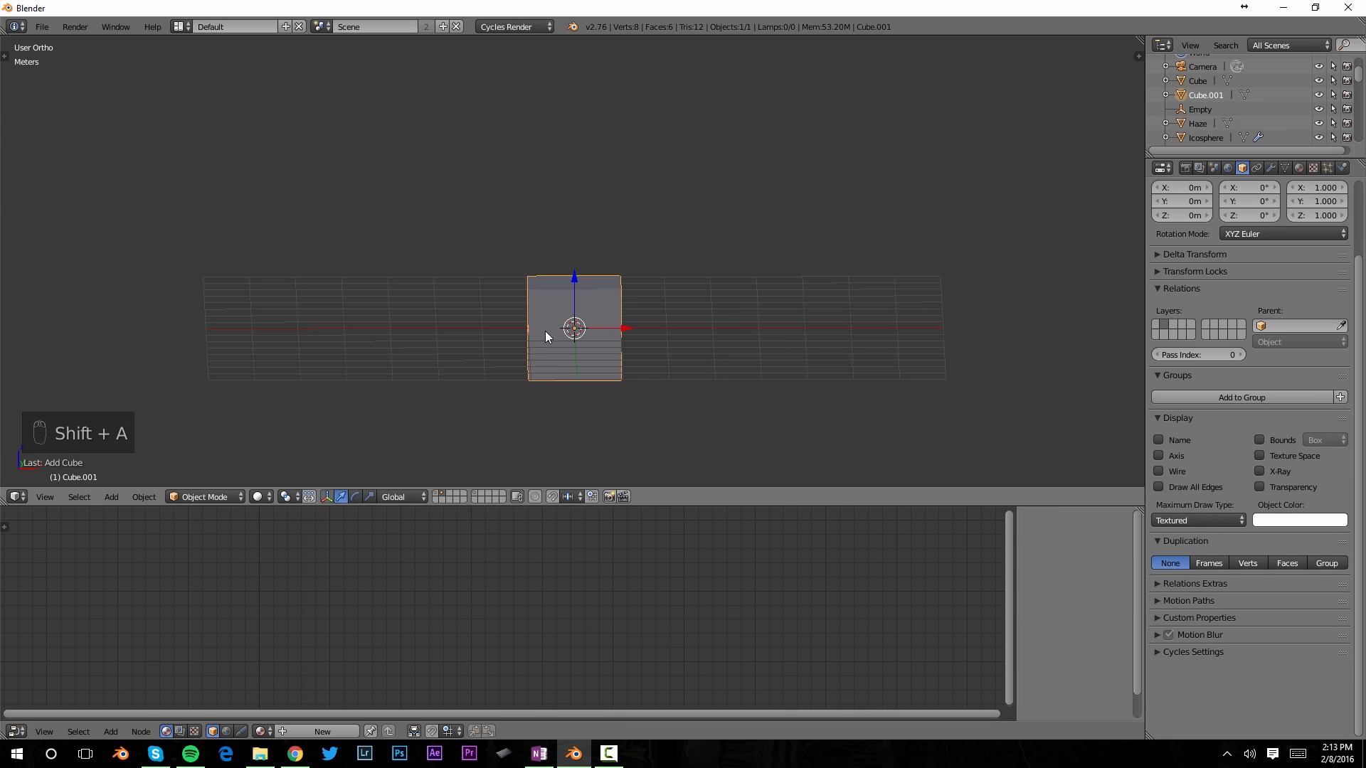
Show the room's layer alongside the cube's in wireframe and raise the new cube to about 3.35 m in Z.
{"action": "left_click", "coordinate": [436, 494]}
{"action": "key", "text": "z"}
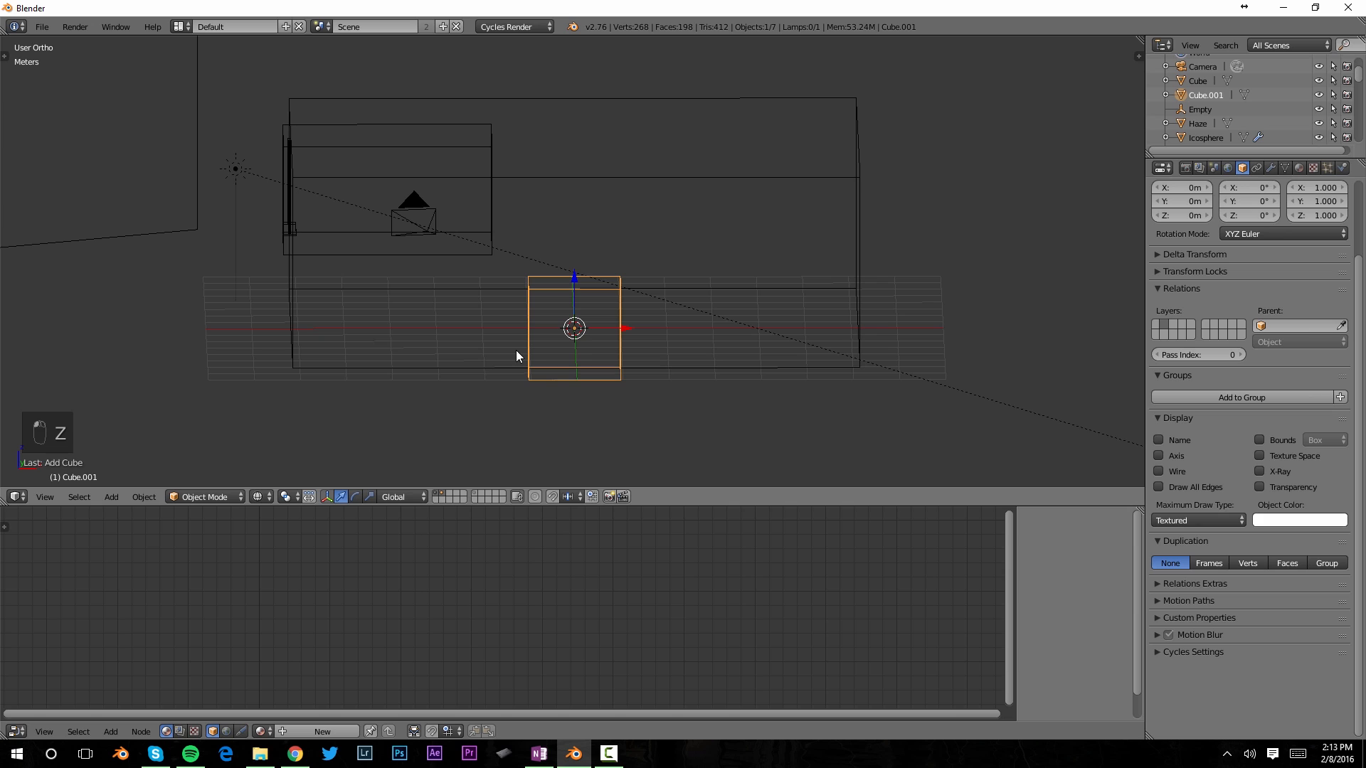
{"action": "left_click_drag", "start_coordinate": [559, 293], "coordinate": [546, 133]}
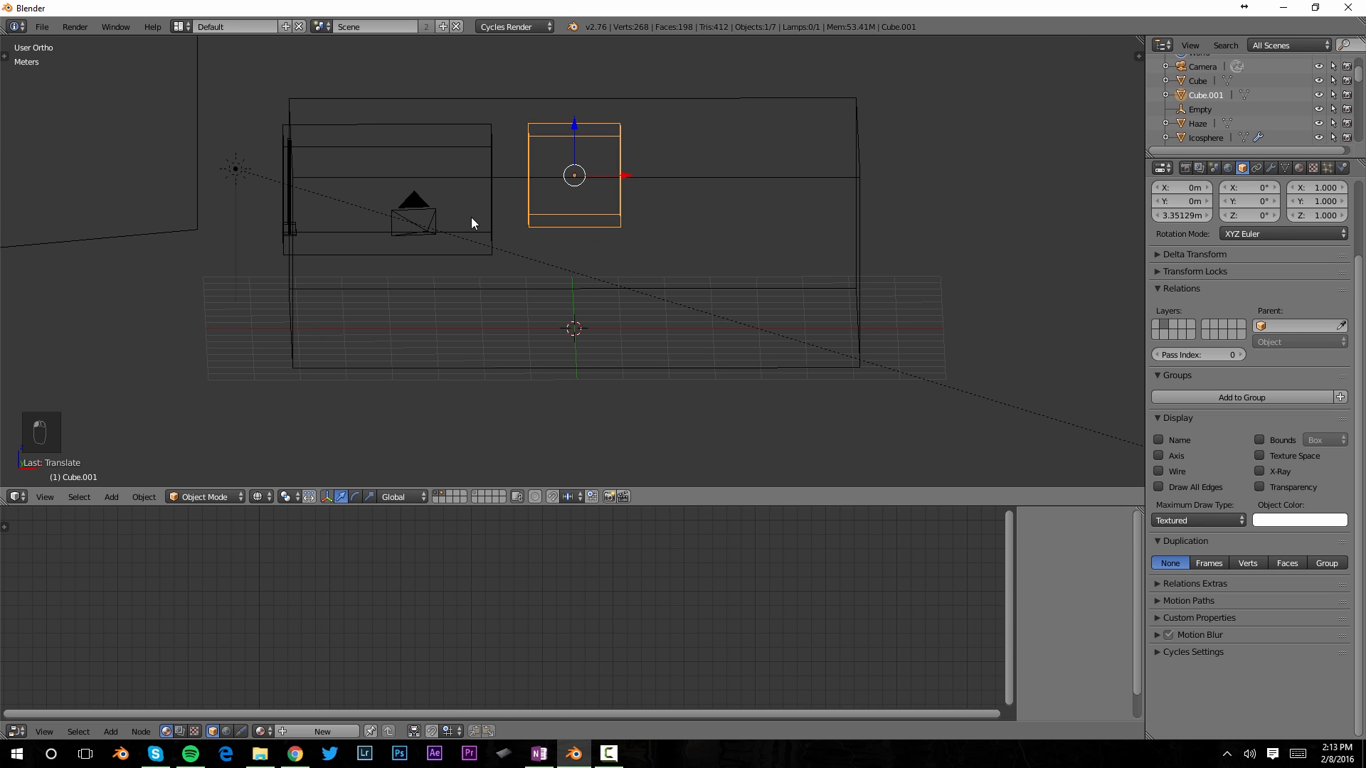
Move the cube in top view beside the window, to about X -5.05 m and Y 4.46 m.
{"action": "key", "text": "KP_7"}
{"action": "key", "text": "g"}
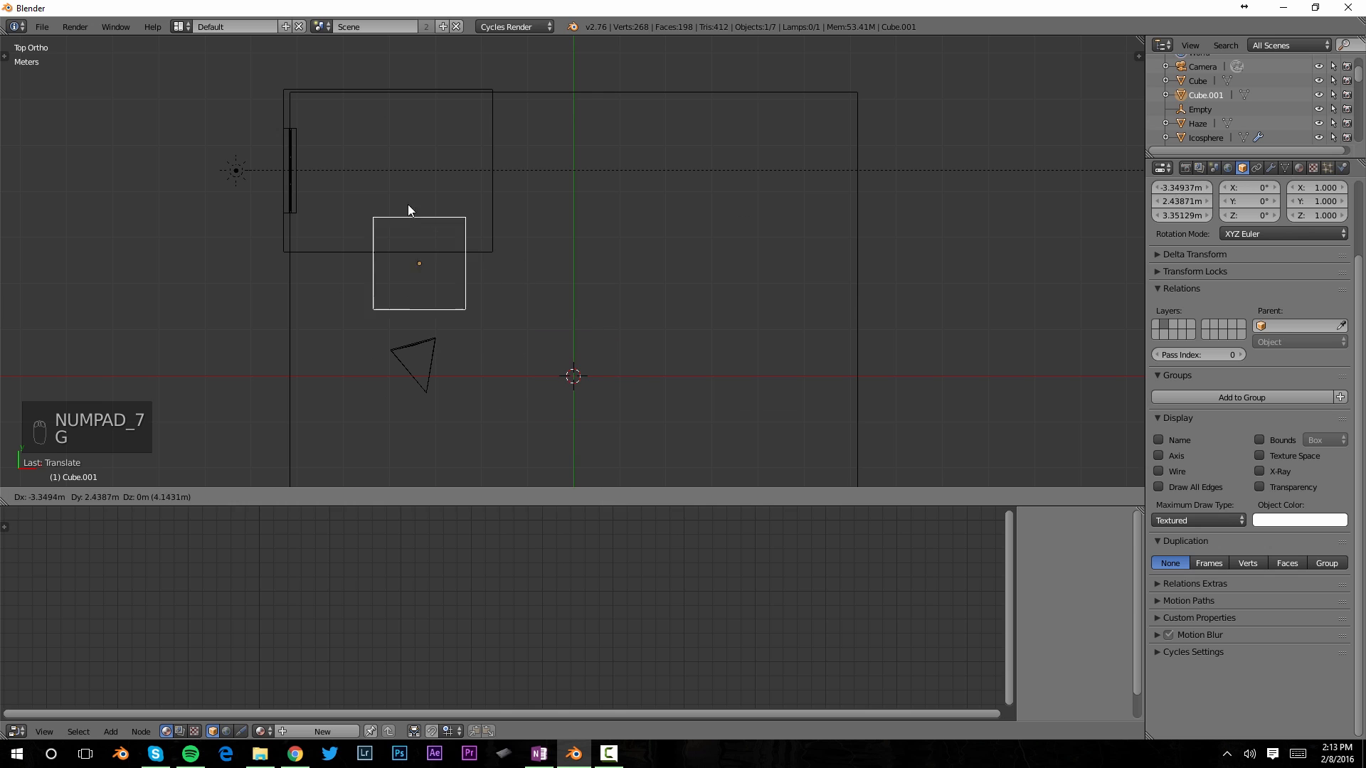
{"action": "left_click", "coordinate": [351, 130]}
{"action": "middle_click_drag", "start_coordinate": [355, 208], "coordinate": [357, 87]}
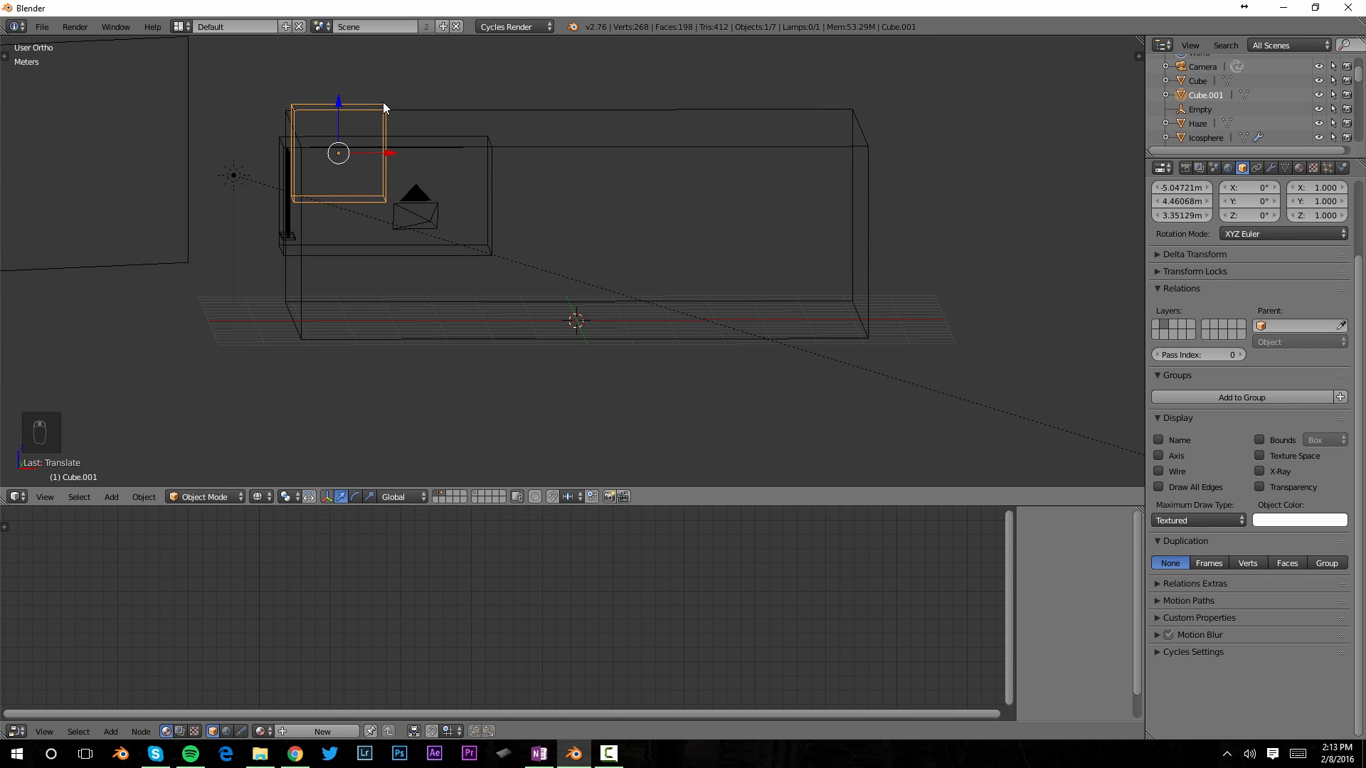
Lower the cube in front view to about 2.55 m in Z and check its placement through the camera.
{"action": "key", "text": "KP_1"}
{"action": "left_click_drag", "start_coordinate": [338, 109], "coordinate": [344, 151]}
{"action": "scroll", "coordinate": [346, 223], "scroll_direction": "up", "scroll_amount": 1}
{"action": "scroll", "coordinate": [344, 220], "scroll_direction": "up", "scroll_amount": 5}
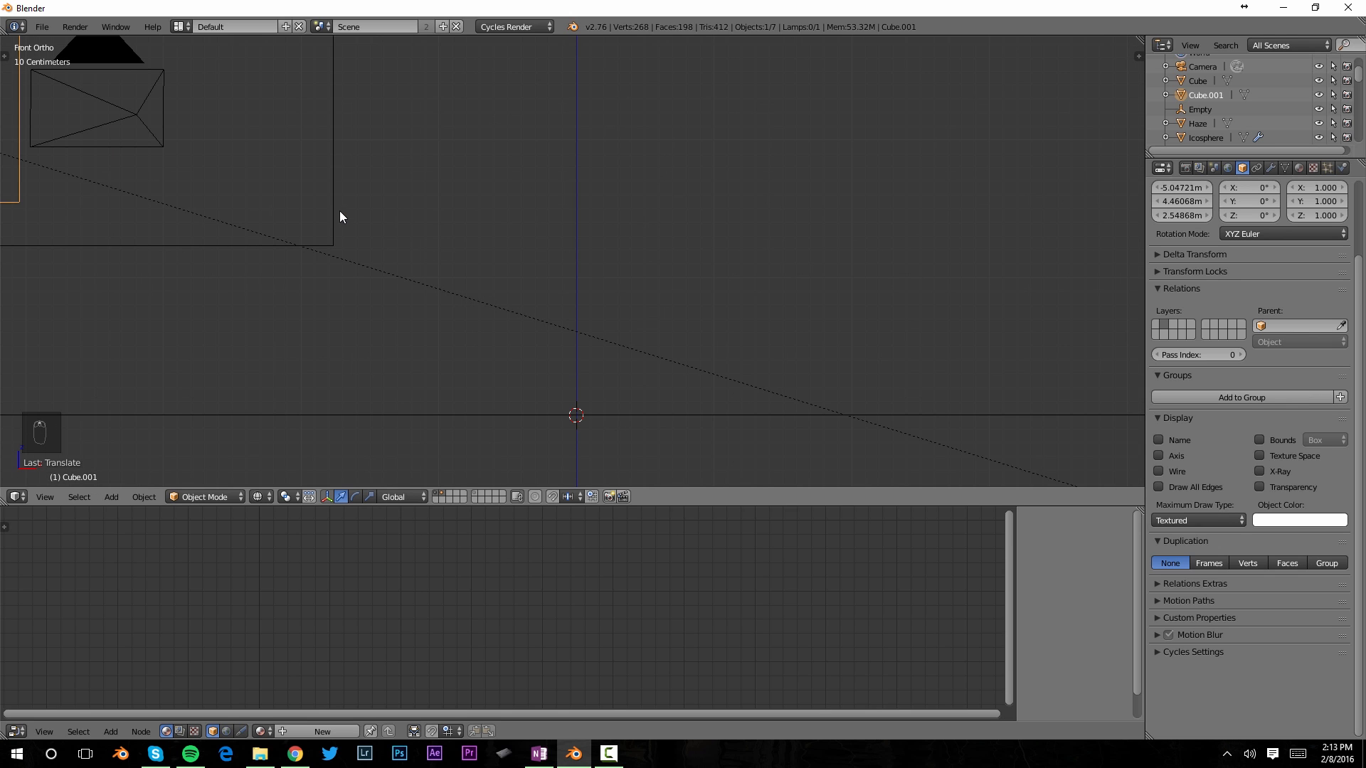
{"action": "middle_click_drag", "start_coordinate": [326, 211], "coordinate": [767, 299], "text": "shift"}
{"action": "key", "text": "KP_0"}
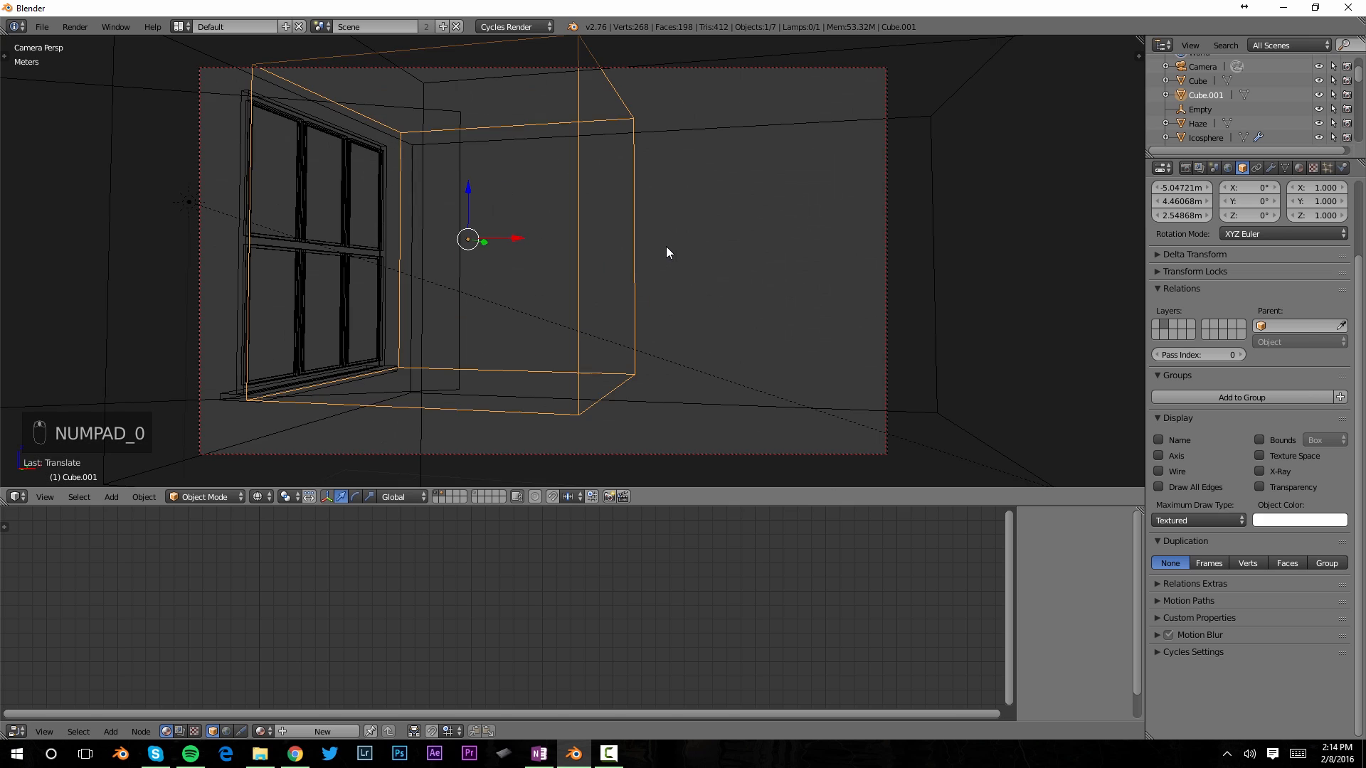
Switch the viewport to solid shading and set the new cube's maximum draw type to Wire.
{"action": "key", "text": "z"}
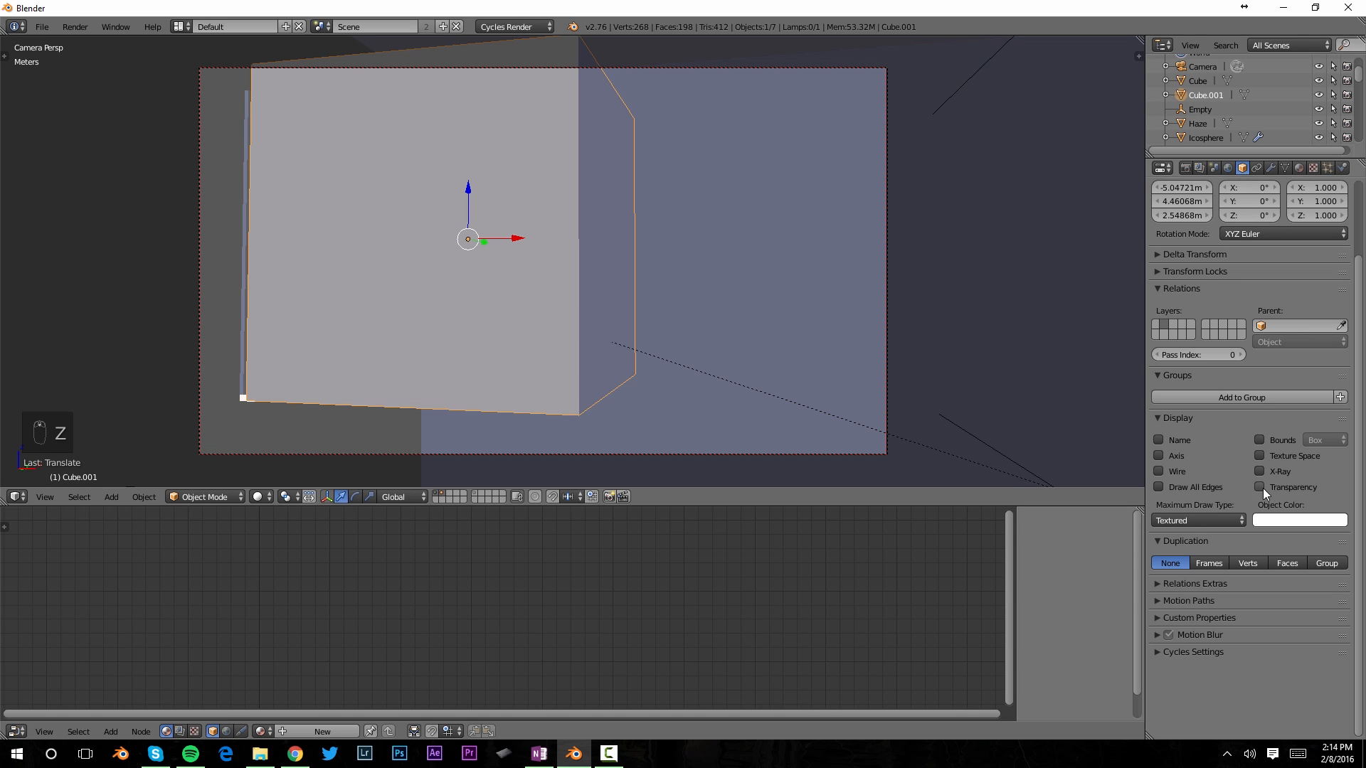
{"action": "left_click", "coordinate": [1195, 520]}
{"action": "left_click", "coordinate": [1147, 486]}
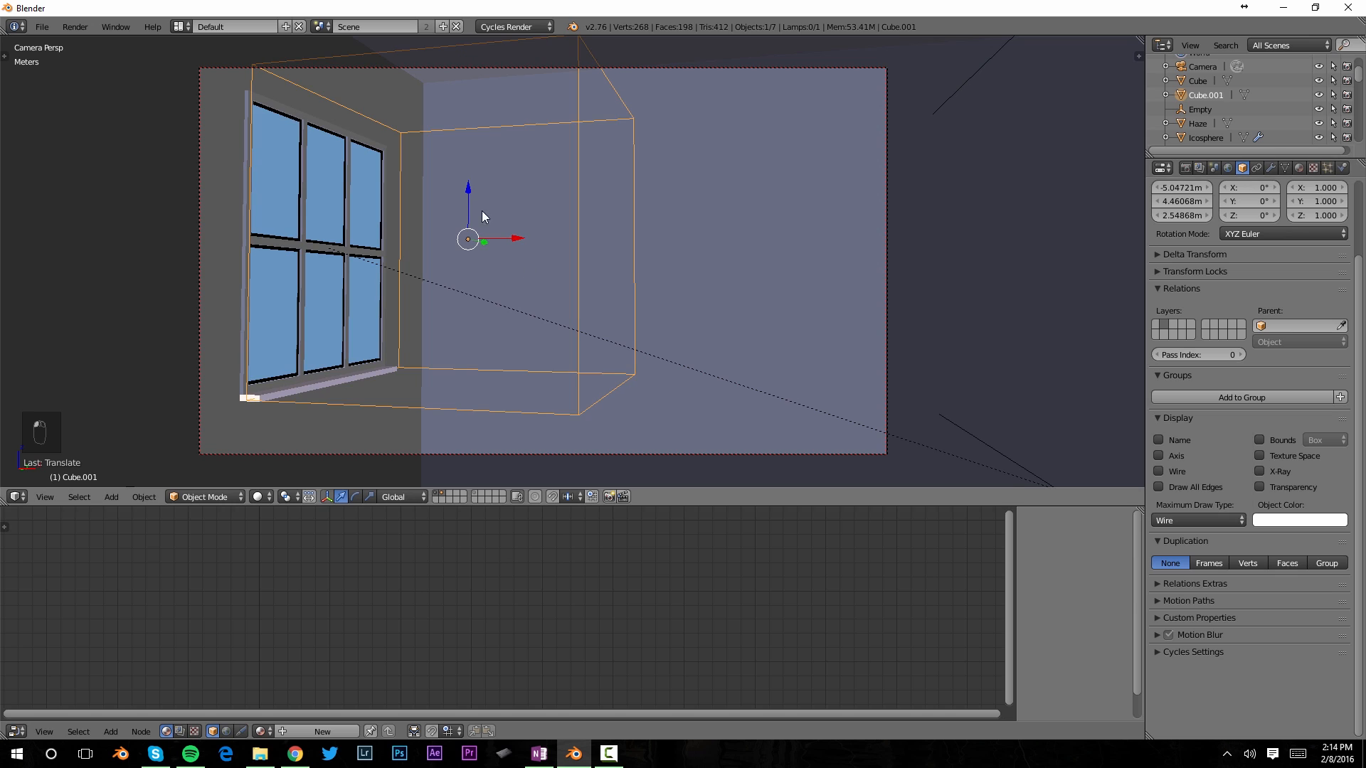
Scale the cube to 0.920 and move it against the window, to about X -5.19 m and Z 2.51 m.
{"action": "key", "text": "s"}
{"action": "right_click", "coordinate": [690, 131]}
{"action": "key", "text": "s"}
{"action": "left_click", "coordinate": [548, 190]}
{"action": "left_click_drag", "start_coordinate": [473, 189], "coordinate": [445, 193]}
{"action": "left_click_drag", "start_coordinate": [512, 244], "coordinate": [491, 249]}
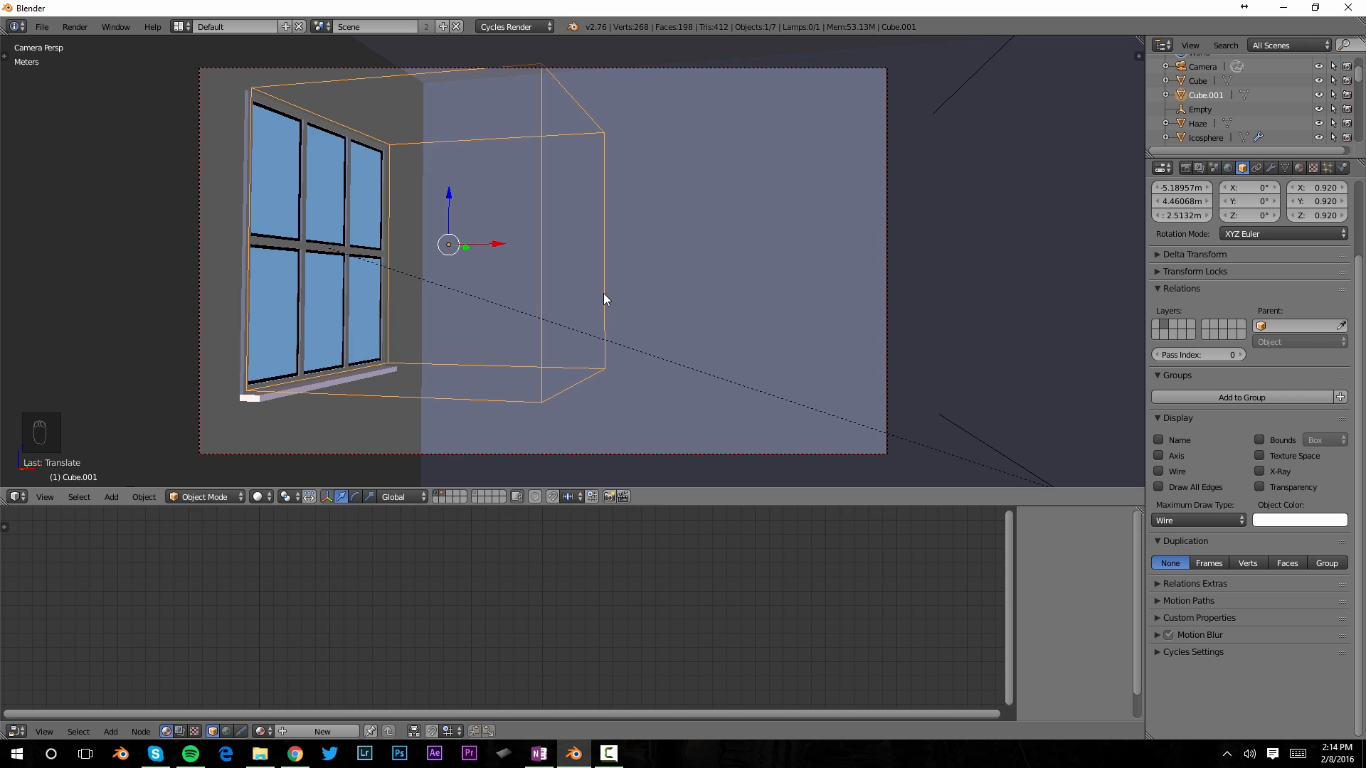
Move the cube's face opposite the window away and downward along the Sun's direction, locking Y, until it passes the camera frame, and check the camera view.
{"action": "key", "text": "Tab"}
{"action": "left_click", "coordinate": [438, 496]}
{"action": "scroll", "coordinate": [588, 320], "scroll_direction": "down", "scroll_amount": 3}
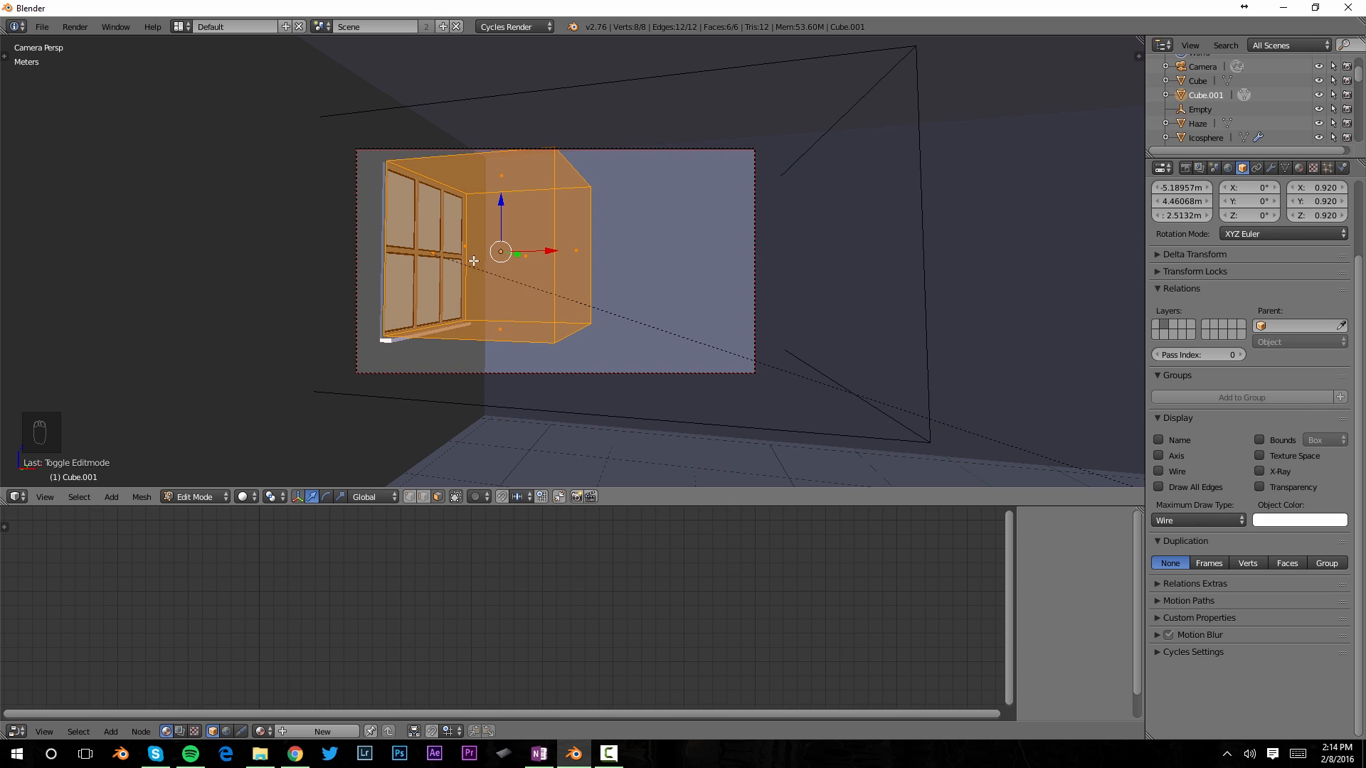
{"action": "right_click", "coordinate": [576, 253]}
{"action": "middle_click_drag", "start_coordinate": [653, 238], "coordinate": [673, 233]}
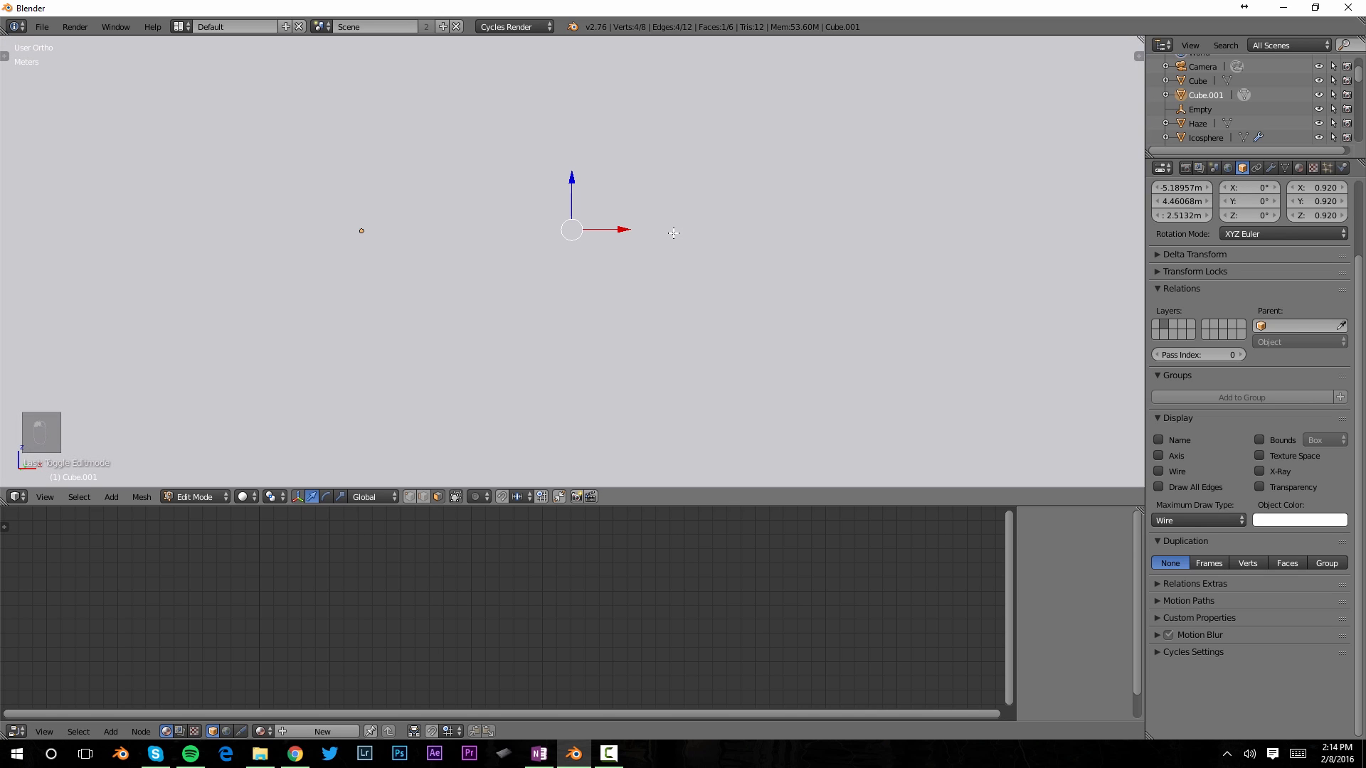
{"action": "key", "text": "KP_0"}
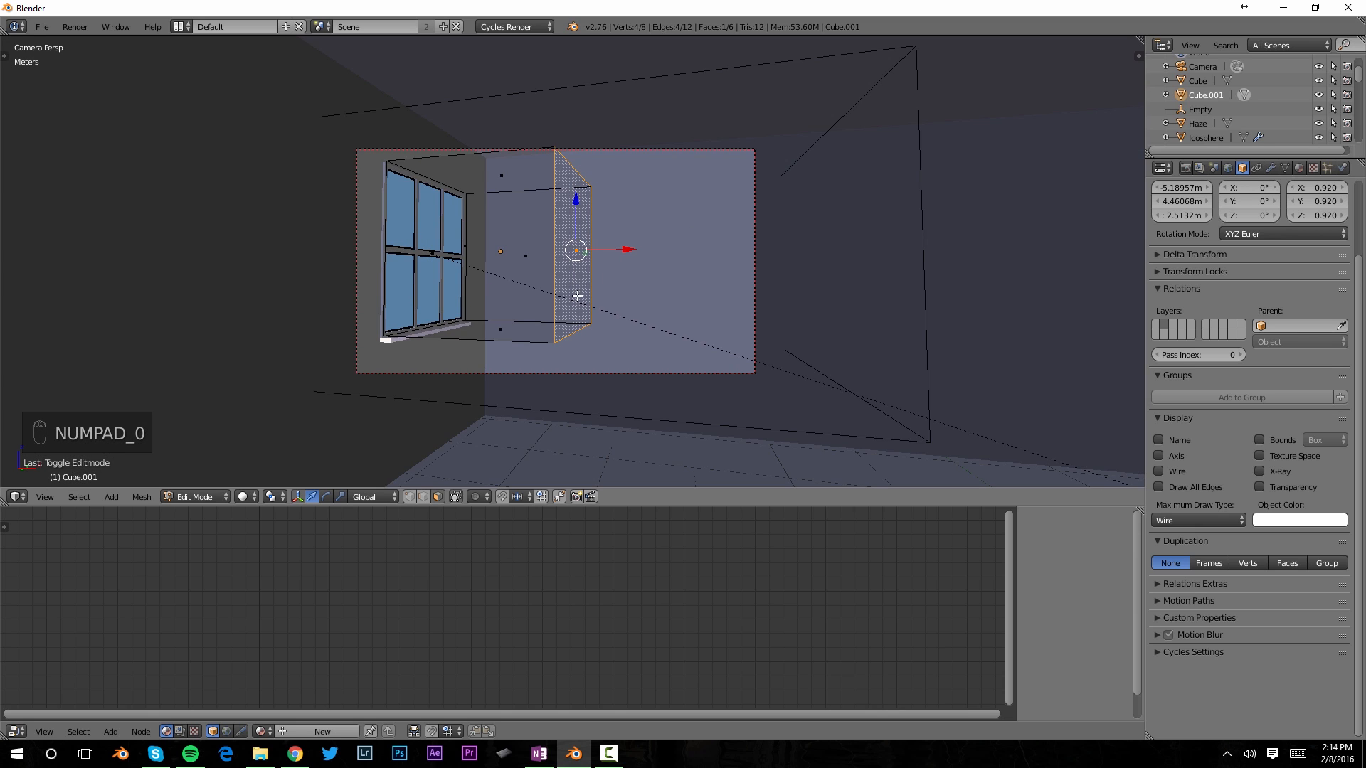
{"action": "scroll", "coordinate": [579, 299], "scroll_direction": "up", "scroll_amount": 5}
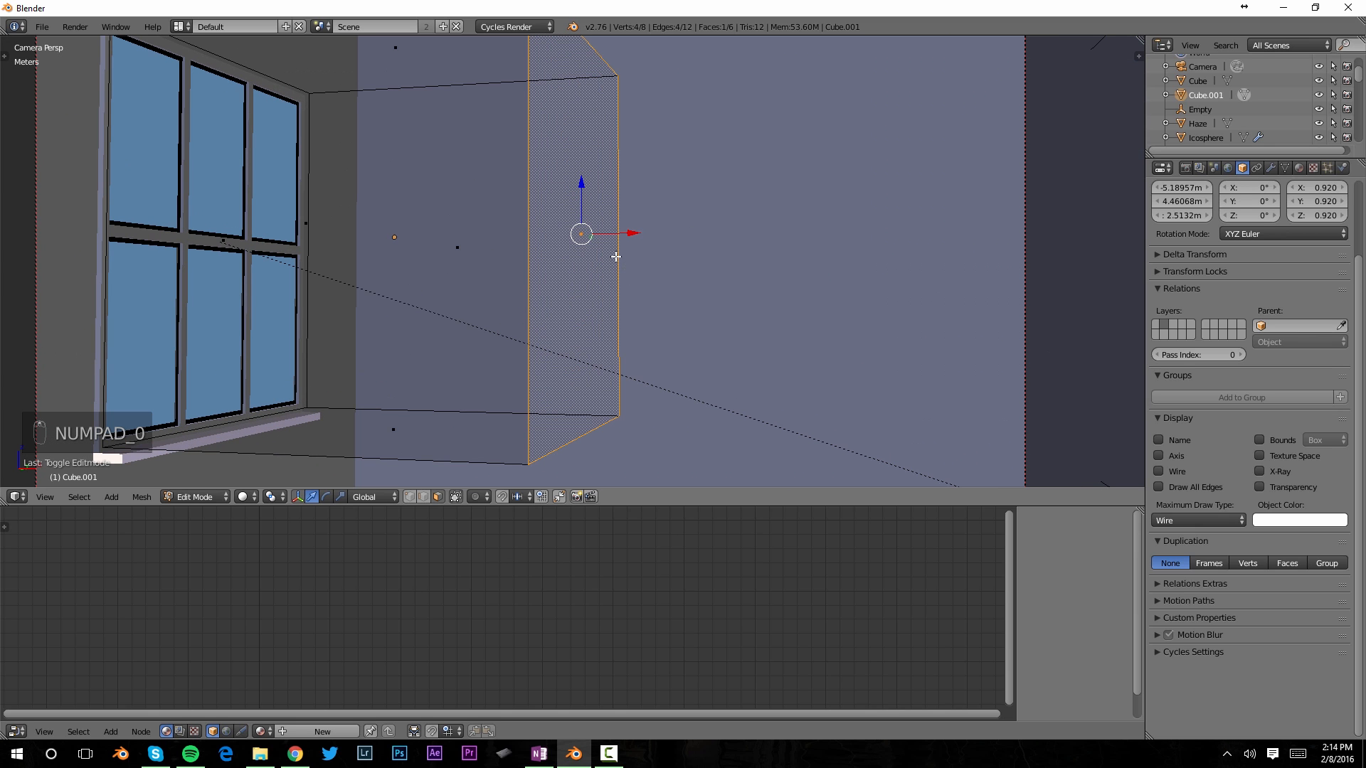
{"action": "scroll", "coordinate": [714, 300], "scroll_direction": "down", "scroll_amount": 4}
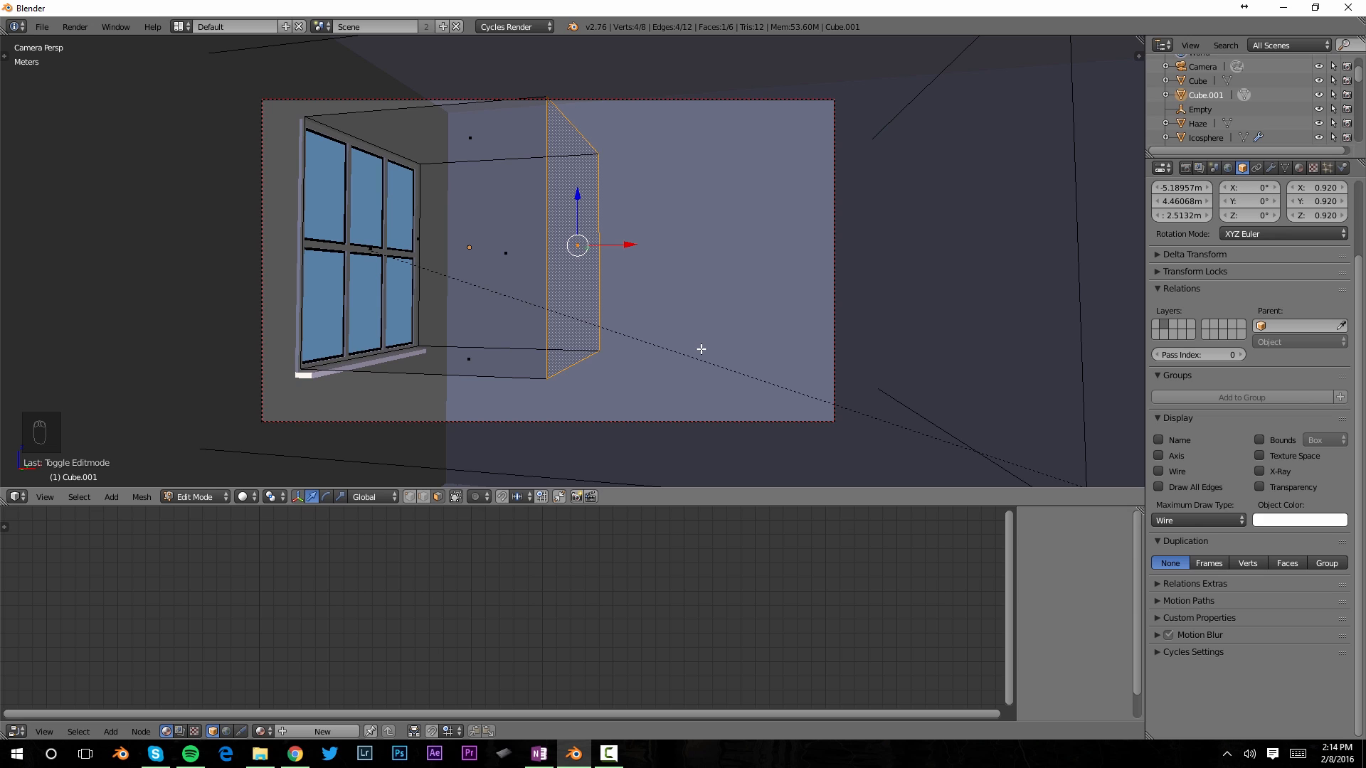
{"action": "key", "text": "g"}
{"action": "key", "text": "shift+y"}
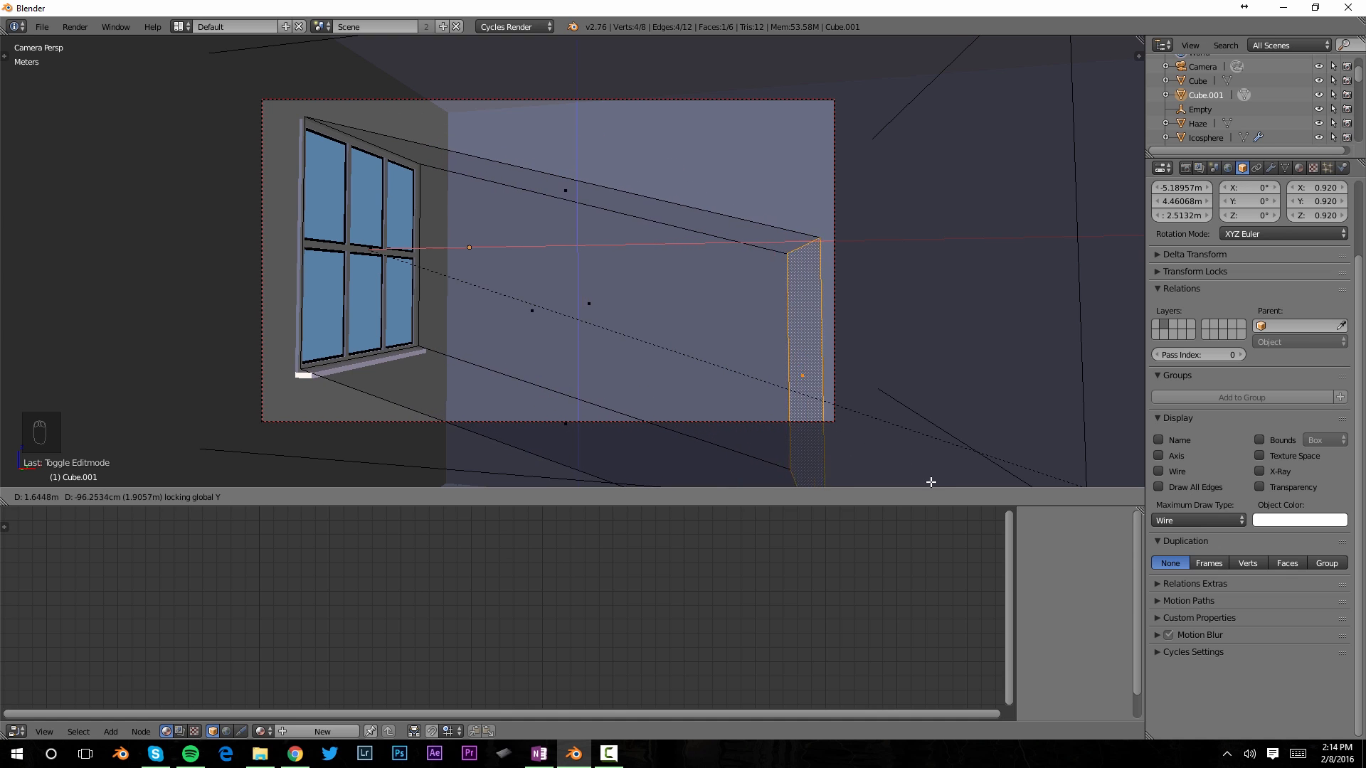
{"action": "left_click", "coordinate": [983, 59]}
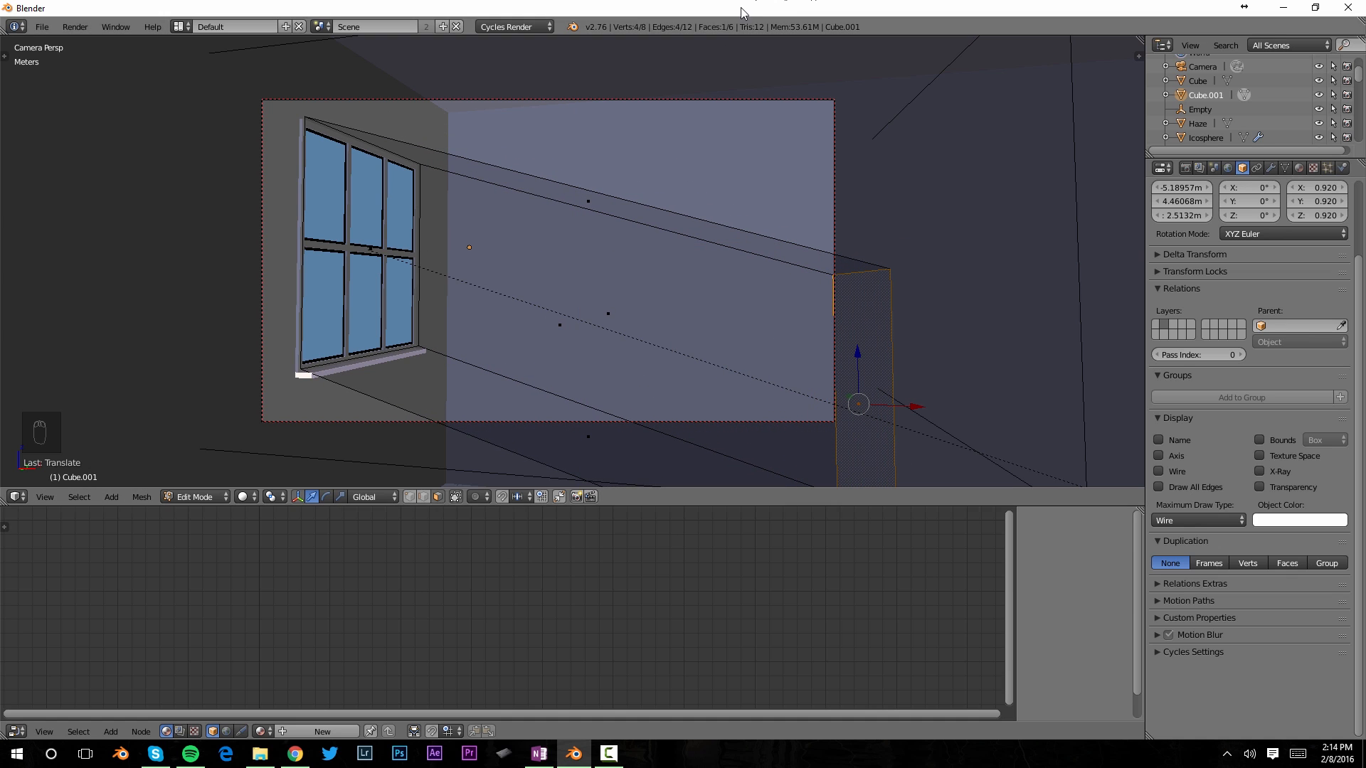
{"action": "key", "text": "Tab"}
{"action": "scroll", "coordinate": [617, 248], "scroll_direction": "down", "scroll_amount": 2}
{"action": "mouse_move", "coordinate": [617, 247]}
{"action": "middle_mouse_down", "text": "alt"}
{"action": "mouse_move", "coordinate": [644, 286]}
{"action": "mouse_move", "coordinate": [616, 272]}
{"action": "middle_mouse_up", "text": "alt"}
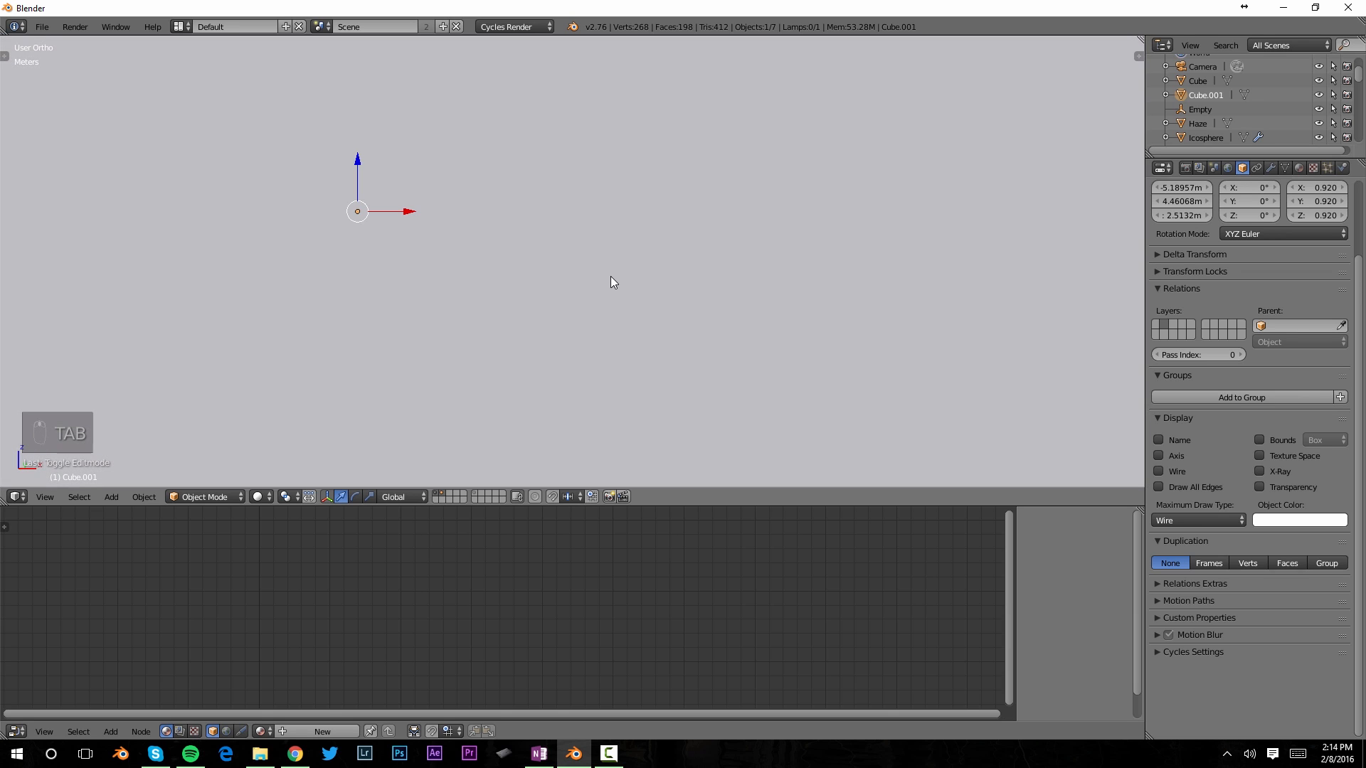
{"action": "key", "text": "KP_0"}
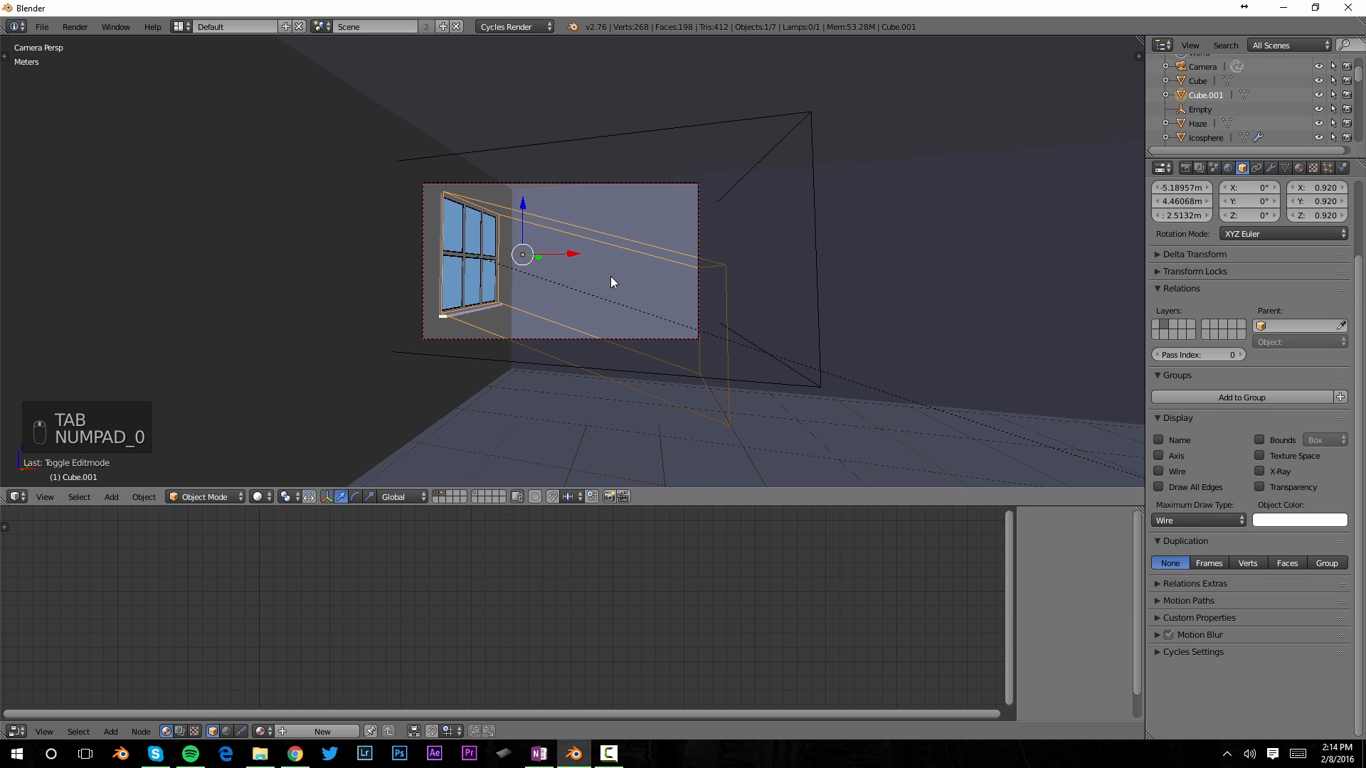
{"action": "scroll", "coordinate": [583, 306], "scroll_direction": "up", "scroll_amount": 3}
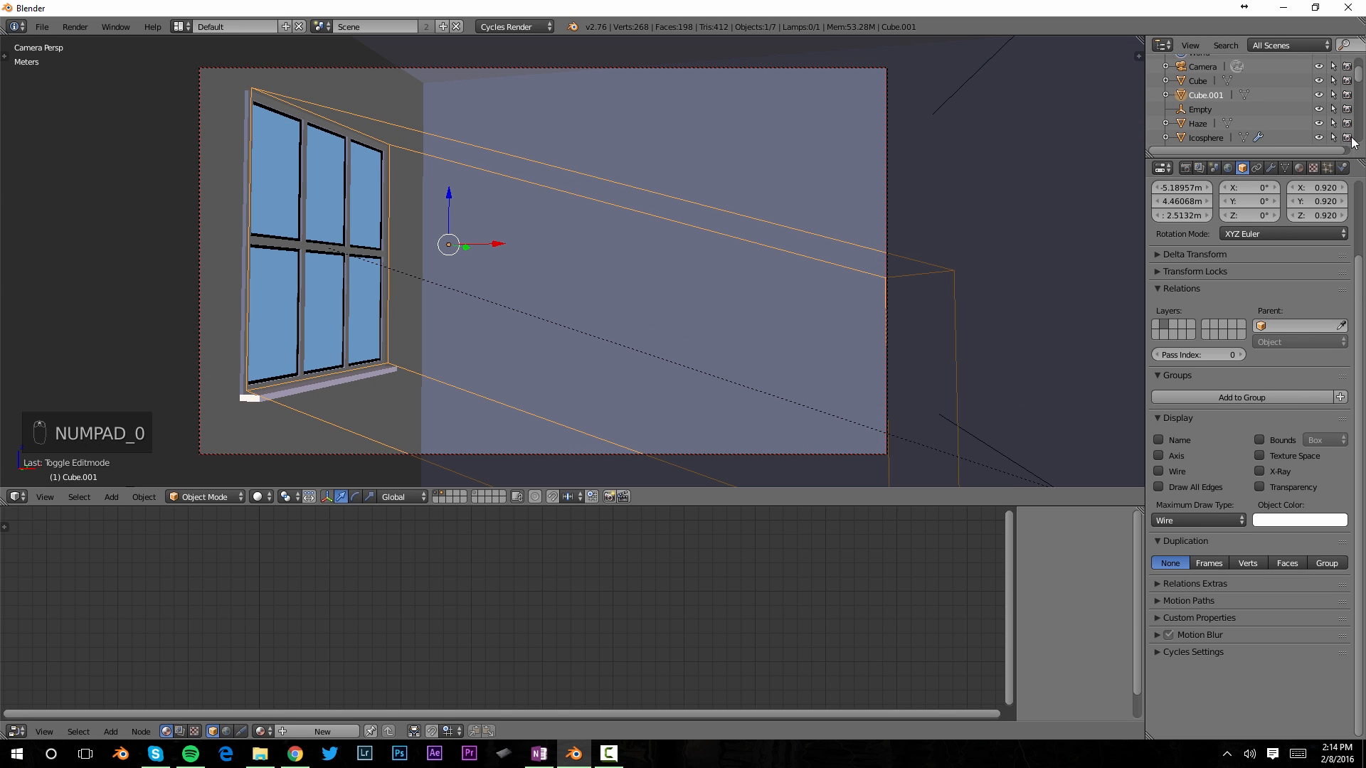
Add a particle system to the cube and name both the system and its settings Dust Small.
{"action": "left_click", "coordinate": [1327, 167]}
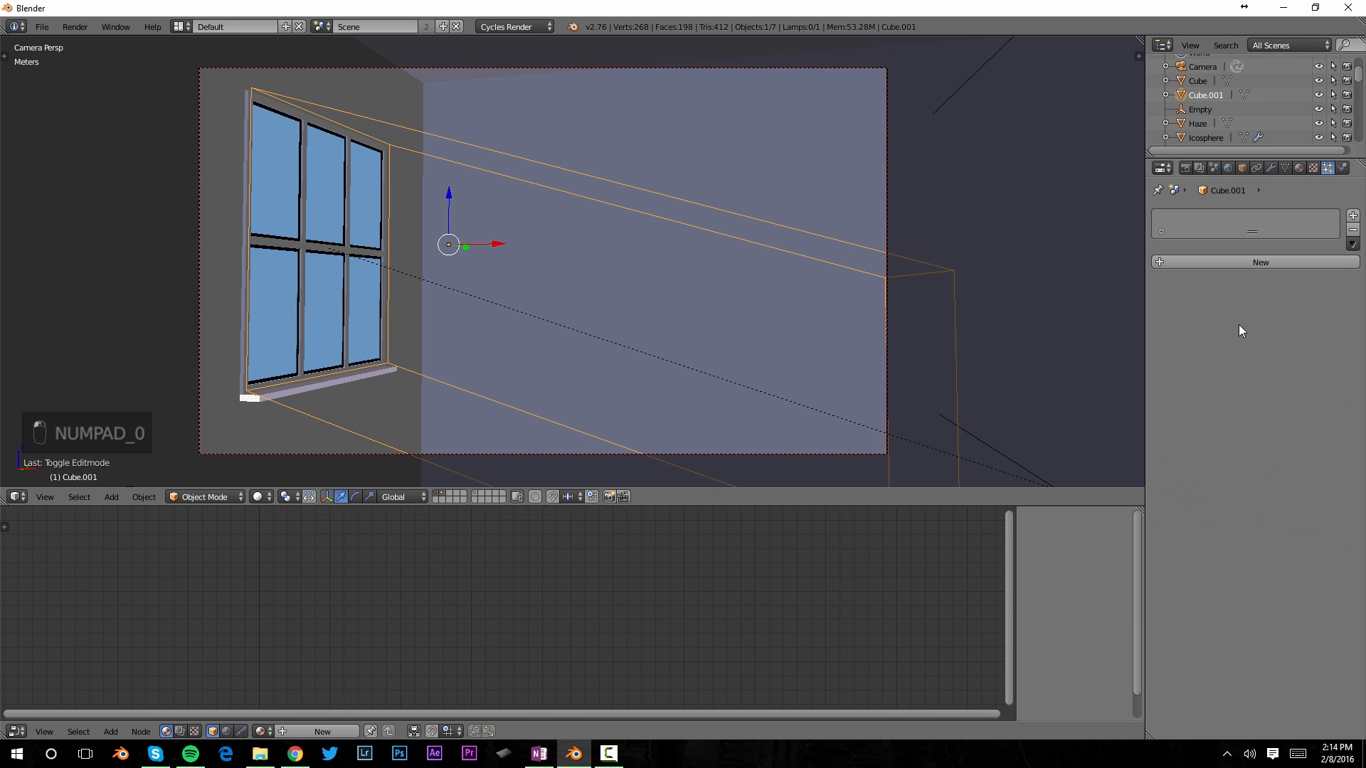
{"action": "left_click", "coordinate": [1253, 262]}
{"action": "double_click", "coordinate": [1198, 222]}
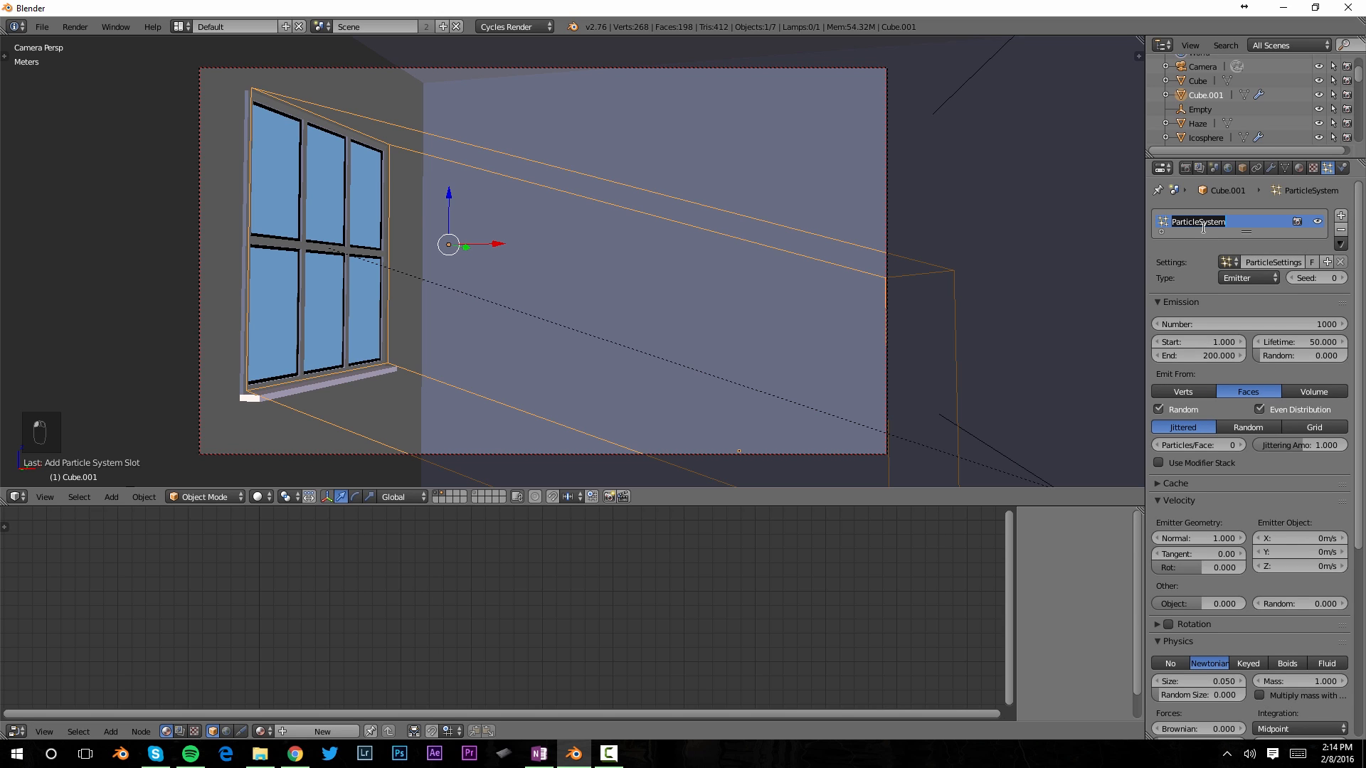
{"action": "type", "text": "Dust Small"}
{"action": "key", "text": "Return"}
{"action": "left_click", "coordinate": [1279, 260]}
{"action": "type", "text": "Dust Sm"}
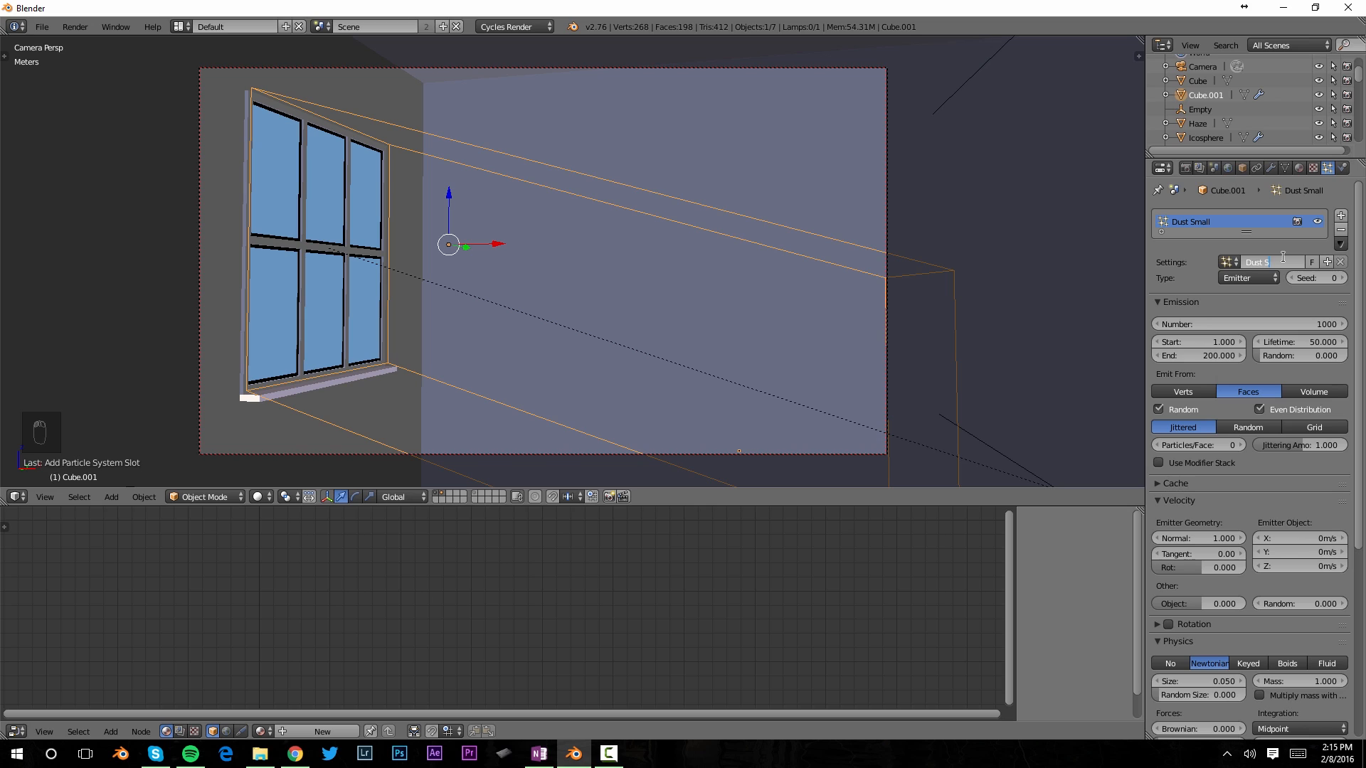
{"action": "type", "text": "a"}
{"action": "key", "text": "BackSpace"}
{"action": "type", "text": "mall"}
{"action": "key", "text": "Return"}
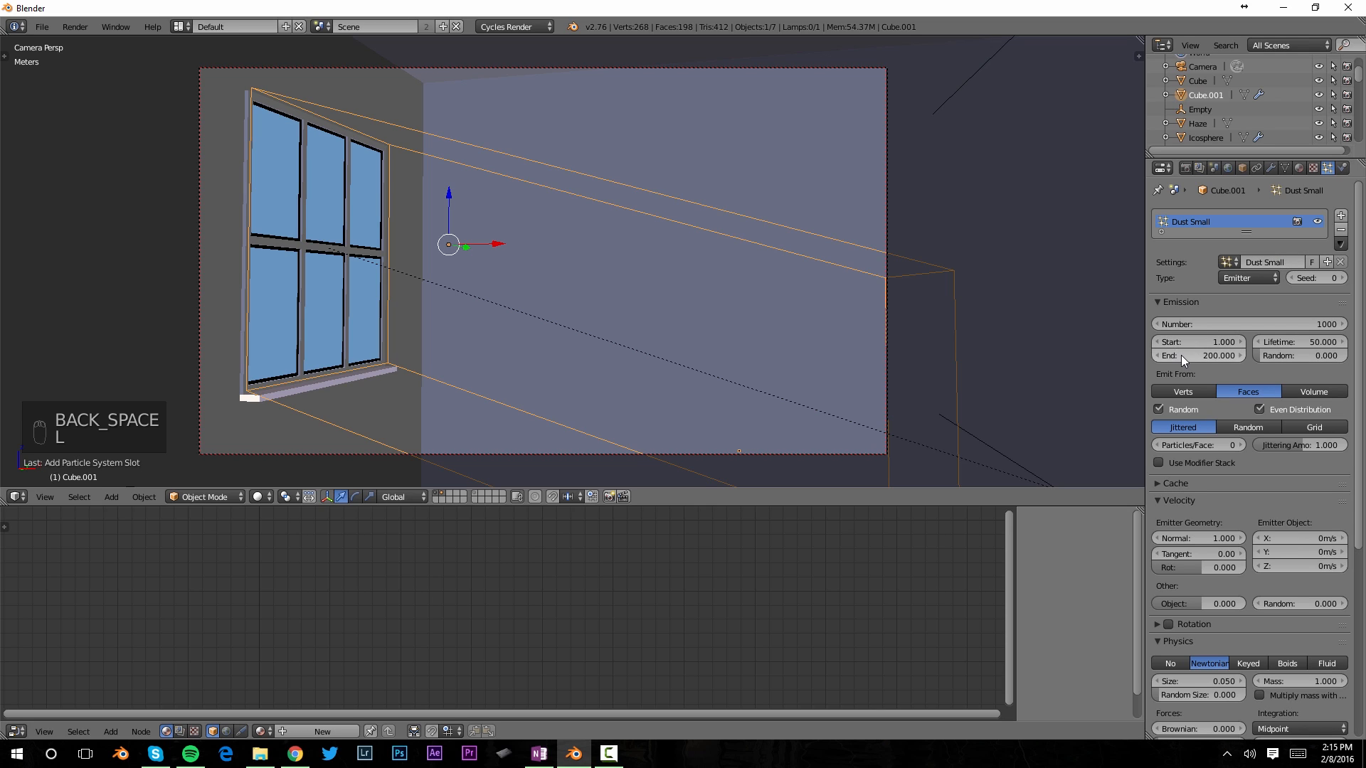
Set the Dust Small emission end to frame 1 and the particle number to 2000.
{"action": "left_click", "coordinate": [1200, 356]}
{"action": "type", "text": "1"}
{"action": "key", "text": "Return"}
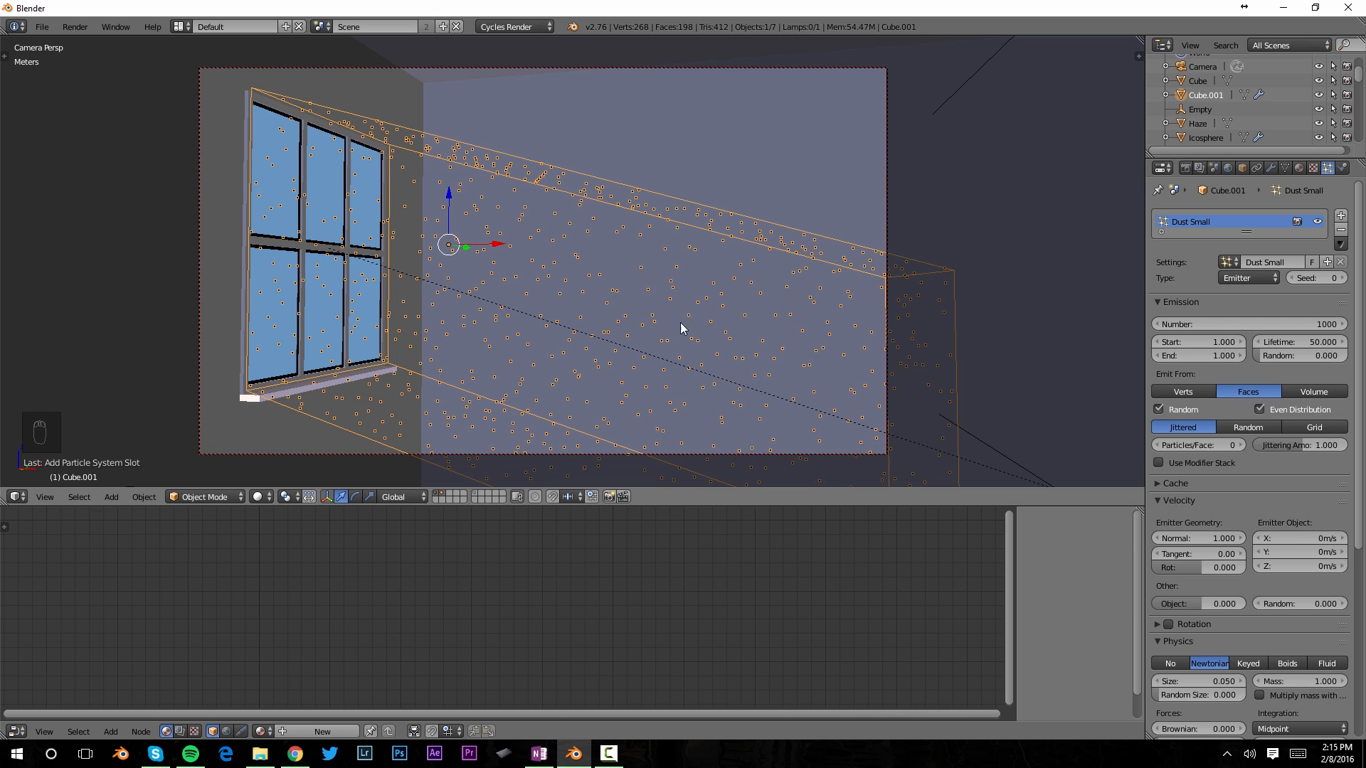
{"action": "left_click", "coordinate": [1296, 318]}
{"action": "type", "text": "2000"}
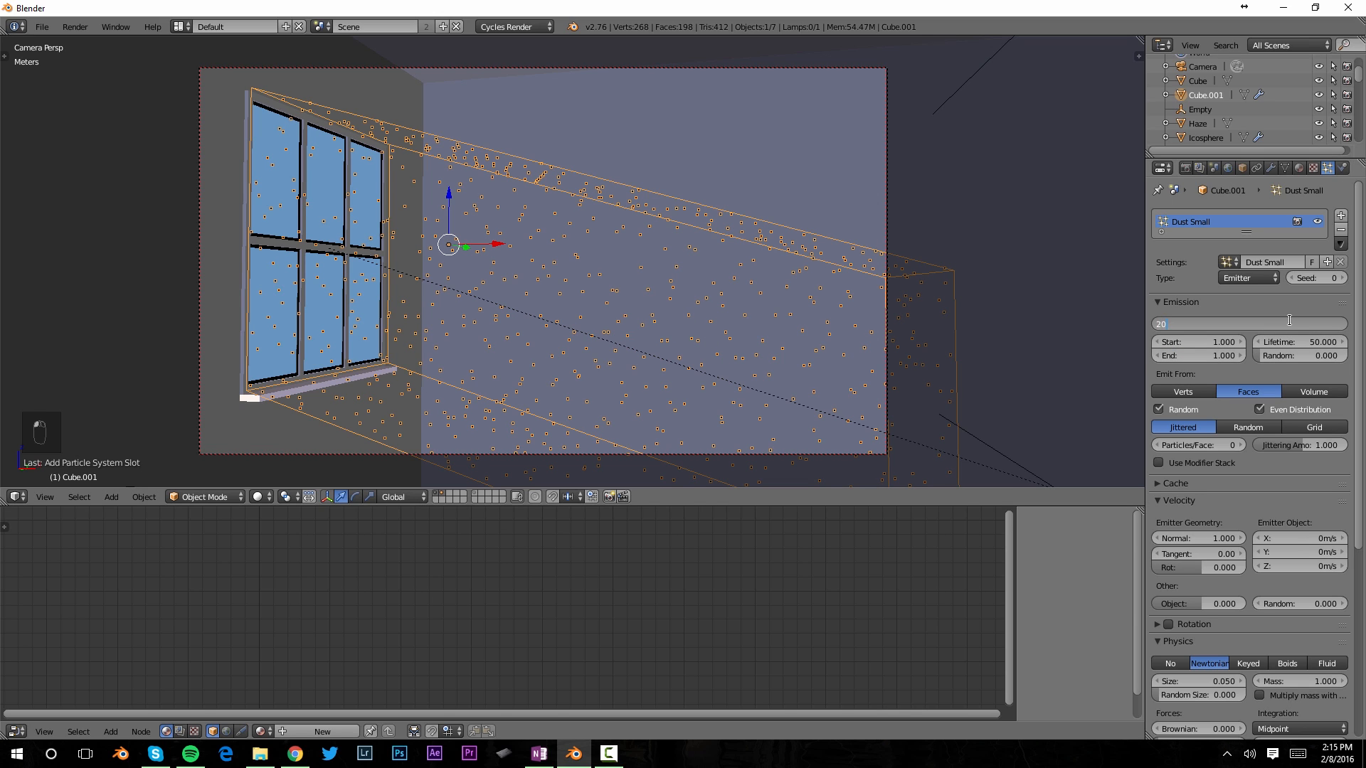
{"action": "key", "text": "Return"}
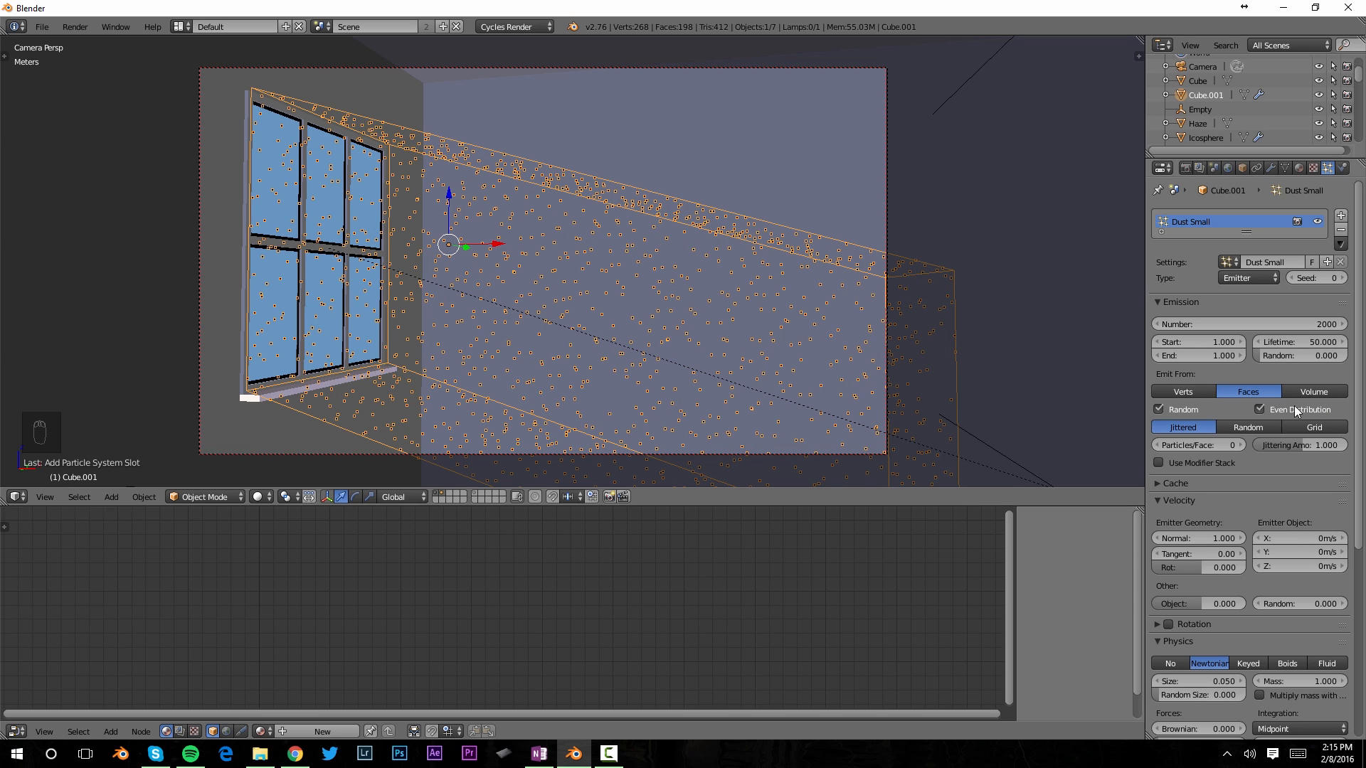
Emit the particles from the cube's volume with Random distribution and Even Distribution turned off.
{"action": "left_click", "coordinate": [1321, 389]}
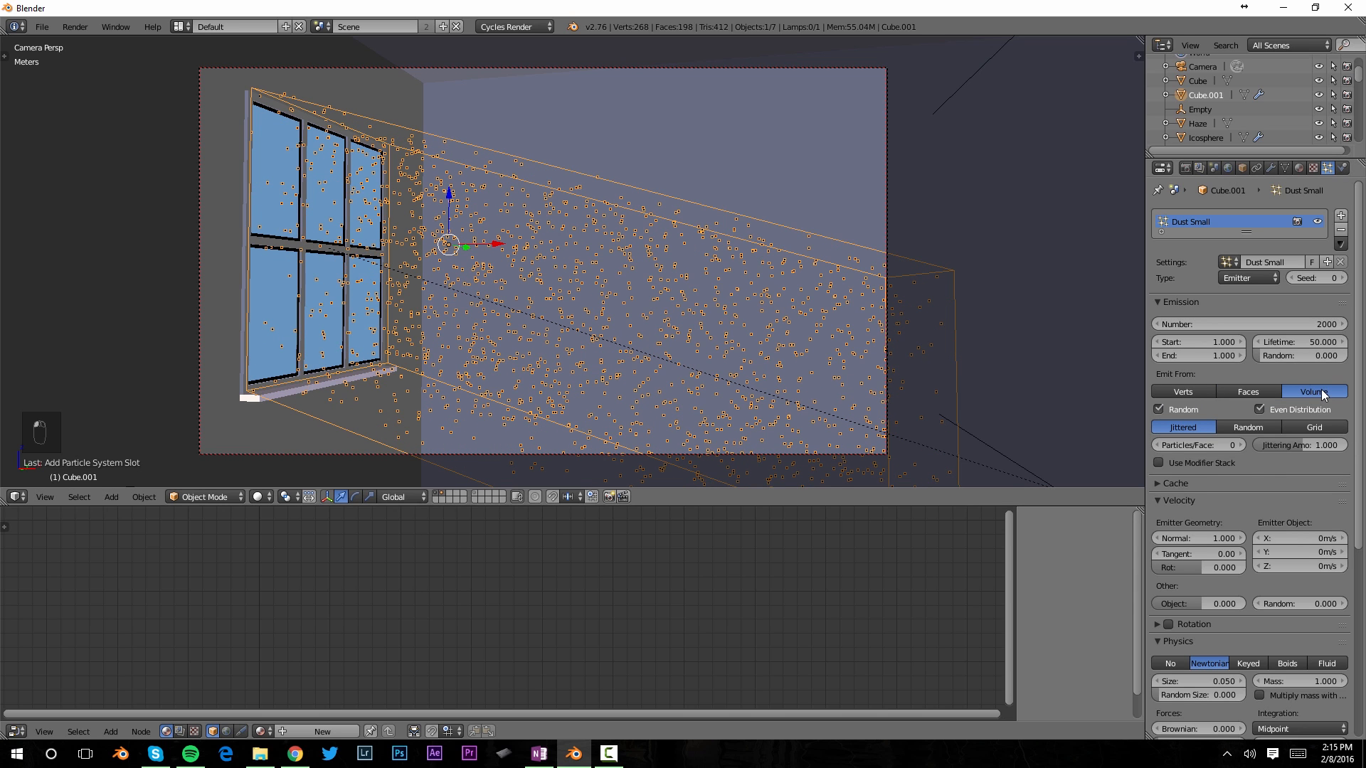
{"action": "left_click", "coordinate": [1259, 410]}
{"action": "left_click", "coordinate": [1248, 426]}
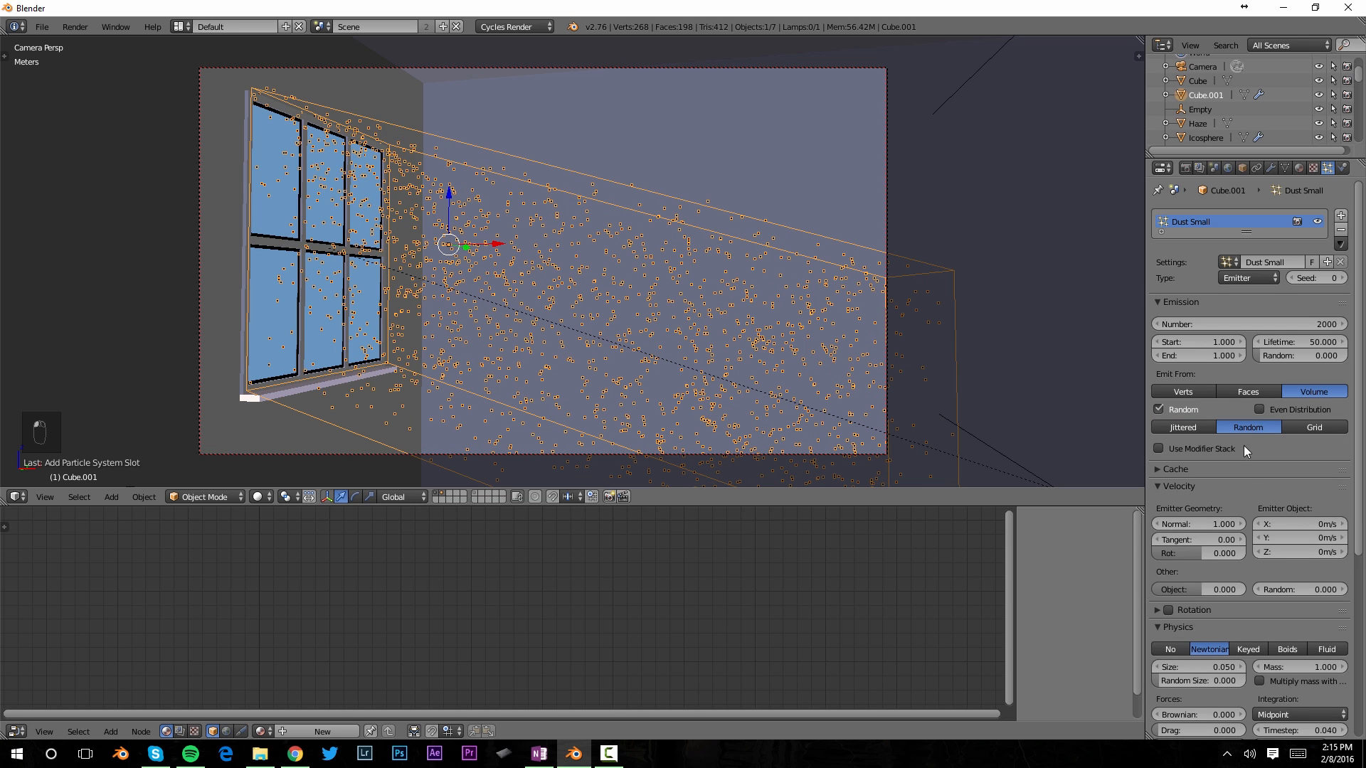
Enable particle rotation and set the initial orientation's Random value to 1.000.
{"action": "scroll", "coordinate": [1233, 491], "scroll_direction": "down", "scroll_amount": 4}
{"action": "scroll", "coordinate": [1236, 473], "scroll_direction": "down", "scroll_amount": 2}
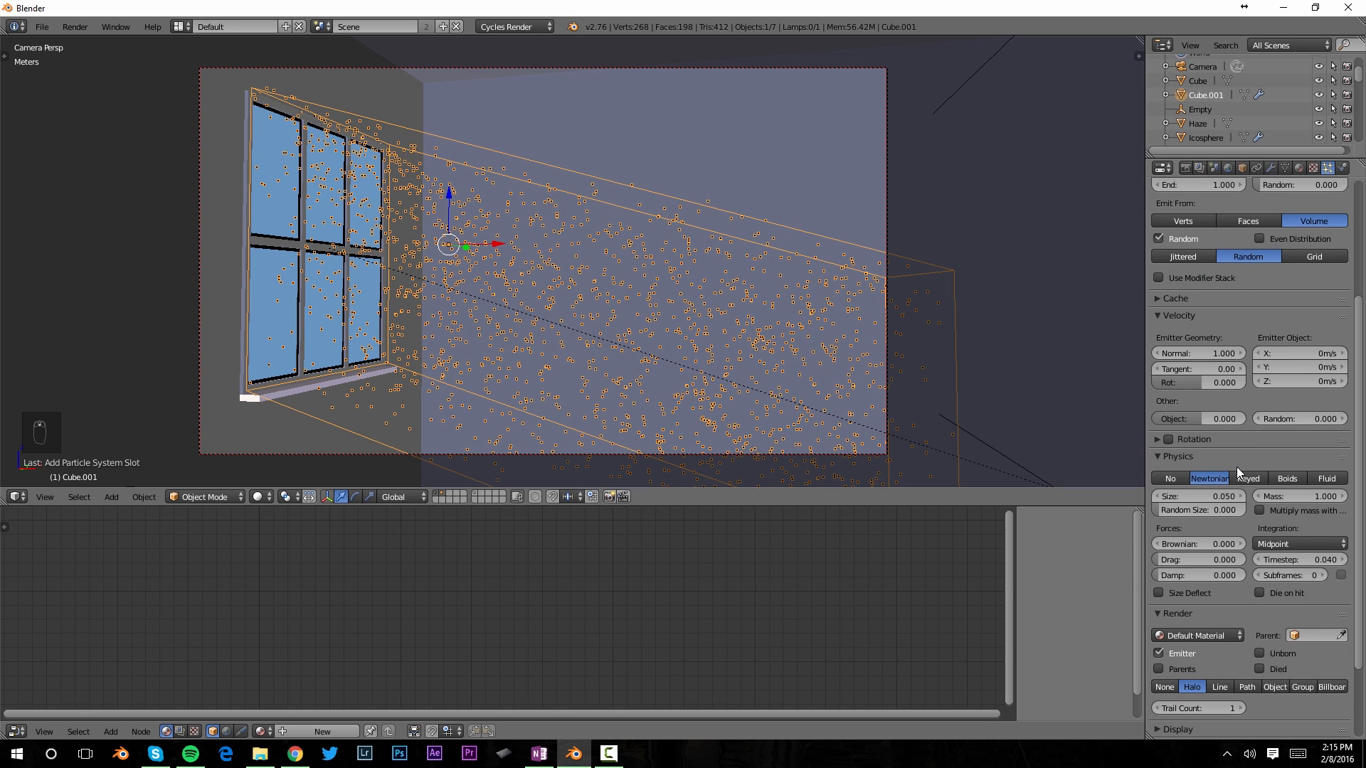
{"action": "left_click", "coordinate": [1167, 440]}
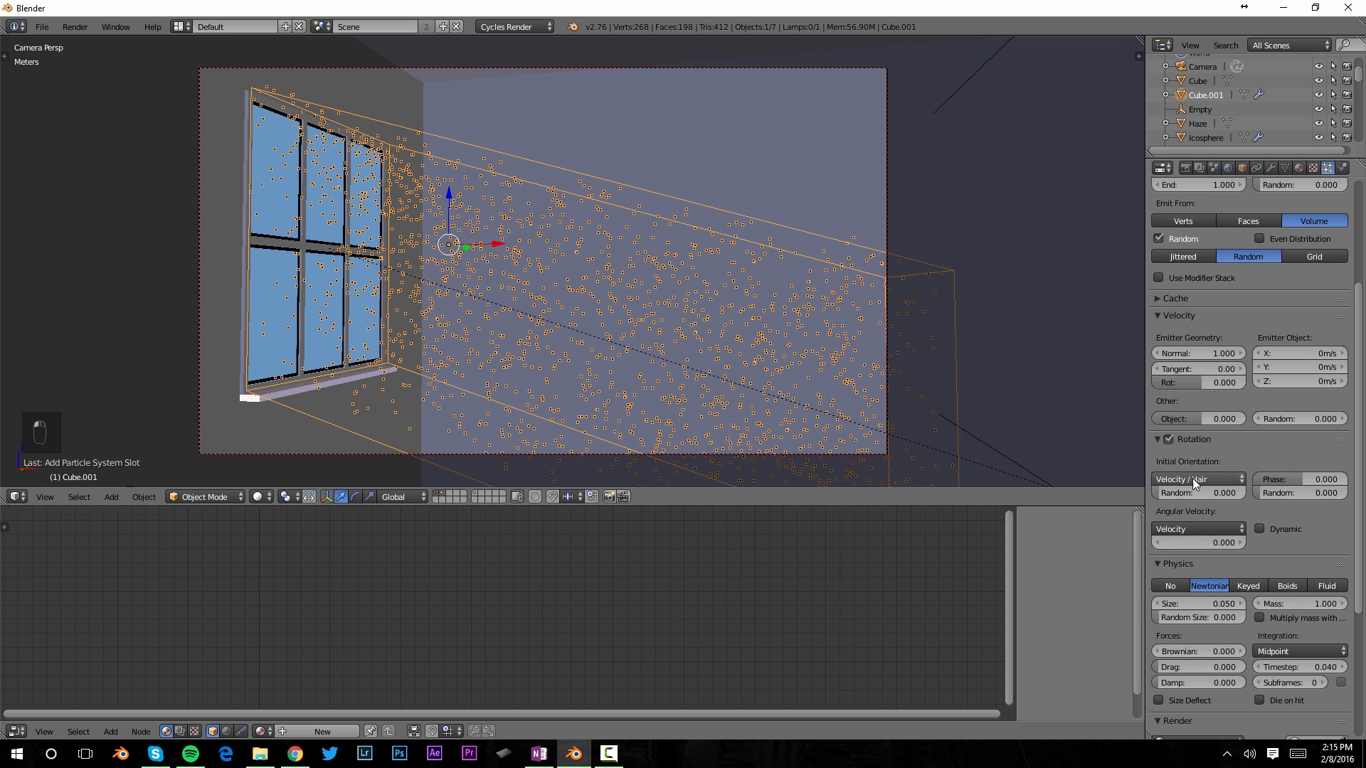
{"action": "left_click_drag", "start_coordinate": [1161, 494], "coordinate": [1223, 493]}
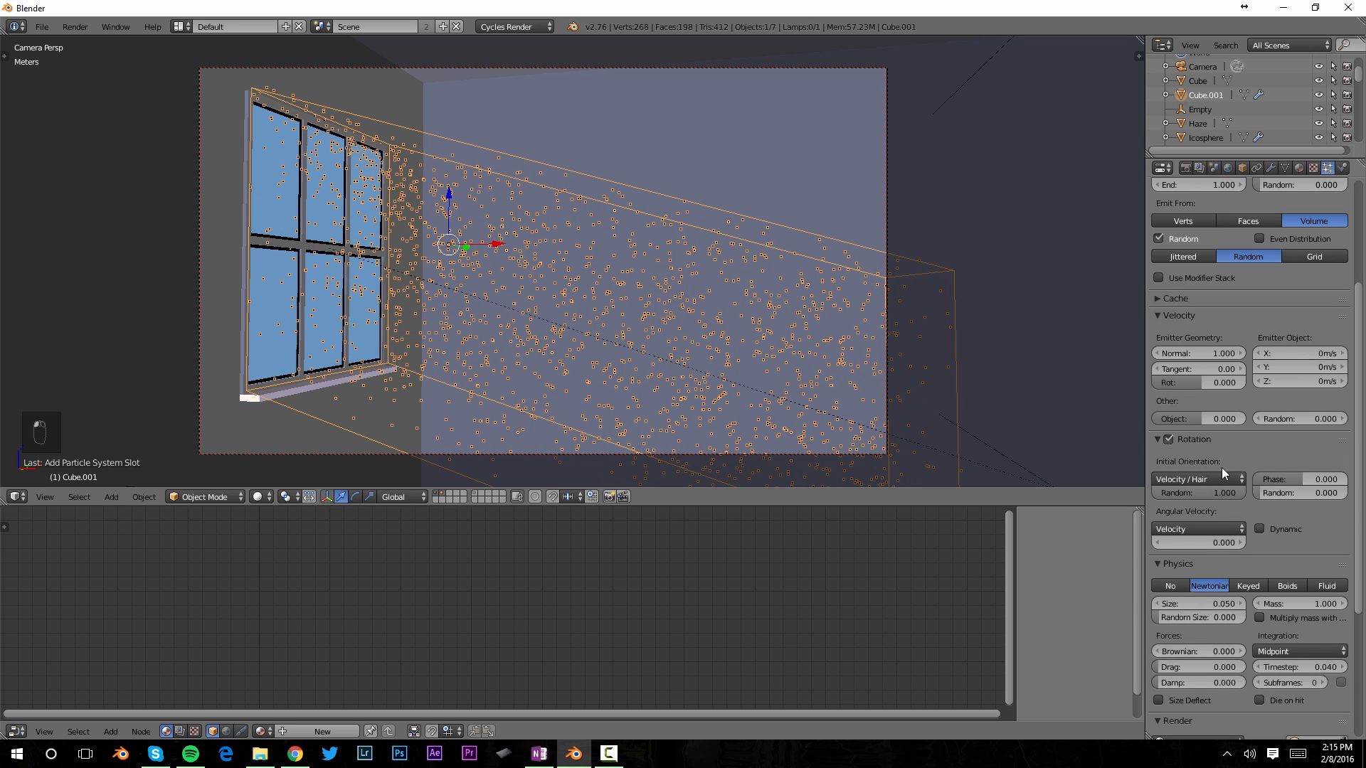
{"action": "left_click", "coordinate": [1156, 438]}
Set the Dust Small particle size to 0.001.
{"action": "scroll", "coordinate": [1202, 527], "scroll_direction": "down", "scroll_amount": 2}
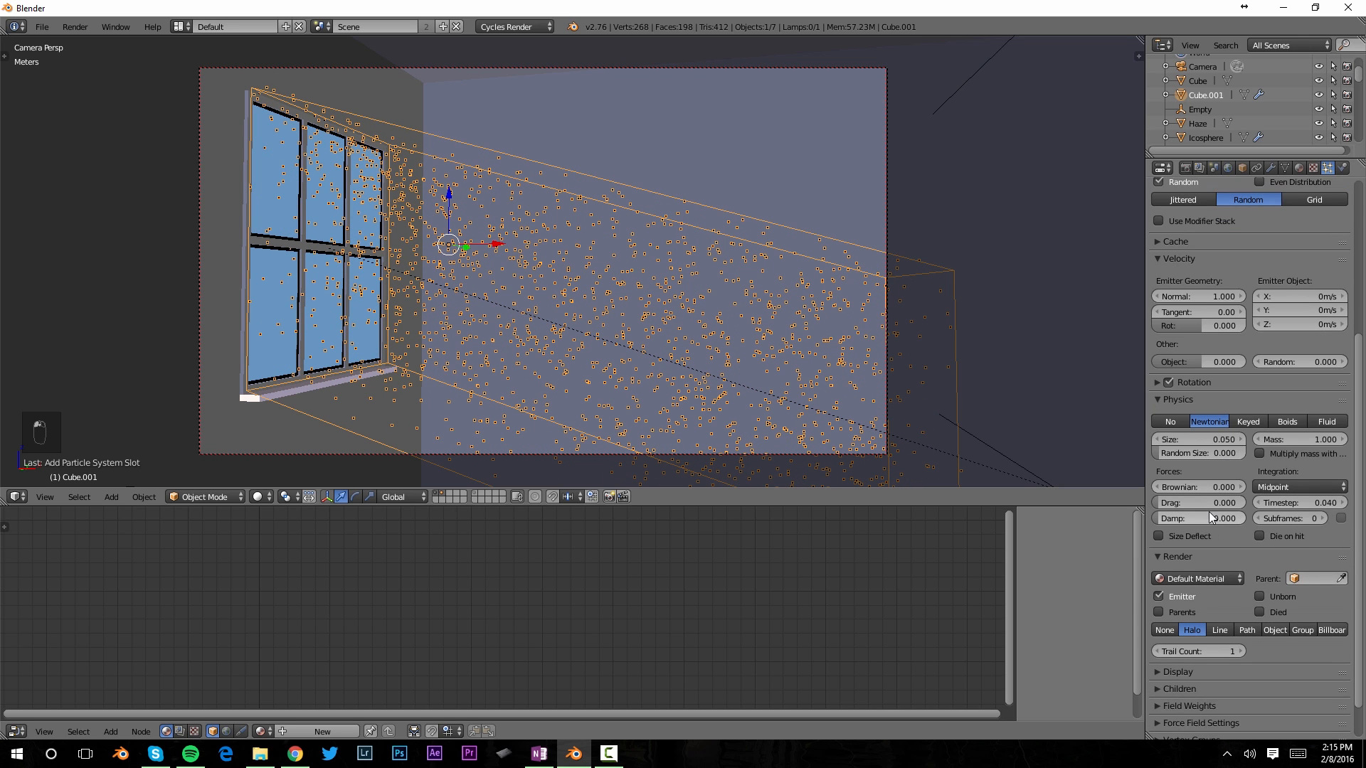
{"action": "left_click", "coordinate": [1215, 441]}
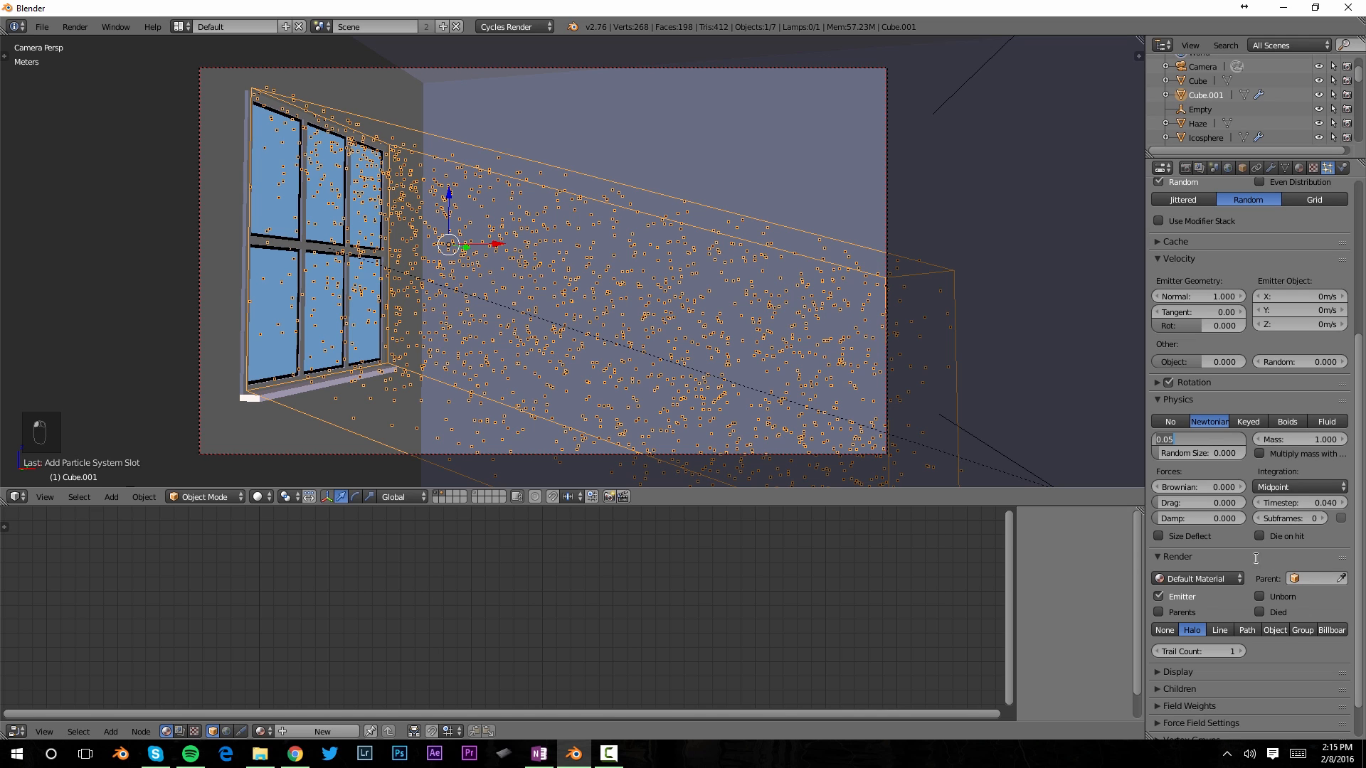
{"action": "type", "text": "0.001"}
{"action": "key", "text": "Return"}
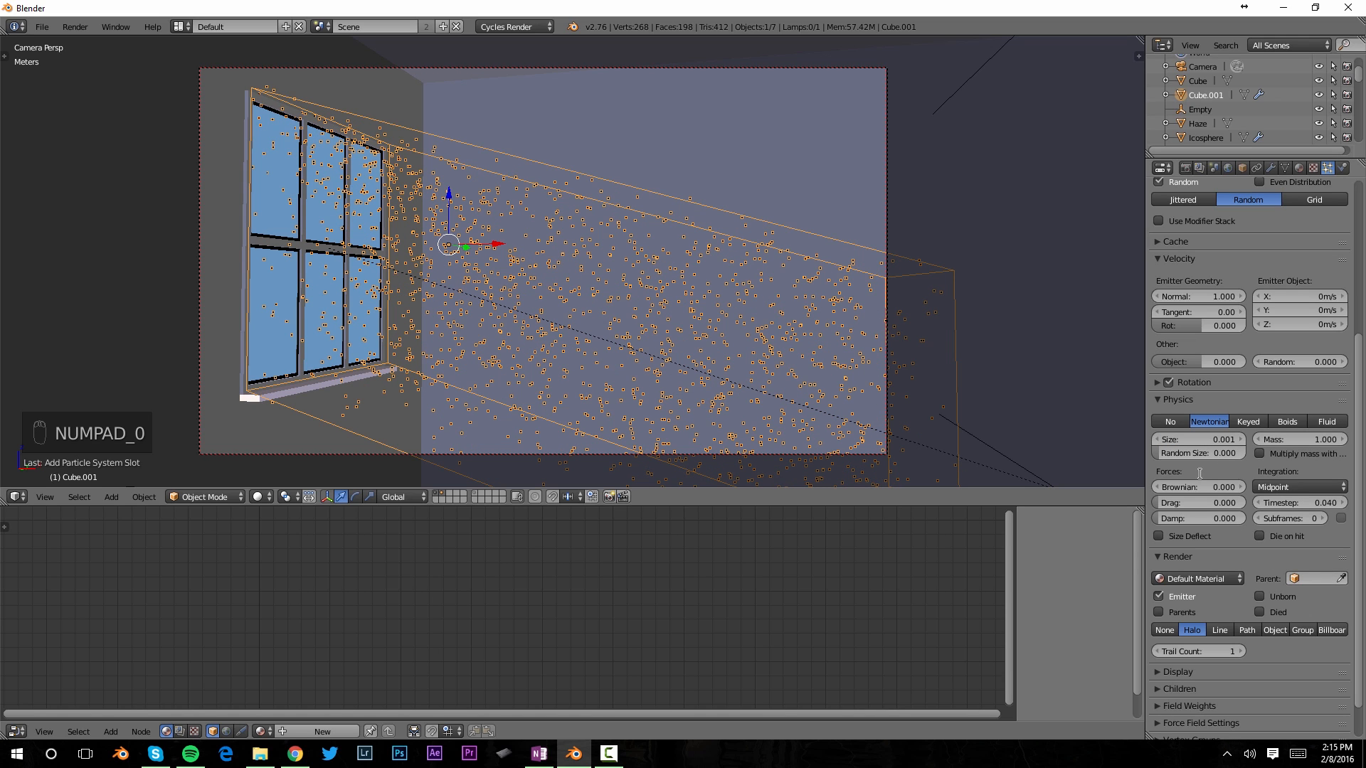
Render the particles as the Dustballs group and set their Random Size to 1.000.
{"action": "left_click", "coordinate": [1304, 630]}
{"action": "left_click", "coordinate": [1283, 647]}
{"action": "left_click", "coordinate": [1228, 498]}
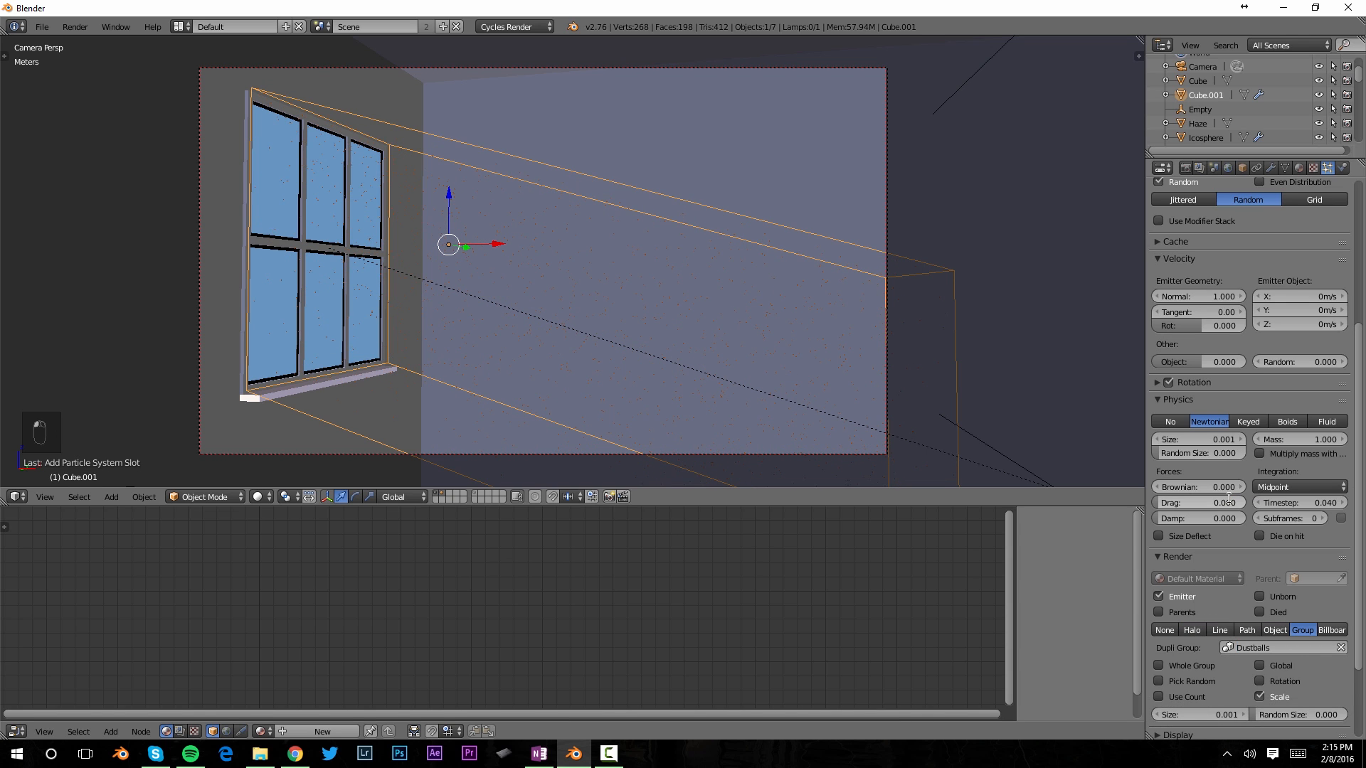
{"action": "scroll", "coordinate": [597, 334], "scroll_direction": "up", "scroll_amount": 5}
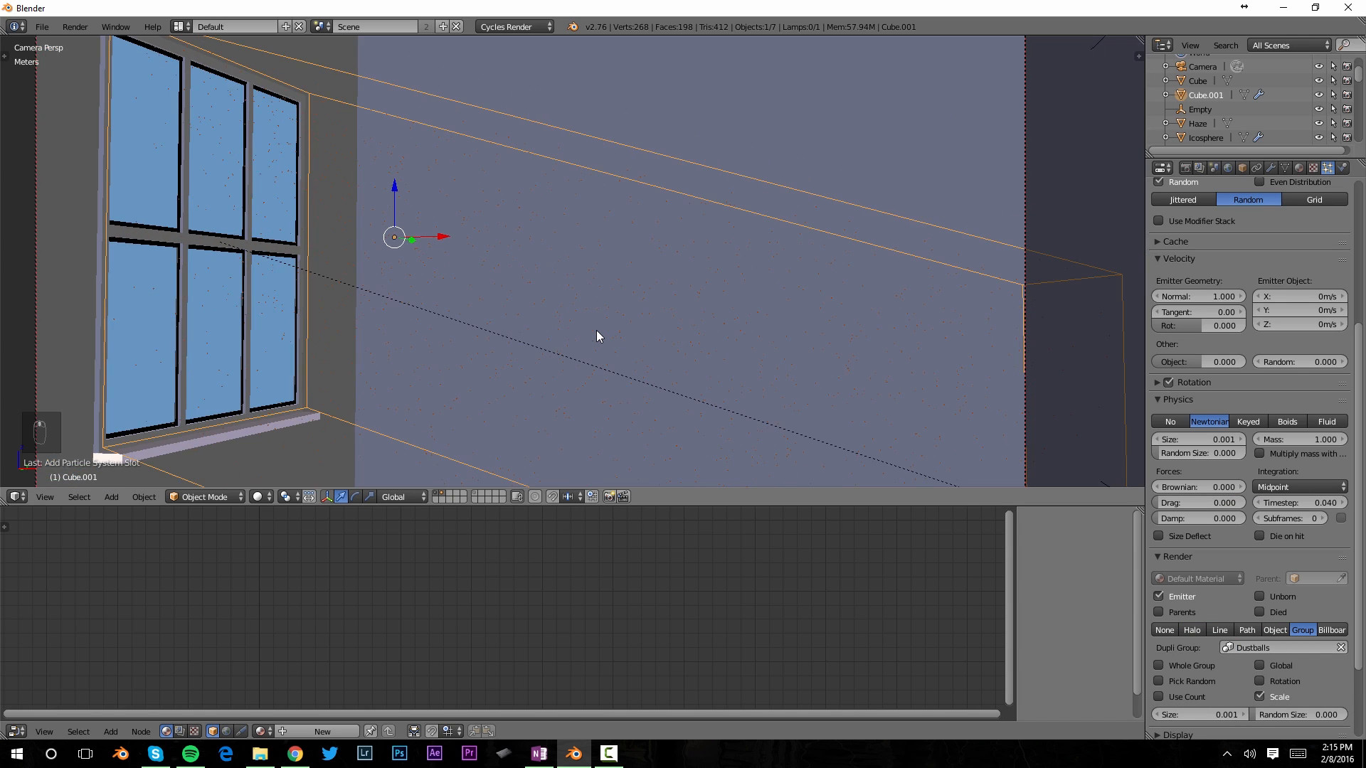
{"action": "scroll", "coordinate": [596, 330], "scroll_direction": "down", "scroll_amount": 1}
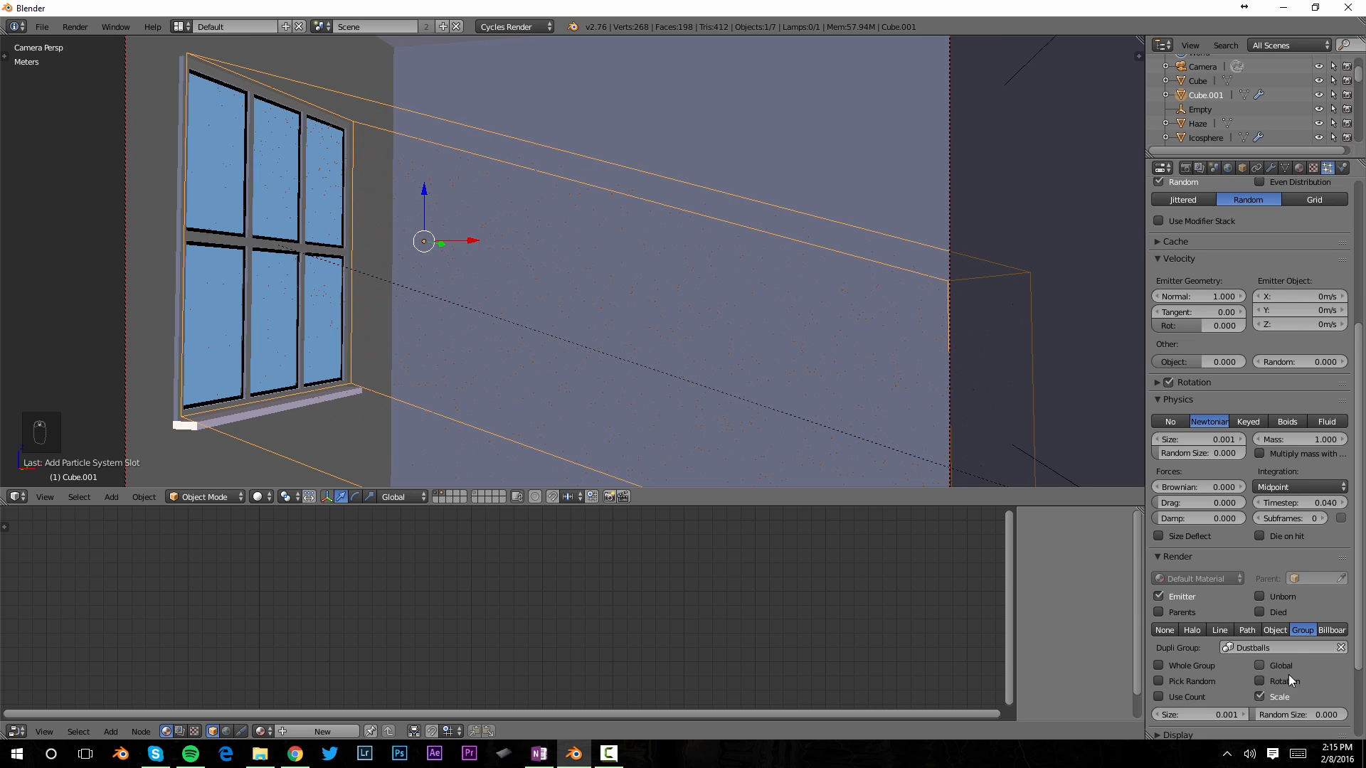
{"action": "scroll", "coordinate": [1291, 665], "scroll_direction": "down", "scroll_amount": 1}
{"action": "left_click_drag", "start_coordinate": [1294, 687], "coordinate": [1351, 687]}
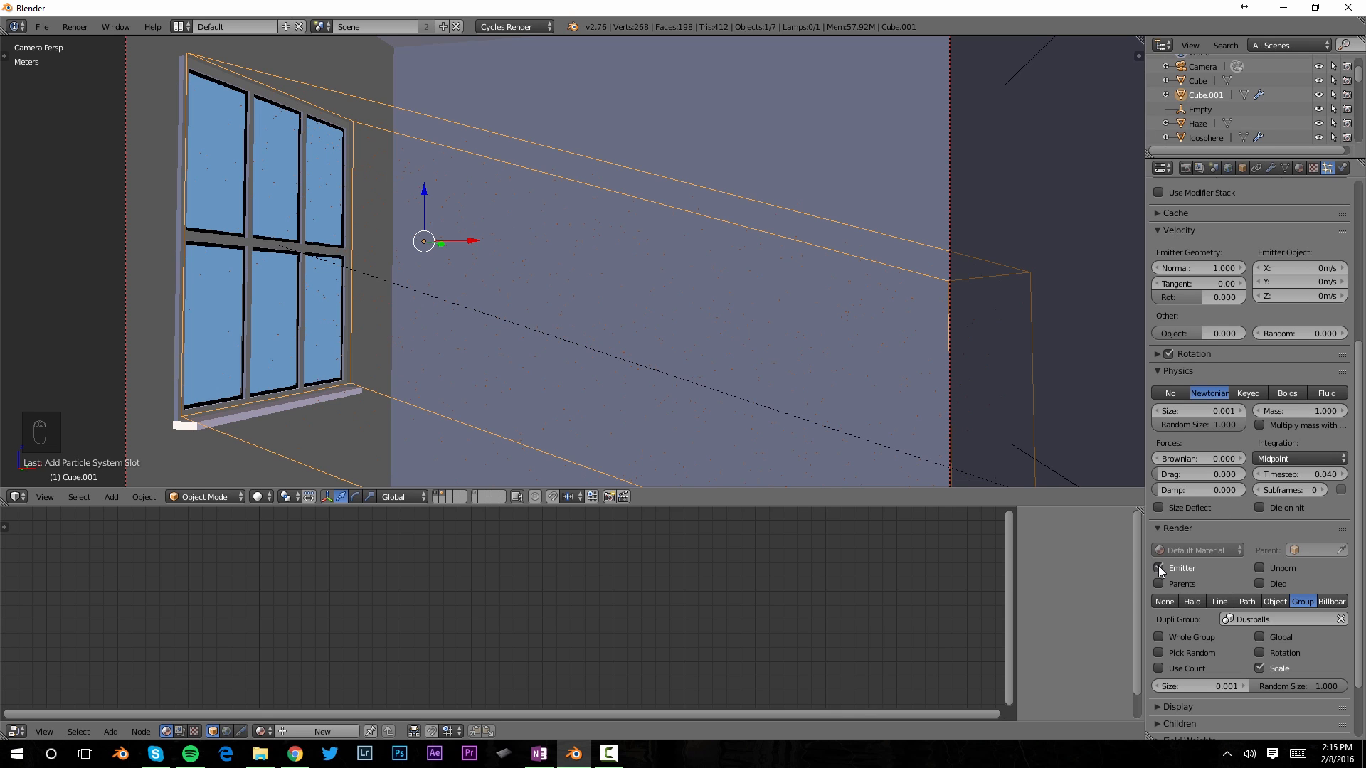
Review the Dust Small settings, enlarge the particle system list and add a second particle system to the cube.
{"action": "scroll", "coordinate": [1237, 517], "scroll_direction": "up", "scroll_amount": 9}
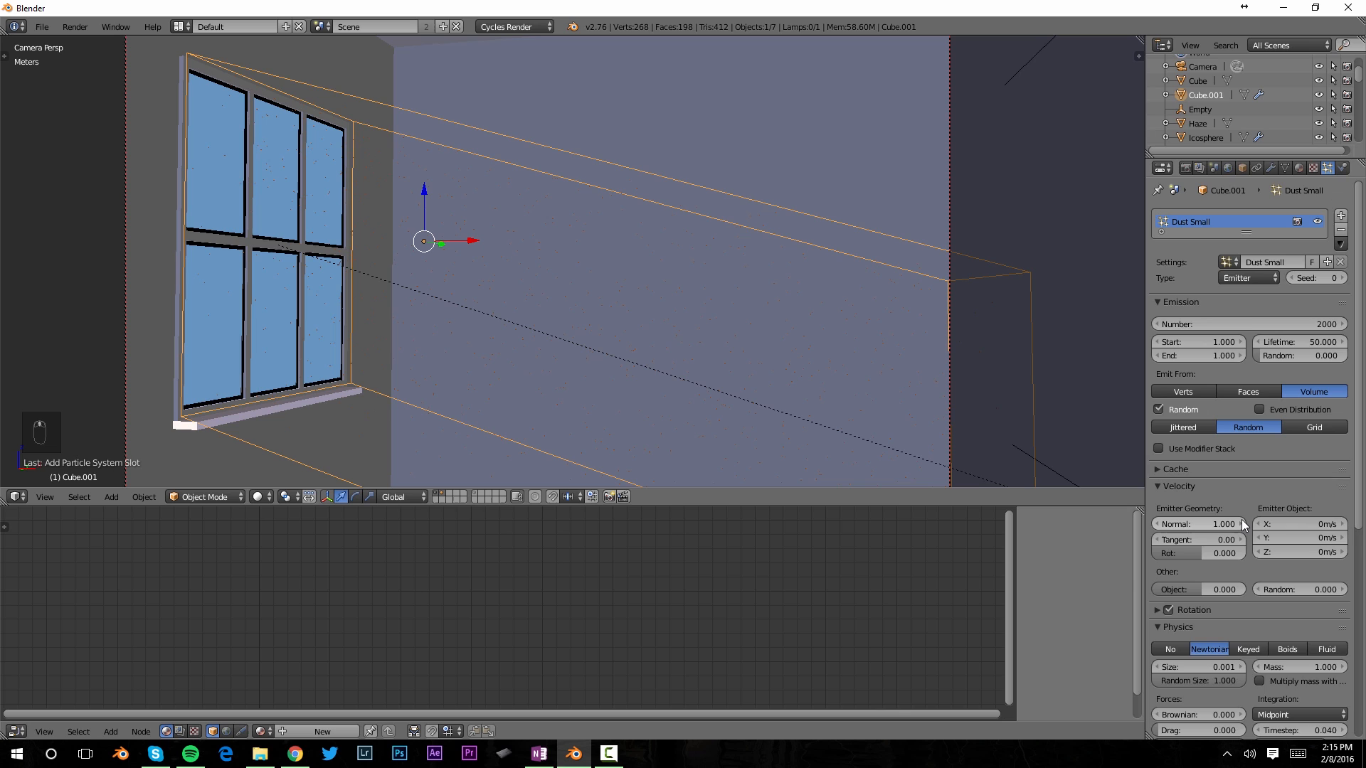
{"action": "scroll", "coordinate": [1241, 519], "scroll_direction": "down", "scroll_amount": 11}
{"action": "scroll", "coordinate": [1244, 525], "scroll_direction": "up", "scroll_amount": 11}
{"action": "left_click_drag", "start_coordinate": [1245, 232], "coordinate": [1251, 255]}
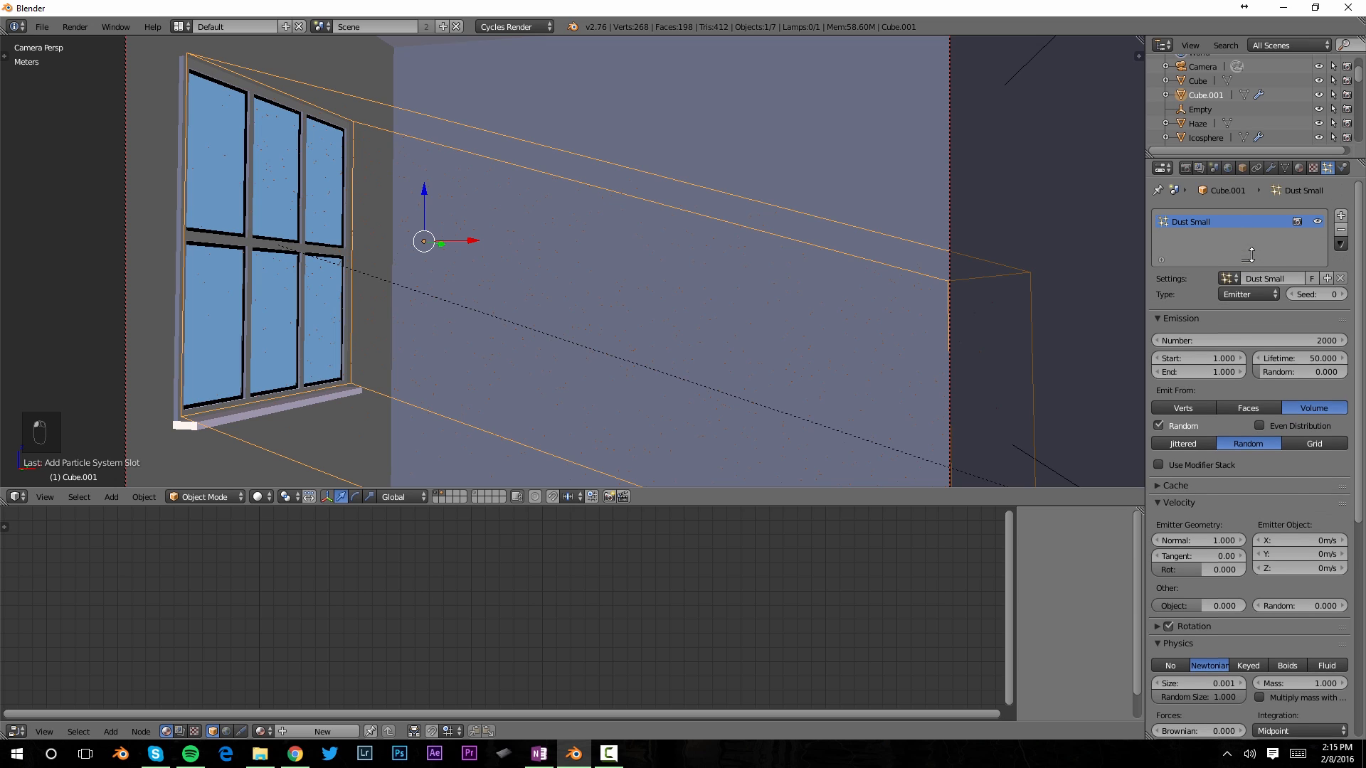
{"action": "left_click", "coordinate": [1340, 215]}
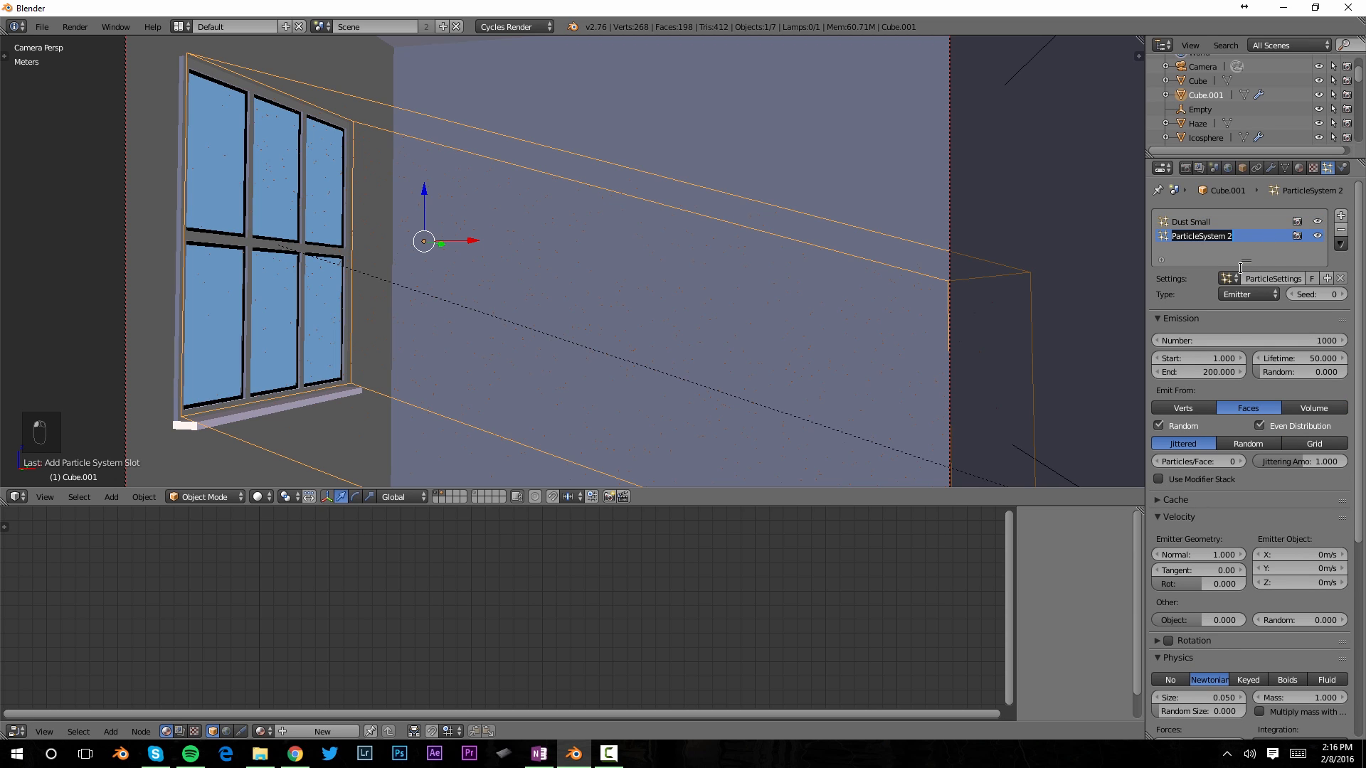
Rename the cube's second particle system as Dust Large.
{"action": "type", "text": "Dust"}
{"action": "key", "text": "Return"}
{"action": "type", "text": "Large"}
{"action": "key", "text": "Return"}
Assign the Dust Small settings to the Dust Large system, make them a separate copy and name the copy Dust Large.
{"action": "left_click", "coordinate": [1229, 279]}
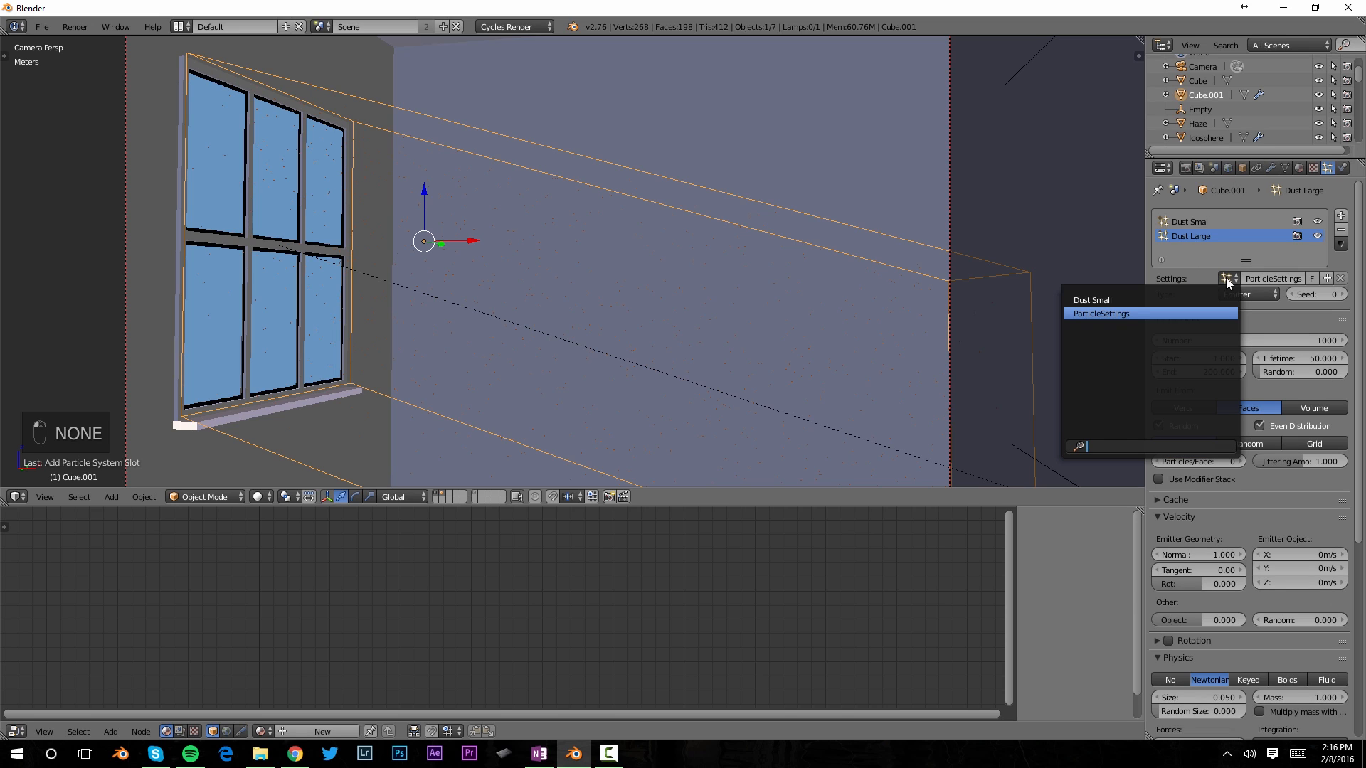
{"action": "left_click", "coordinate": [1102, 301]}
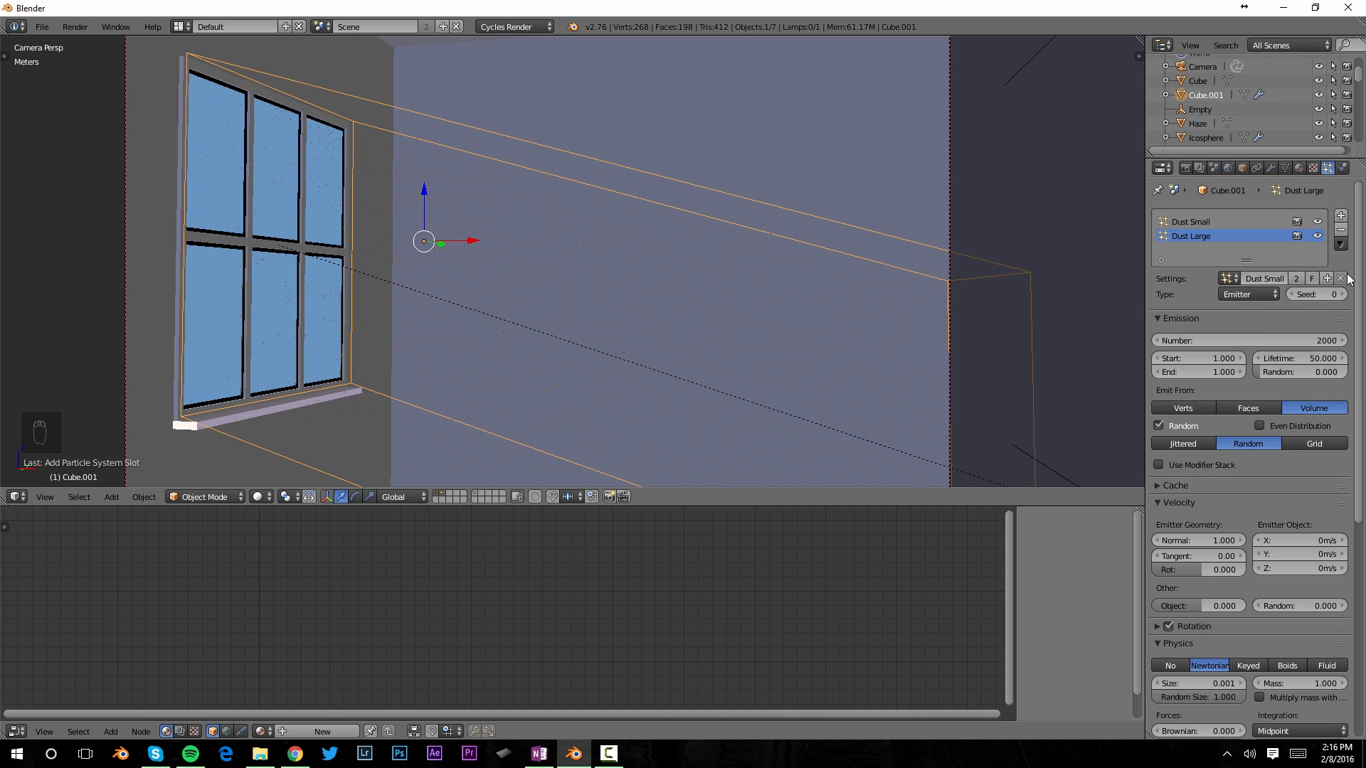
{"action": "left_click", "coordinate": [1327, 277]}
{"action": "left_click", "coordinate": [1278, 278]}
{"action": "type", "text": "Du"}
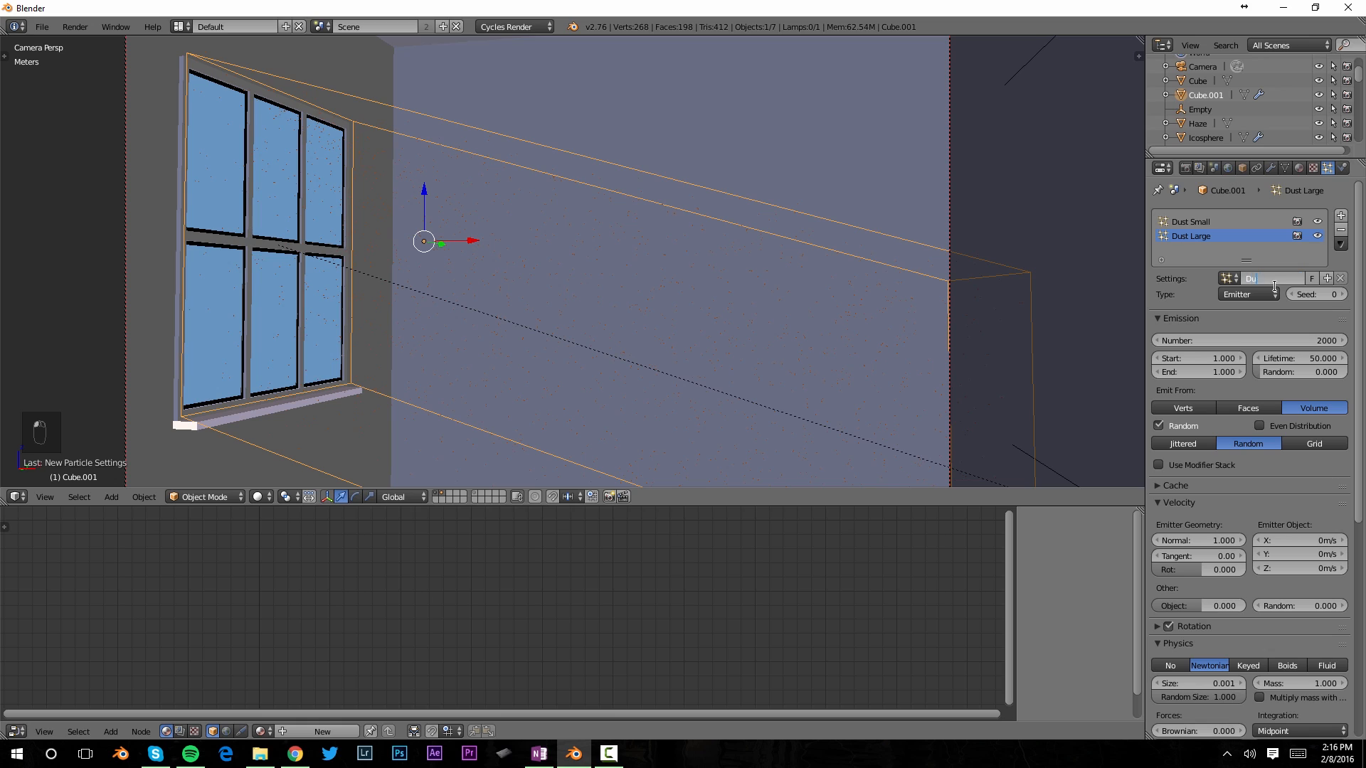
{"action": "type", "text": "st Large"}
{"action": "key", "text": "Return"}
Set the Dust Large particle number to 200 and the particle size to 0.002.
{"action": "left_click", "coordinate": [1235, 340]}
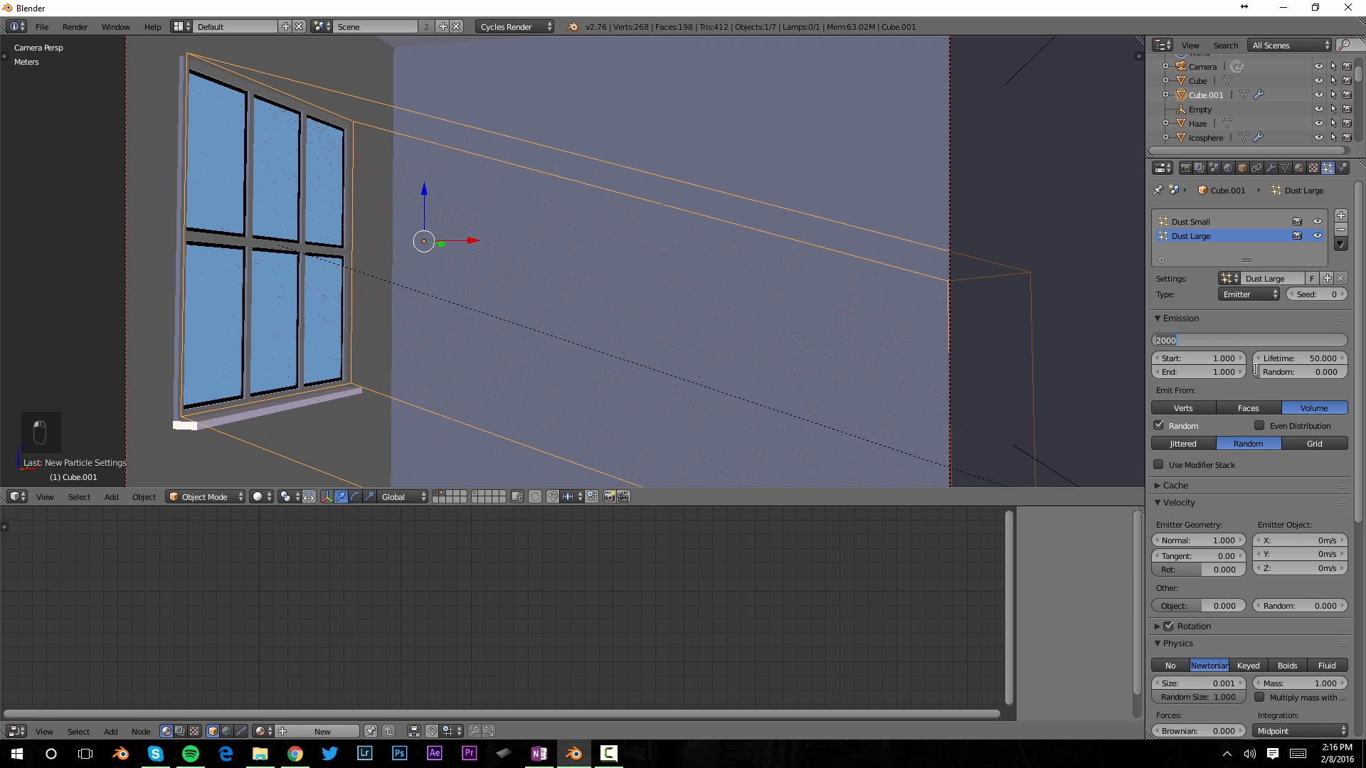
{"action": "type", "text": "200"}
{"action": "key", "text": "Return"}
{"action": "scroll", "coordinate": [1269, 491], "scroll_direction": "down", "scroll_amount": 4}
{"action": "scroll", "coordinate": [1269, 490], "scroll_direction": "down", "scroll_amount": 8}
{"action": "left_click", "coordinate": [1209, 342]}
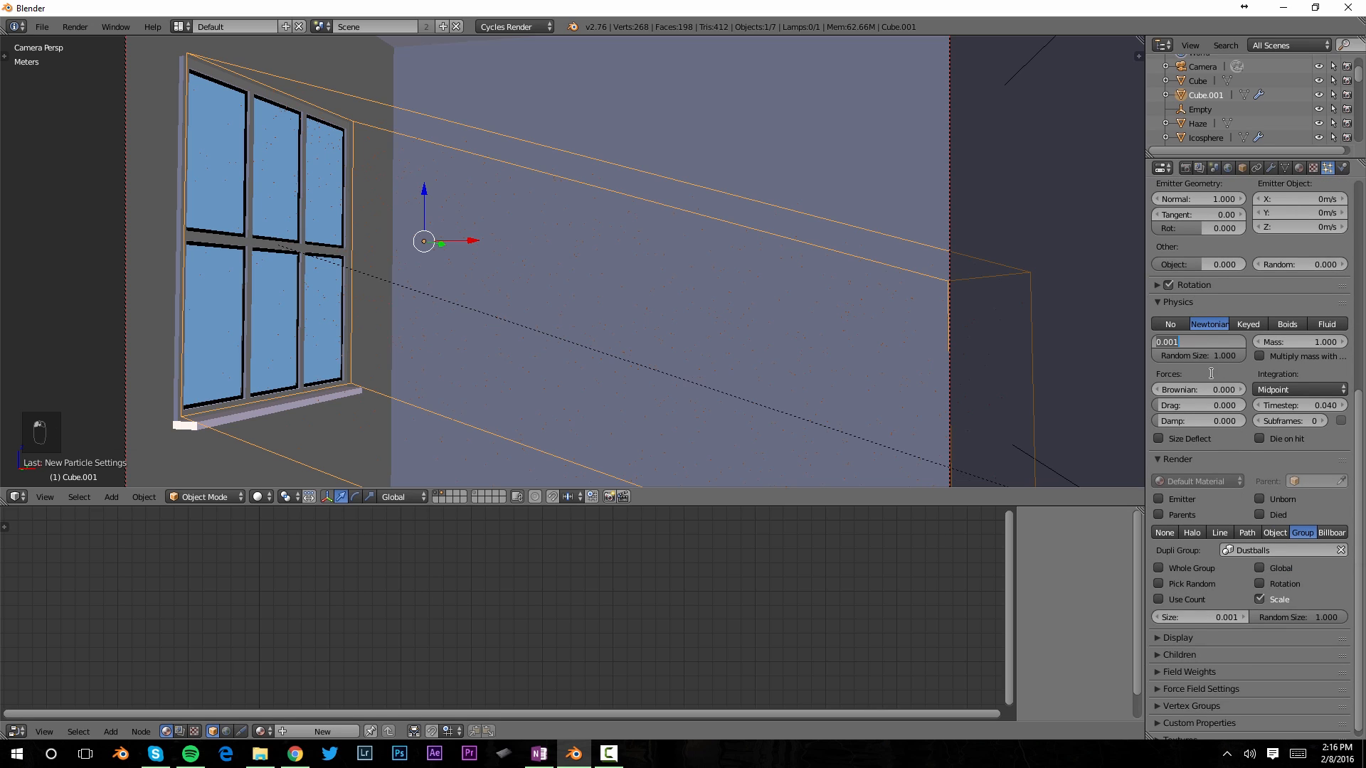
{"action": "type", "text": "0.002"}
{"action": "key", "text": "Return"}
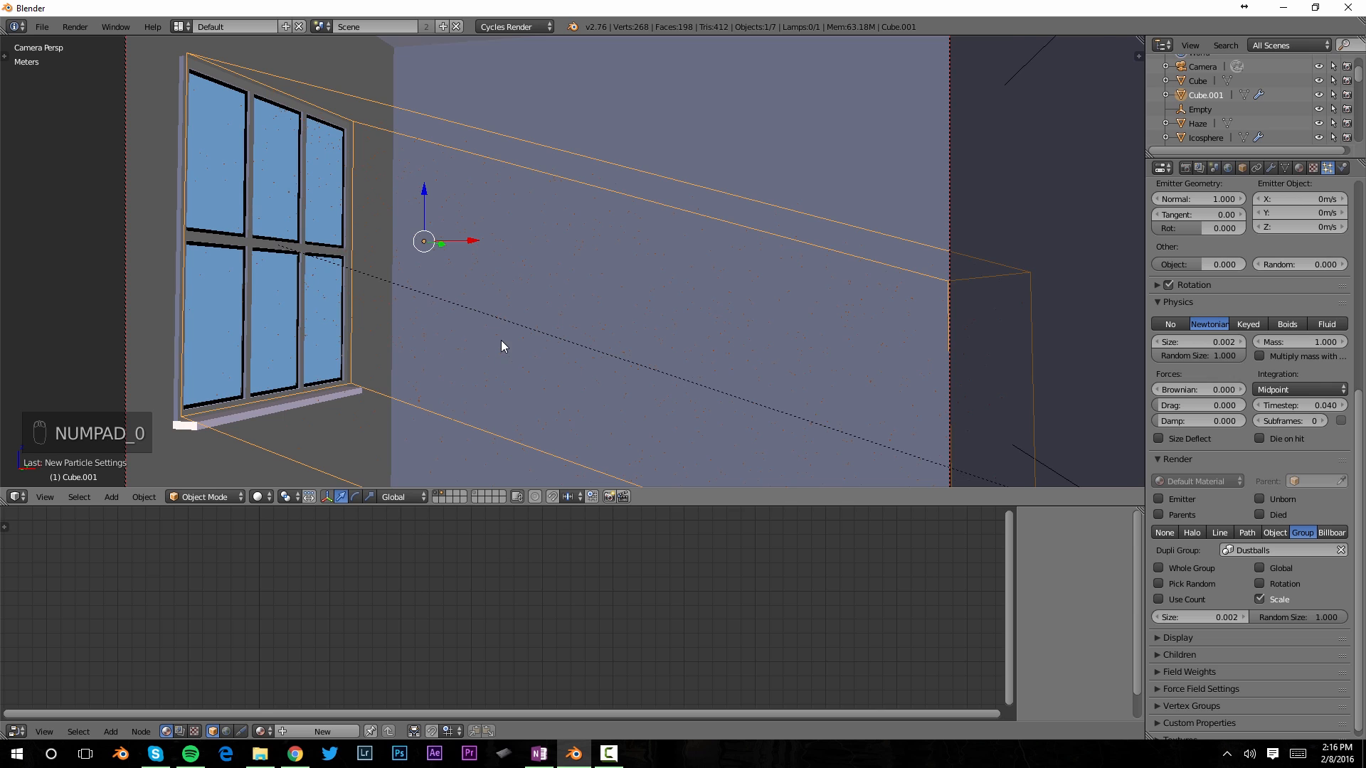
{"action": "scroll", "coordinate": [501, 341], "scroll_direction": "up", "scroll_amount": 1}
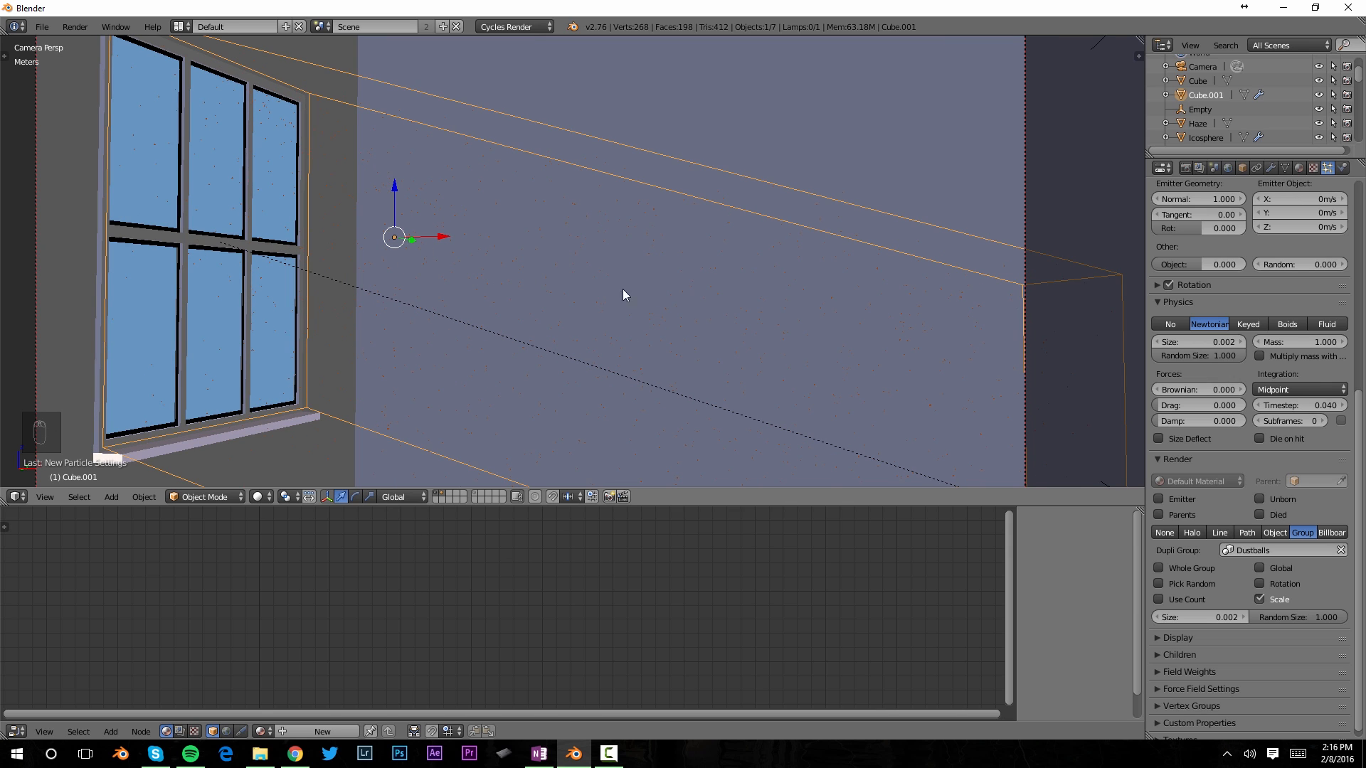
{"action": "scroll", "coordinate": [622, 289], "scroll_direction": "down", "scroll_amount": 3}
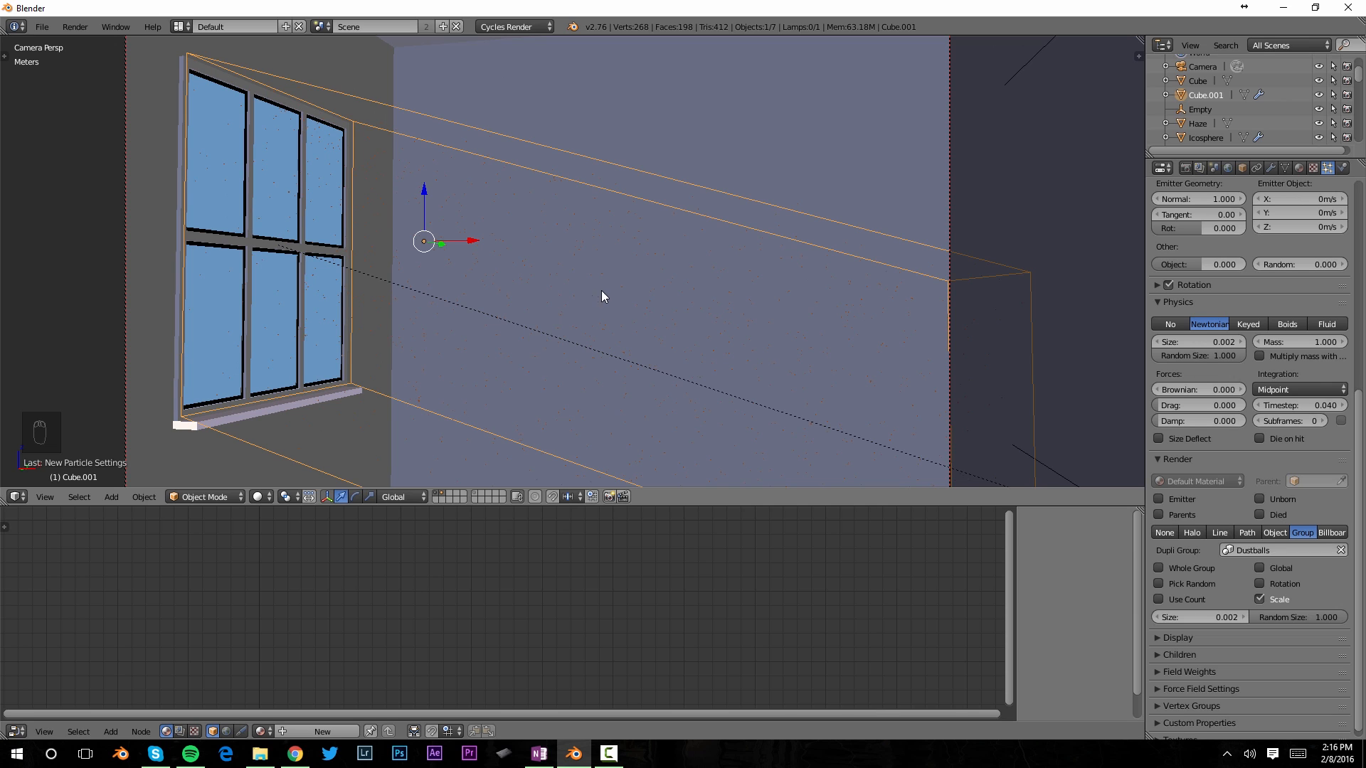
Select the Sun lamp and set its emission strength to 6.000.
{"action": "scroll", "coordinate": [1238, 125], "scroll_direction": "down", "scroll_amount": 5}
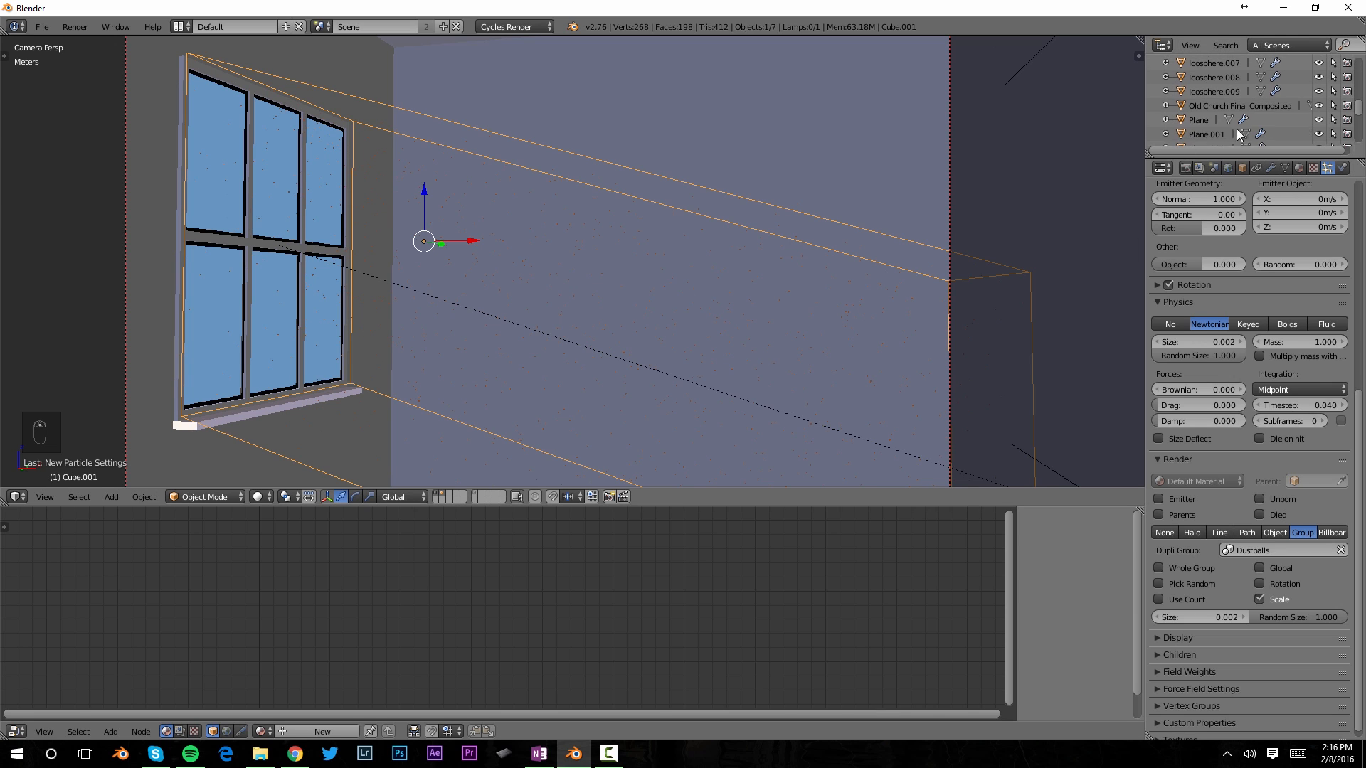
{"action": "scroll", "coordinate": [1237, 124], "scroll_direction": "down", "scroll_amount": 3}
{"action": "left_click", "coordinate": [1201, 122]}
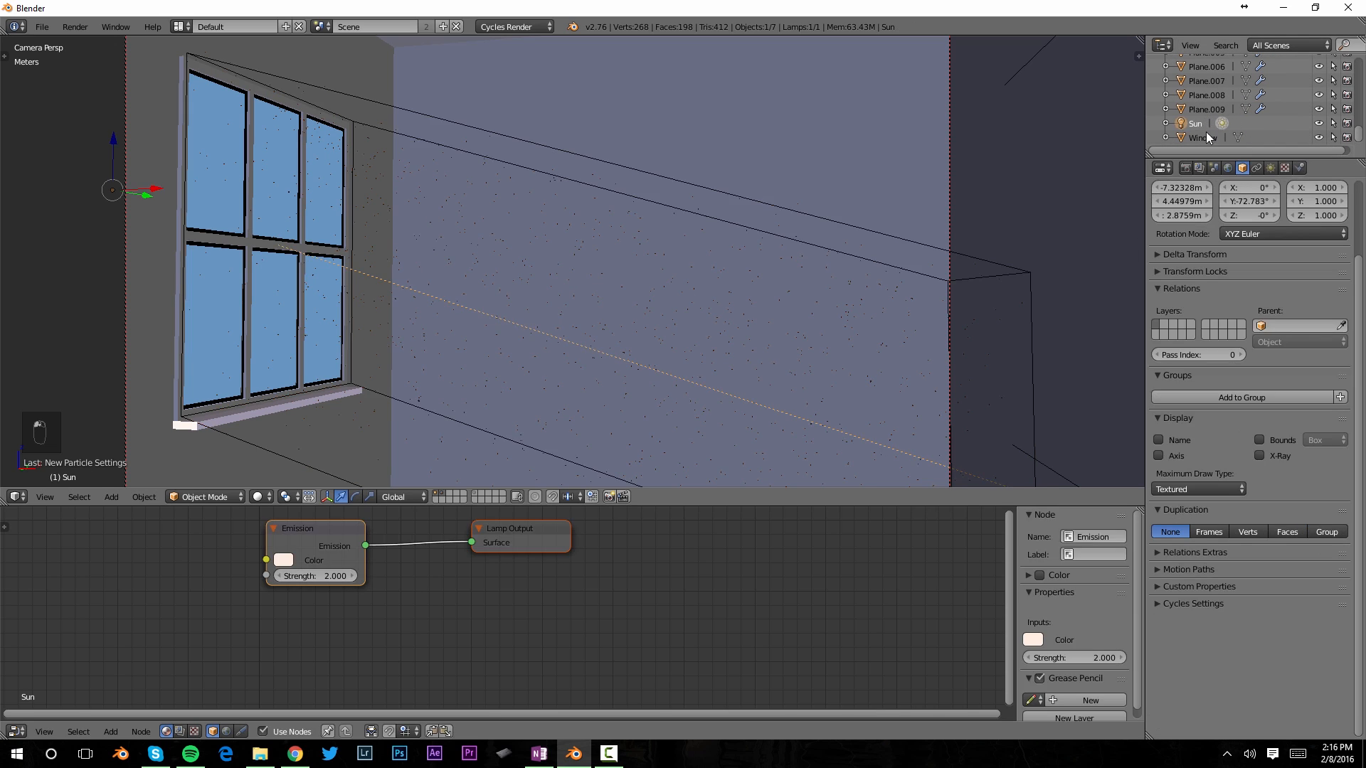
{"action": "left_click", "coordinate": [1270, 167]}
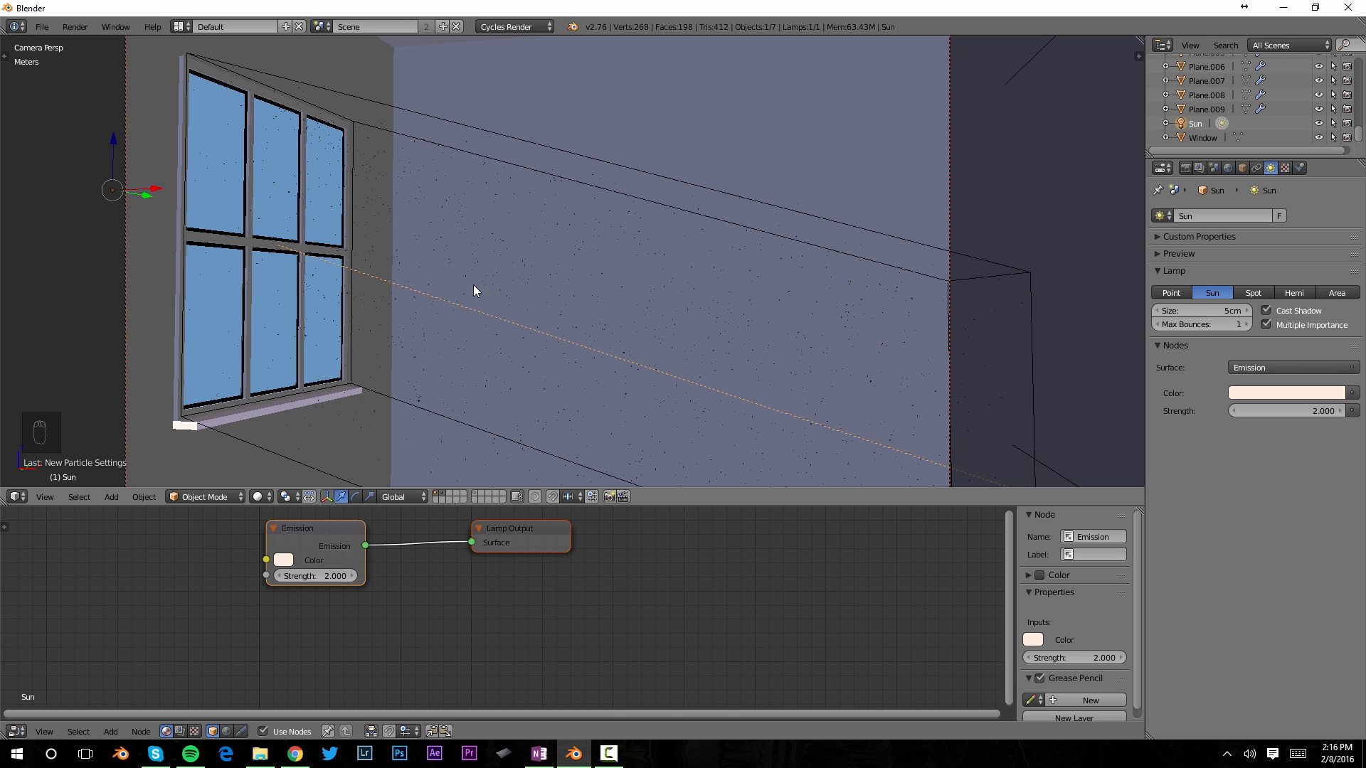
{"action": "left_click", "coordinate": [1297, 410]}
{"action": "type", "text": "6"}
{"action": "key", "text": "Return"}
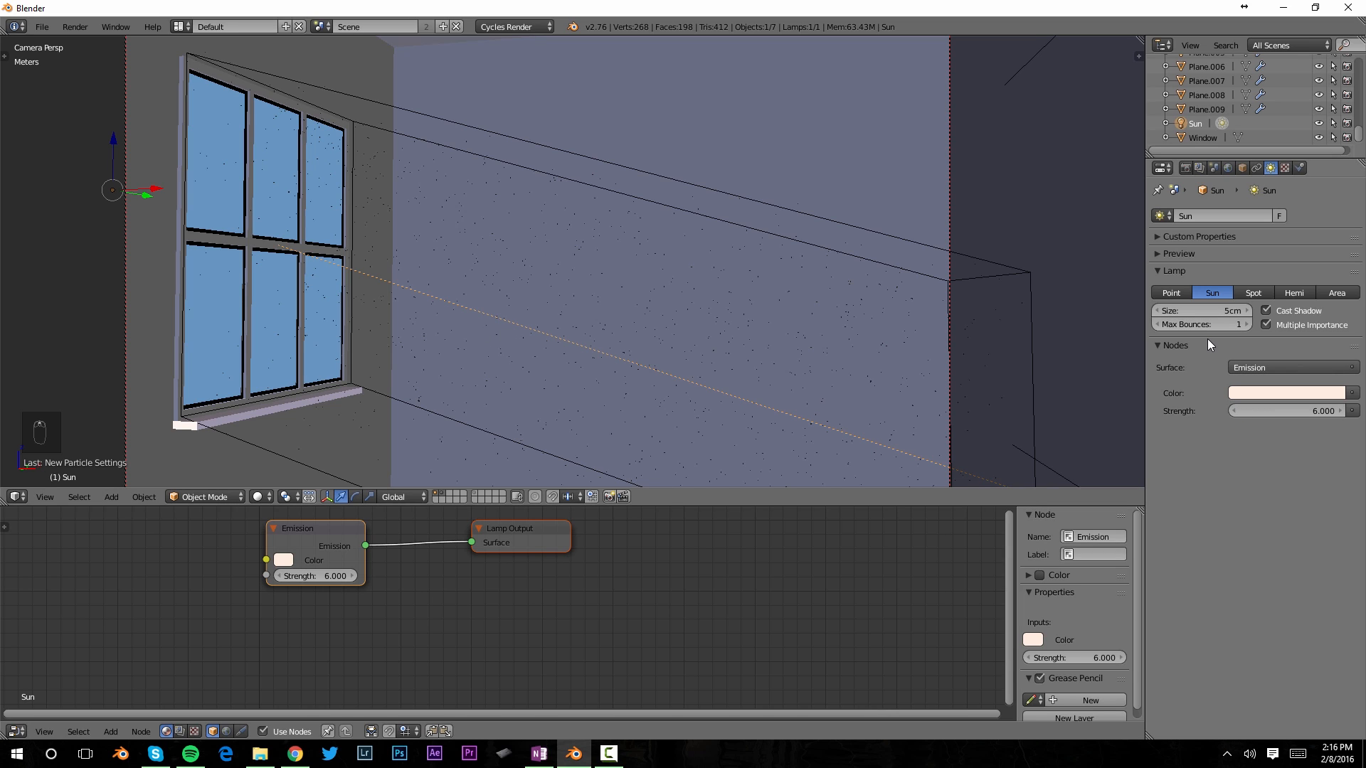
Switch to the Compositing screen layout and move the Render Layers and Composite nodes farther apart.
{"action": "left_click", "coordinate": [1185, 168]}
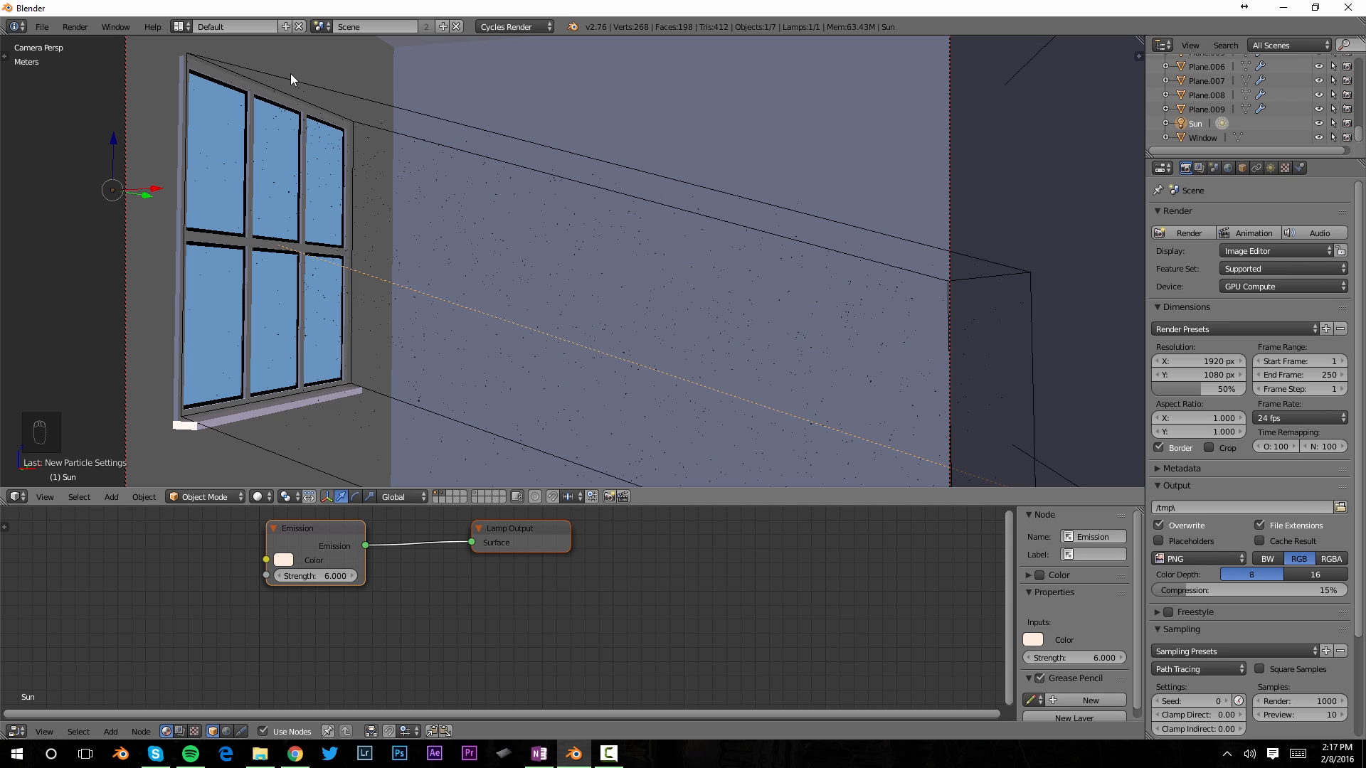
{"action": "left_click", "coordinate": [180, 26]}
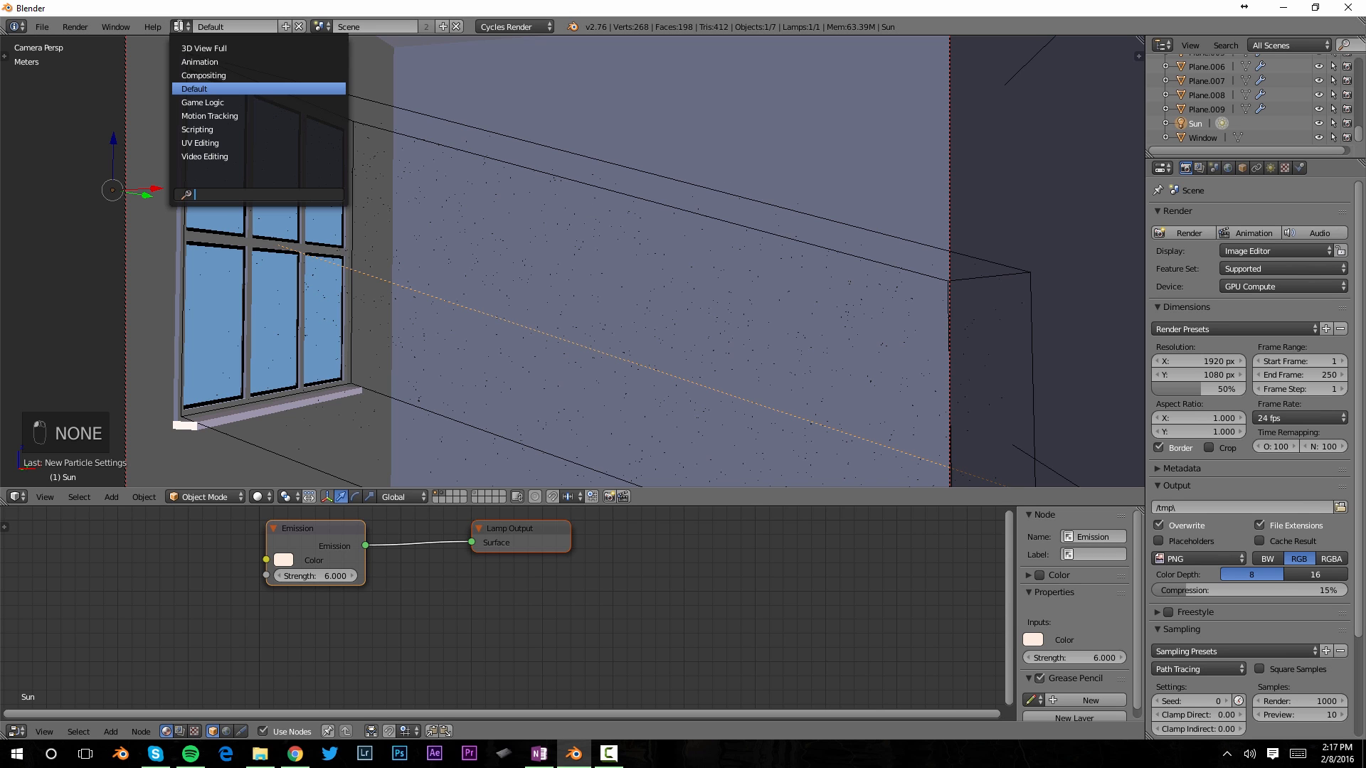
{"action": "left_click", "coordinate": [208, 76]}
{"action": "middle_click_drag", "start_coordinate": [541, 239], "coordinate": [459, 246]}
{"action": "left_click_drag", "start_coordinate": [555, 130], "coordinate": [848, 174]}
{"action": "left_click_drag", "start_coordinate": [271, 140], "coordinate": [202, 116]}
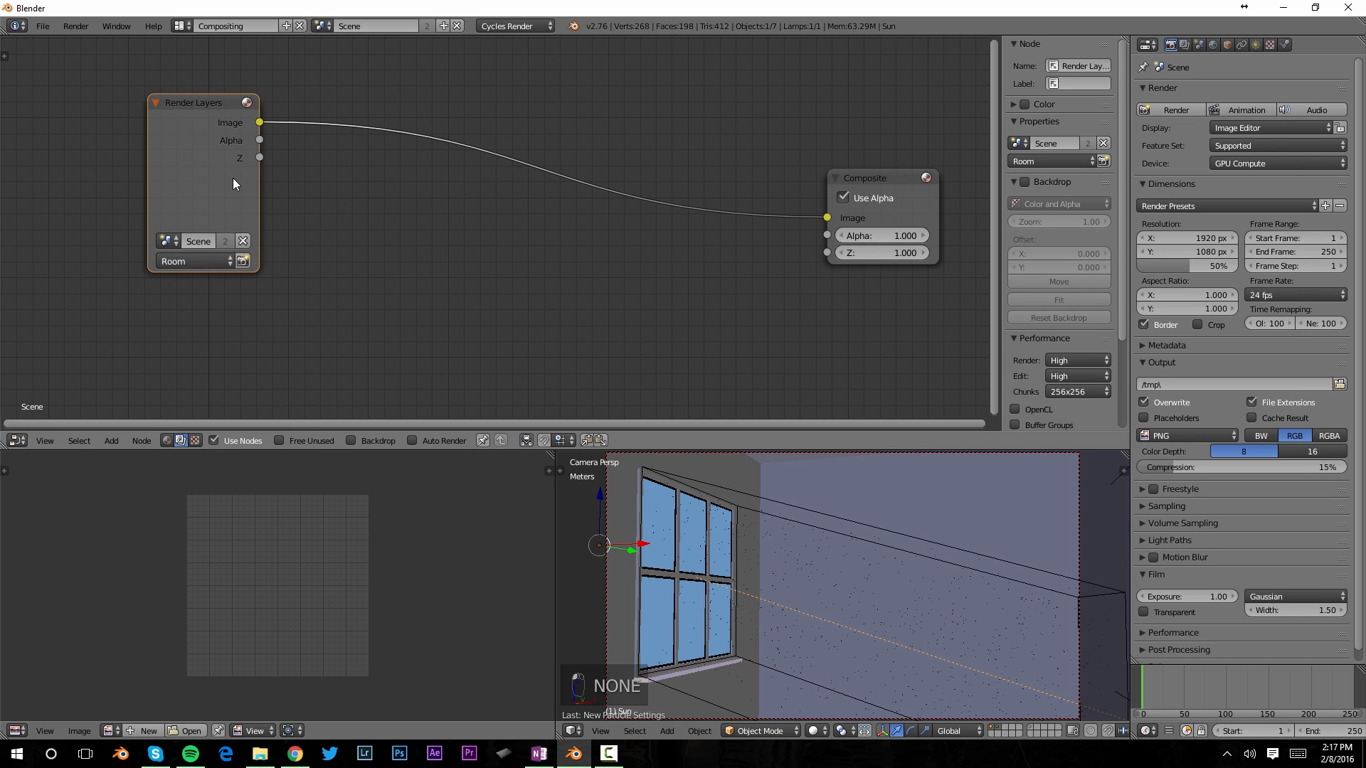
Add a Viewer node below the Composite node and feed it from a reroute point on the Render Layers image link.
{"action": "key", "text": "shift+a"}
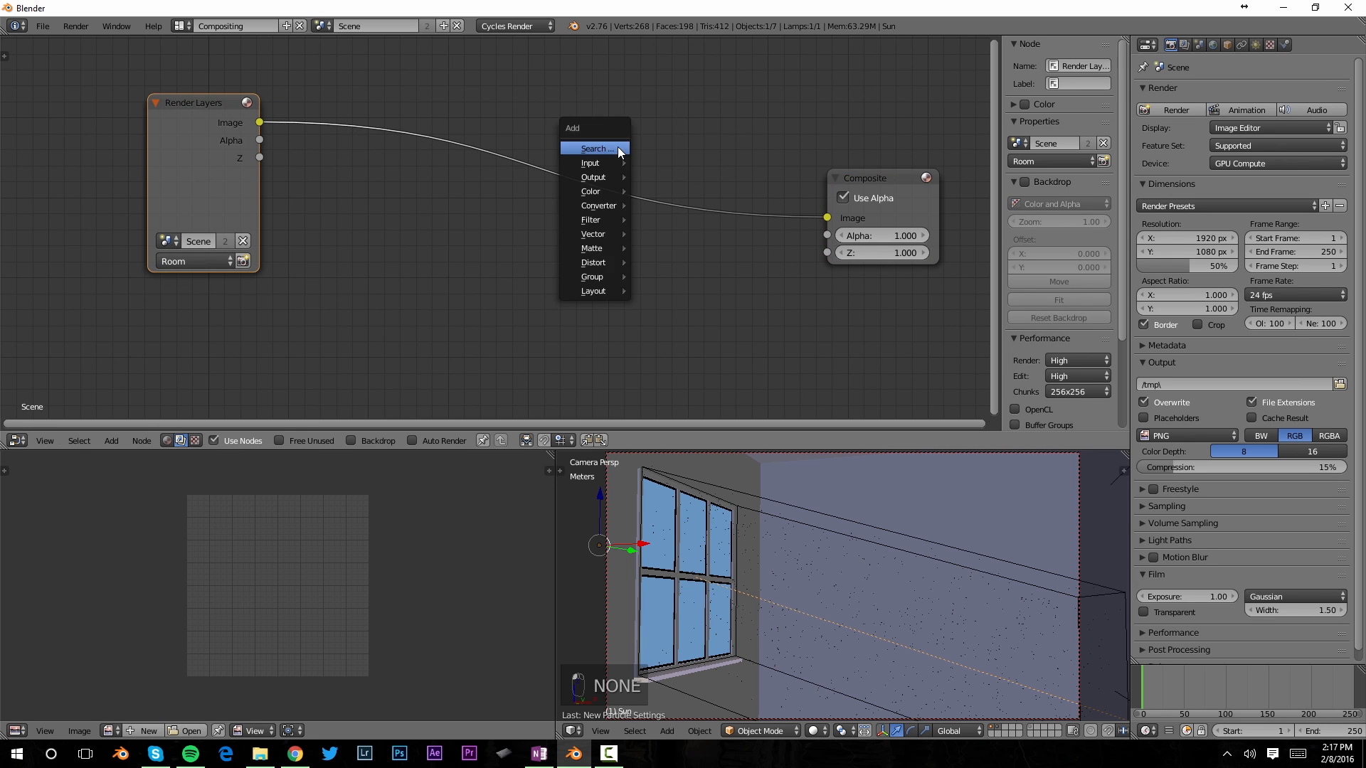
{"action": "mouse_move", "coordinate": [600, 176]}
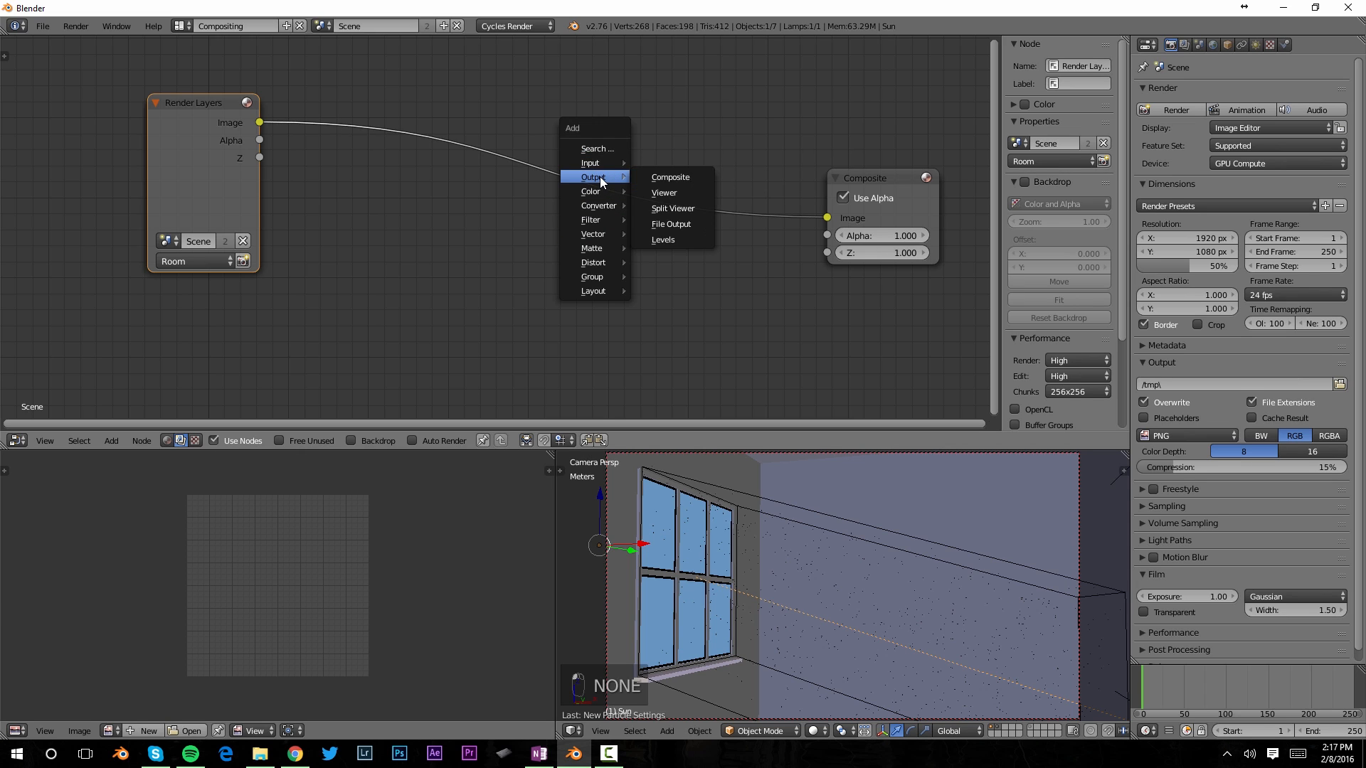
{"action": "left_click", "coordinate": [668, 192]}
{"action": "left_click", "coordinate": [780, 272]}
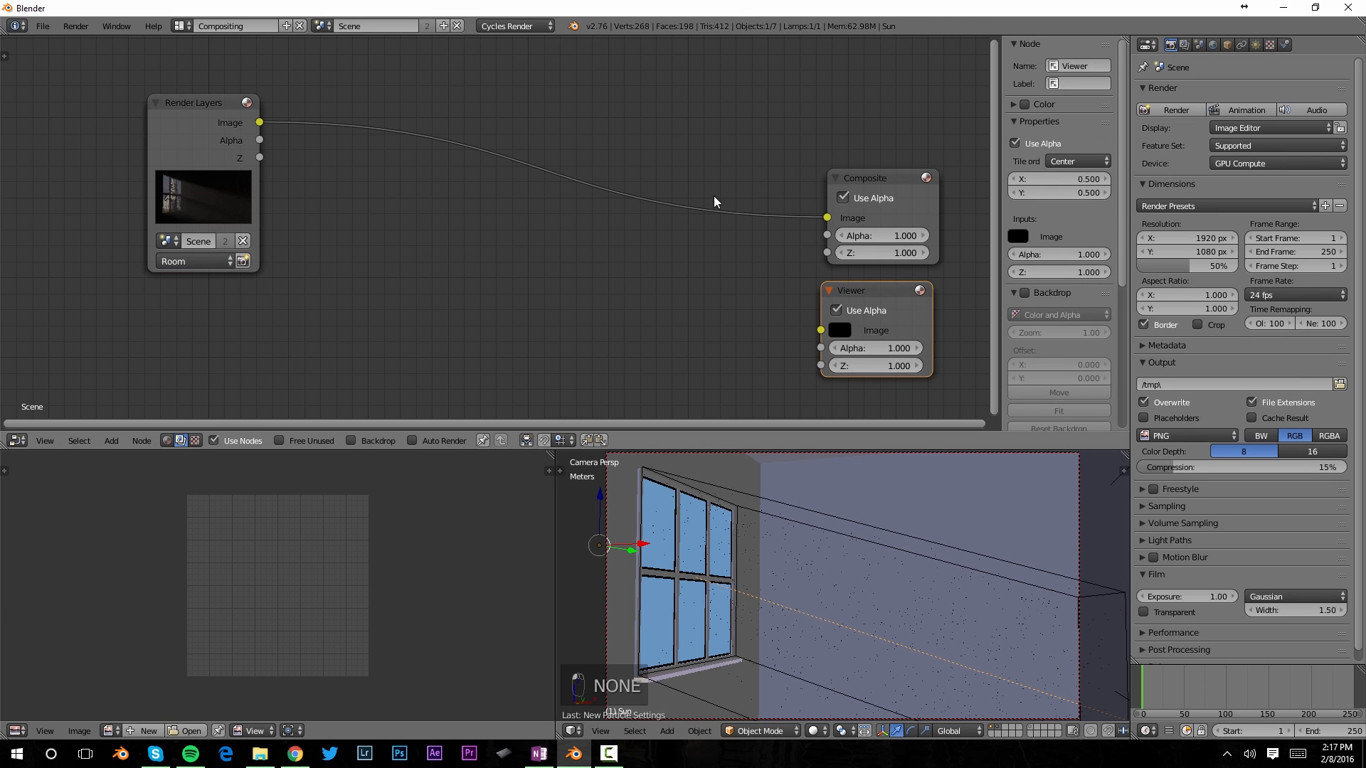
{"action": "right_click_drag", "start_coordinate": [744, 175], "coordinate": [750, 245], "text": "ctrl"}
{"action": "left_click_drag", "start_coordinate": [750, 212], "coordinate": [821, 330]}
Duplicate the Render Layers node, place the copy below the original and set its layer to Dust Only.
{"action": "right_click", "coordinate": [188, 105]}
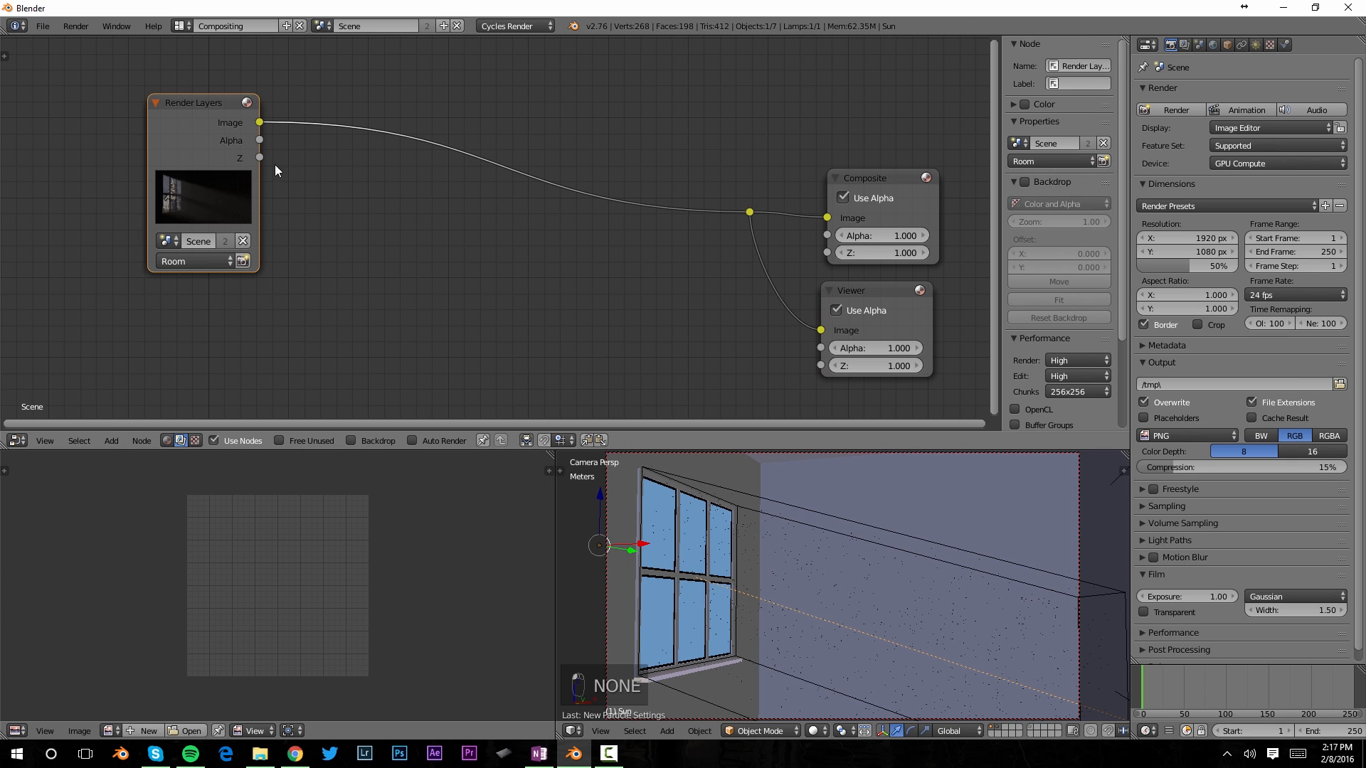
{"action": "middle_click_drag", "start_coordinate": [352, 182], "coordinate": [326, 150]}
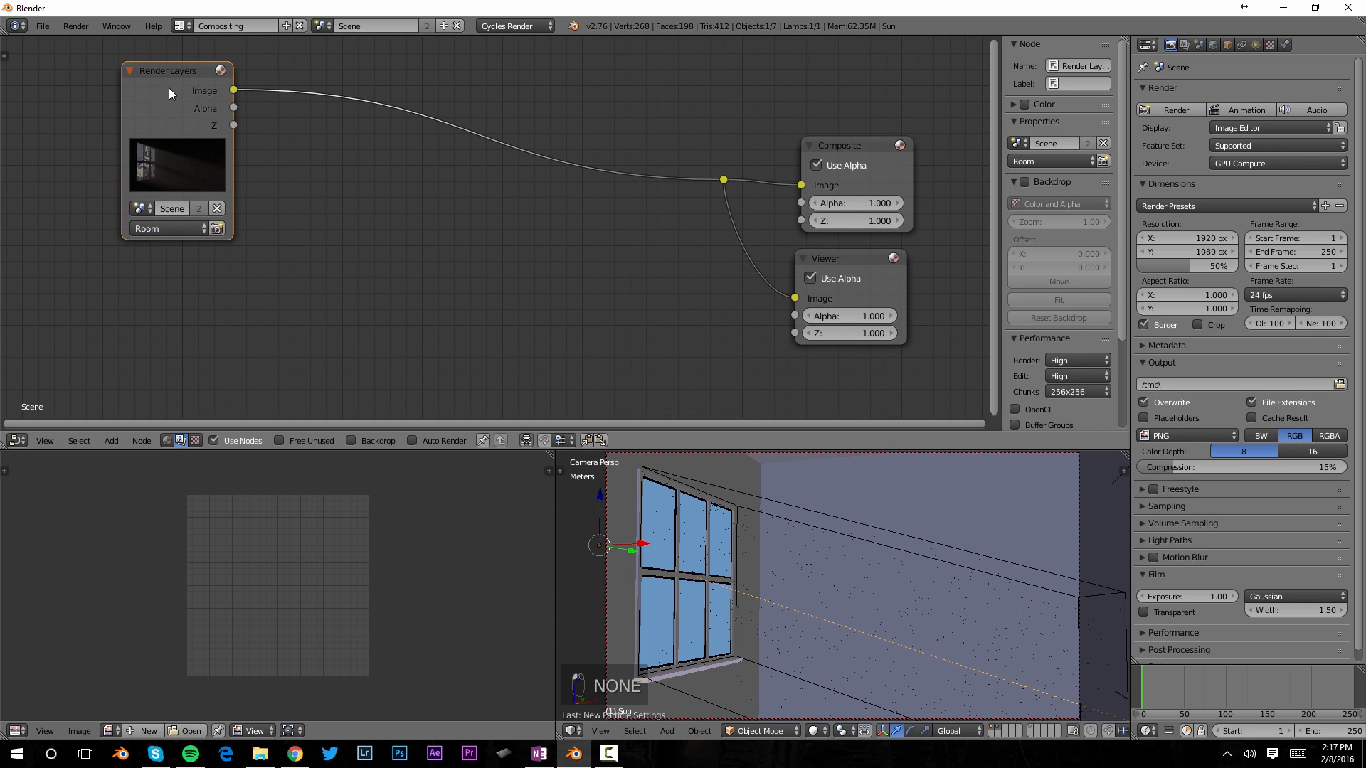
{"action": "key", "text": "shift+d"}
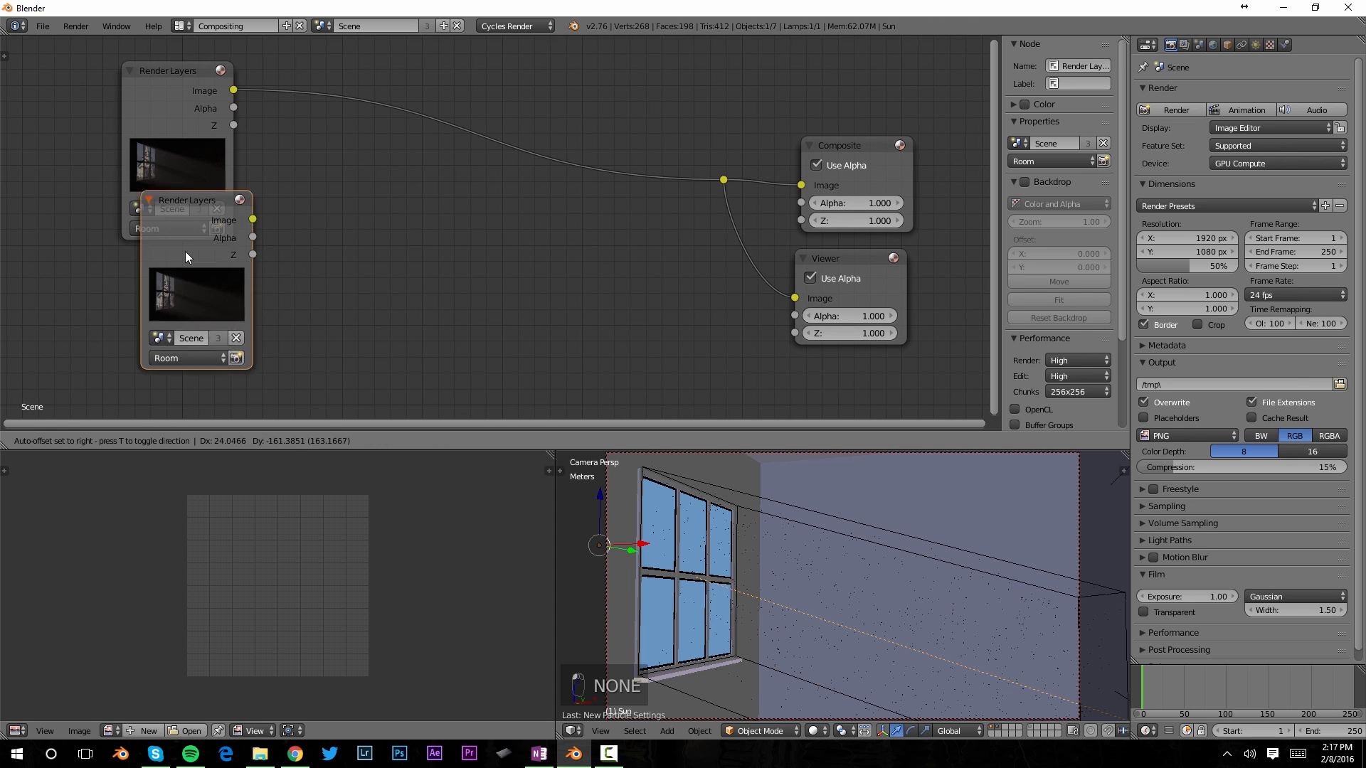
{"action": "left_click", "coordinate": [164, 269]}
{"action": "middle_click_drag", "start_coordinate": [296, 301], "coordinate": [311, 215]}
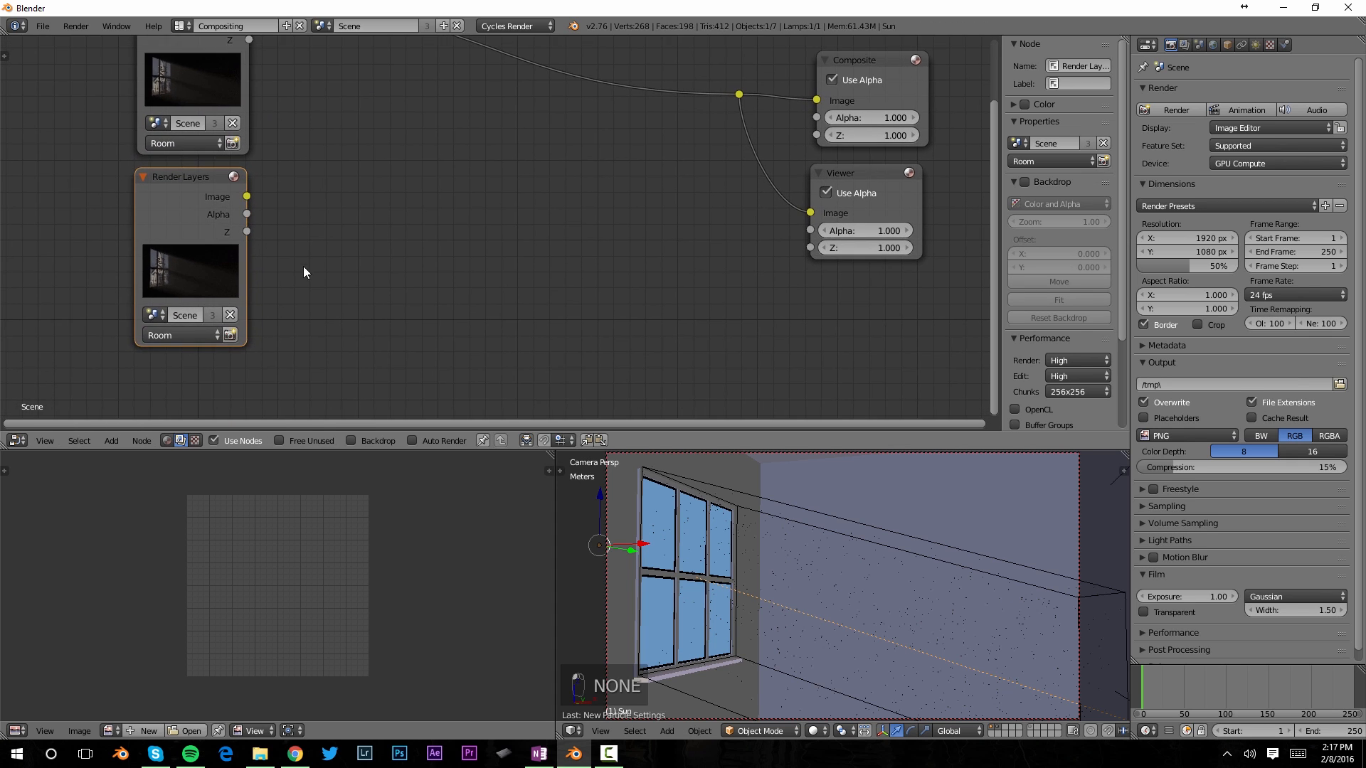
{"action": "left_click", "coordinate": [184, 335]}
{"action": "left_click", "coordinate": [176, 300]}
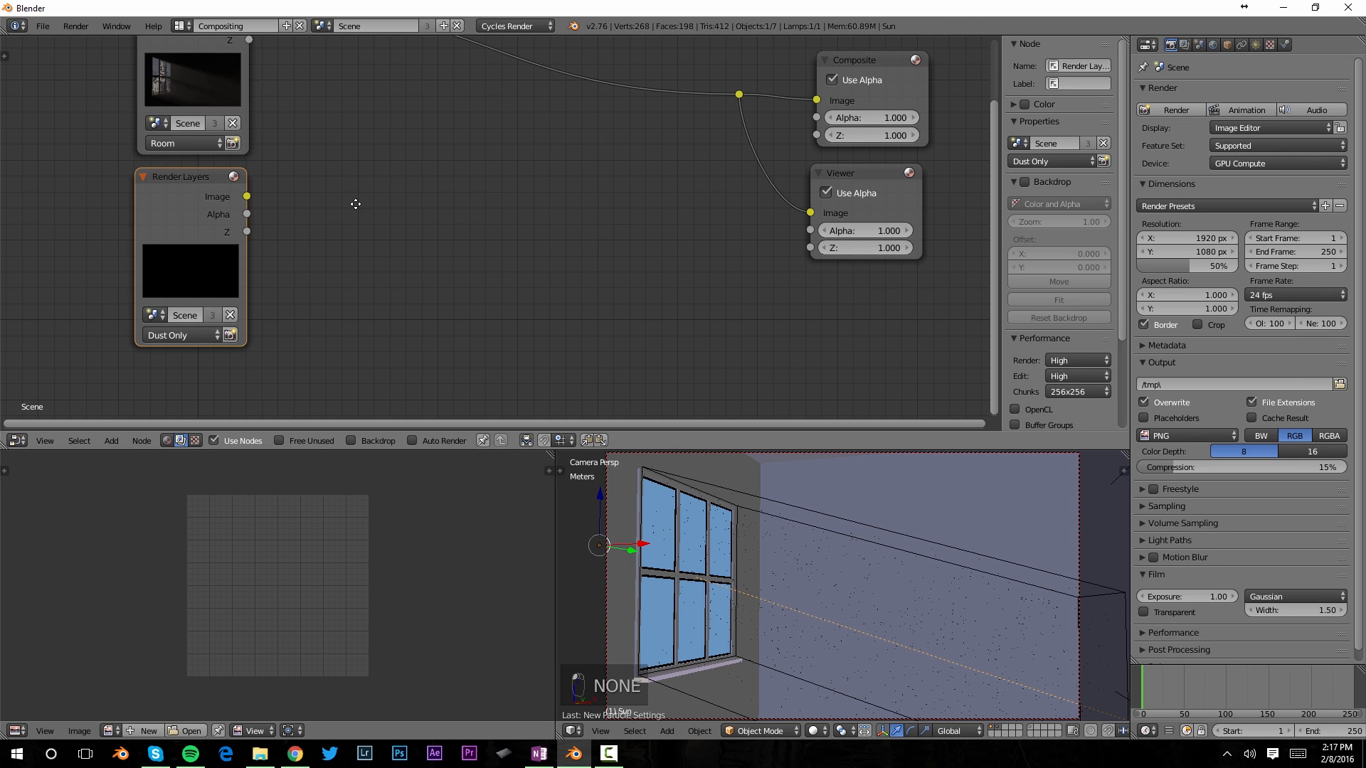
Insert a Mix node into the Room image link and connect the Dust Only image to its second Image input.
{"action": "middle_click_drag", "start_coordinate": [362, 202], "coordinate": [262, 272]}
{"action": "key", "text": "shift+a"}
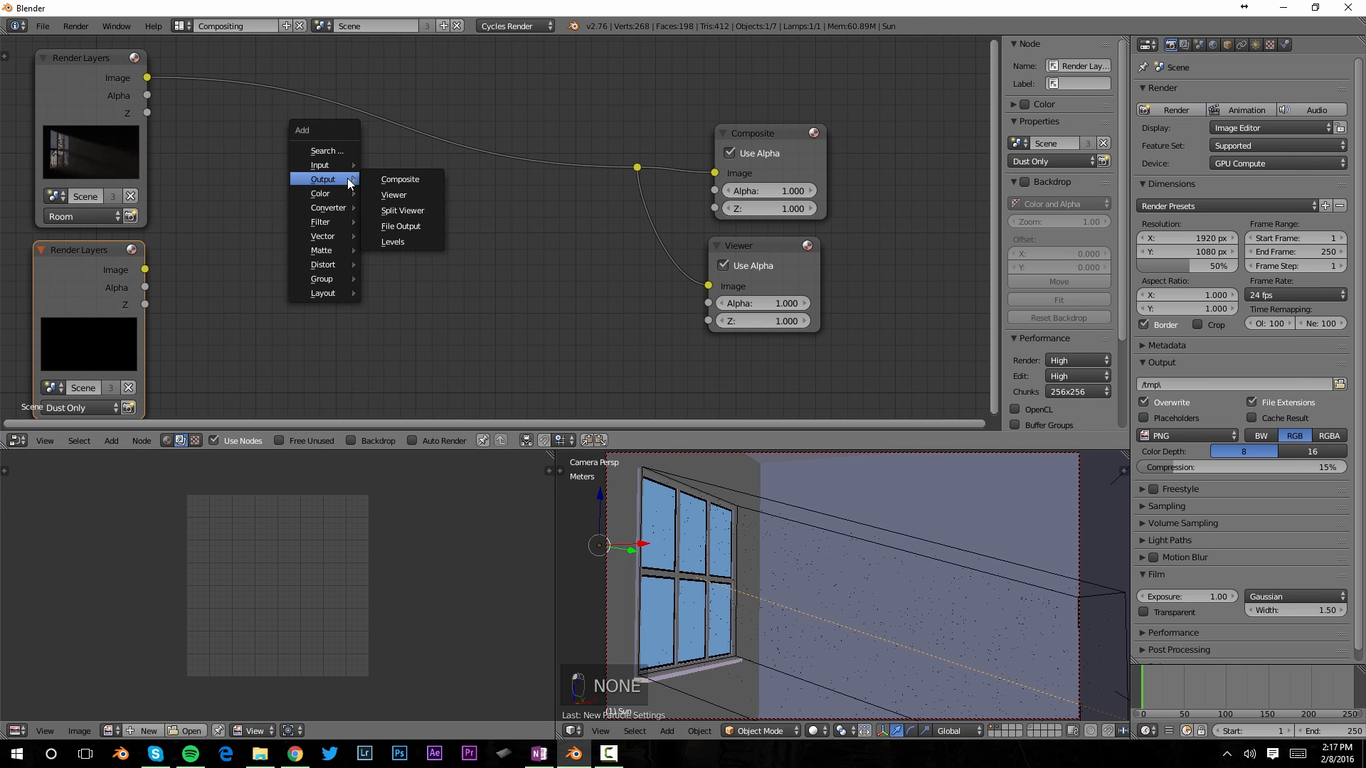
{"action": "mouse_move", "coordinate": [334, 194]}
{"action": "left_click", "coordinate": [390, 194]}
{"action": "left_click", "coordinate": [442, 139]}
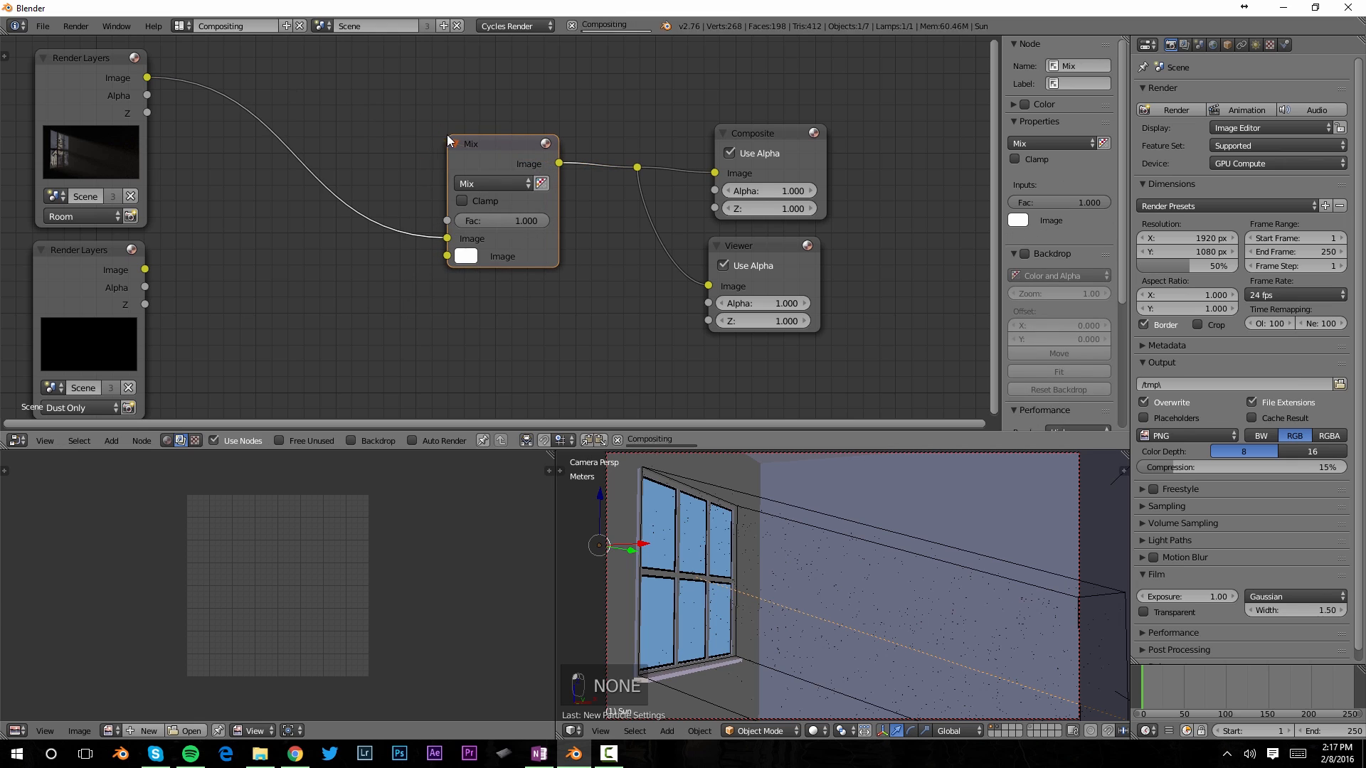
{"action": "left_click_drag", "start_coordinate": [146, 270], "coordinate": [447, 256]}
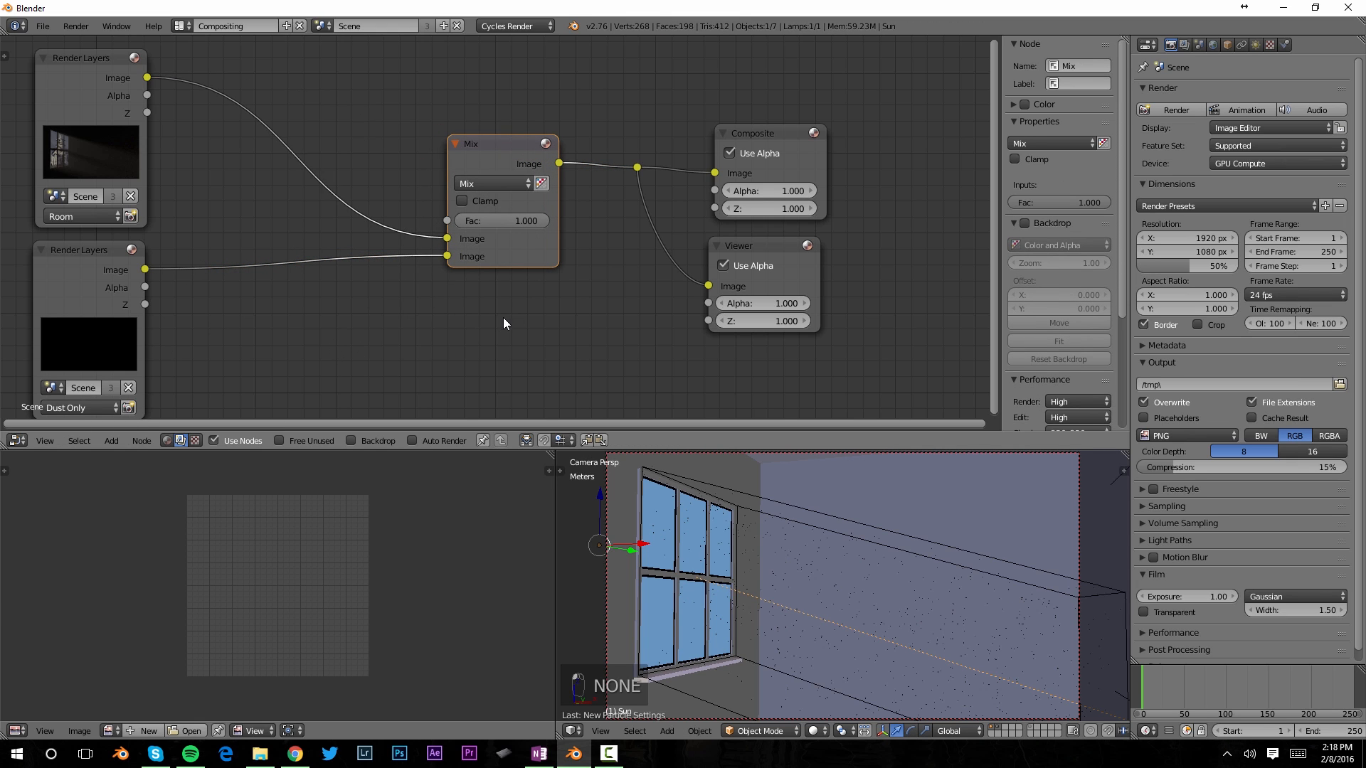
Set the Mix node's blend mode to Add and show the composite as the node editor's backdrop.
{"action": "left_click", "coordinate": [481, 185]}
{"action": "left_click", "coordinate": [484, 225]}
{"action": "left_click", "coordinate": [351, 440]}
{"action": "middle_click_drag", "start_coordinate": [499, 303], "coordinate": [439, 210]}
{"action": "middle_click_drag", "start_coordinate": [412, 276], "coordinate": [529, 320]}
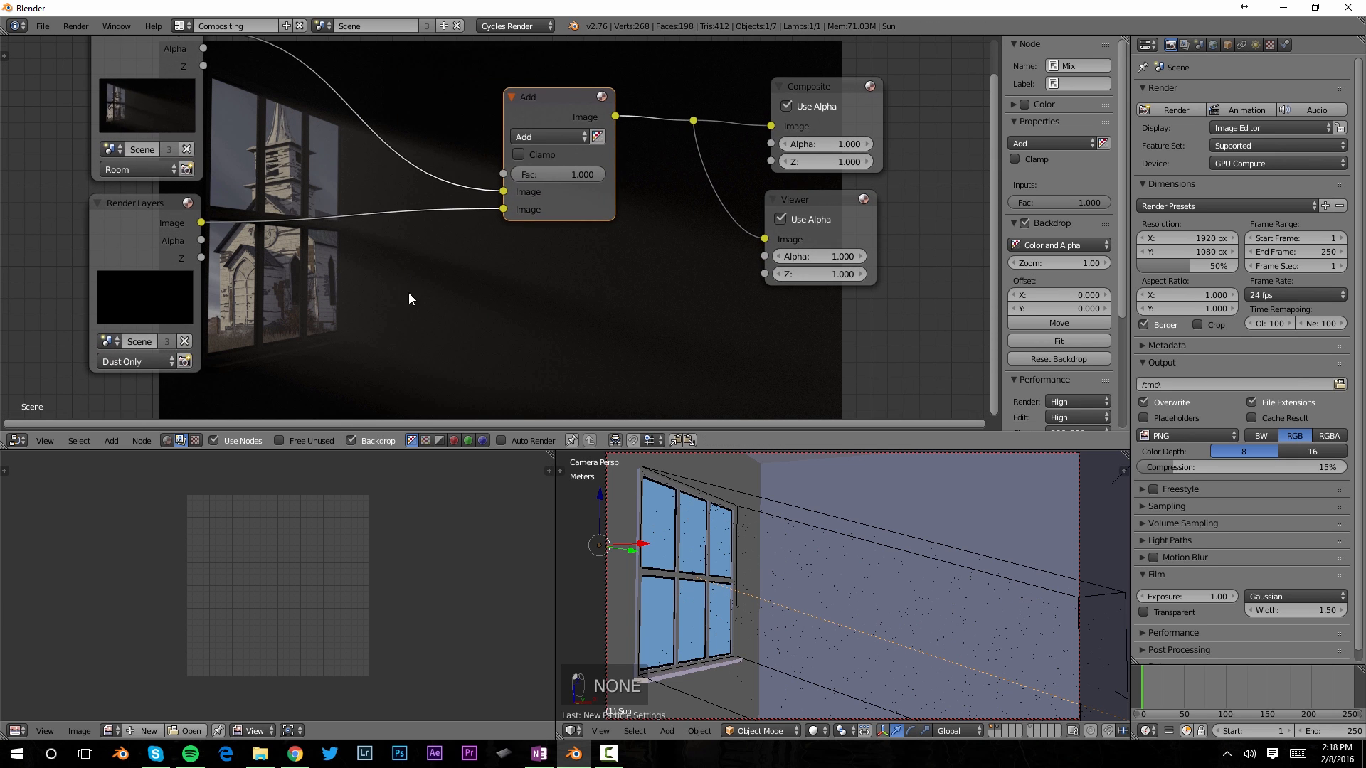
Open the Sun lamp settings and re-render only the Dust Only layer from its Render Layers node.
{"action": "left_click", "coordinate": [1254, 44]}
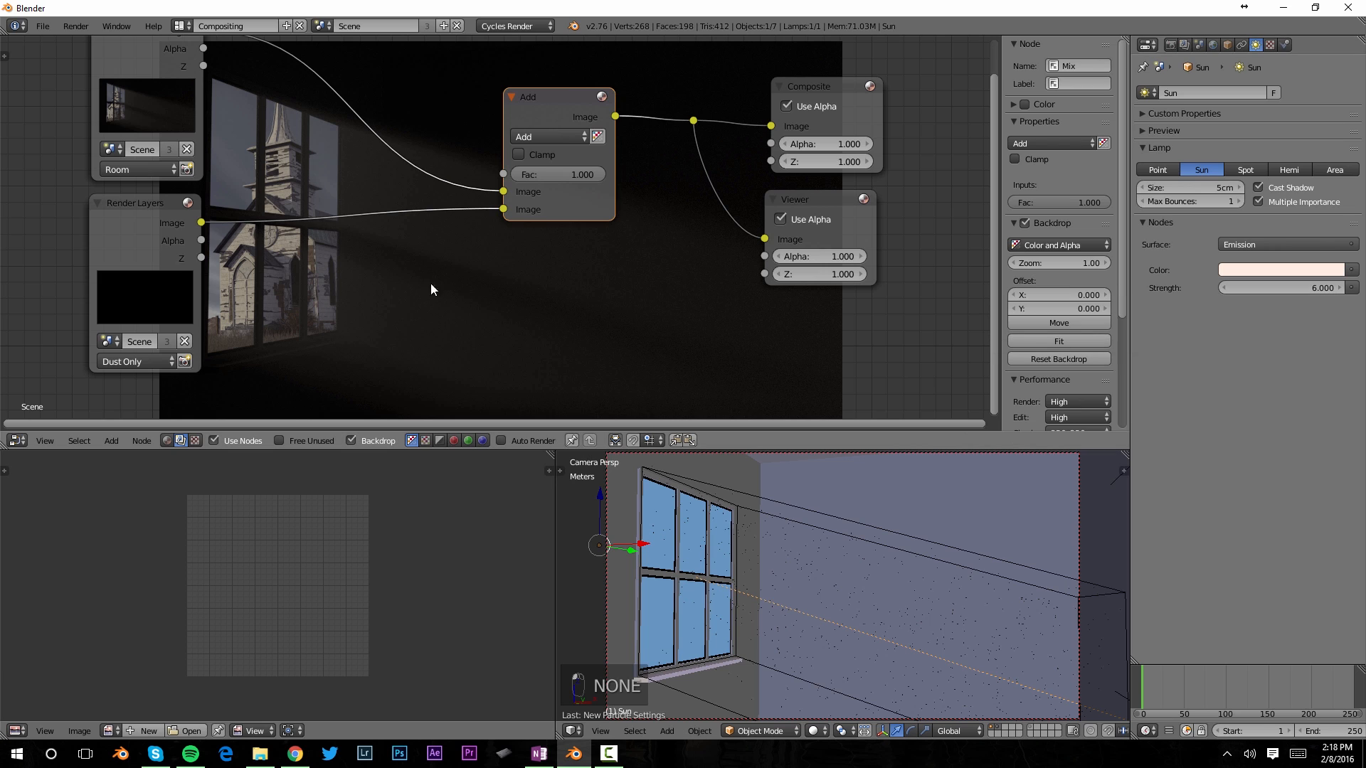
{"action": "scroll", "coordinate": [233, 318], "scroll_direction": "up", "scroll_amount": 1}
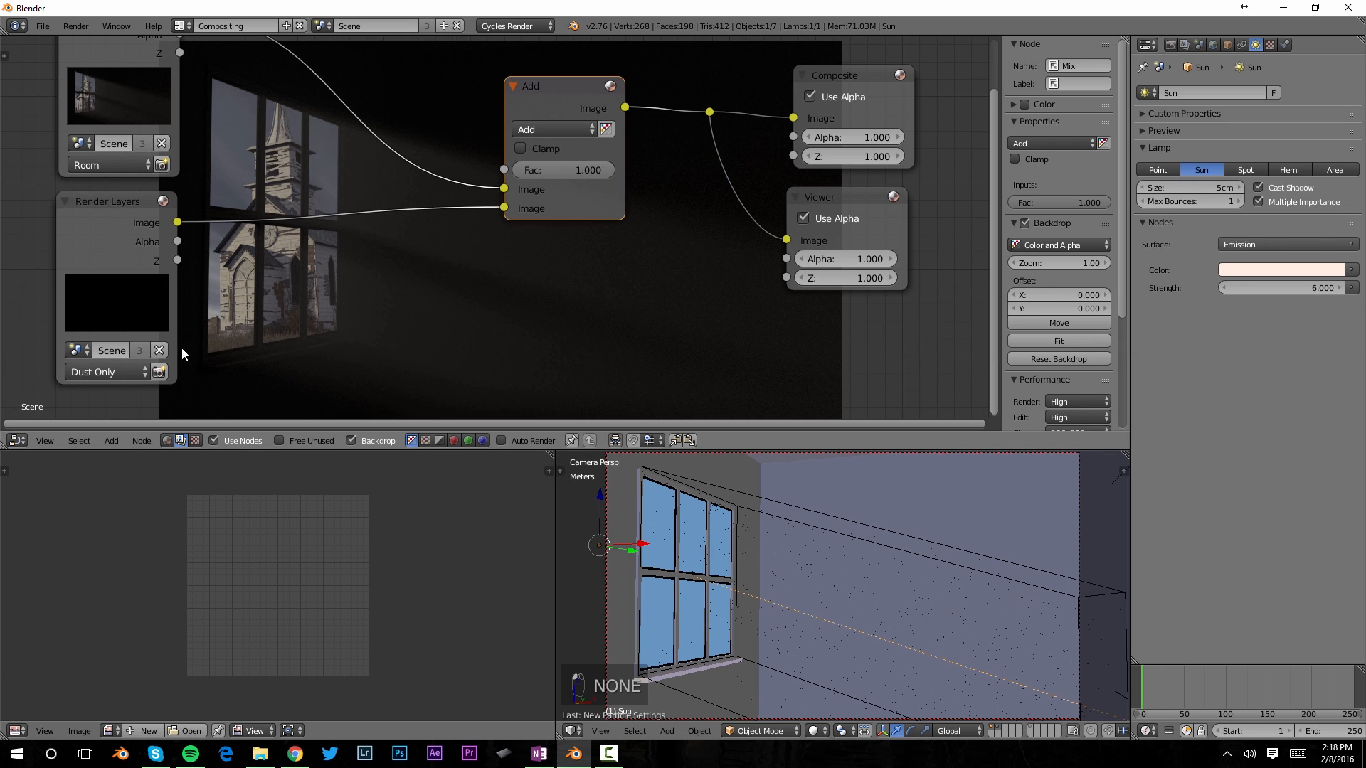
{"action": "left_click", "coordinate": [158, 372]}
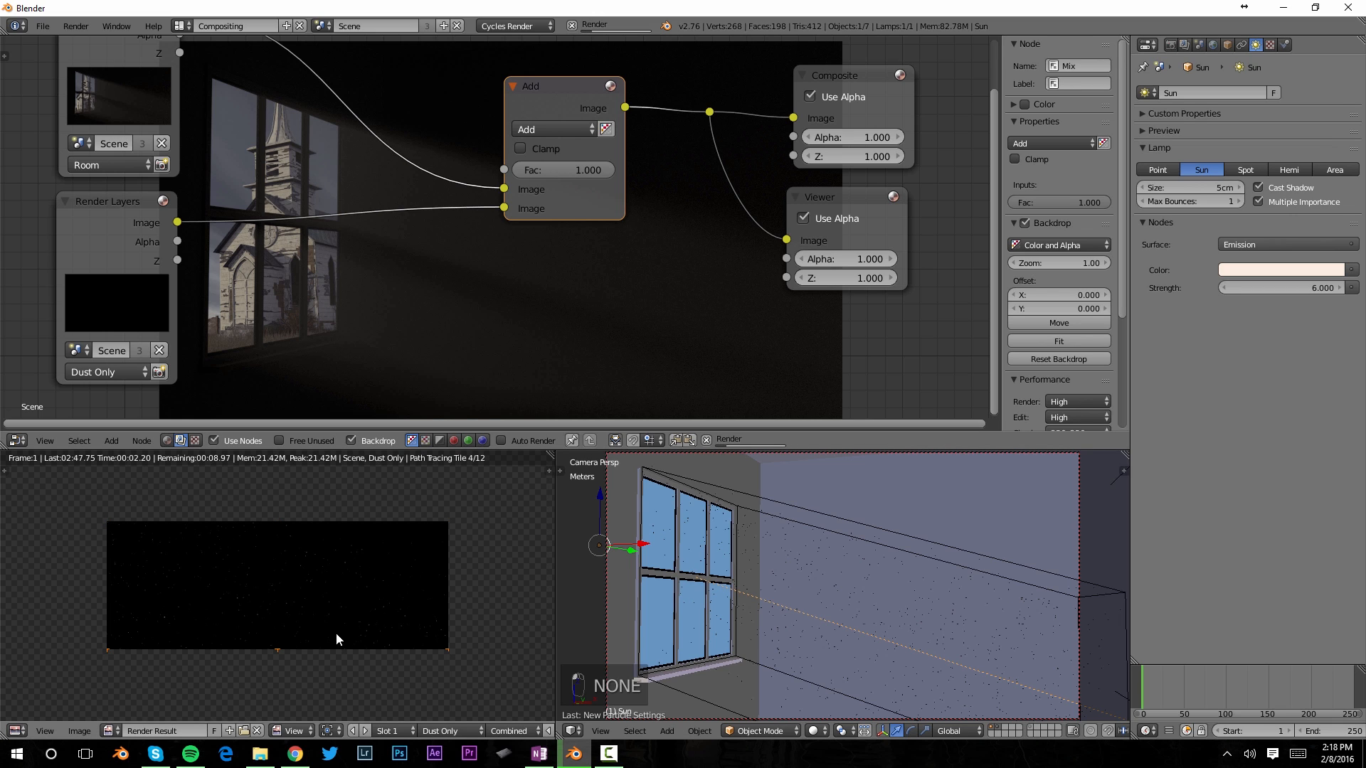
{"action": "scroll", "coordinate": [326, 594], "scroll_direction": "up", "scroll_amount": 2}
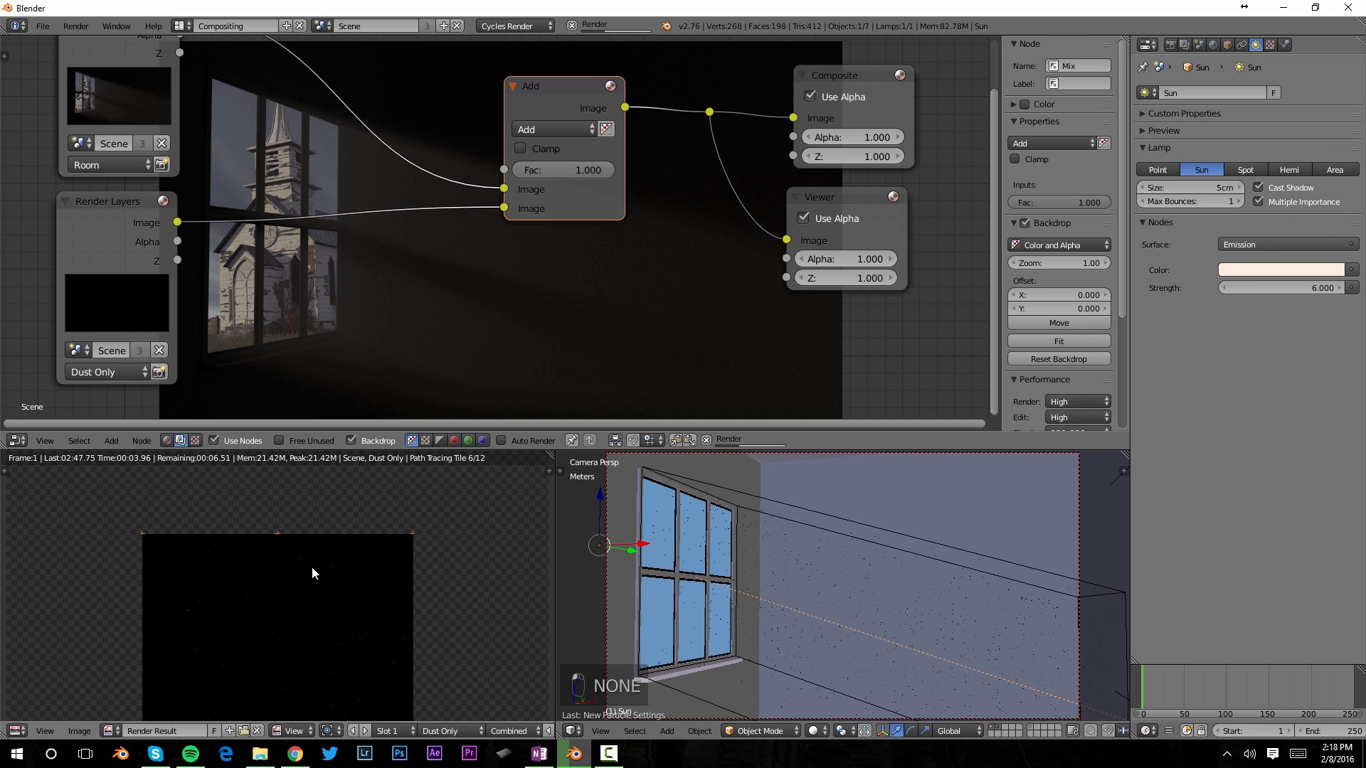
{"action": "scroll", "coordinate": [325, 594], "scroll_direction": "down", "scroll_amount": 1}
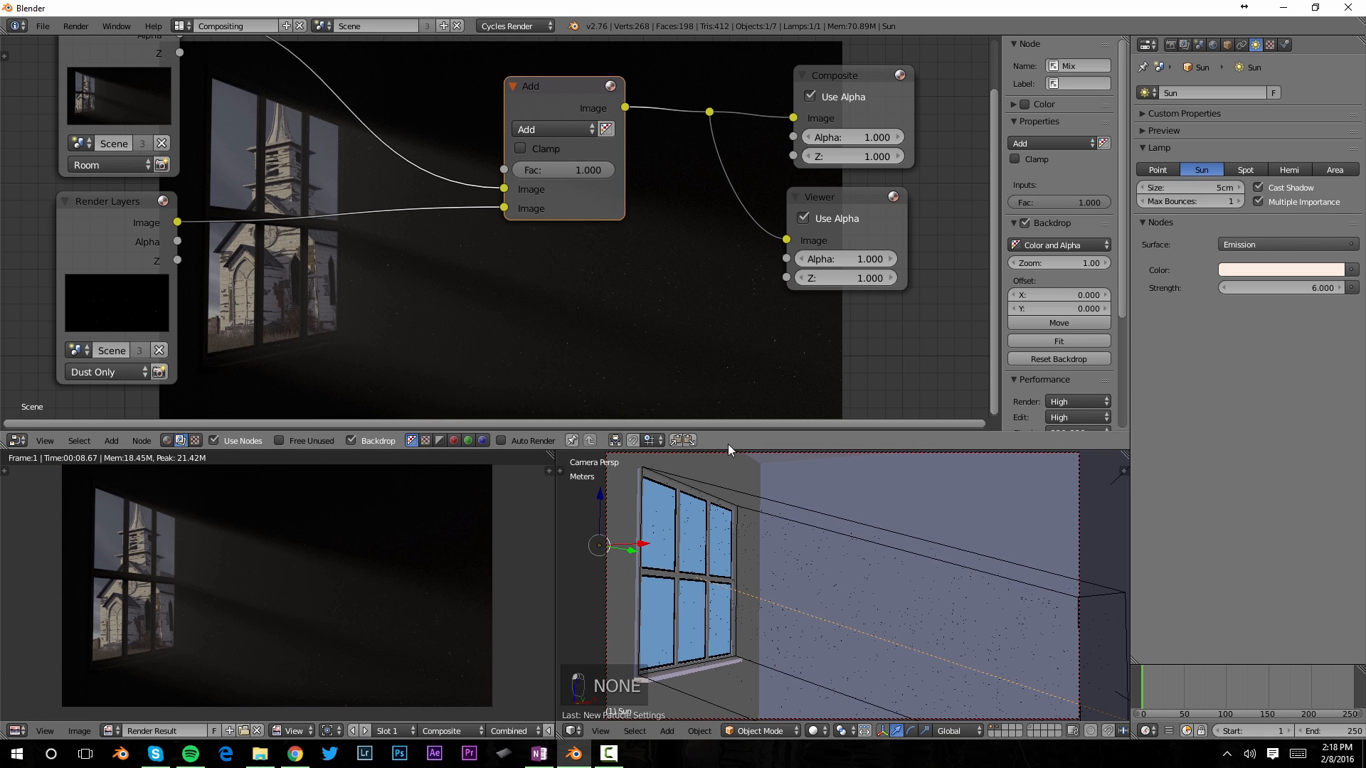
Enlarge the node editor with the backdrop fitted to it, and lower the Add node's factor to about 0.355.
{"action": "left_click_drag", "start_coordinate": [736, 450], "coordinate": [718, 638]}
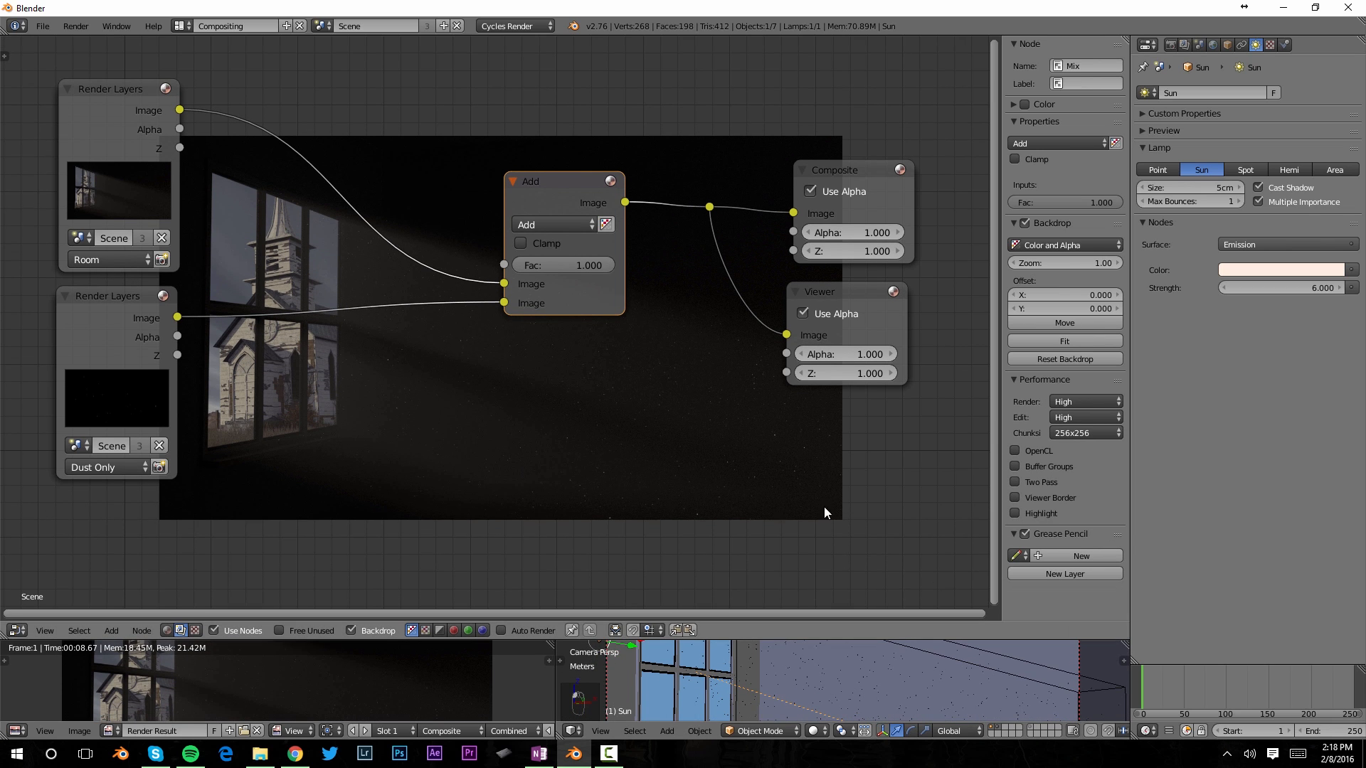
{"action": "left_click", "coordinate": [1062, 340]}
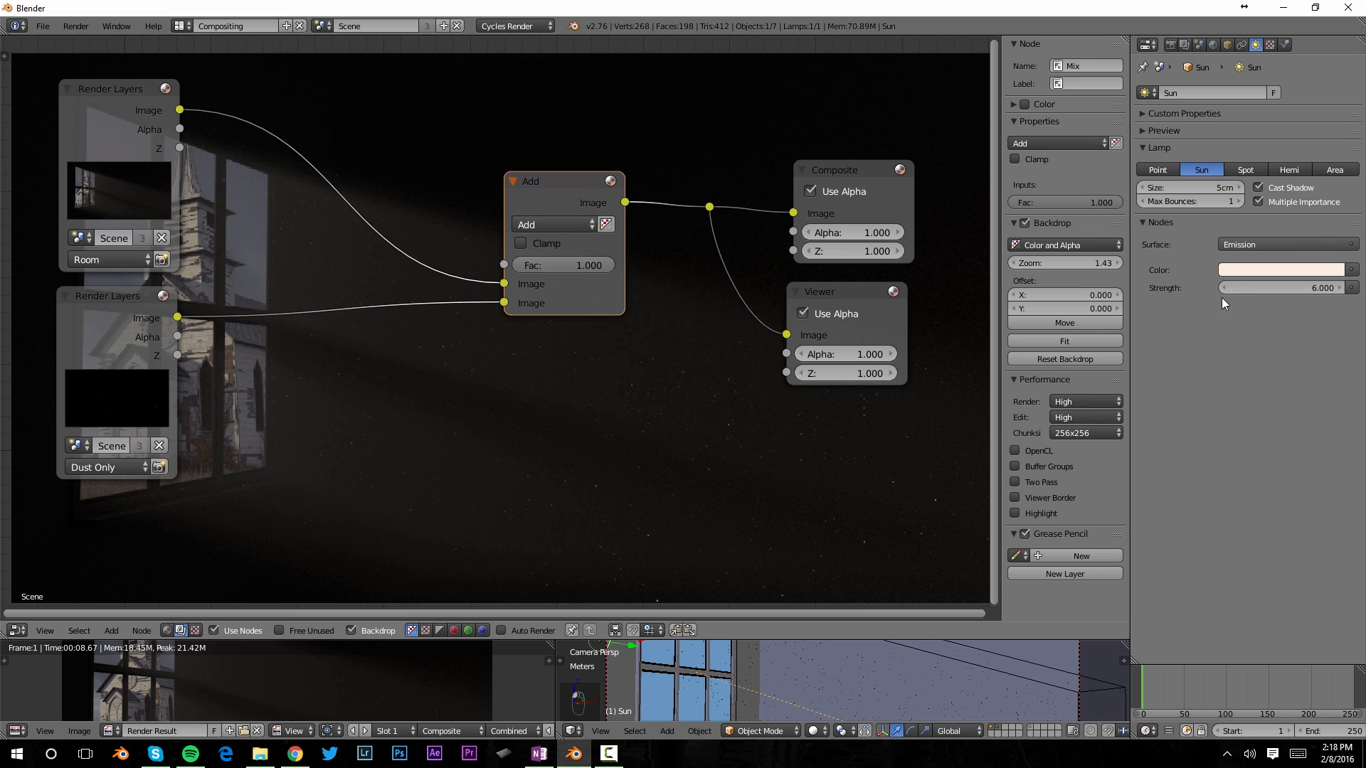
{"action": "left_click_drag", "start_coordinate": [574, 270], "coordinate": [509, 270]}
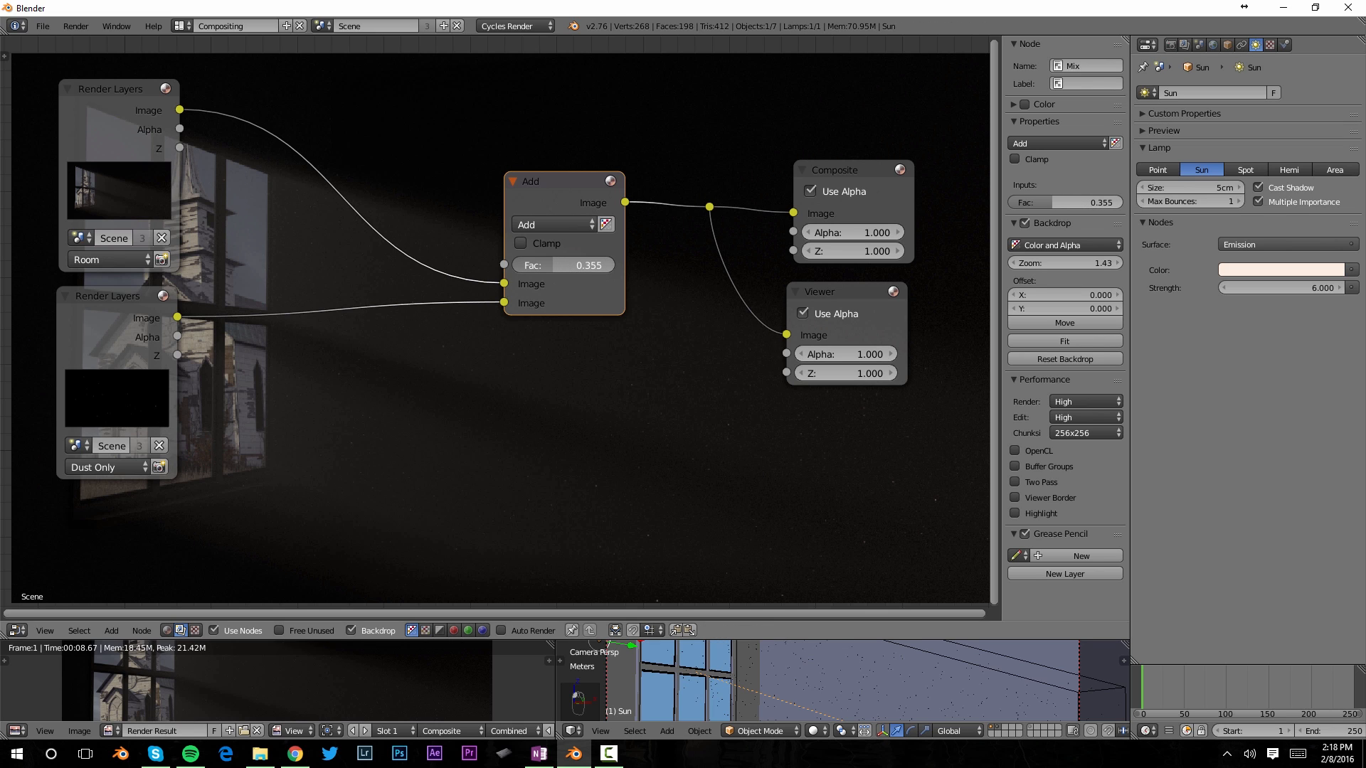
Raise the Add node's factor to 1.000 and move the node slightly closer to the output nodes.
{"action": "left_click_drag", "start_coordinate": [509, 271], "coordinate": [614, 269]}
{"action": "middle_click_drag", "start_coordinate": [561, 425], "coordinate": [557, 351]}
{"action": "scroll", "coordinate": [556, 366], "scroll_direction": "up", "scroll_amount": 1}
{"action": "middle_click_drag", "start_coordinate": [658, 354], "coordinate": [669, 346]}
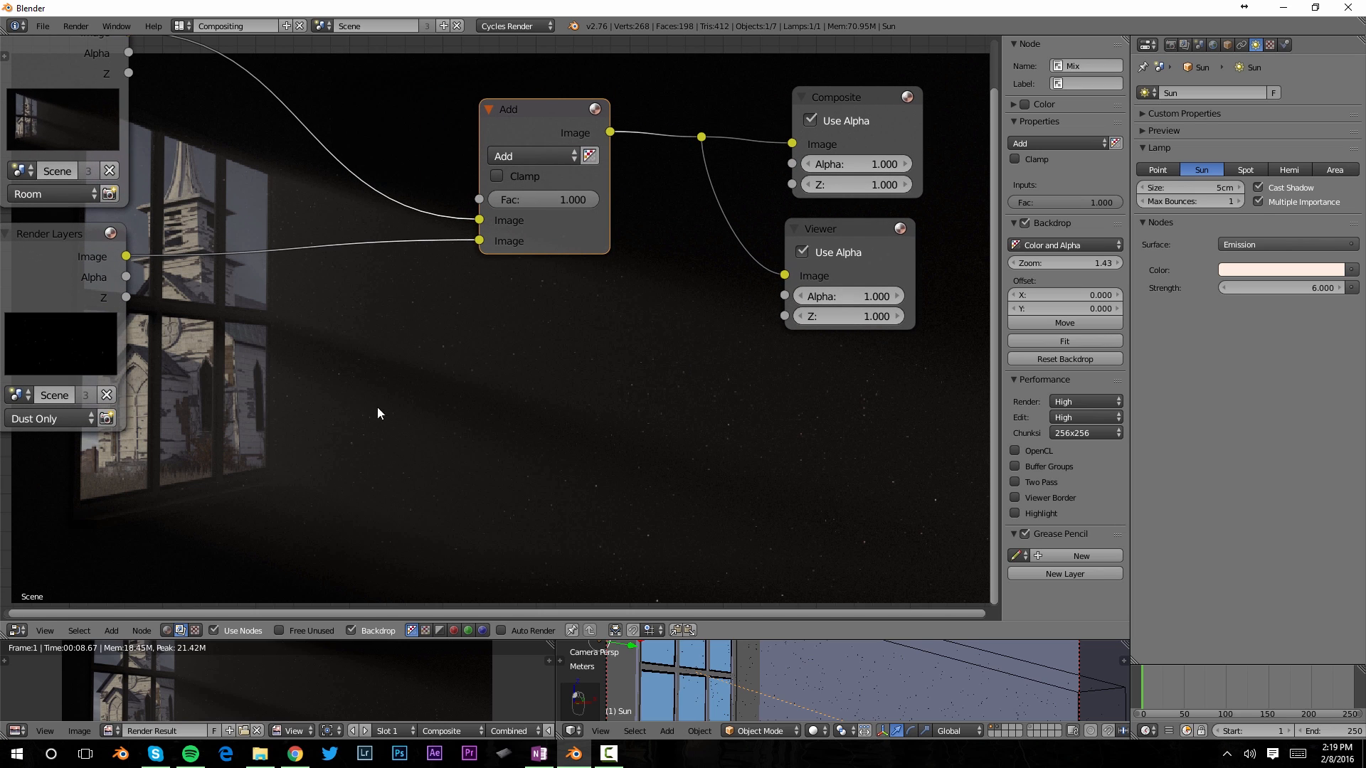
{"action": "mouse_move", "coordinate": [424, 337]}
{"action": "middle_mouse_down"}
{"action": "mouse_move", "coordinate": [430, 320]}
{"action": "mouse_move", "coordinate": [416, 330]}
{"action": "middle_mouse_up"}
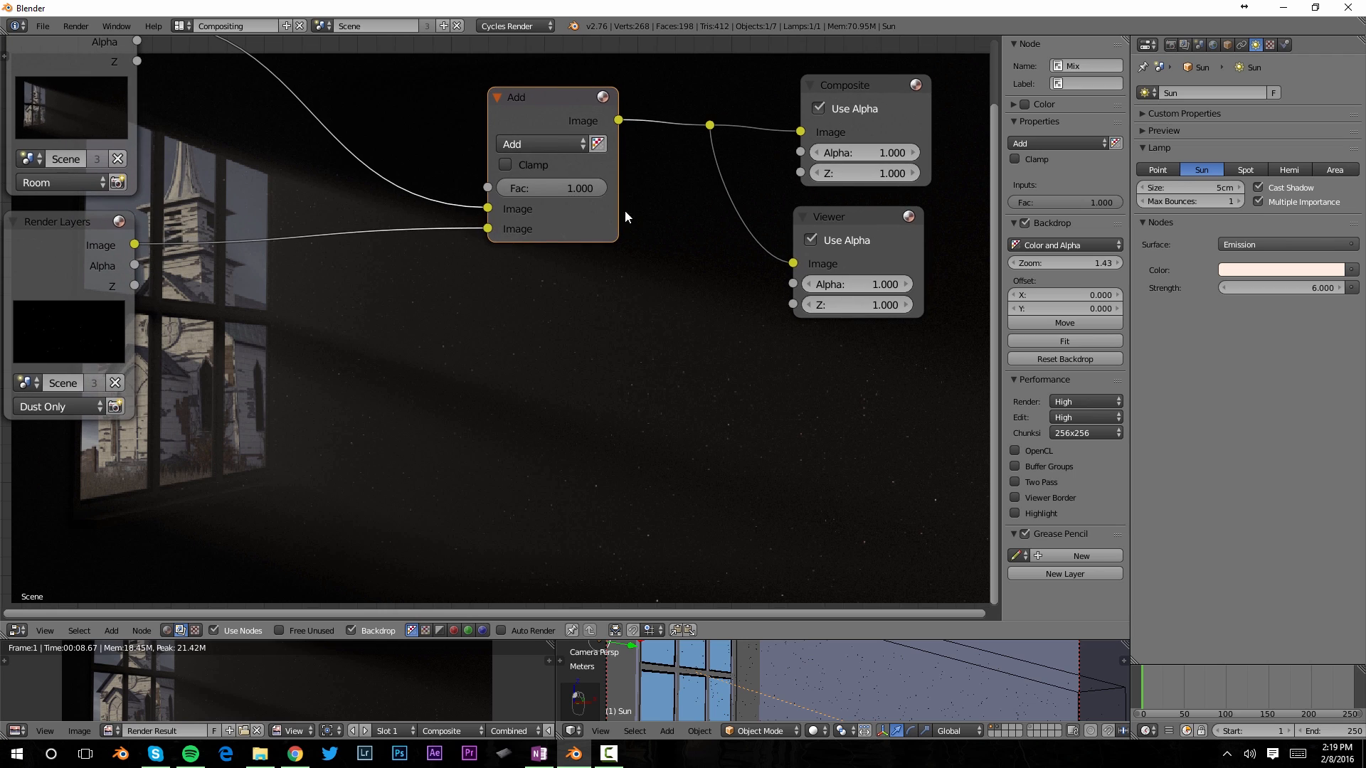
{"action": "left_click_drag", "start_coordinate": [553, 101], "coordinate": [587, 130]}
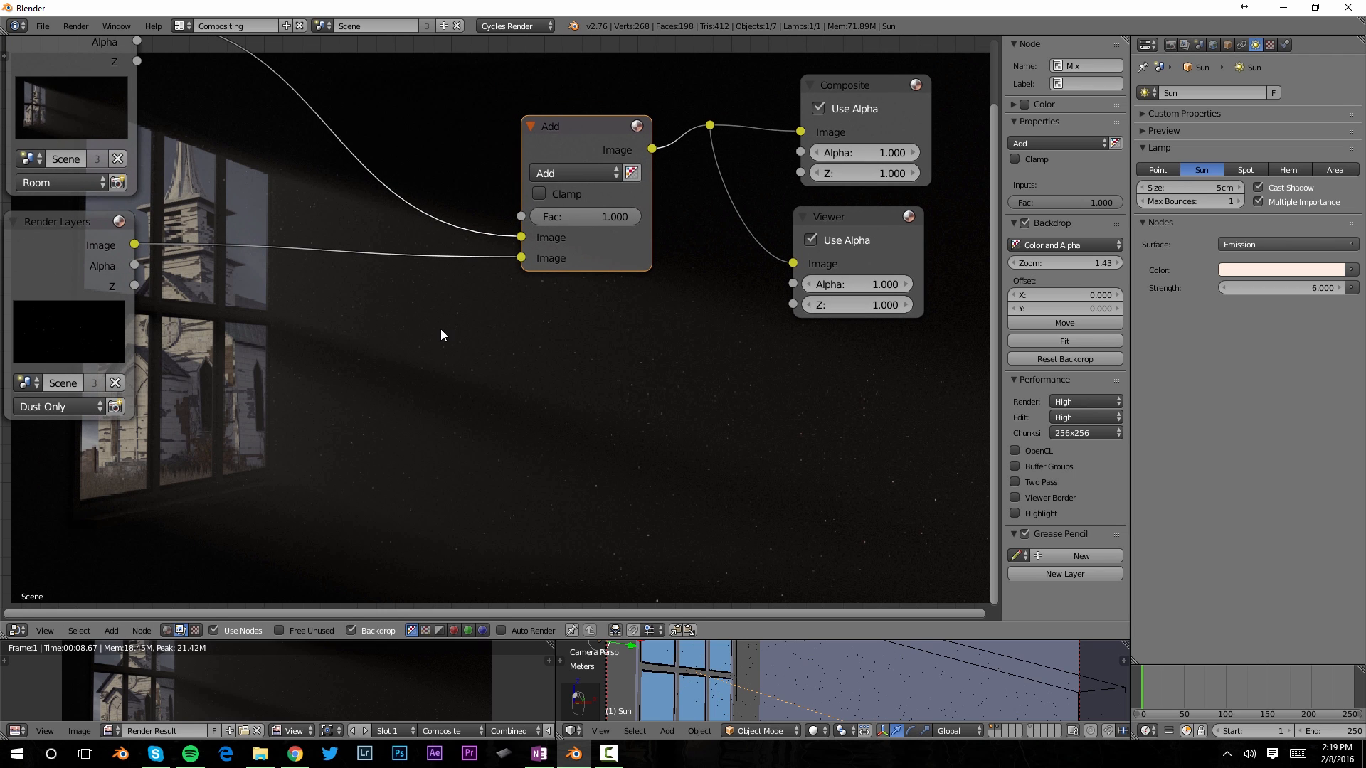
Insert a Defocus node into the link between the Dust Only image and the Add node.
{"action": "middle_click_drag", "start_coordinate": [307, 349], "coordinate": [306, 315]}
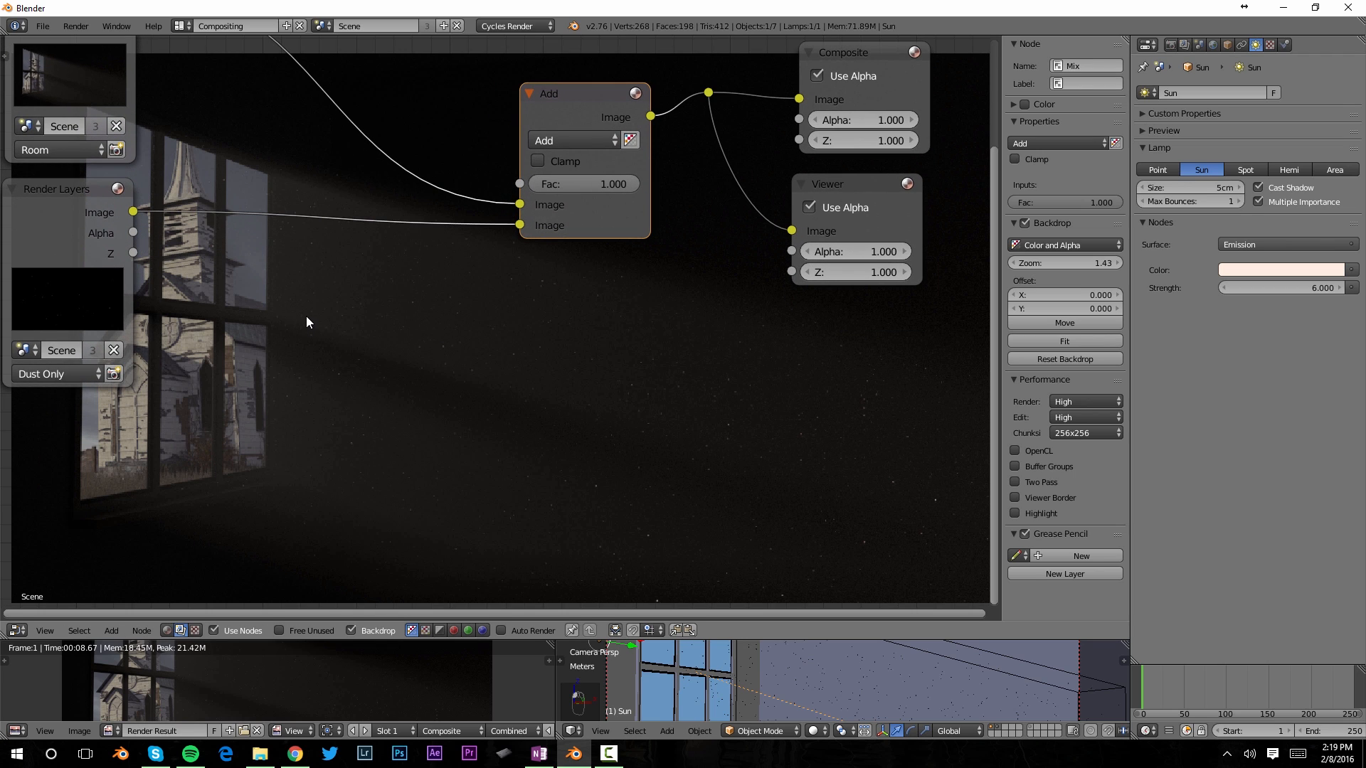
{"action": "key", "text": "shift+a"}
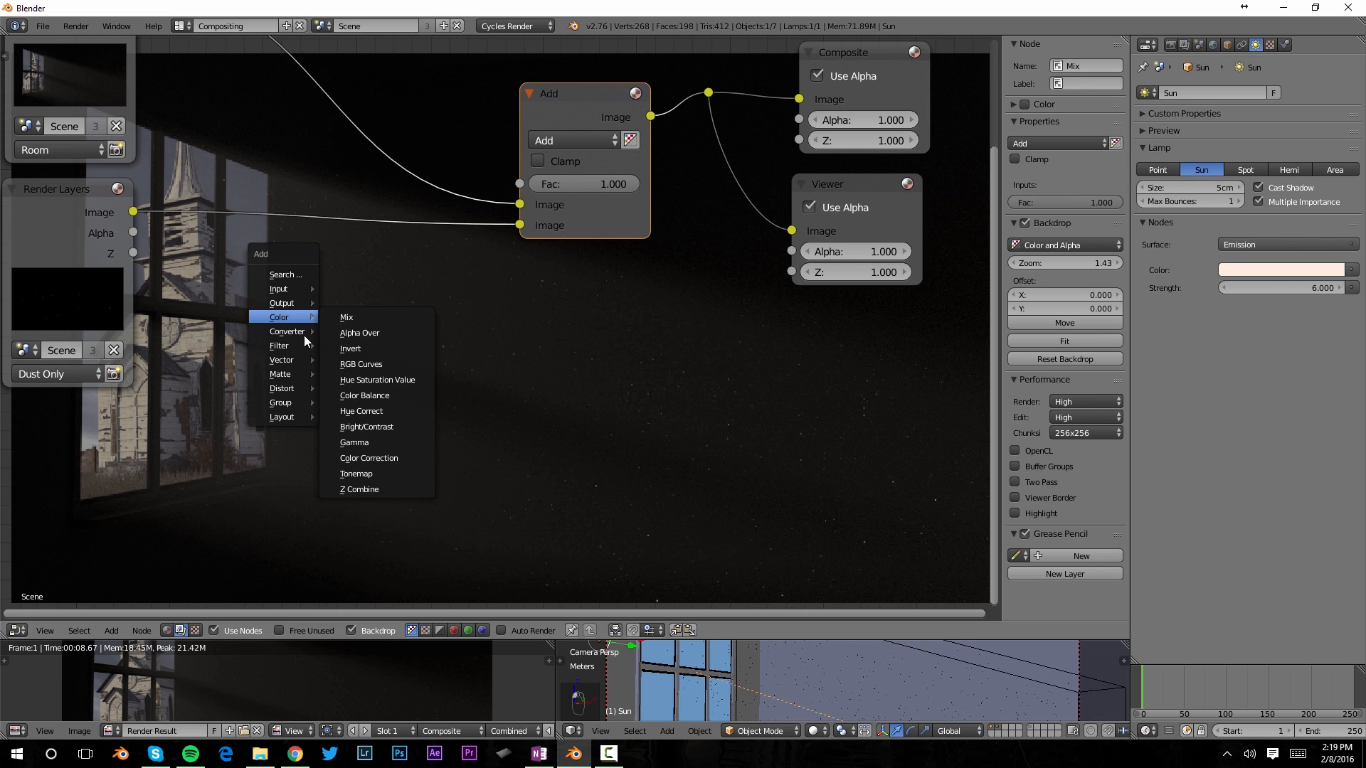
{"action": "mouse_move", "coordinate": [294, 348]}
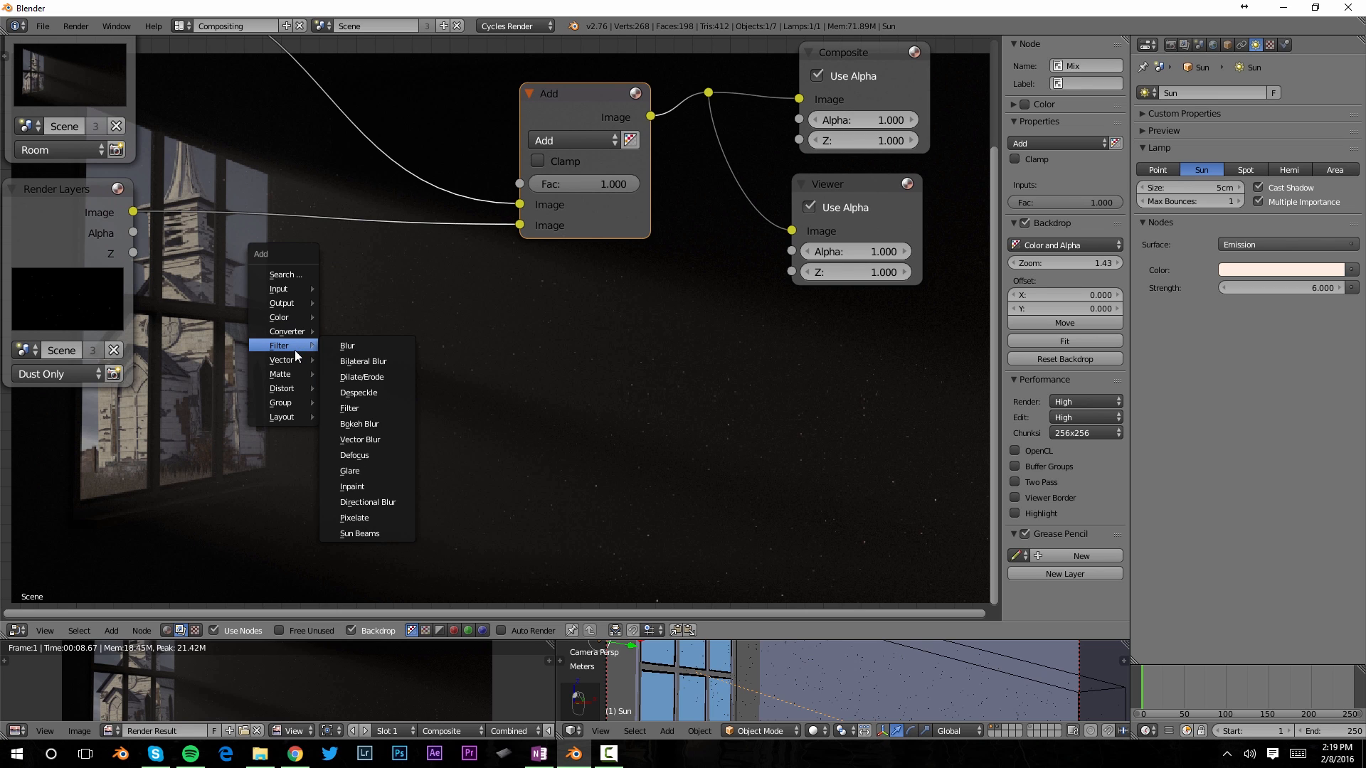
{"action": "left_click", "coordinate": [365, 456]}
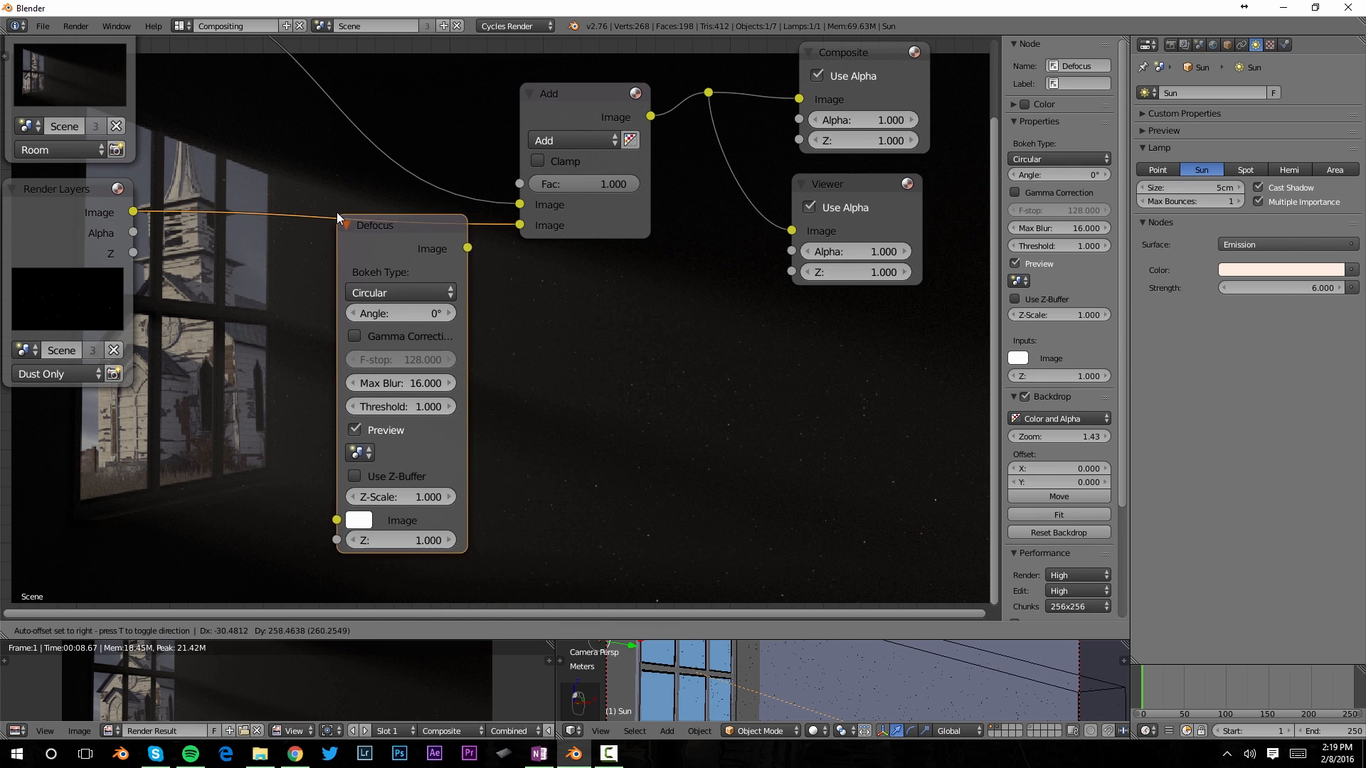
{"action": "left_click", "coordinate": [336, 212]}
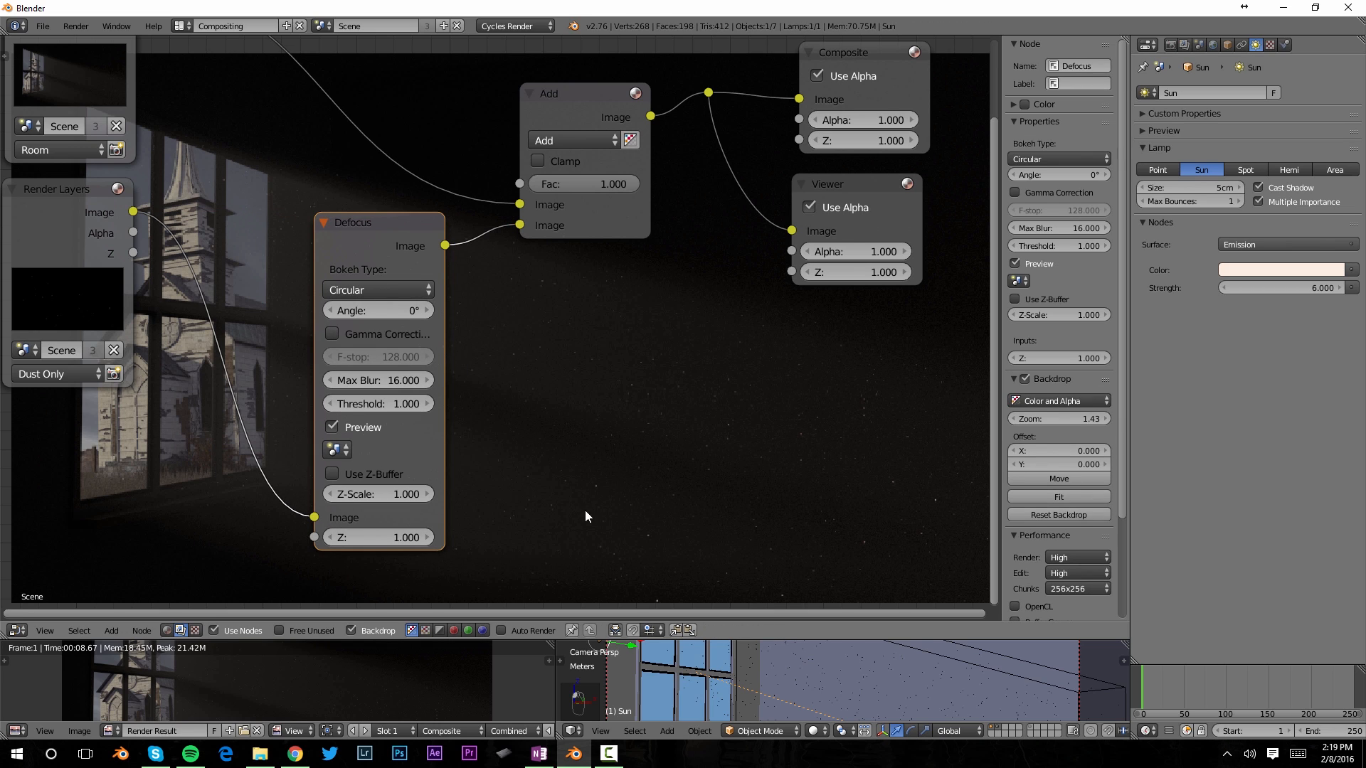
Connect the Z output of the Dust Only Render Layers node to the Defocus node's Z input.
{"action": "middle_click_drag", "start_coordinate": [633, 478], "coordinate": [612, 455]}
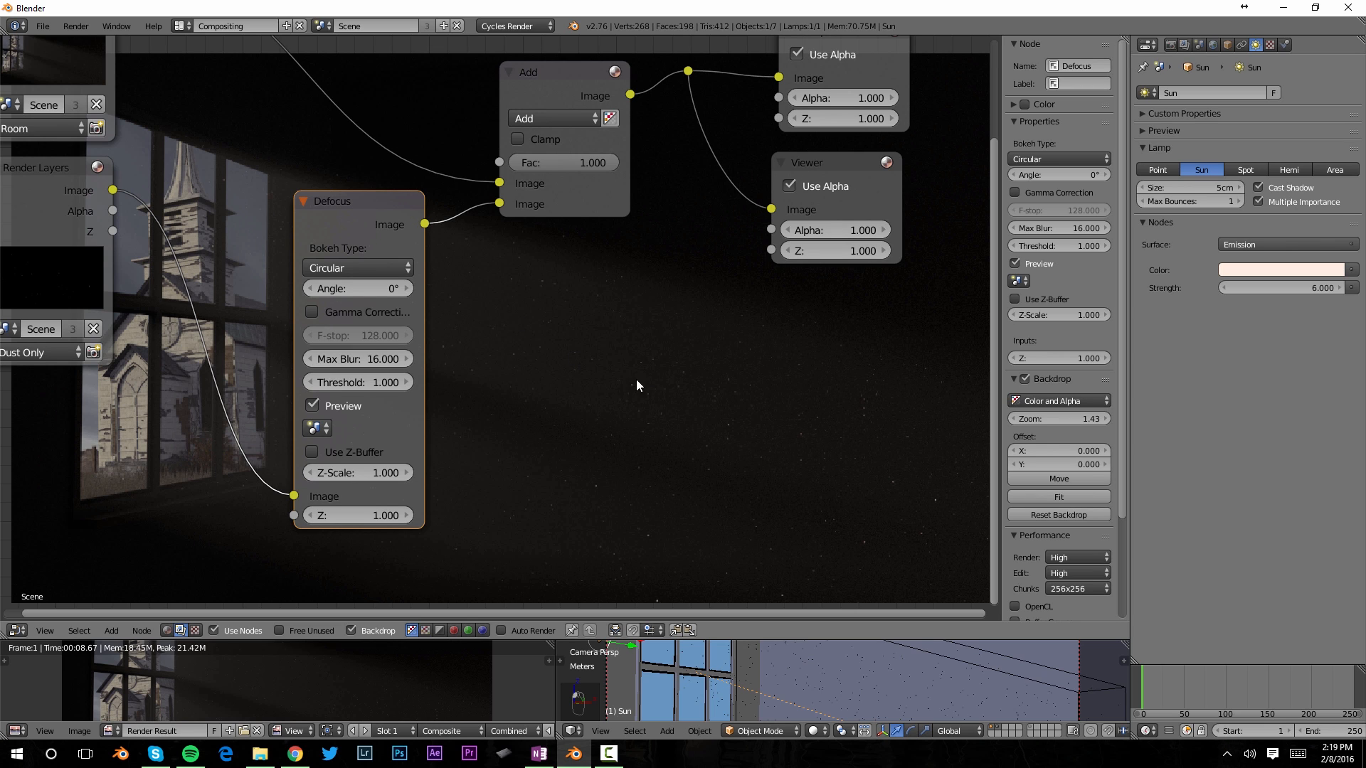
{"action": "middle_click_drag", "start_coordinate": [543, 415], "coordinate": [641, 443]}
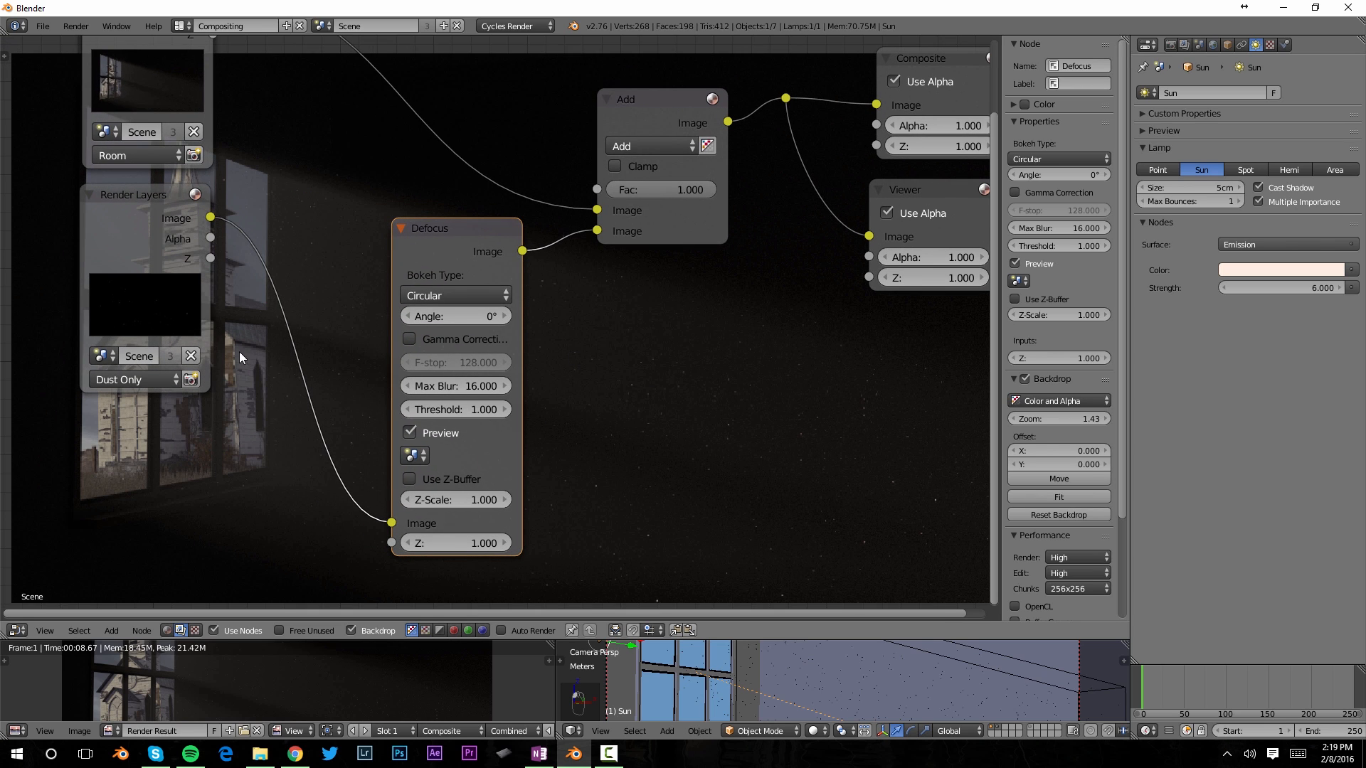
{"action": "middle_click_drag", "start_coordinate": [230, 347], "coordinate": [132, 327]}
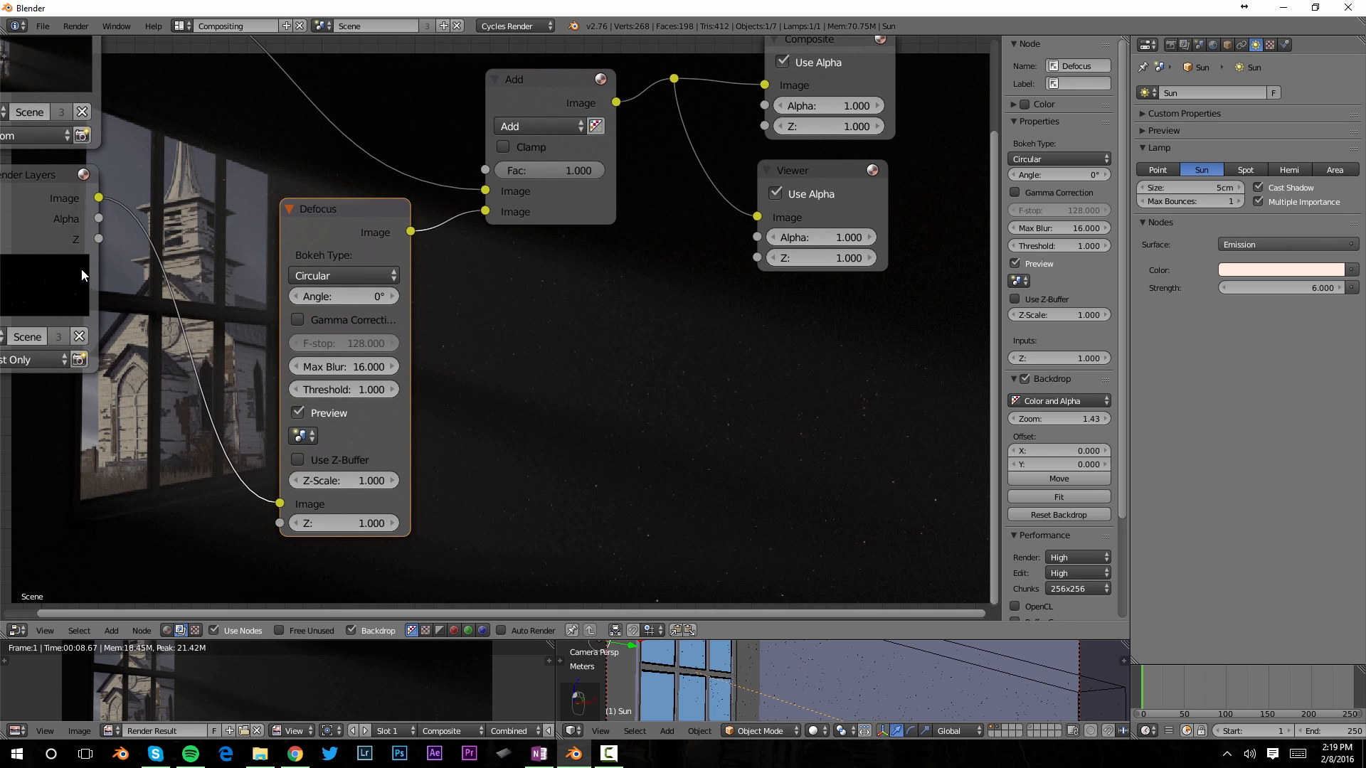
{"action": "left_click_drag", "start_coordinate": [98, 239], "coordinate": [277, 527]}
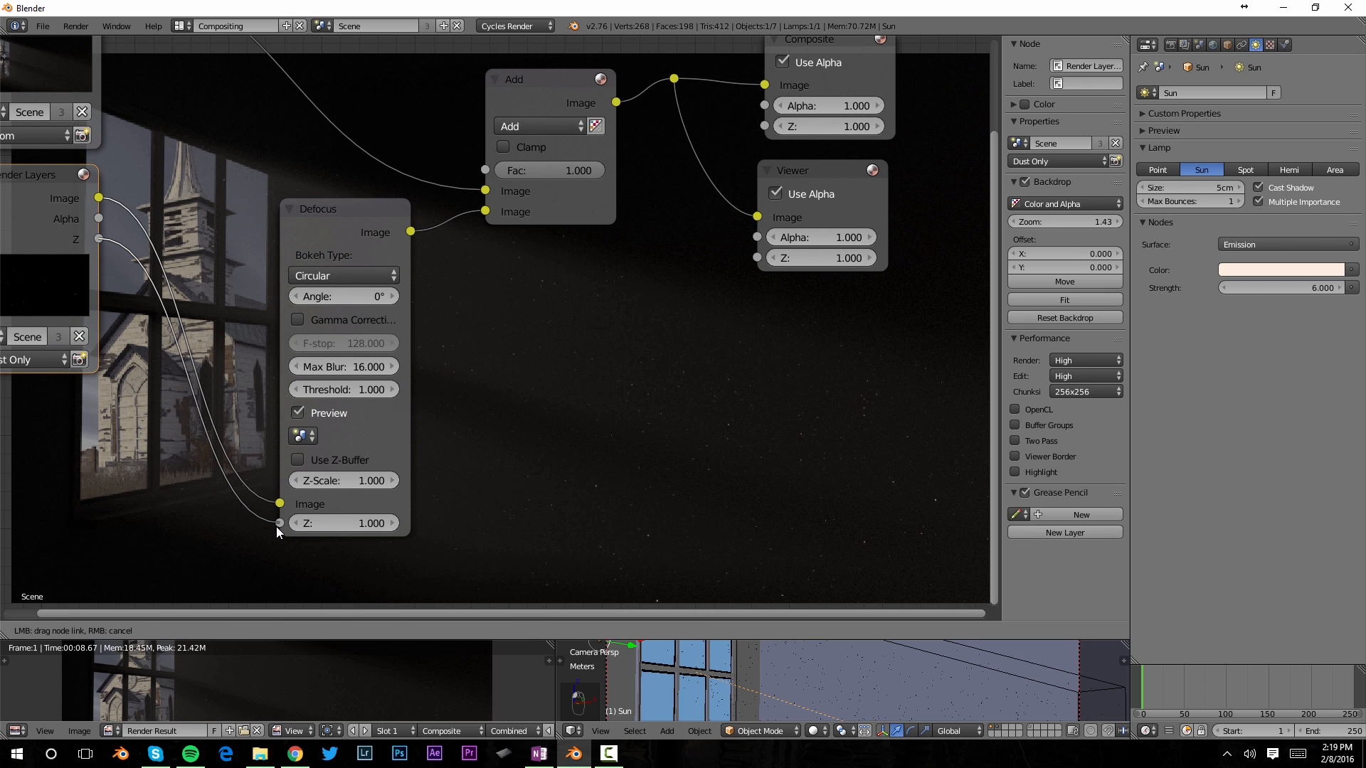
{"action": "left_click_drag", "start_coordinate": [276, 527], "coordinate": [276, 527]}
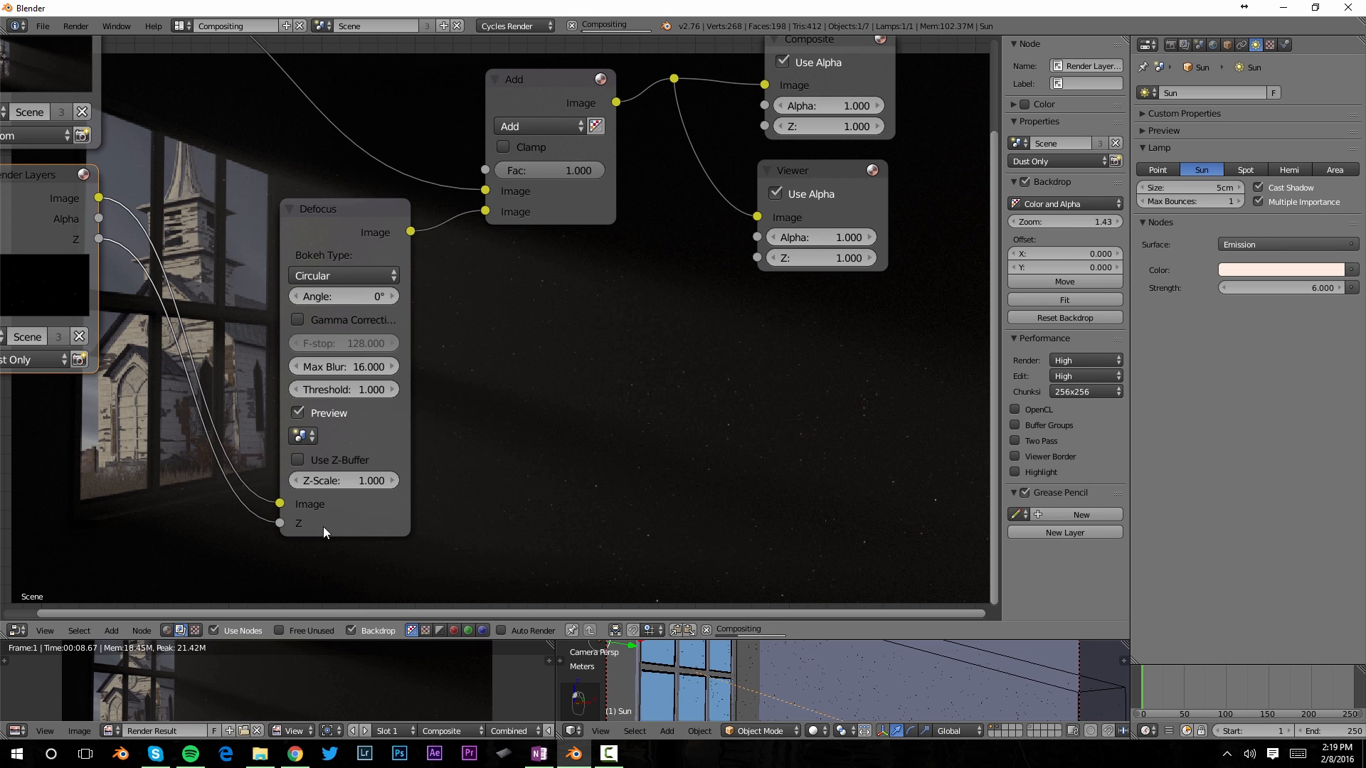
Try a Max Blur of 0 on the Defocus node, and set it to 20 instead.
{"action": "middle_click_drag", "start_coordinate": [668, 461], "coordinate": [494, 397]}
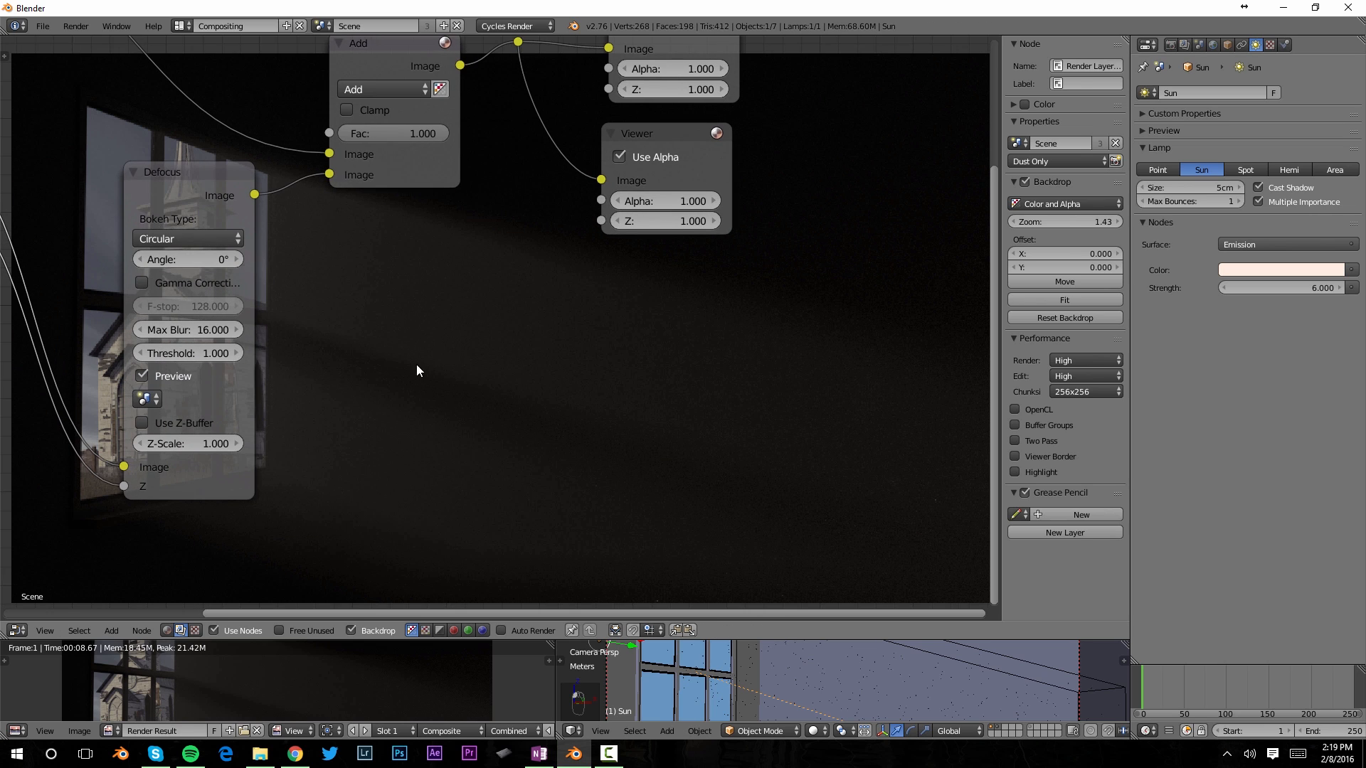
{"action": "middle_click_drag", "start_coordinate": [417, 365], "coordinate": [436, 403]}
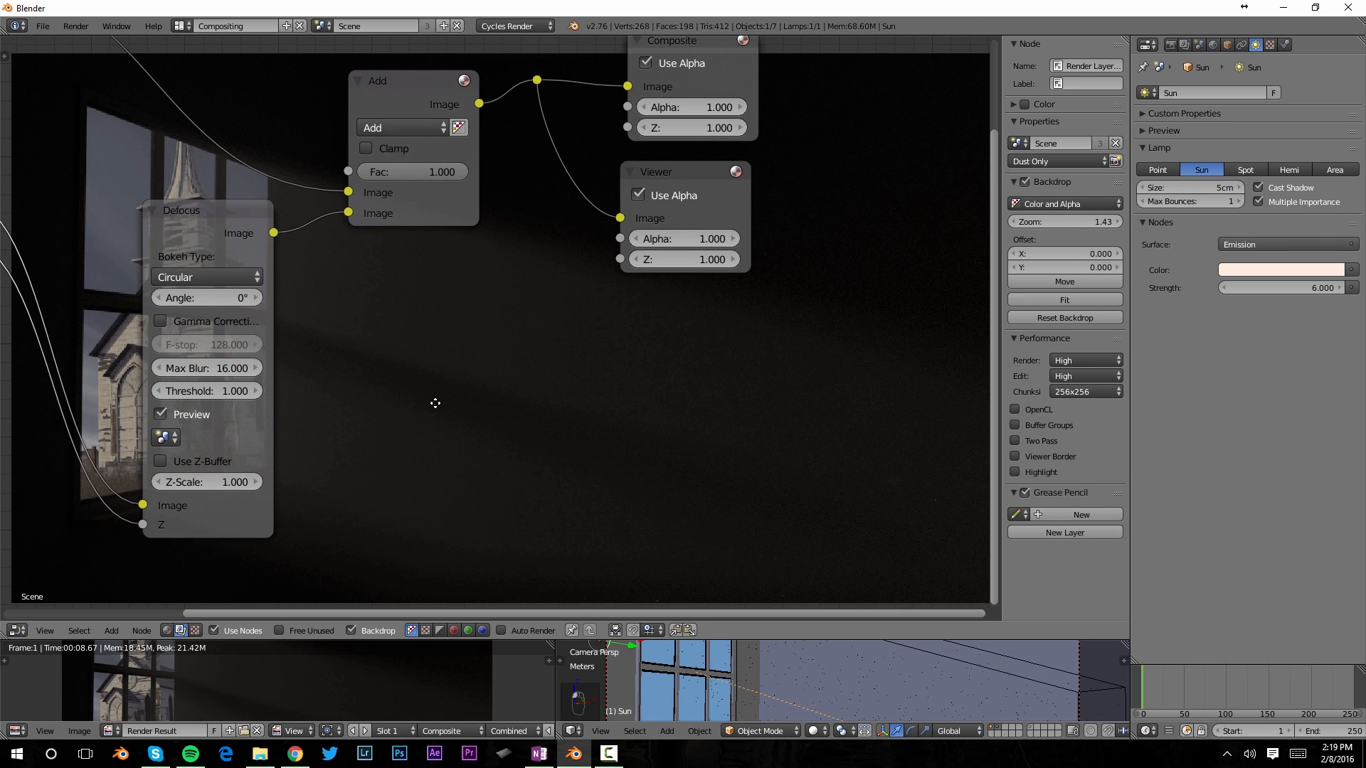
{"action": "left_click", "coordinate": [188, 368]}
{"action": "type", "text": "0"}
{"action": "key", "text": "Return"}
{"action": "left_click", "coordinate": [190, 368]}
{"action": "type", "text": "20"}
{"action": "key", "text": "Return"}
Set the Defocus node's Z-Scale to 0.
{"action": "left_click", "coordinate": [197, 483]}
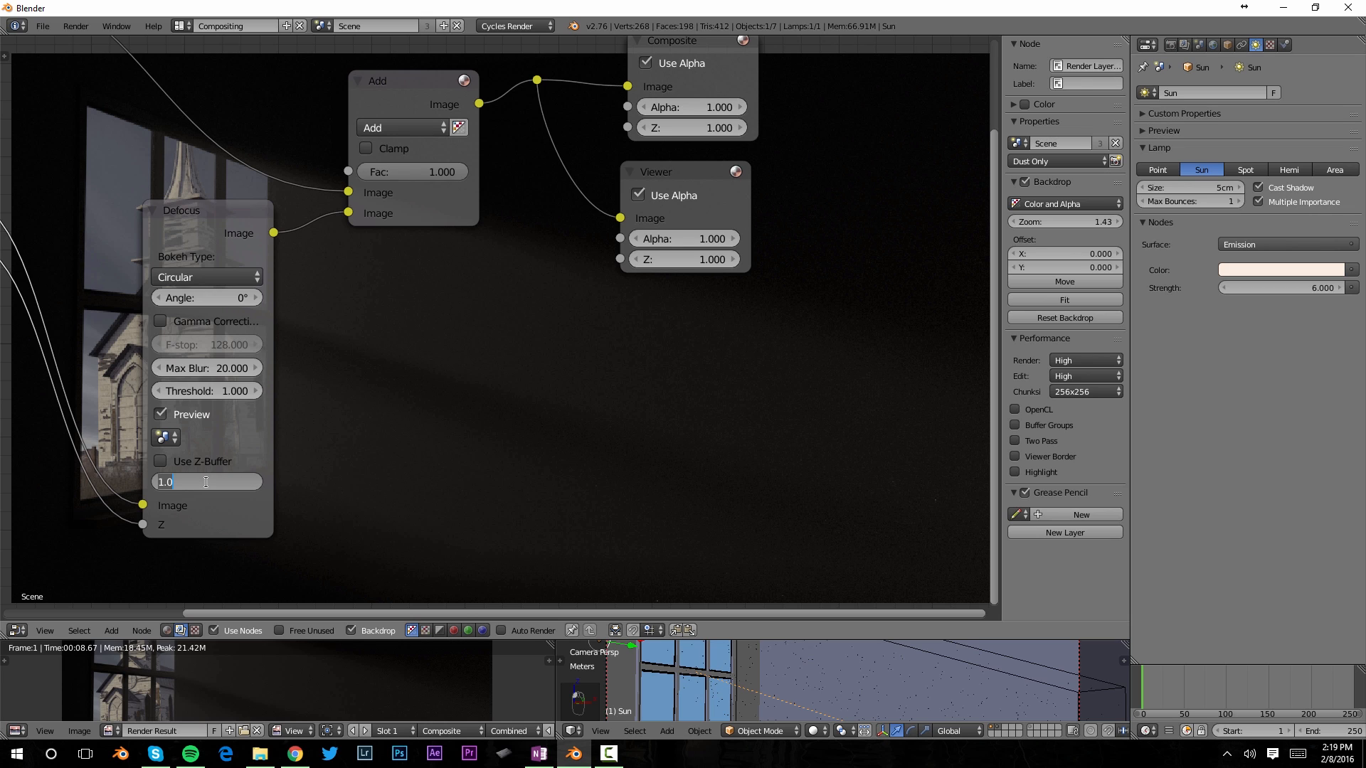
{"action": "type", "text": "0"}
{"action": "key", "text": "Return"}
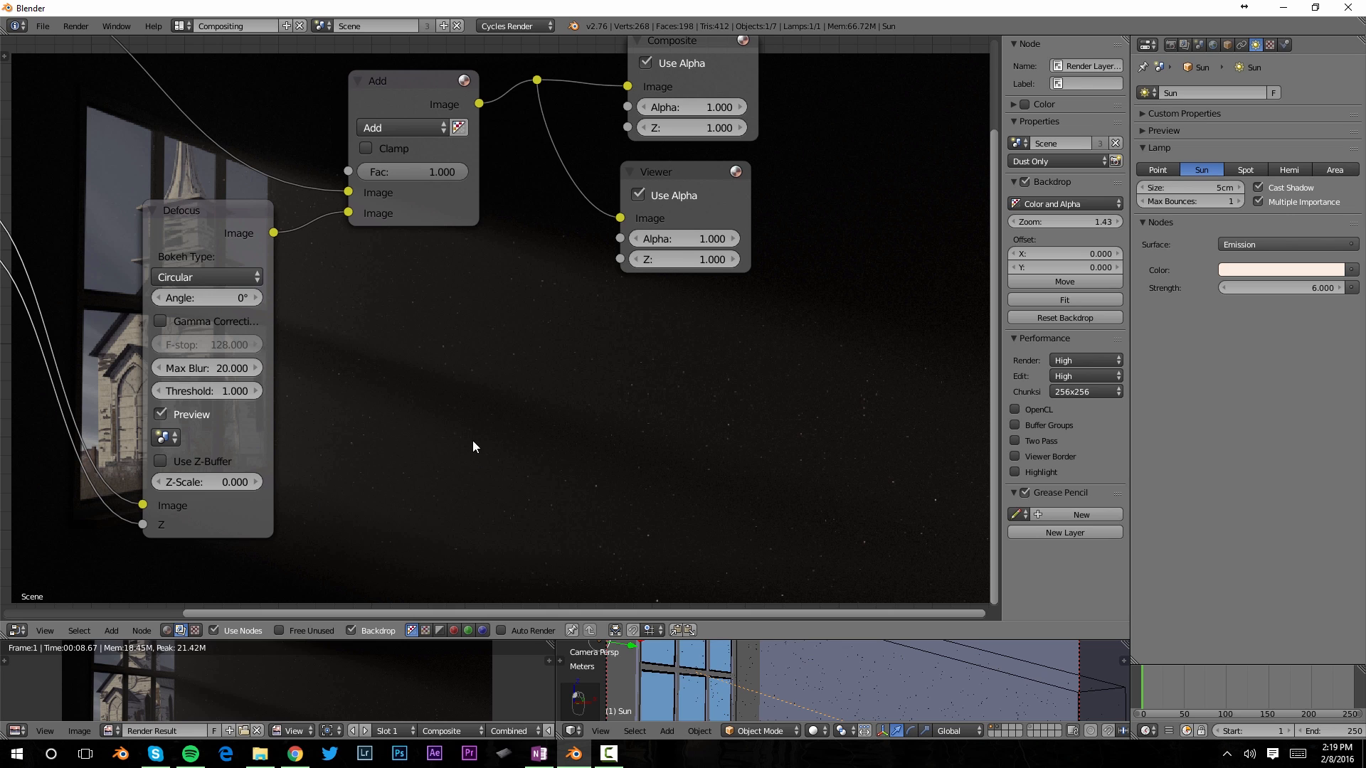
Enlarge the backdrop to a zoom of about 2.34 and raise the Defocus node's Z-Scale to 0.320.
{"action": "middle_click_drag", "start_coordinate": [505, 438], "coordinate": [467, 447]}
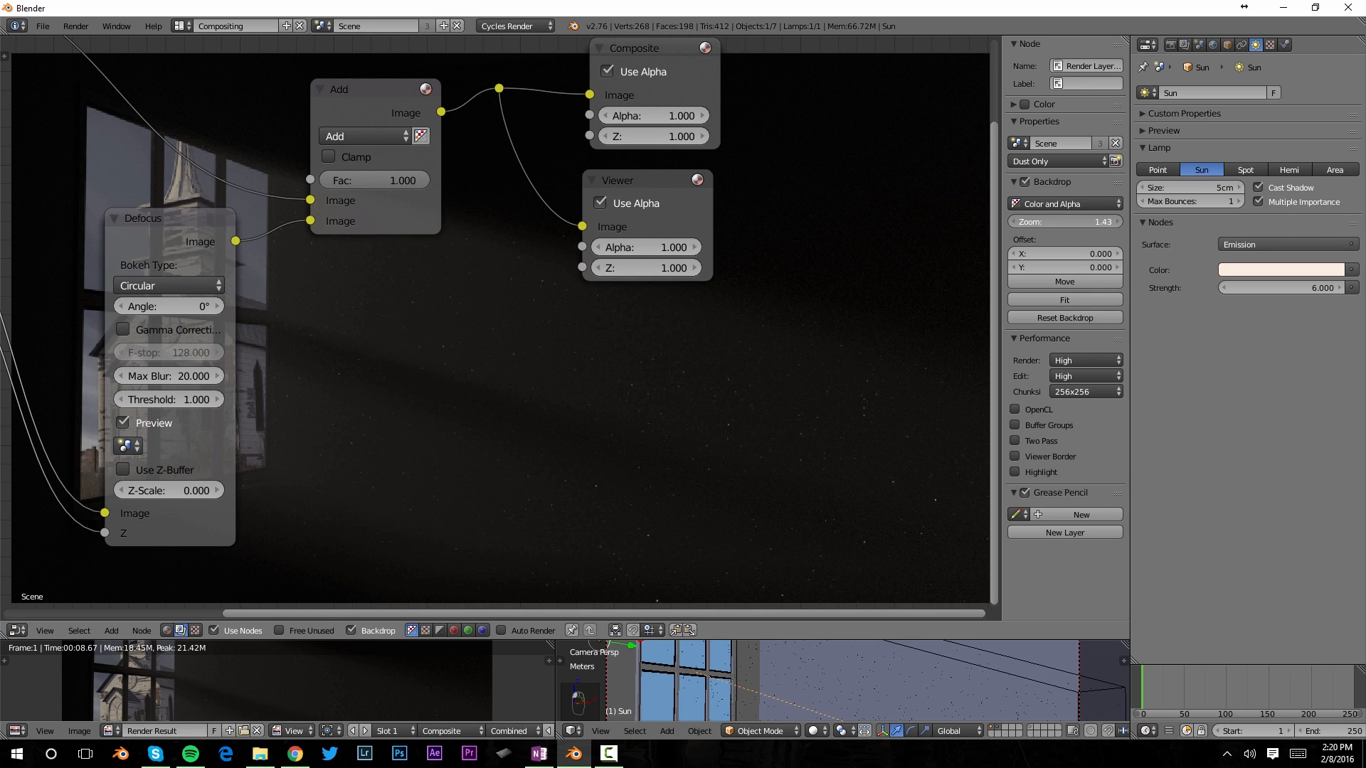
{"action": "left_click_drag", "start_coordinate": [1064, 221], "coordinate": [1121, 222]}
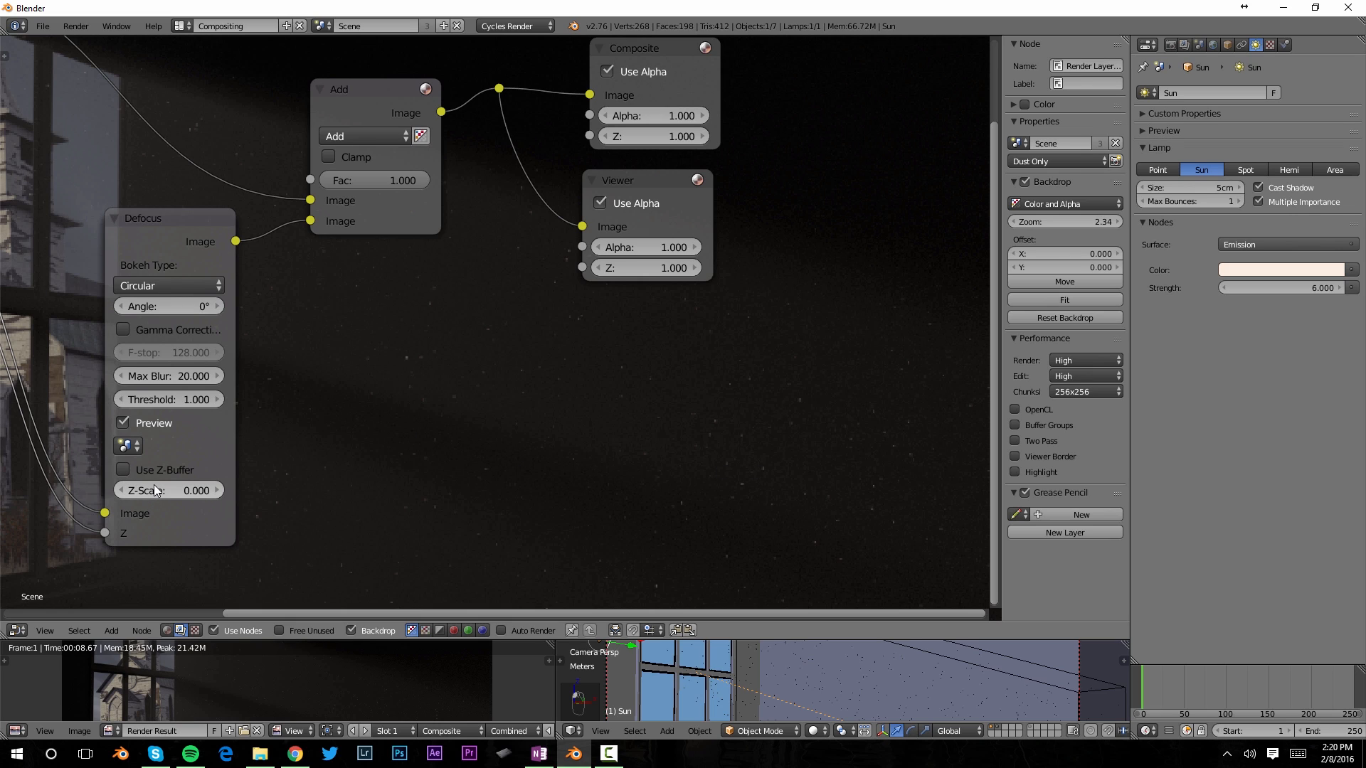
{"action": "left_click_drag", "start_coordinate": [152, 489], "coordinate": [165, 489]}
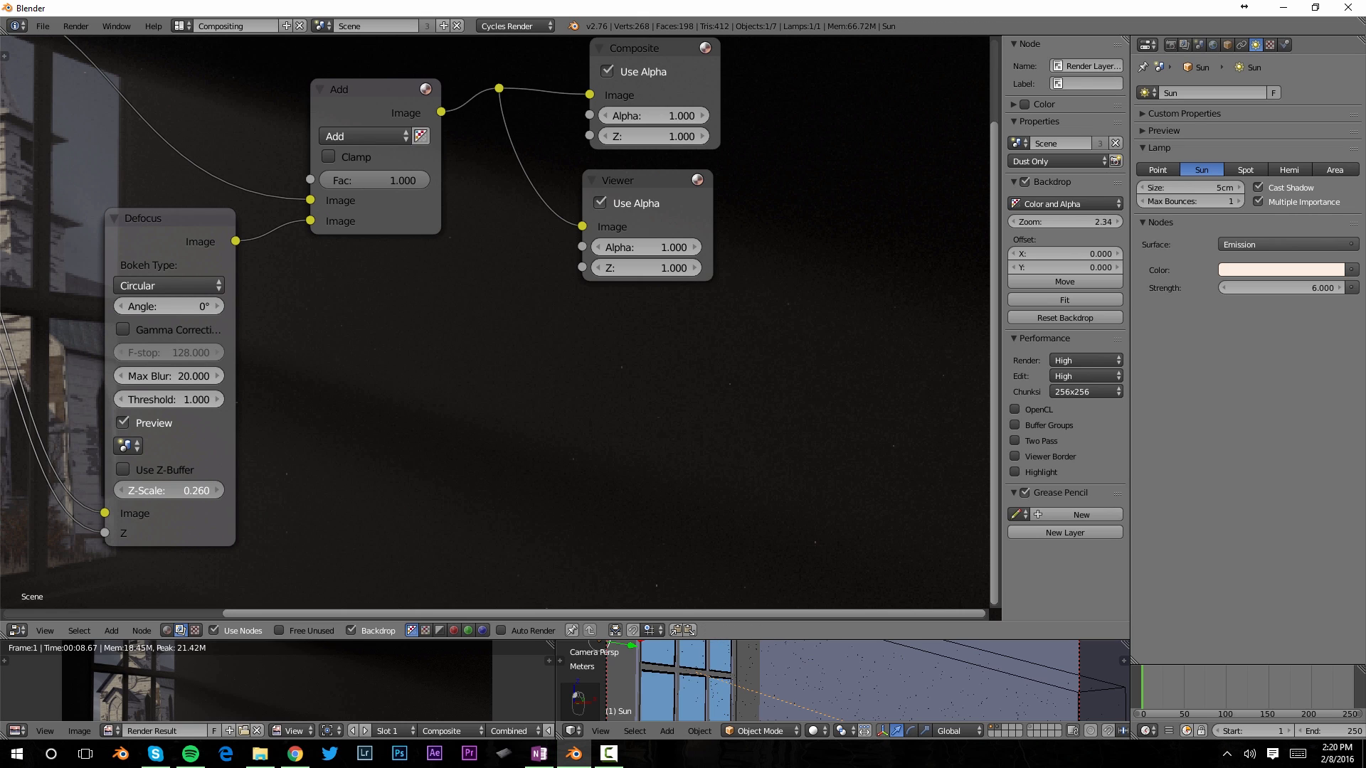
{"action": "left_click_drag", "start_coordinate": [170, 491], "coordinate": [189, 491]}
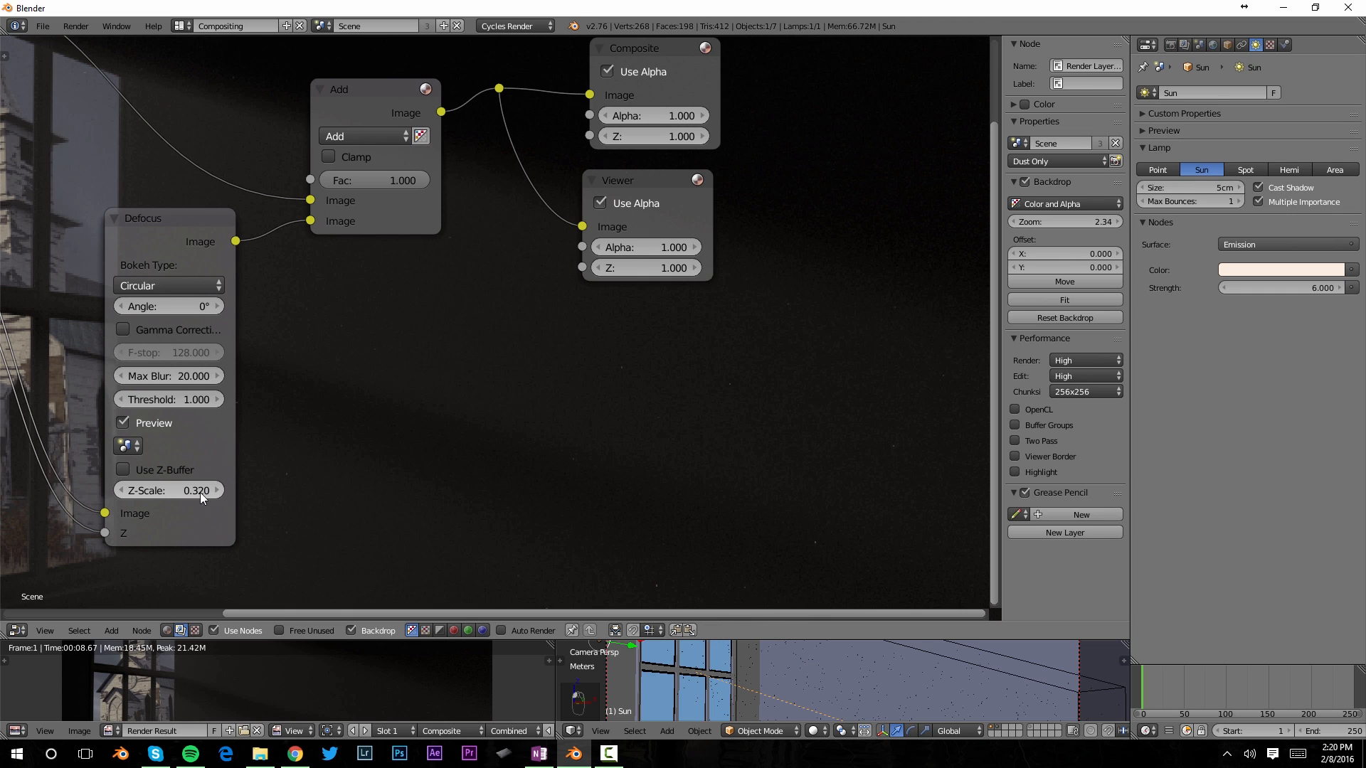
Set the Defocus node's Max Blur to 1 and fit the backdrop to the node editor.
{"action": "left_click", "coordinate": [152, 375]}
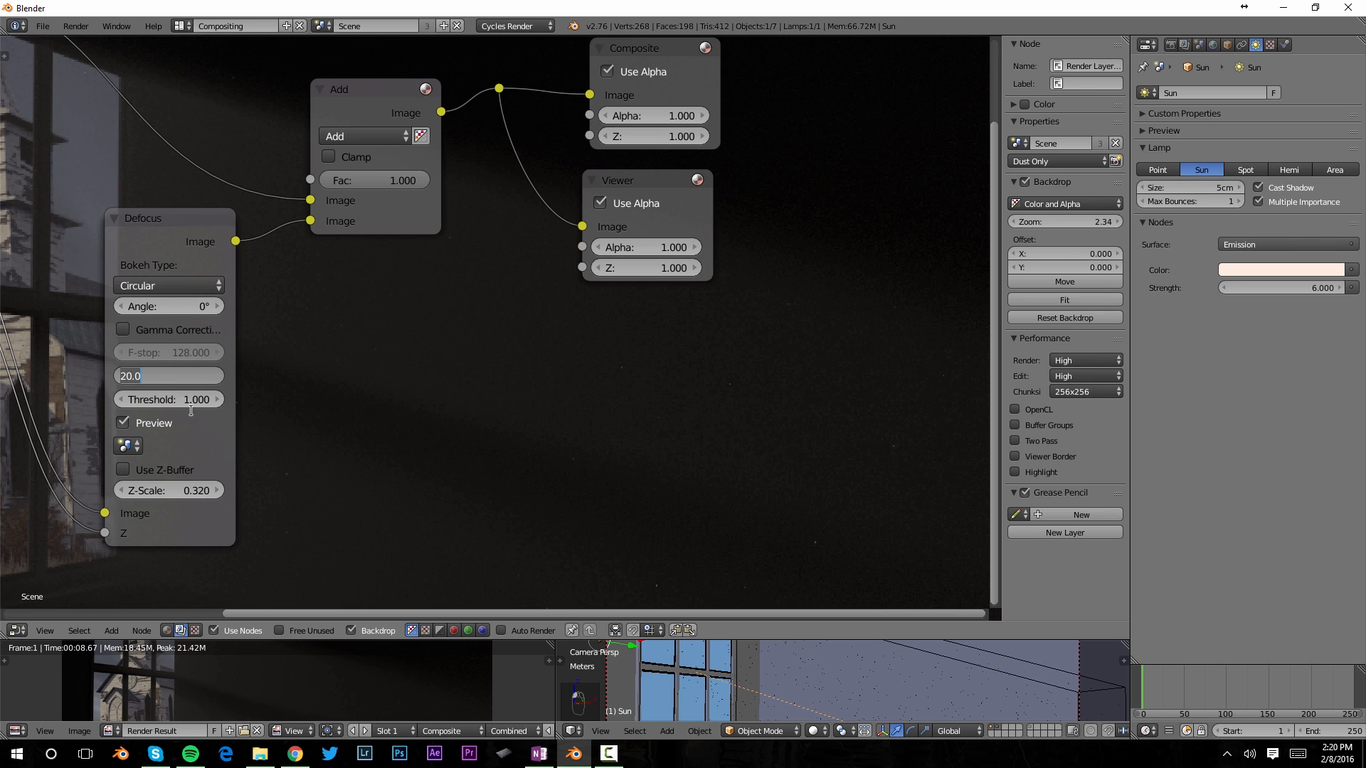
{"action": "type", "text": "1"}
{"action": "key", "text": "Return"}
{"action": "middle_click_drag", "start_coordinate": [463, 460], "coordinate": [425, 410]}
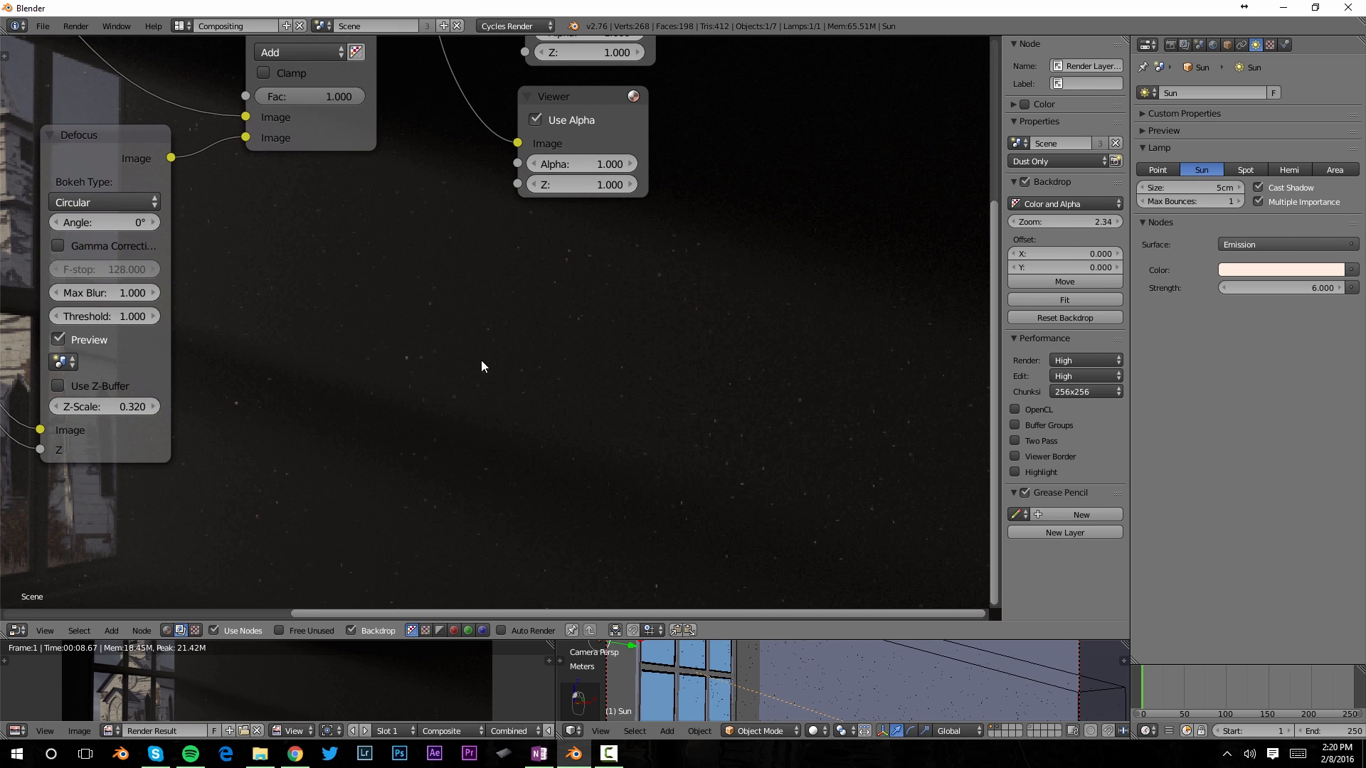
{"action": "scroll", "coordinate": [729, 426], "scroll_direction": "down", "scroll_amount": 2}
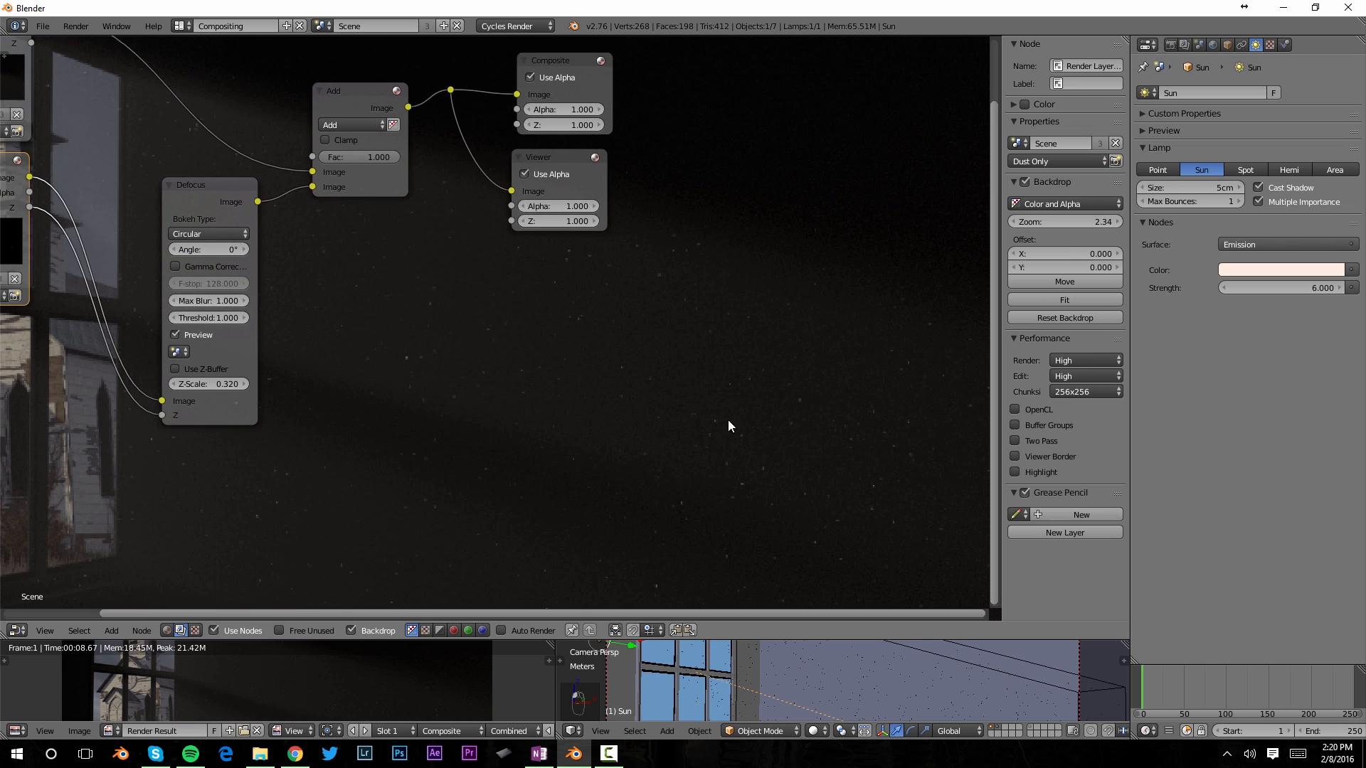
{"action": "left_click", "coordinate": [1060, 300]}
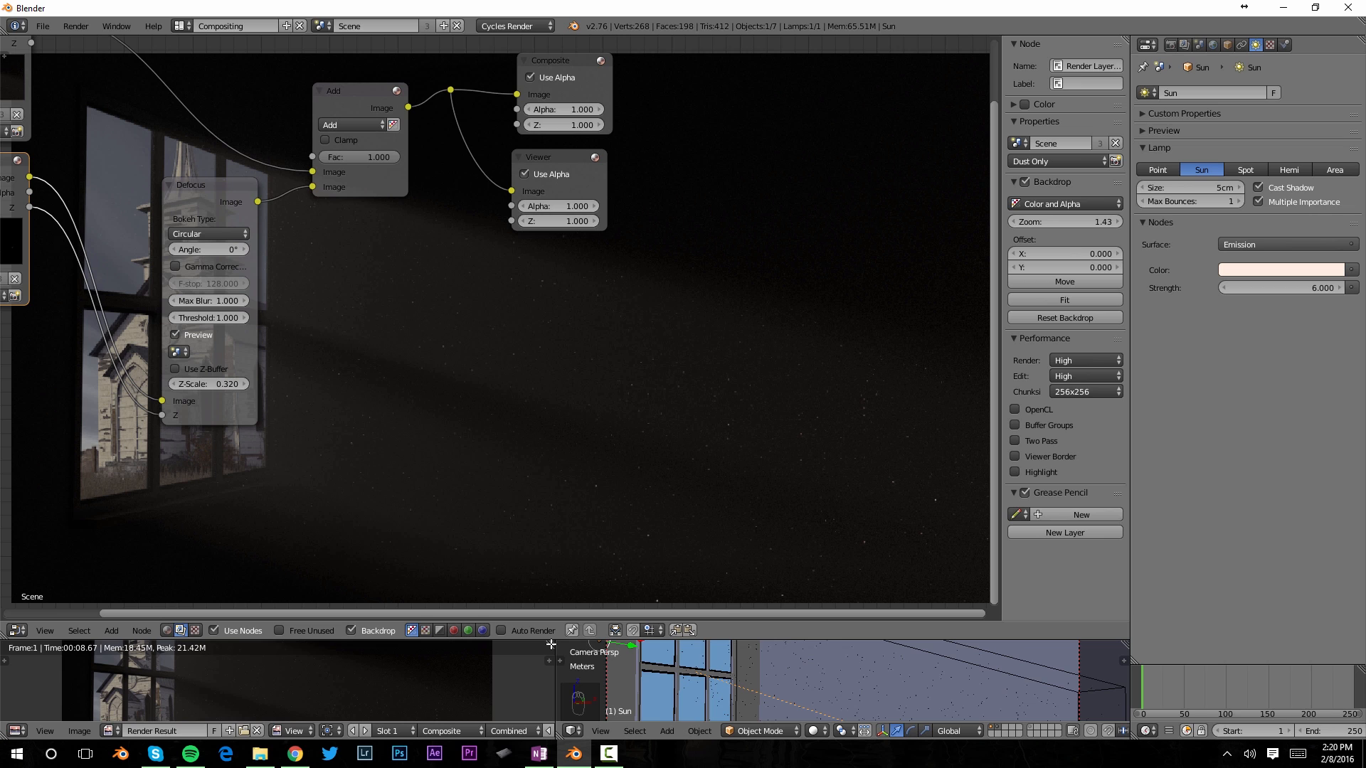
Duplicate the Render Result editor into its own maximized window and enlarge the composite to examine the dust particles.
{"action": "left_click_drag", "start_coordinate": [550, 644], "coordinate": [578, 586], "text": "shift"}
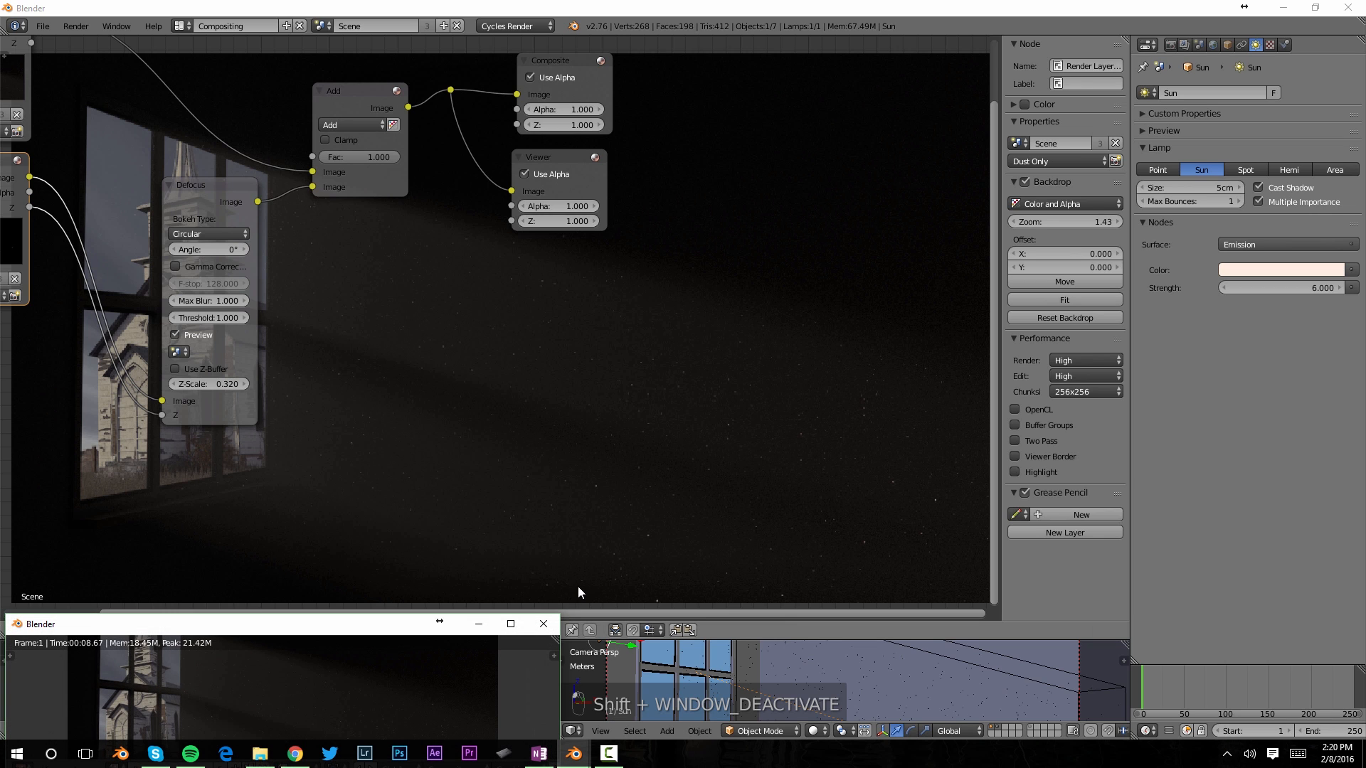
{"action": "left_click", "coordinate": [512, 625]}
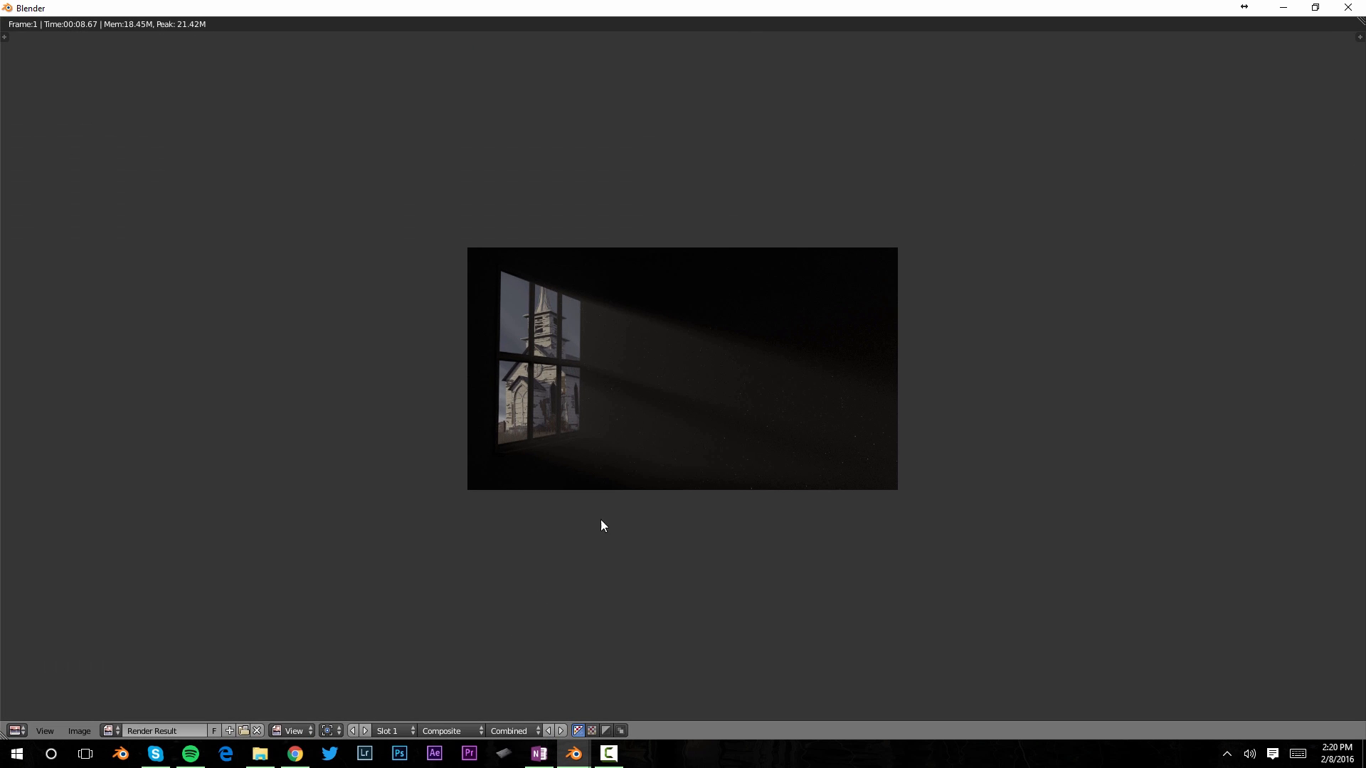
{"action": "scroll", "coordinate": [762, 463], "scroll_direction": "up", "scroll_amount": 6}
{"action": "scroll", "coordinate": [757, 461], "scroll_direction": "down", "scroll_amount": 2}
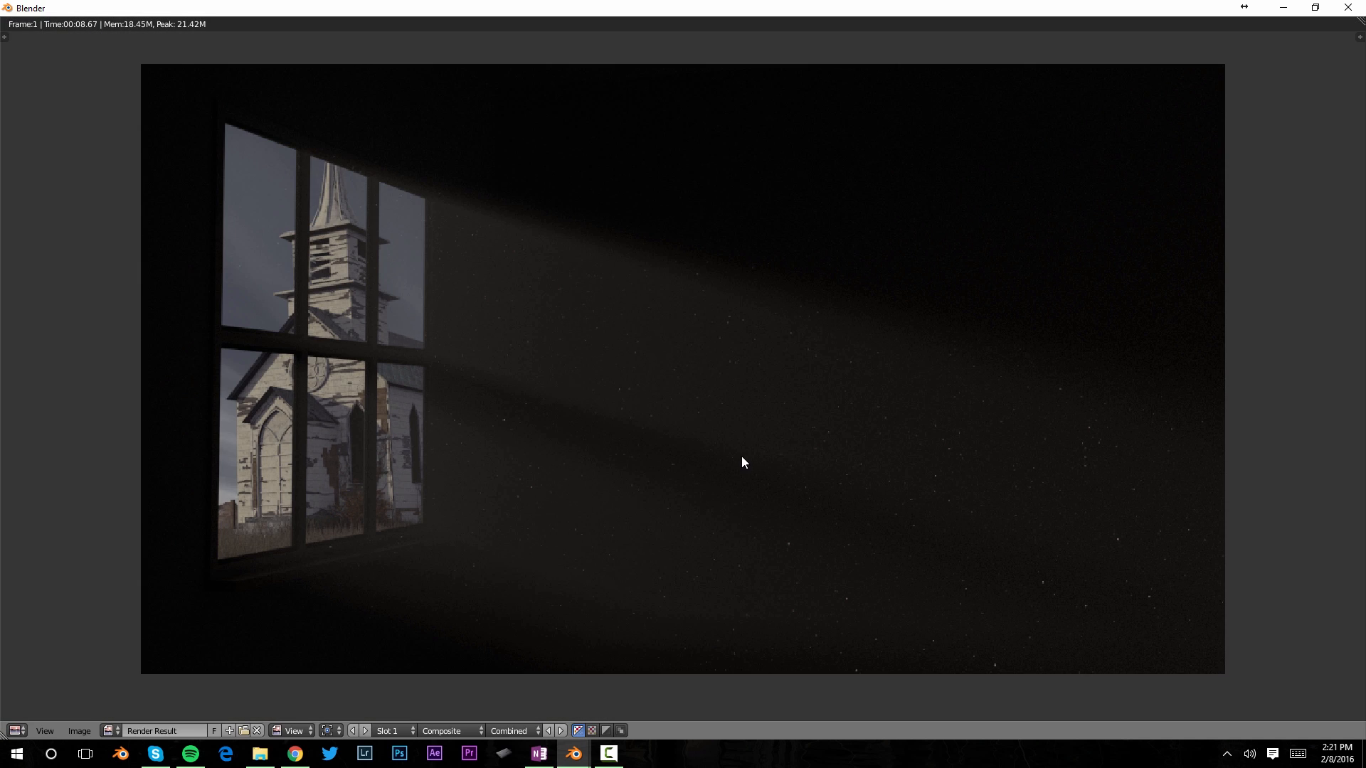